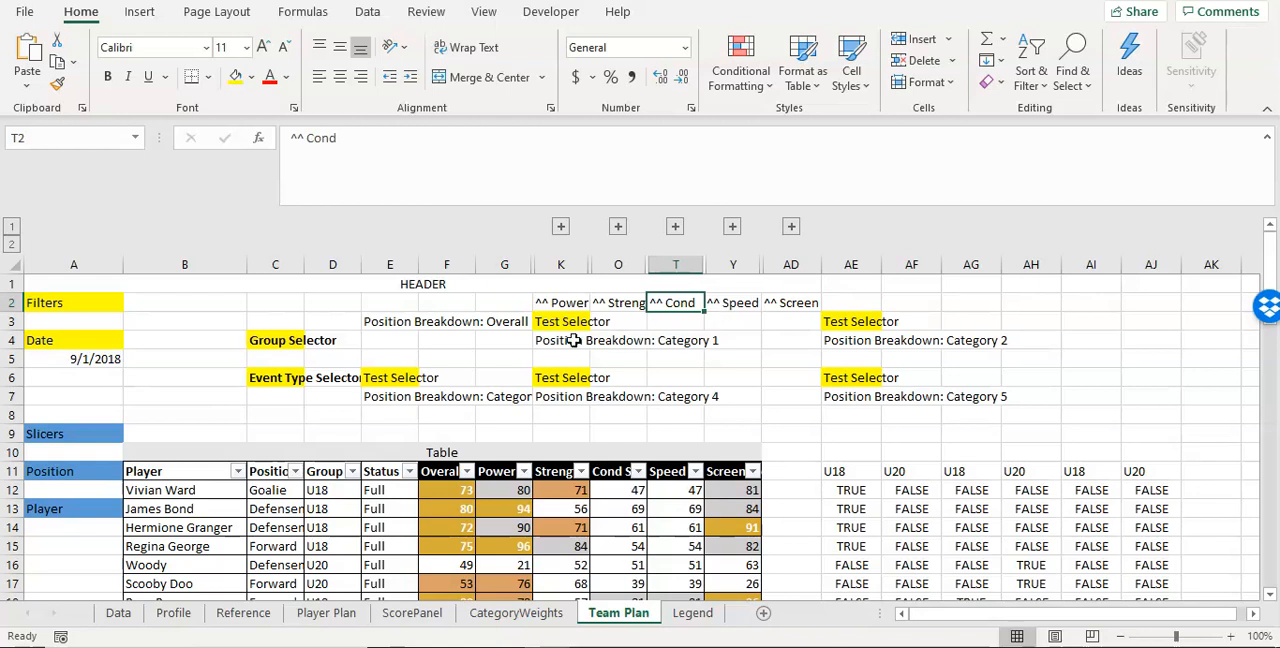
Step: Check the event and group lists on the Reference sheet and set the Team Plan Group Selector cell C4 to U18
click(283, 342)
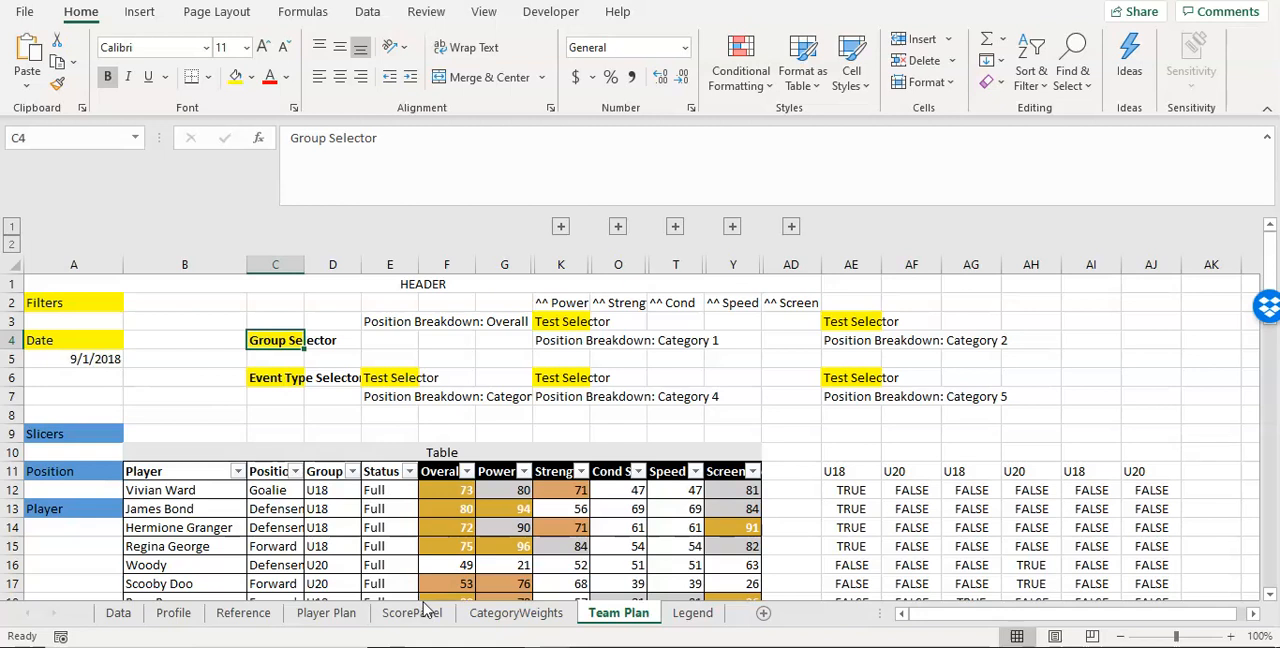
click(226, 618)
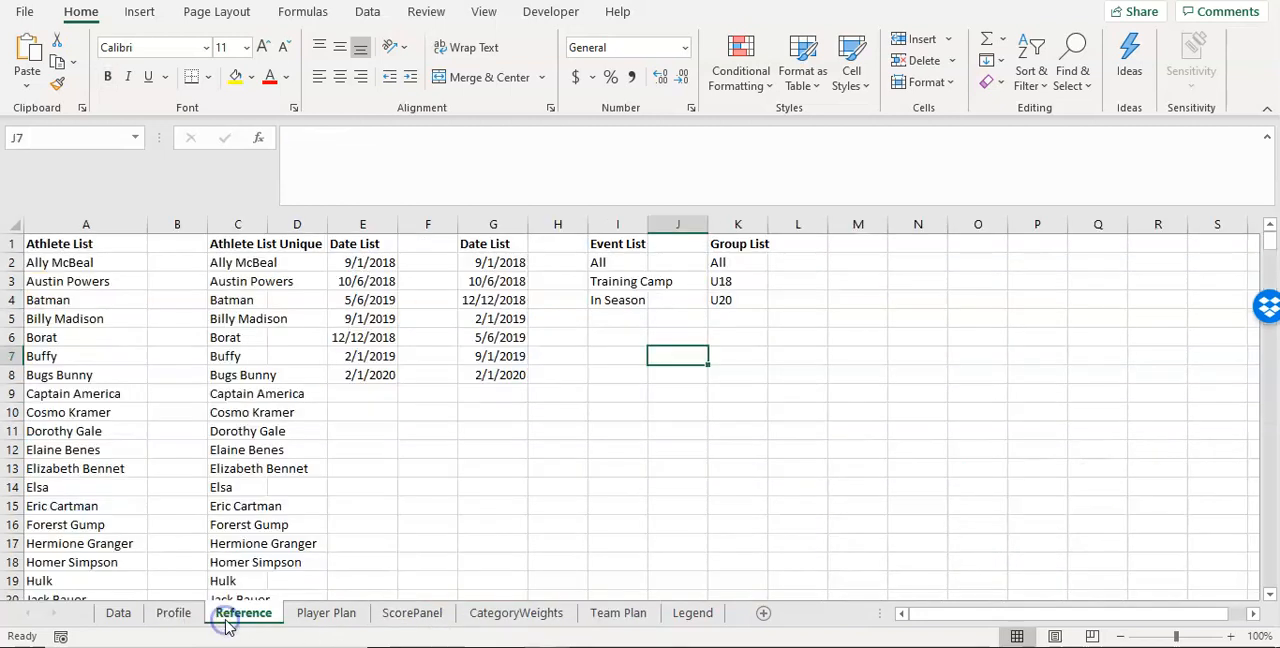
click(618, 266)
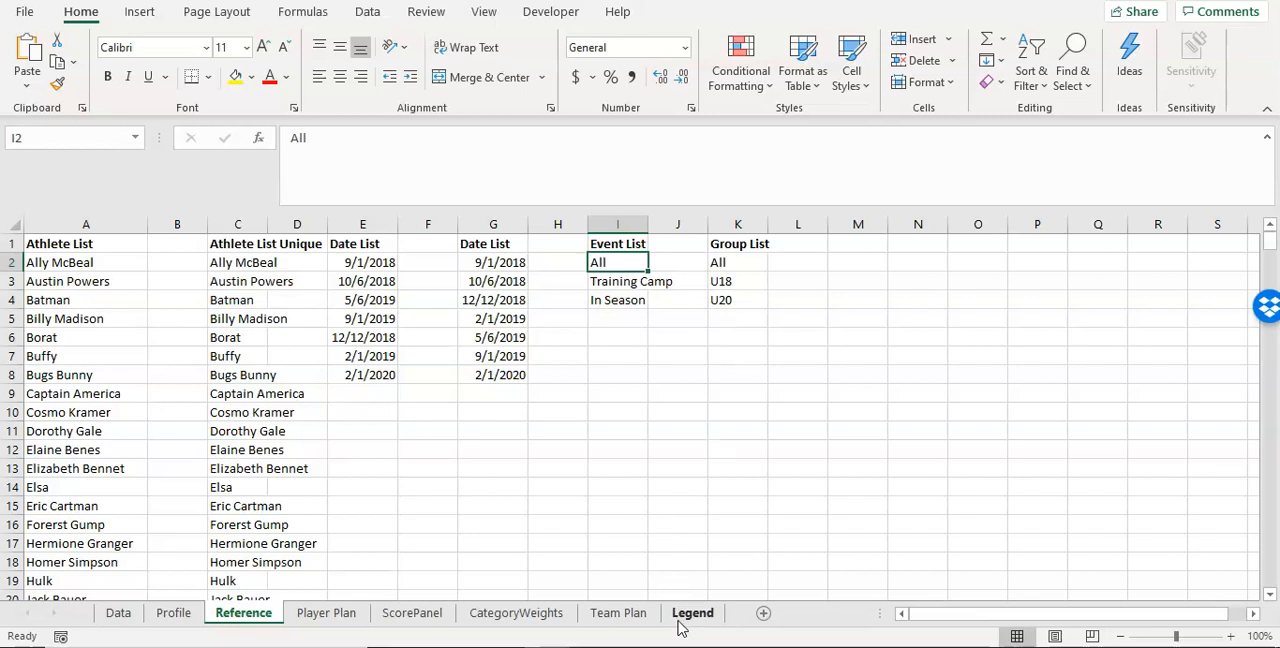
click(598, 612)
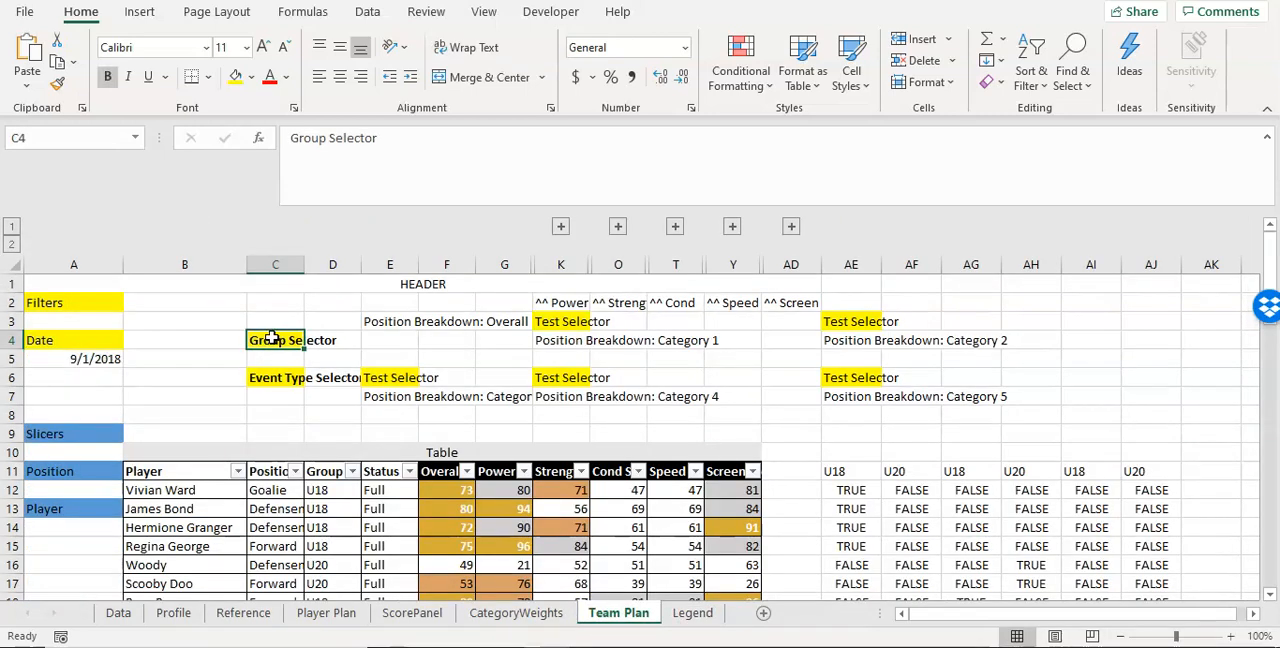
text(U18)
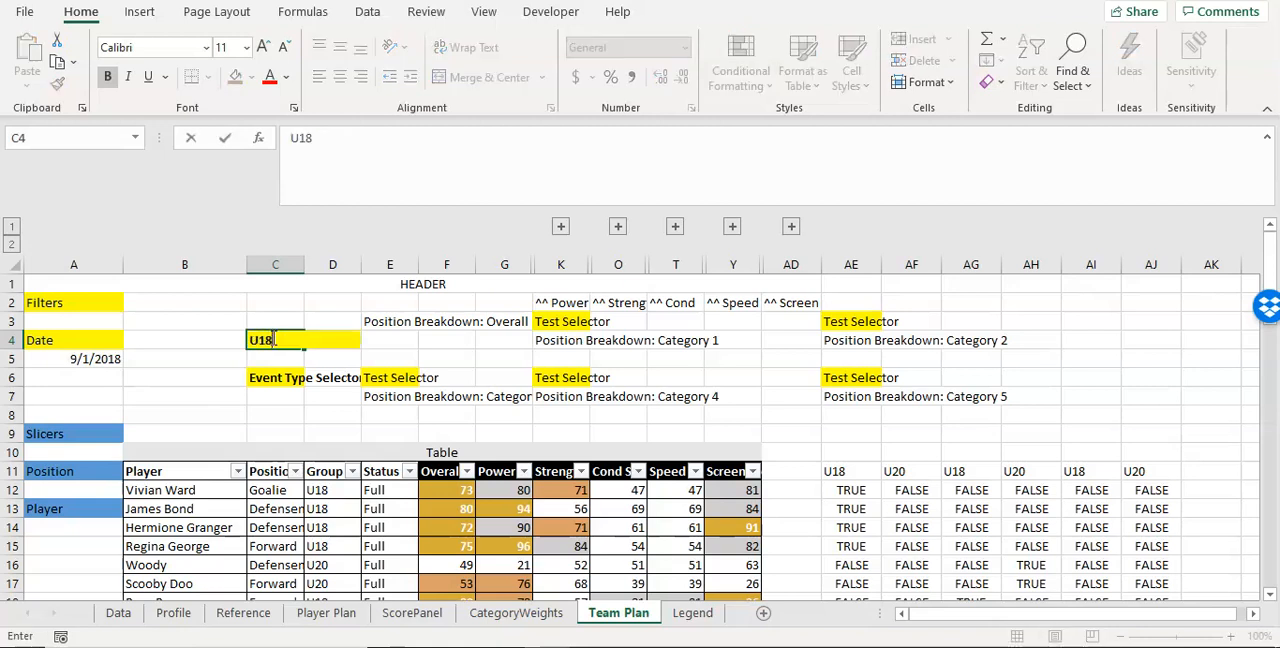
key(Return)
key(Return)
Step: Set the Event Type Selector cell C6 on the Team Plan sheet to All
text(A;;)
key(BackSpace)
key(BackSpace)
text(ll)
key(Return)
click(271, 340)
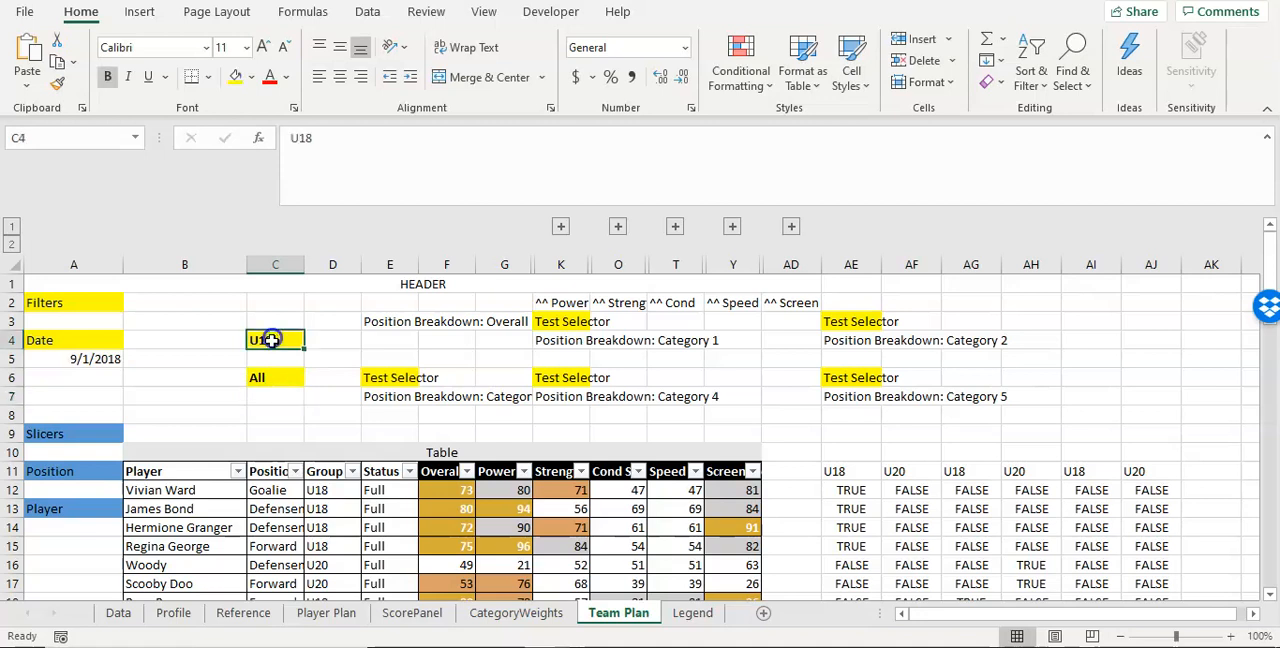
click(286, 377)
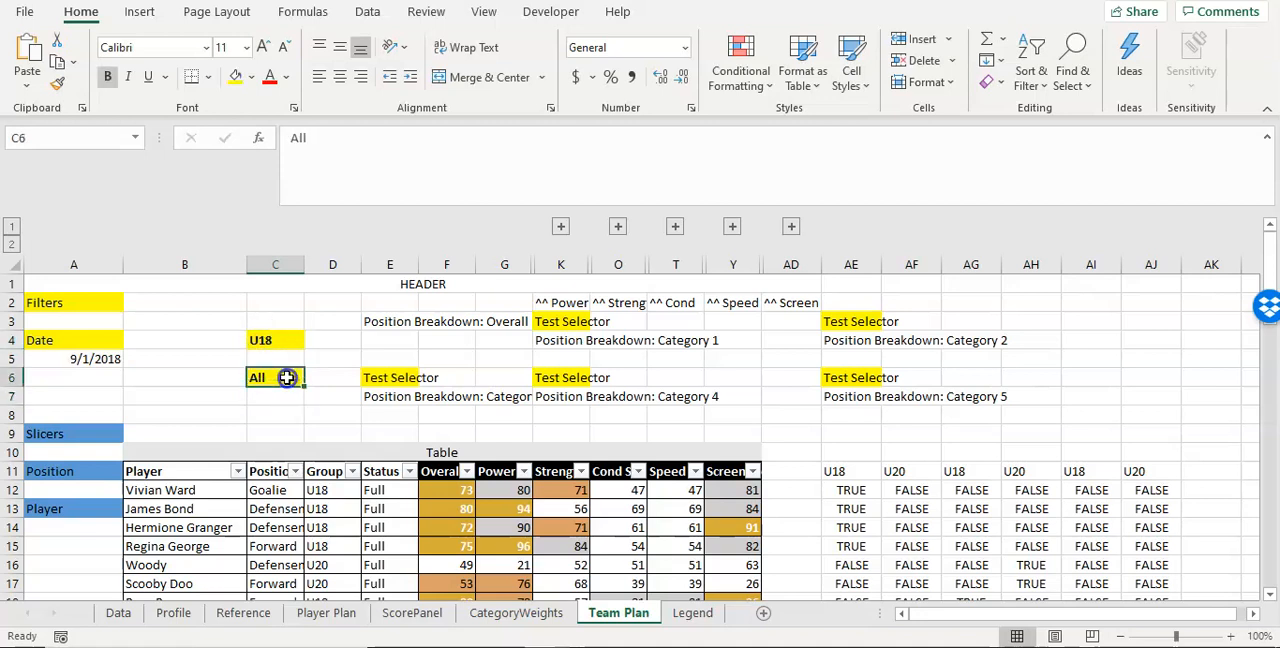
Step: Add a new worksheet after the Legend sheet and name it GraphOrg
click(762, 615)
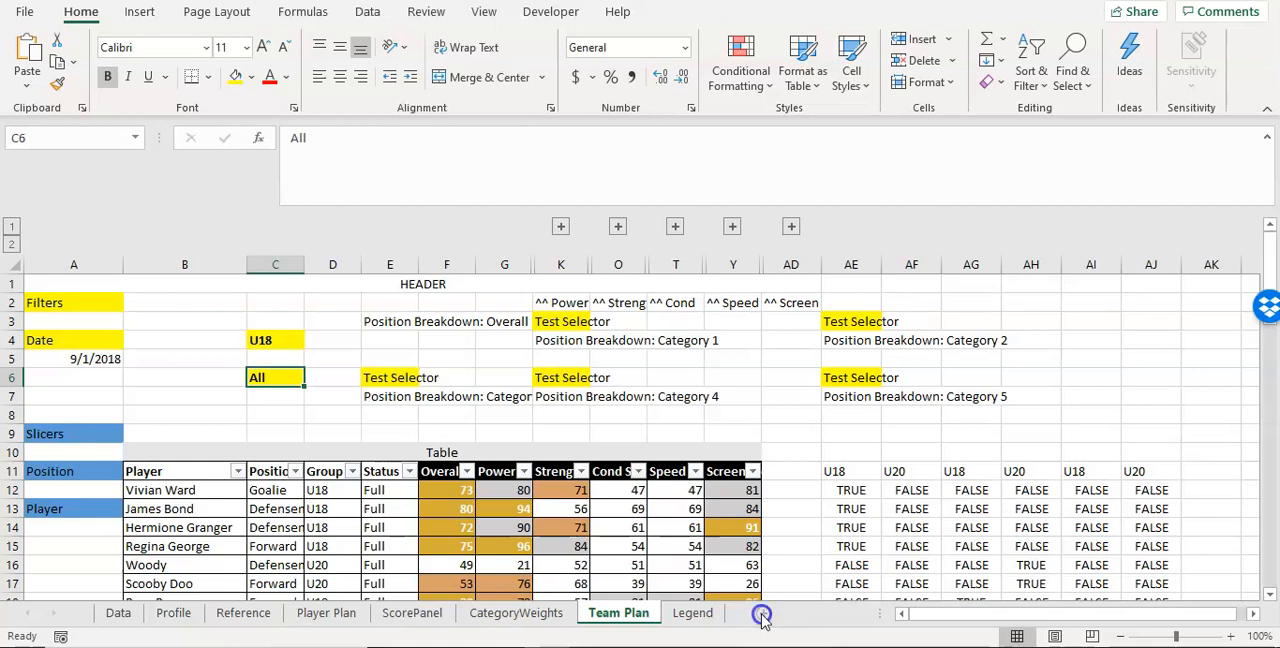
drag(695, 617, 791, 612)
click(609, 614)
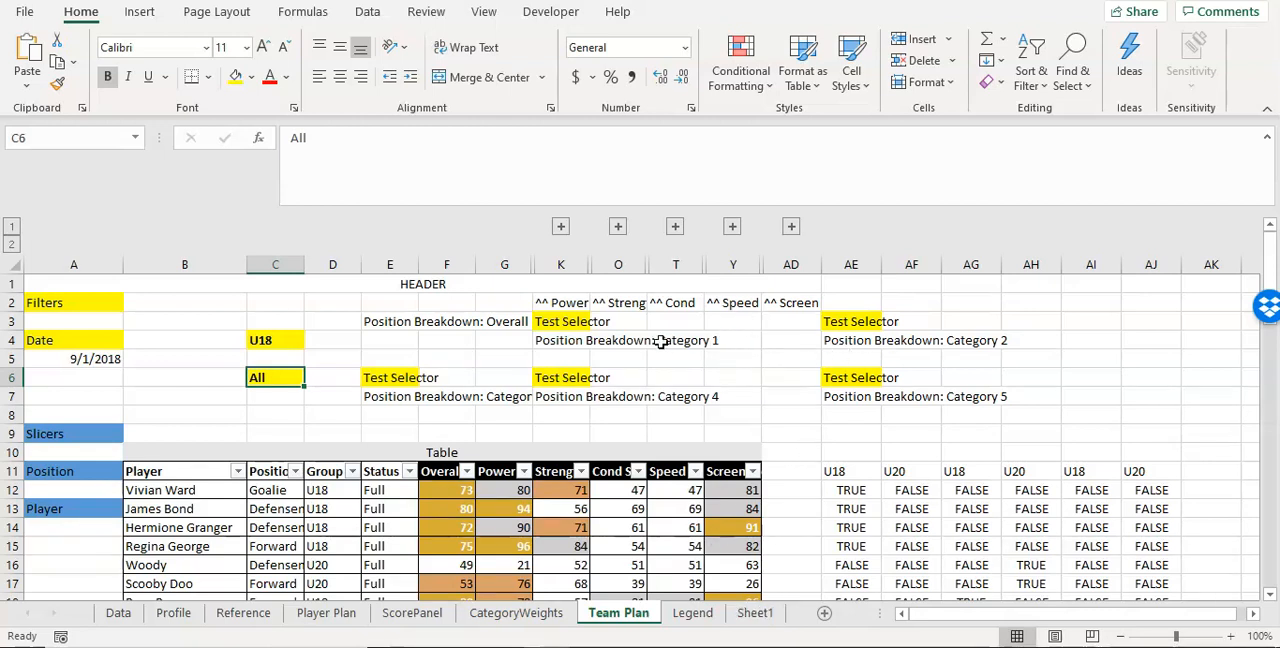
click(755, 613)
double_click(755, 613)
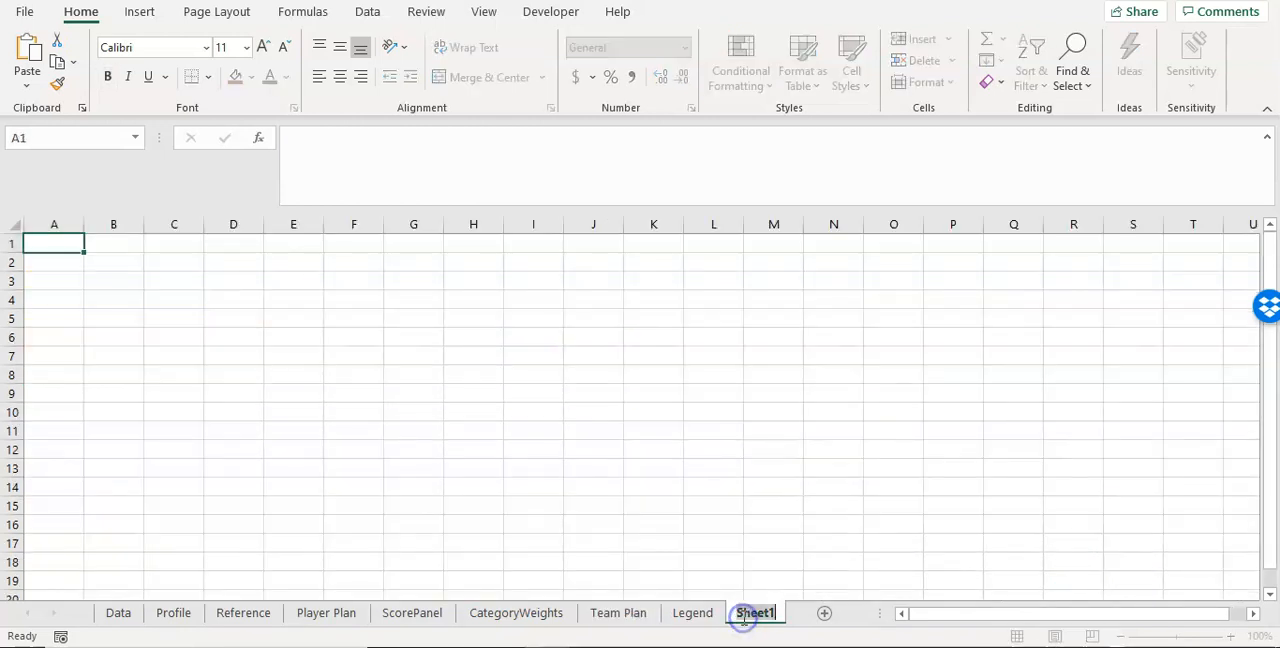
text(Graph)
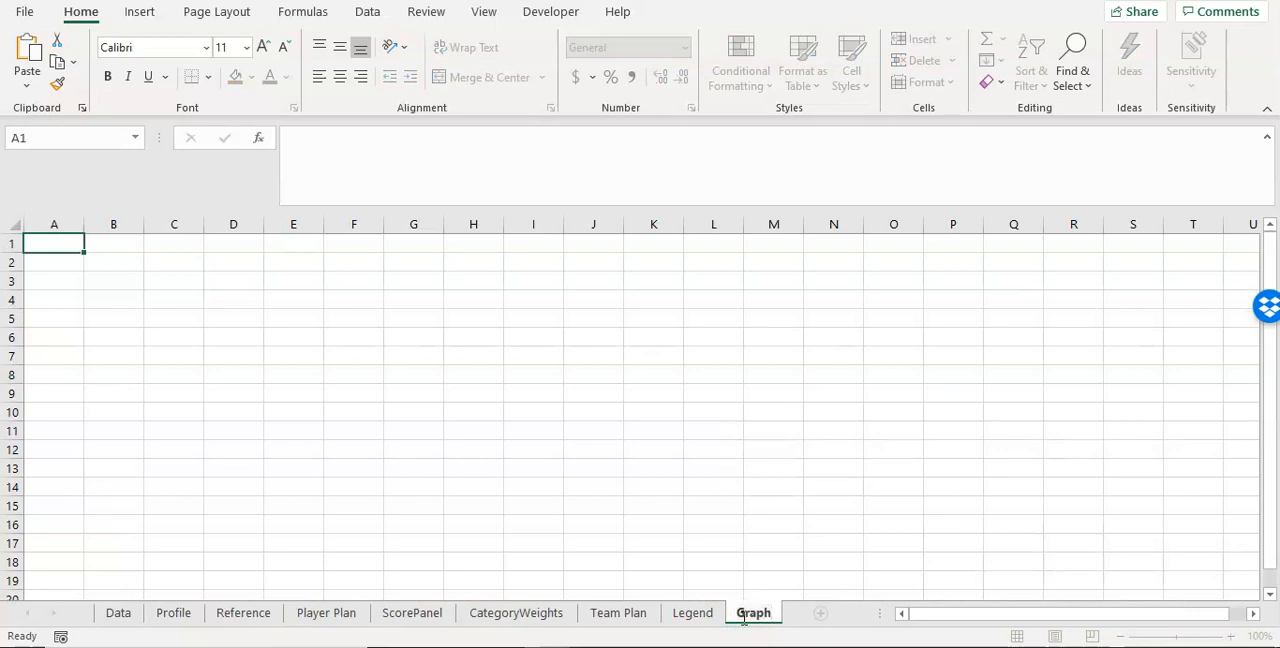
text(Org)
key(Return)
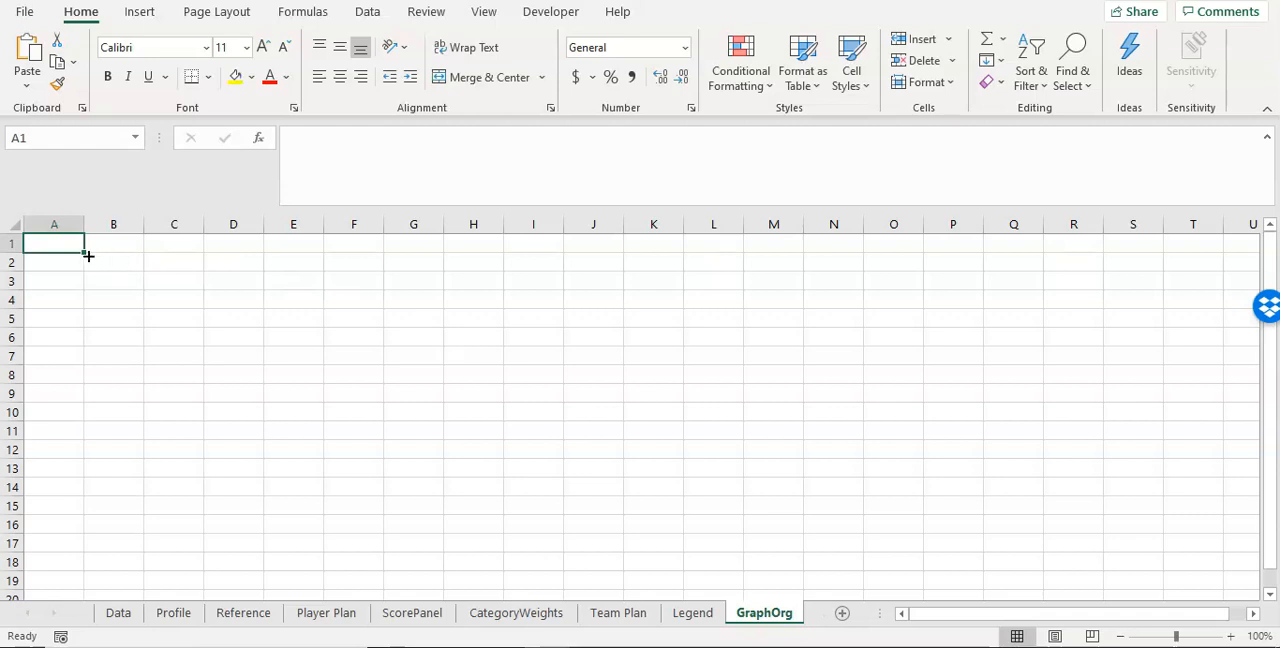
Step: Enter the labels Group in A1 and Event in A2 of the GraphOrg sheet
text(Group)
key(Return)
text(Event)
key(Return)
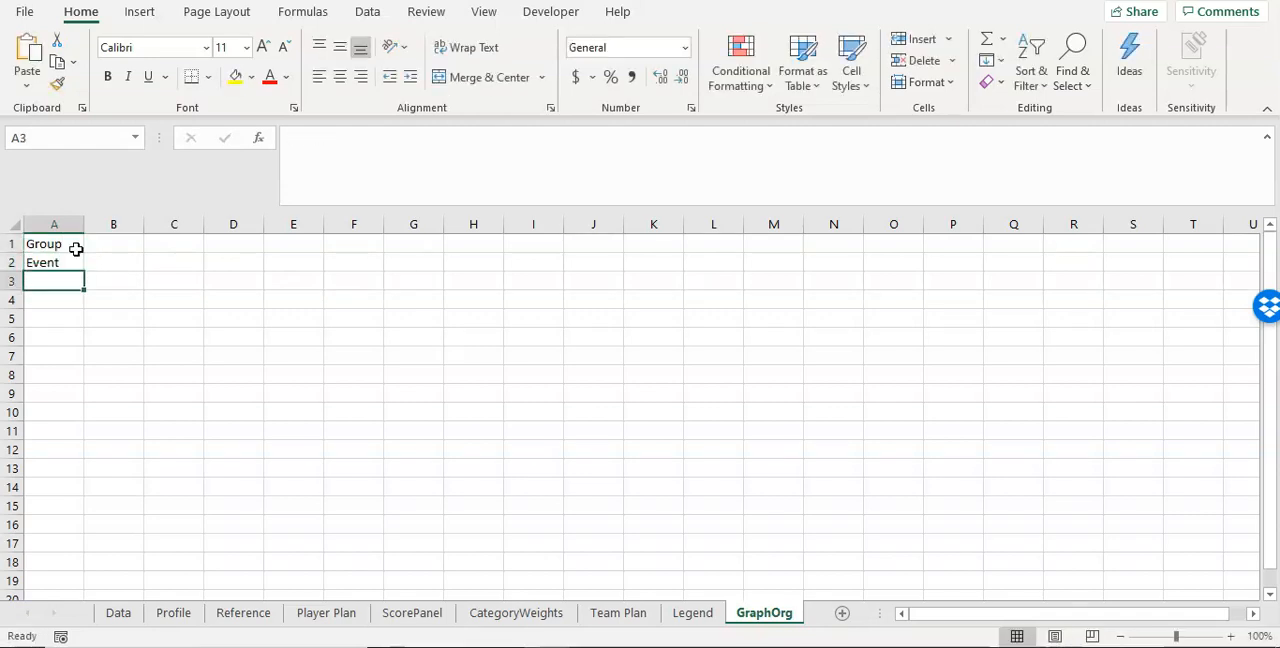
Step: Link the Group value in B1 of GraphOrg to the group selector with ='Team Plan'!C4
click(107, 242)
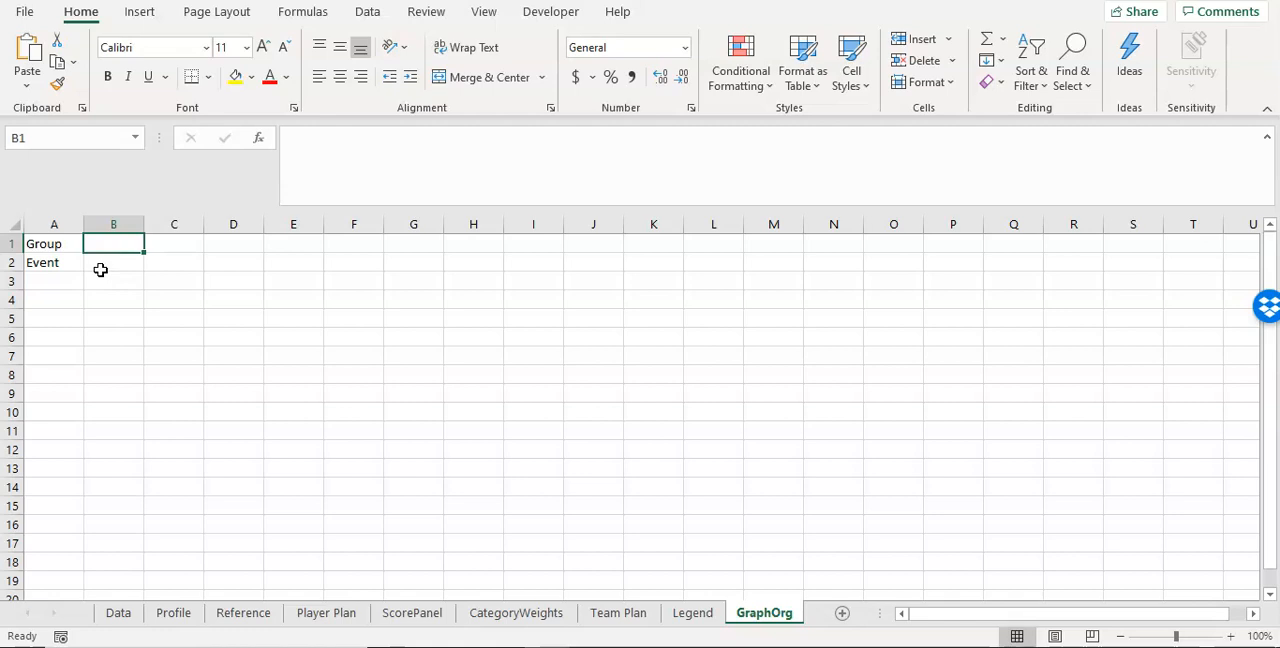
text(=)
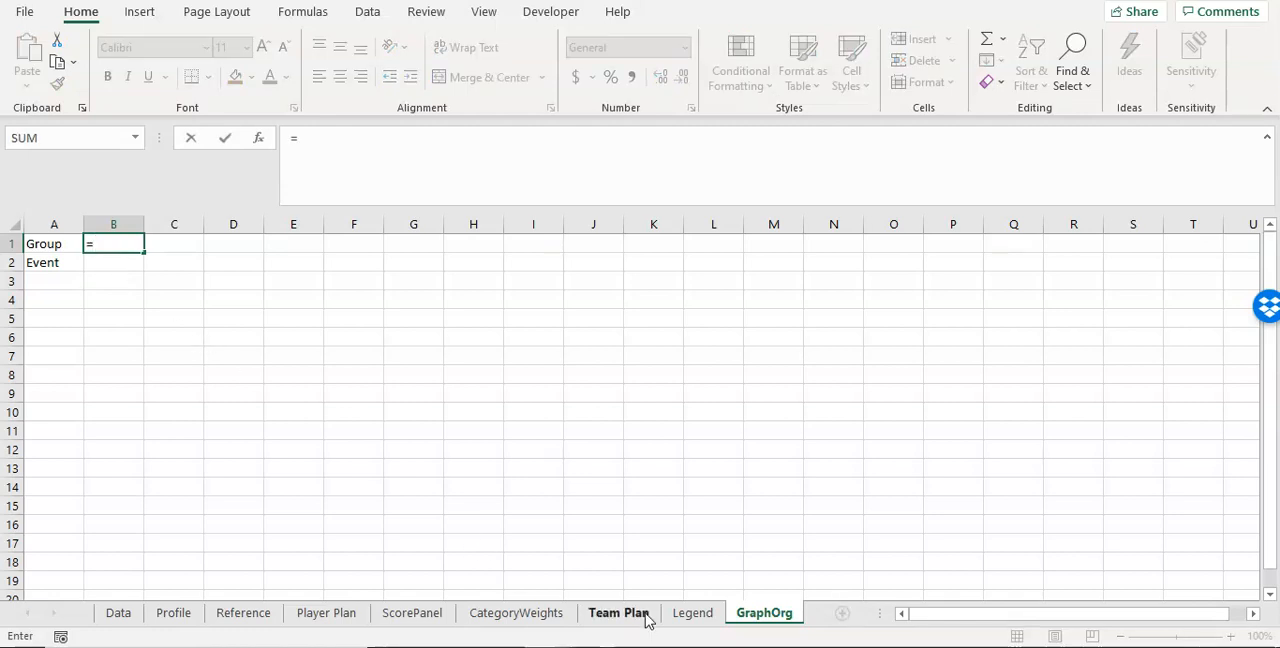
click(618, 613)
click(271, 339)
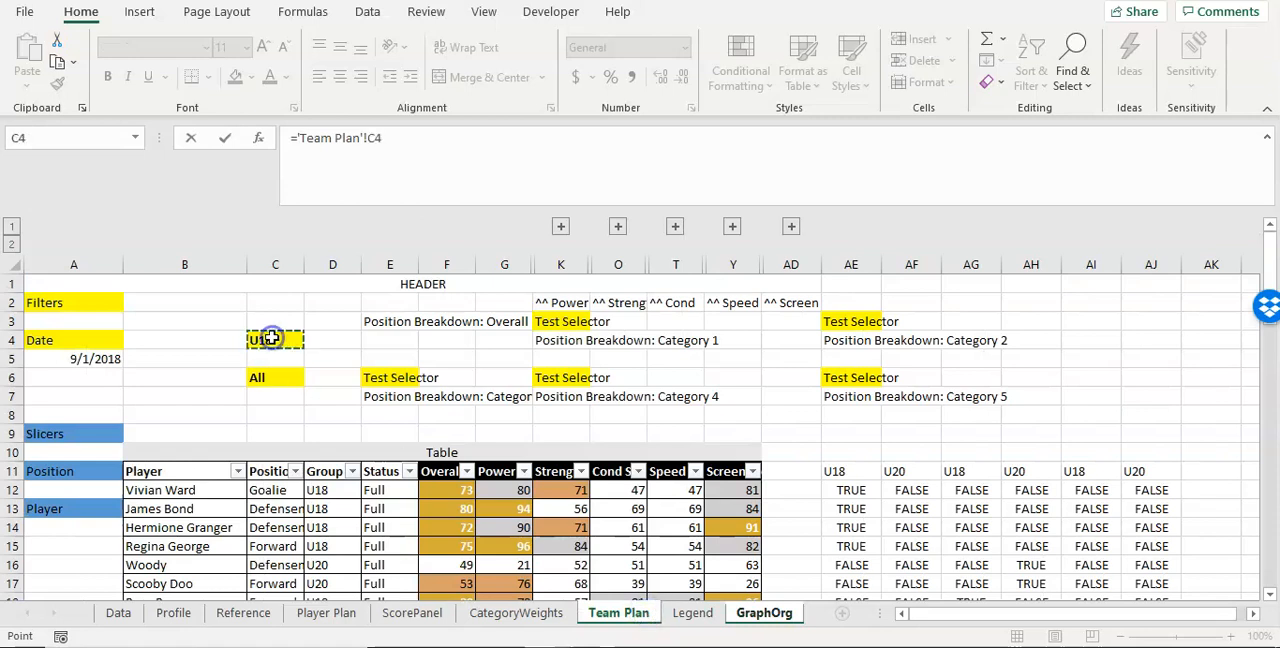
key(Return)
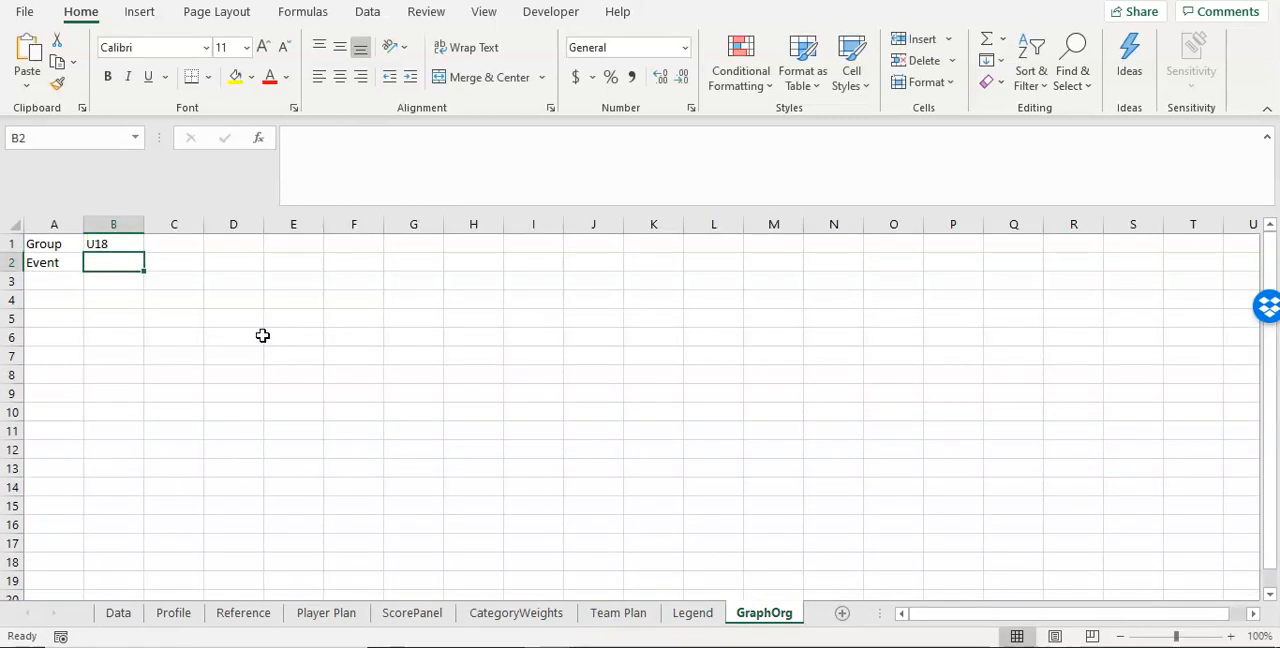
Step: Link the Event value in B2 to the event type selector with ='Team Plan'!C6 and widen column B slightly
text(=)
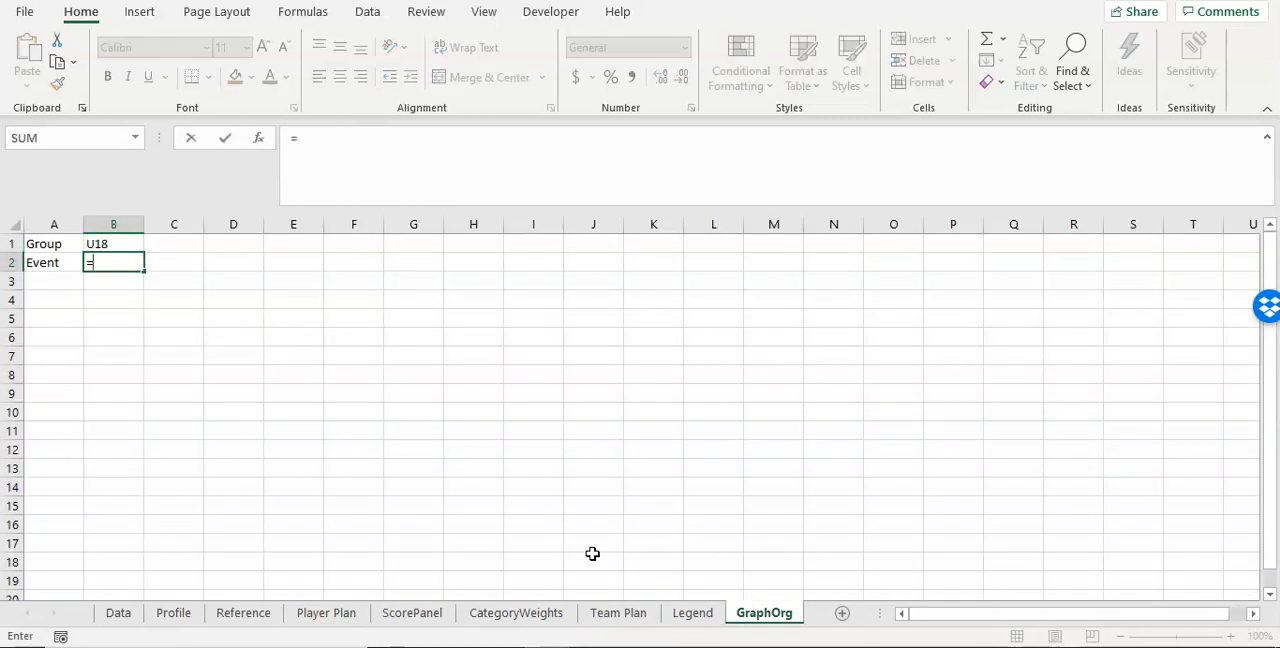
click(618, 613)
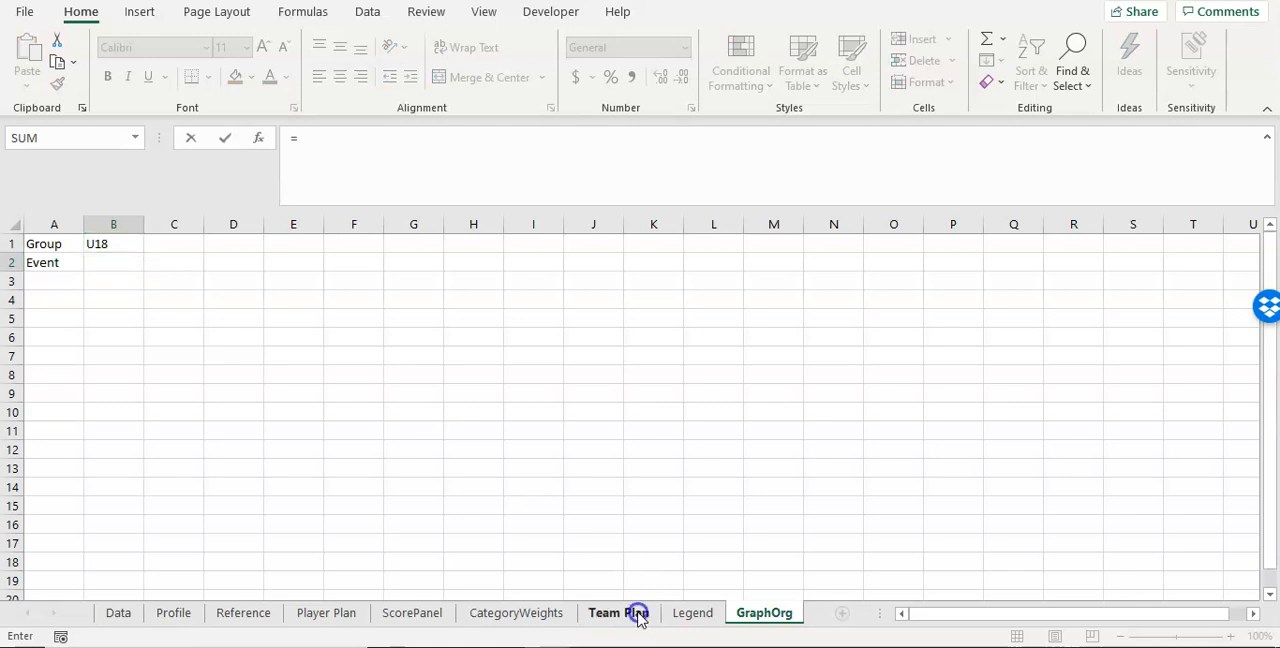
click(285, 382)
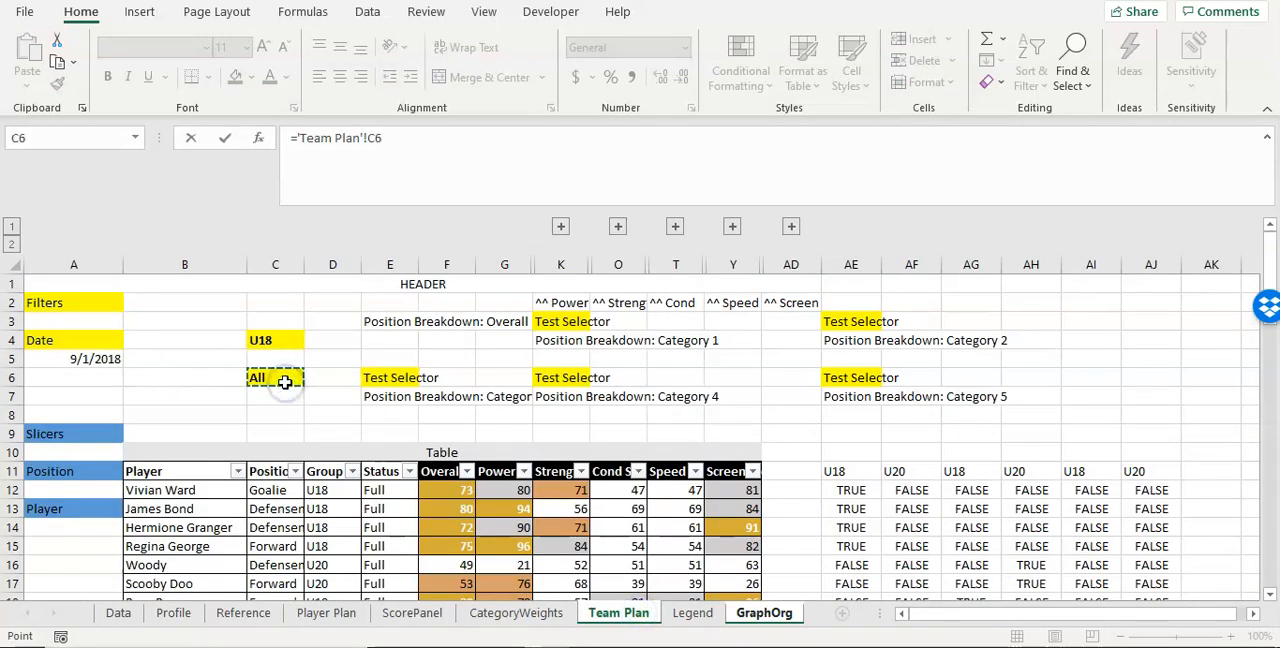
key(Return)
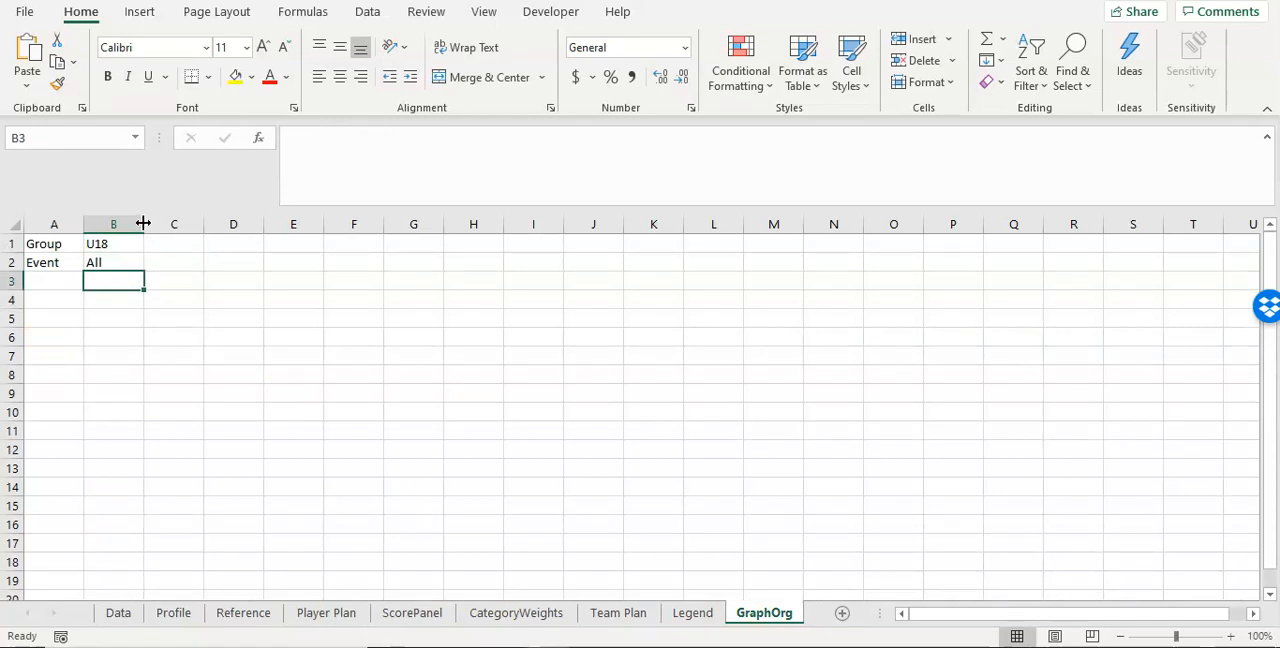
drag(143, 223, 154, 223)
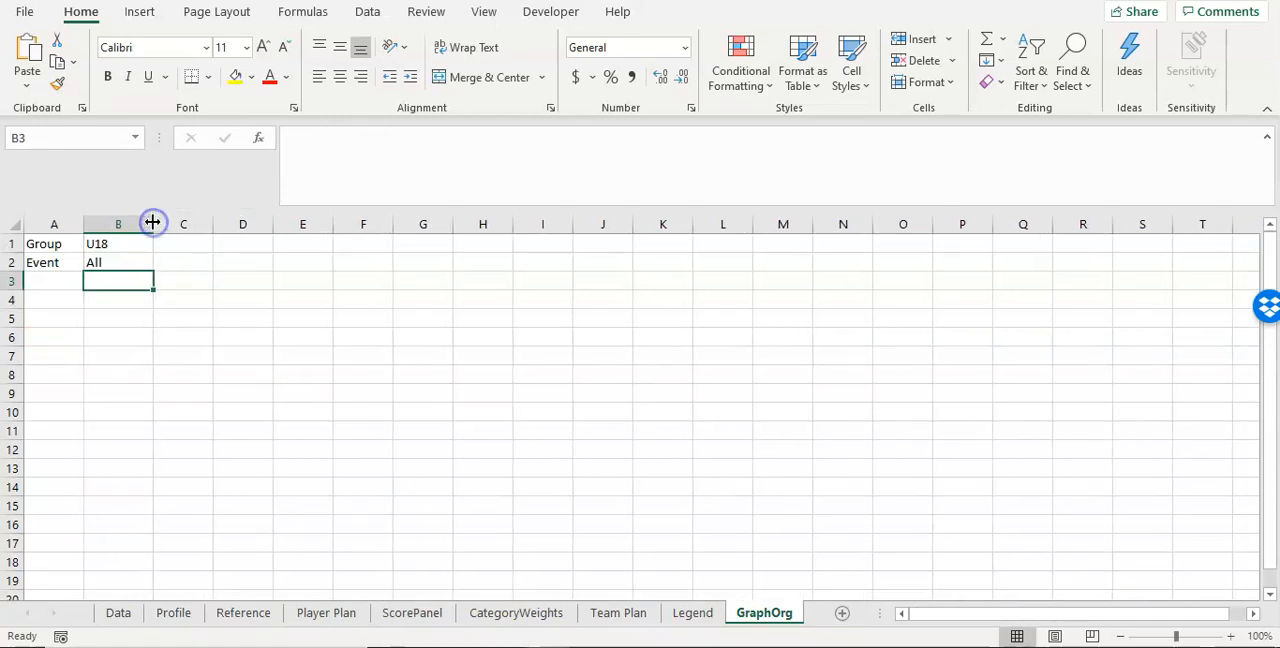
click(328, 646)
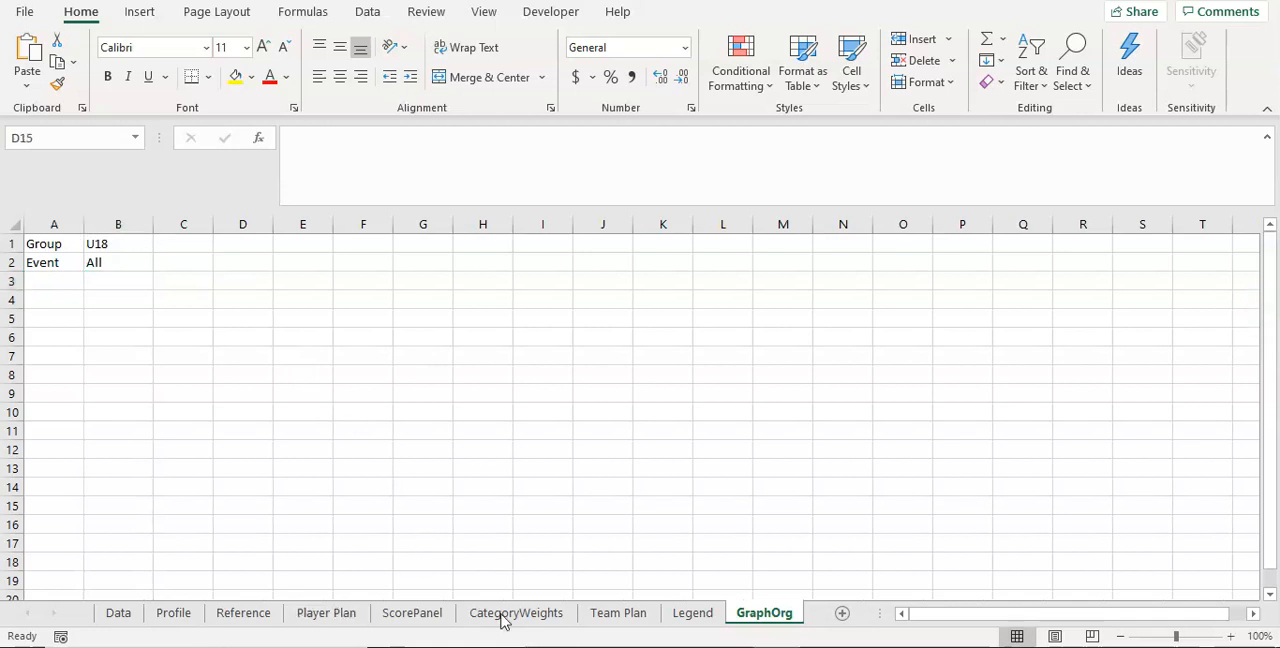
Step: Examine the Team Plan sheet's Overall and category position breakdown areas together with the player score table
click(600, 615)
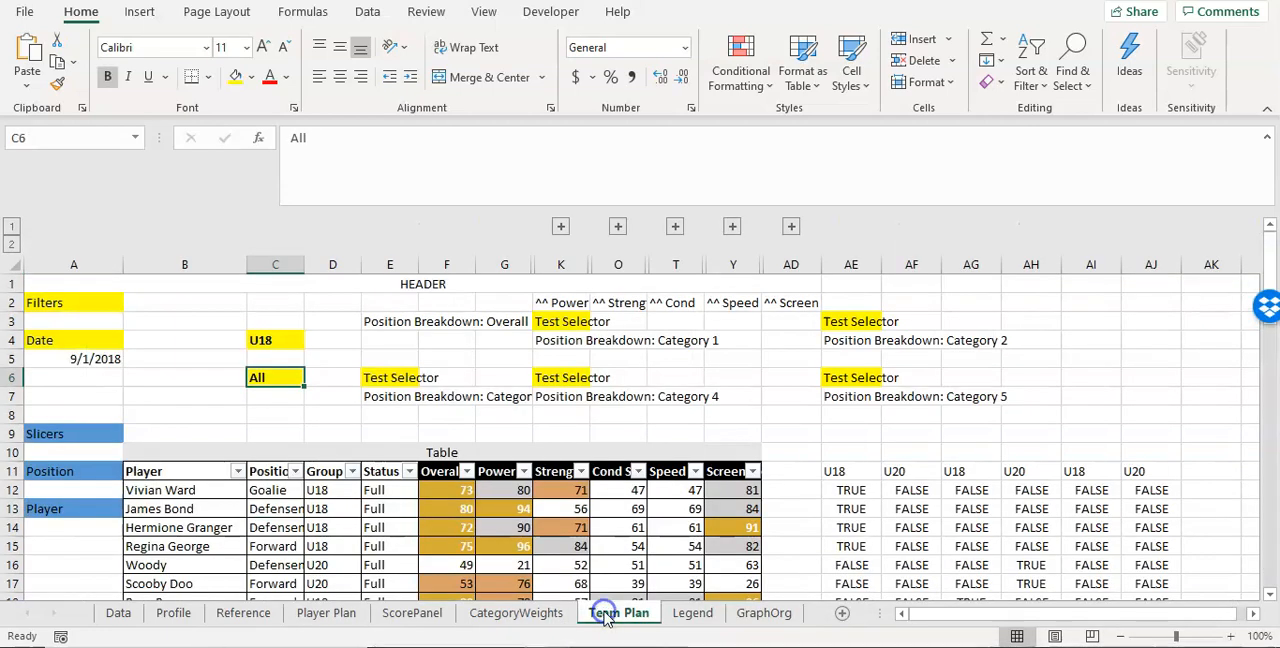
click(398, 322)
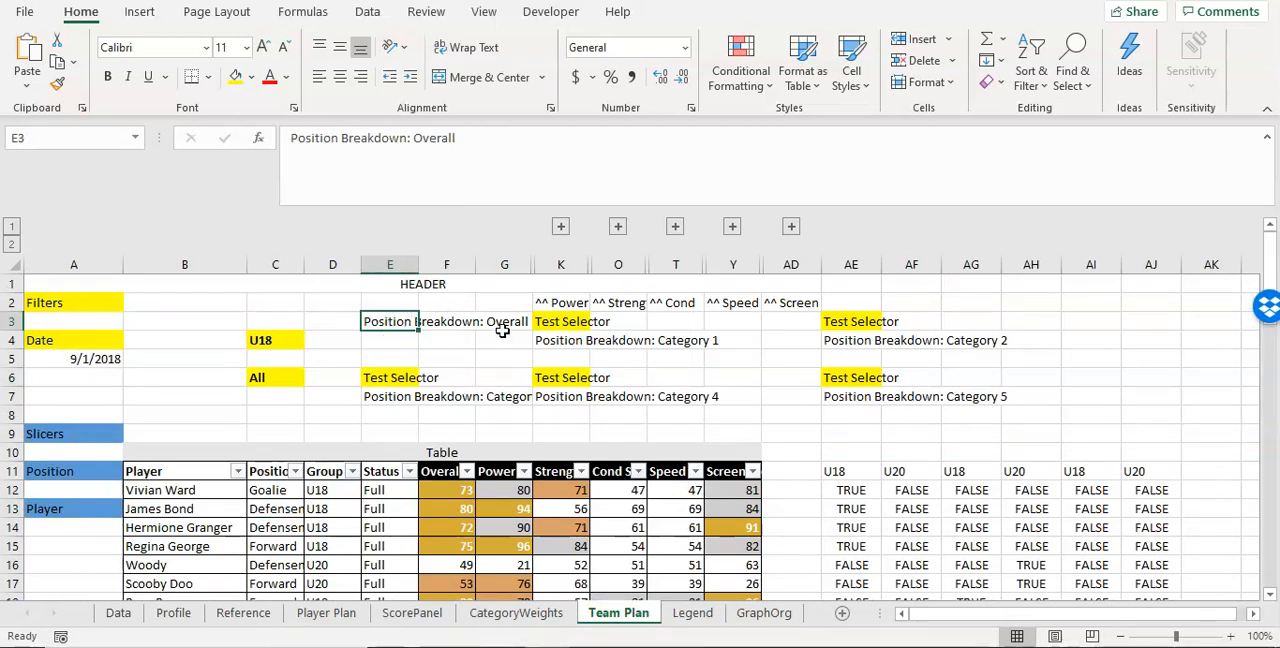
click(549, 339)
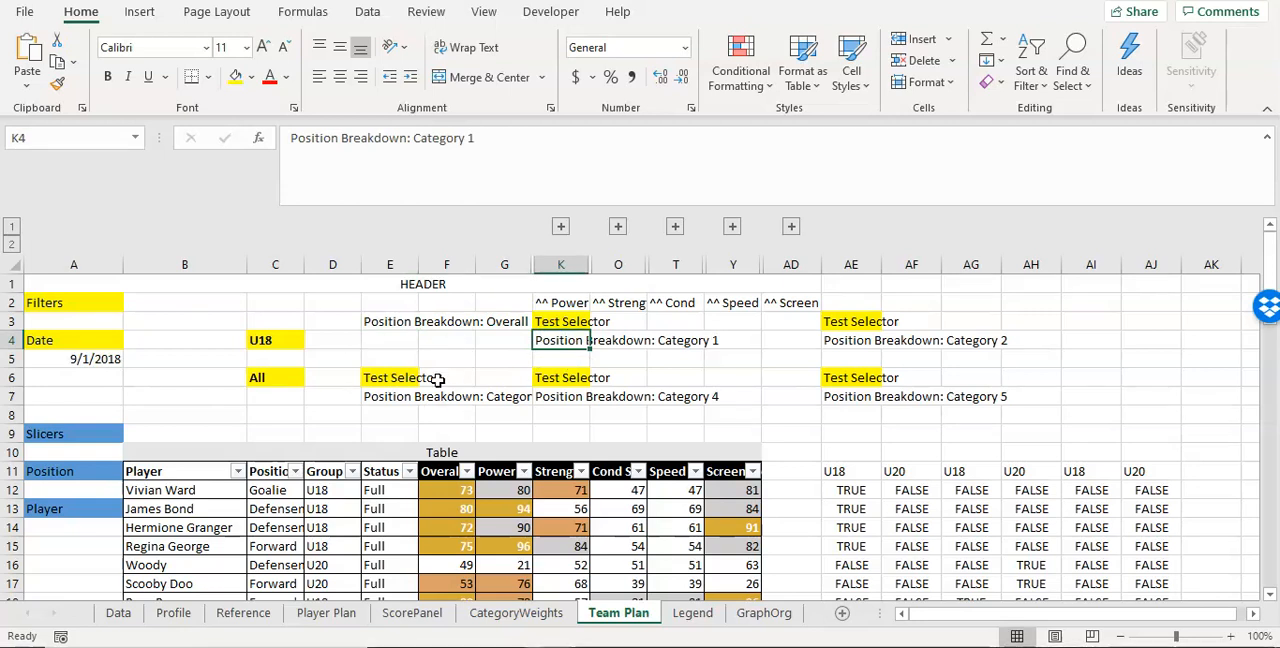
scroll(694, 385, down, 1)
scroll(694, 385, down, 1)
scroll(600, 392, up, 2)
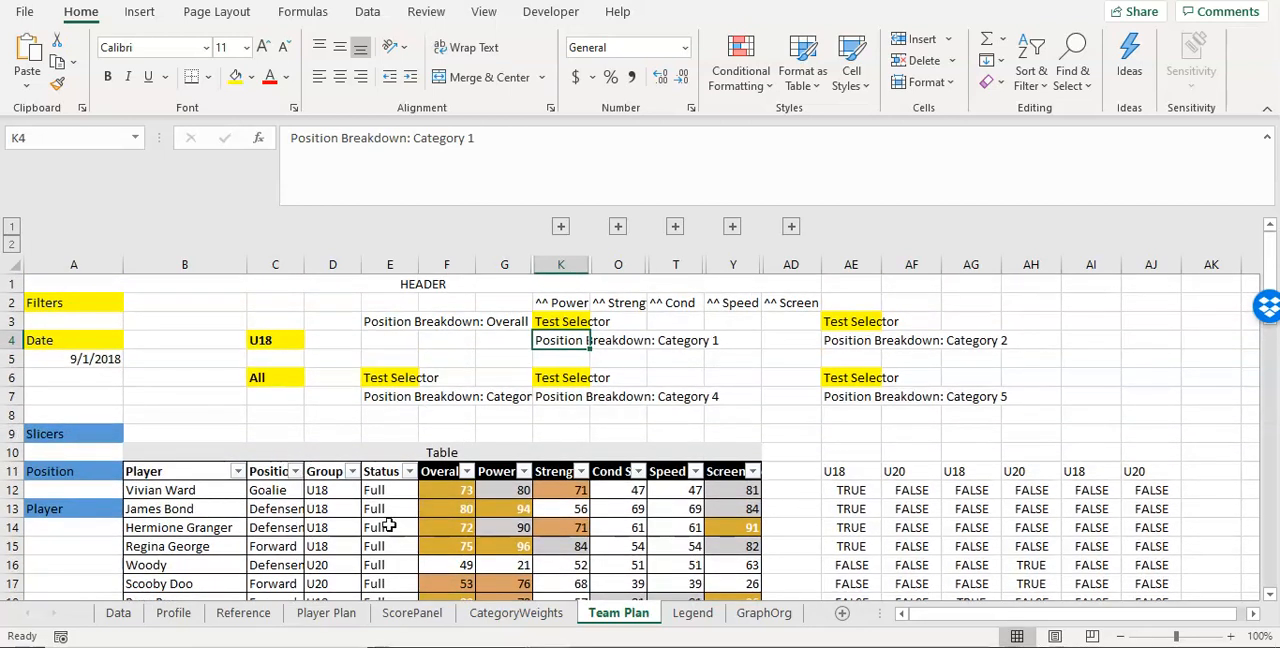
scroll(472, 510, down, 1)
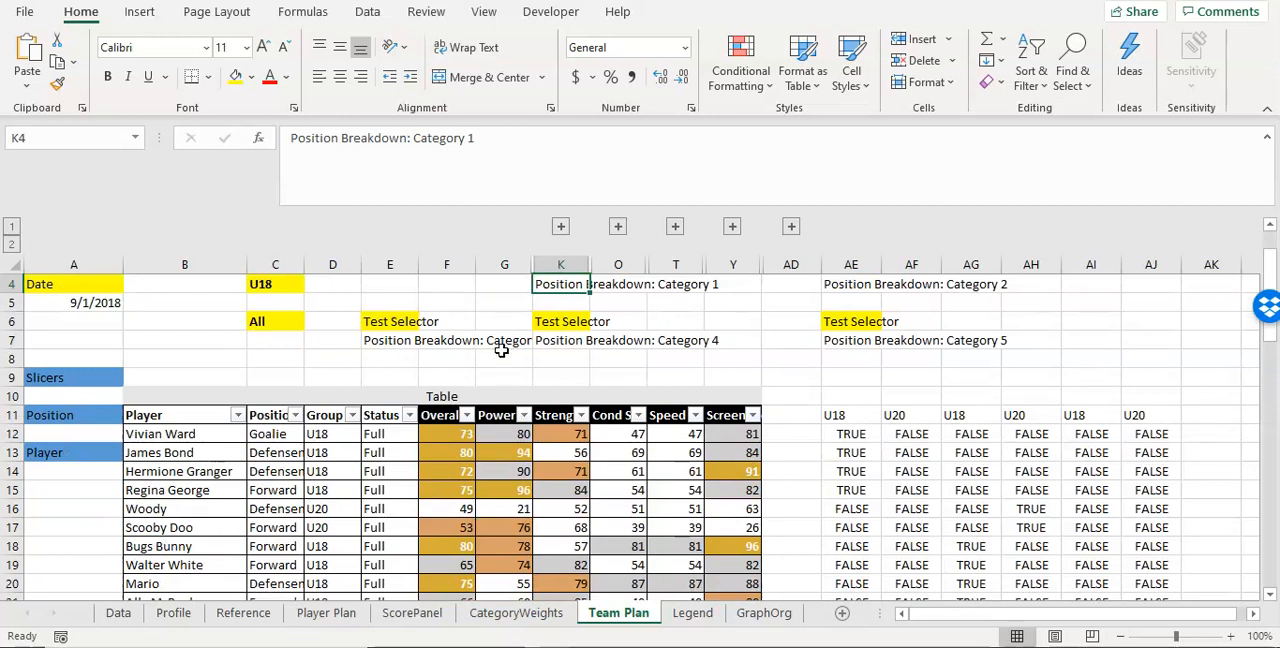
scroll(500, 349, up, 1)
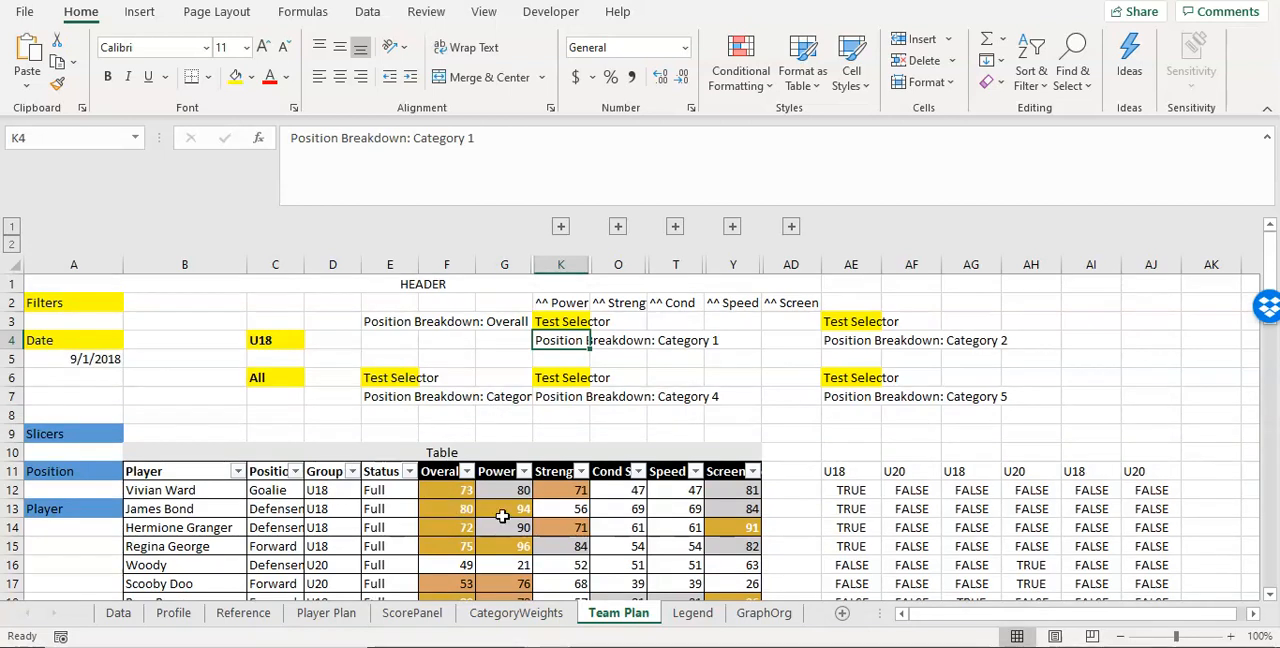
scroll(502, 516, down, 1)
scroll(472, 430, up, 1)
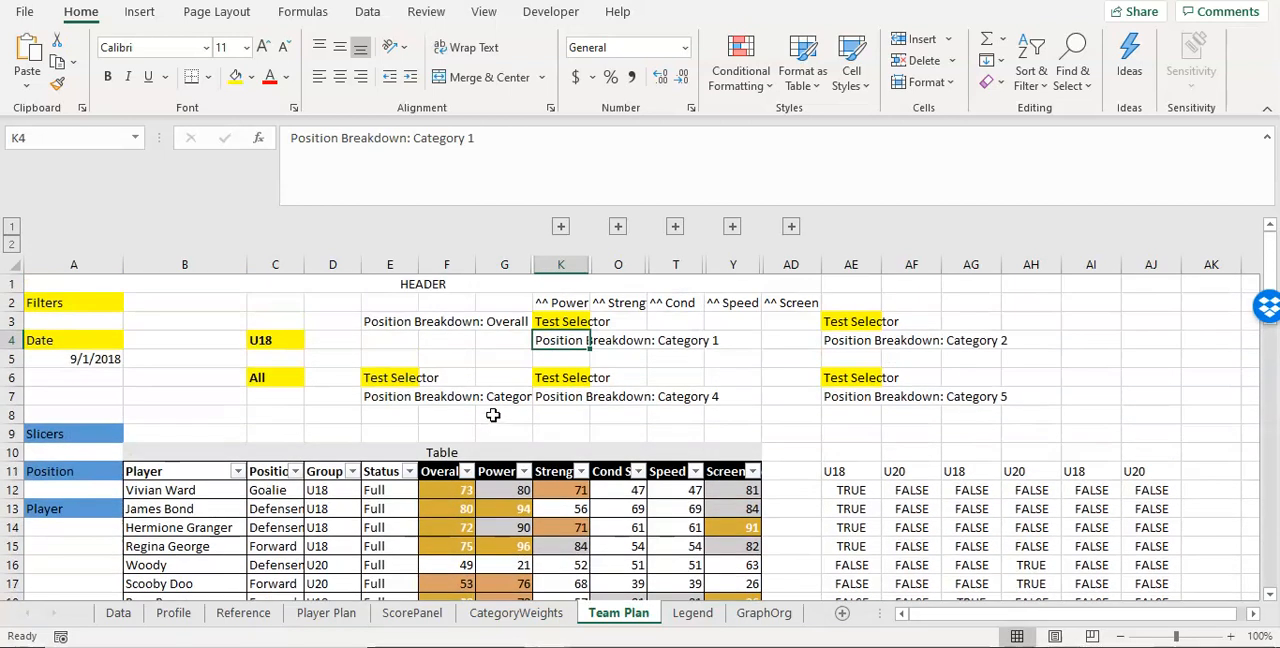
scroll(369, 459, down, 1)
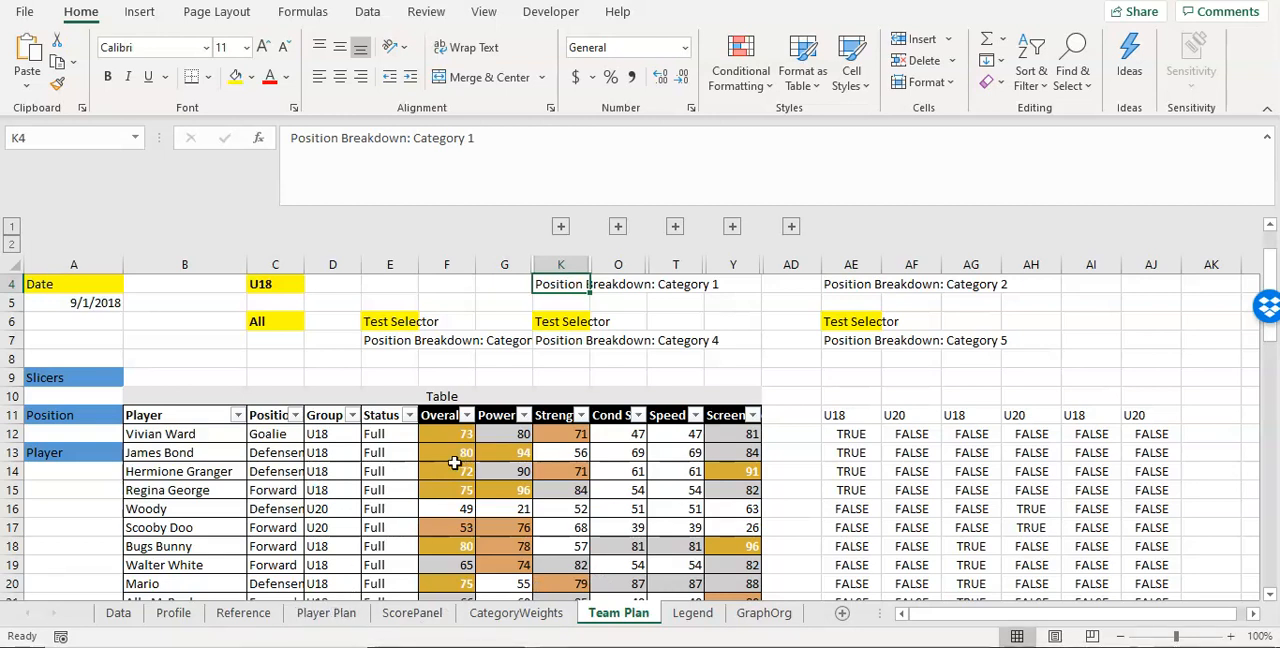
scroll(541, 358, up, 1)
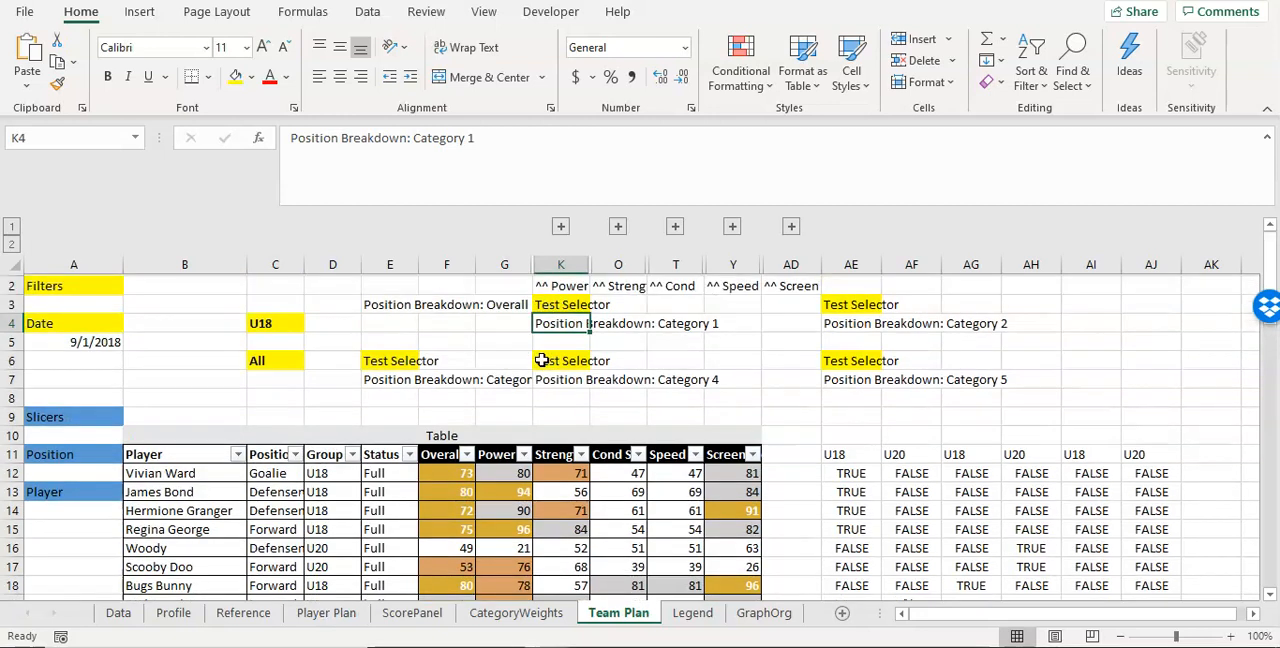
scroll(541, 360, up, 1)
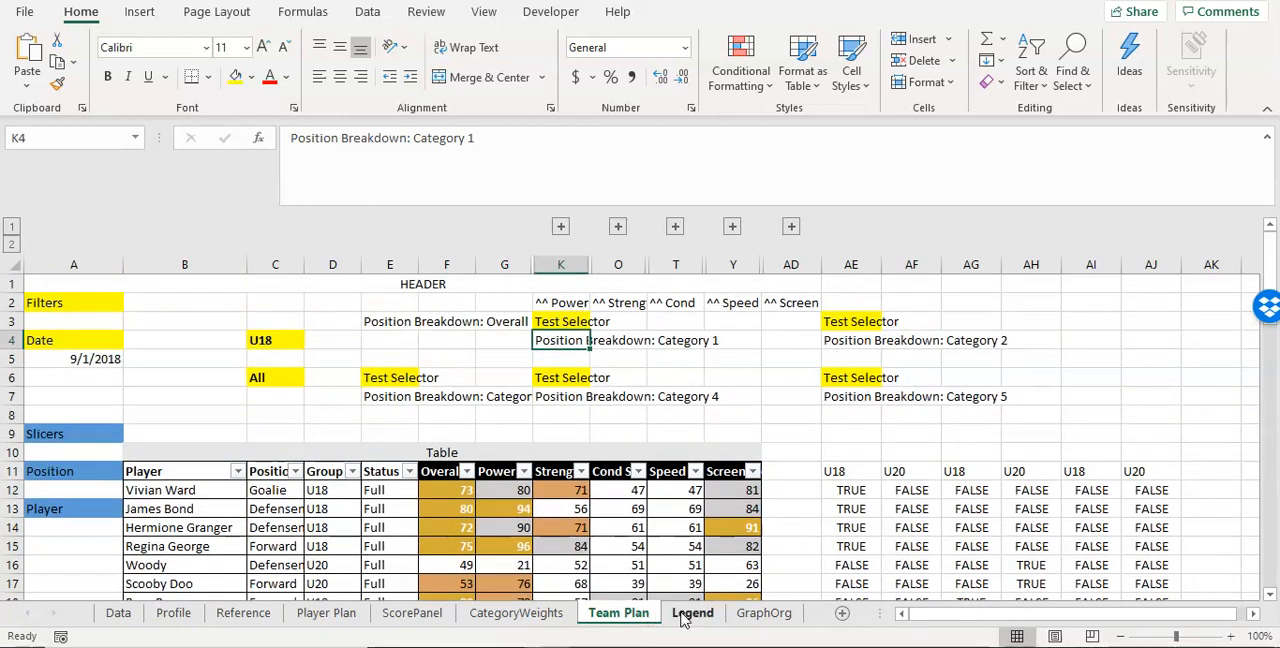
Step: Enter the label All in cell D4 of the GraphOrg sheet
click(762, 613)
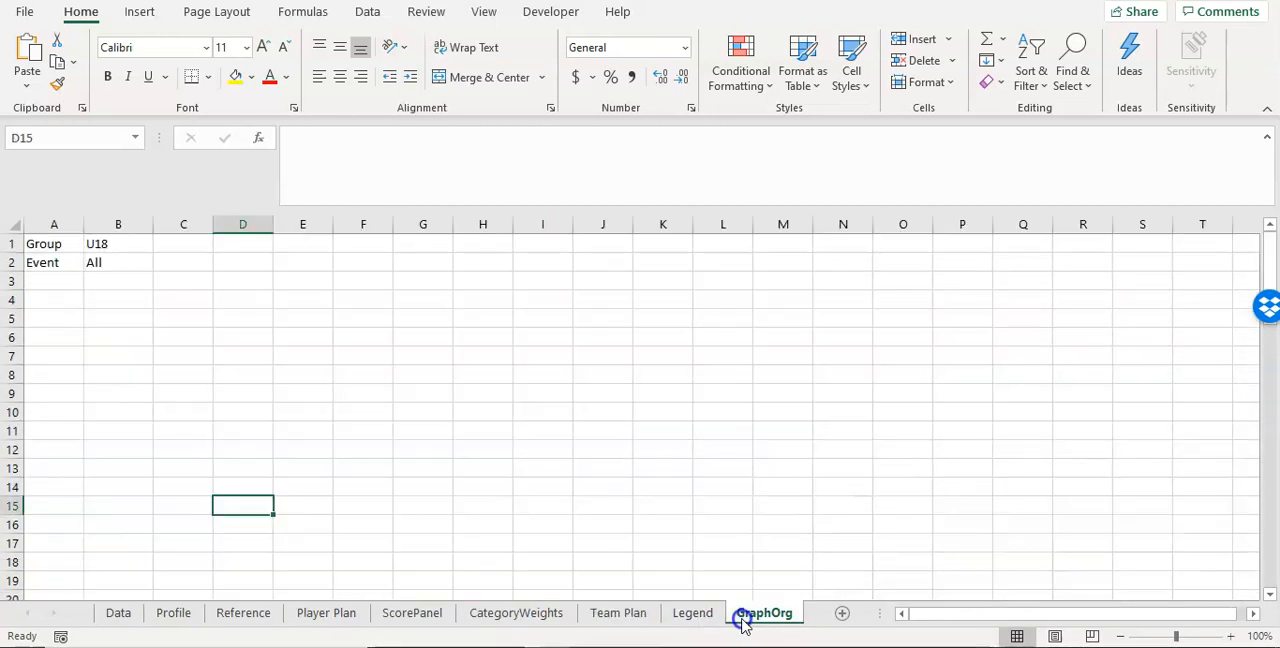
click(250, 294)
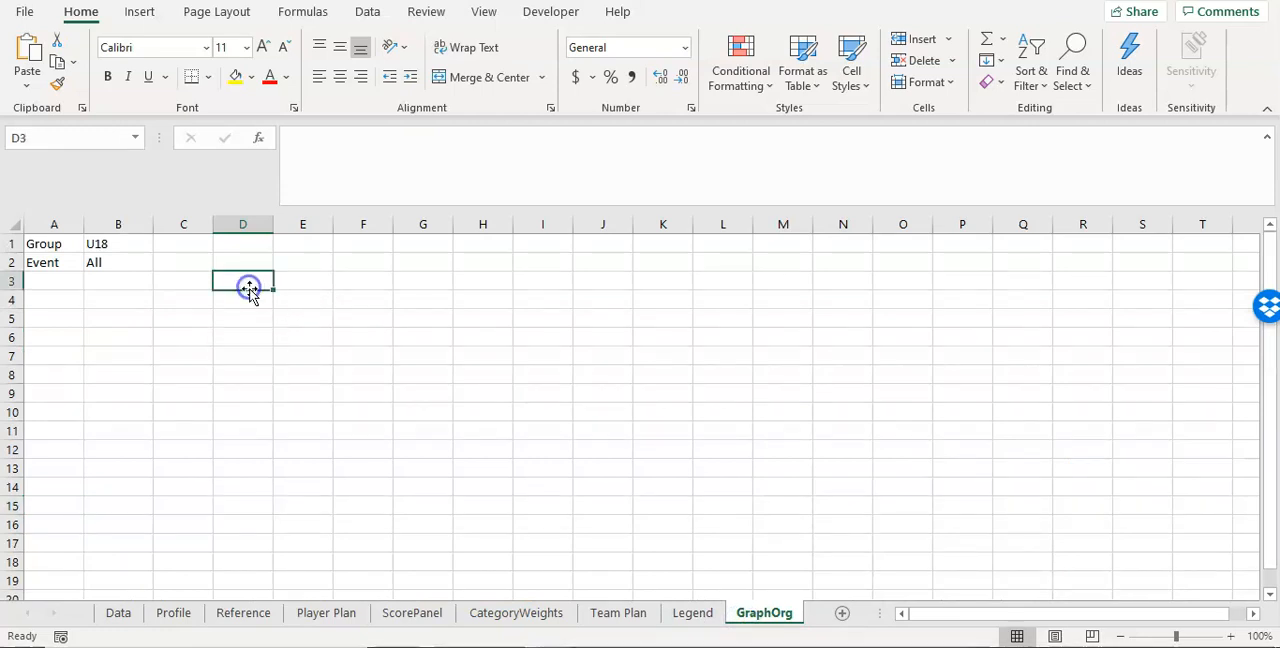
text(All)
key(Return)
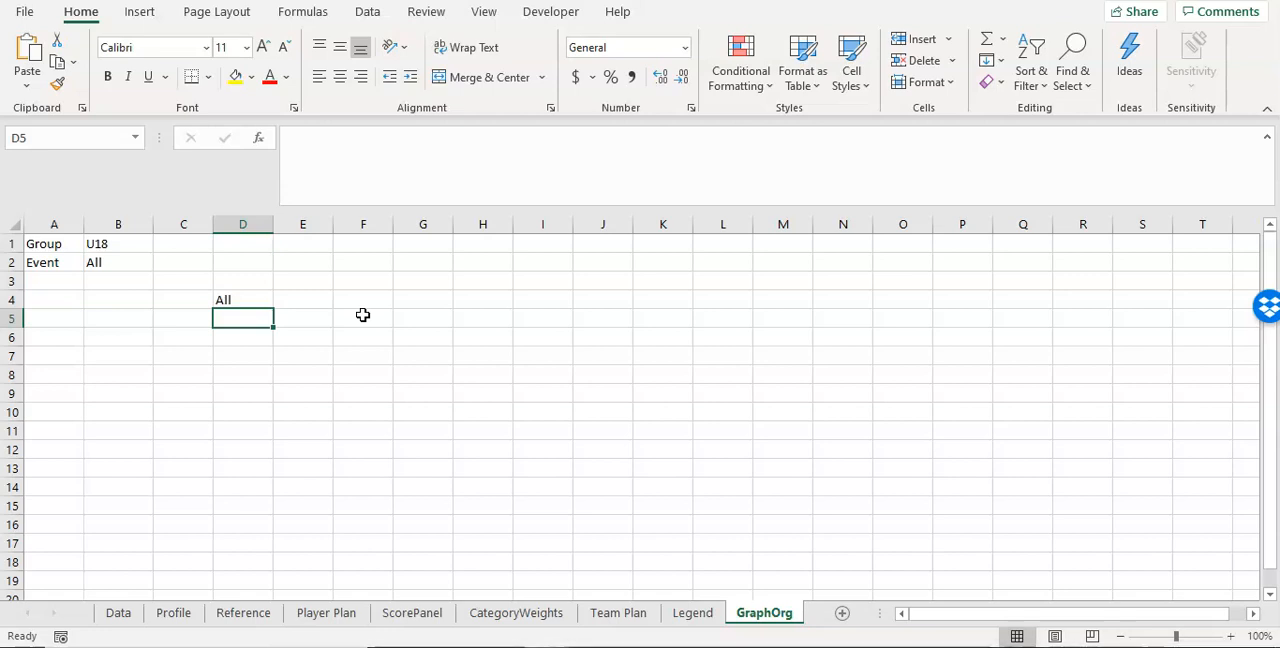
Step: Enter the position labels Forward, Defenseman and Goalie below All in cells D5 to D7
text(Fo)
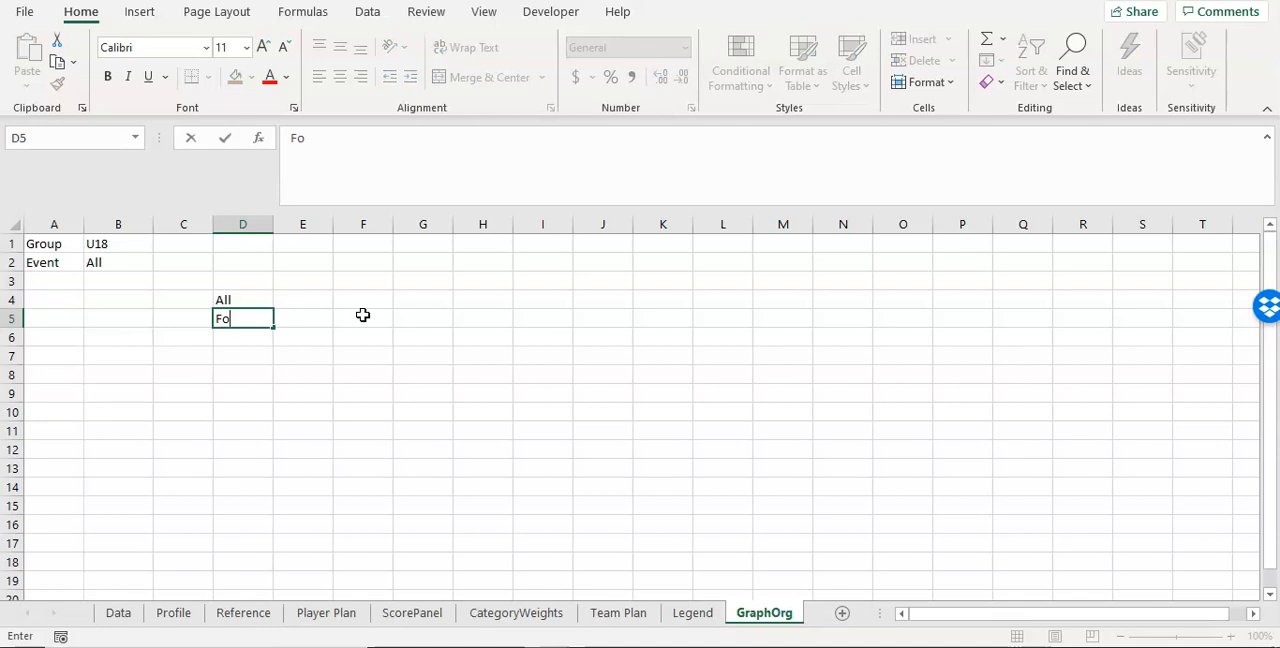
text(rward)
key(Return)
text(Def)
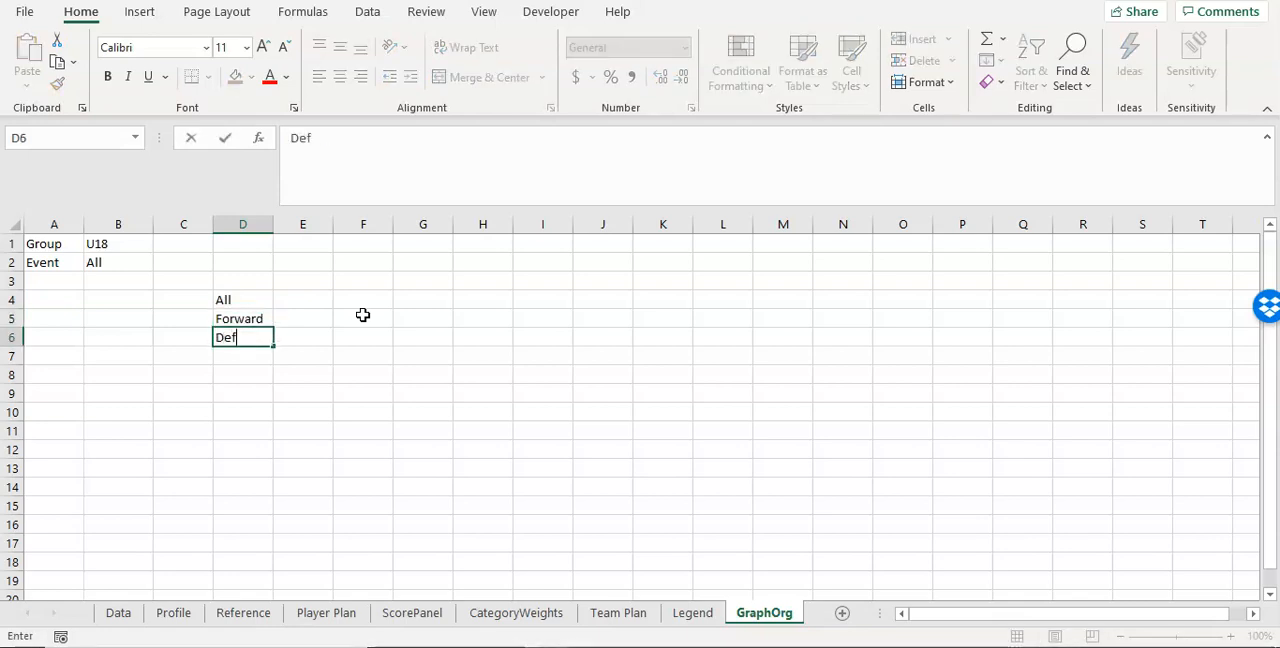
text(enseman)
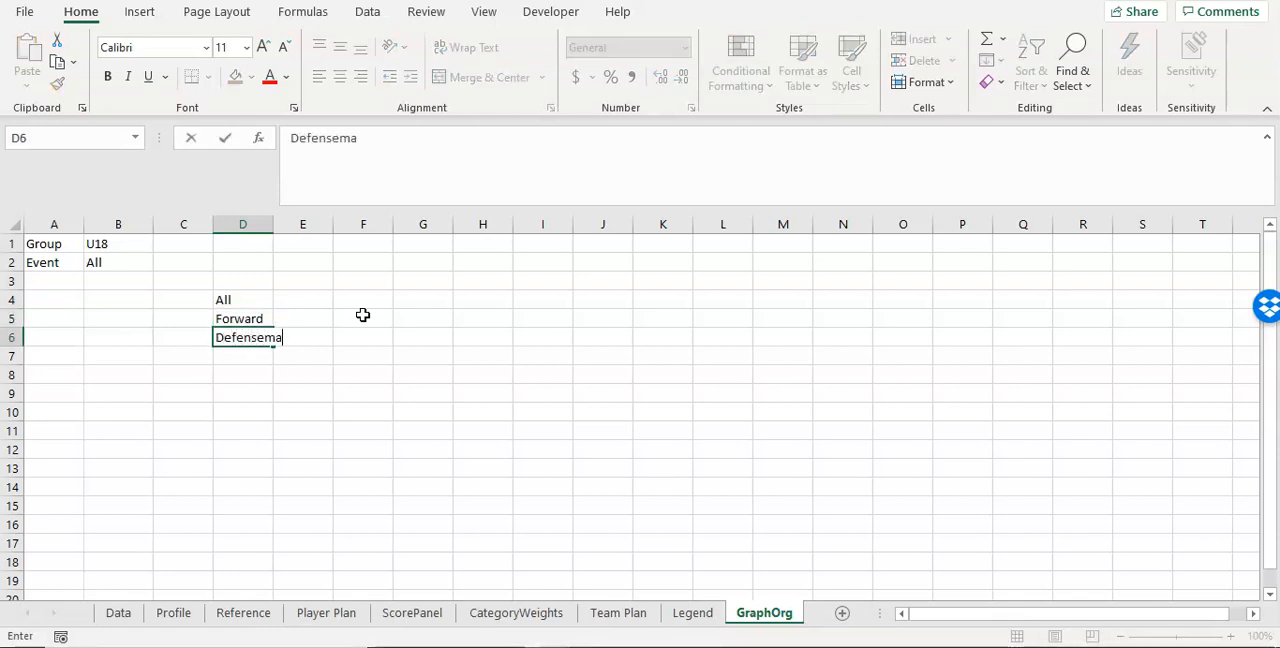
key(Return)
text(Goalie)
key(Return)
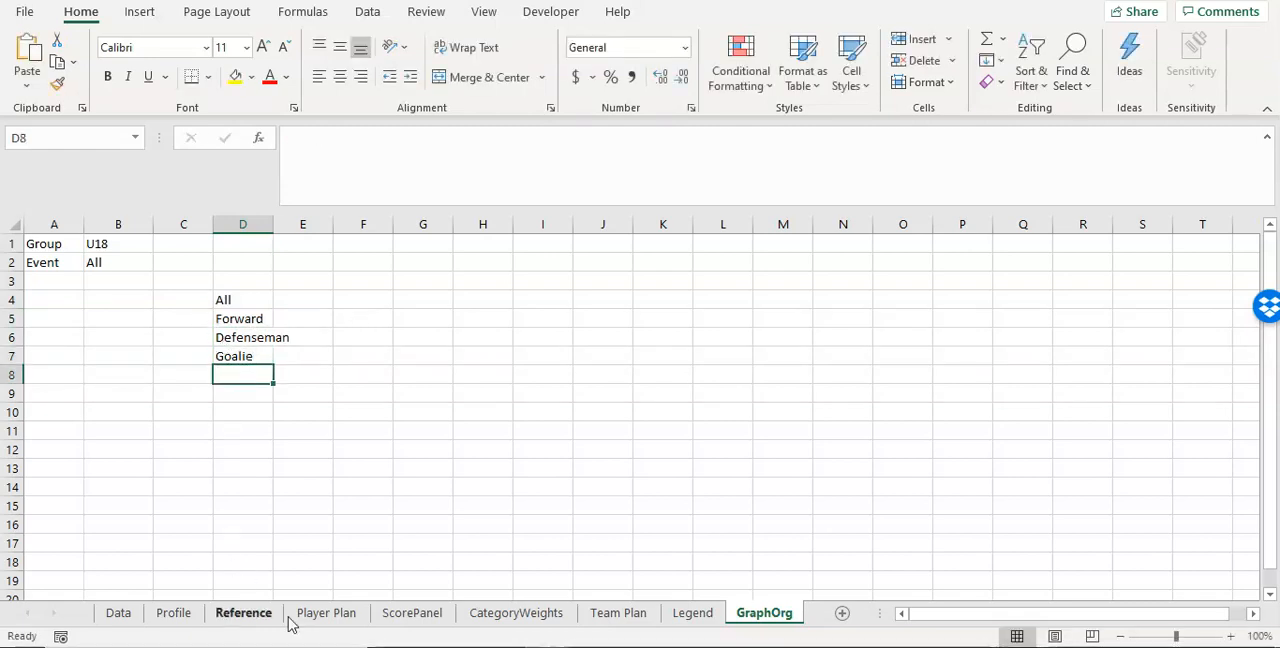
Step: Check the position names offered by the Position column's filter on the Data sheet and return to GraphOrg
click(130, 617)
drag(975, 613, 842, 613)
click(349, 289)
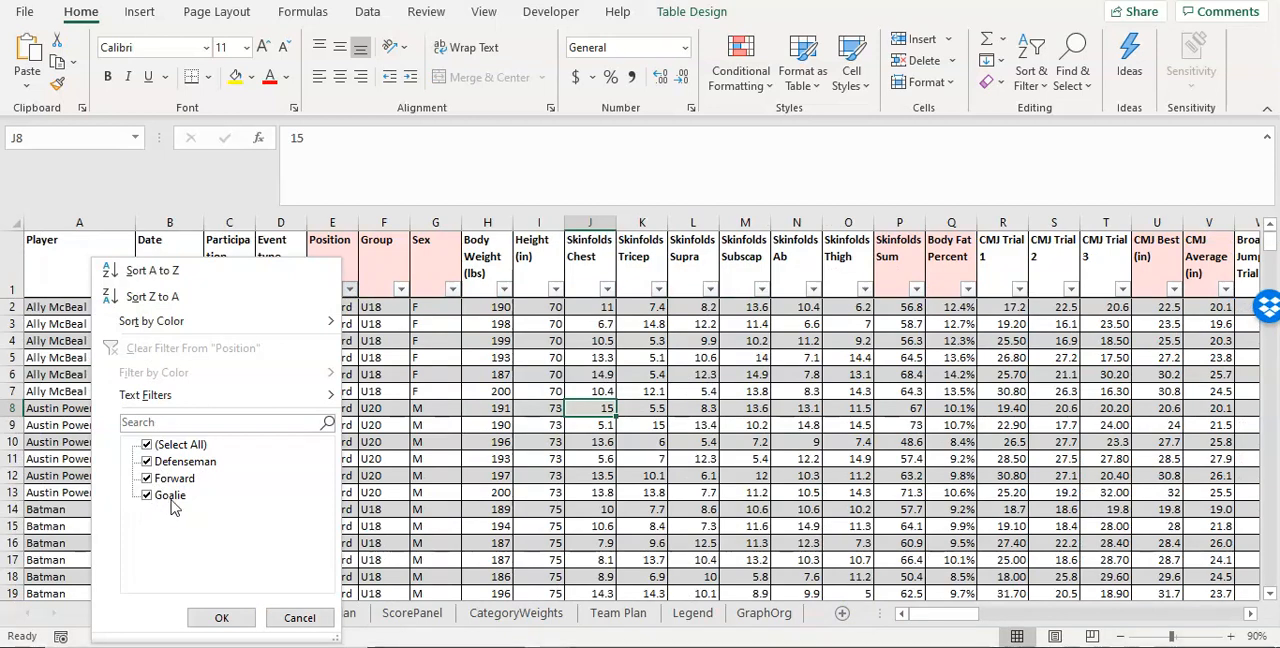
click(745, 617)
click(745, 617)
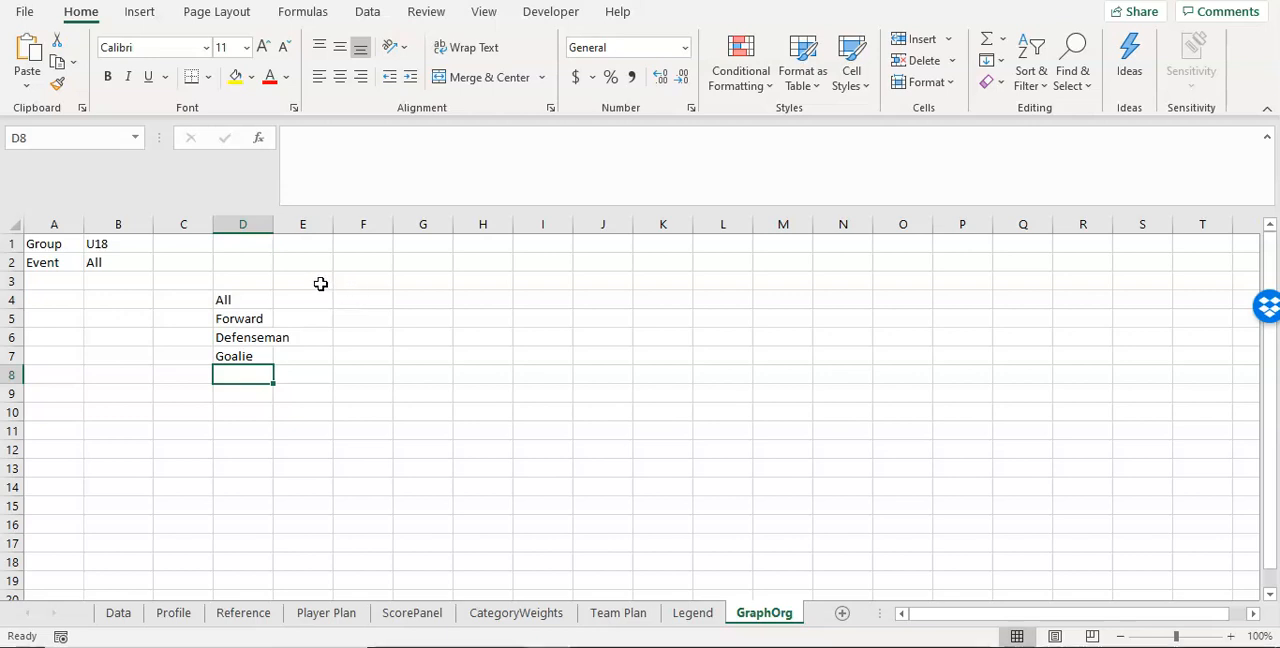
Step: Copy the Data table's header cells from Date in B1 through Score OVERALL REVISED in DC1
click(118, 613)
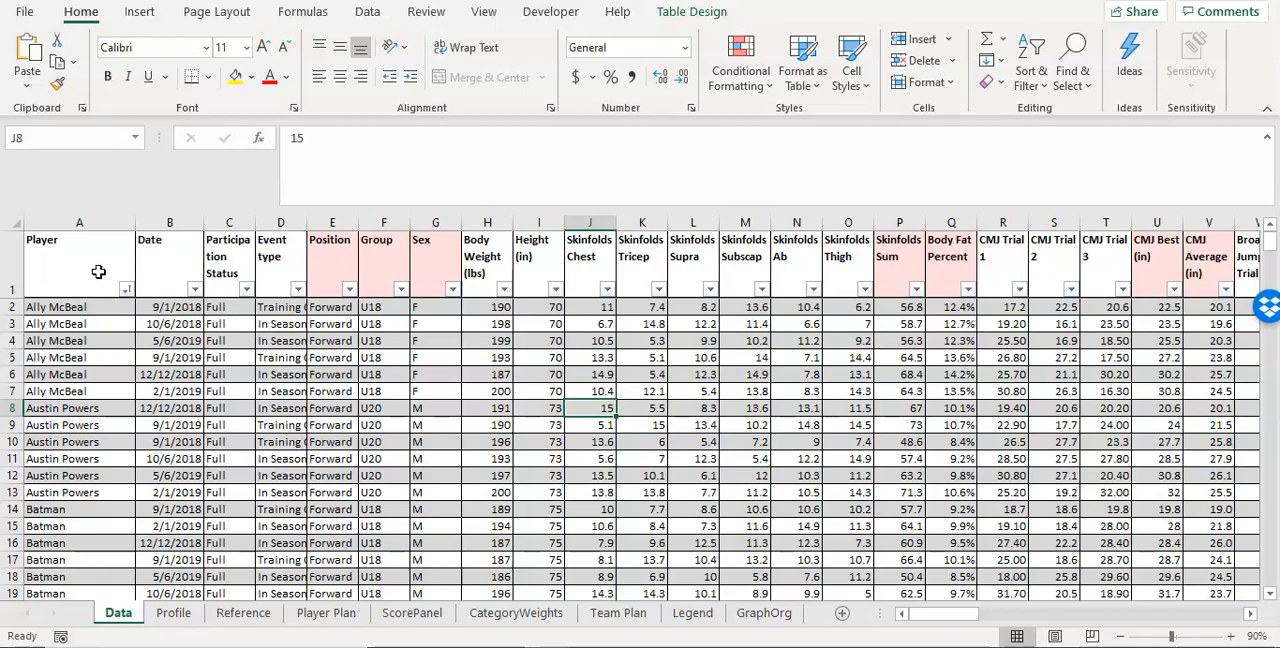
click(159, 266)
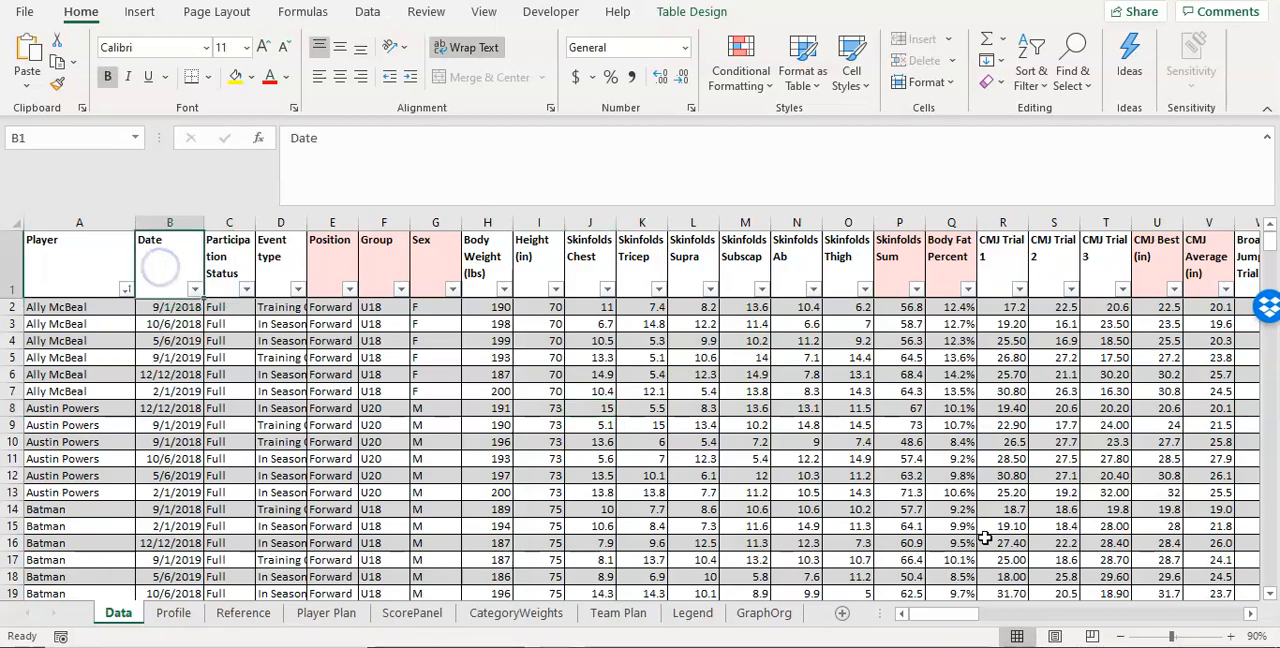
drag(963, 614, 1240, 615)
click(1083, 270)
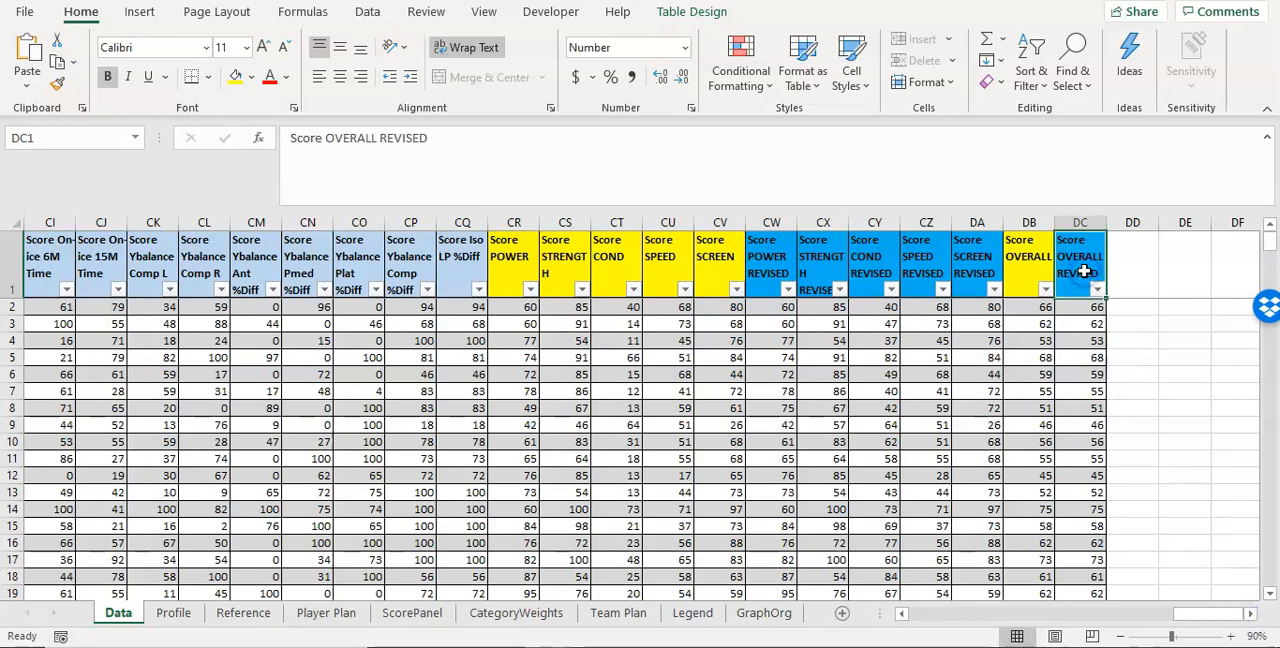
drag(1194, 612, 777, 605)
click(173, 272)
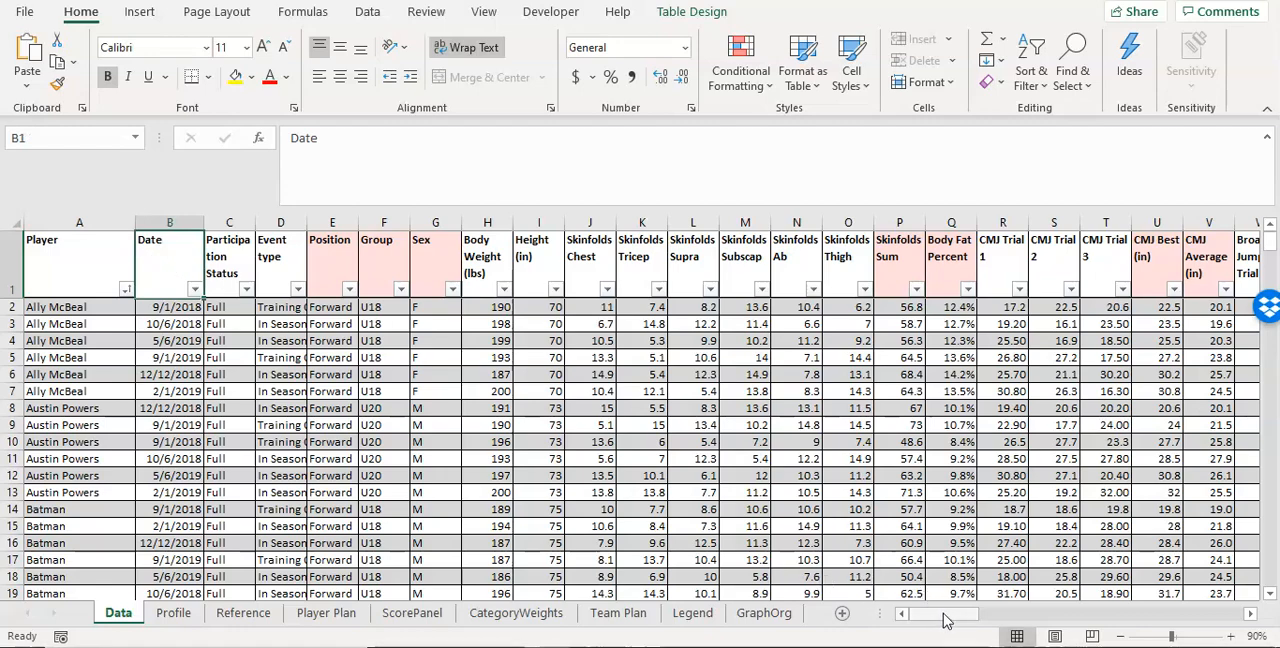
drag(948, 614, 1231, 615)
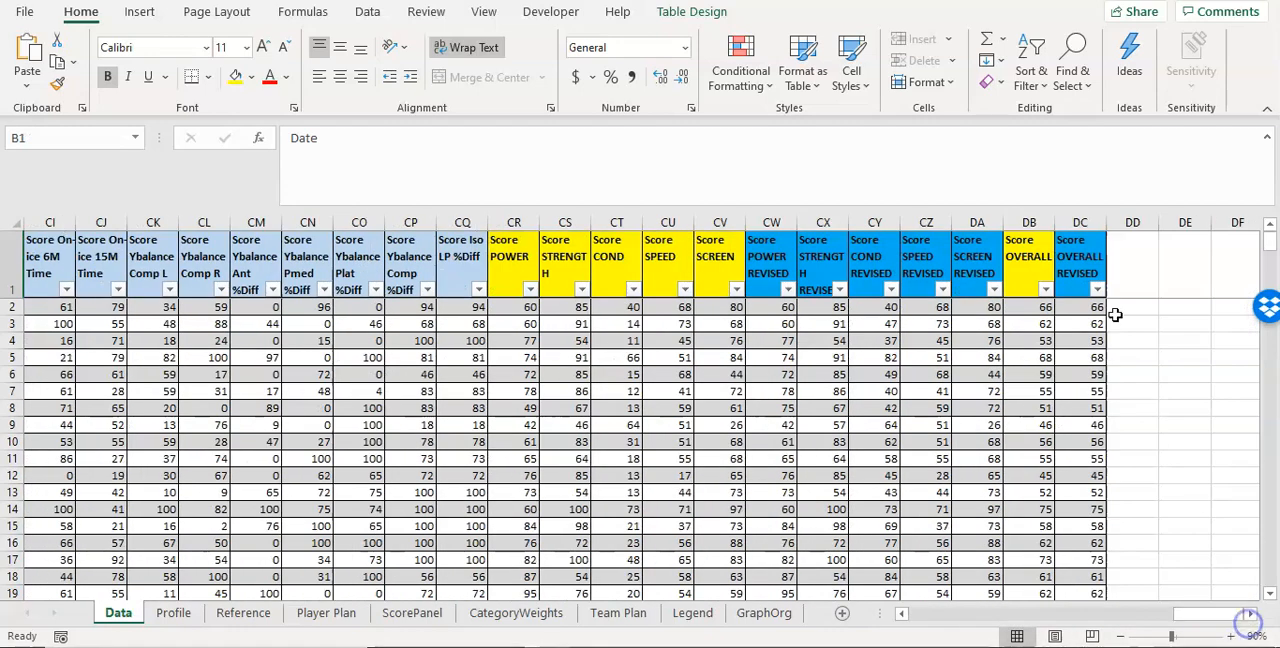
shift+click(1080, 256)
right_click(1080, 256)
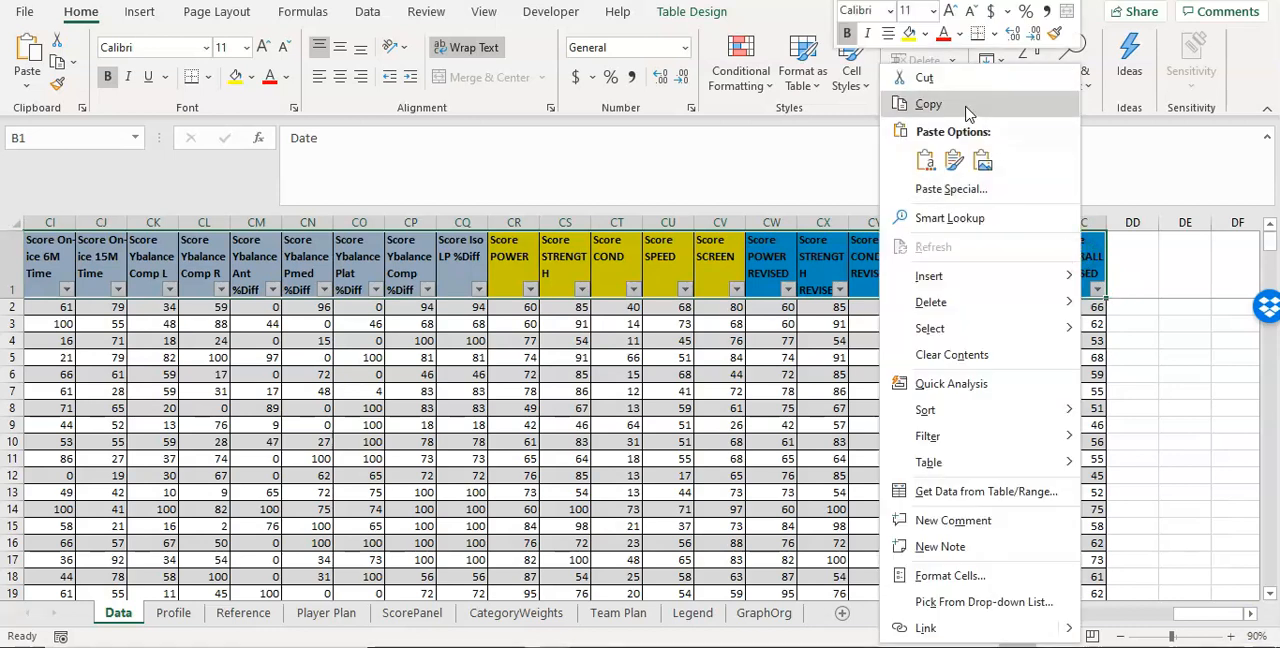
click(929, 105)
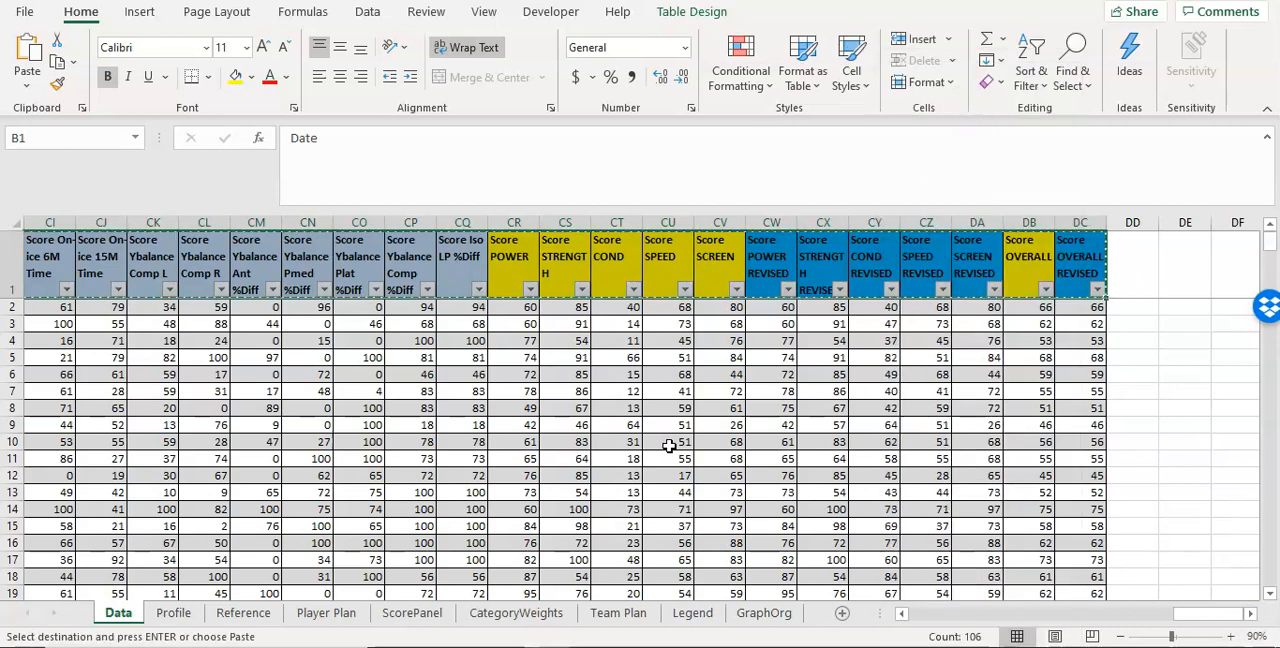
Step: Paste the copied headers as values into GraphOrg starting at E2 and check the headers at the row's far end
click(750, 615)
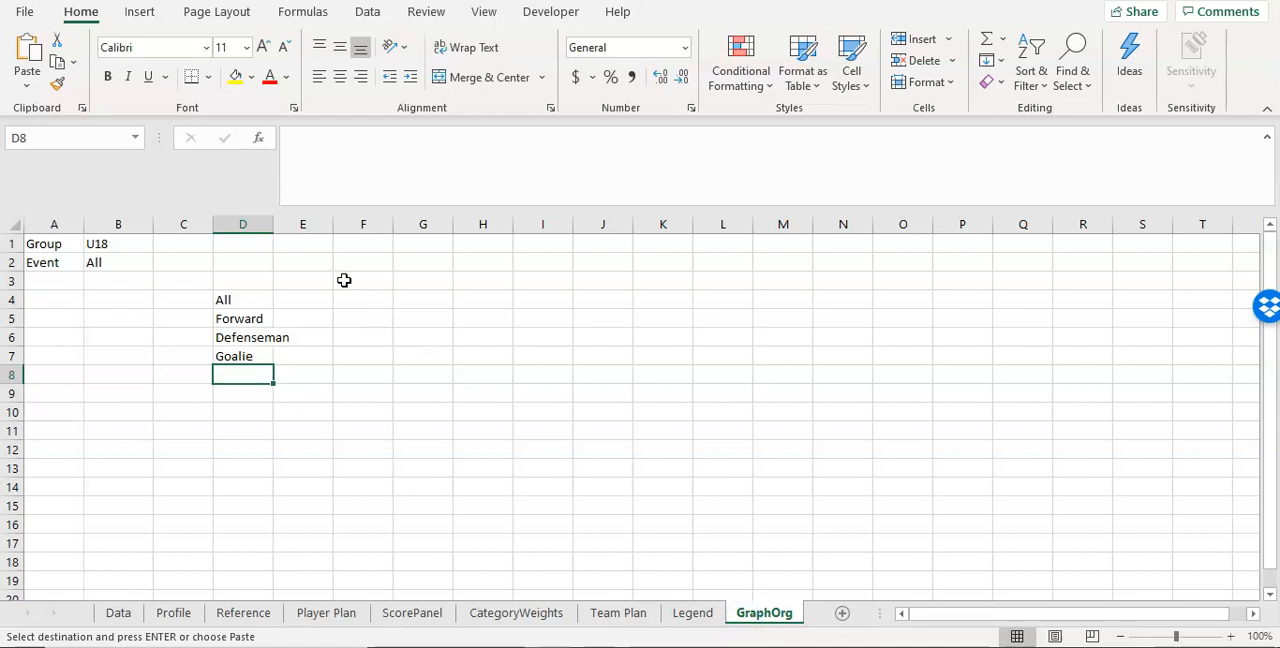
click(319, 263)
right_click(317, 263)
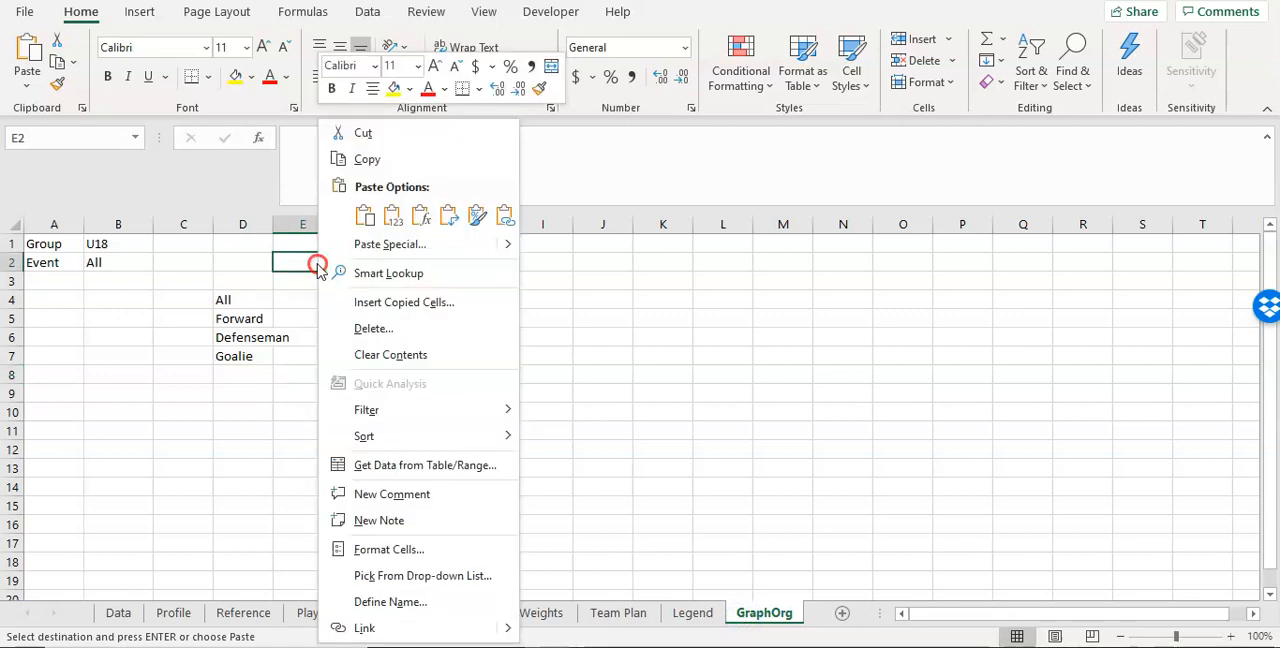
click(394, 217)
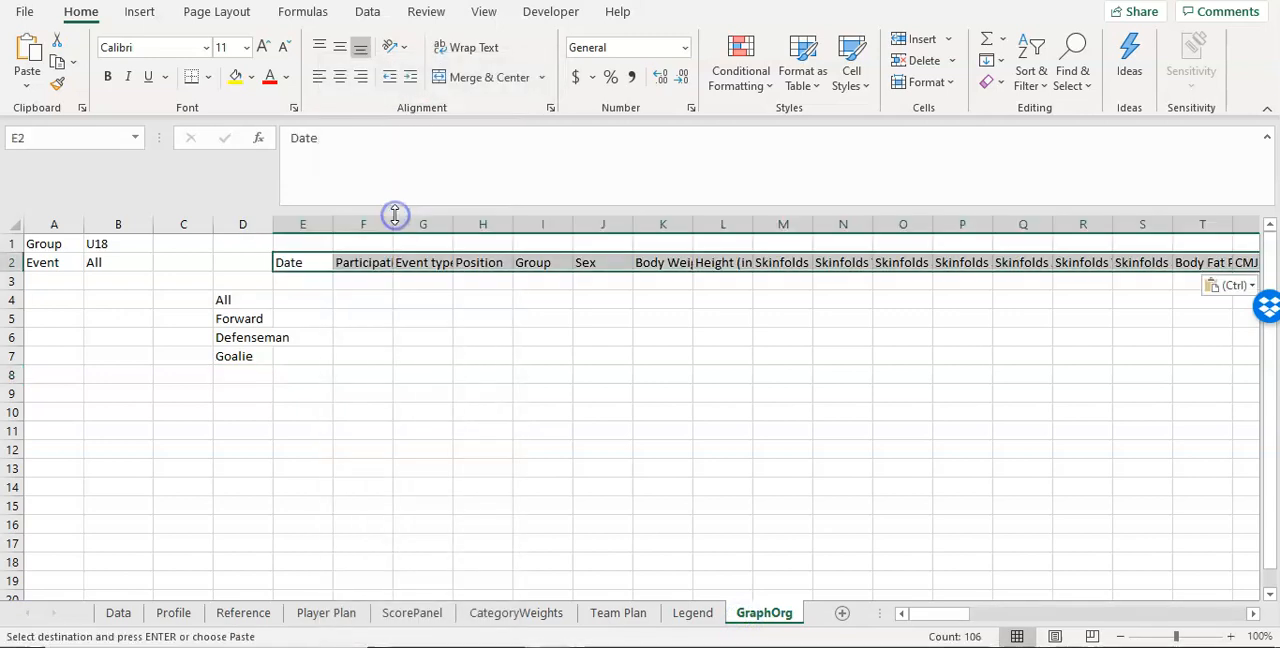
click(308, 280)
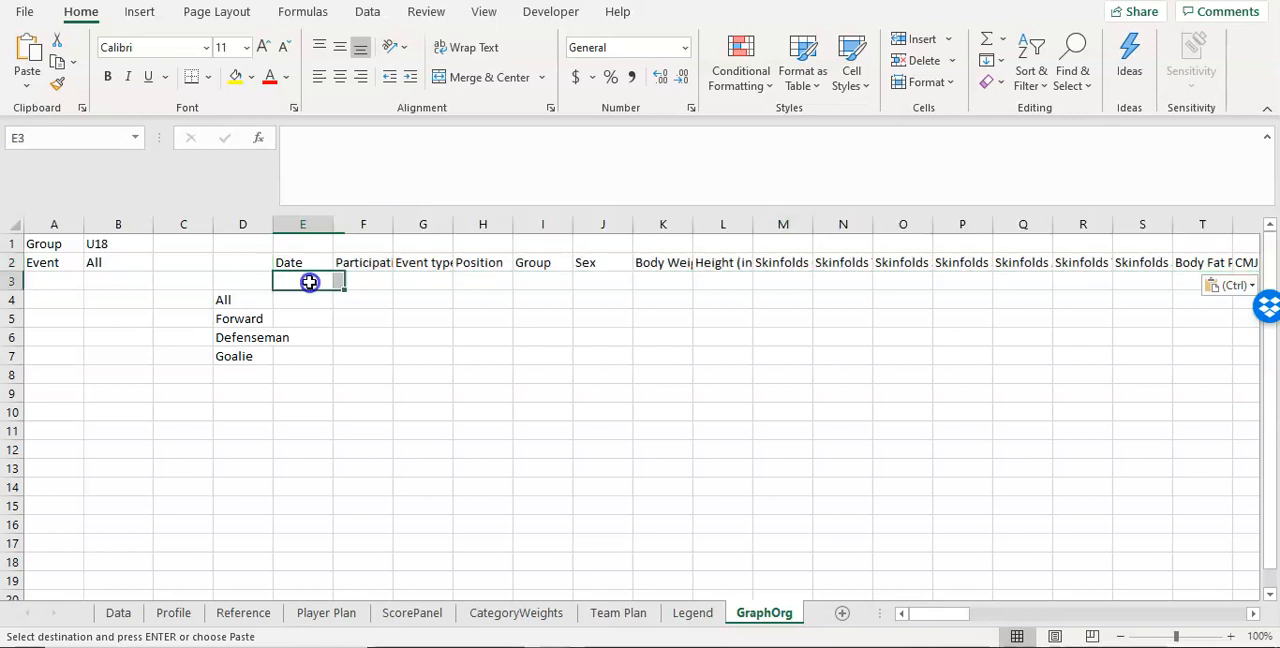
drag(912, 612, 1198, 640)
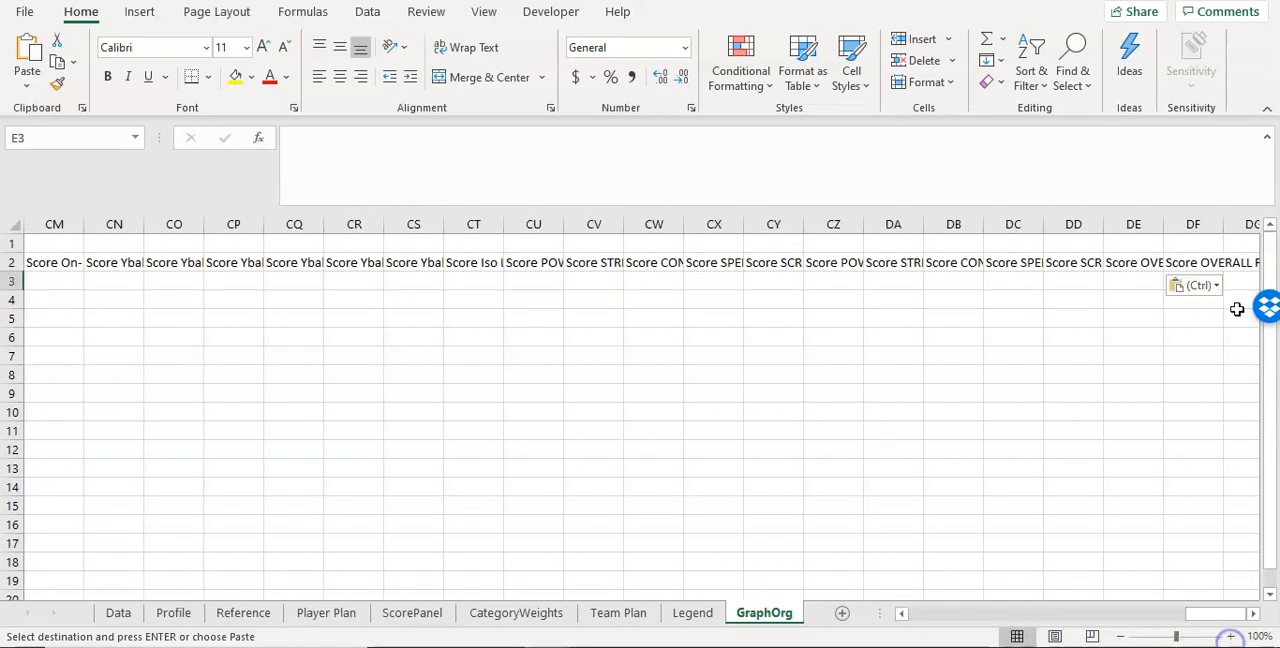
click(1192, 264)
click(888, 266)
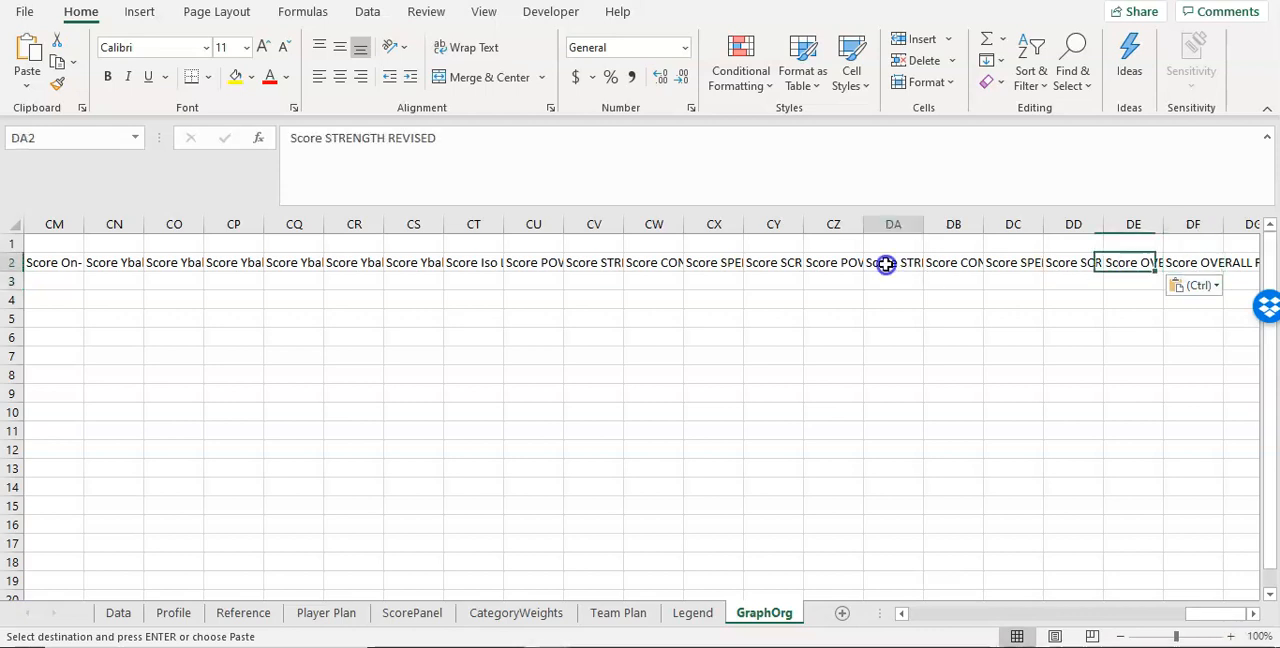
drag(1208, 612, 915, 610)
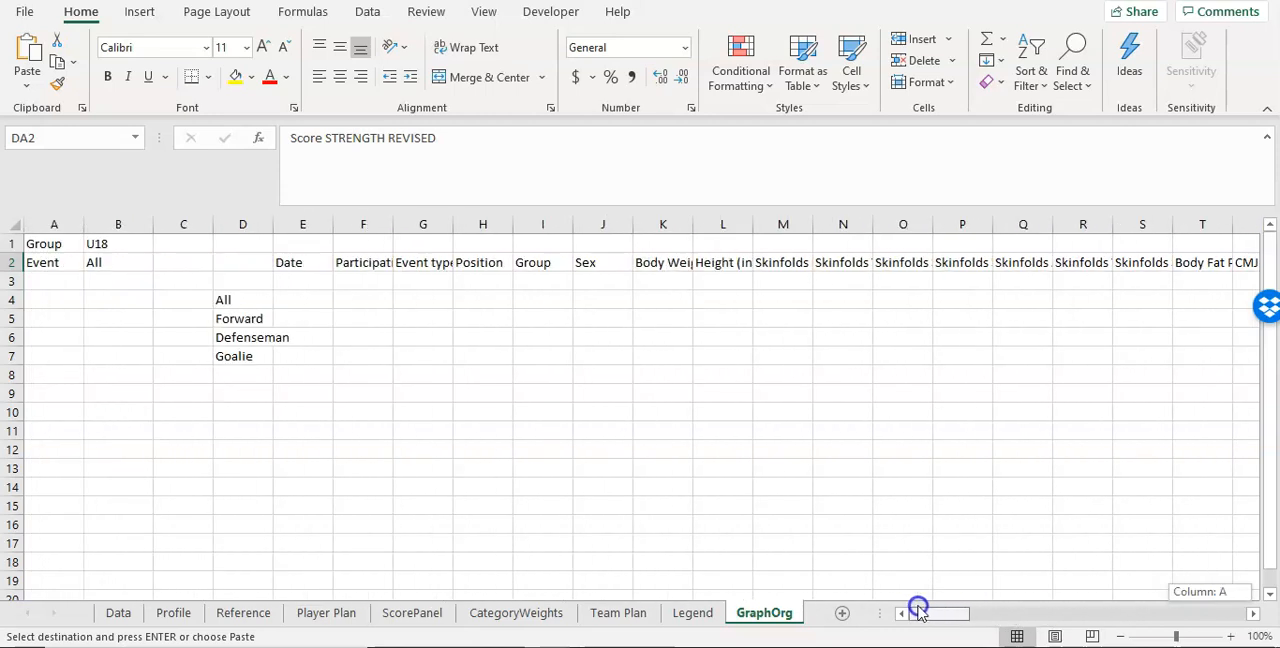
Step: Link cell E2 of GraphOrg to the Data table's Date header with =tbl_data[[#Headers],[Date]]
click(310, 261)
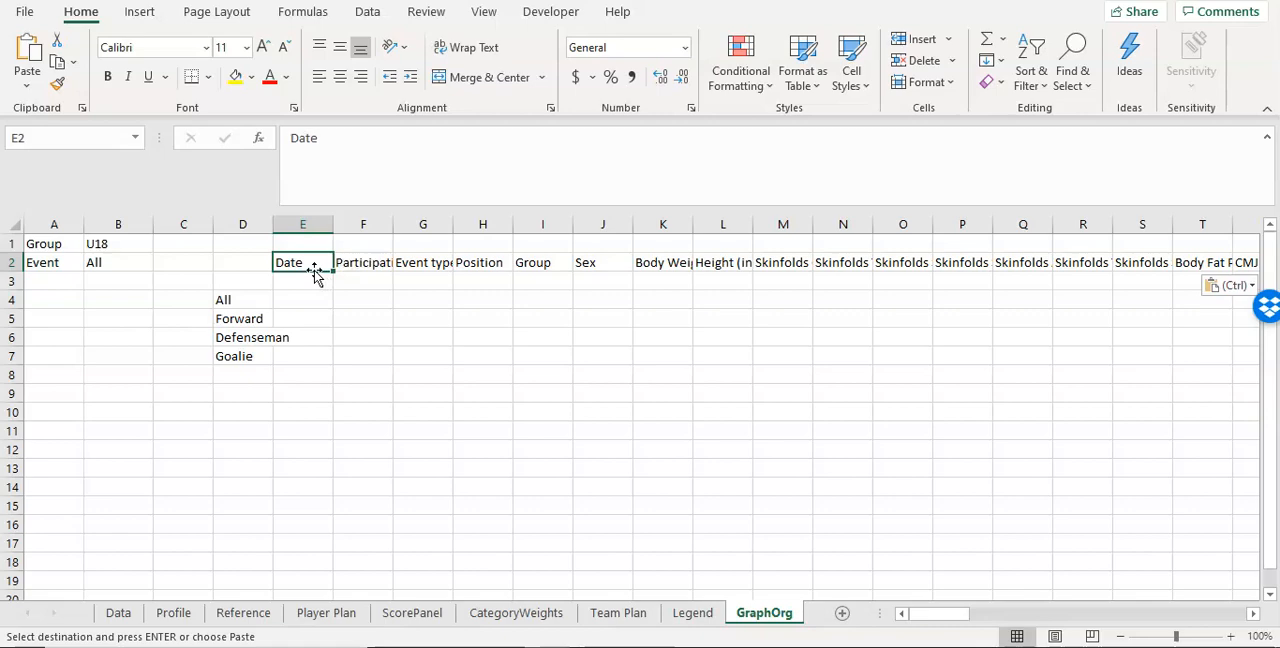
text(=)
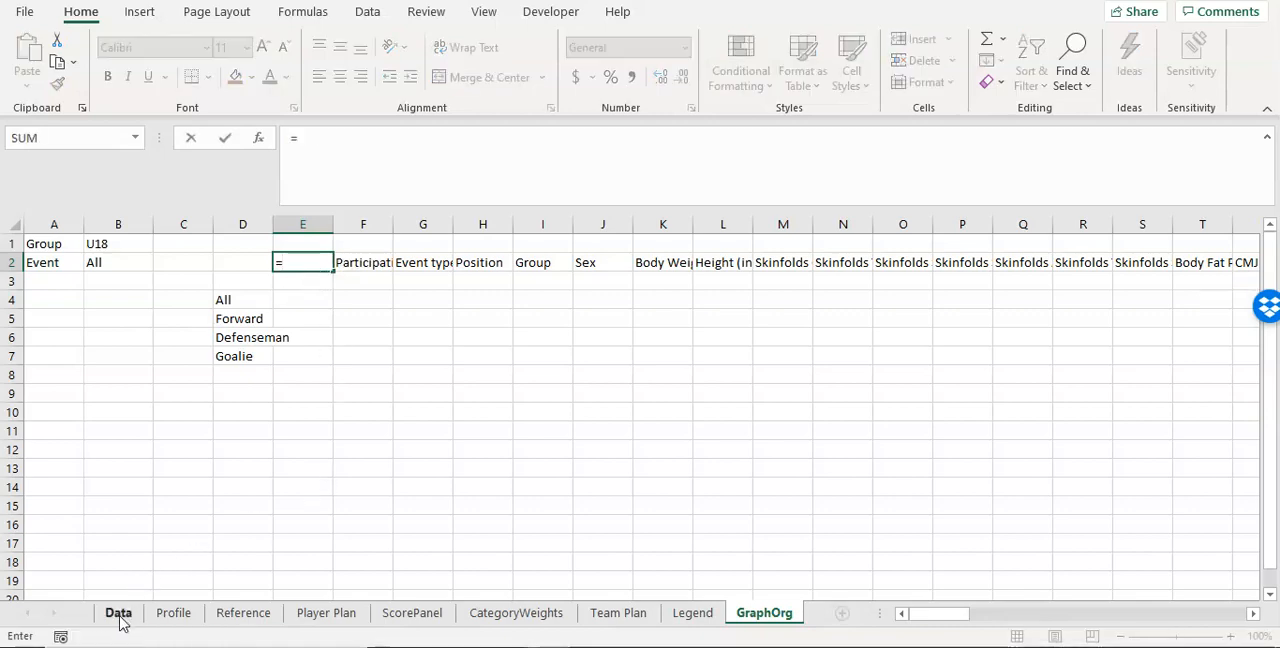
click(120, 616)
drag(1203, 613, 851, 609)
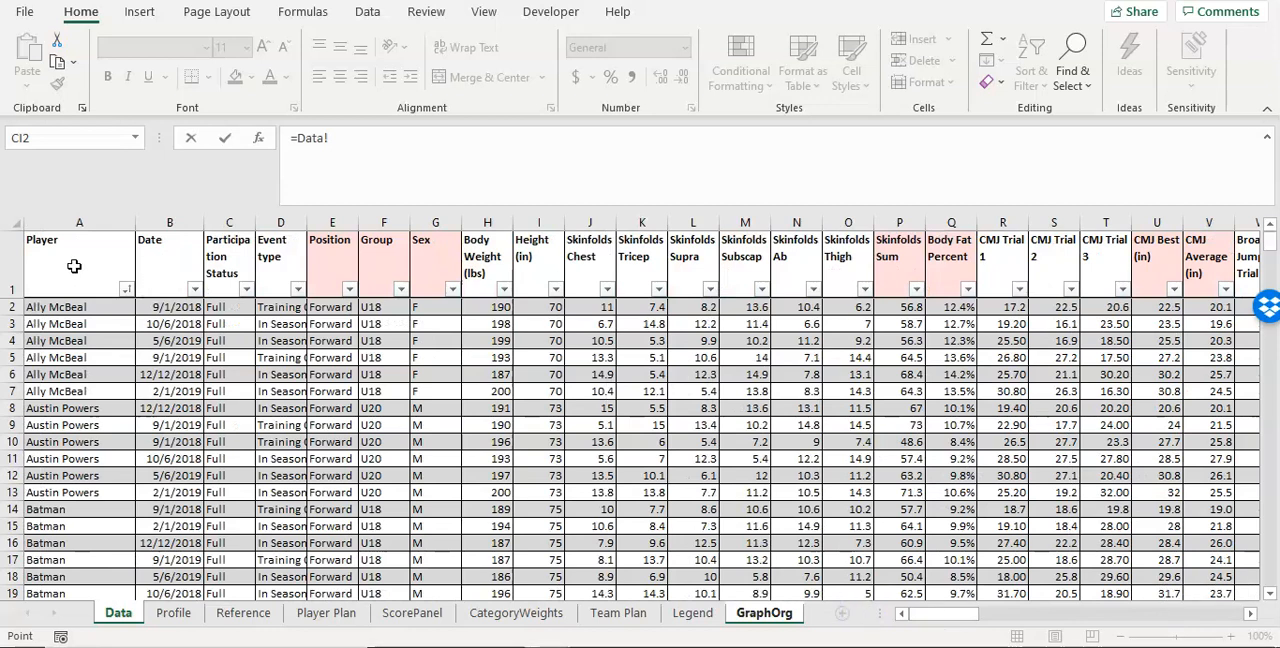
click(175, 262)
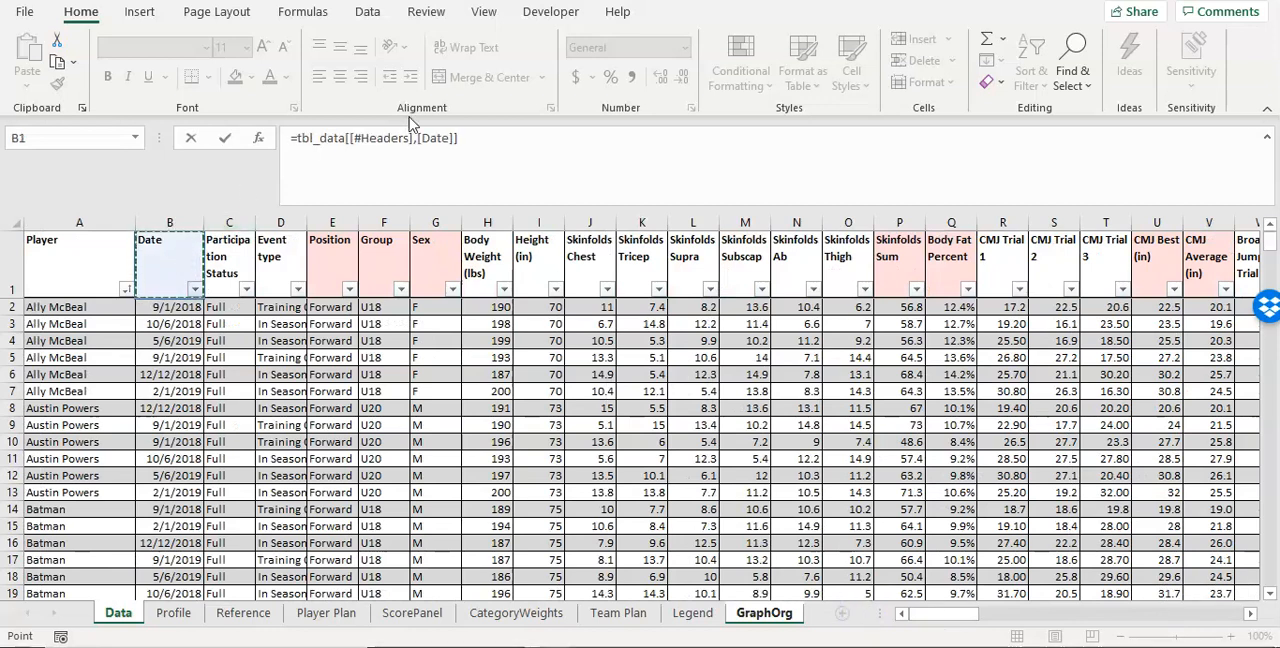
key(Return)
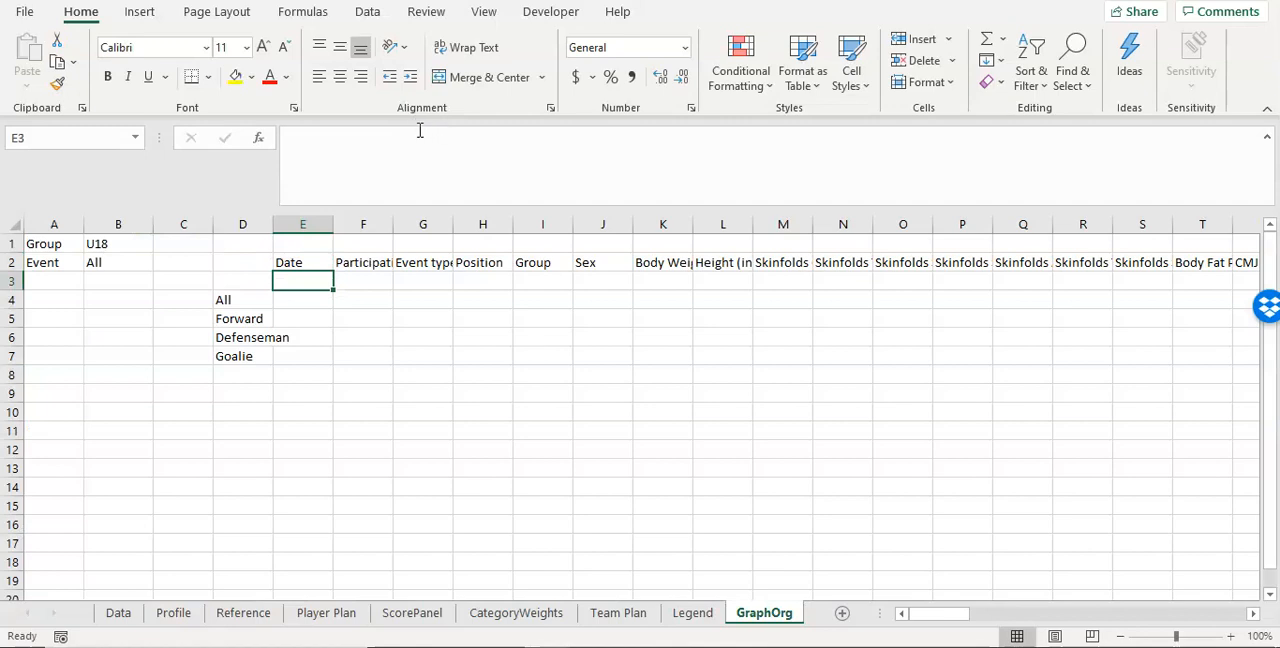
Step: Fill the header link from E2 across row 2 through DF2 and auto-fit the width of column D
click(300, 262)
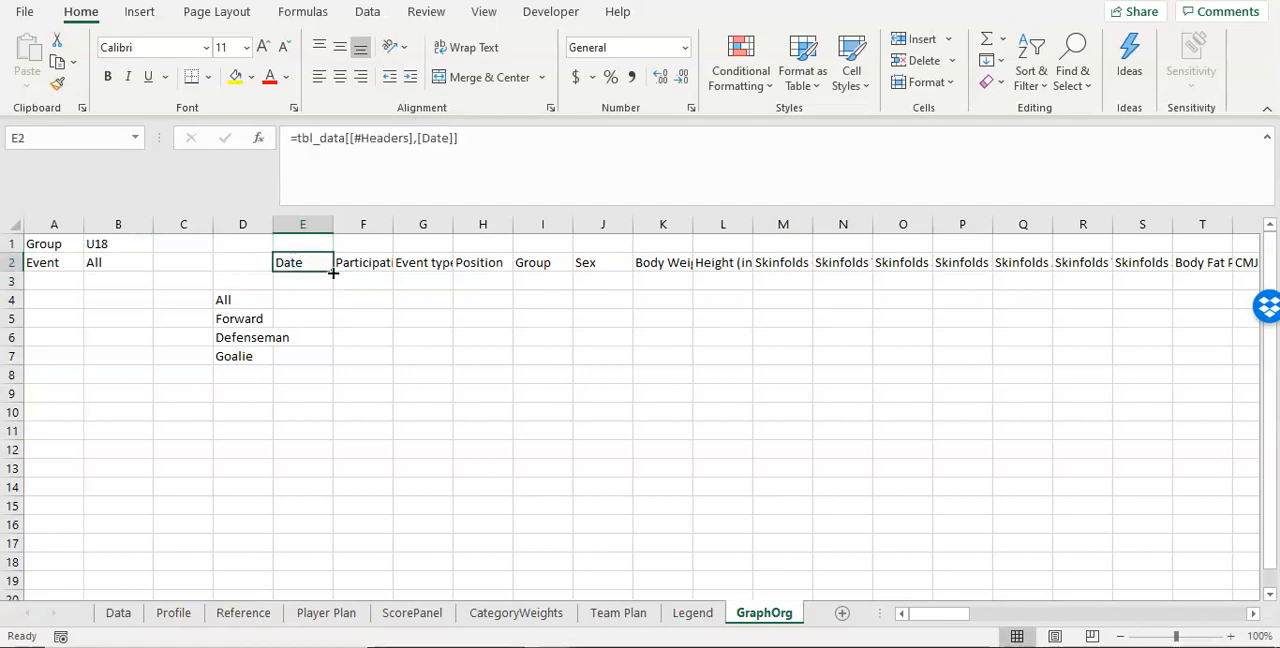
drag(333, 272, 1068, 283)
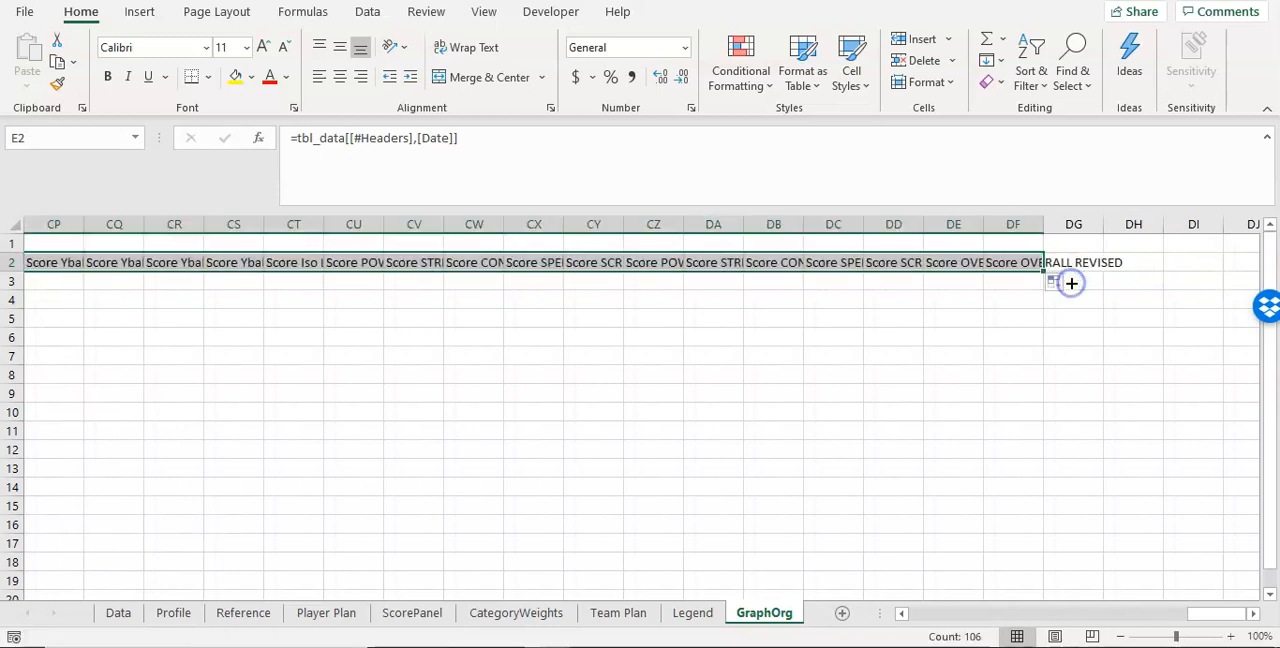
click(1020, 265)
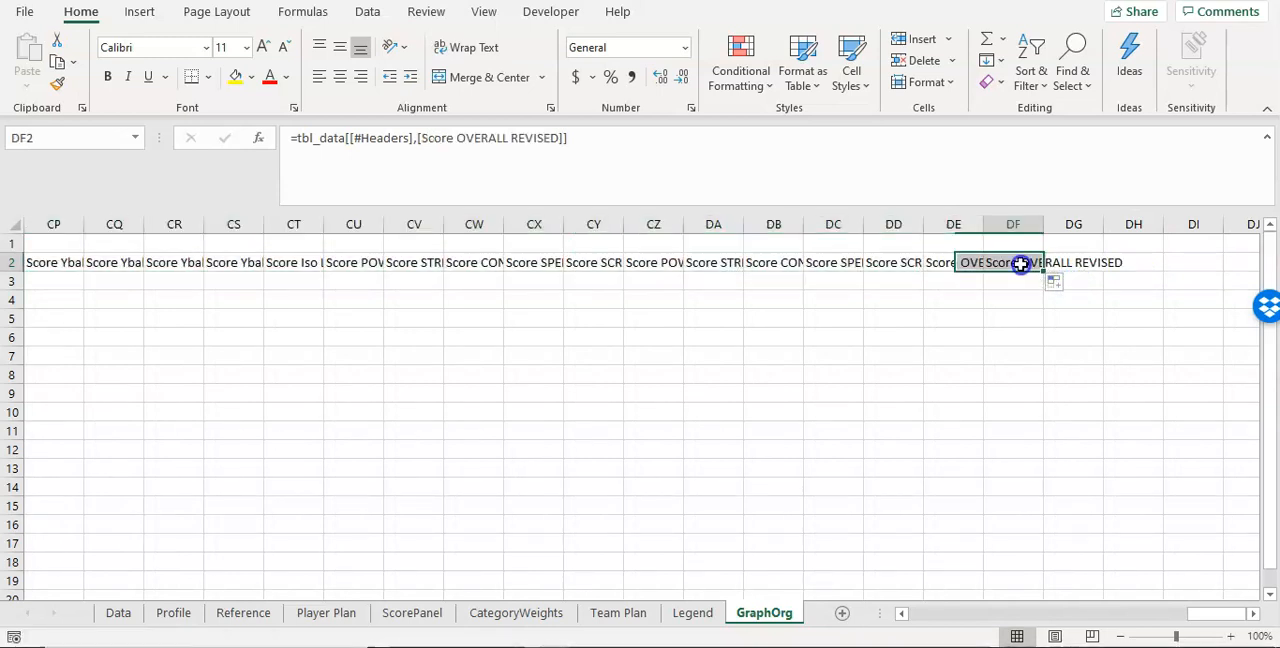
click(602, 142)
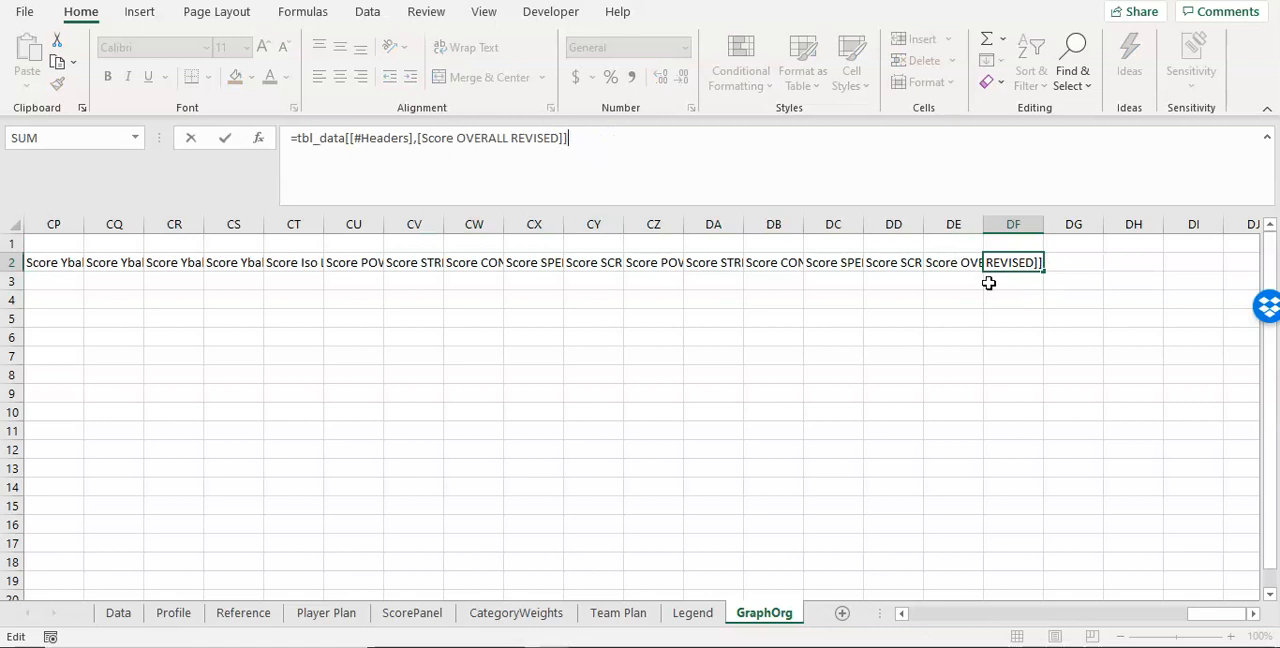
key(Escape)
drag(1203, 614, 907, 617)
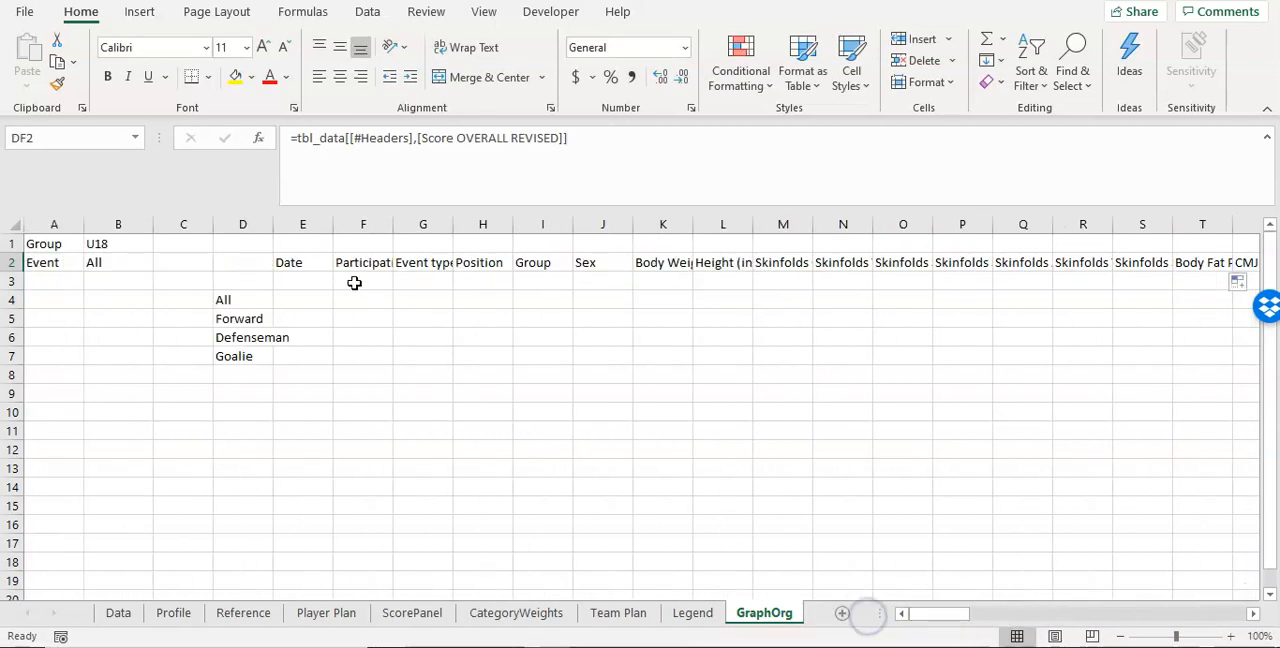
double_click(274, 224)
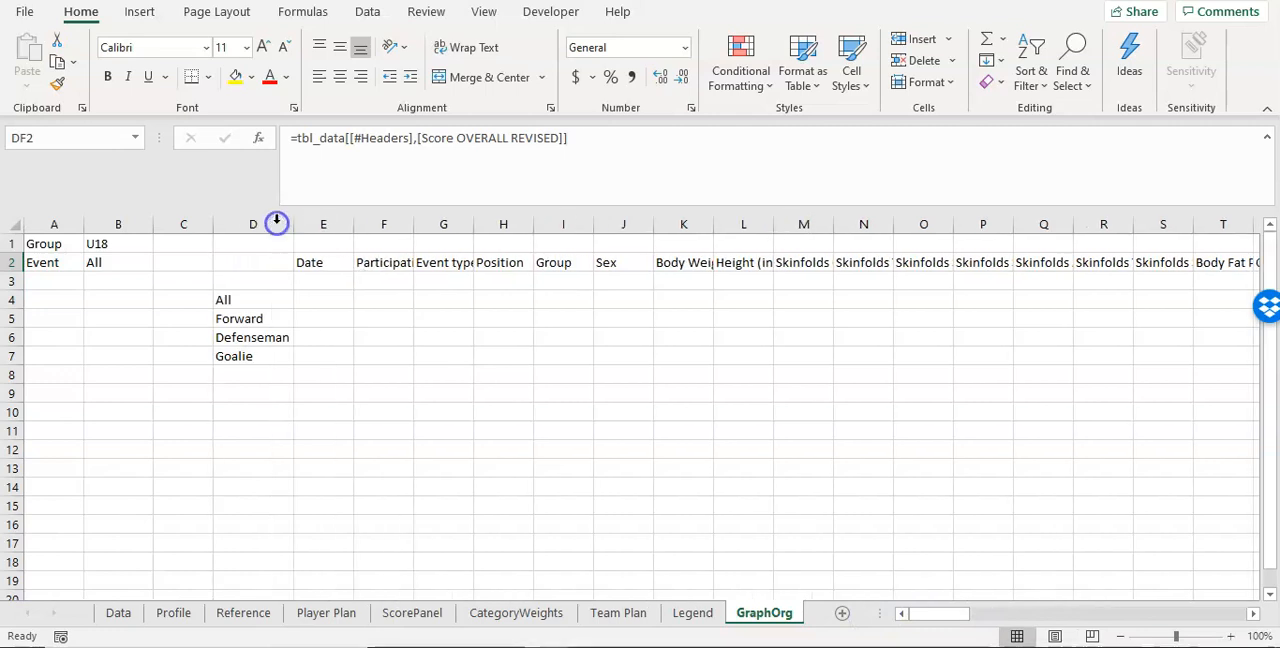
Step: Rename the Data table's Participation Status header to PS and check the linked header in GraphOrg cell F2
click(349, 263)
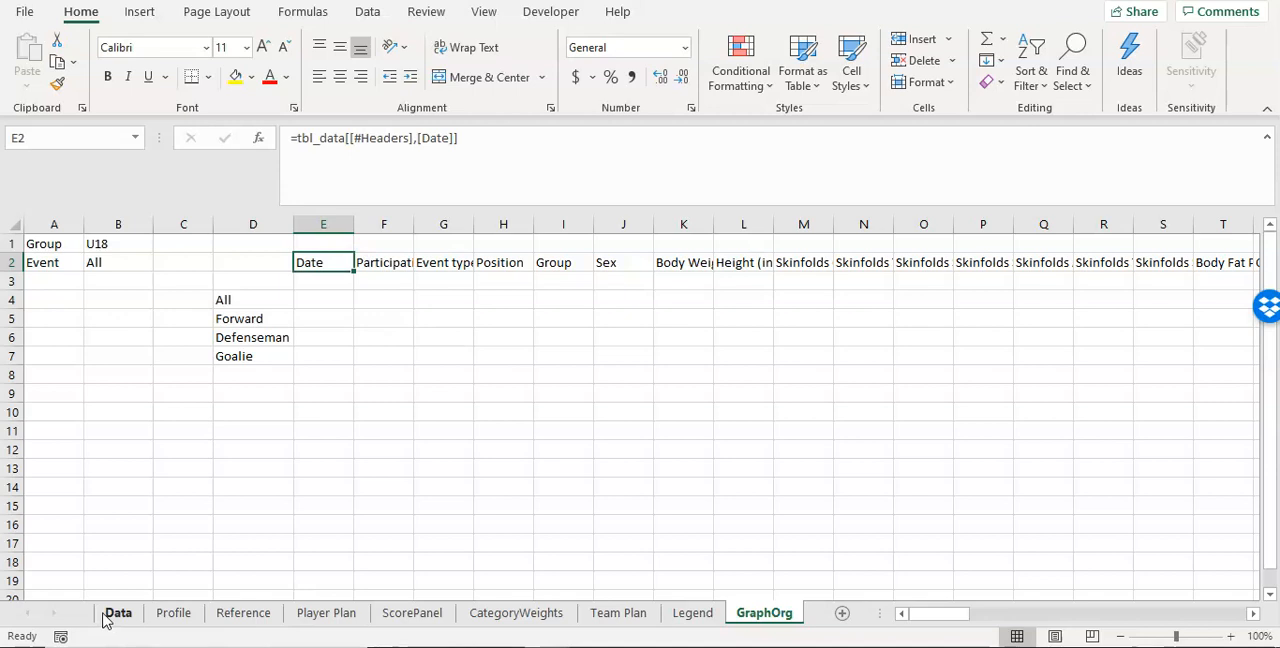
click(398, 261)
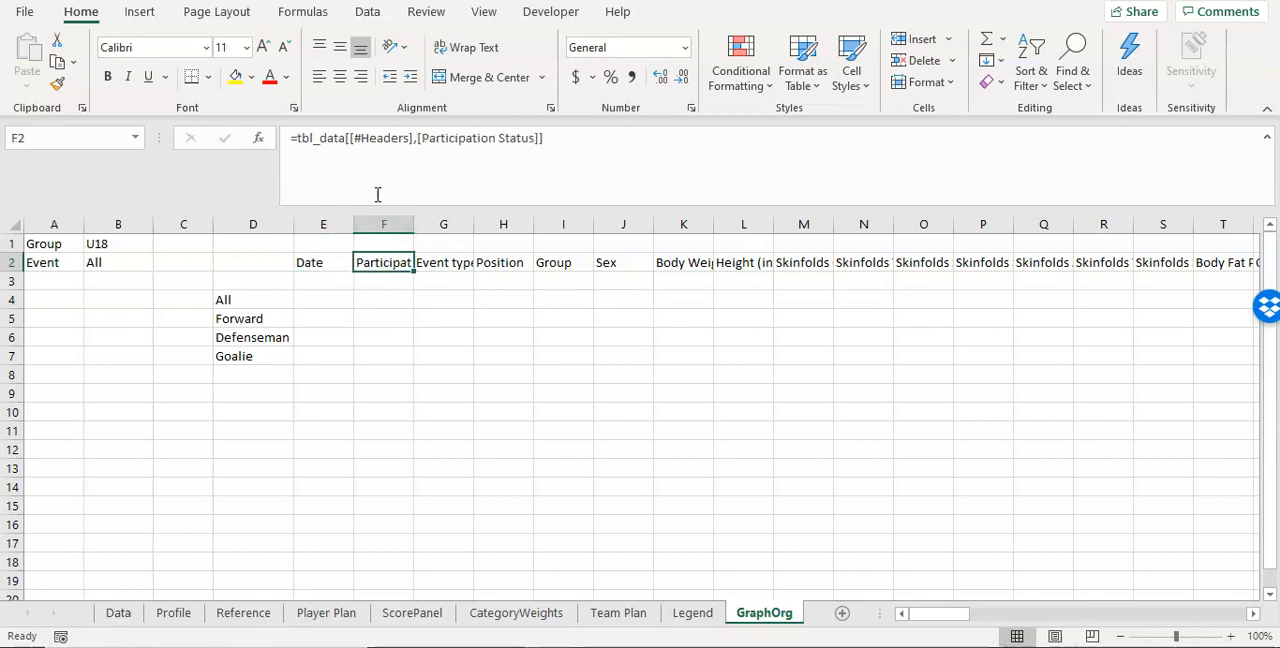
click(120, 616)
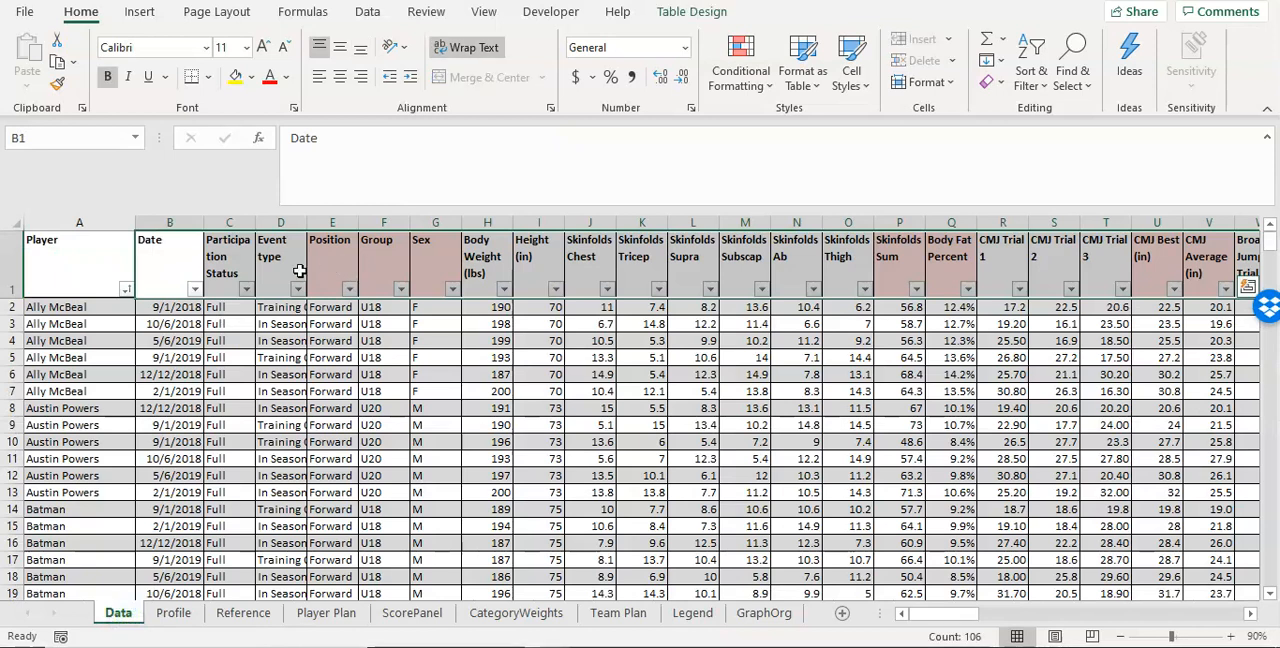
click(216, 262)
text(P)
key(BackSpace)
text(PS)
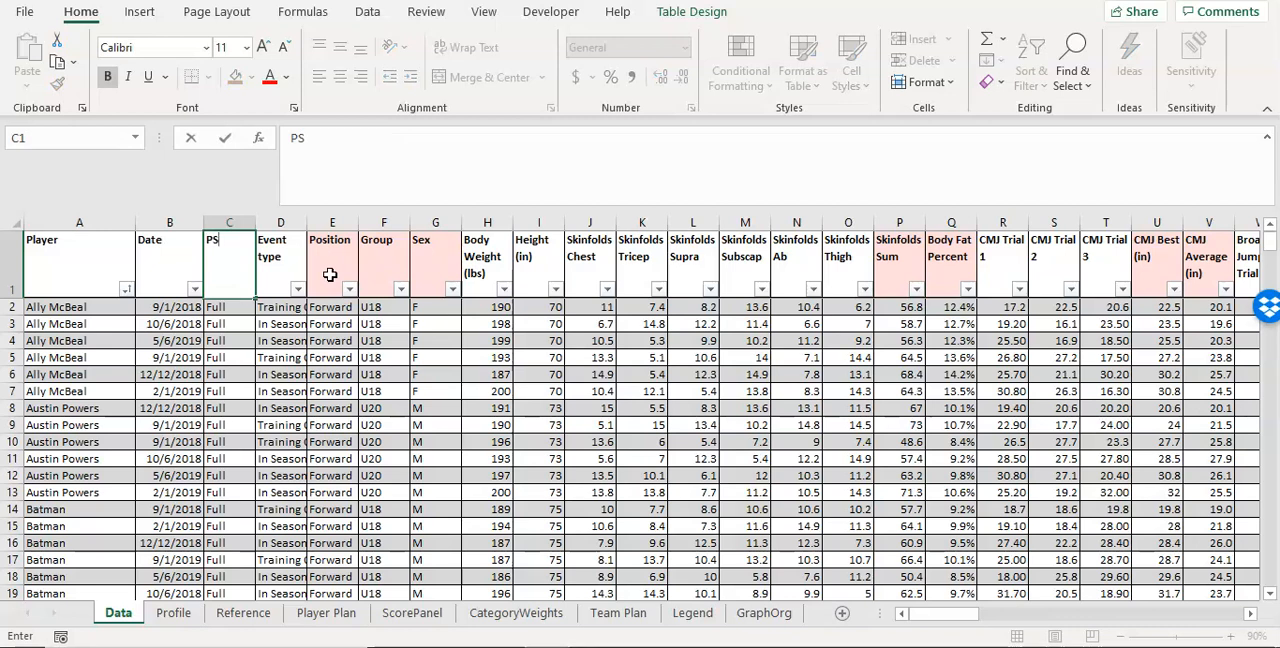
key(Return)
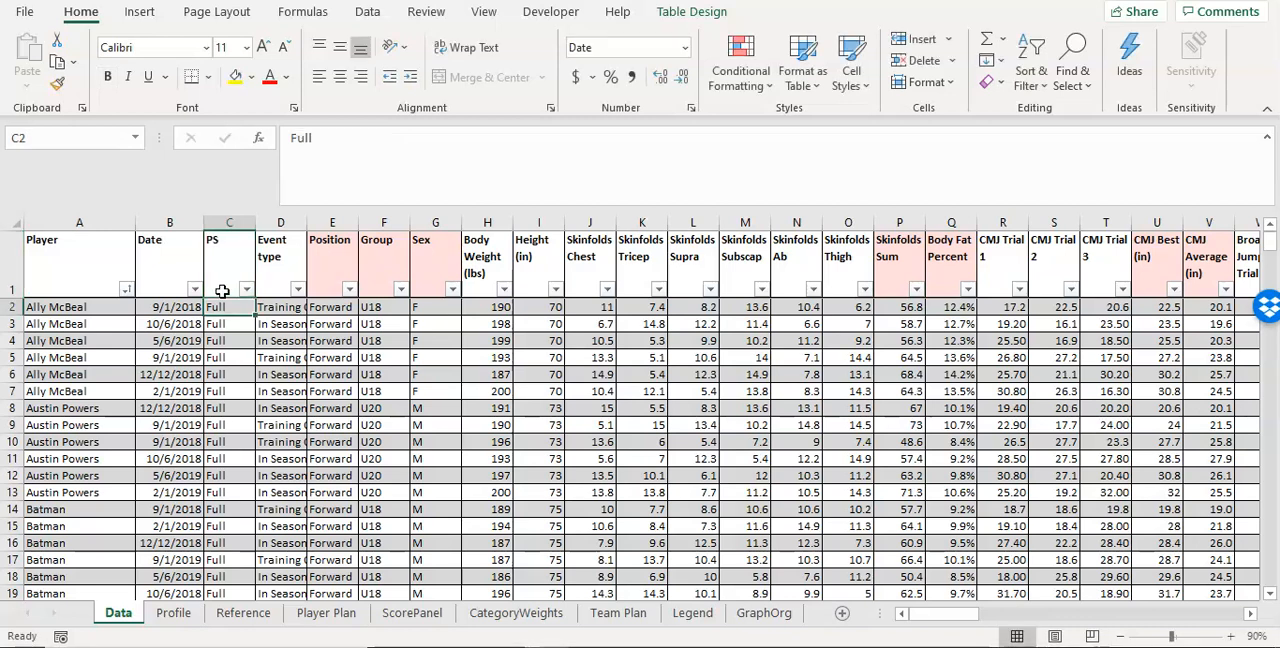
click(766, 616)
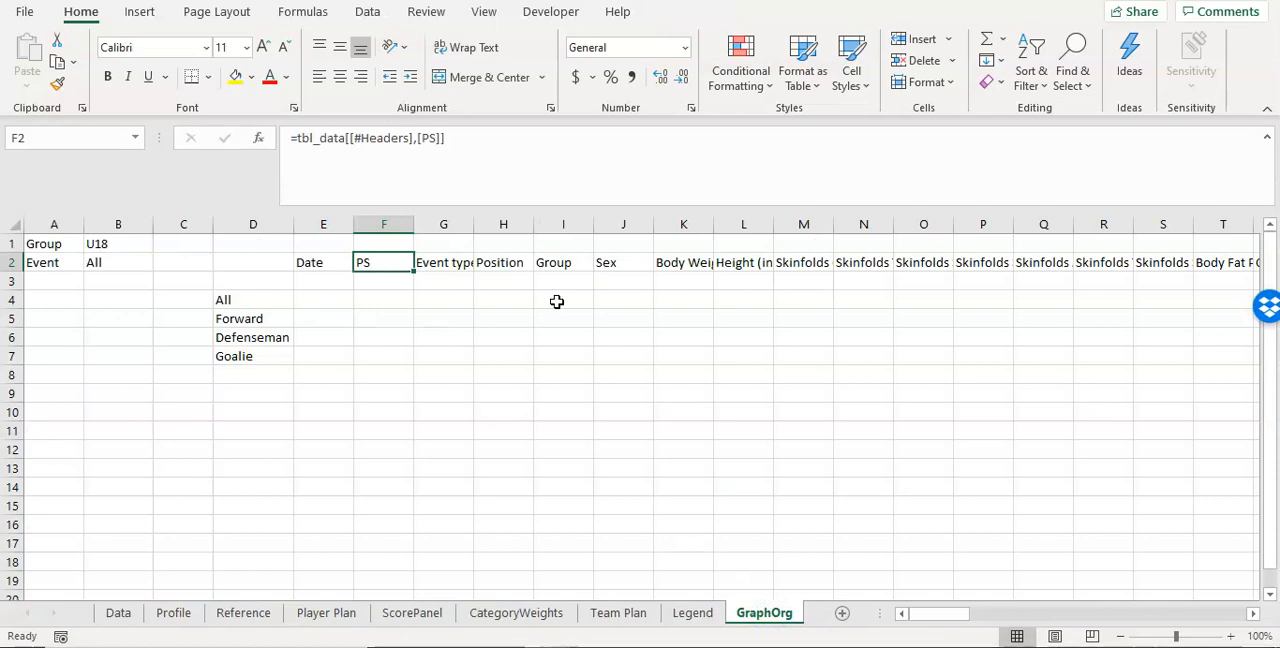
Step: Restore the Data table's C1 header to Participation Status and return to GraphOrg
click(115, 614)
click(386, 263)
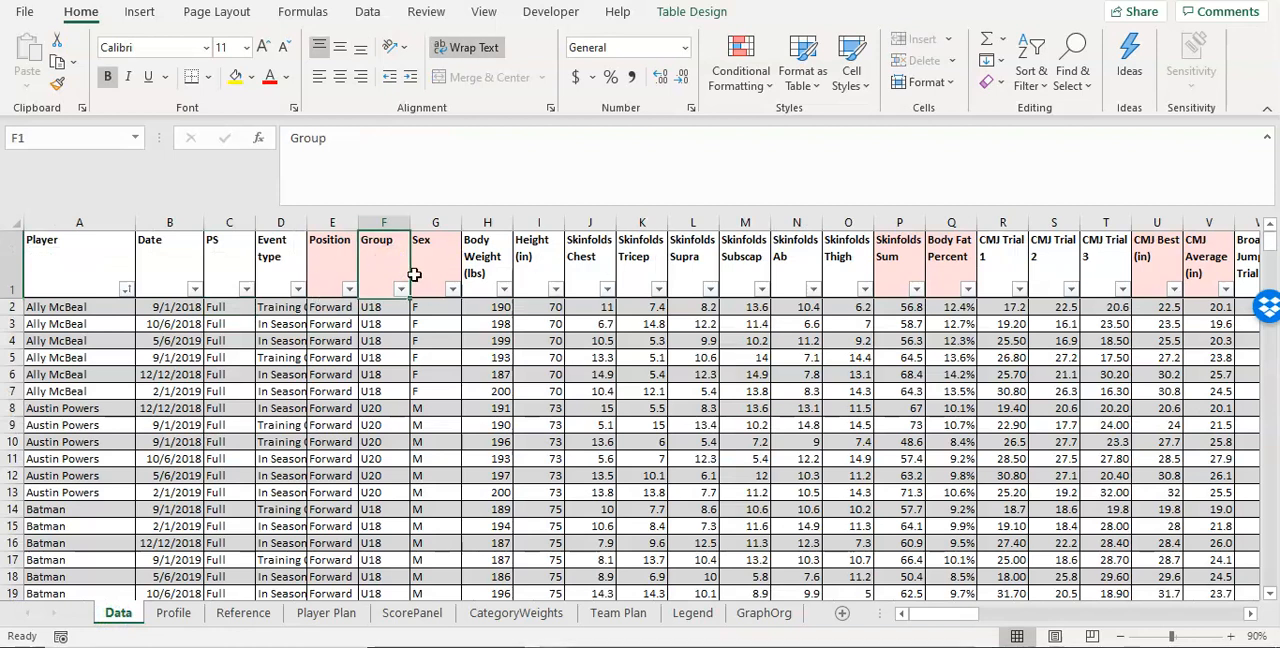
double_click(239, 260)
text(Parti)
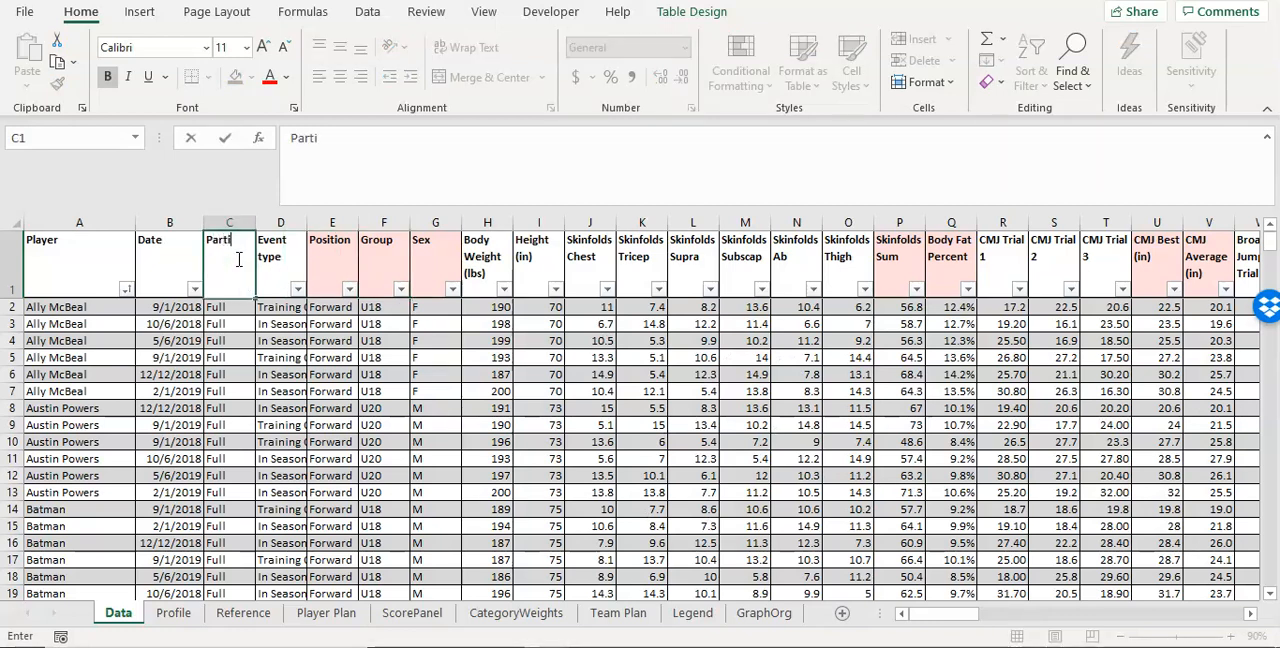
text(cipation Status)
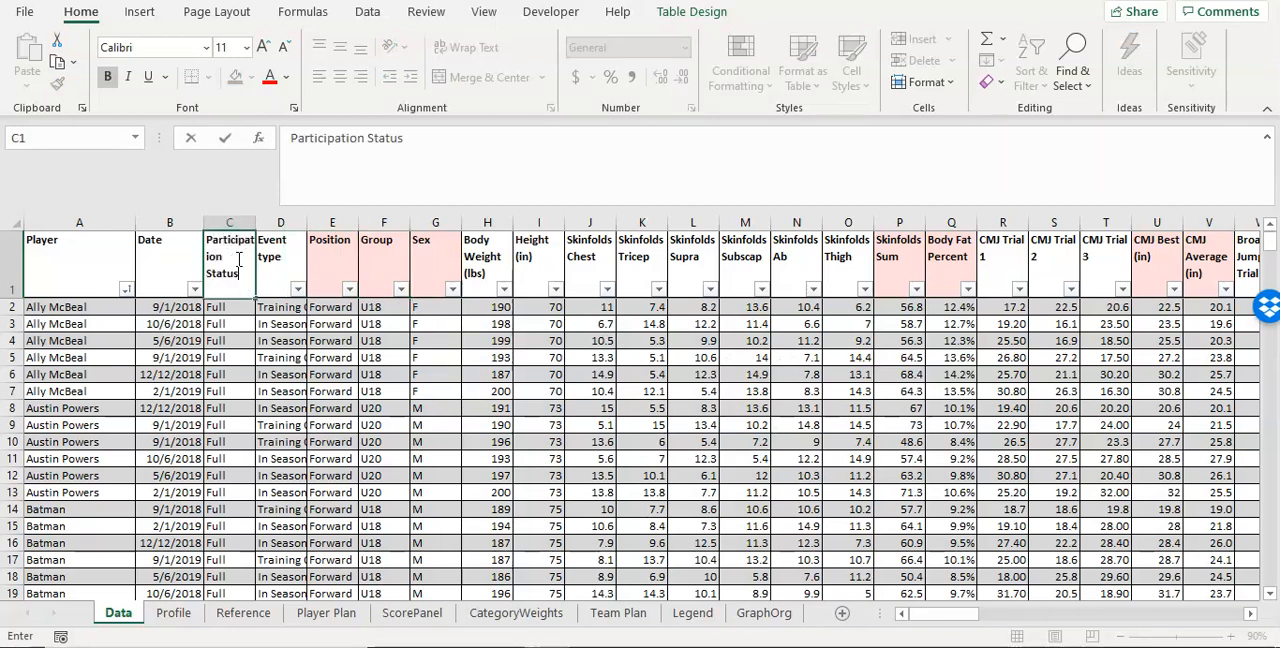
key(Return)
click(763, 613)
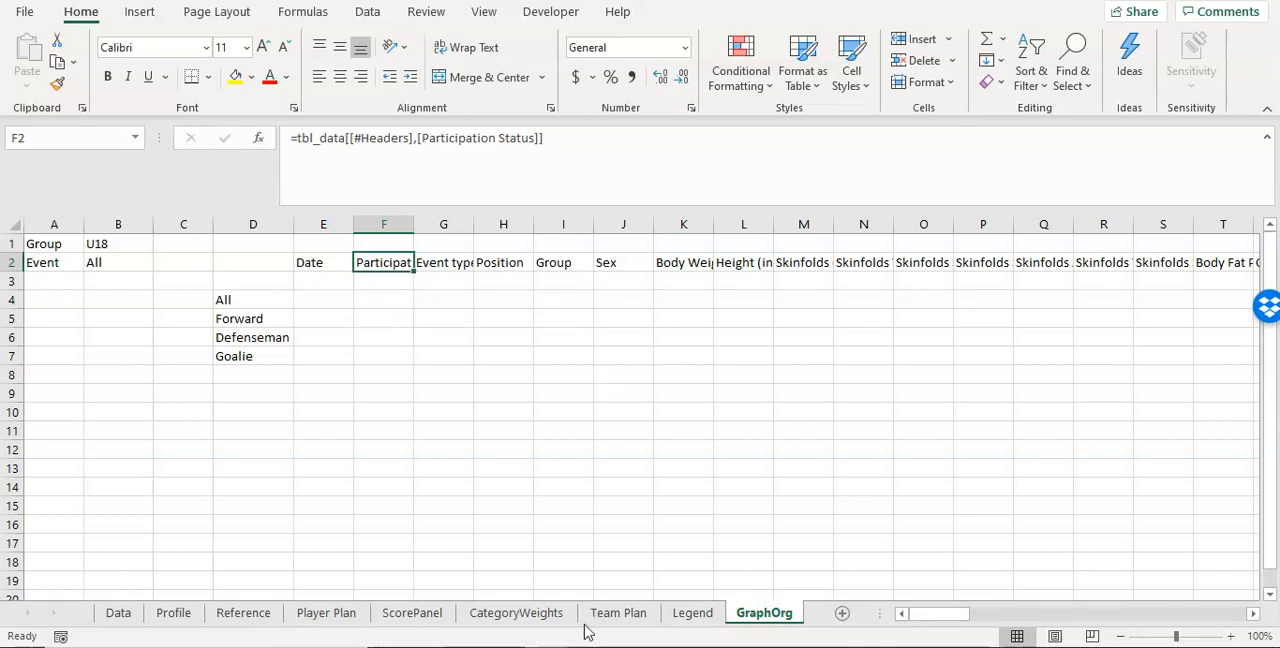
click(684, 647)
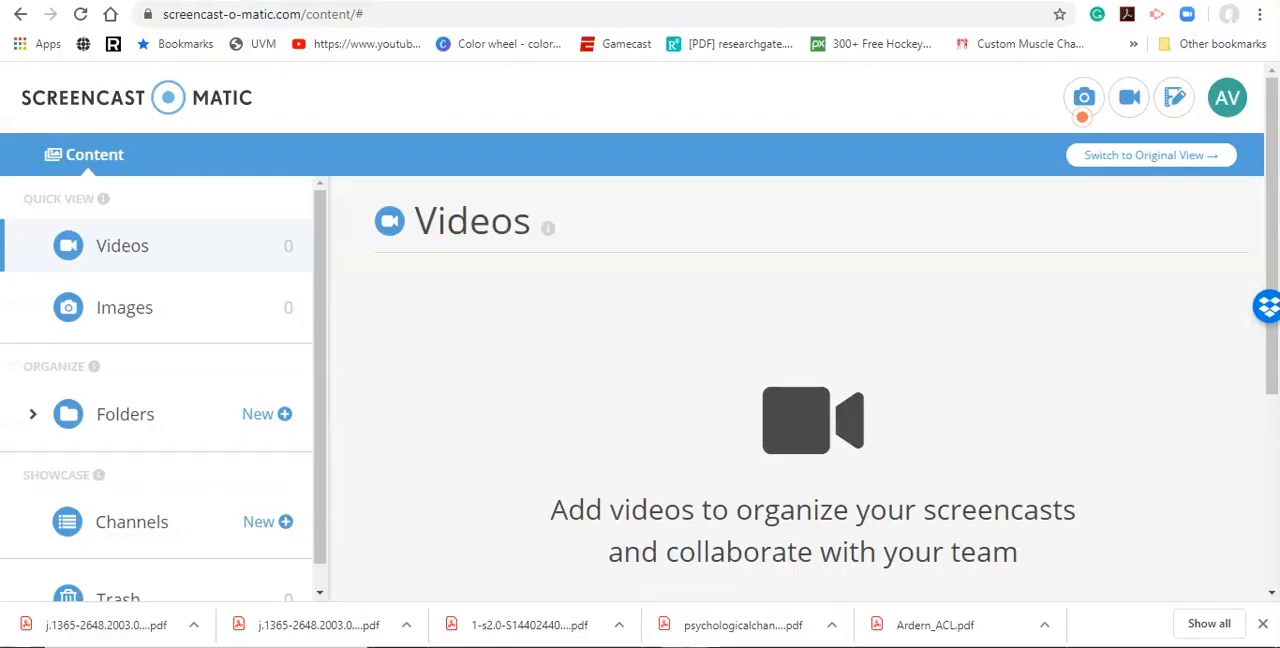
click(684, 647)
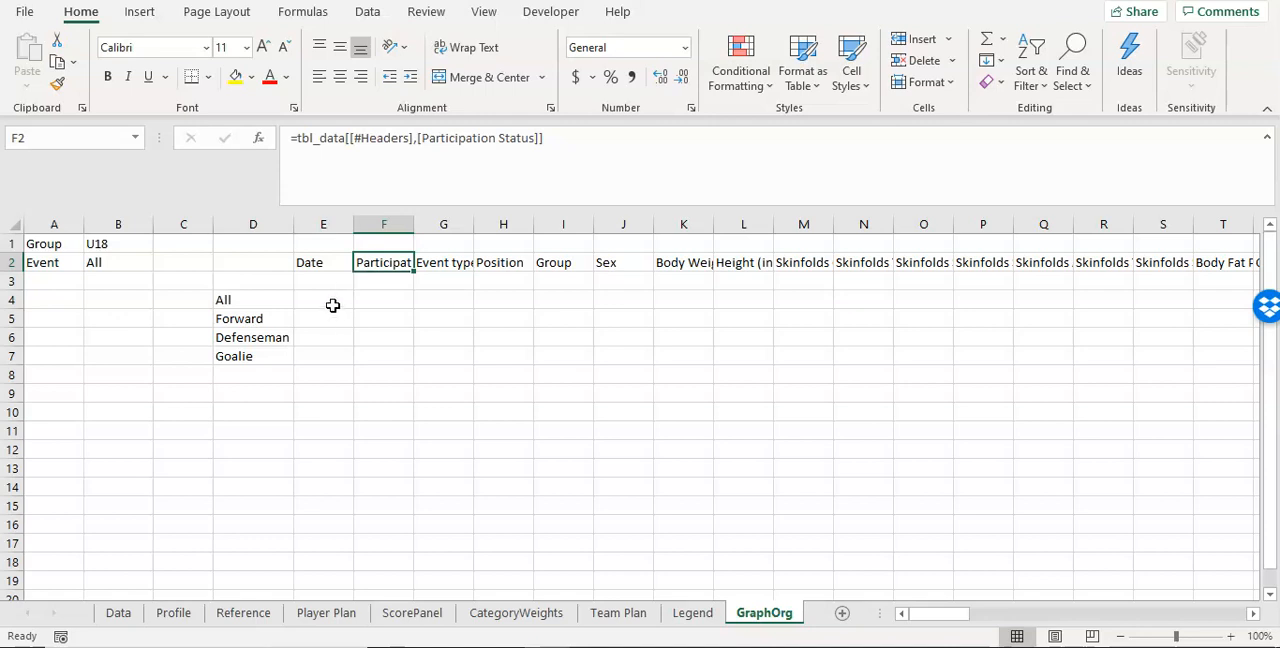
drag(333, 303, 1193, 356)
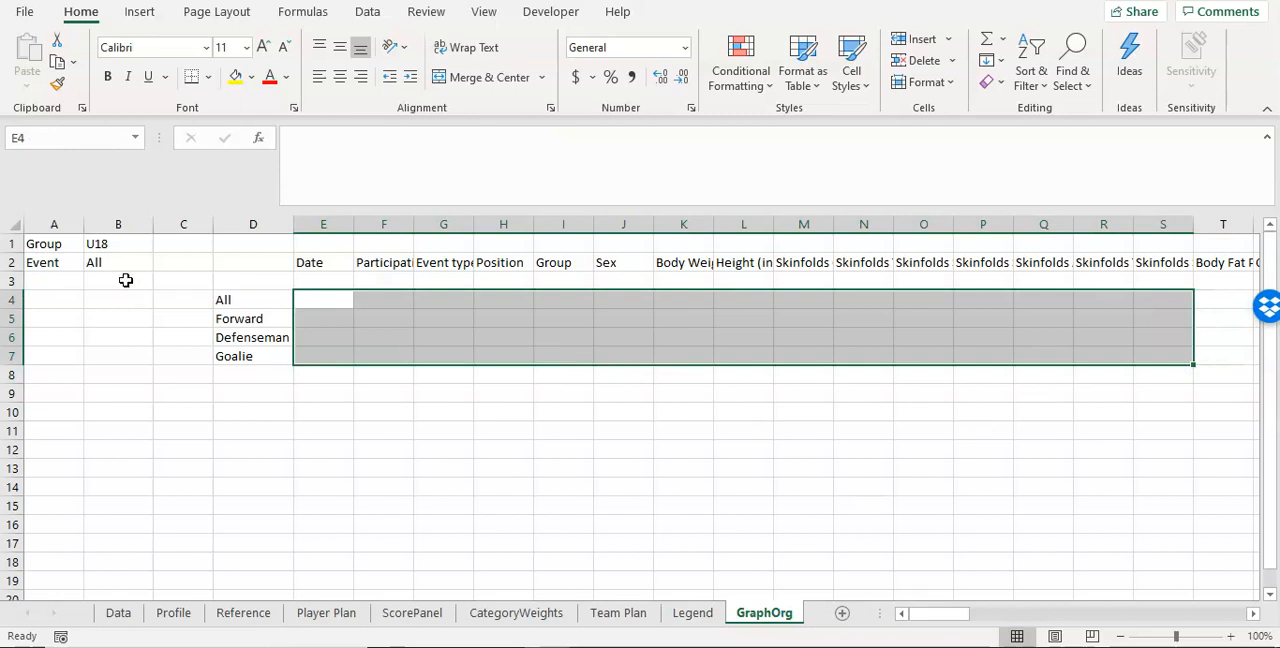
click(590, 614)
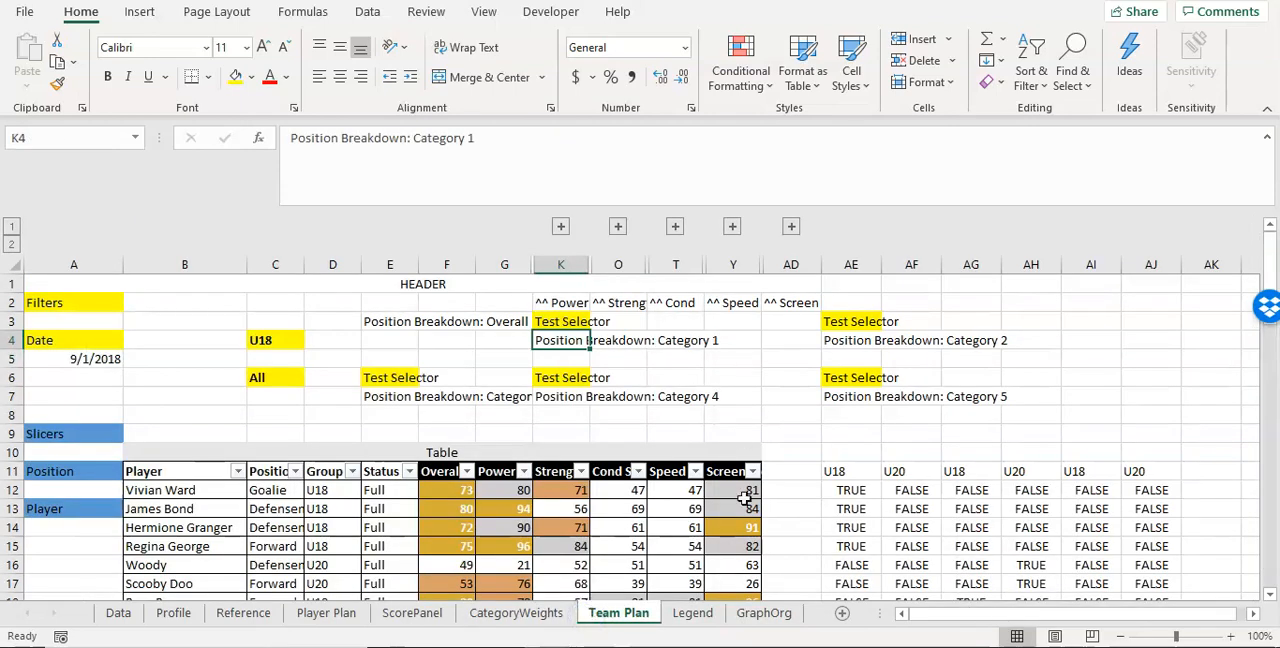
click(778, 614)
click(324, 316)
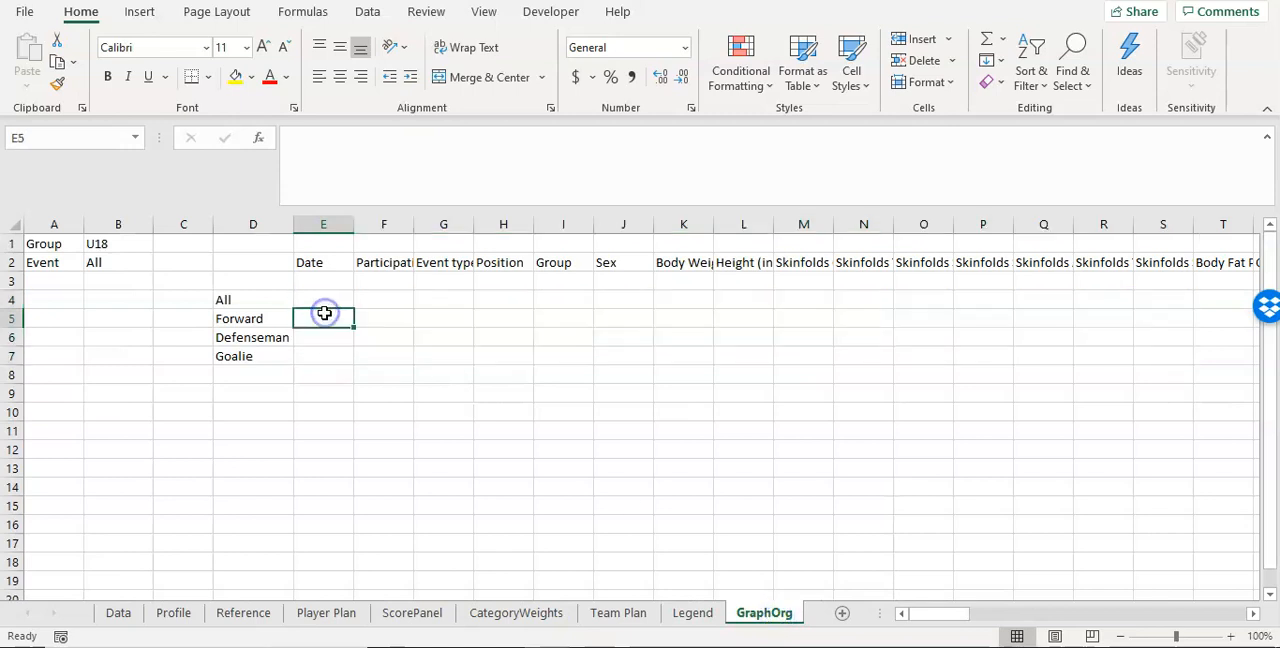
click(332, 299)
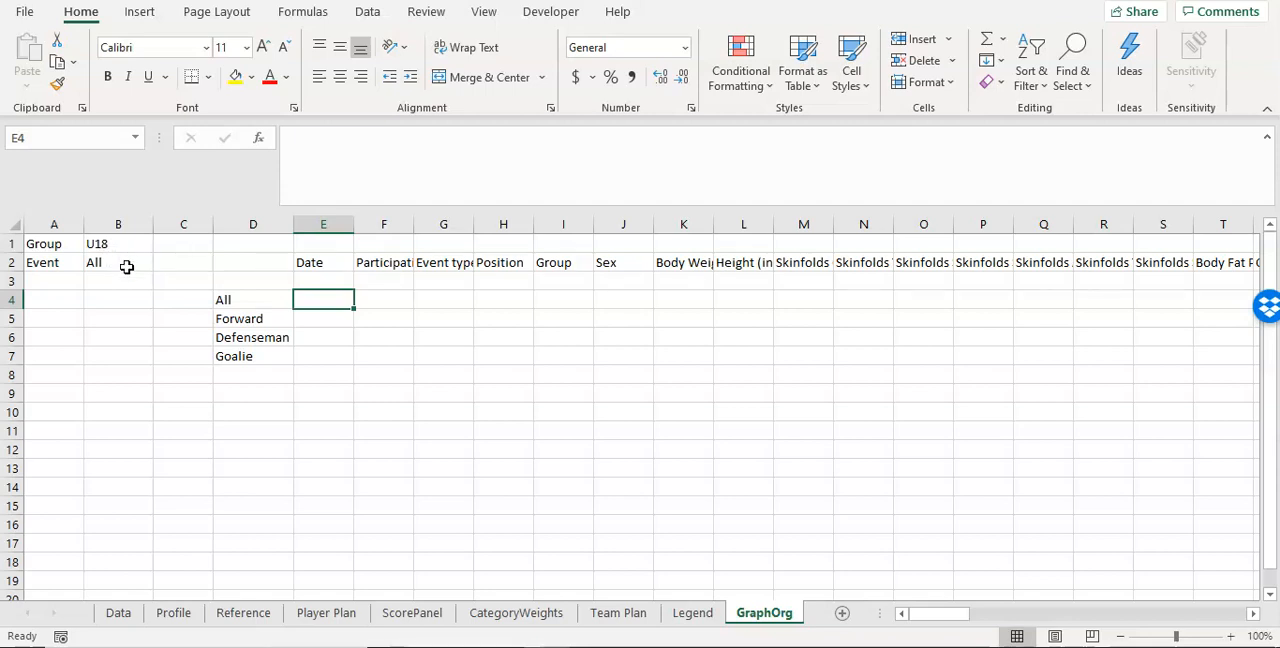
click(123, 612)
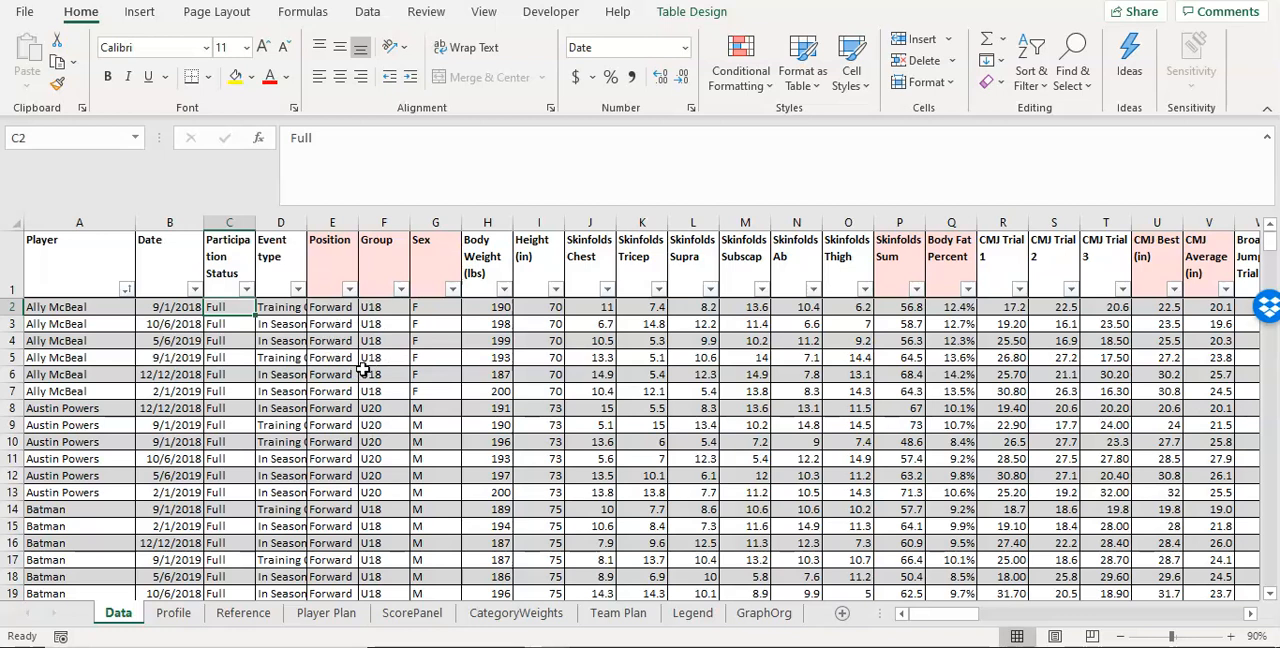
click(757, 614)
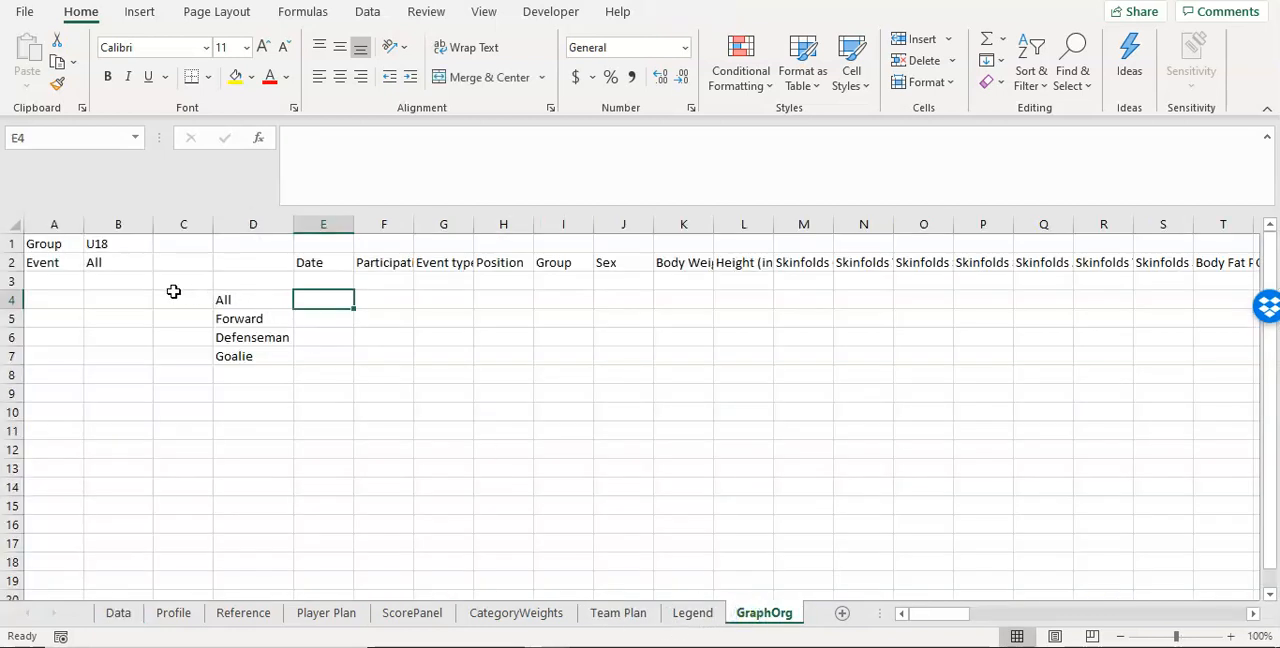
Step: Enter three filter-case notes in A5:A7 of GraphOrg: "Event all, Group all", "Event all, Group is Group" and "Group all, Event is Event"
click(63, 318)
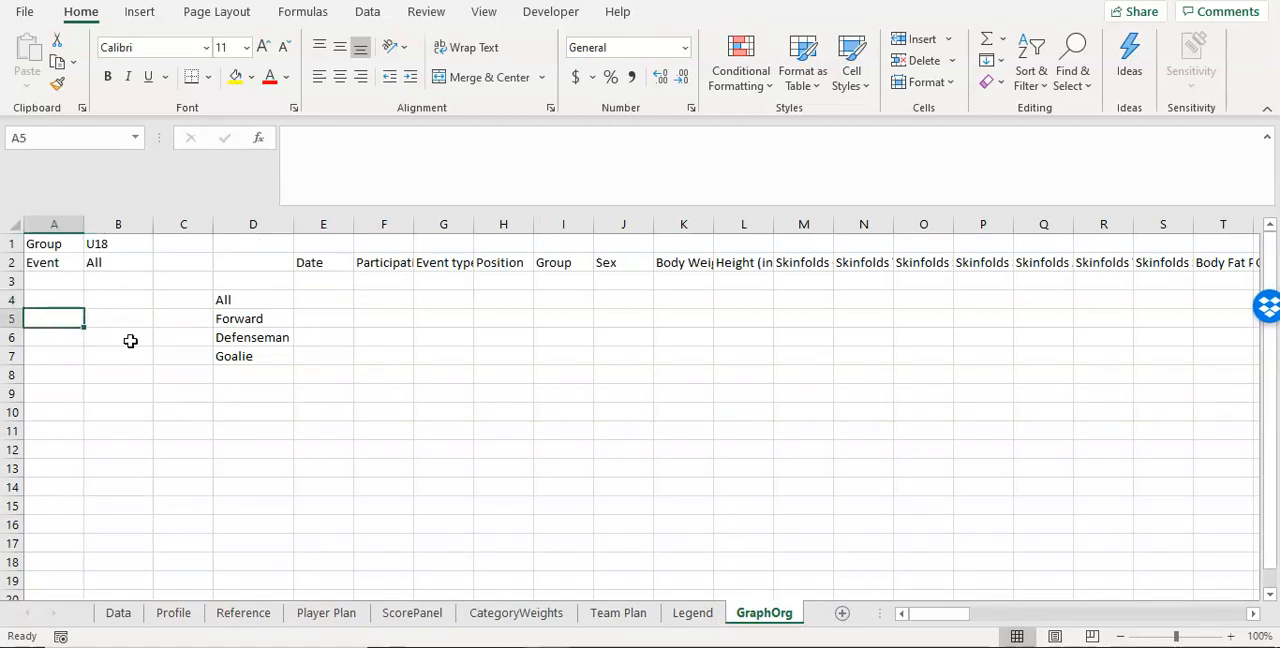
text(A)
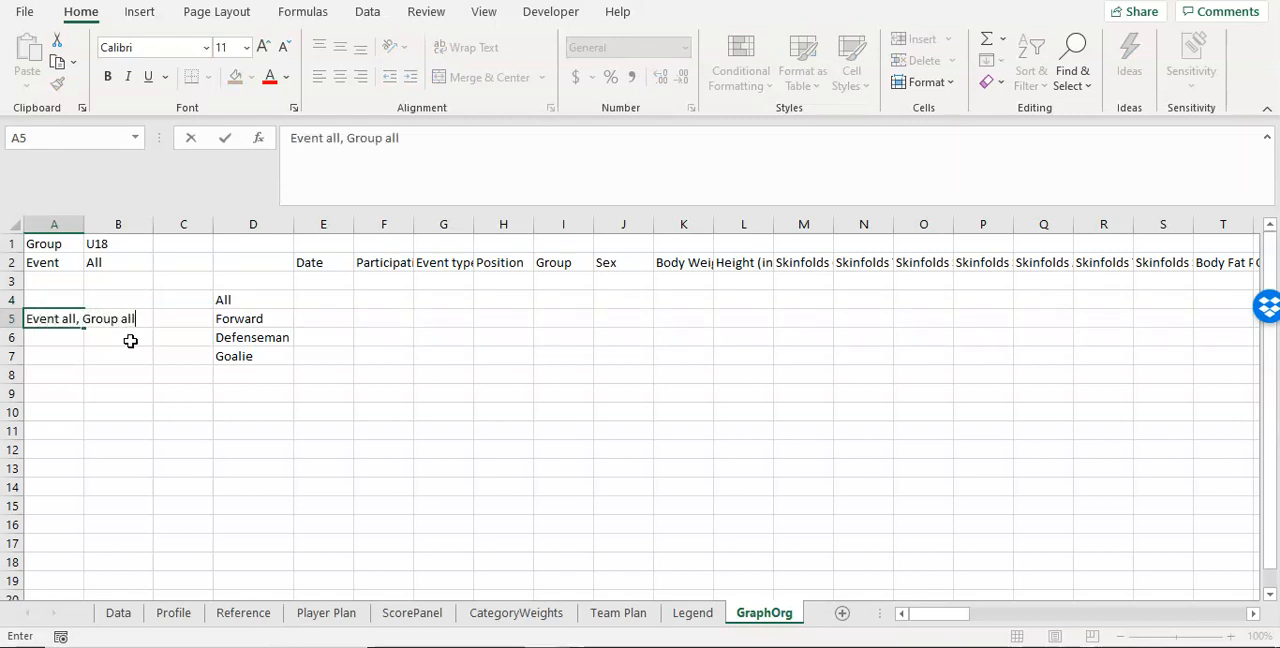
key(Return)
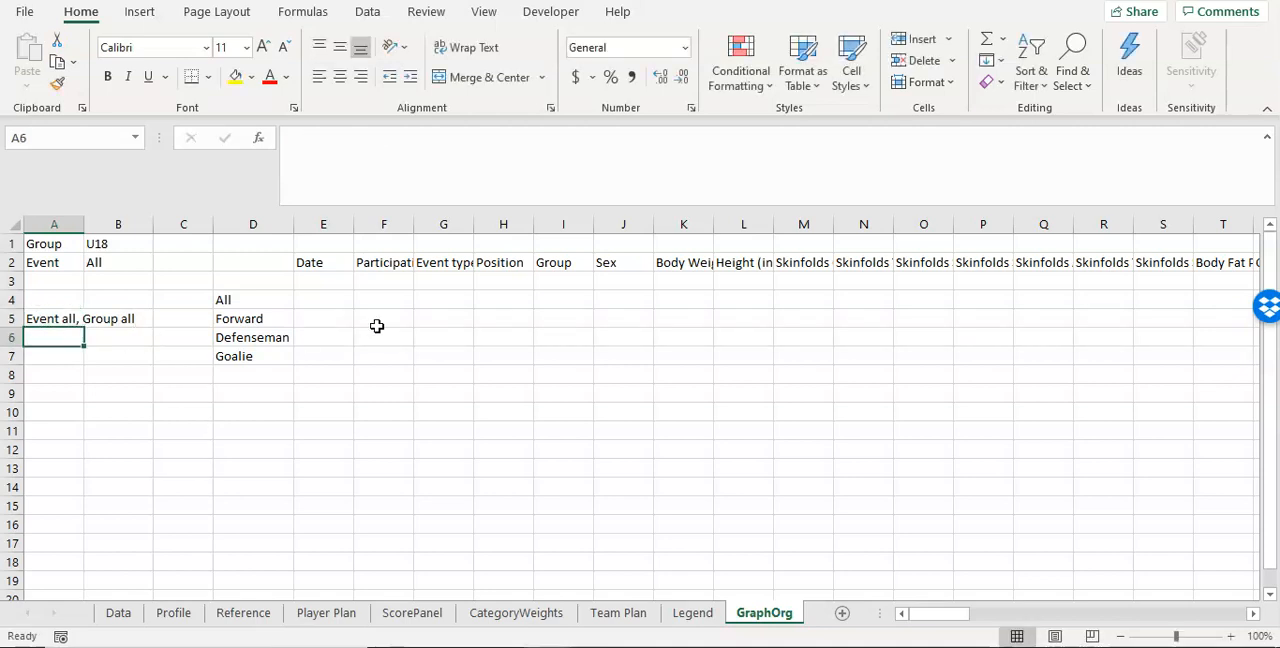
text(Event all, Gr)
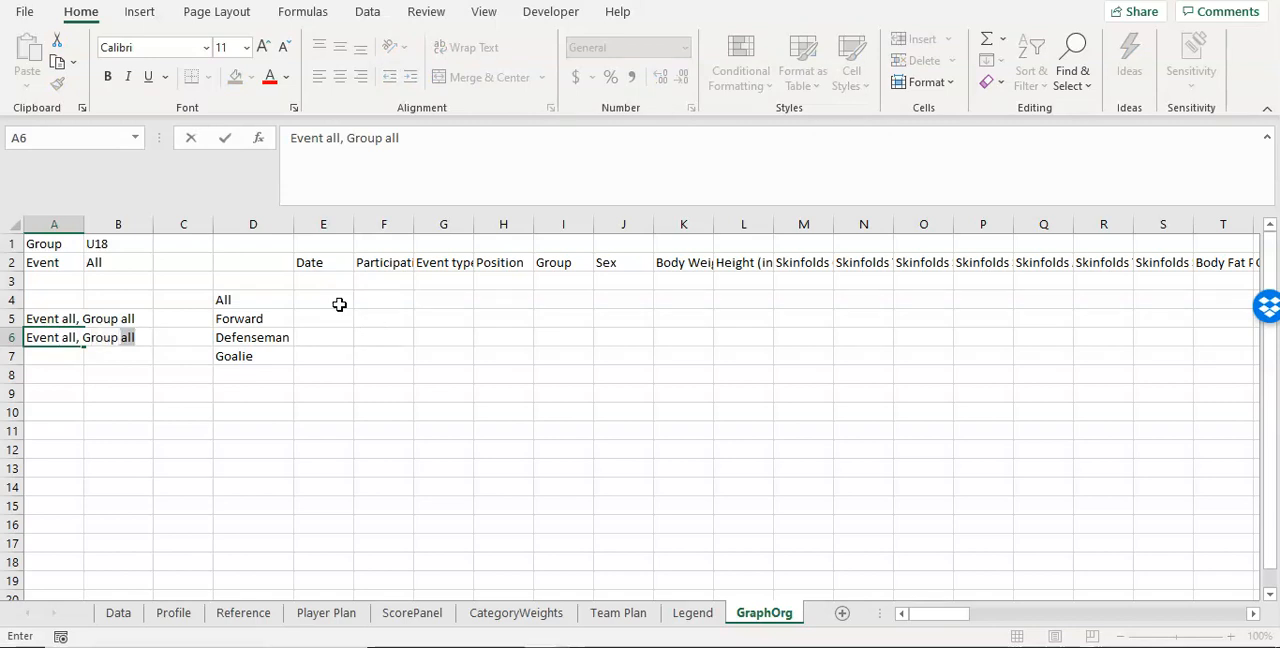
text(oup)
key(Return)
text(Gr)
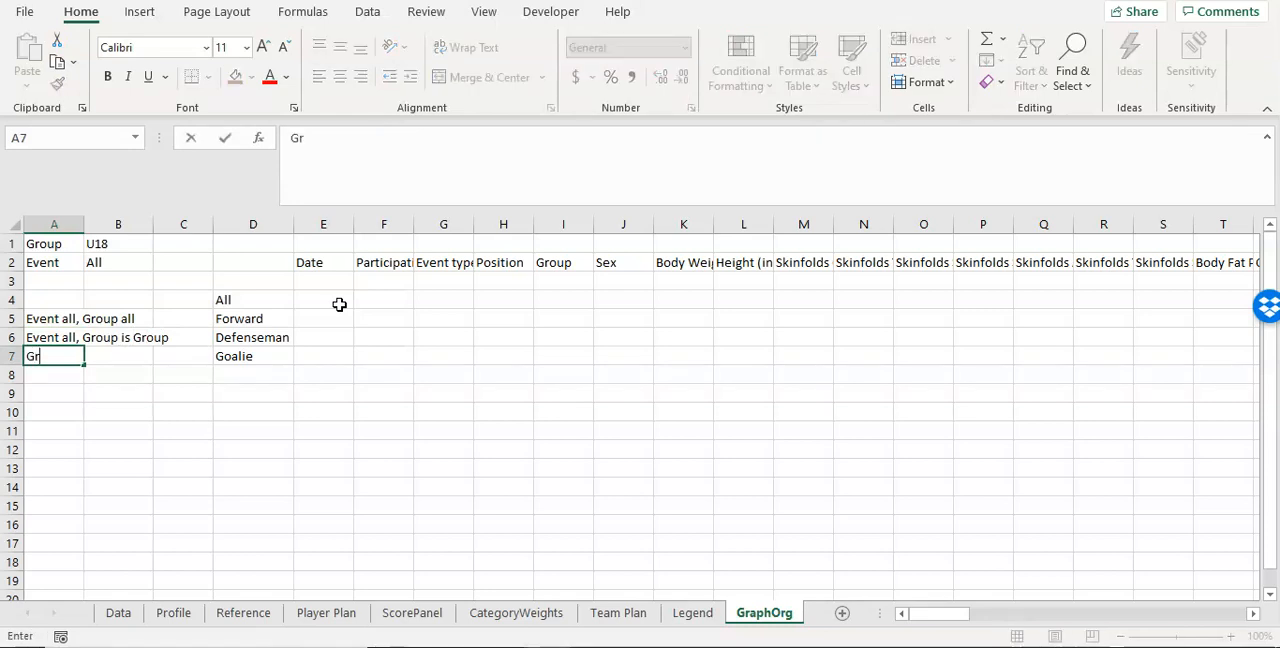
text(oup all, Event is Event)
key(Return)
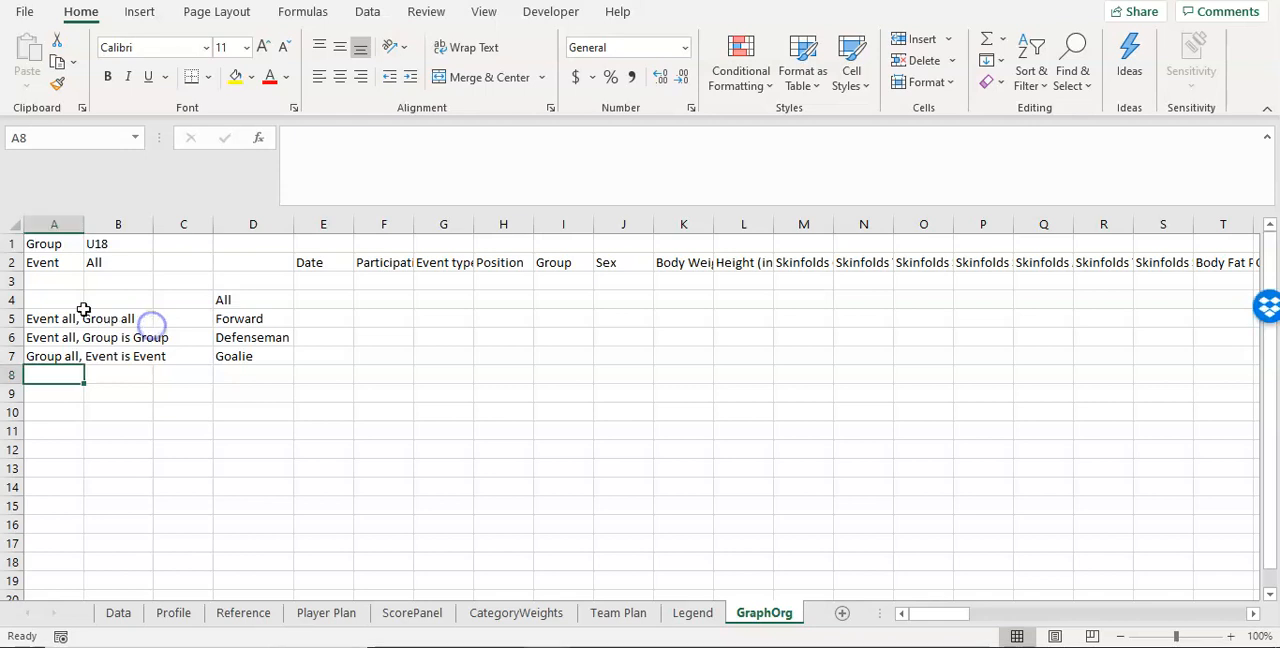
click(52, 356)
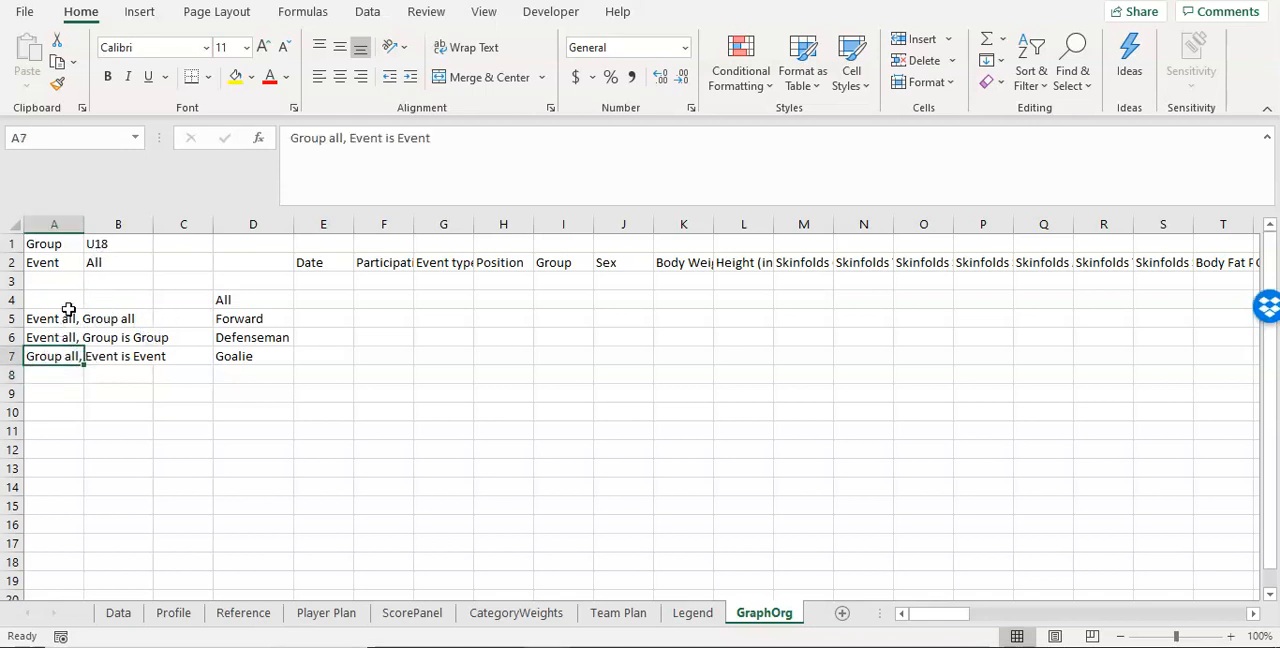
click(321, 301)
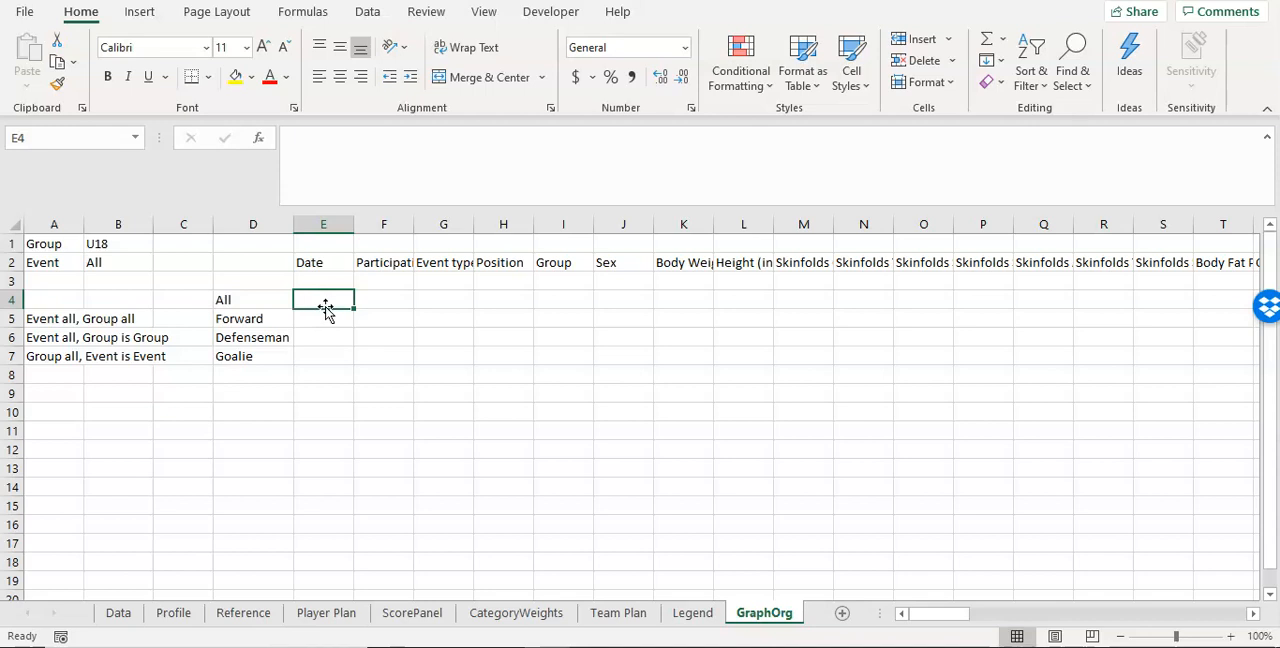
text(=)
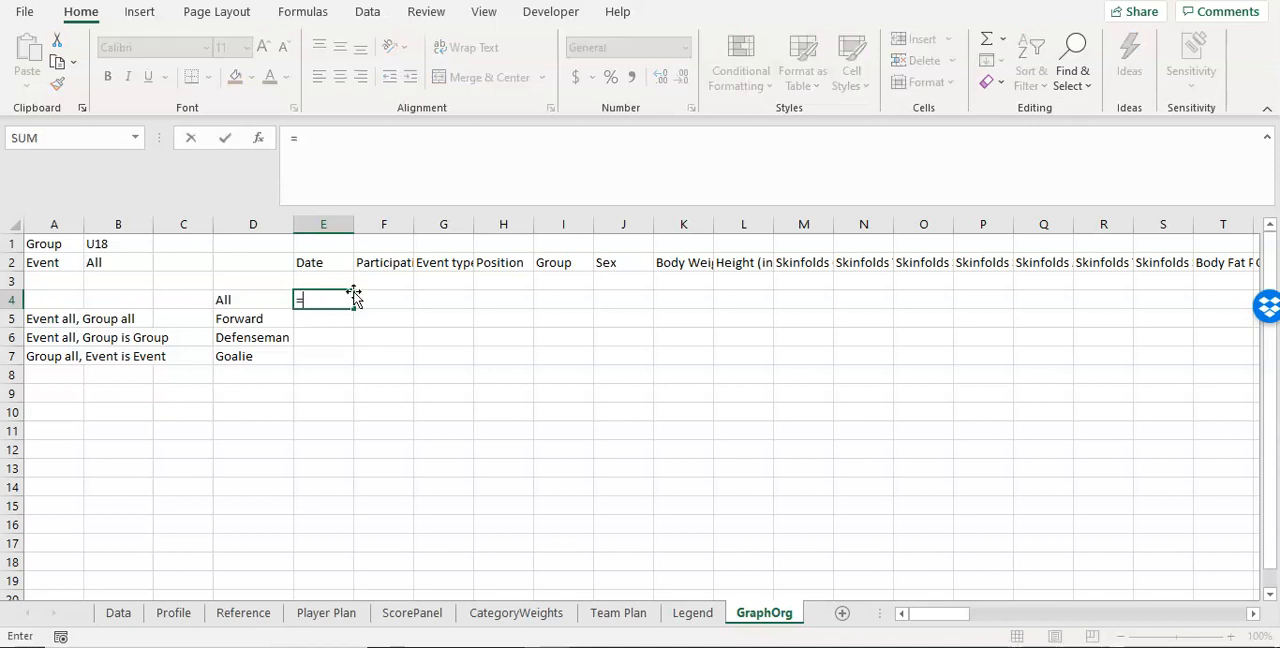
text(IF()
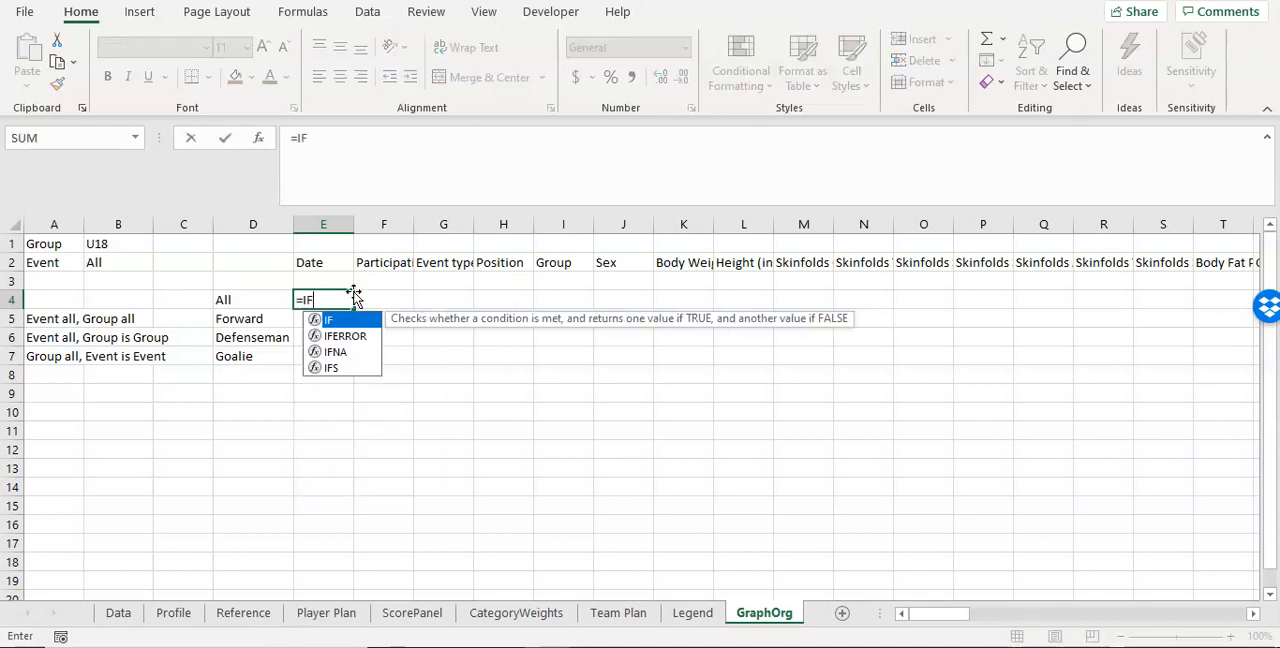
key(BackSpace)
key(BackSpace)
key(BackSpace)
key(BackSpace)
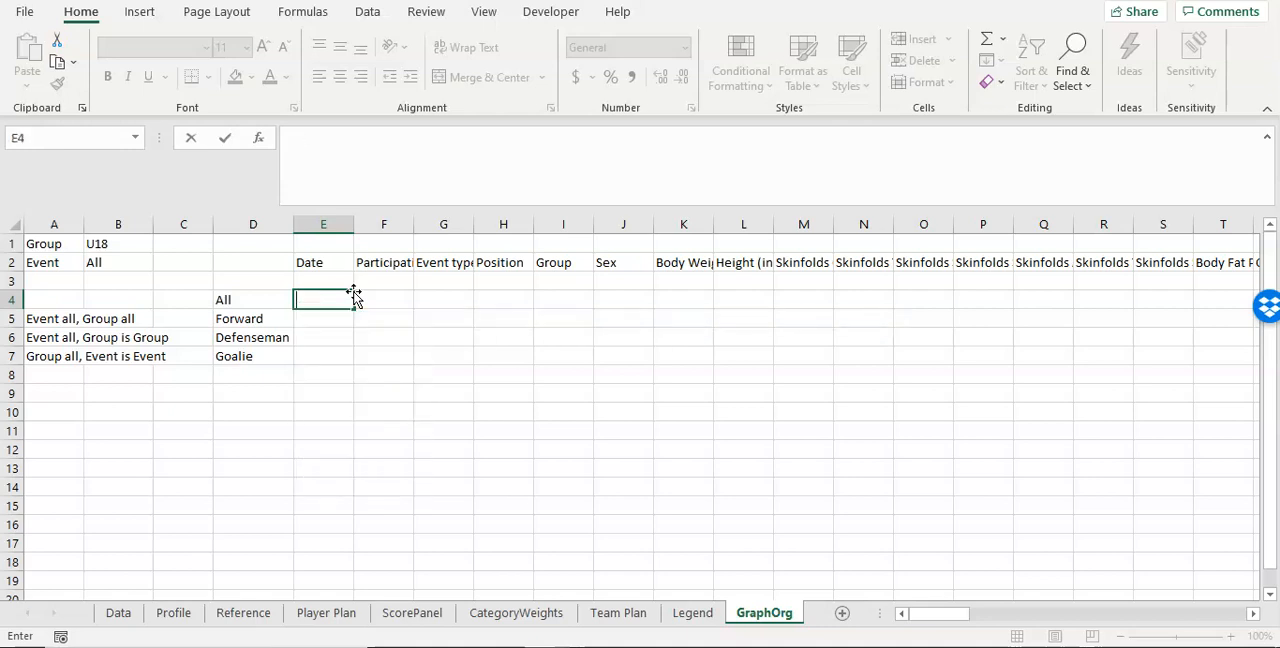
key(Return)
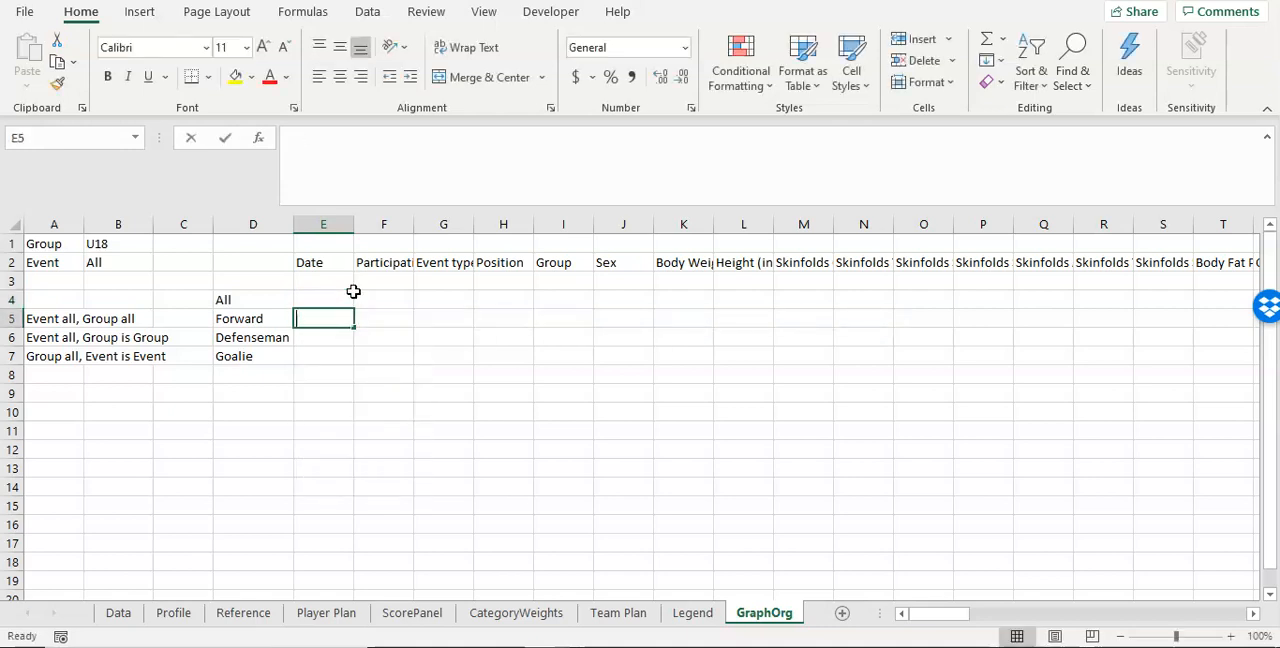
text(=IF)
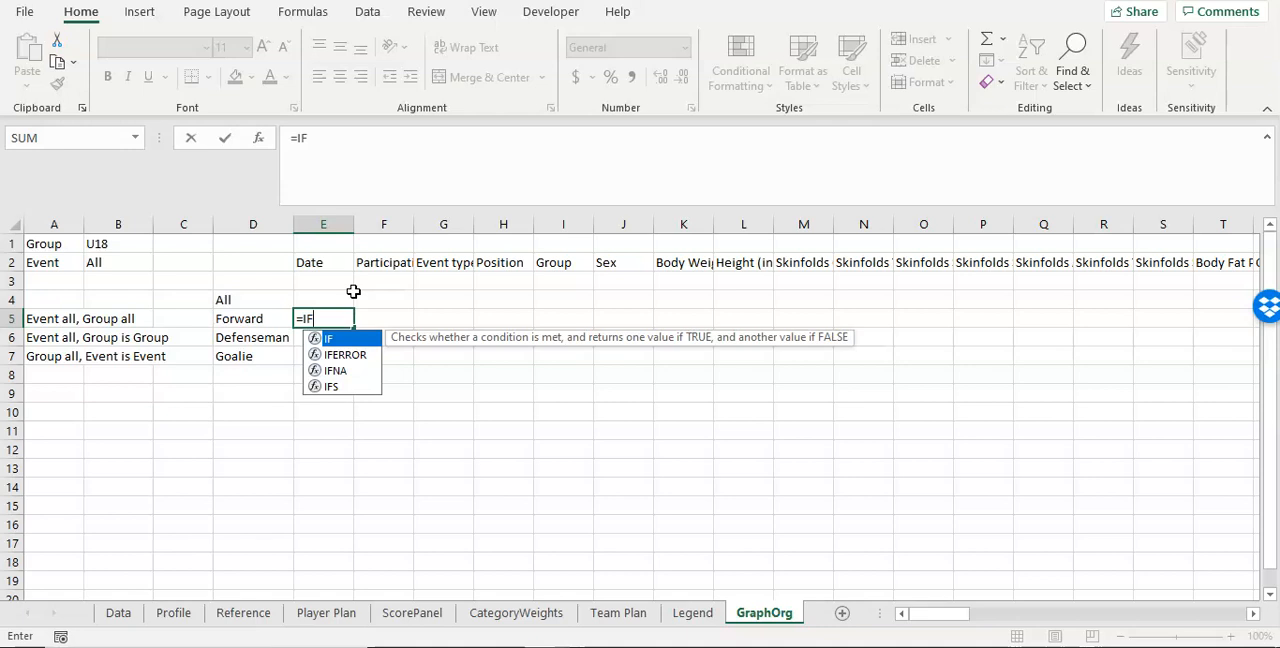
key(BackSpace)
key(BackSpace)
text(AVERAGEIFS()
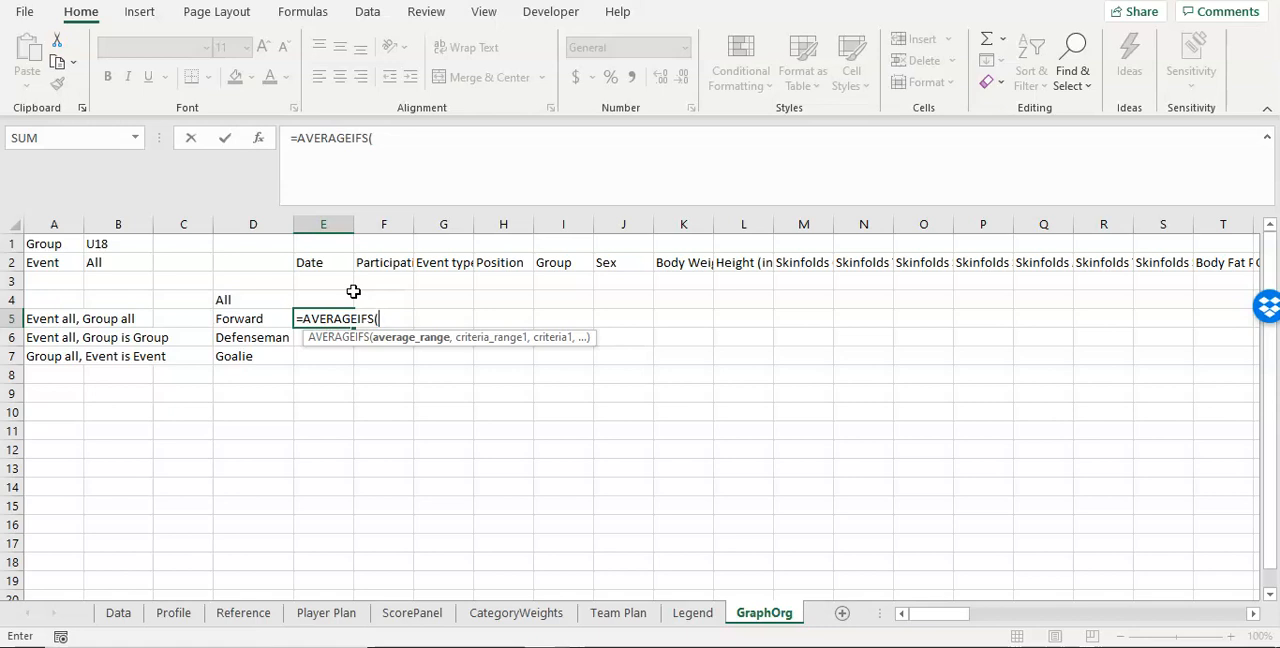
key(Escape)
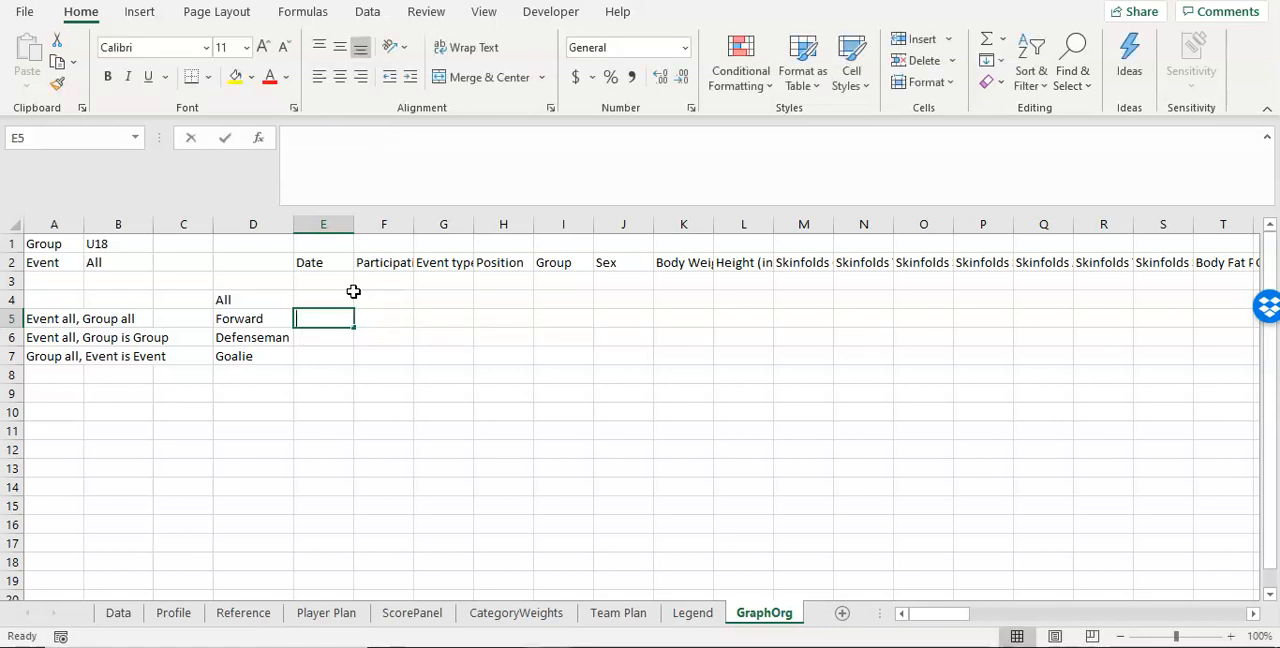
Step: Start an IF formula in E5 with an AND test whose first argument is the absolute Group selector reference $B$1
text(=IF()
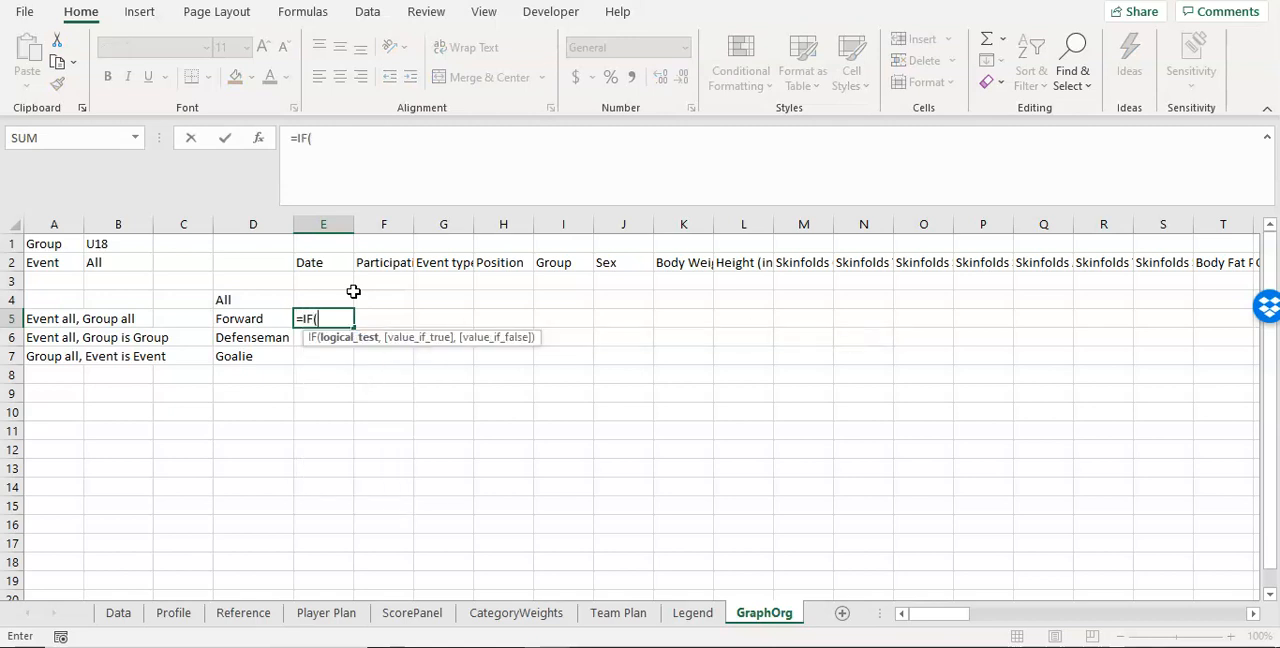
text(AND()
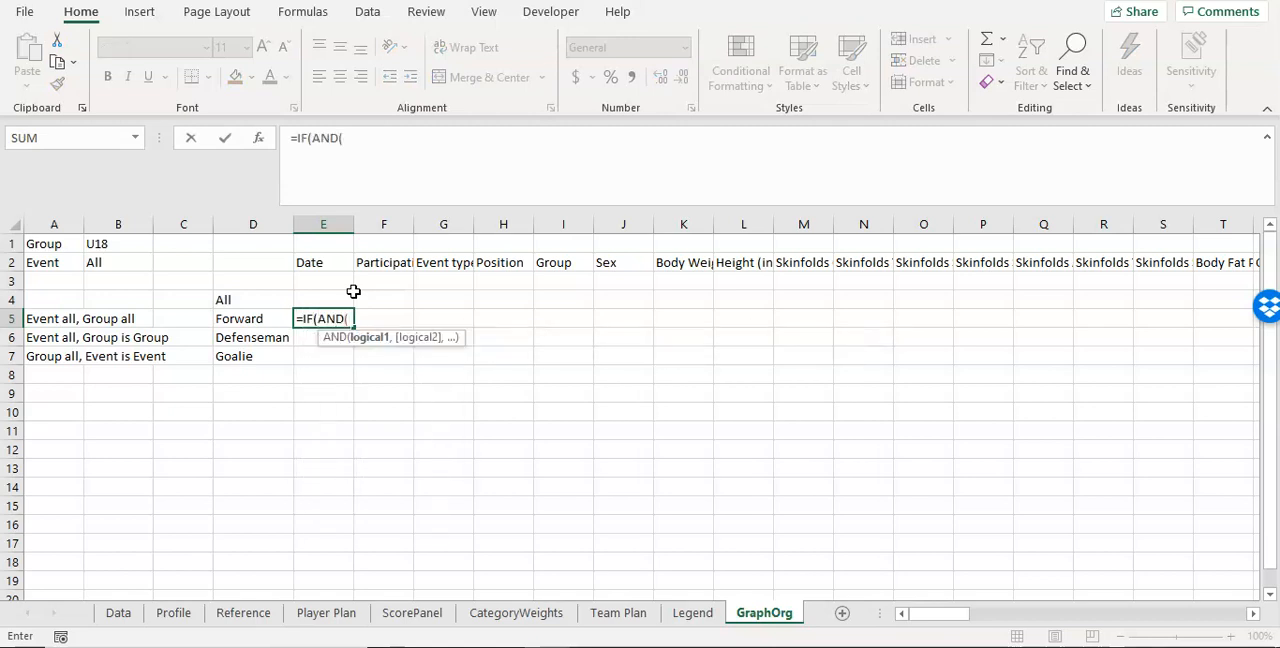
click(118, 250)
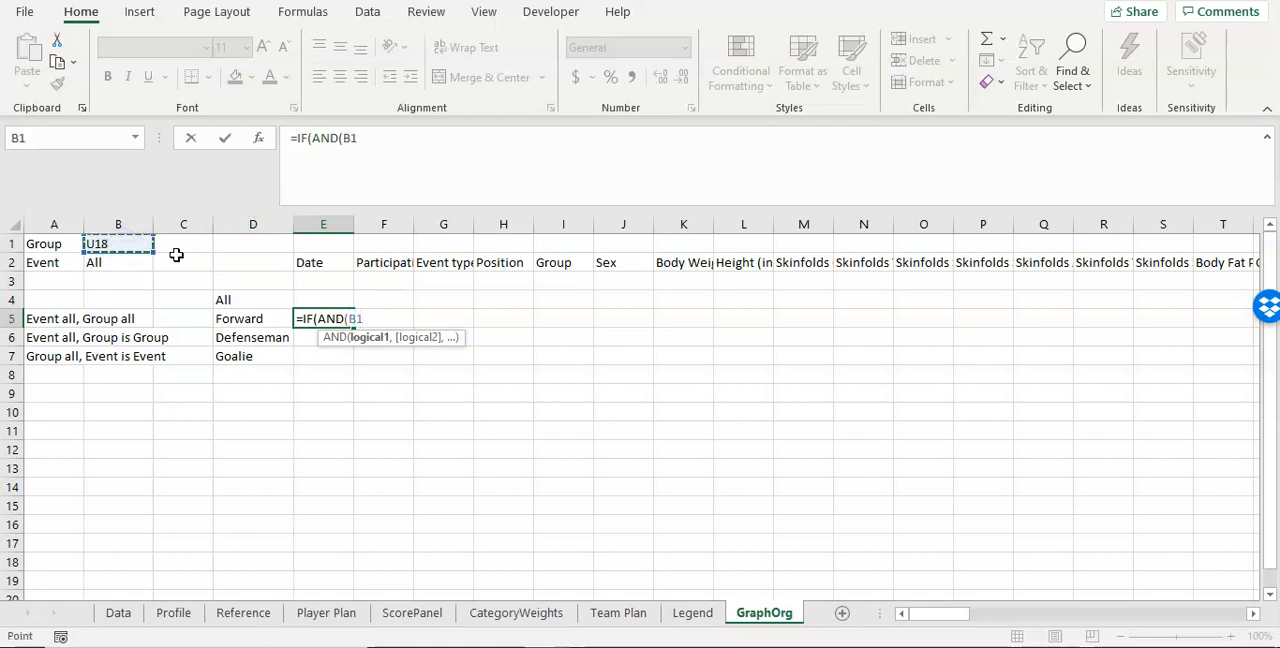
click(345, 138)
text($)
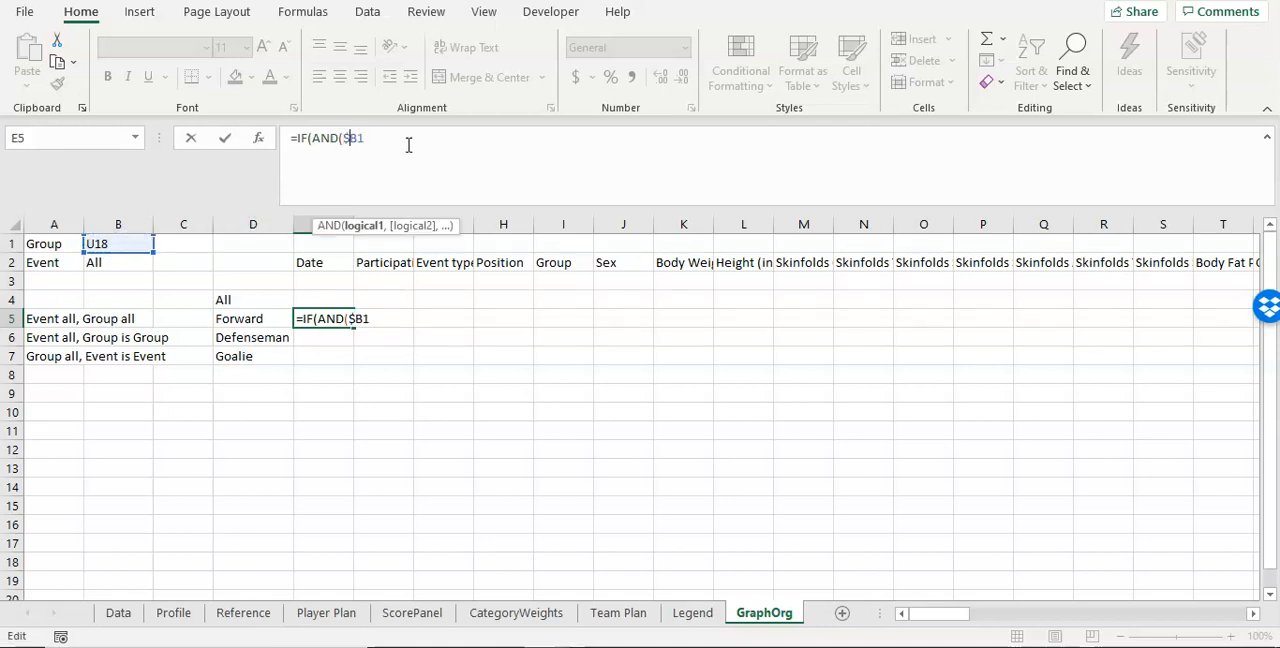
key(Right)
text($)
Step: Complete the first AND condition by setting $B$1 equal to Reference!$K$2, the "All" entry of the Group List
click(226, 614)
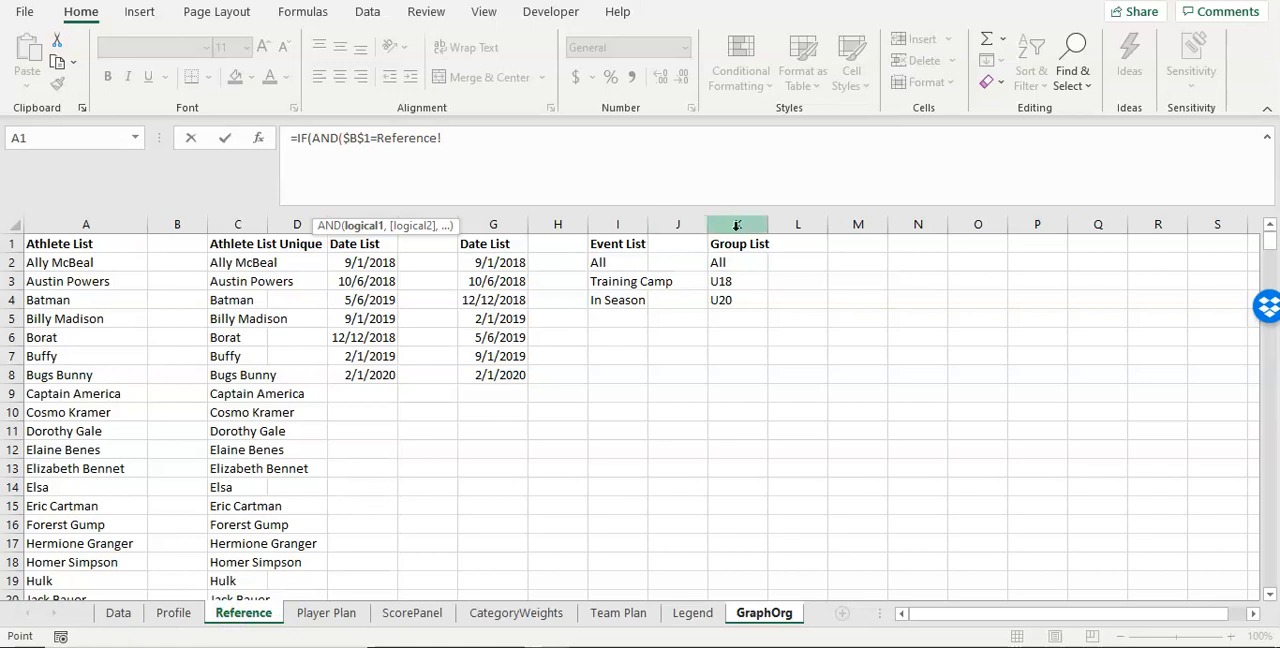
click(748, 260)
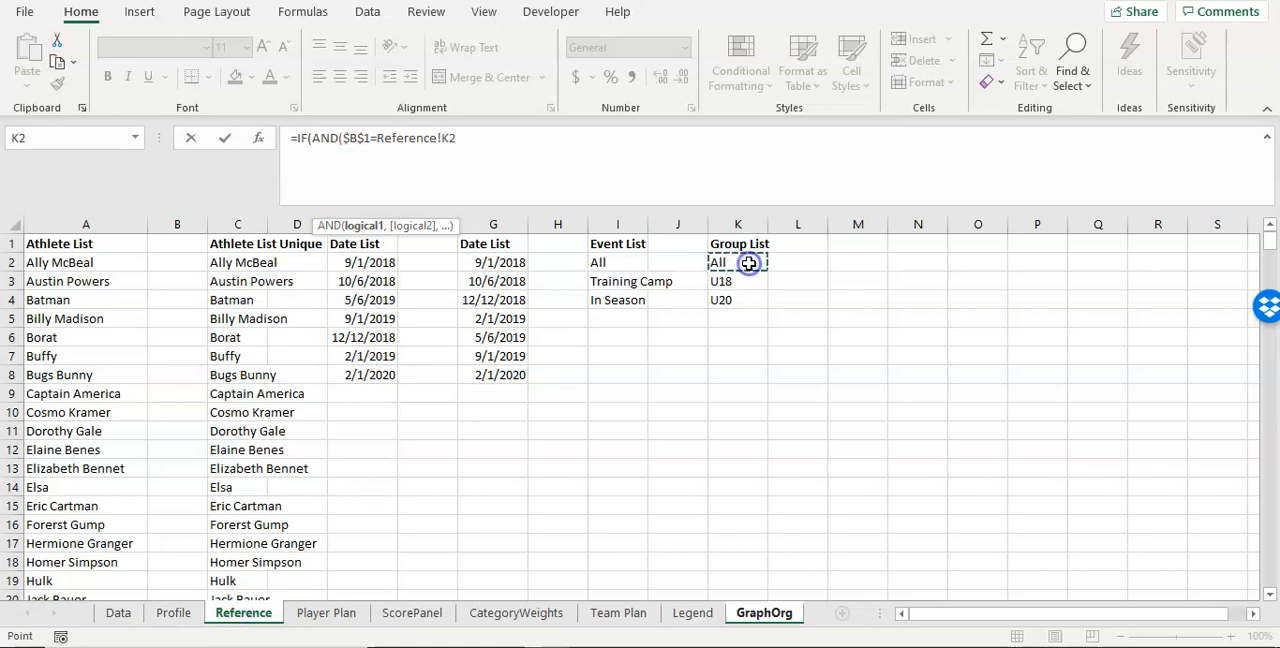
click(445, 138)
text($B)
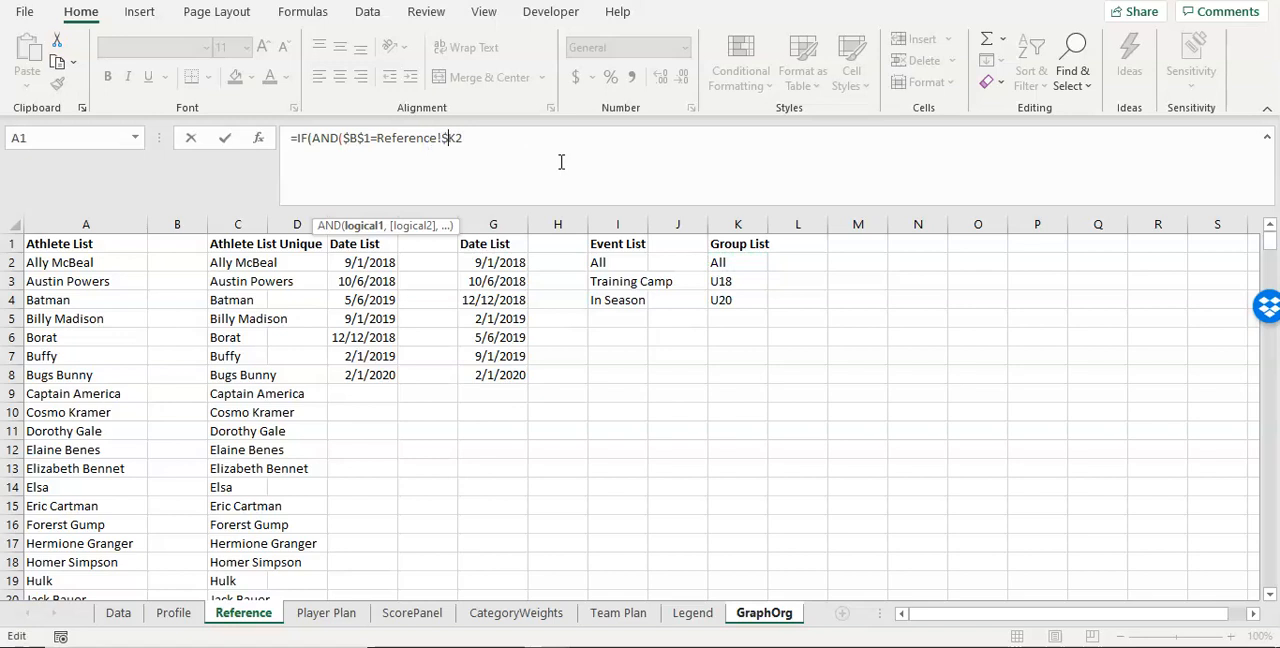
text($)
key(End)
text(,)
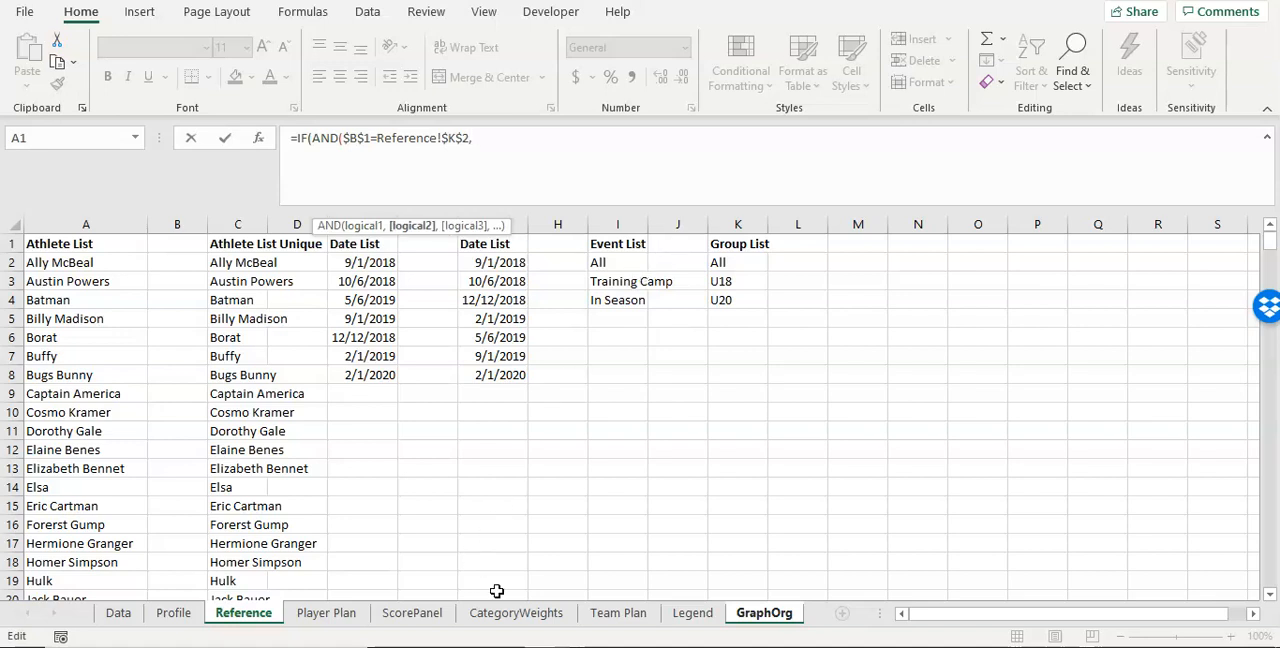
Step: Begin the second AND condition with an absolute reference to the Event selector, GraphOrg!$B$2
click(612, 620)
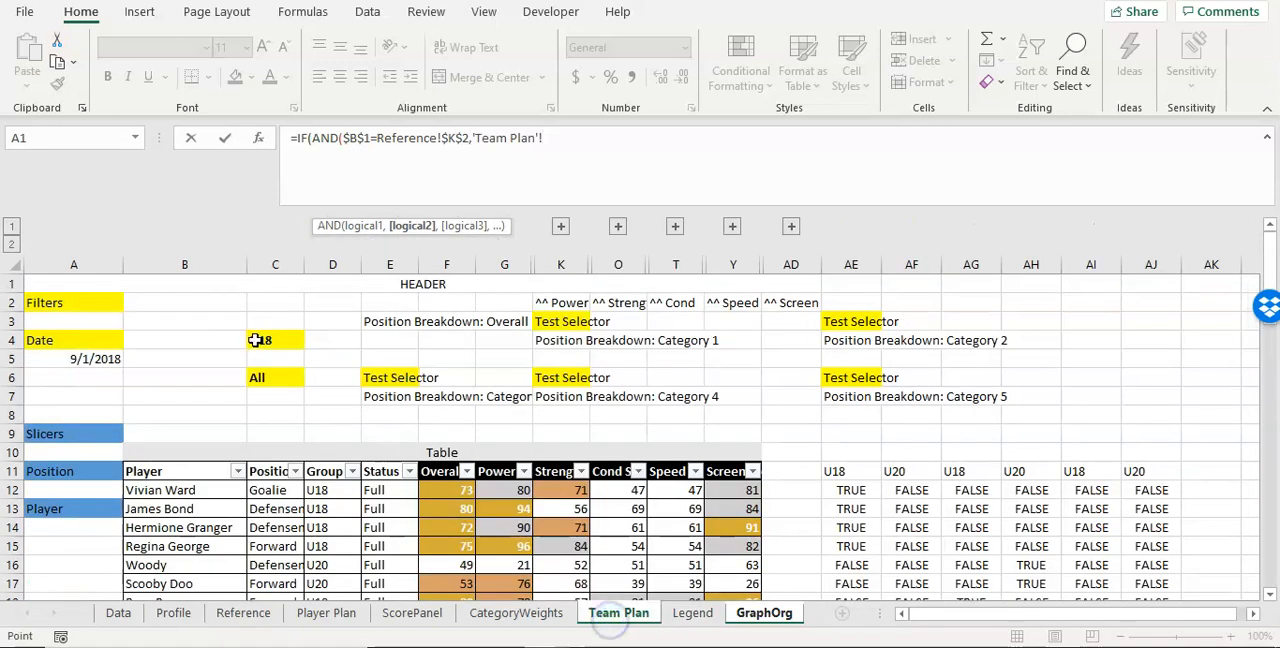
click(757, 612)
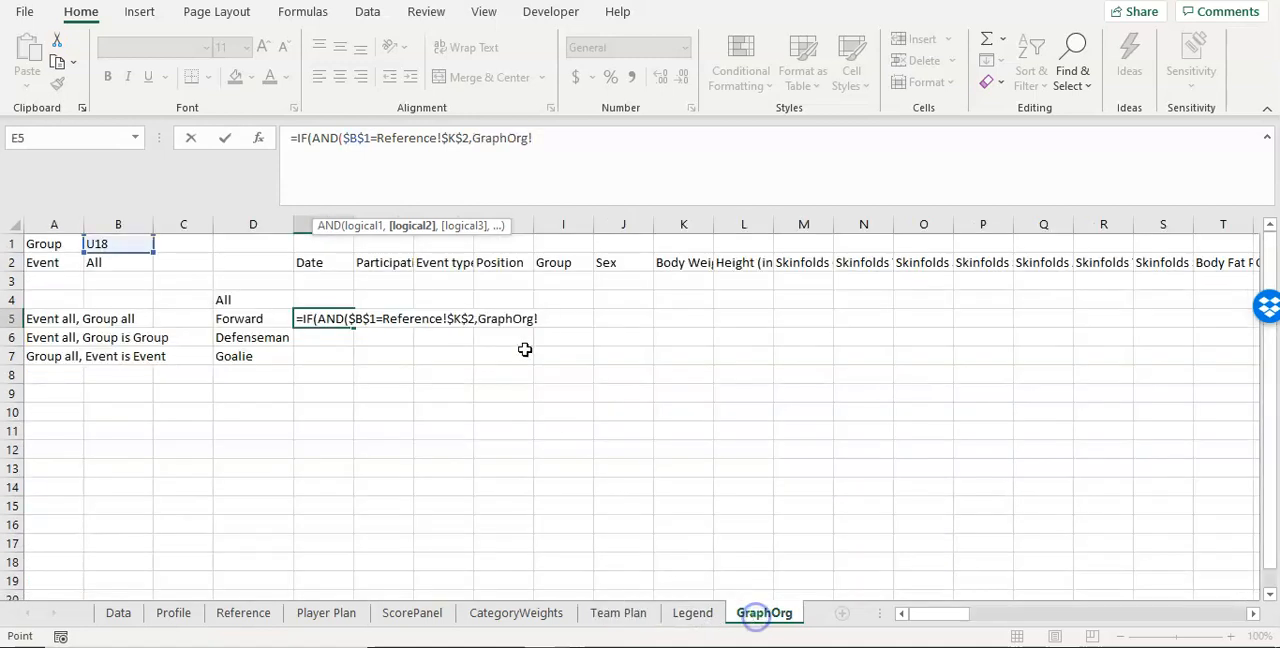
key(BackSpace)
key(BackSpace)
key(BackSpace)
key(BackSpace)
key(BackSpace)
key(BackSpace)
key(BackSpace)
key(BackSpace)
key(BackSpace)
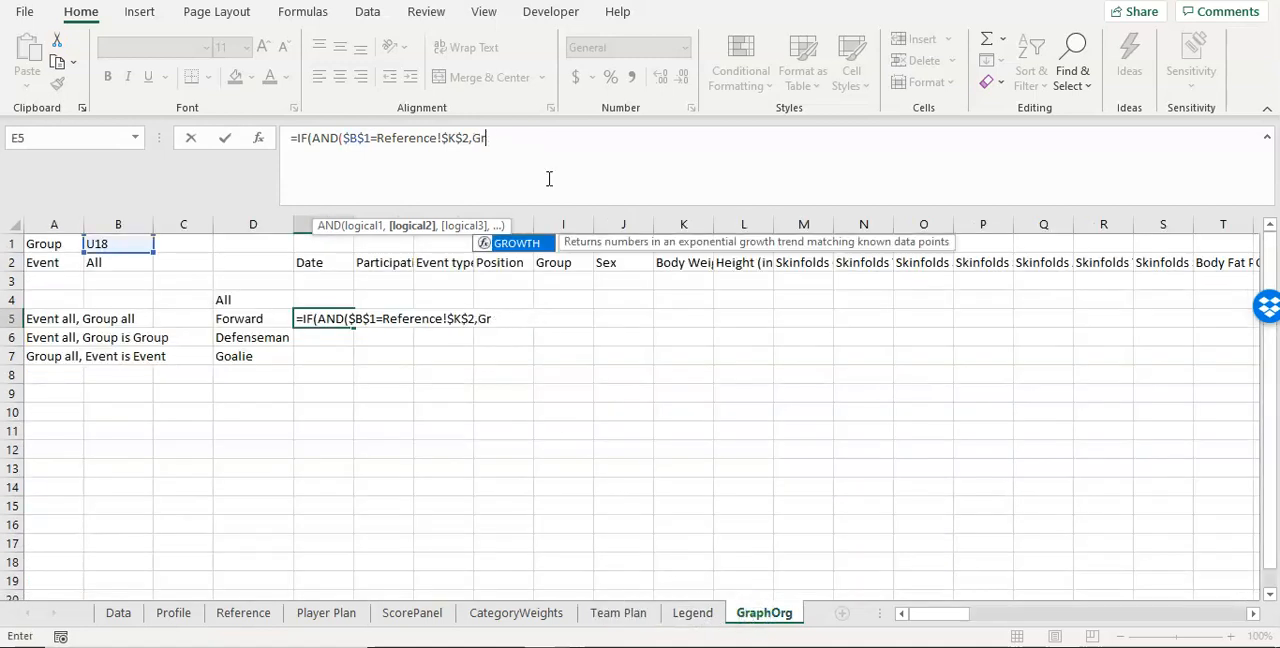
click(120, 261)
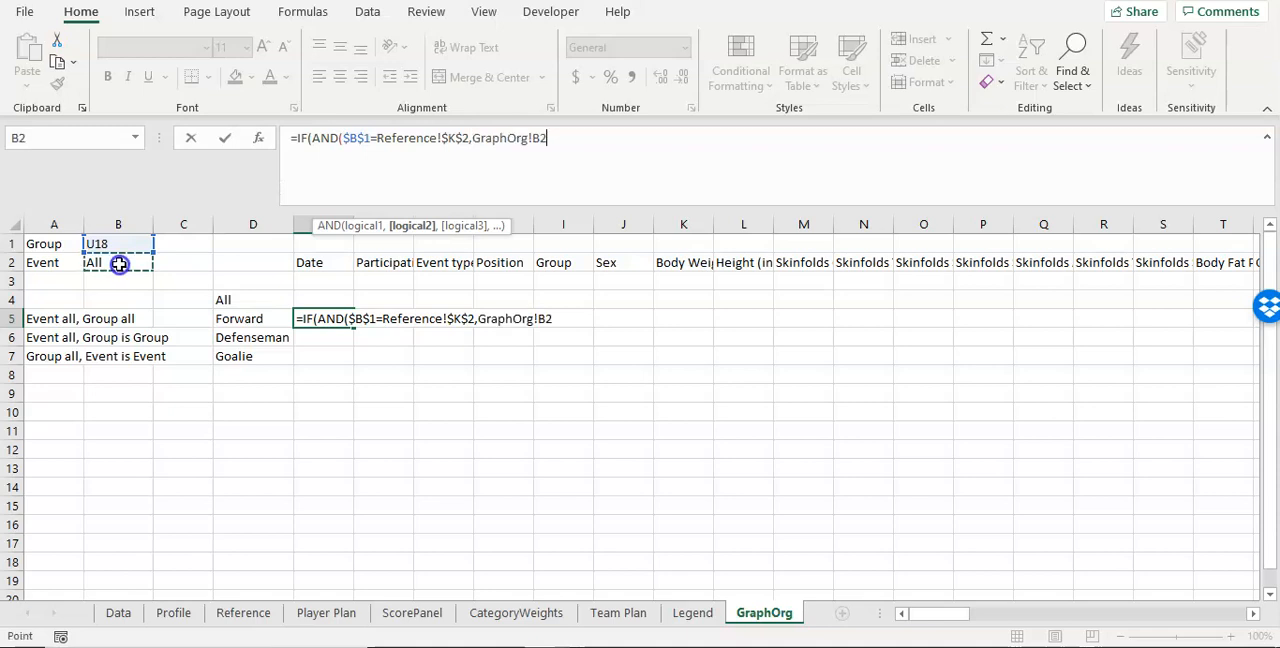
click(533, 137)
text($B)
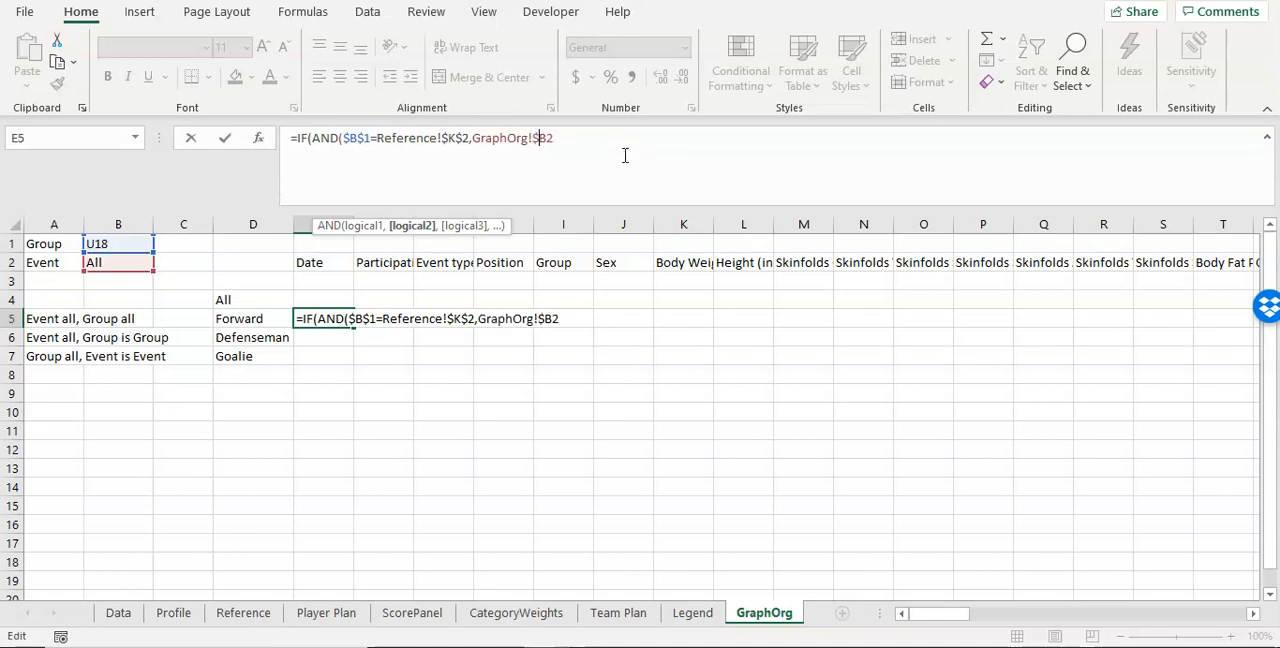
text($)
Step: Add the GraphOrg! sheet prefix to the $B$1 reference in the first AND condition
click(602, 141)
click(343, 138)
text(GraphOrg!)
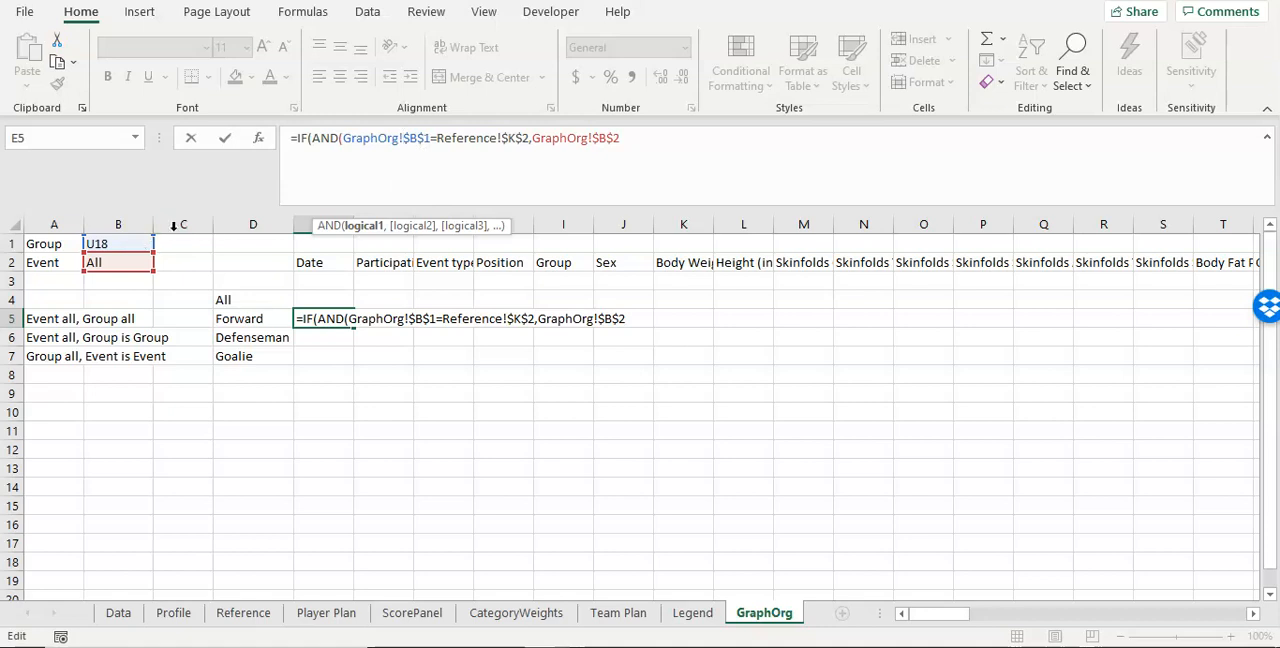
Step: Finish the AND test by requiring GraphOrg!$B$2<>Reference!$I$2, the Event List's "All" entry, and move on to the value if true
click(641, 137)
text(<>)
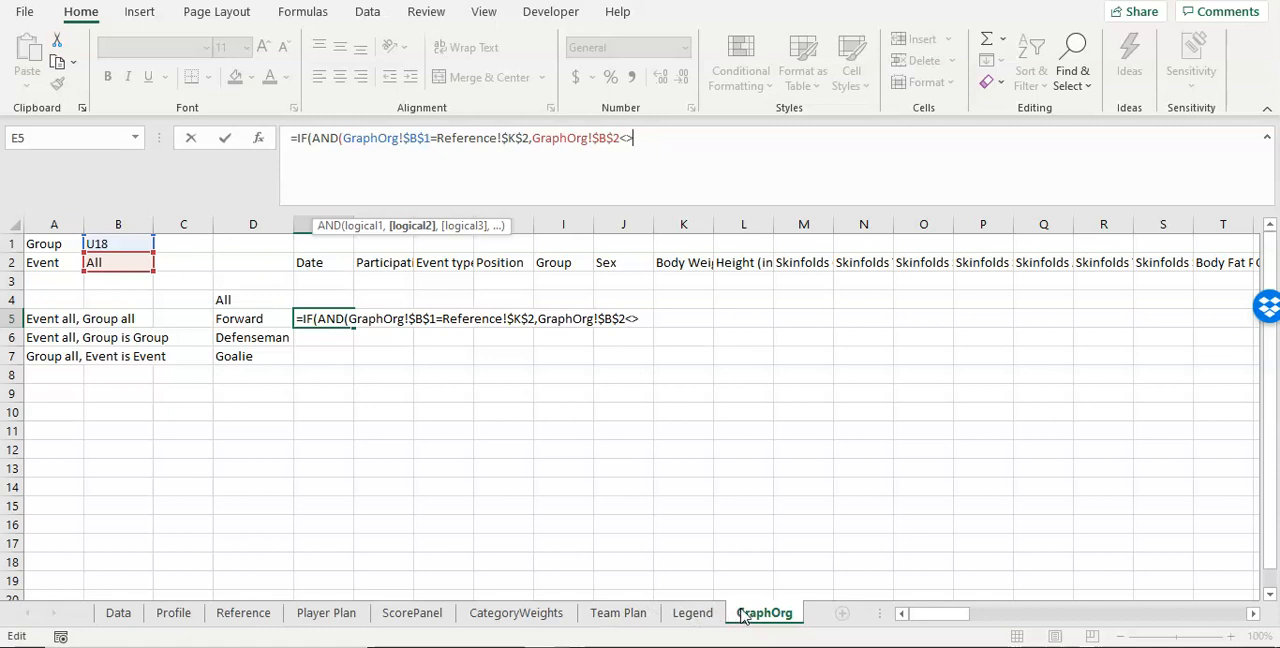
click(243, 620)
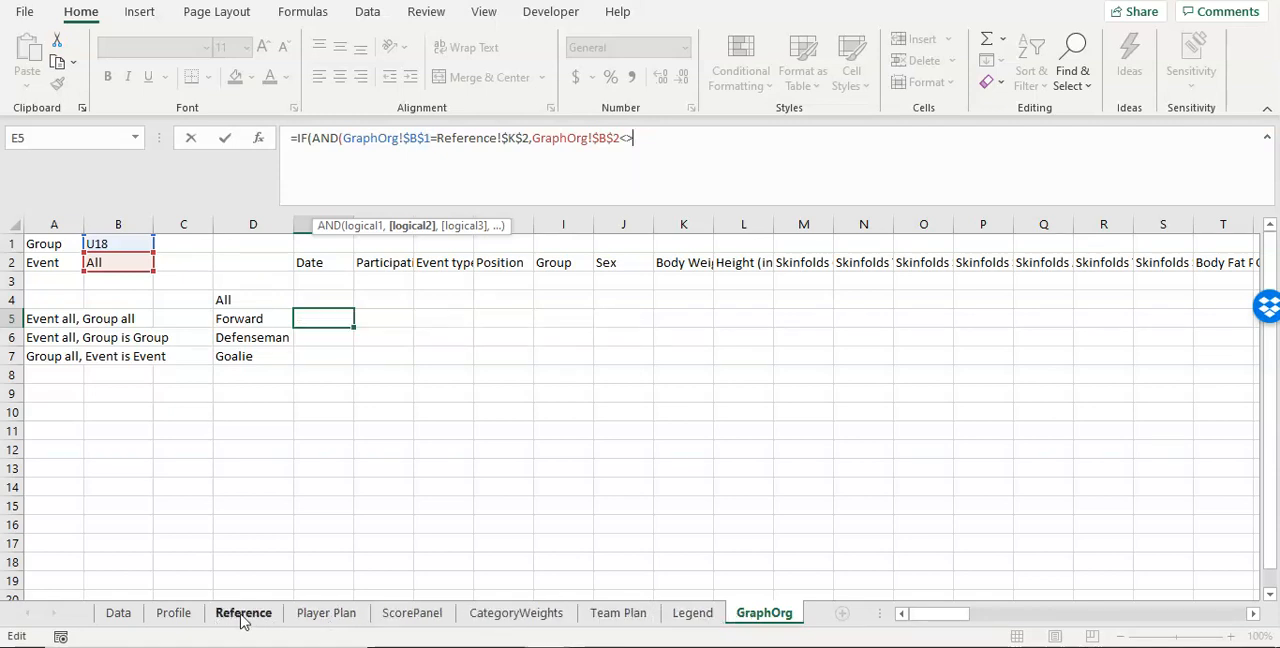
click(612, 264)
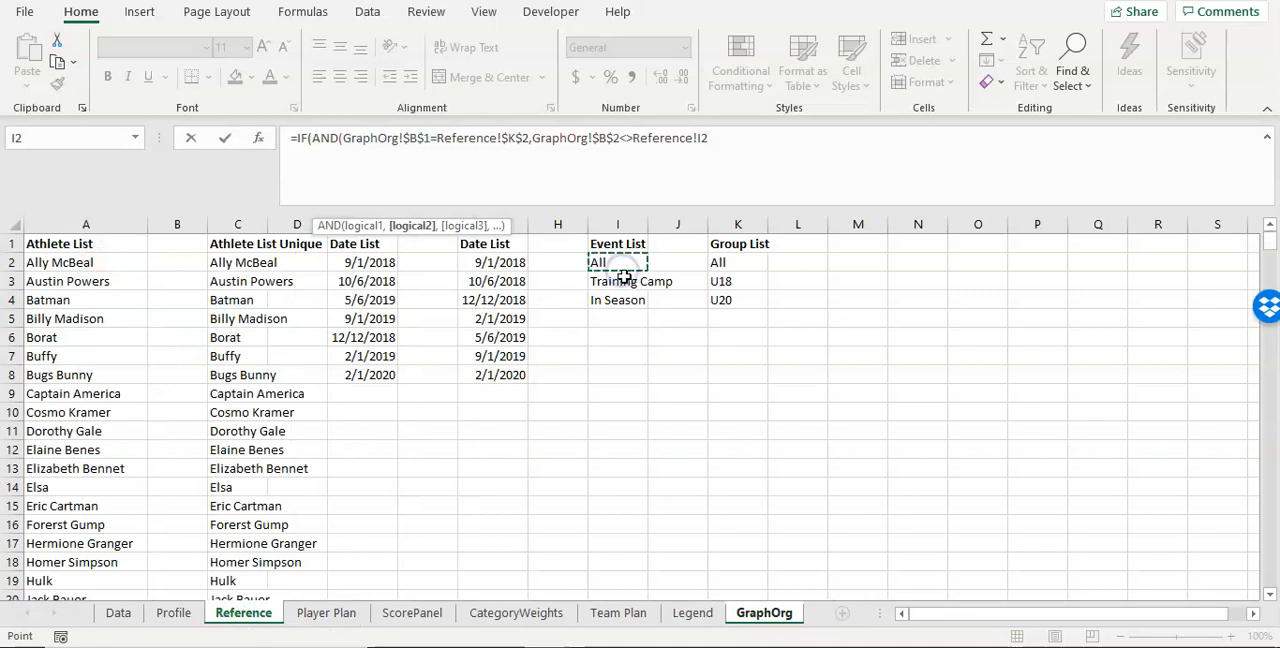
click(699, 138)
text($I$2)
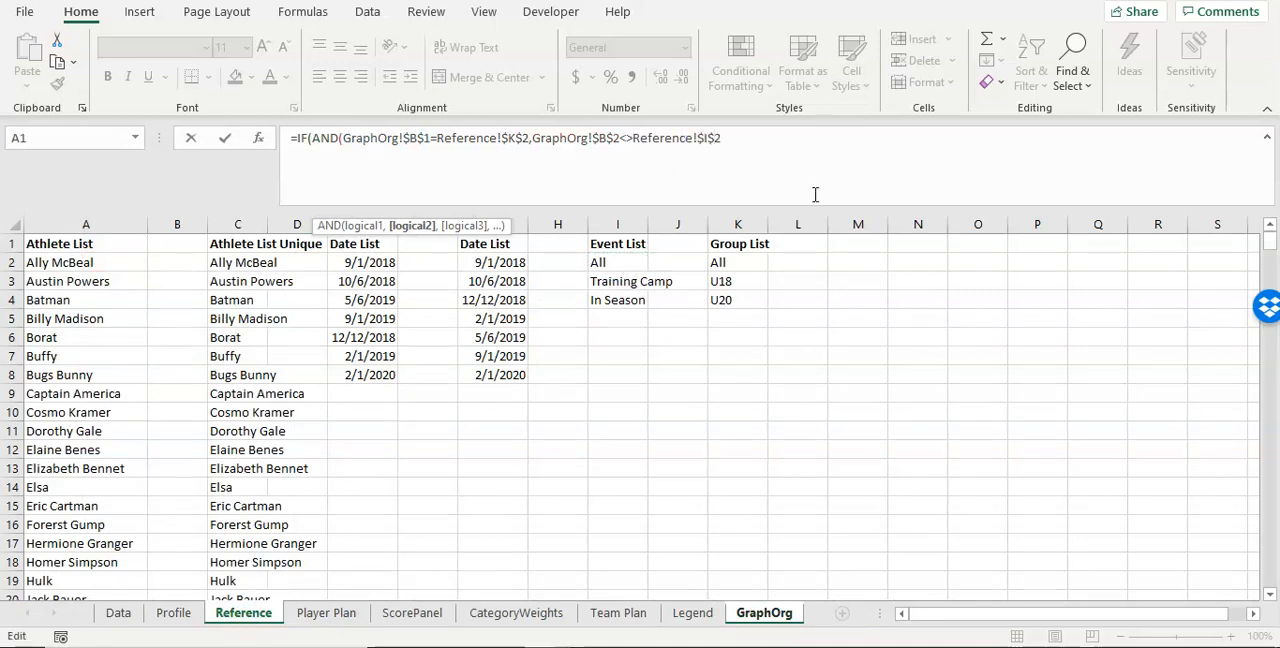
text())
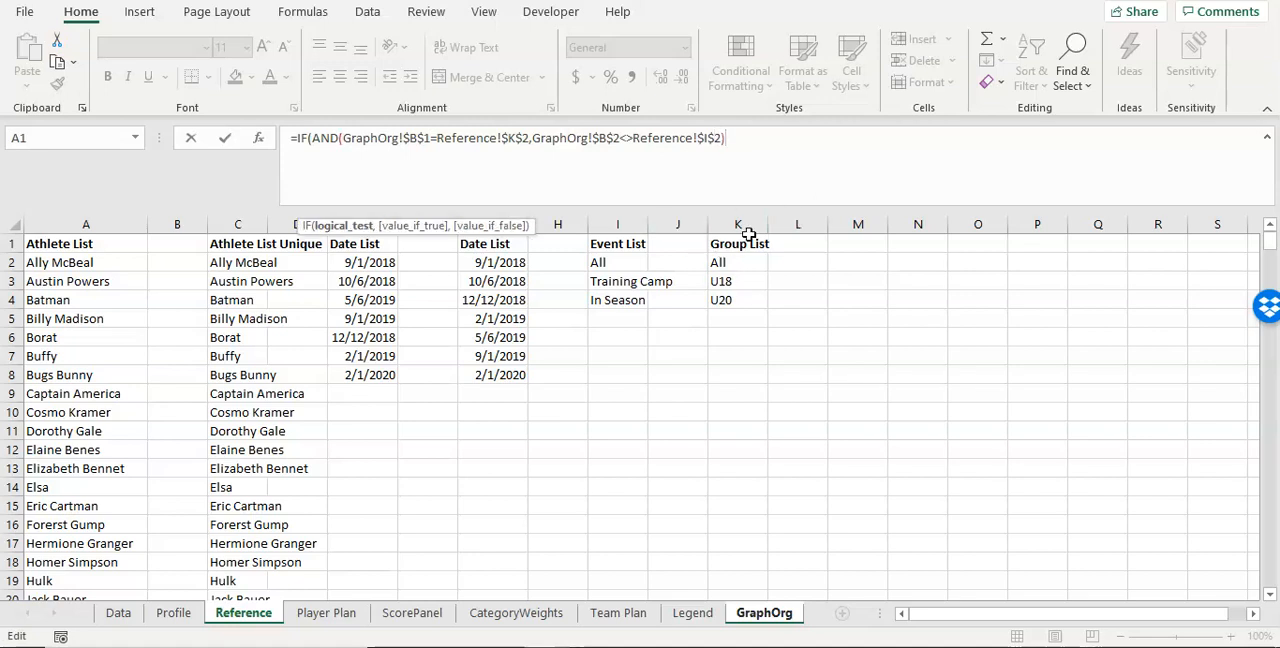
text(,)
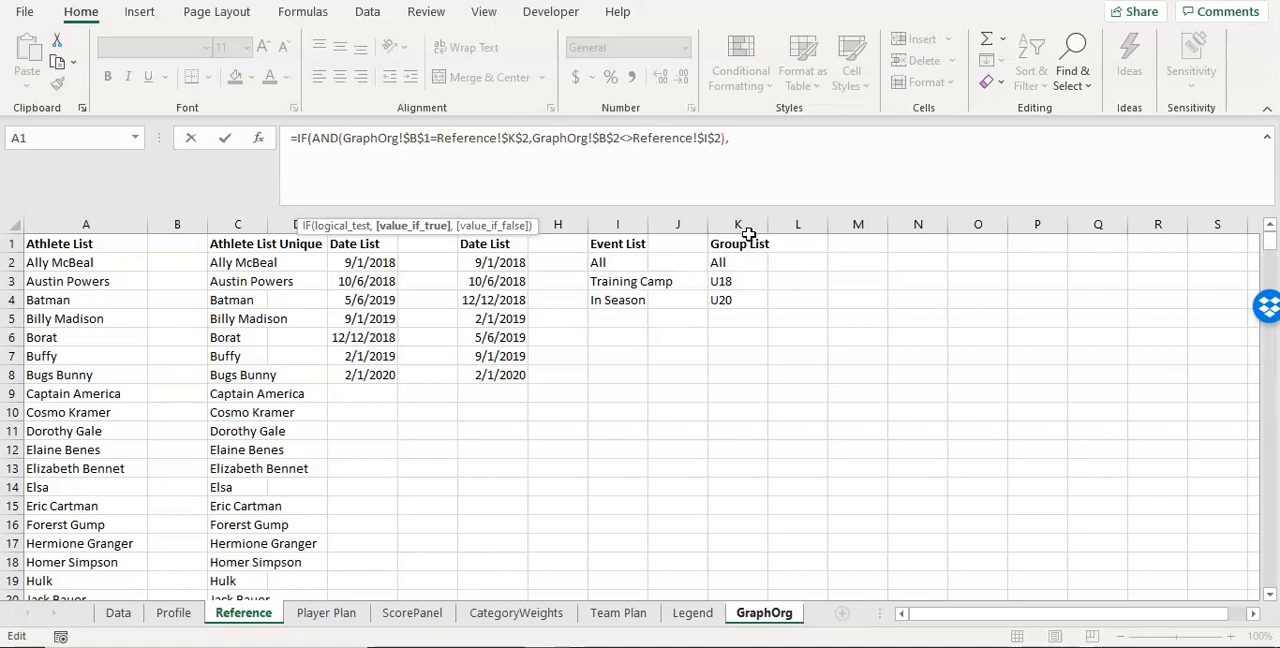
text(A)
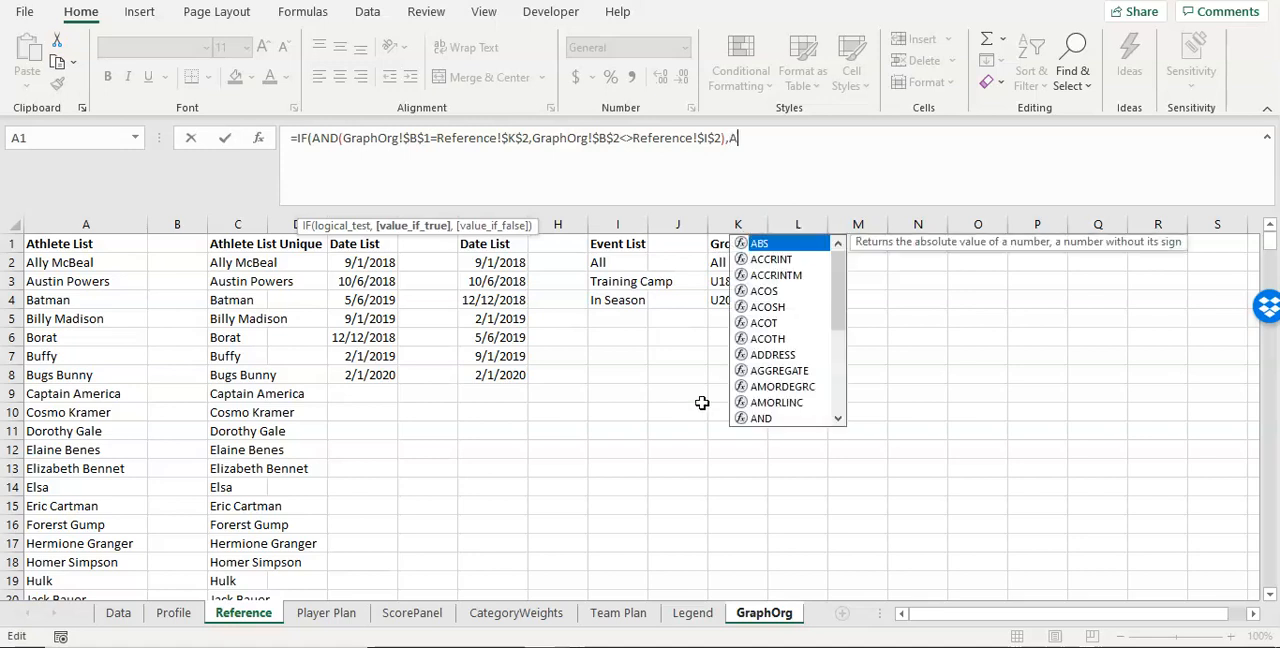
text(VERAGEIFS()
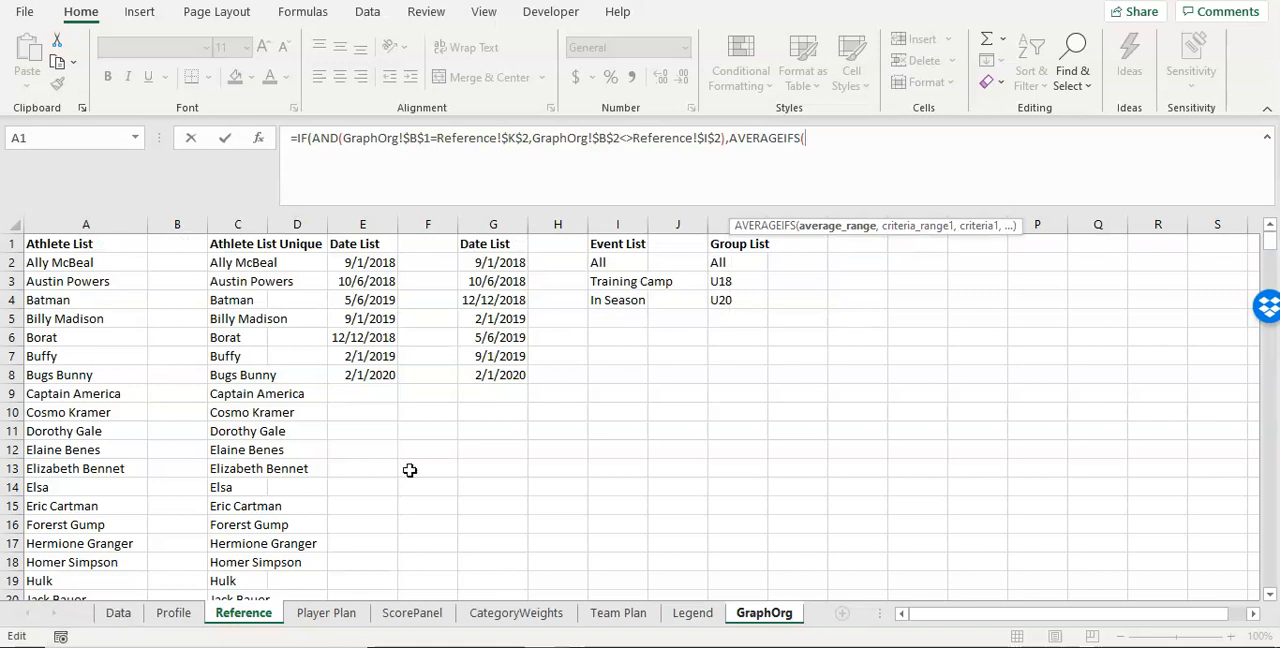
text(tbl)
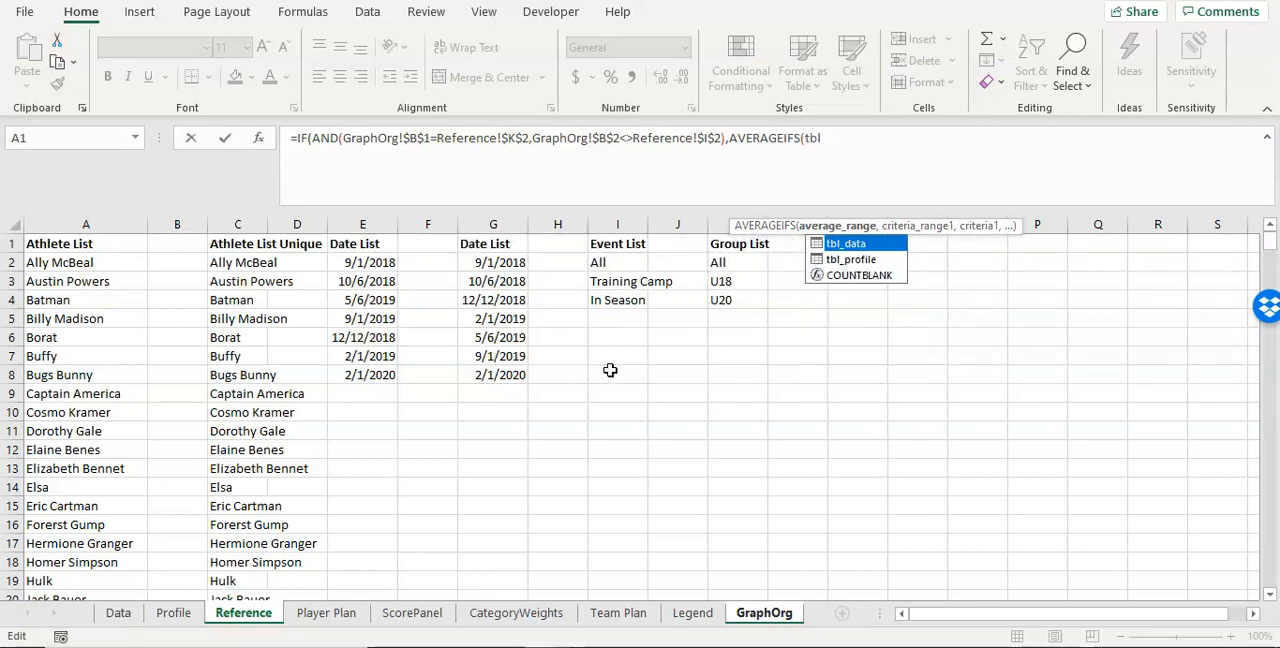
Step: Enter AVERAGEIFS as the value if true, with tbl_data[Date] as its average range
key(Tab)
text([Date)
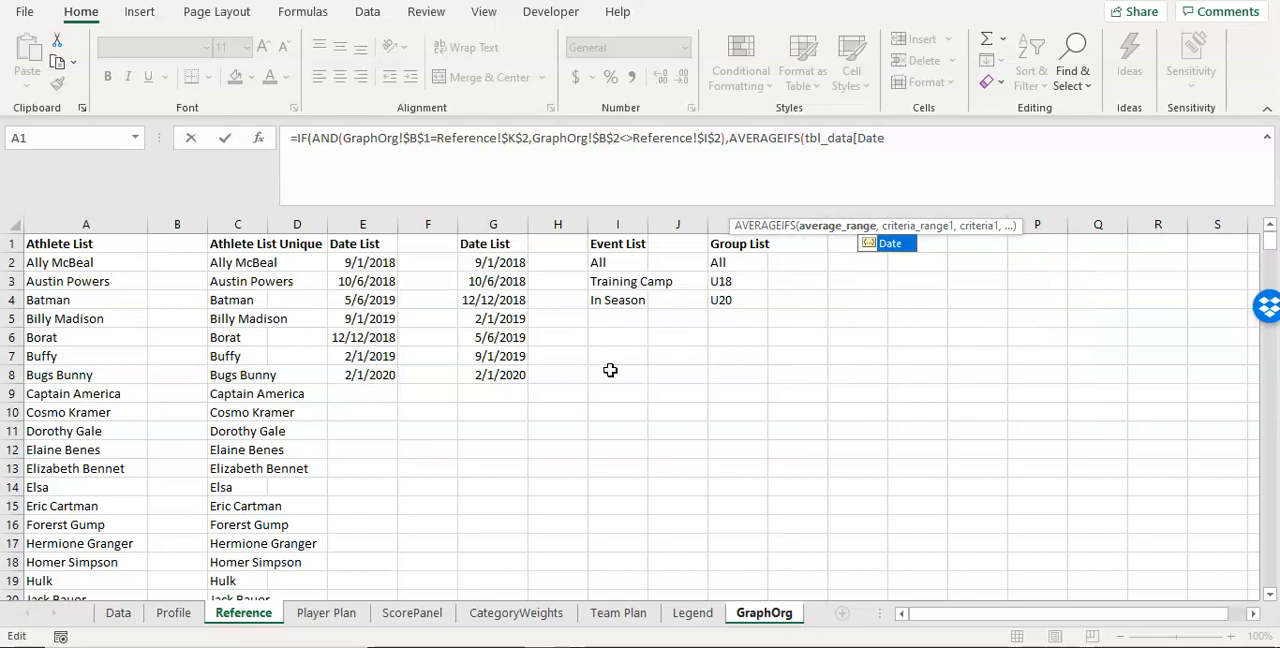
text(])
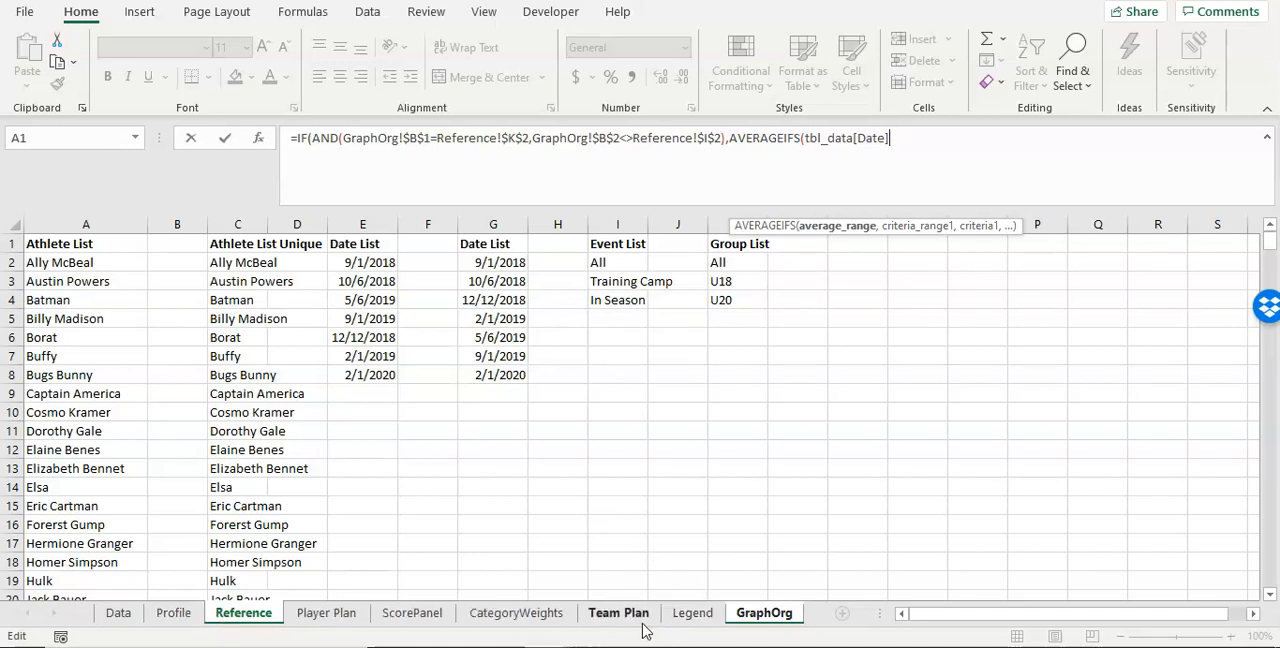
Step: Return to GraphOrg within the formula, clear the stray sheet reference and re-enter tbl_data[Date] as the AVERAGEIFS average range
key(Return)
click(648, 368)
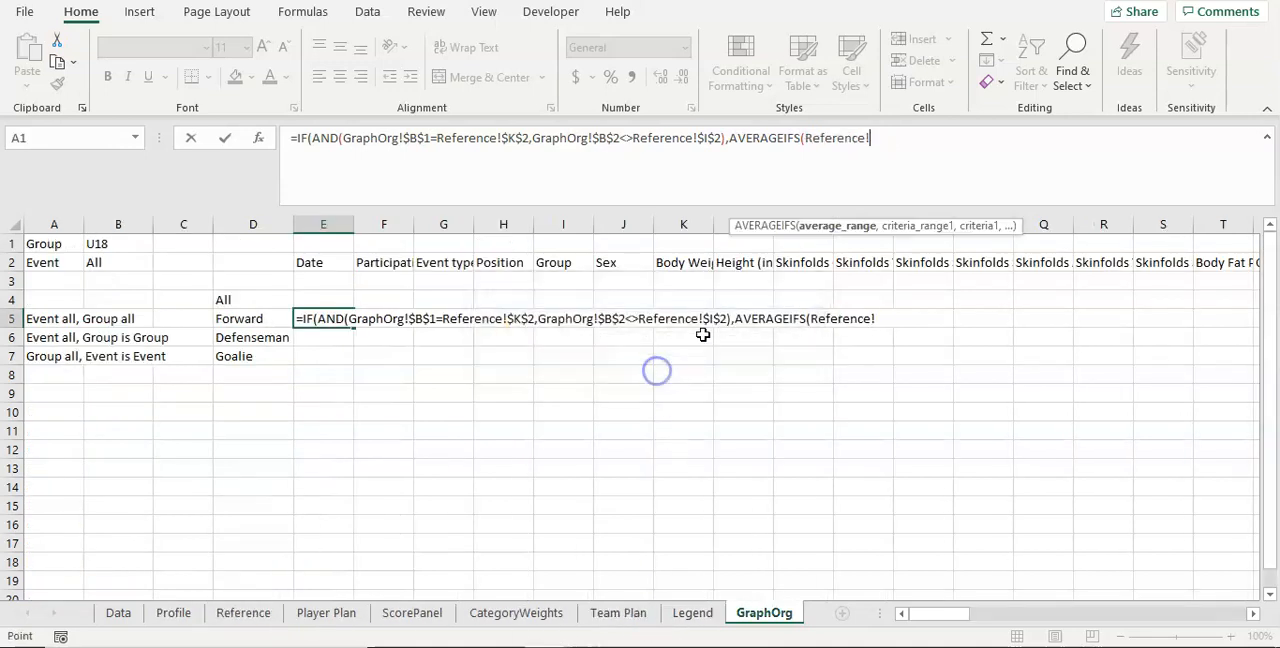
click(757, 613)
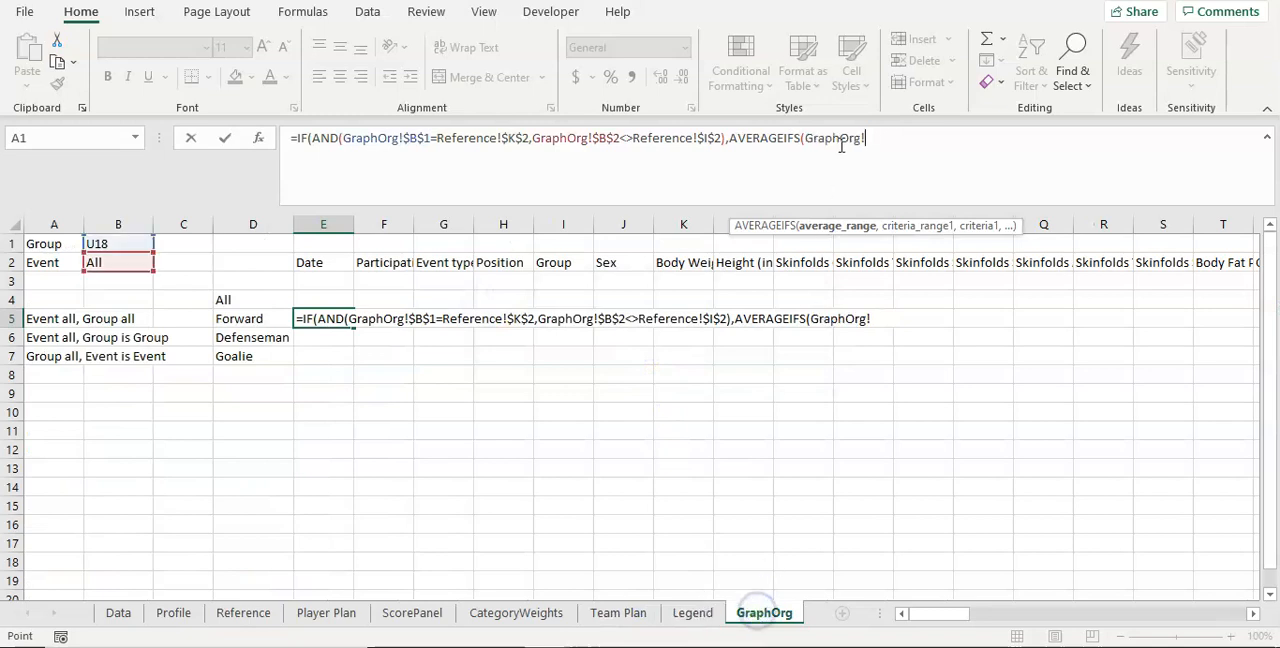
key(BackSpace)
key(BackSpace)
key(BackSpace)
key(BackSpace)
key(BackSpace)
key(BackSpace)
key(BackSpace)
key(BackSpace)
key(BackSpace)
text(tbl)
key(Tab)
text([D)
key(Tab)
text(,)
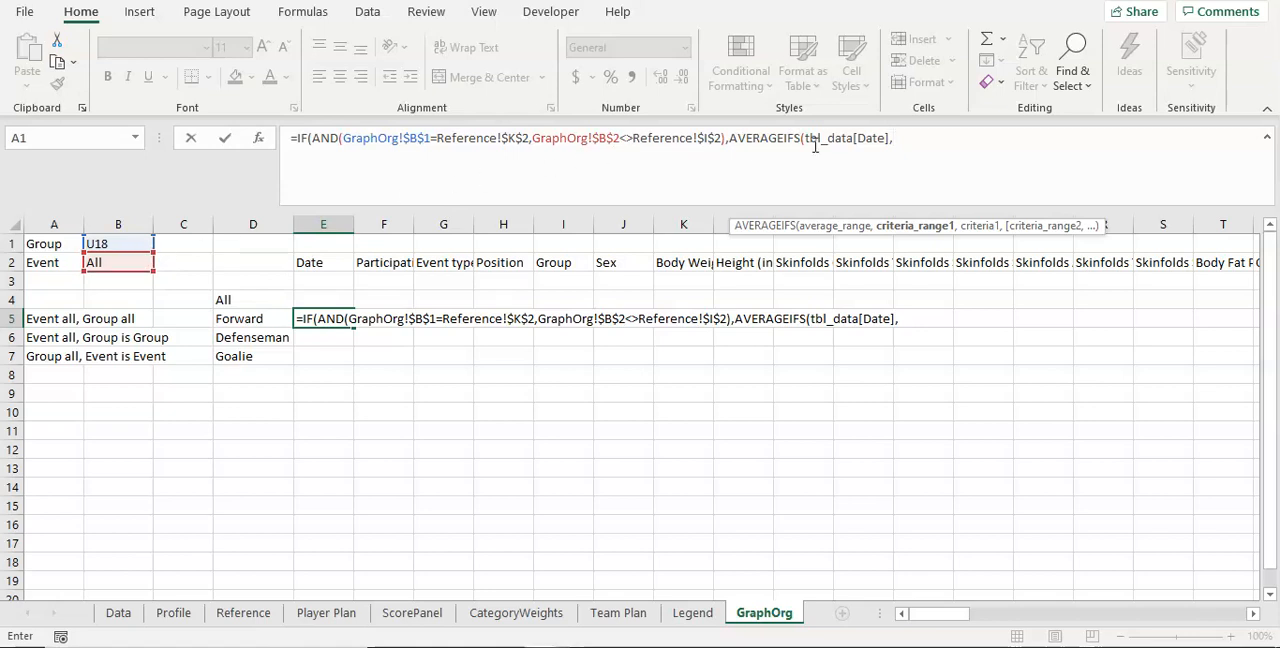
text(tbl_data)
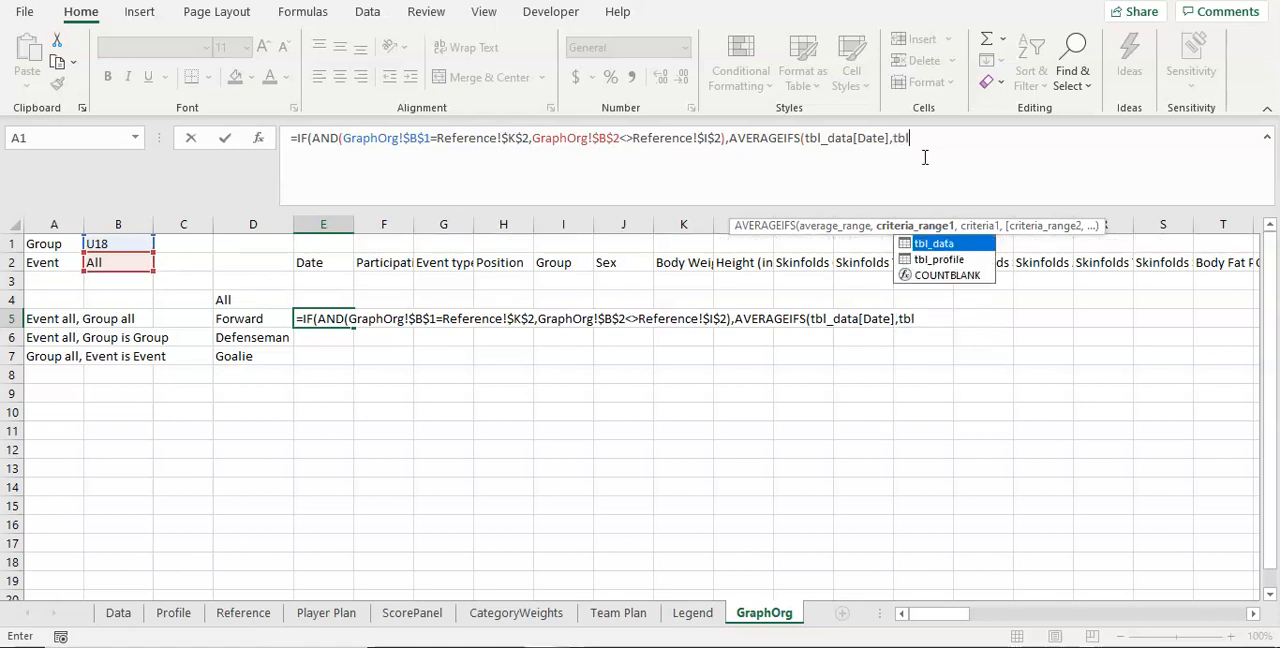
text([)
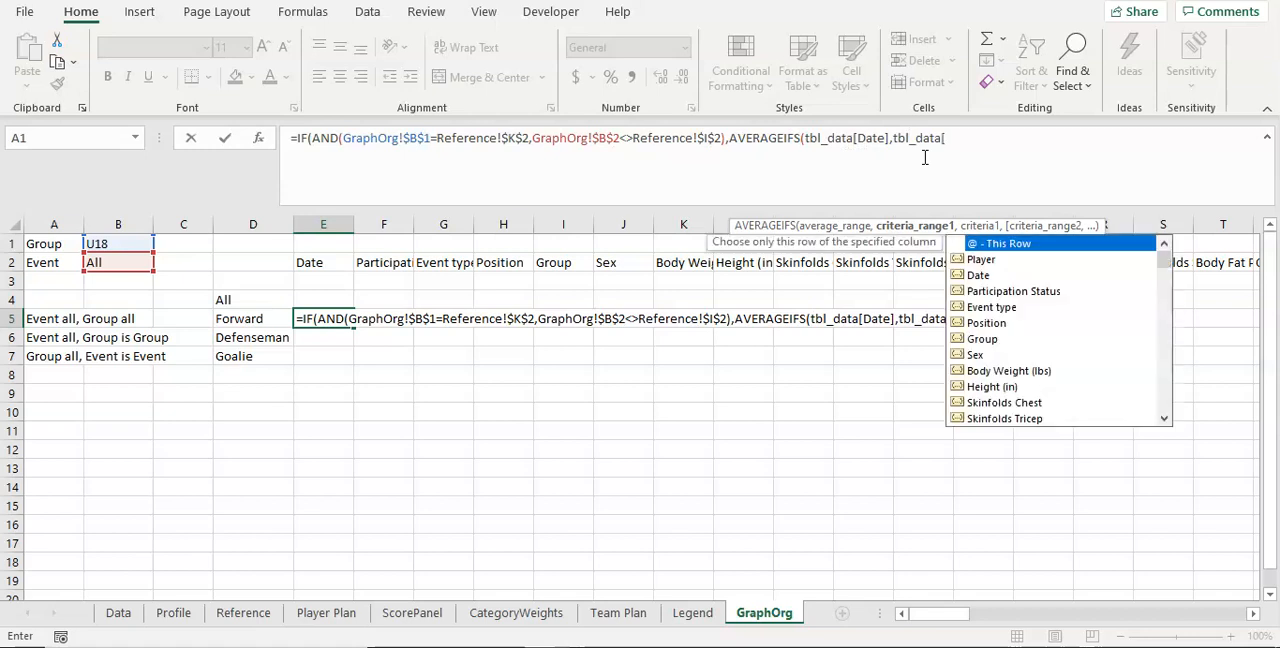
text(D)
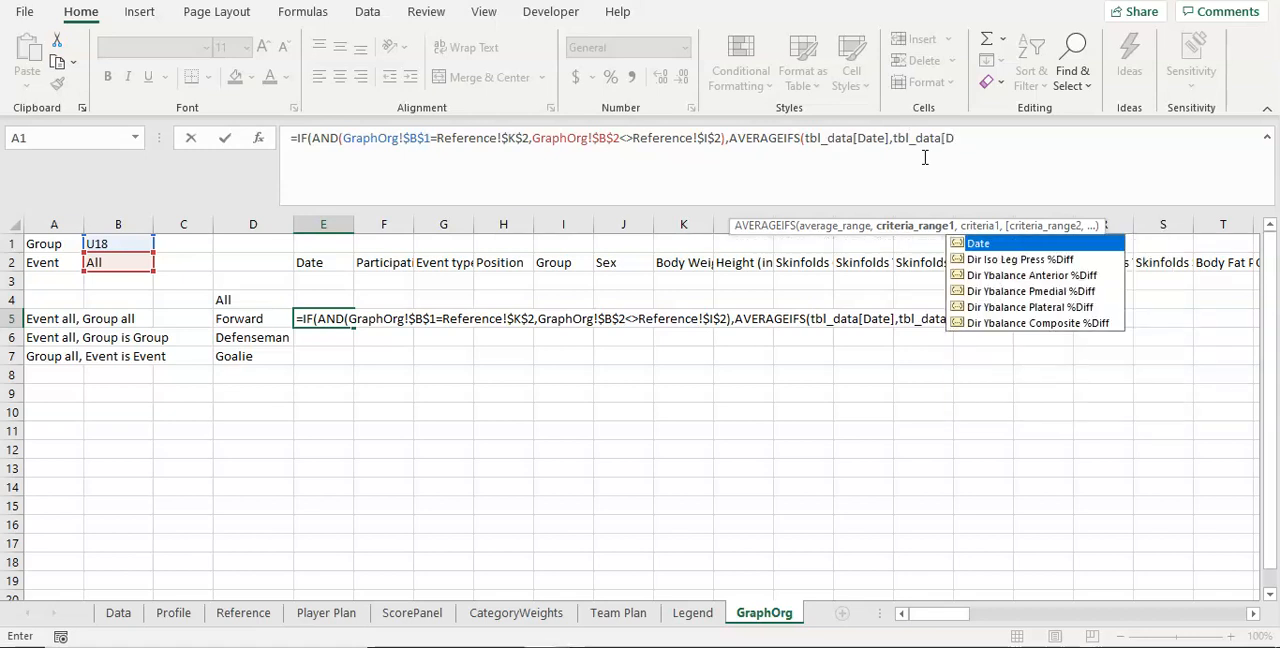
text(ate[)
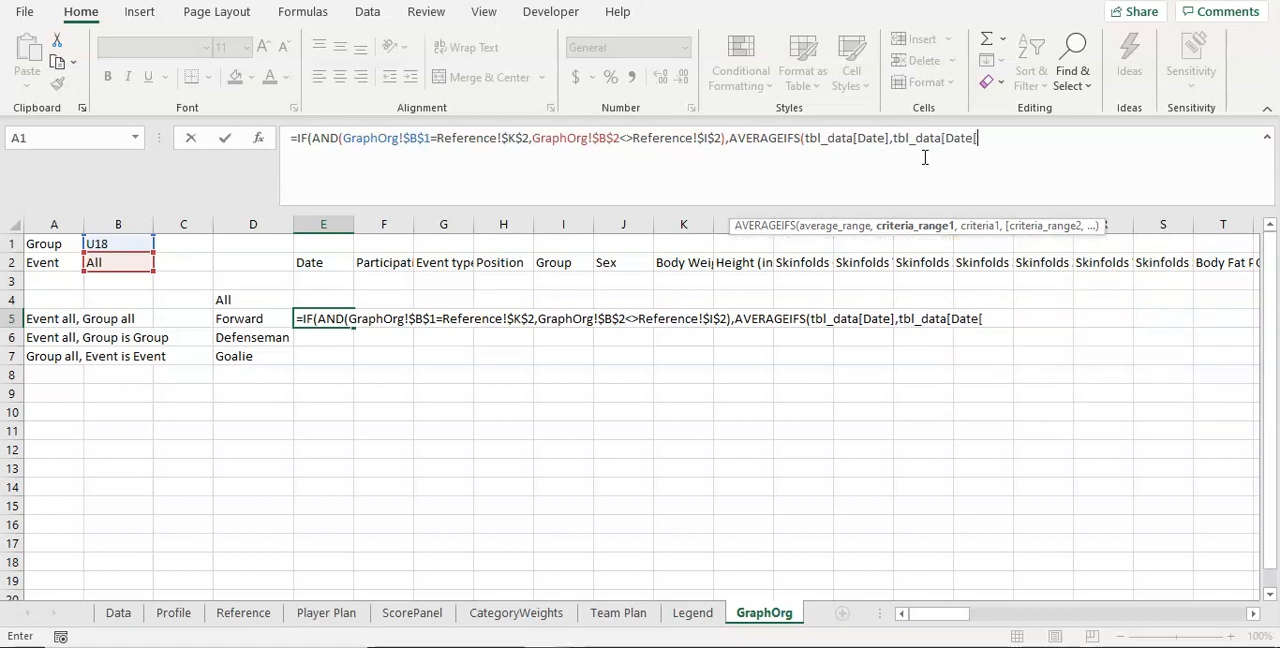
key(BackSpace)
text(],)
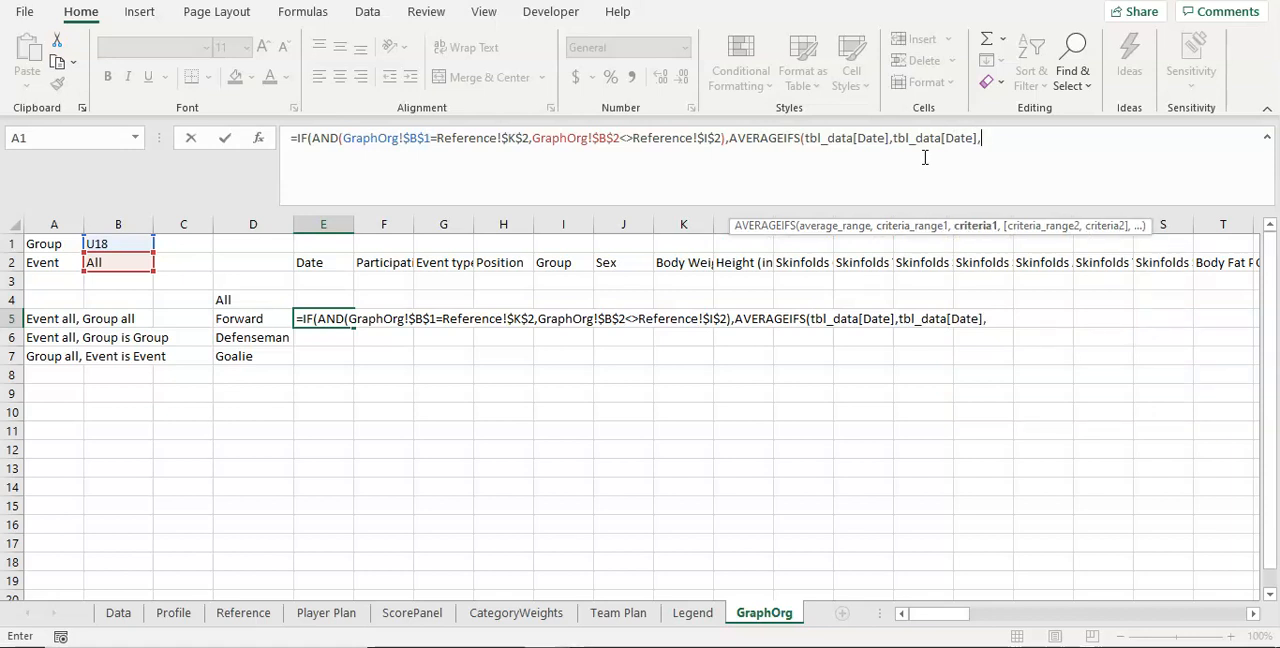
text(">0)
key(BackSpace)
key(BackSpace)
key(BackSpace)
key(BackSpace)
key(BackSpace)
key(BackSpace)
key(BackSpace)
key(BackSpace)
key(BackSpace)
key(BackSpace)
key(BackSpace)
key(BackSpace)
key(BackSpace)
key(BackSpace)
key(BackSpace)
key(BackSpace)
key(BackSpace)
key(BackSpace)
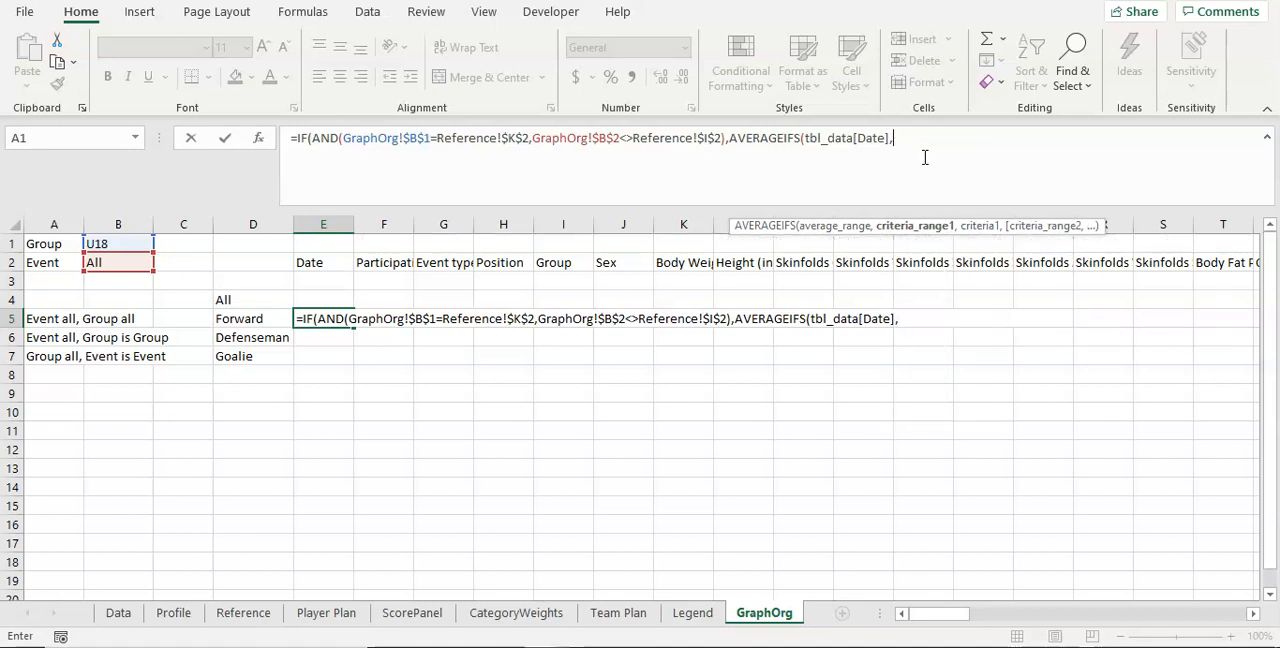
Step: Add tbl_data[Date] with the criterion "<>""" as the first criteria pair of the AVERAGEIFS in E5
text(,)
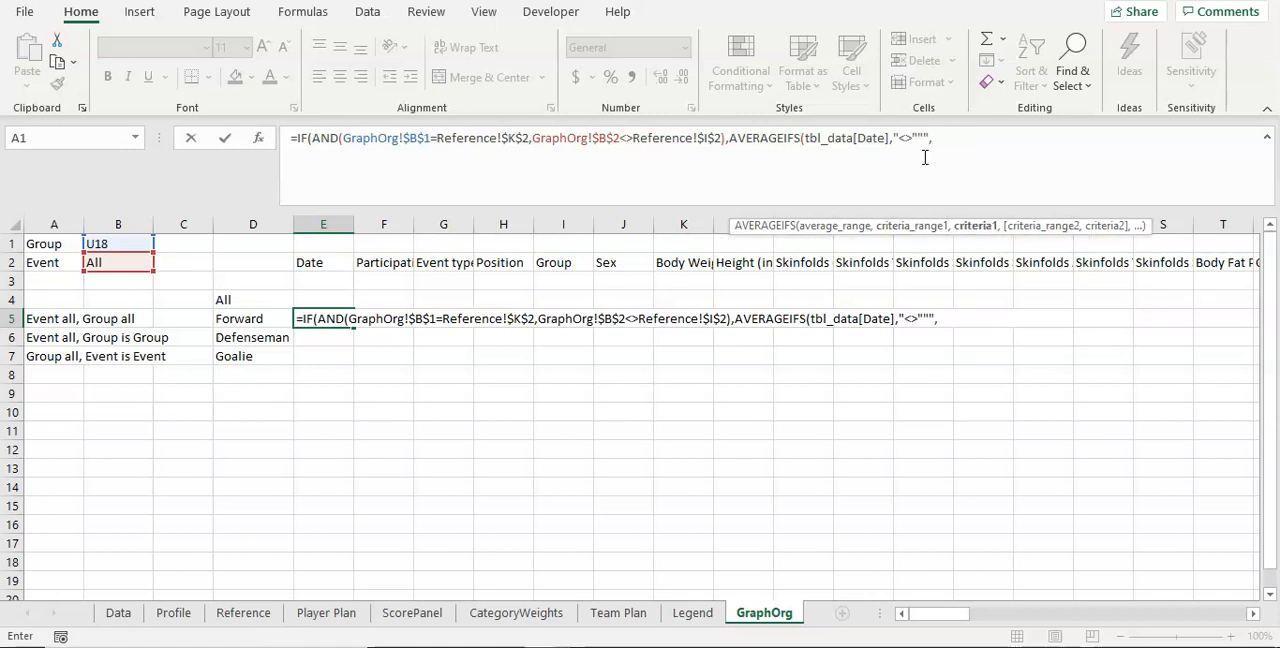
click(894, 138)
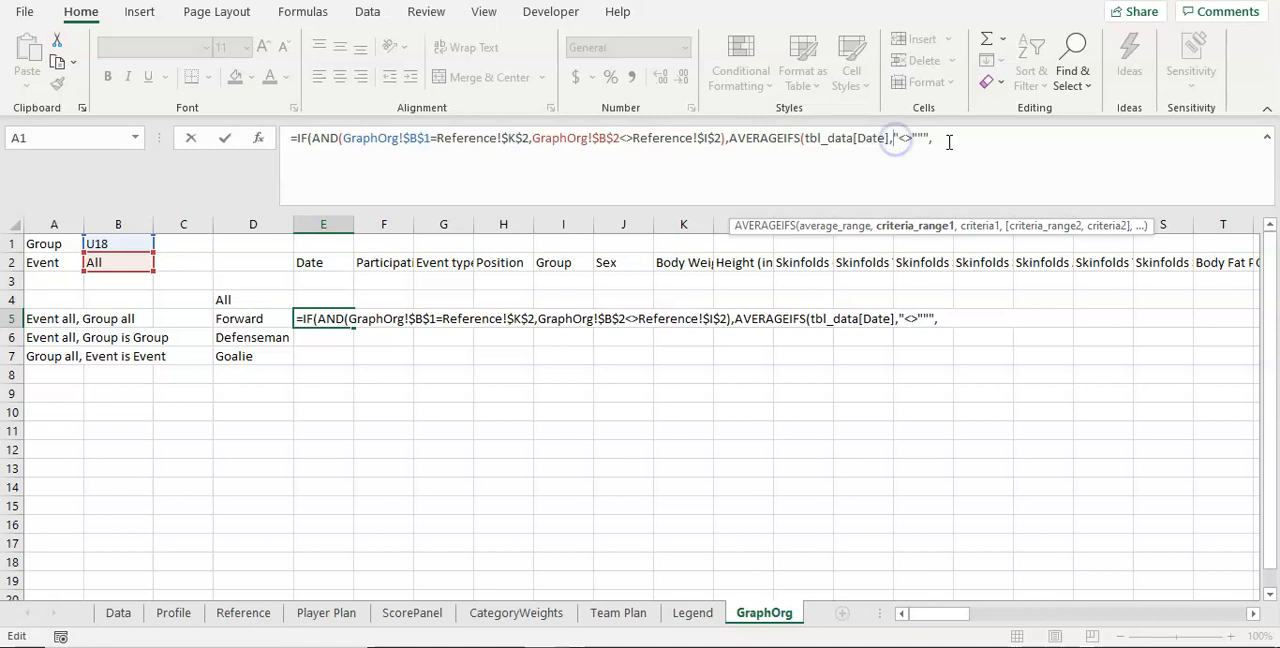
text(tbl)
key(Tab)
text([Date])
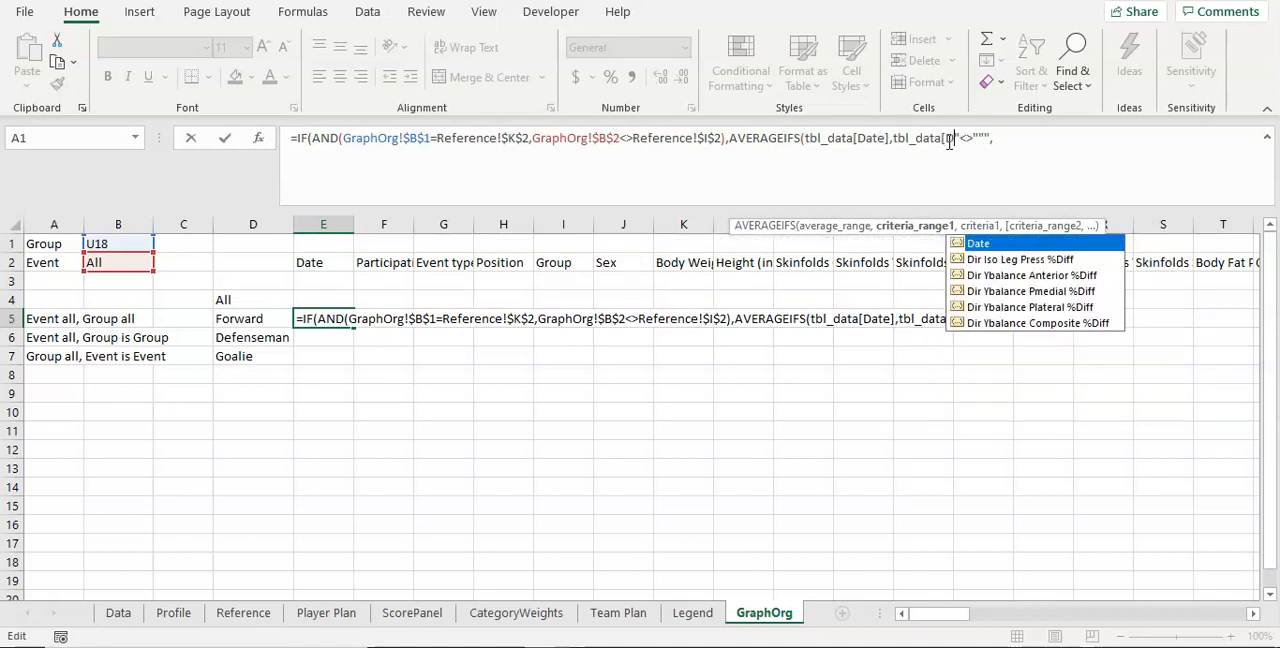
text(,)
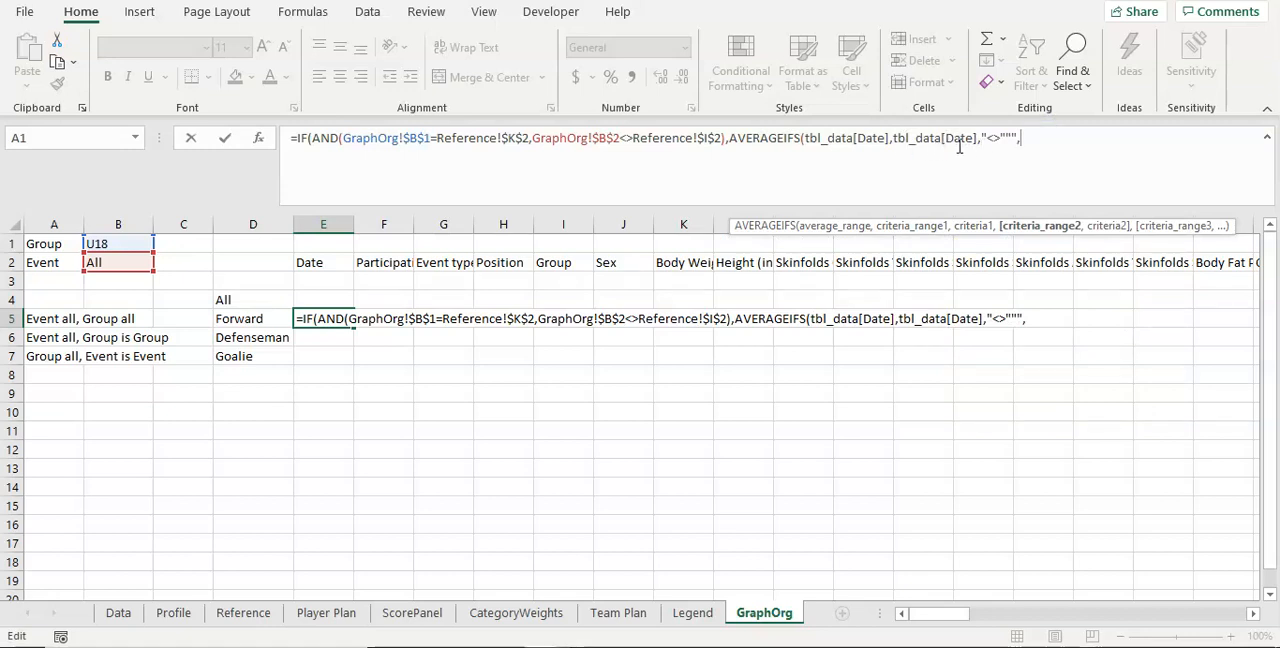
text(tbl)
Step: Add a second AVERAGEIFS criteria pair matching tbl_data[Event type] to the absolute reference GraphOrg!$B$2
key(Tab)
text([)
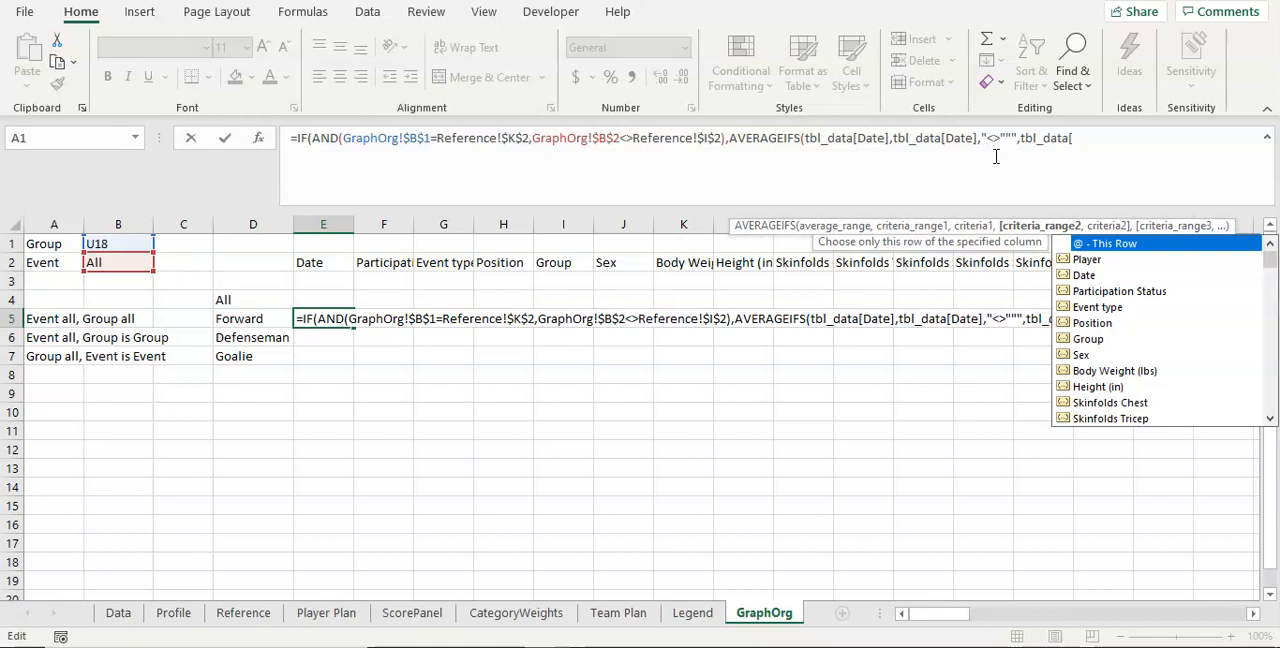
text(Event)
key(Tab)
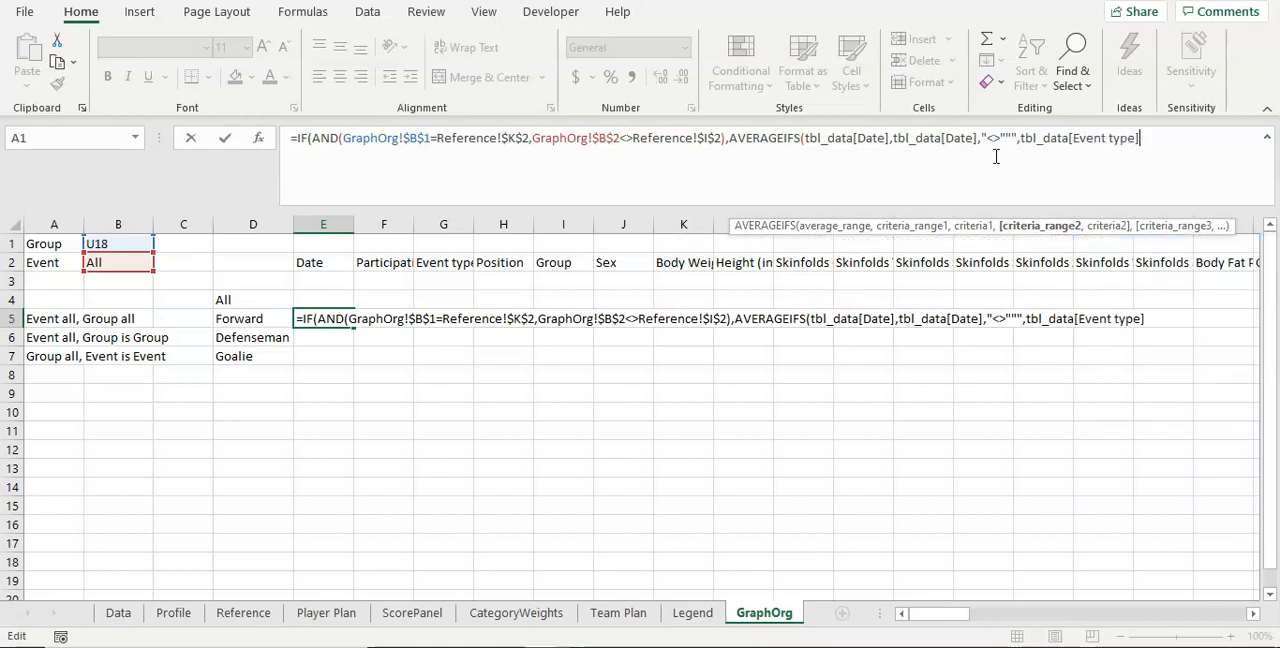
text(,)
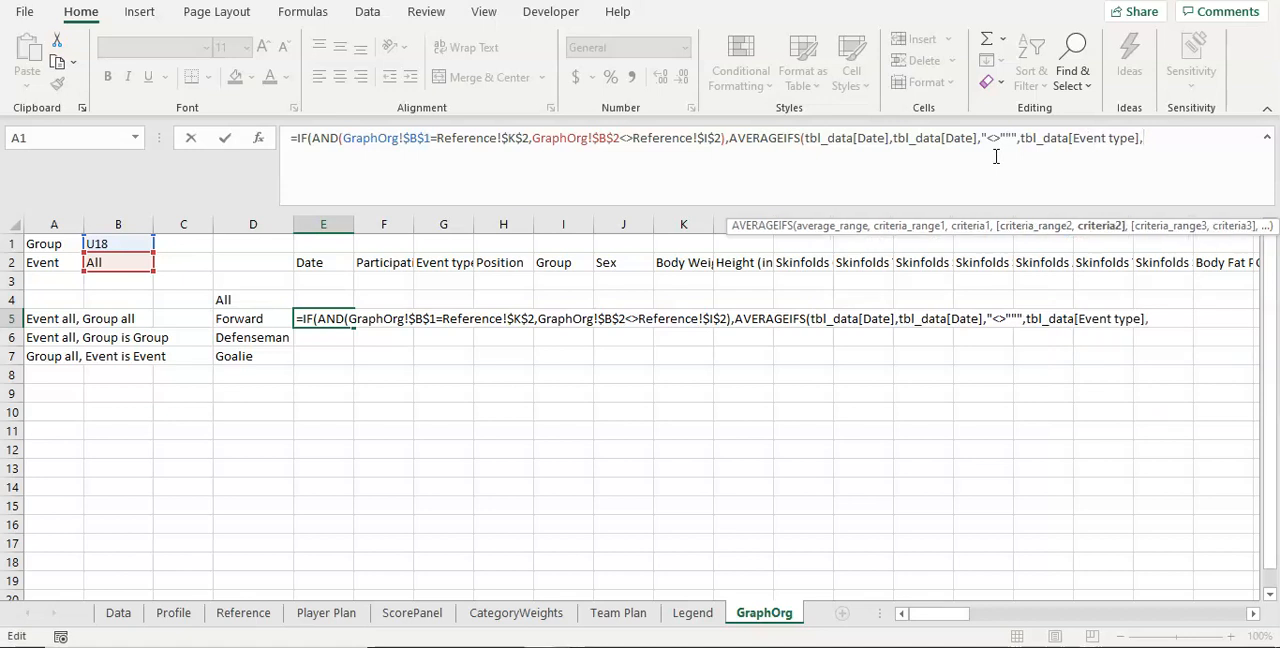
click(128, 264)
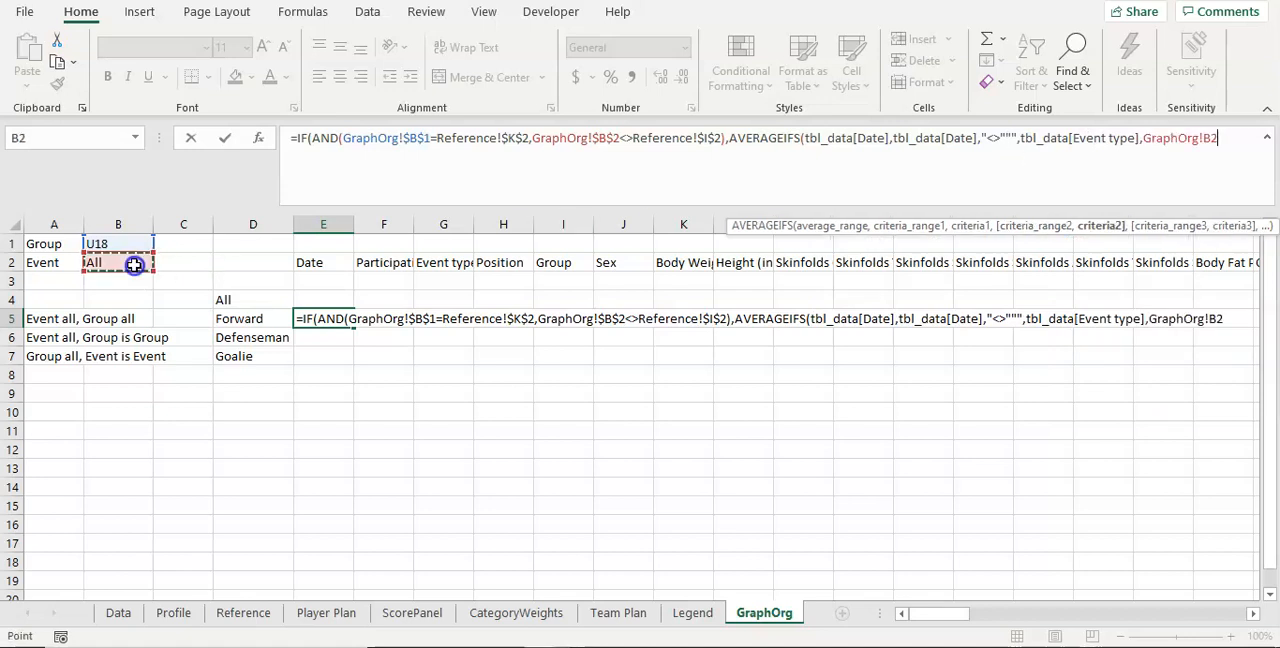
click(1212, 137)
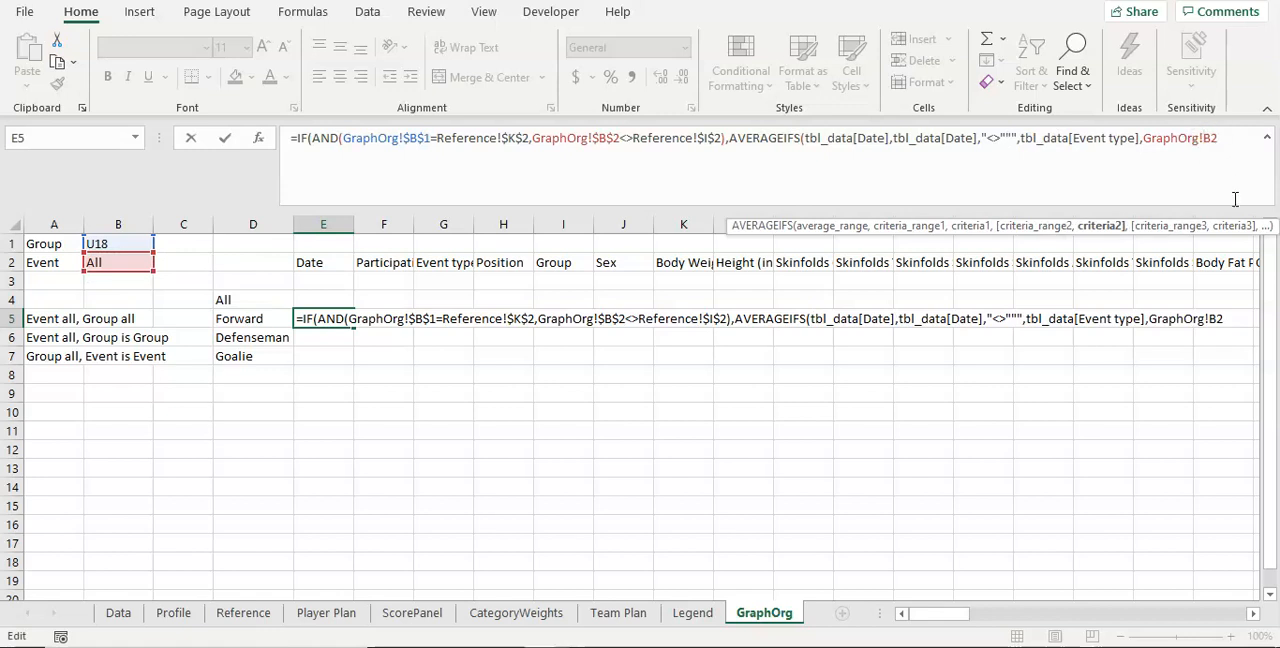
text($2,)
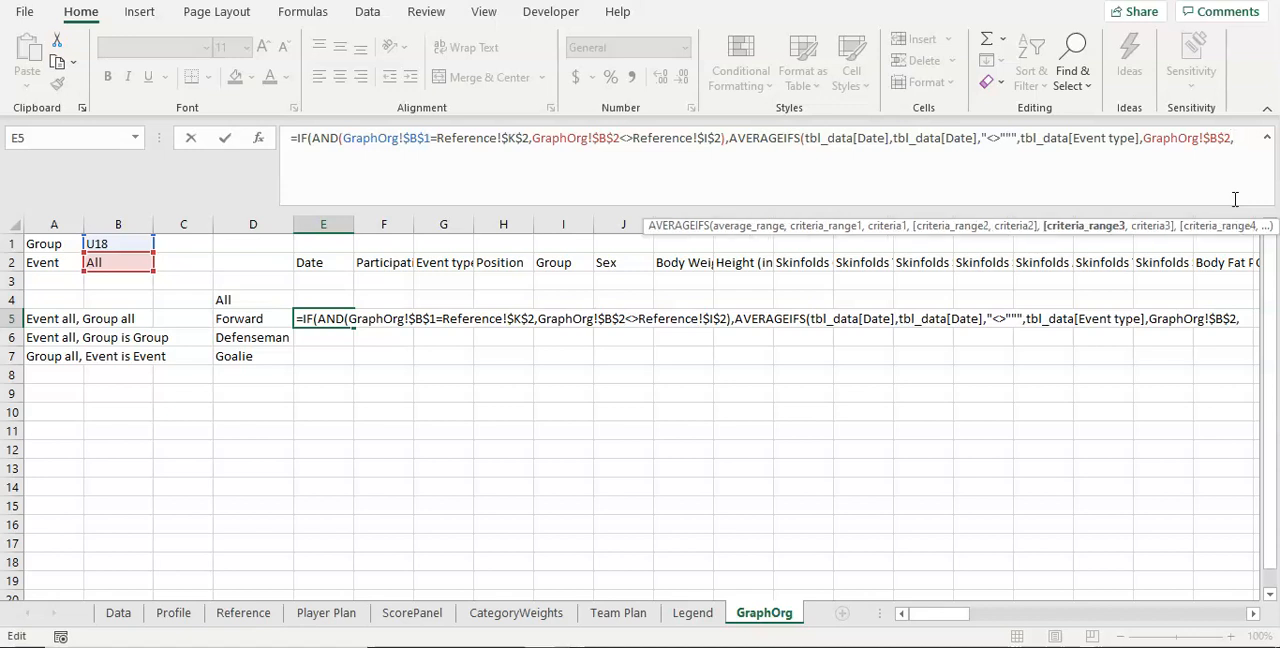
text(tbl)
Step: Add a third criteria pair matching tbl_data[Position] to GraphOrg!$D5, with only the column locked, and close the AVERAGEIFS
key(Tab)
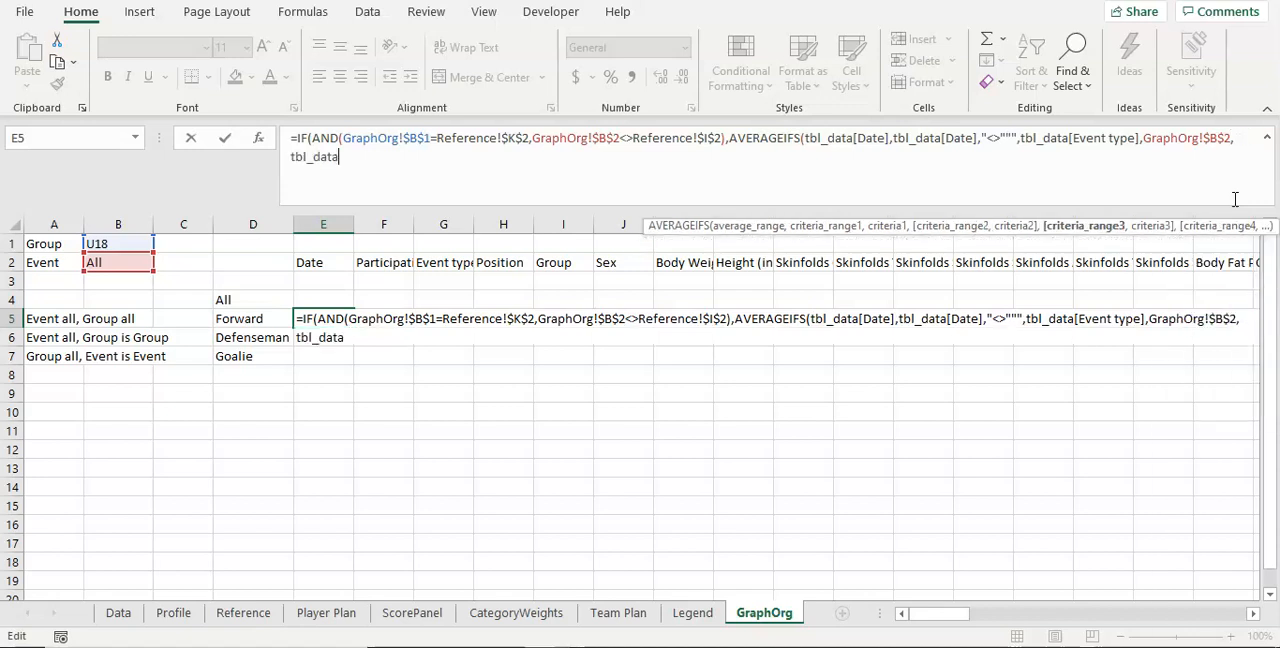
text([Posi)
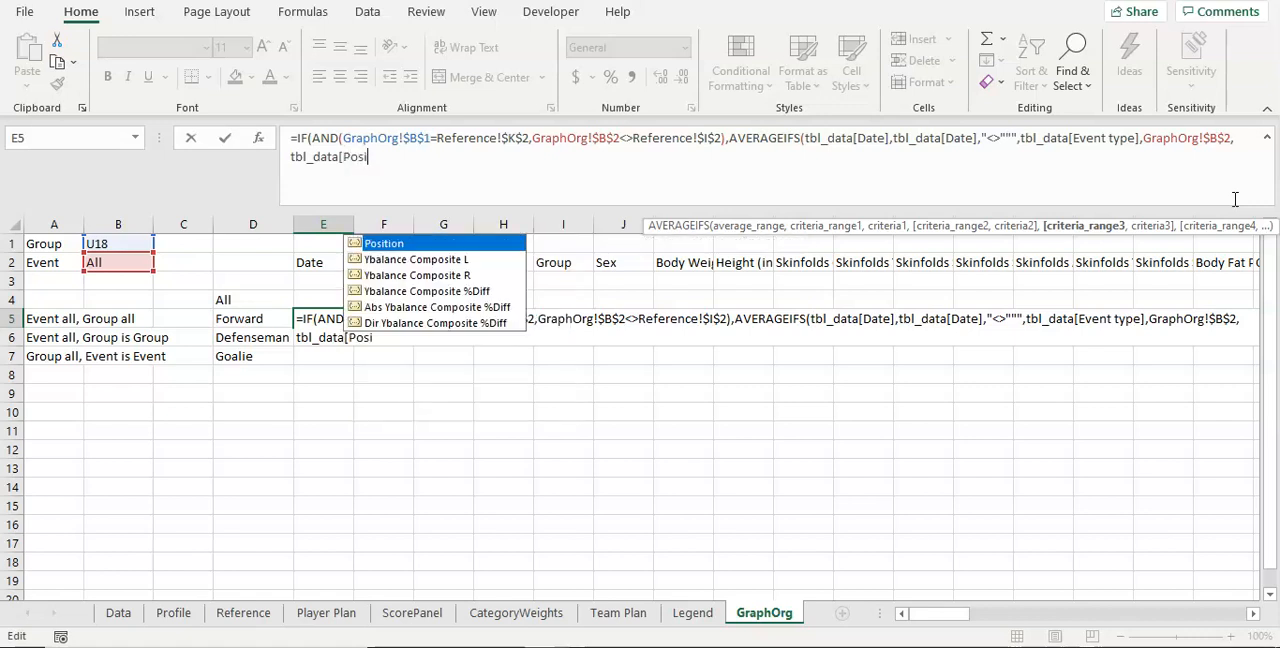
key(Tab)
text(],)
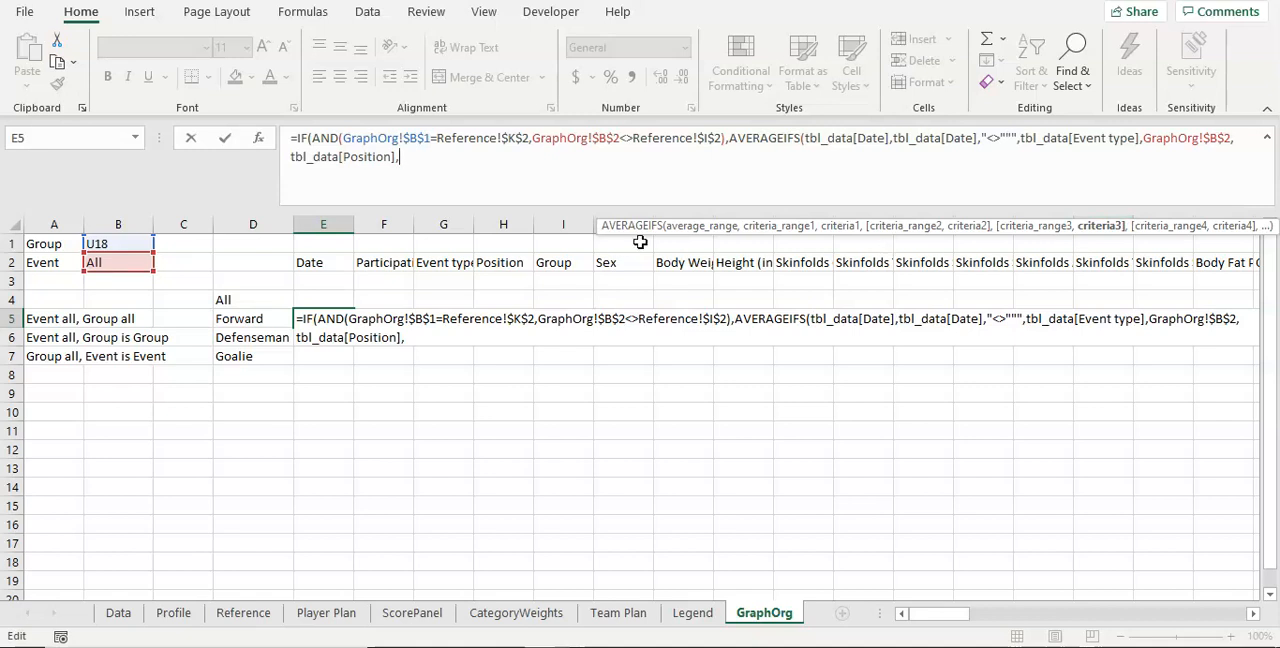
click(250, 319)
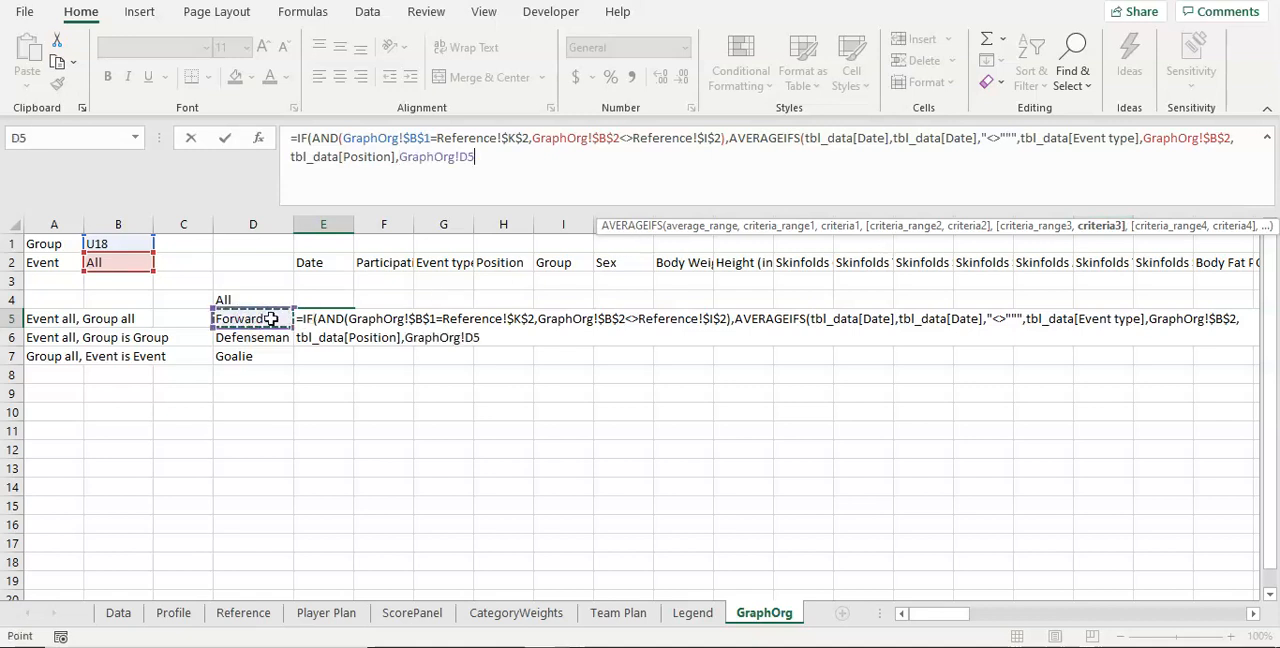
click(457, 157)
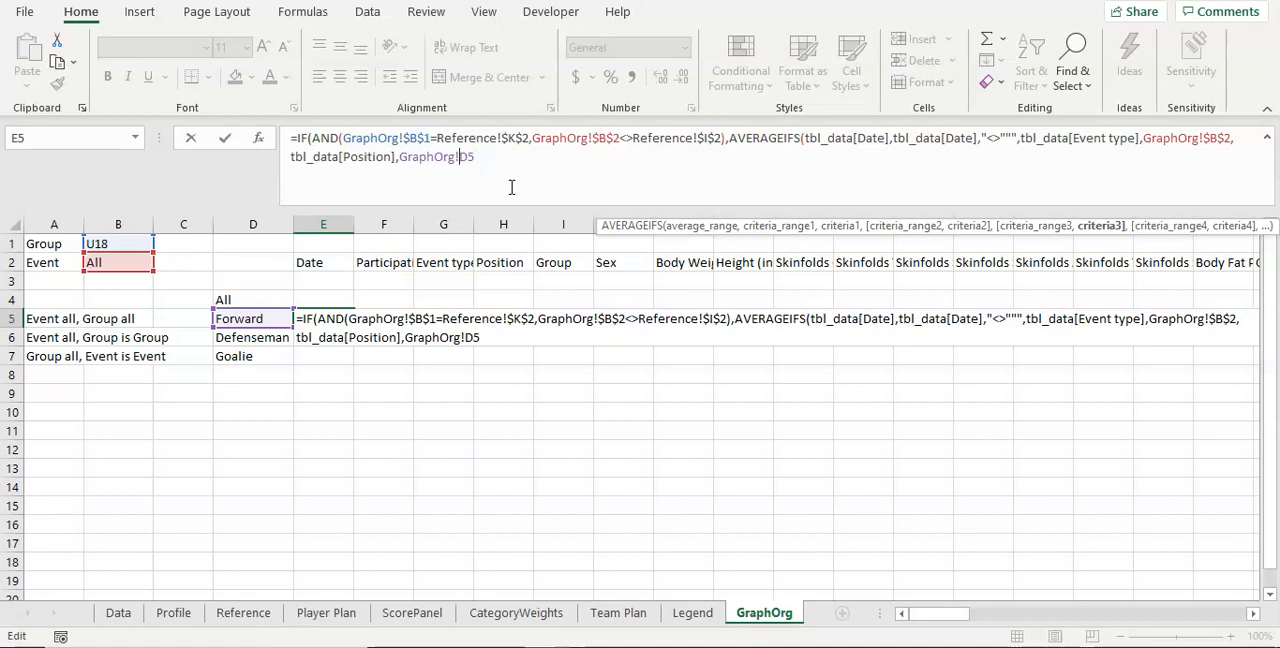
text($)
click(514, 166)
text())
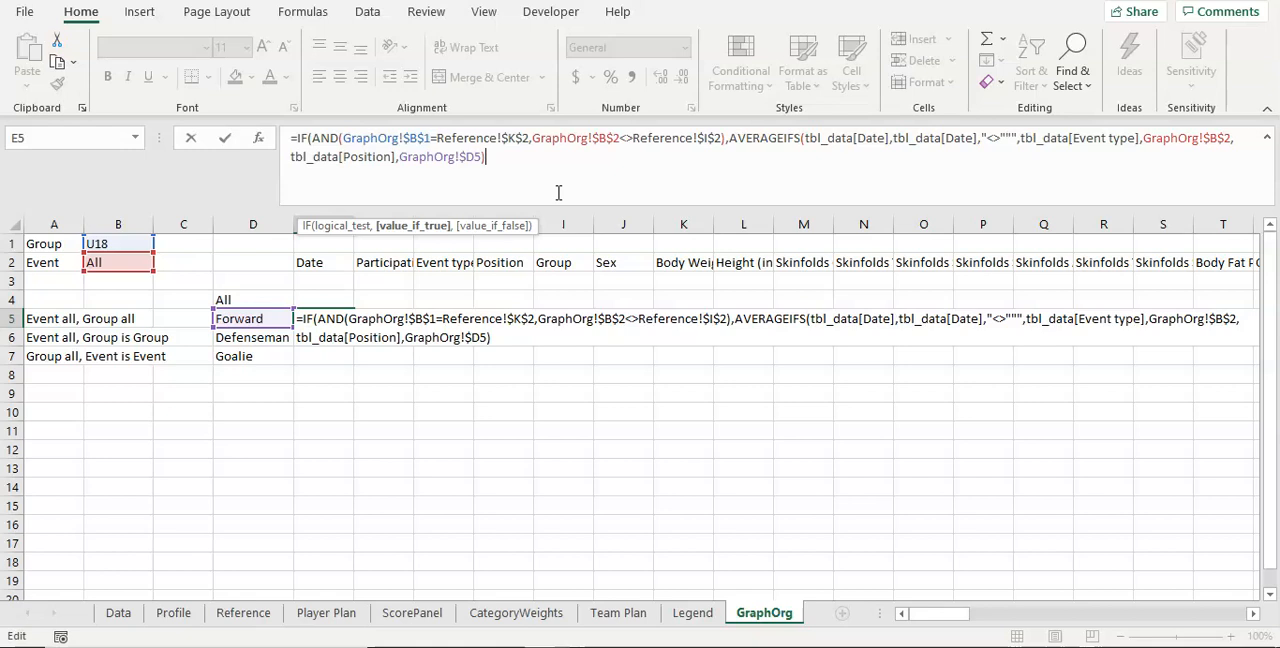
text())
Step: Close the IF, enter the formula in E5 and check its AND conditions against the Group and Event cells
key(Return)
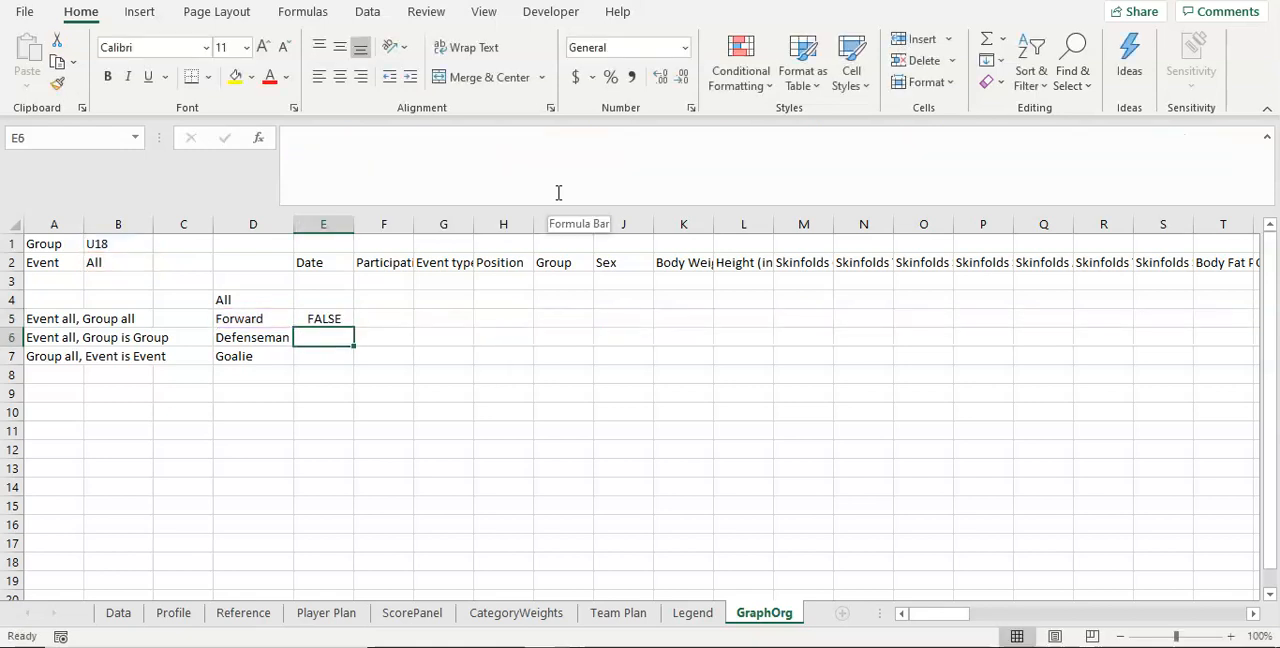
key(Up)
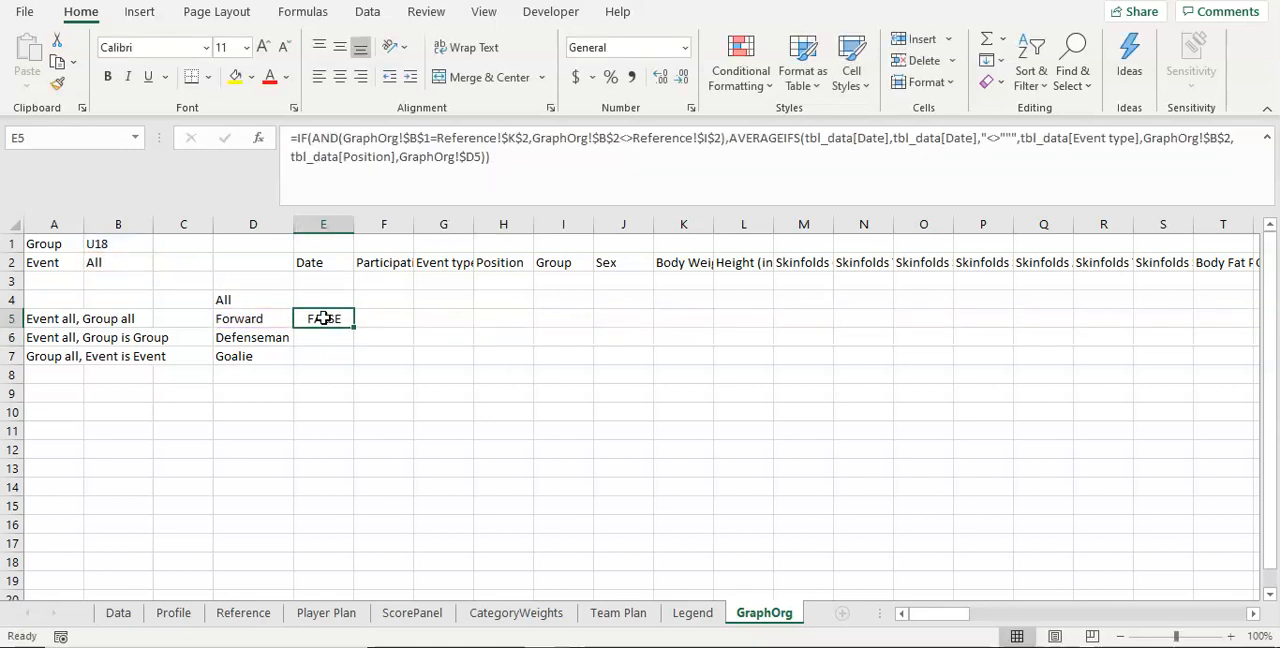
click(477, 138)
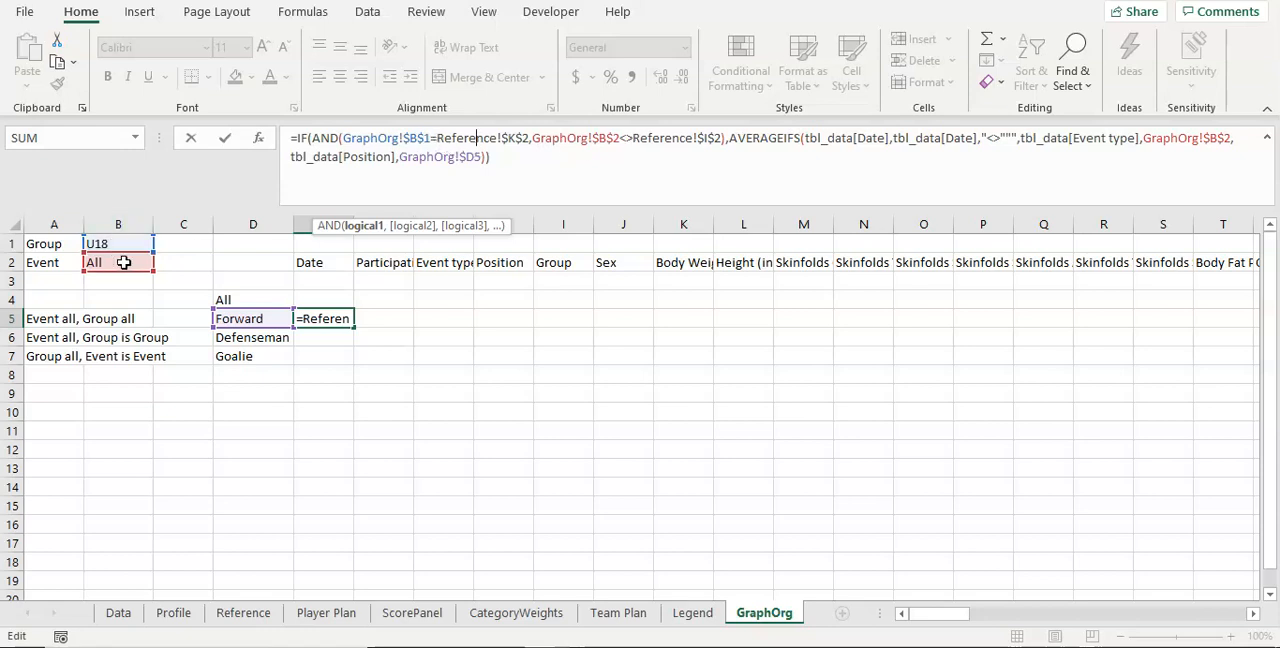
key(ctrl+Return)
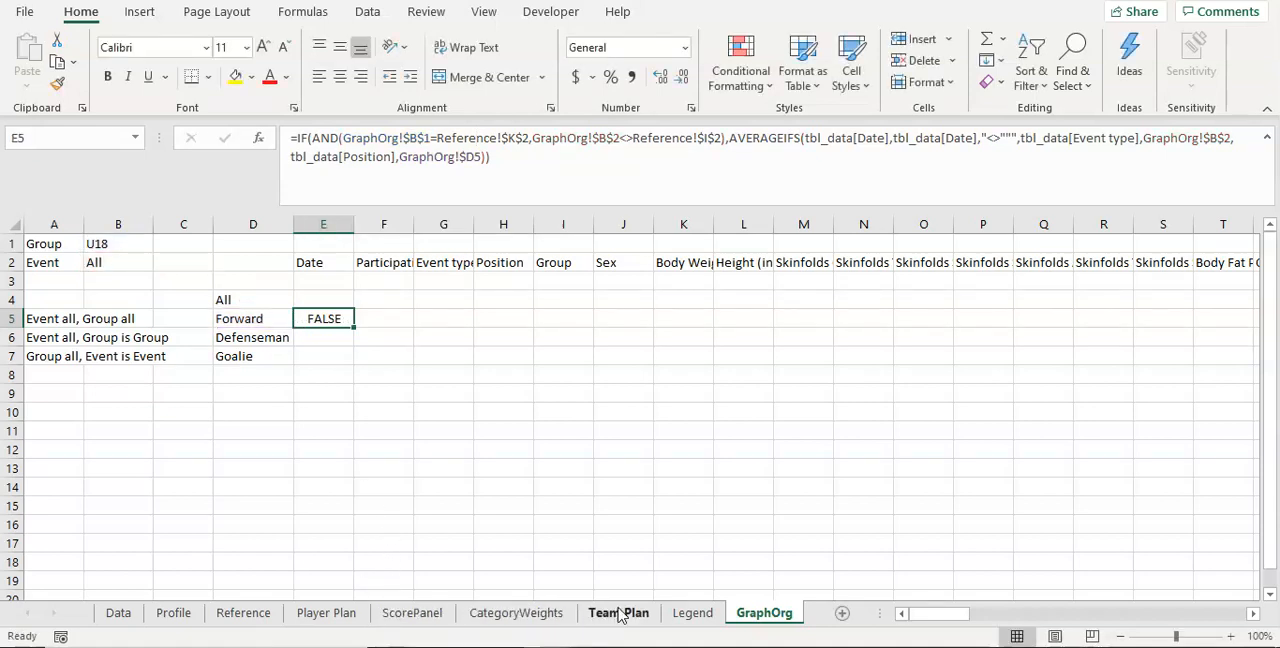
Step: Copy the event type Training Camp from D2 of the Data sheet into the Event selector C6 on Team Plan
click(122, 614)
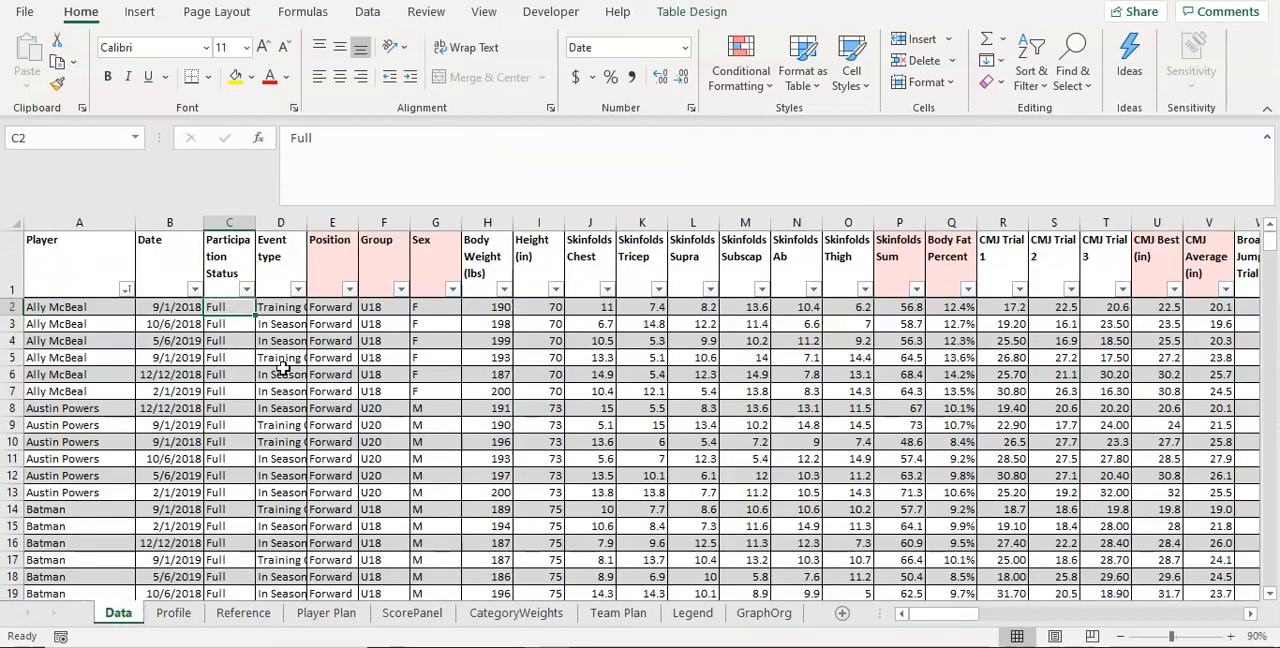
click(280, 307)
drag(376, 138, 214, 136)
key(ctrl+c)
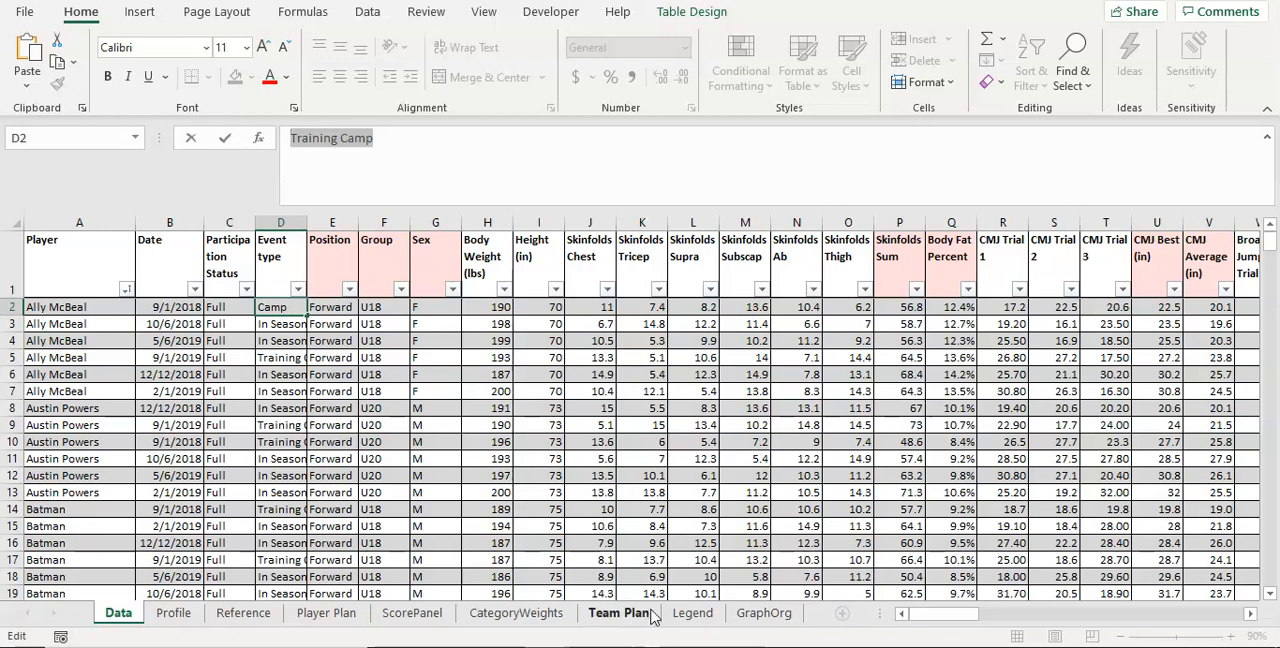
click(655, 614)
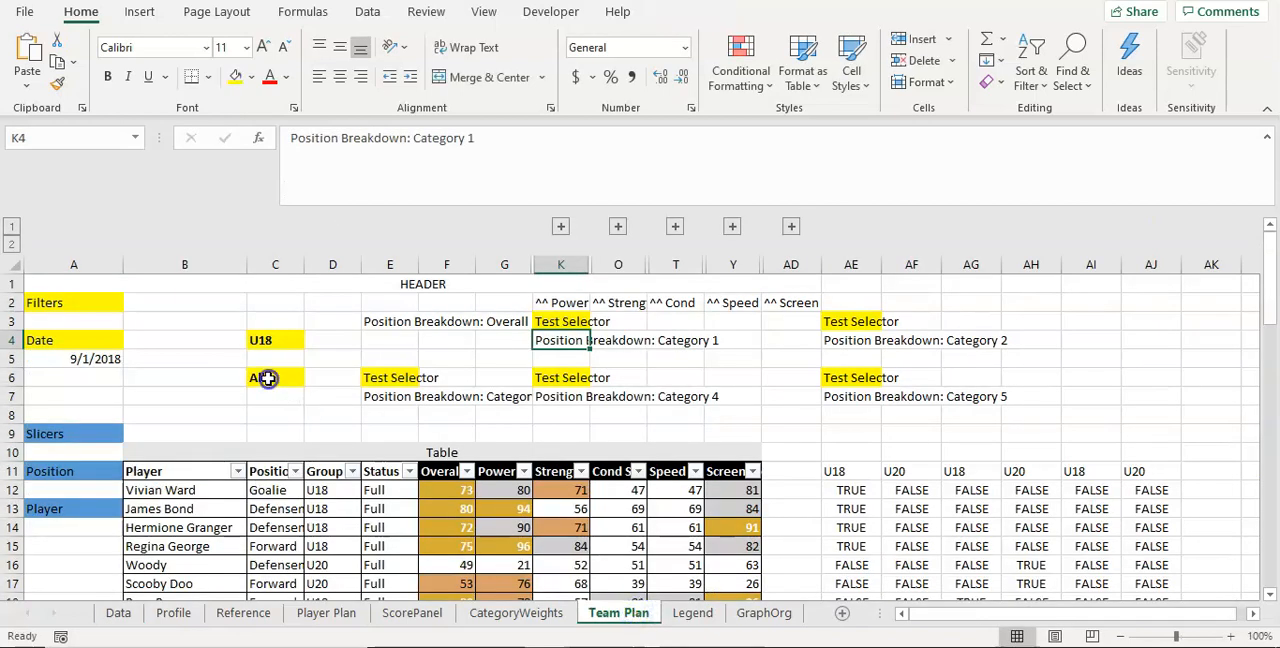
click(267, 377)
key(ctrl+v)
Step: Set the Group selector C4 on Team Plan to All and check the E5 formula on GraphOrg
click(282, 342)
text(Al)
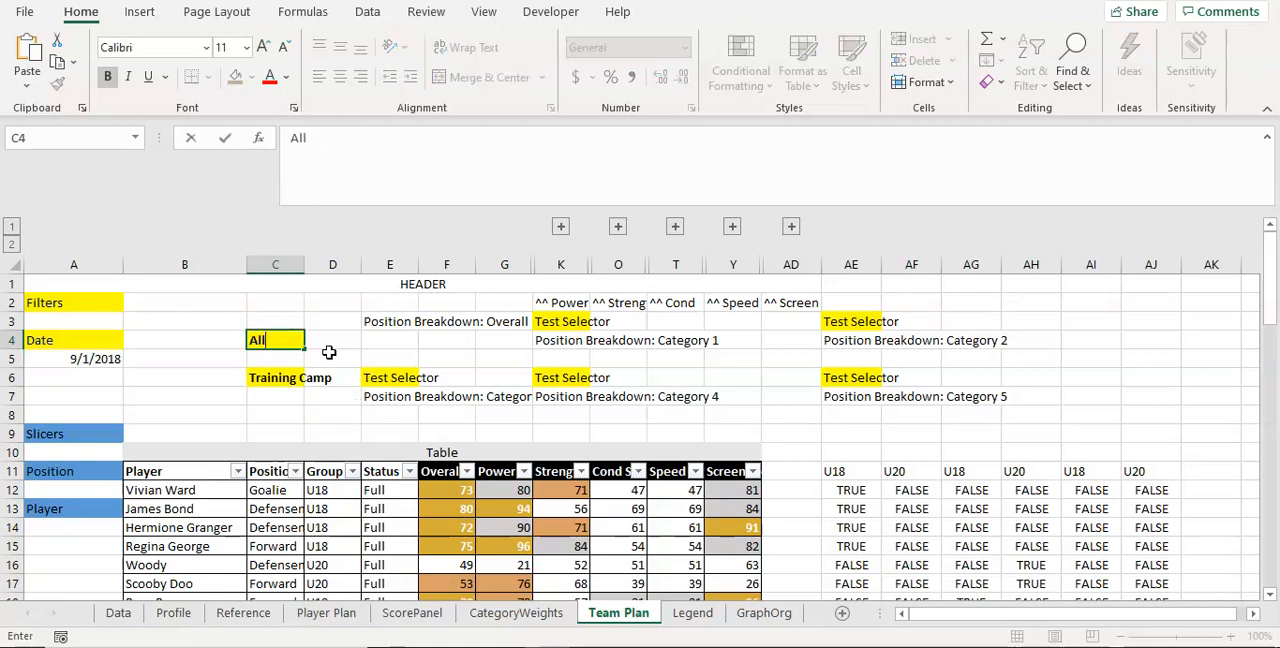
key(Return)
click(279, 337)
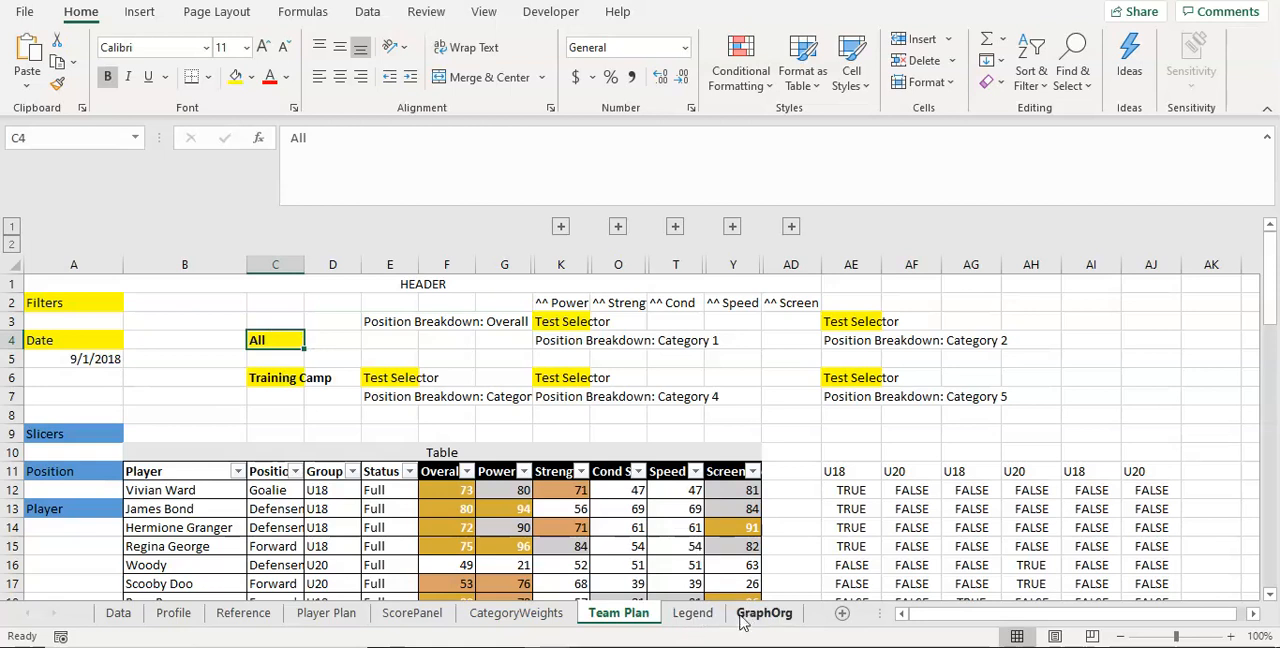
click(760, 613)
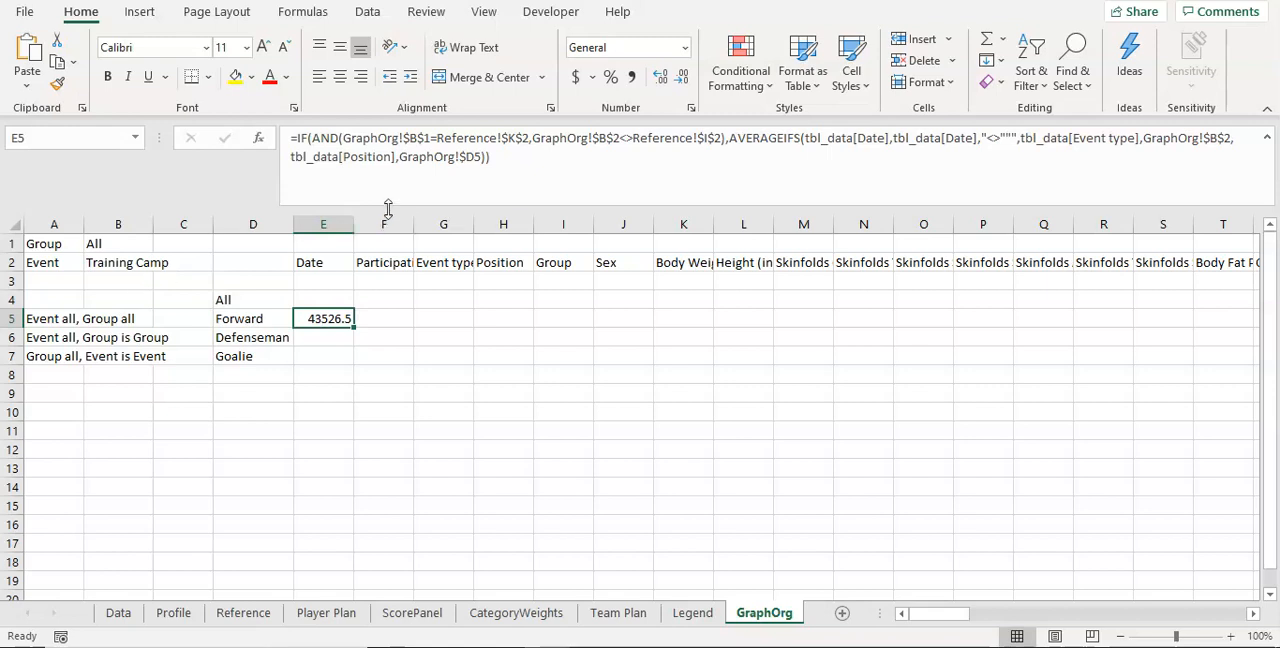
click(539, 149)
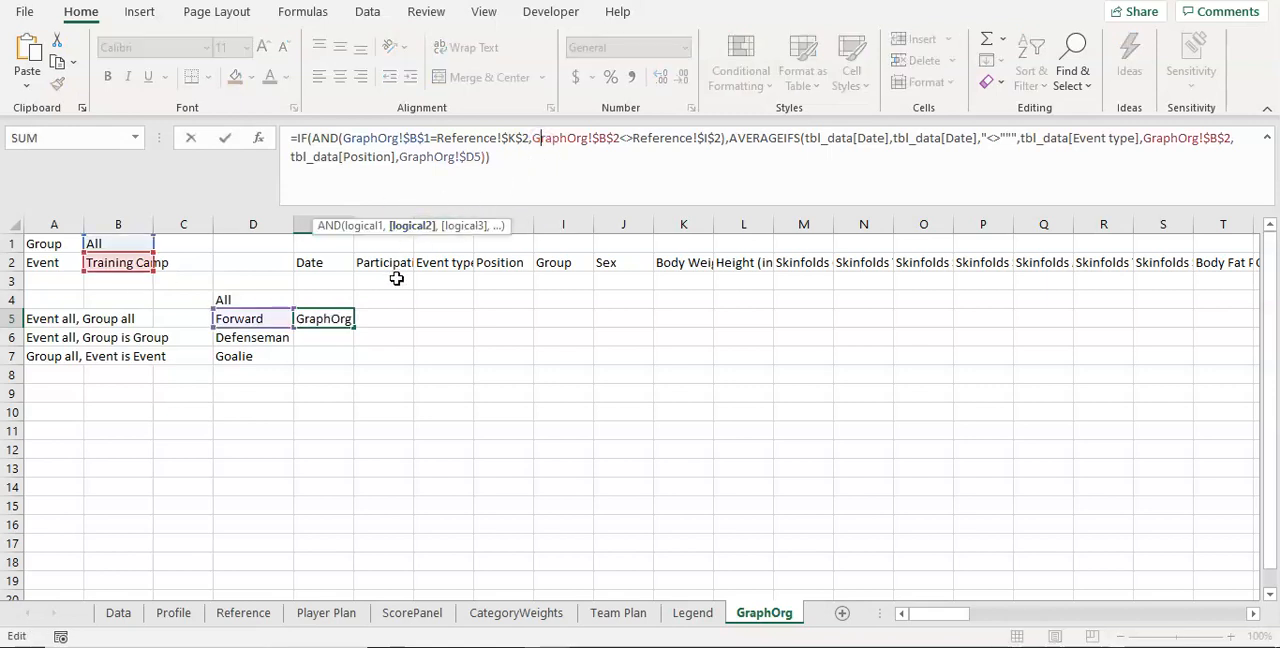
key(ctrl+Return)
Step: Try filling the E5 formula across to N5, inspect the table references in F5 and undo the fill
drag(352, 325, 903, 332)
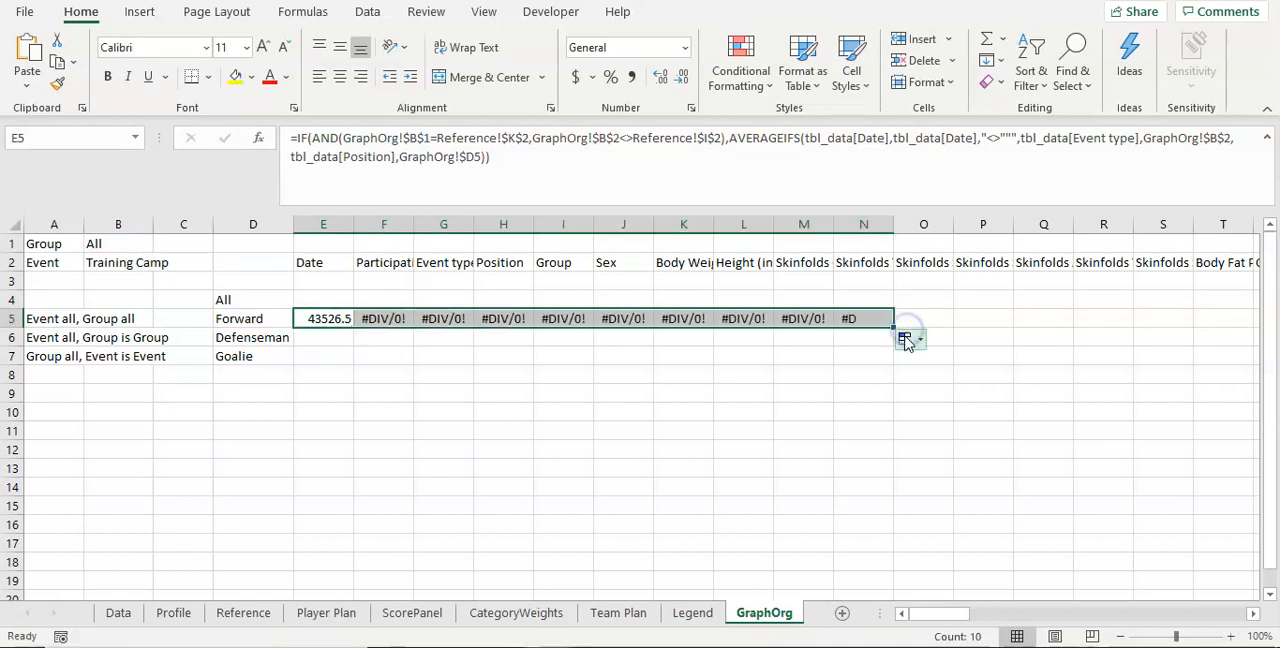
click(385, 328)
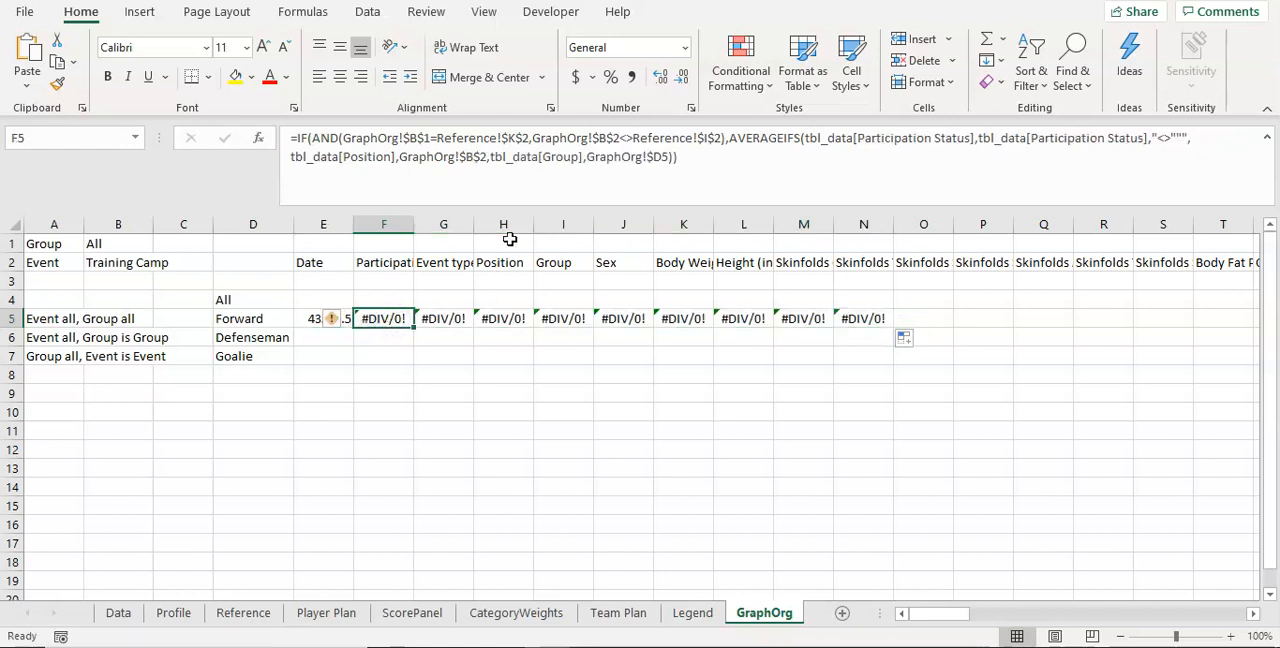
click(575, 160)
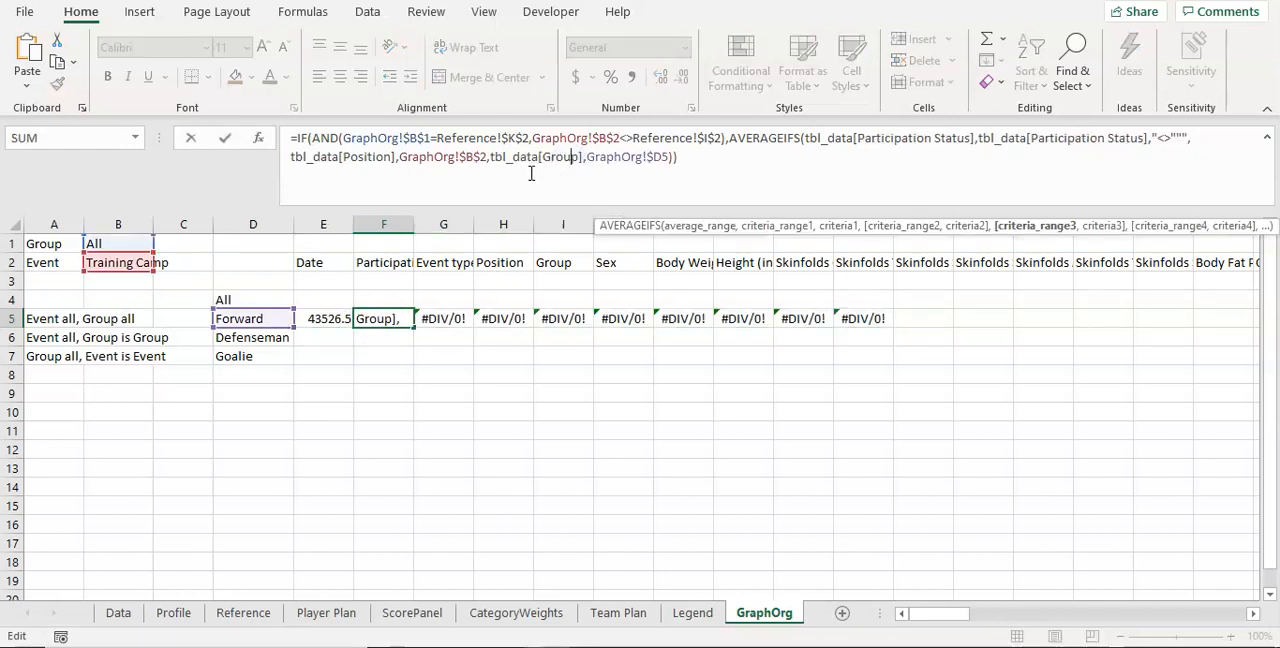
key(Escape)
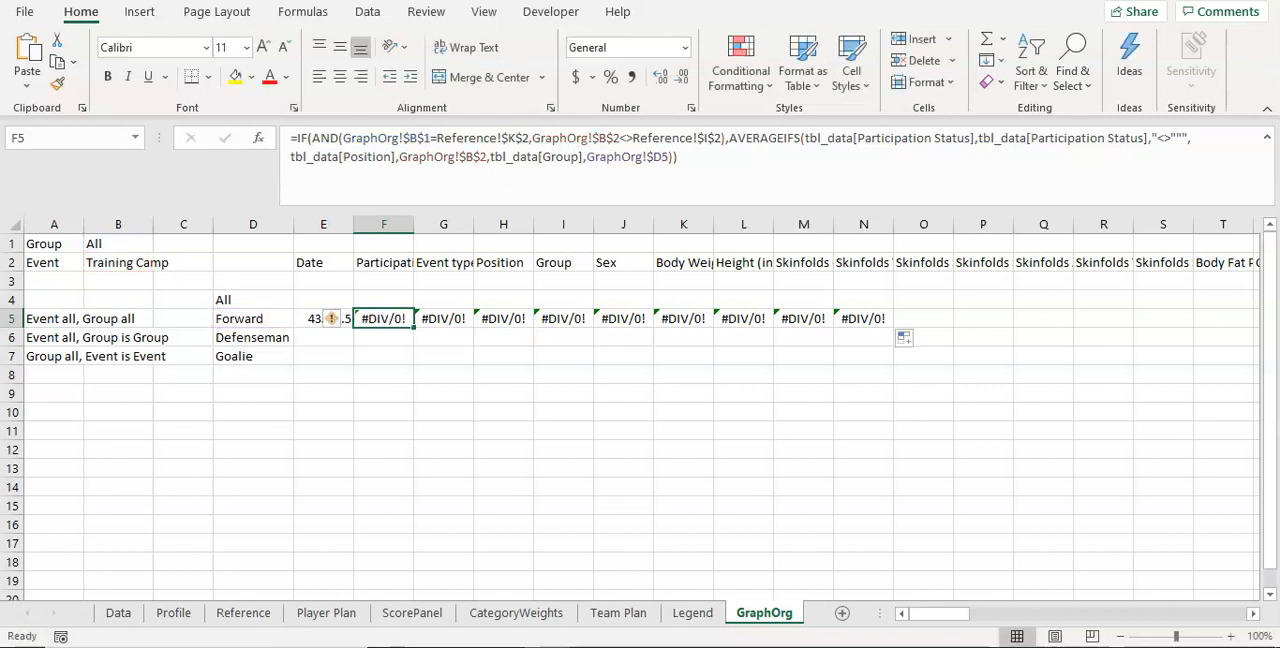
key(ctrl+z)
Step: Examine the Date and Event type table references inside the AVERAGEIFS part of the E5 formula
click(472, 162)
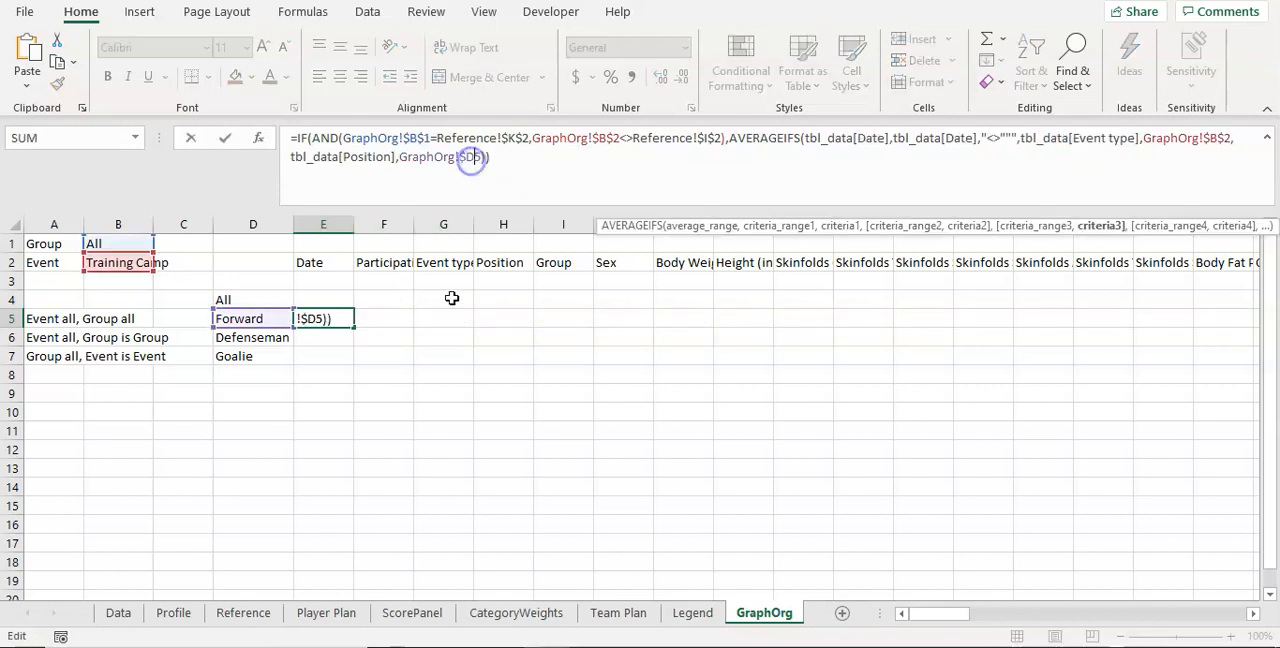
key(Escape)
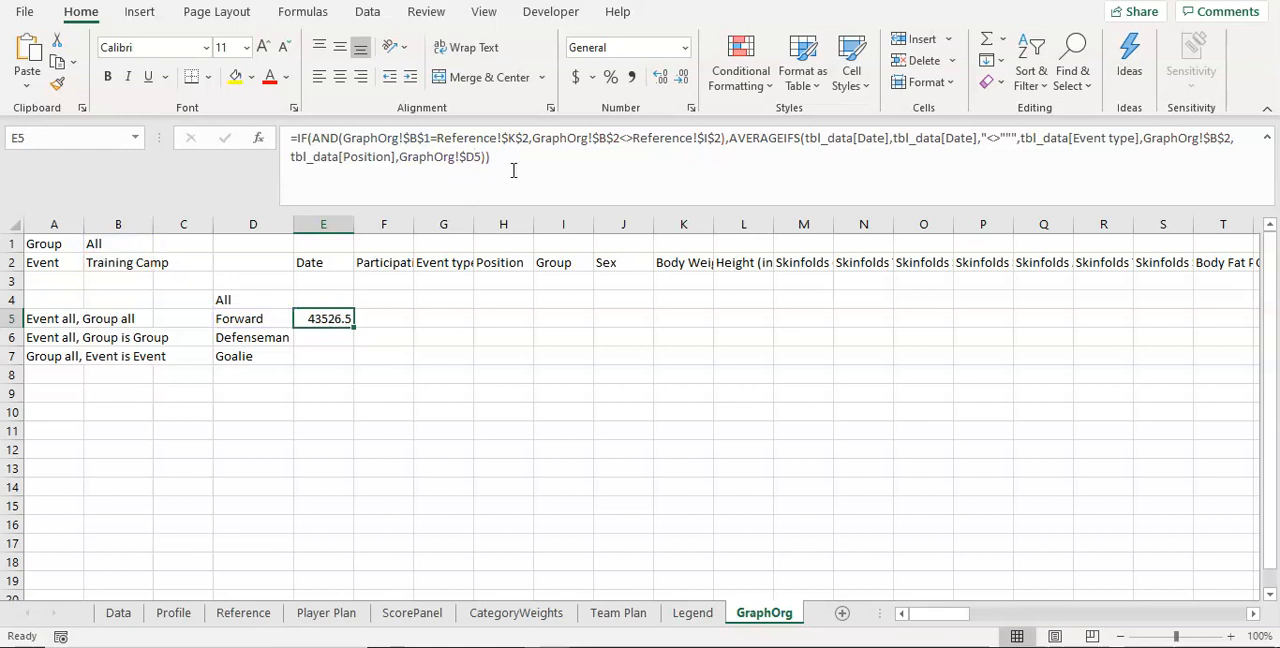
click(747, 150)
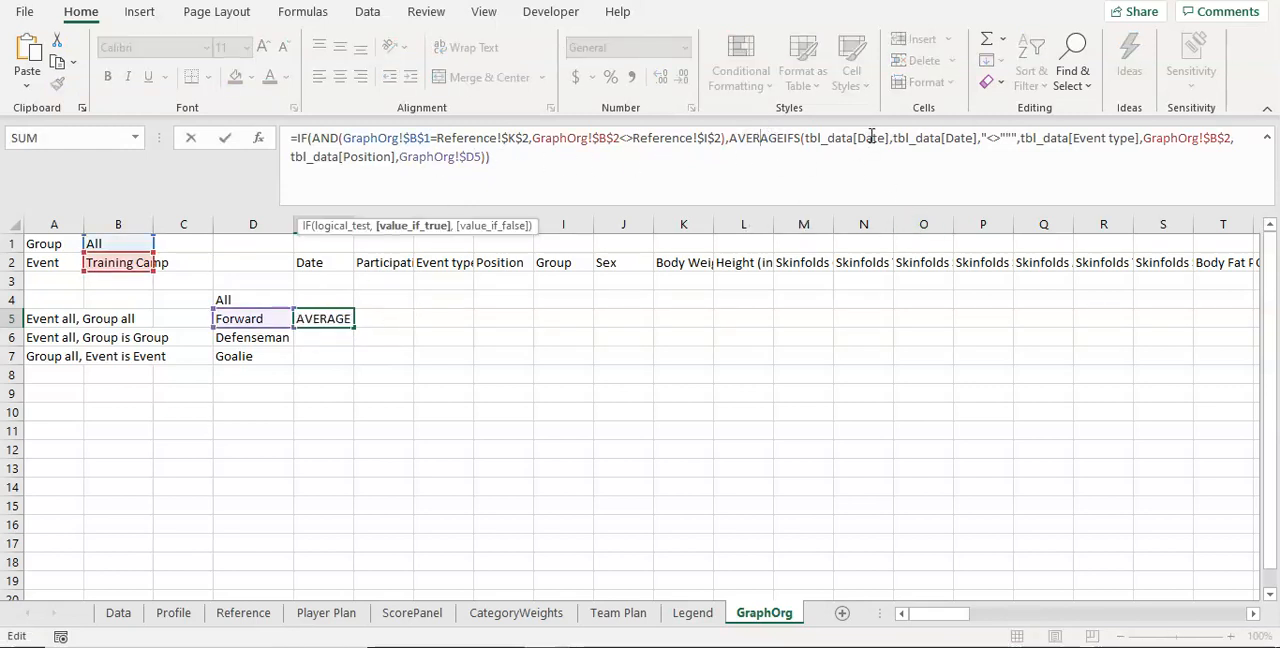
click(871, 137)
click(968, 137)
click(871, 137)
click(948, 137)
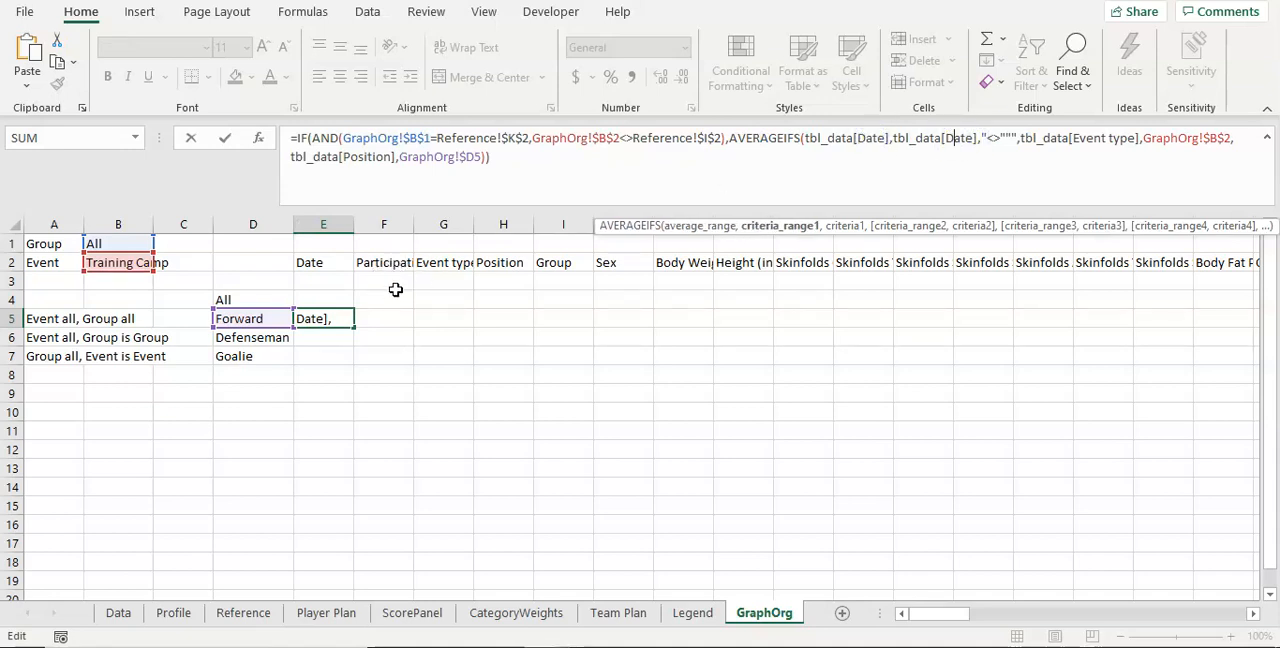
click(1140, 138)
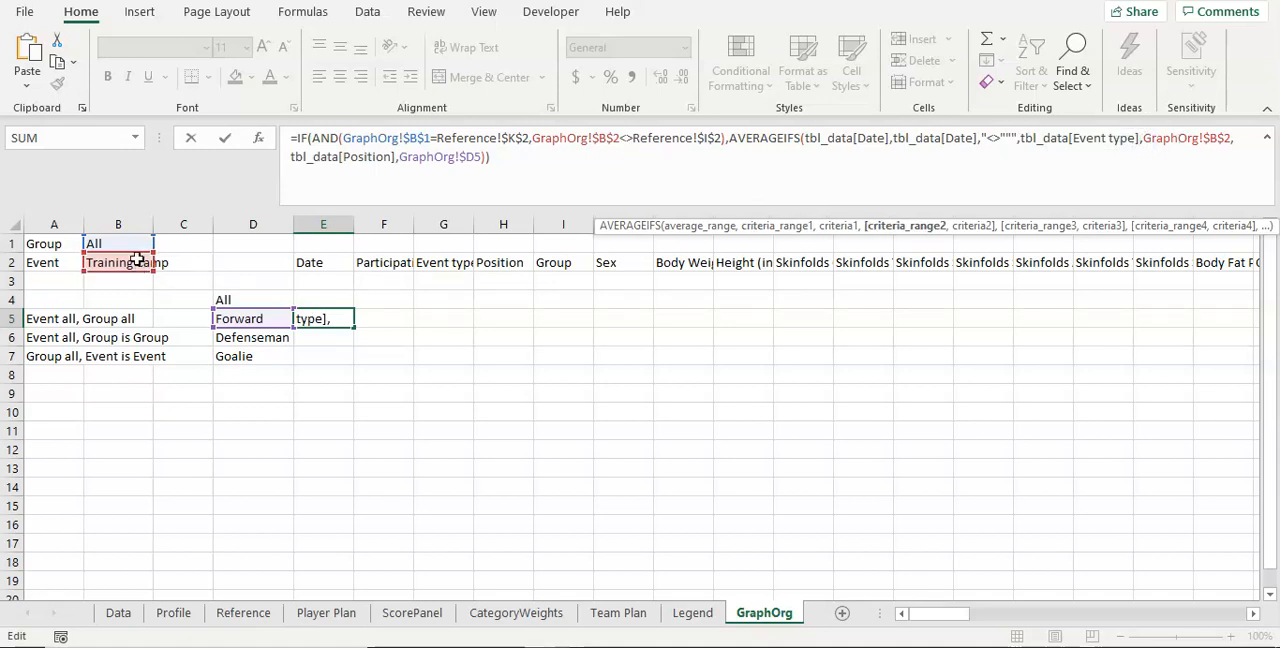
Step: Fill the E5 formula into F5 and check which table columns its average range and criteria ranges reference
key(ctrl+Return)
drag(357, 328, 415, 333)
click(385, 318)
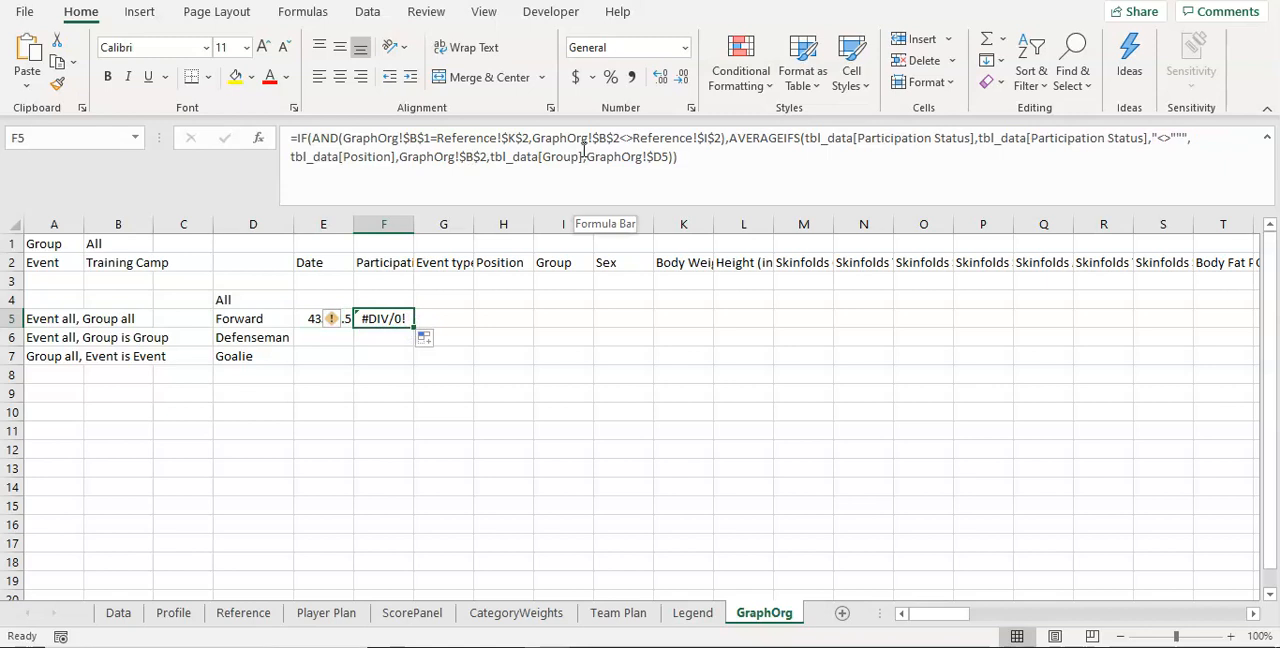
click(916, 137)
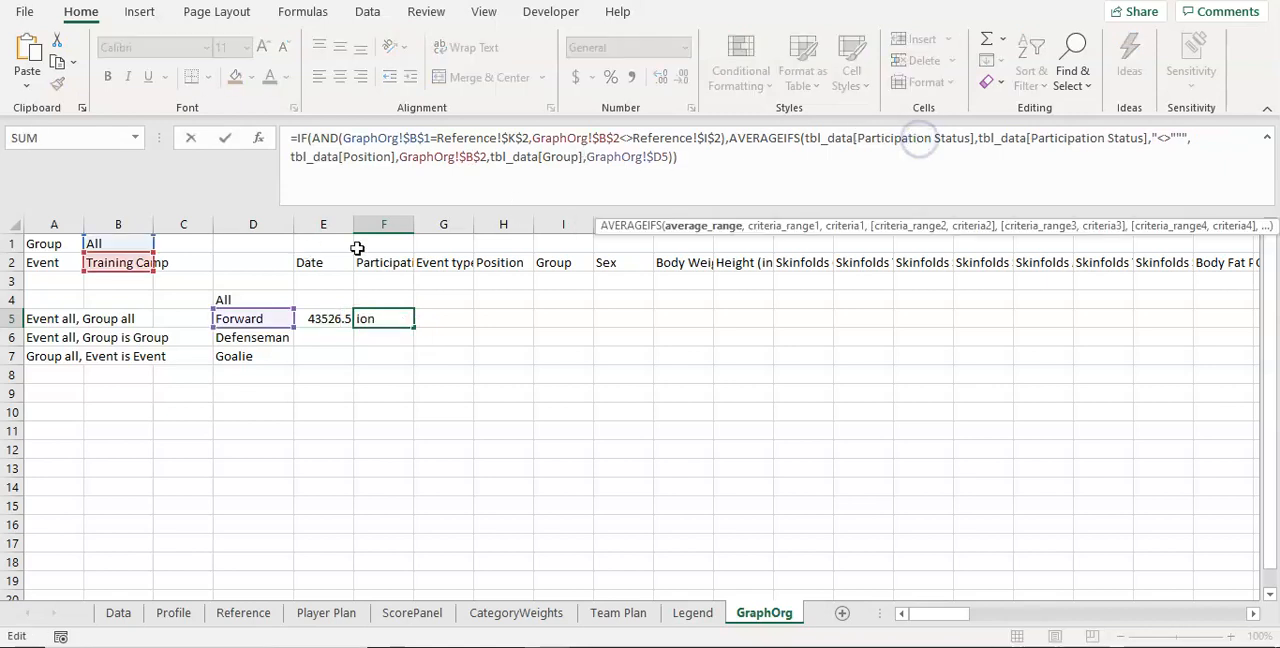
click(1068, 138)
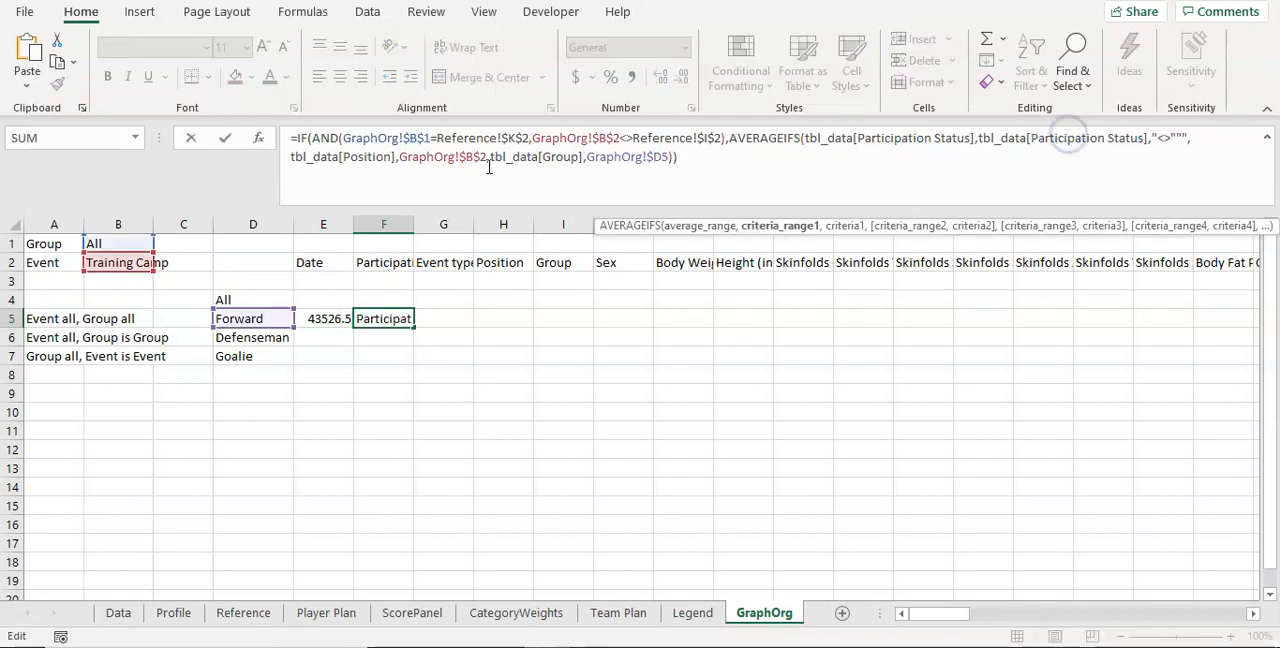
click(362, 160)
click(460, 157)
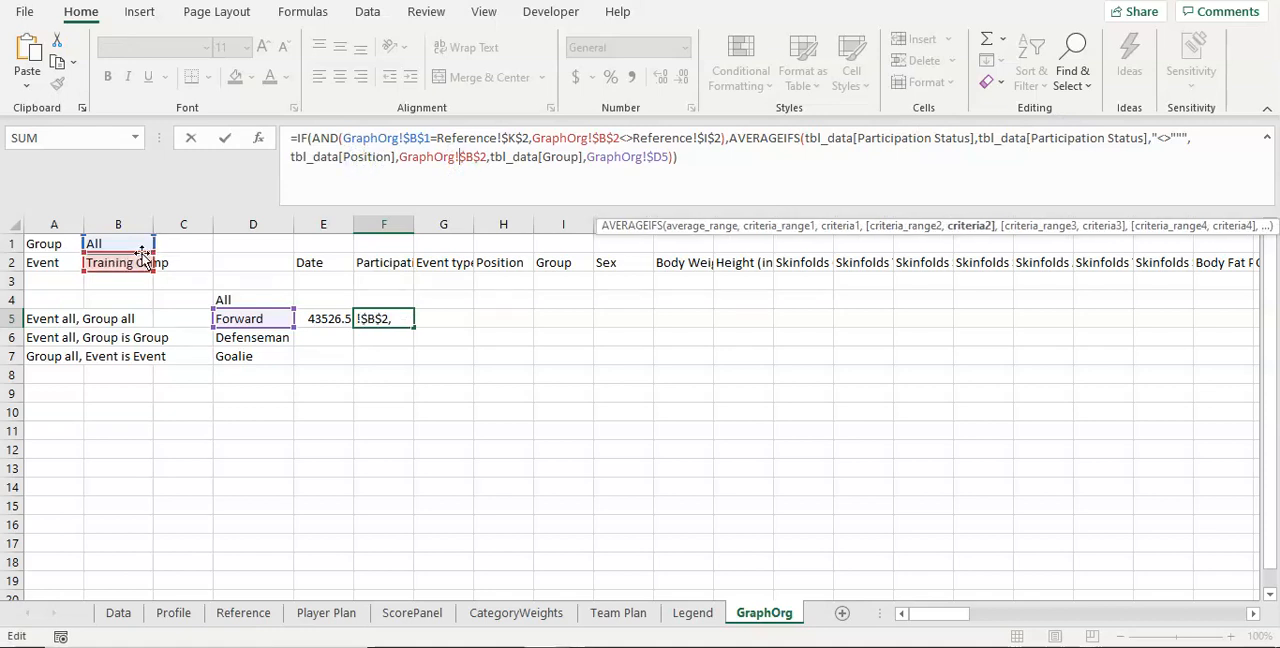
click(616, 157)
click(564, 158)
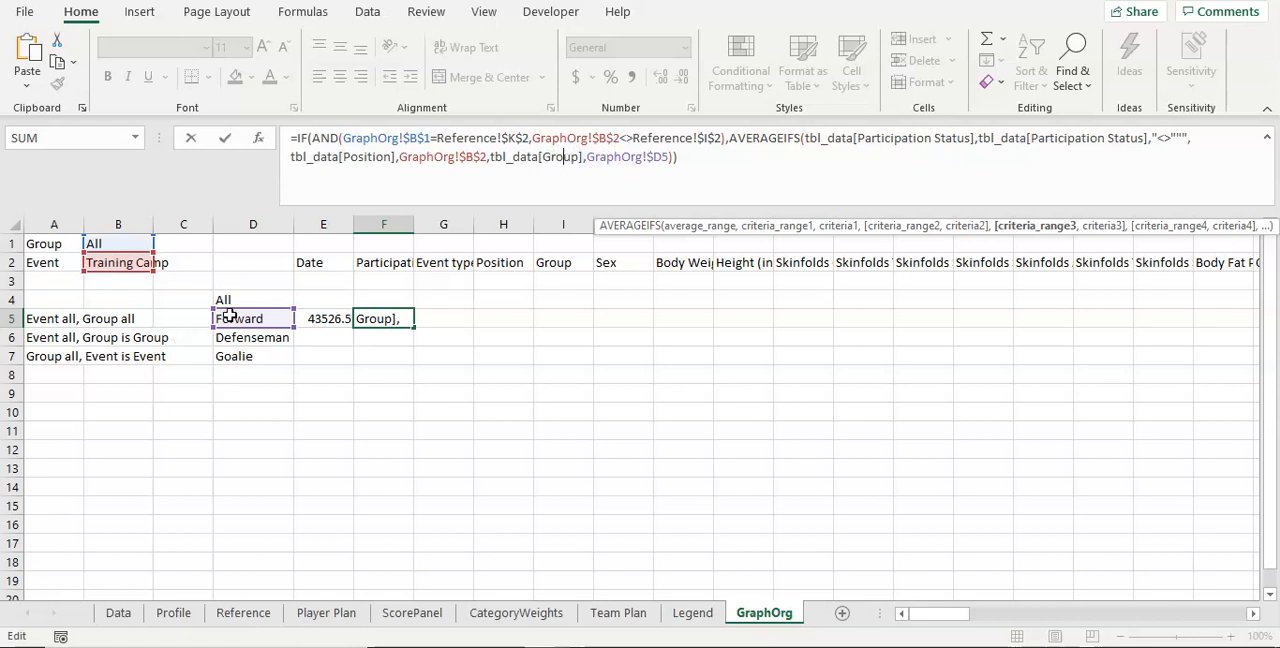
Step: Lock the Event type criteria range in the E5 formula as tbl_data[[Event type]:[Event type]]
click(323, 319)
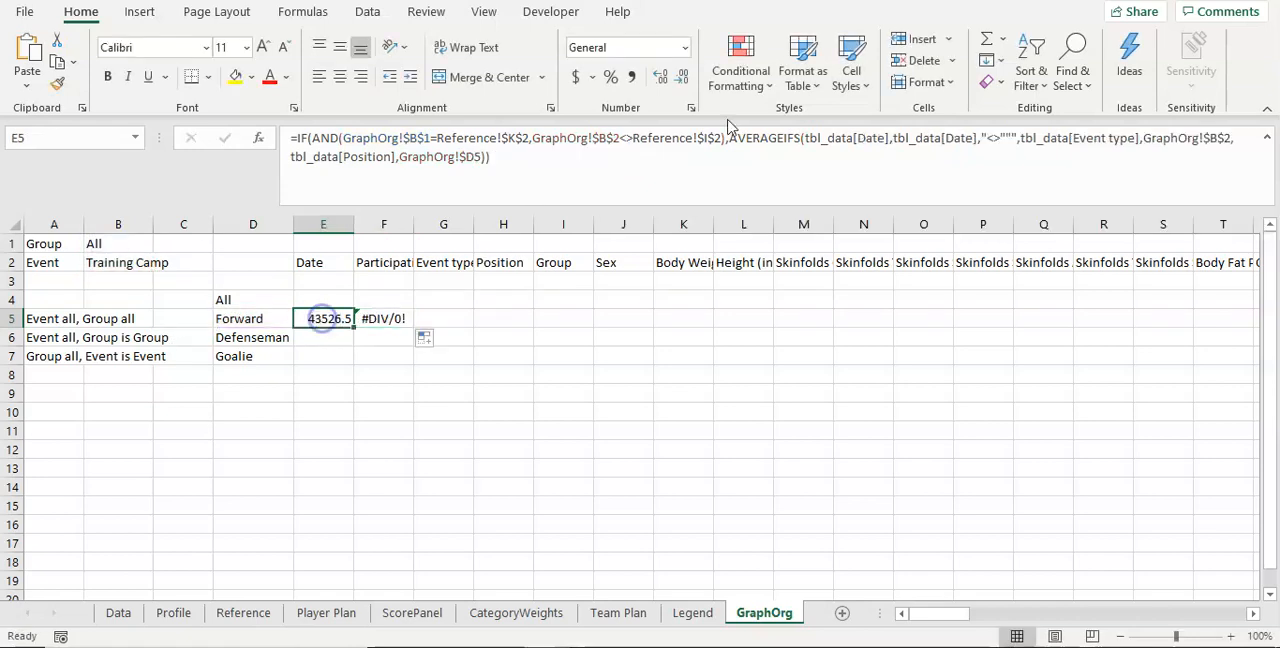
click(1139, 139)
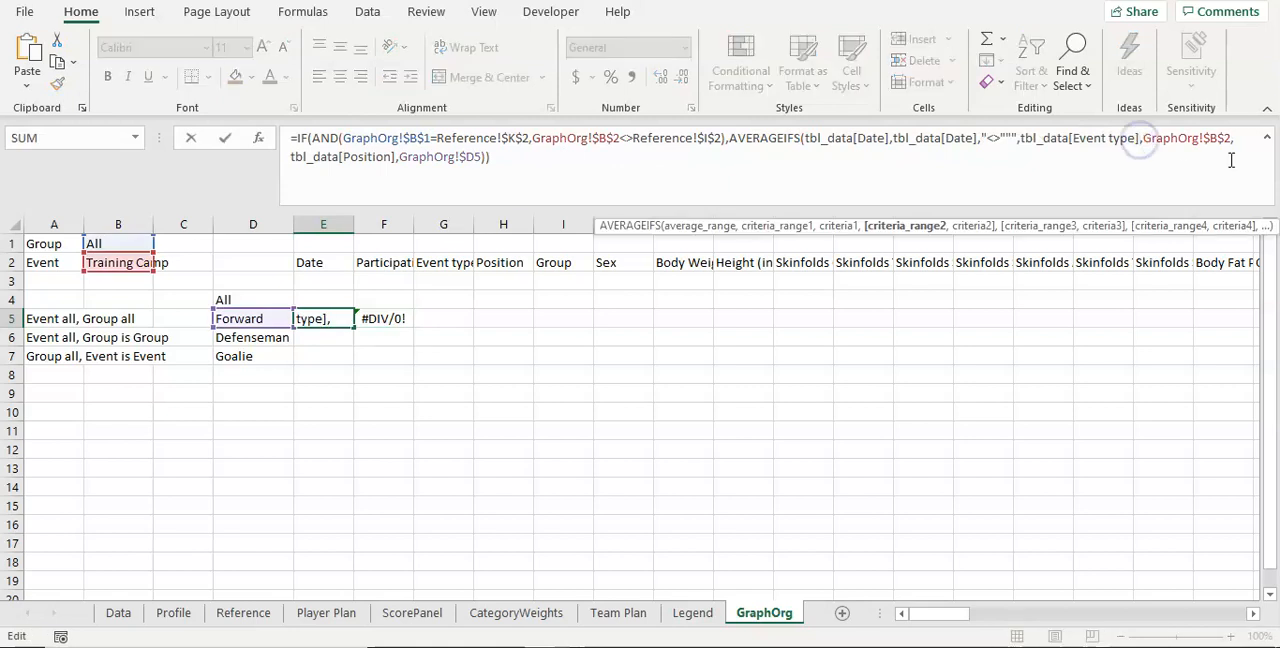
text(:)
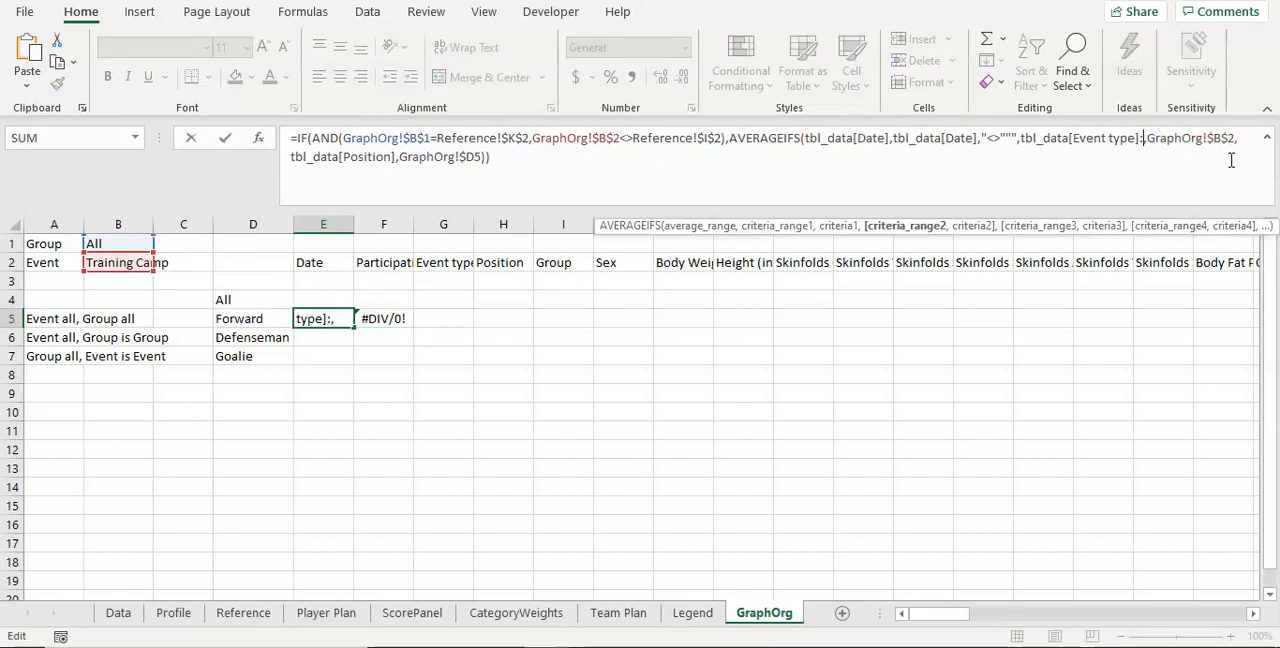
text([Event type)
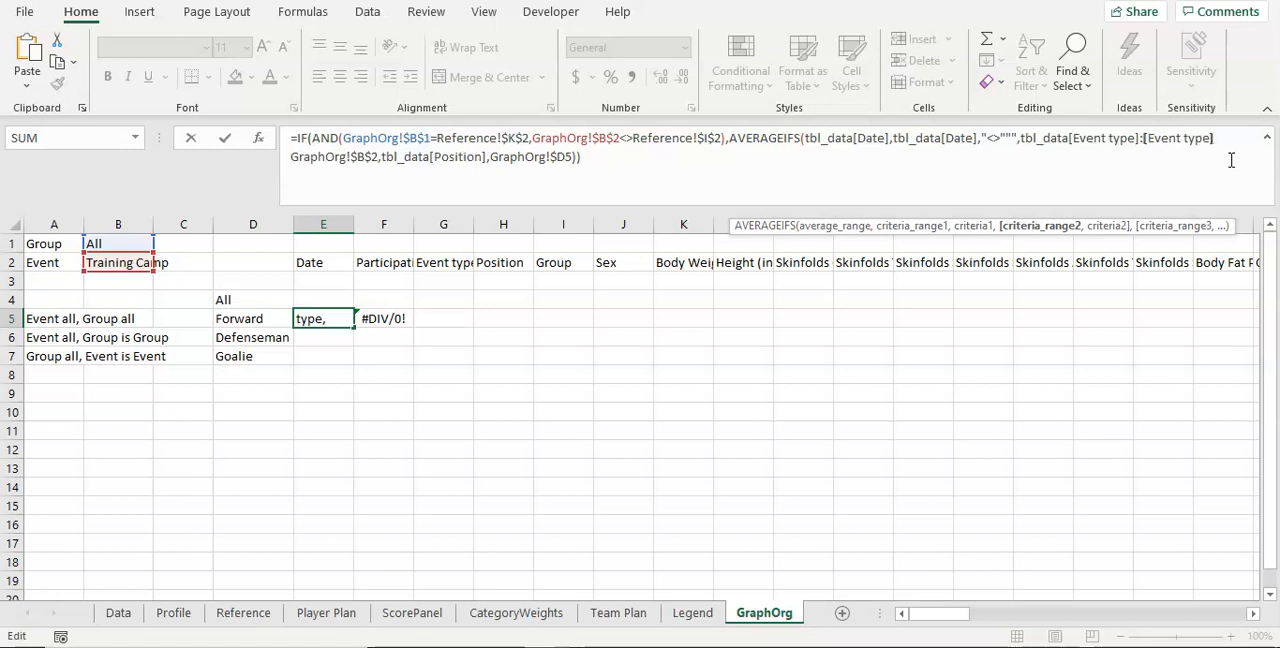
text(]],)
click(1075, 138)
text([)
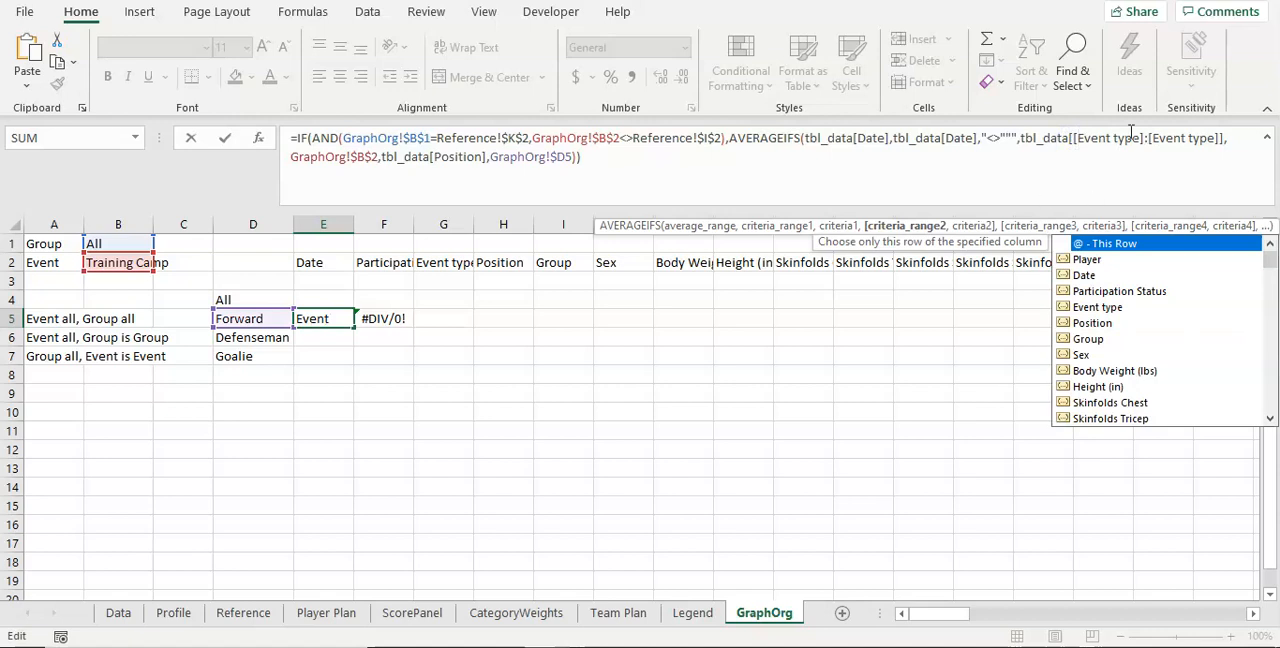
click(1143, 139)
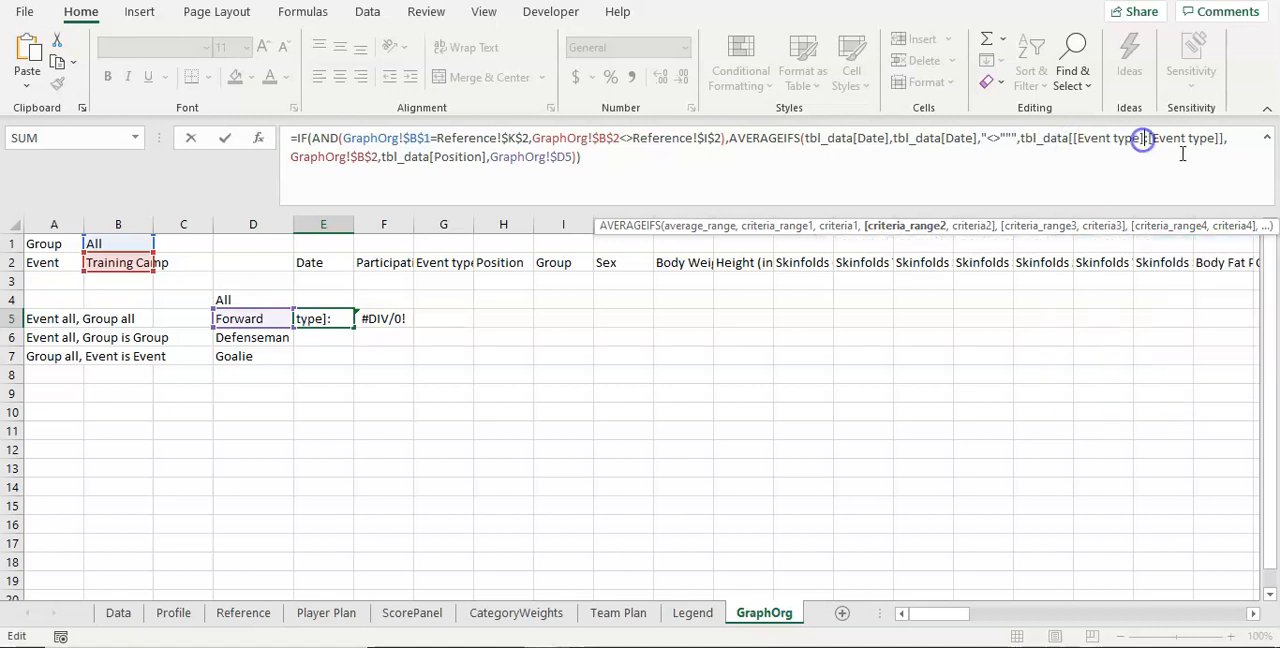
Step: Lock the Position criteria range in the E5 formula as tbl_data[[Position]:[Position]] and enter the formula
click(434, 160)
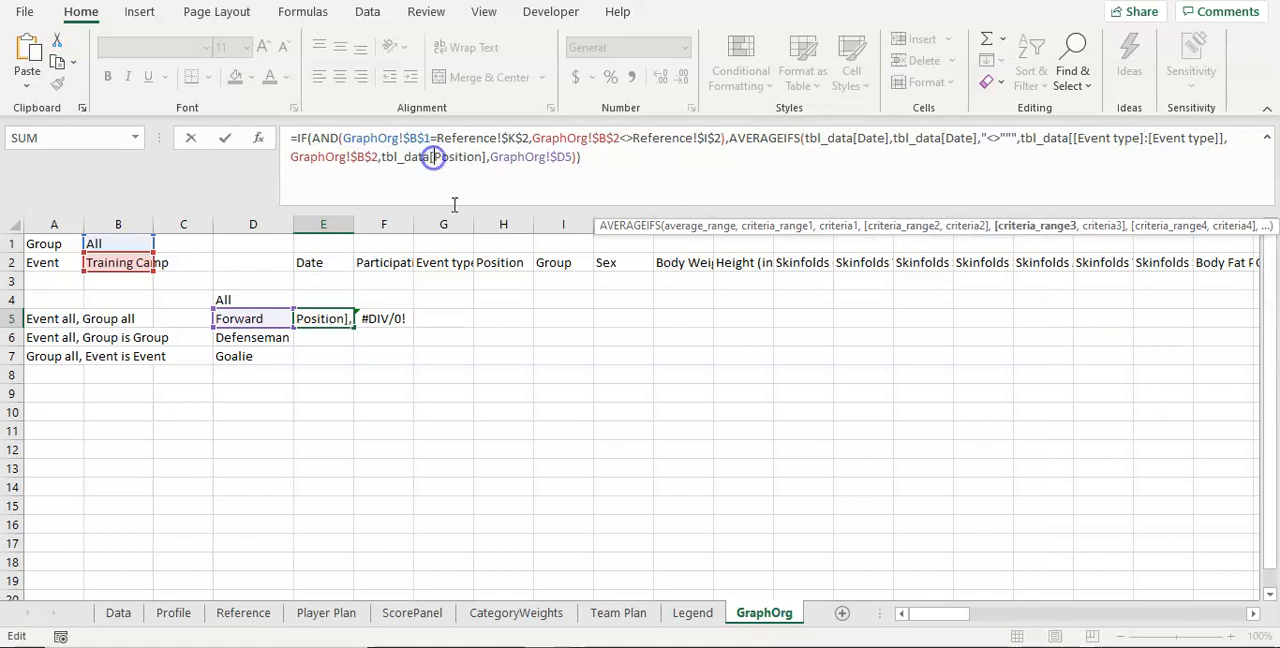
text([)
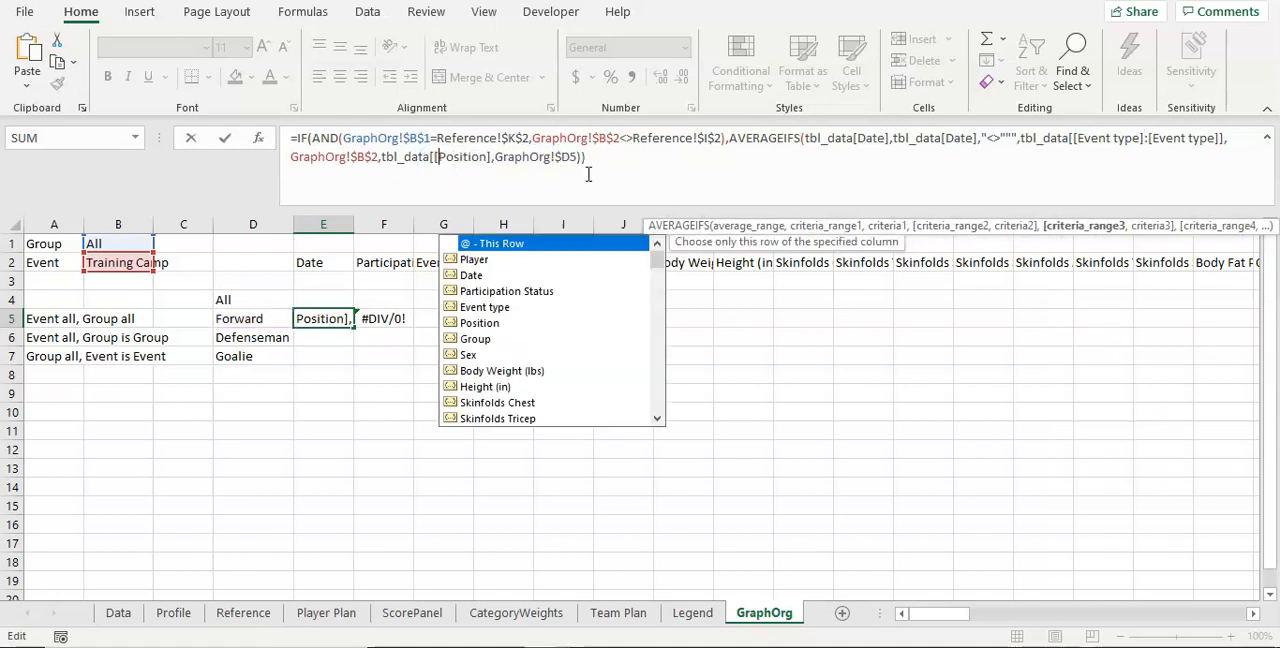
click(492, 155)
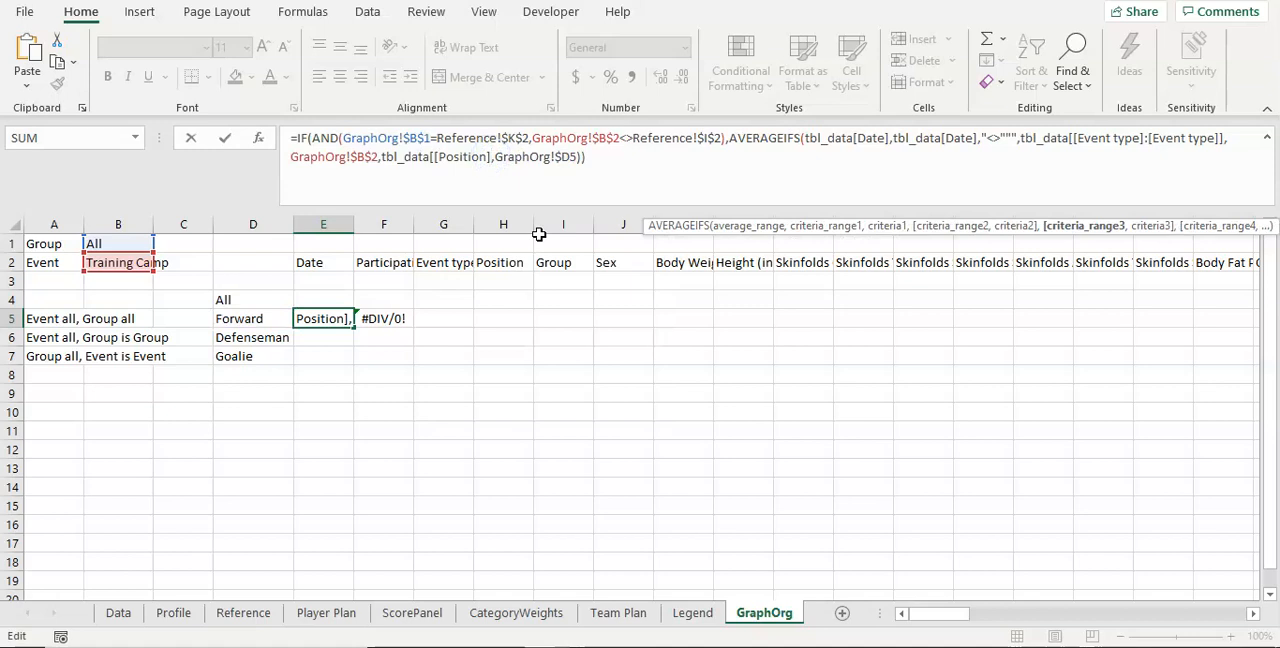
text(]:)
text([Pos)
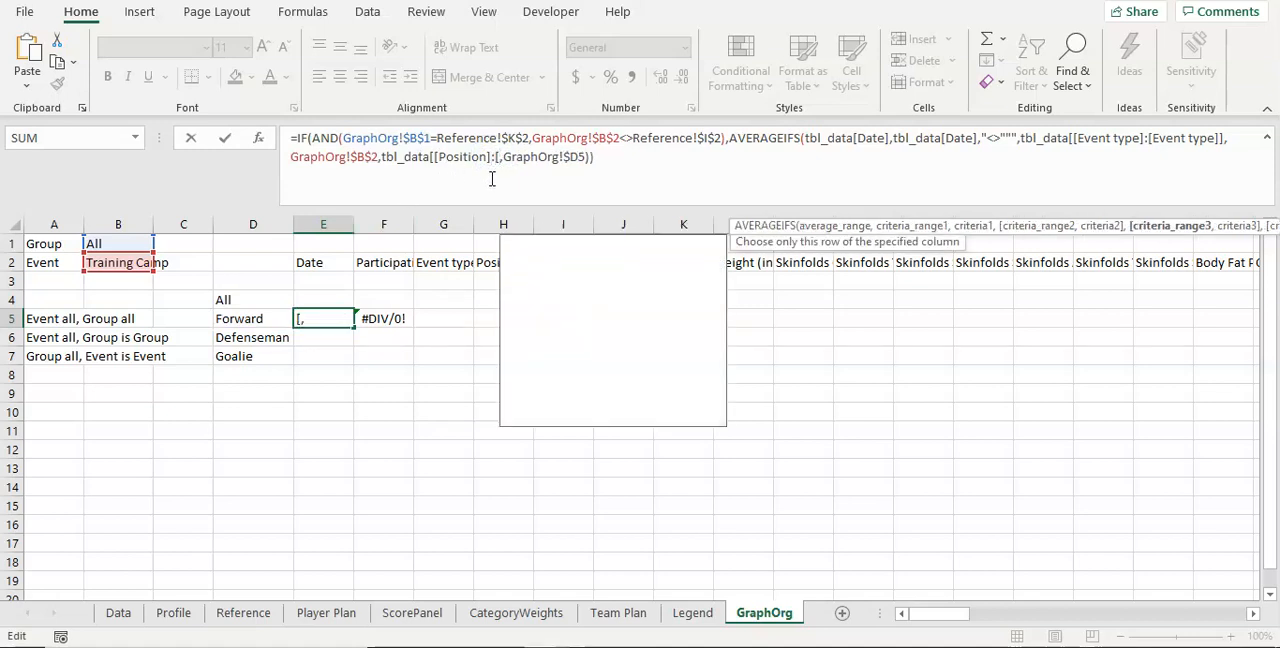
key(Tab)
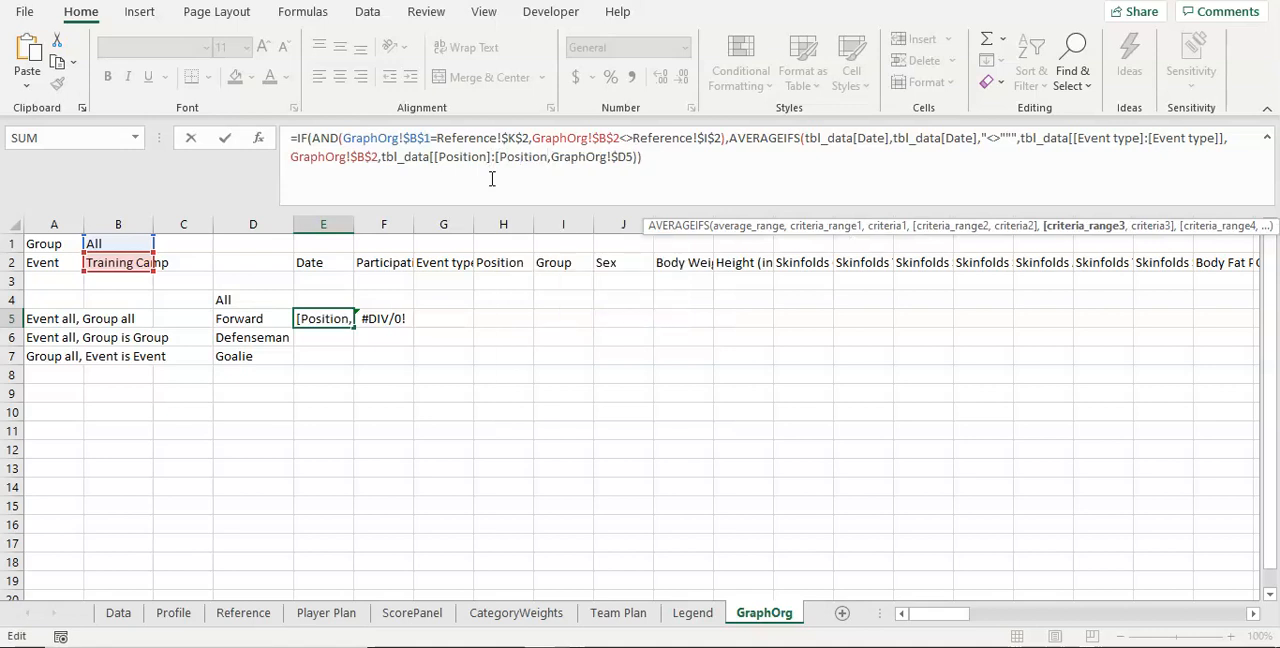
text(]],)
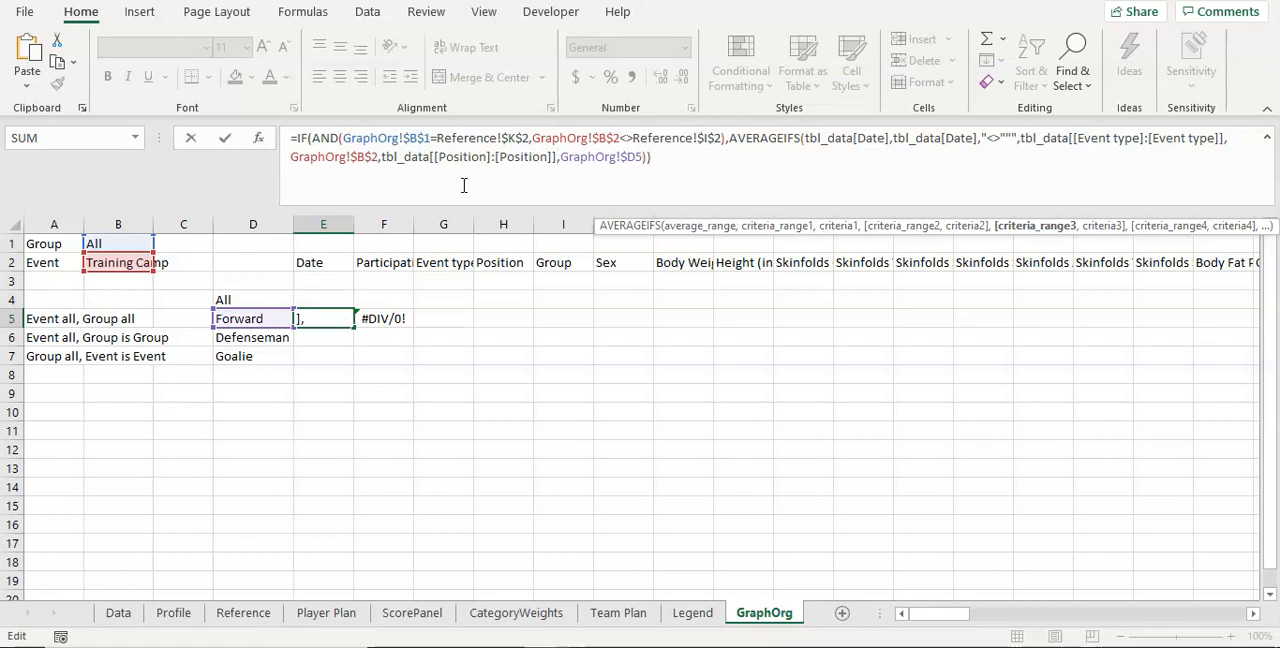
key(Return)
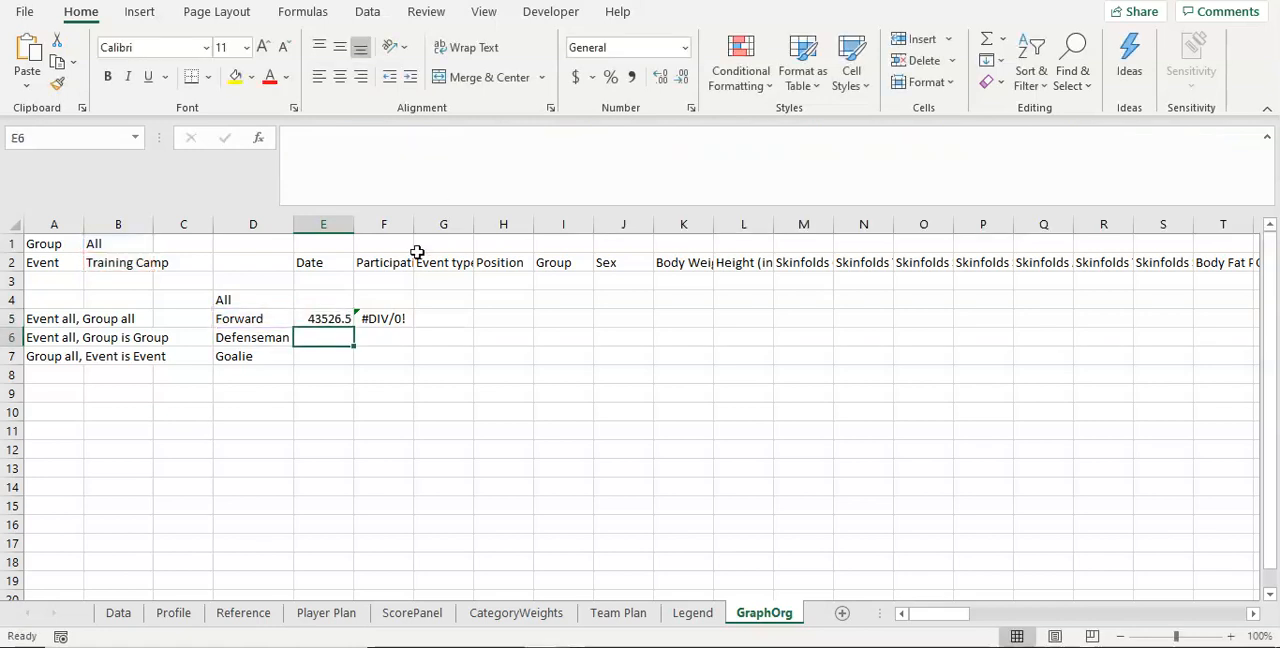
Step: Try the Short Date number format on E5 and undo the format change
click(327, 318)
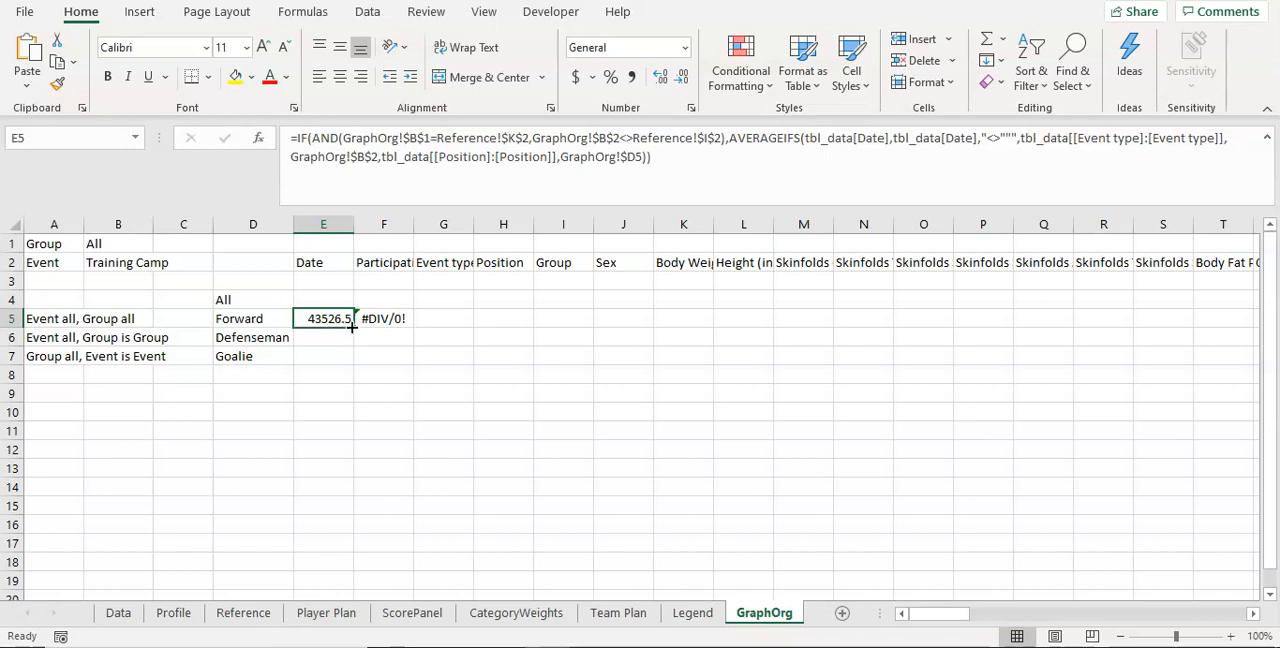
click(609, 48)
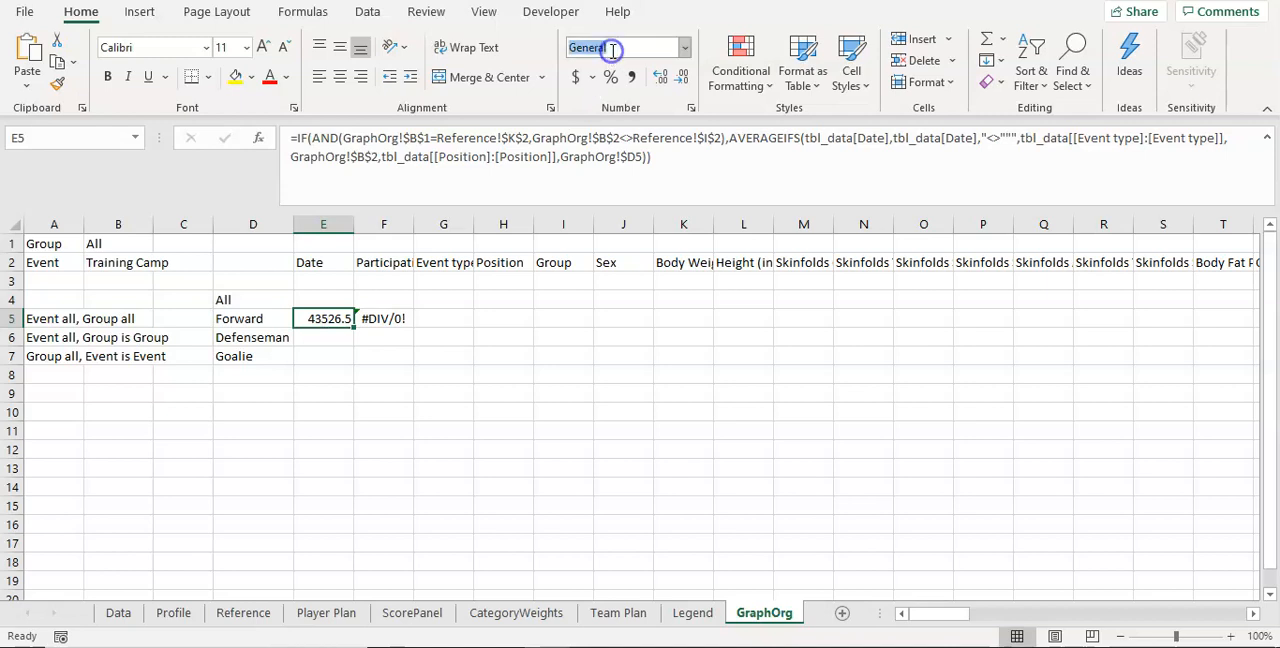
text(Short Date)
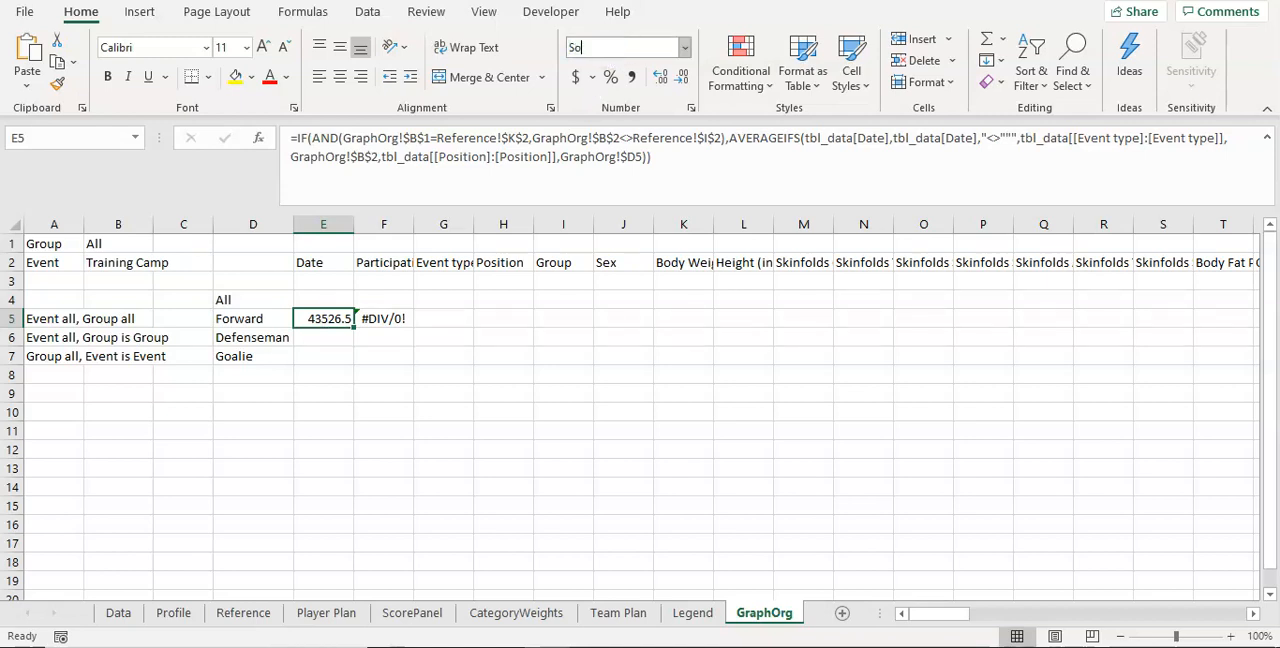
key(Return)
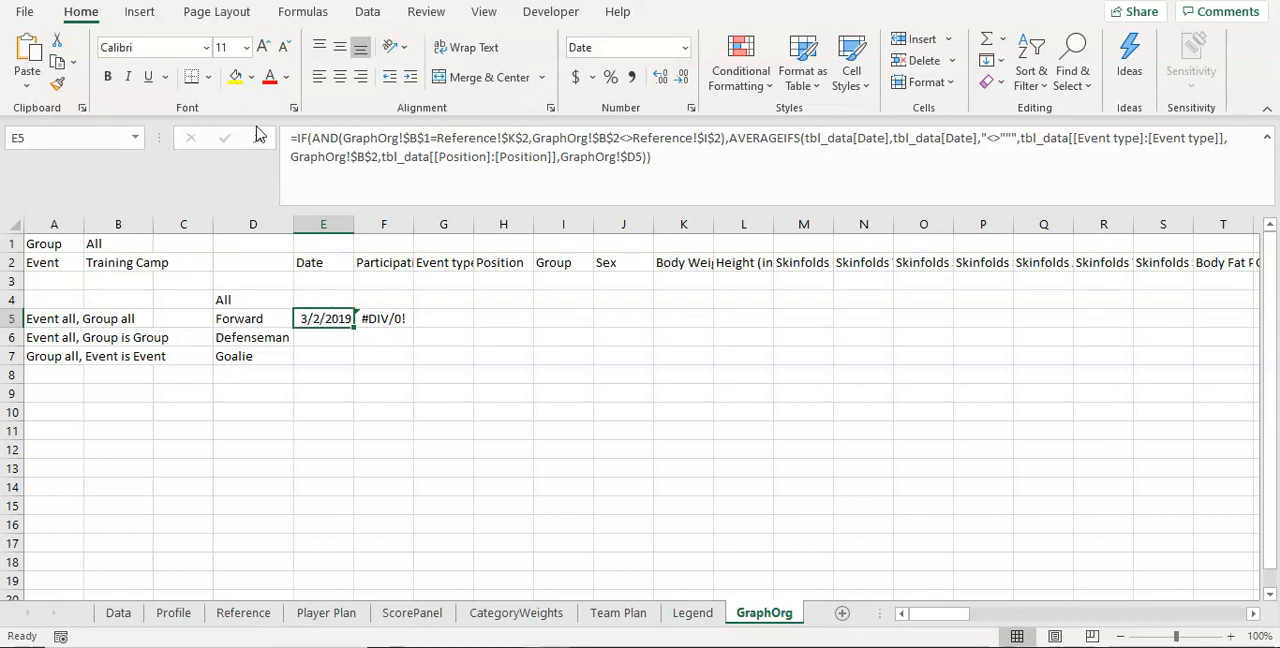
key(ctrl+z)
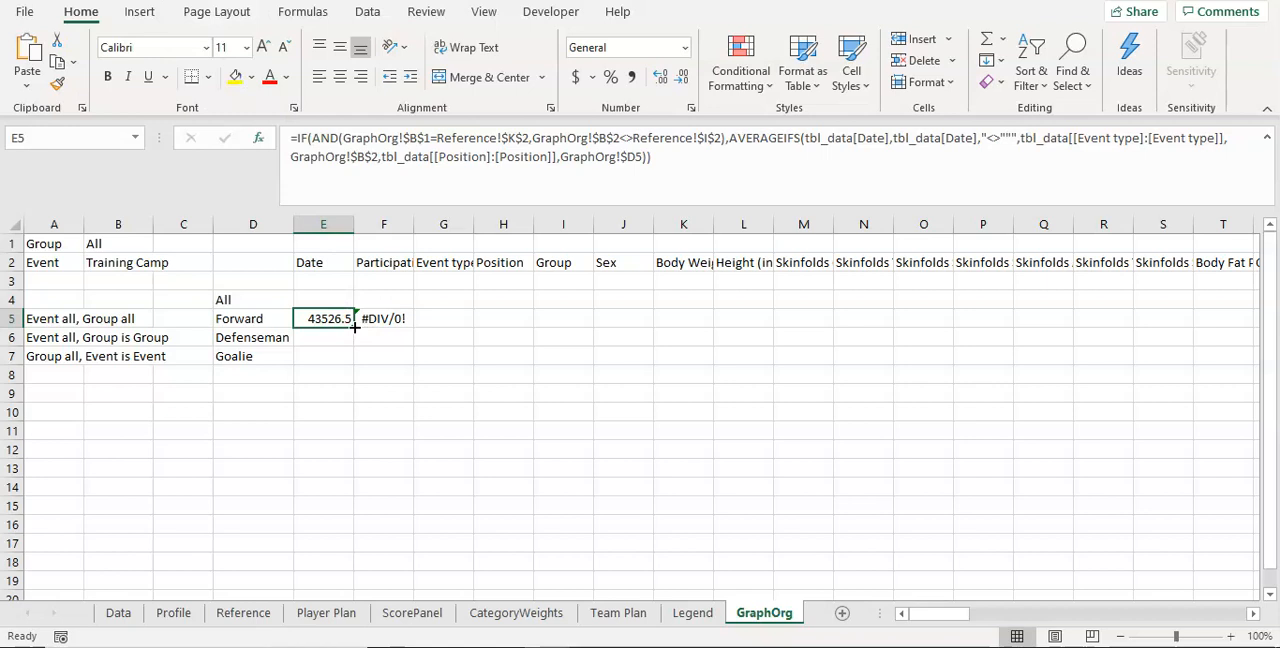
Step: Fill the E5 formula across to P5 and check the table references in the filled cells F5 to M5
drag(354, 326, 985, 320)
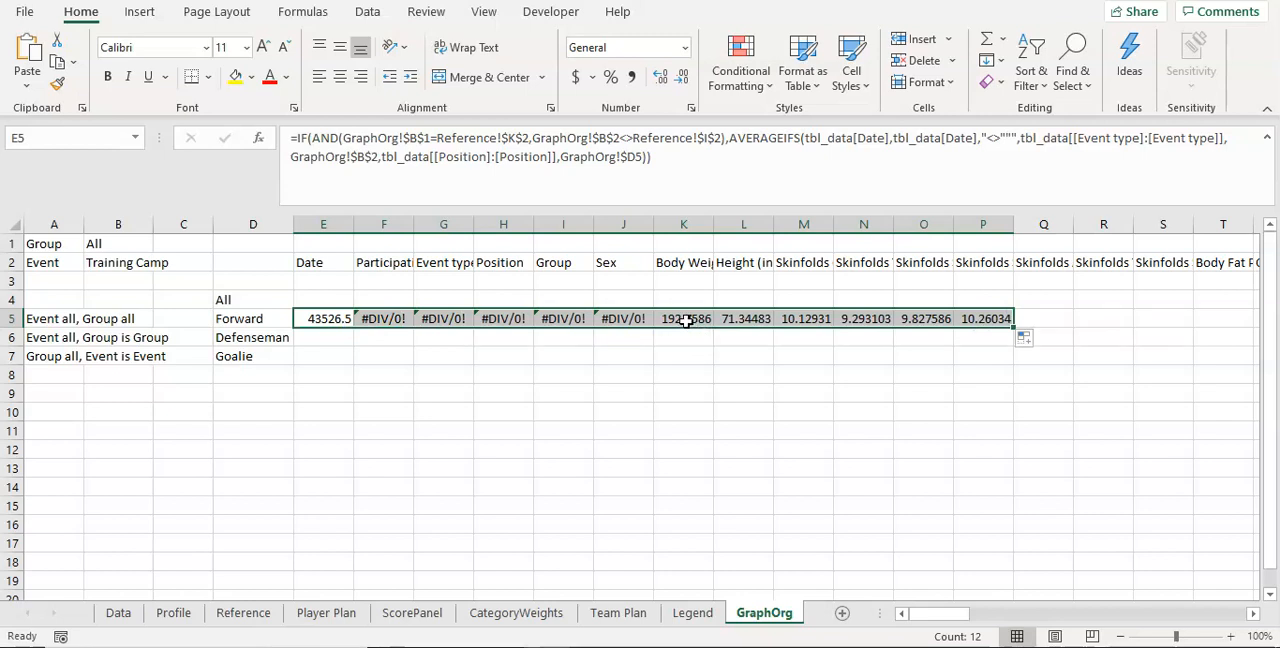
click(686, 320)
click(385, 318)
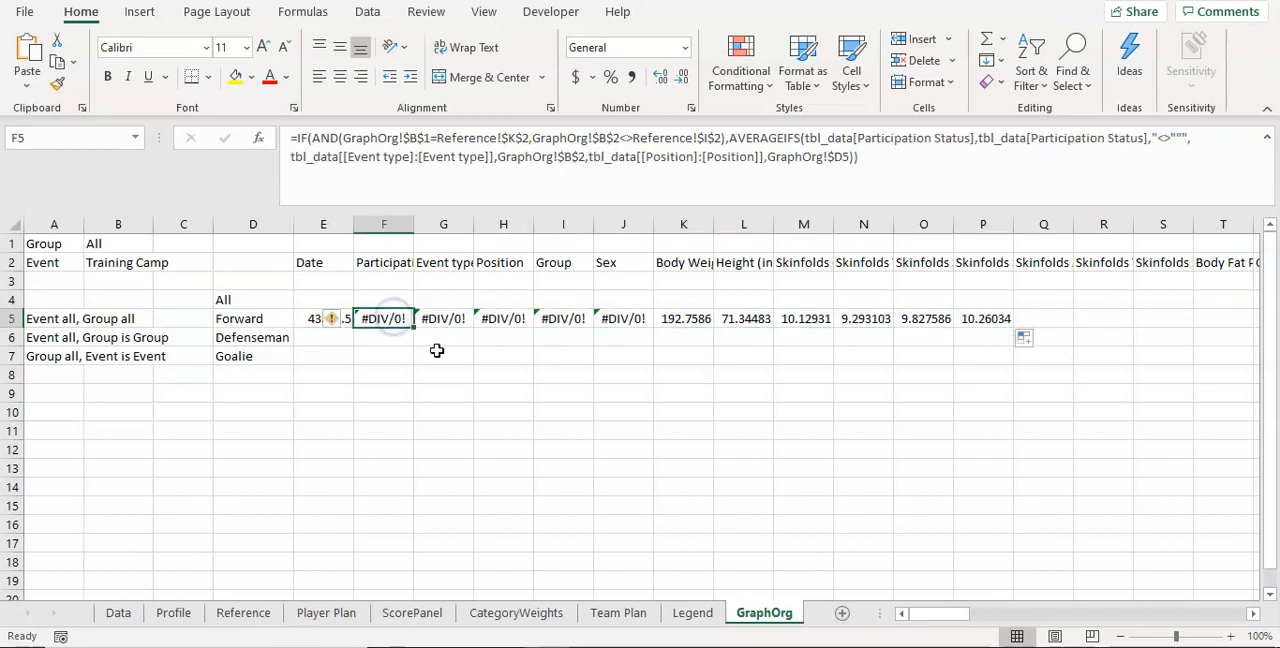
click(445, 328)
click(510, 322)
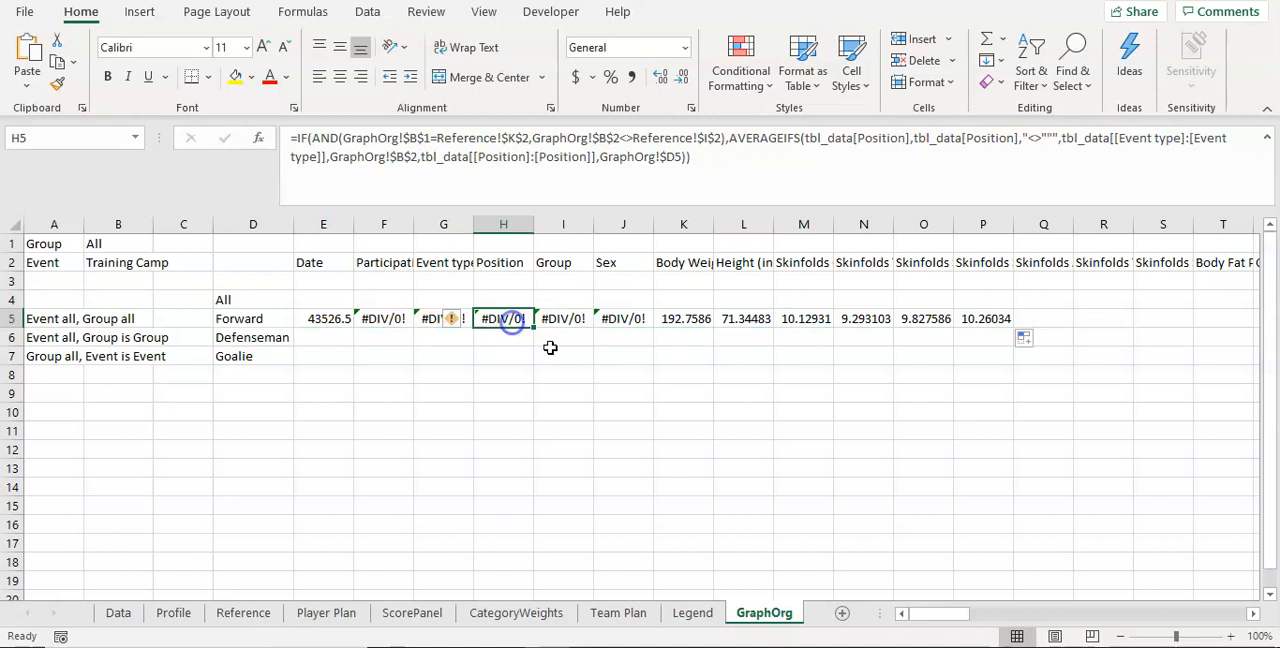
click(562, 320)
click(624, 322)
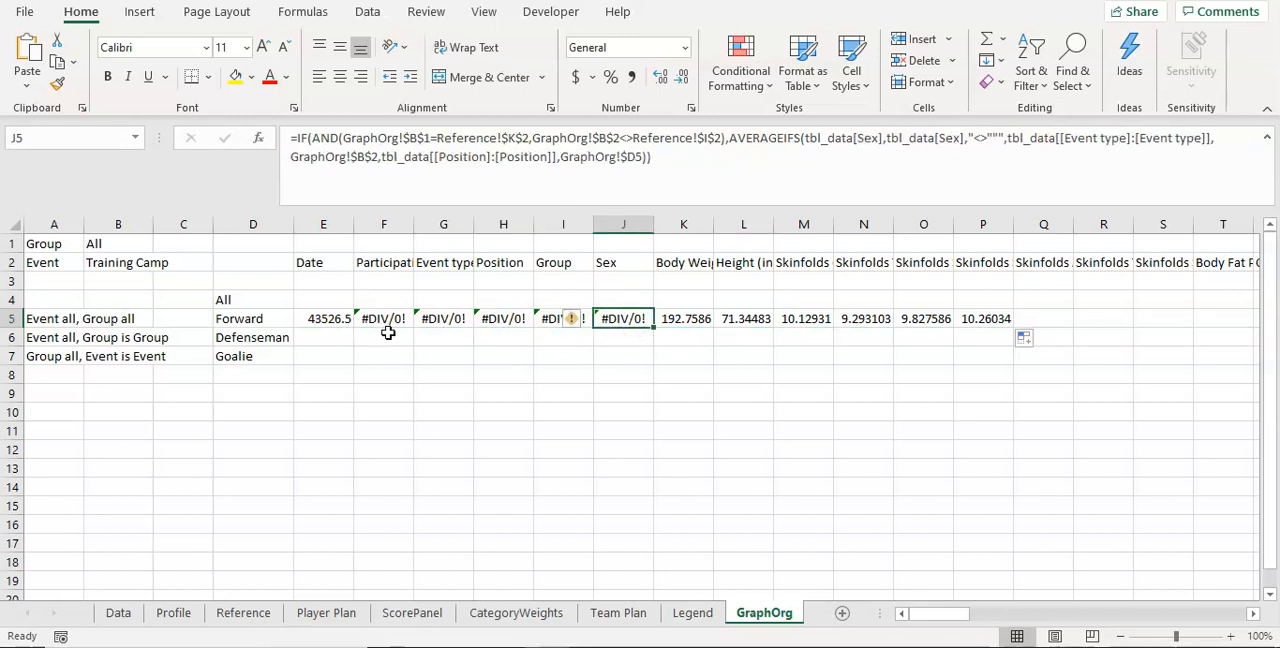
click(680, 322)
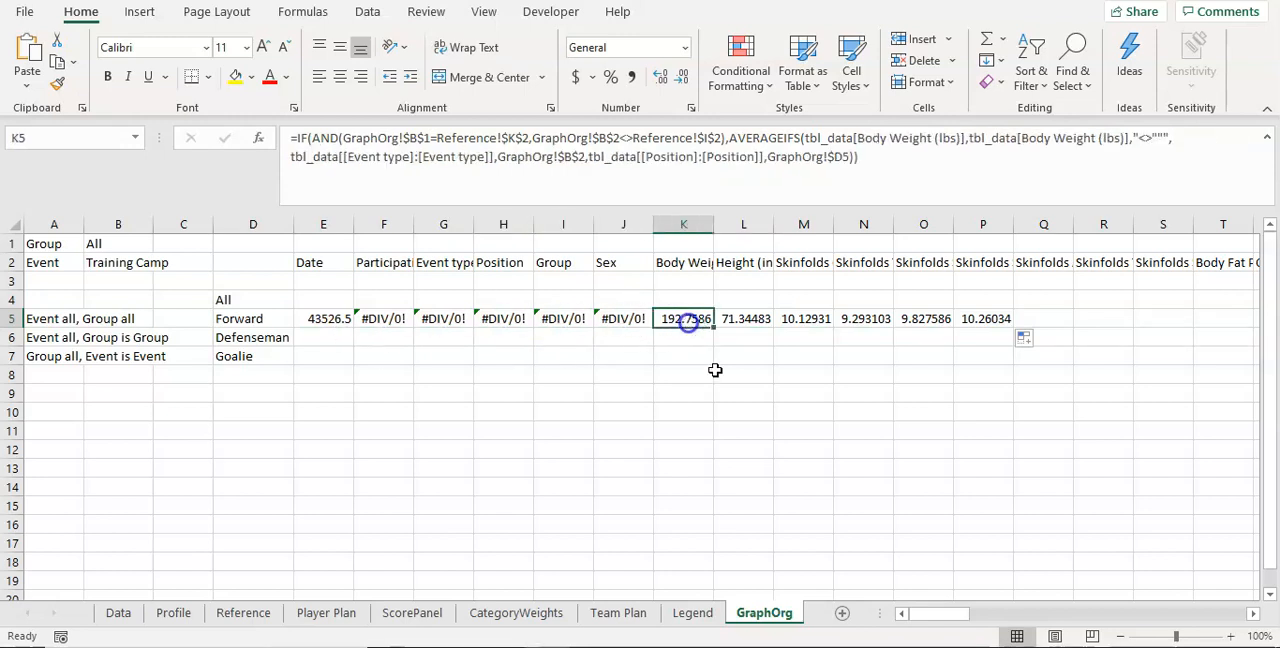
click(737, 321)
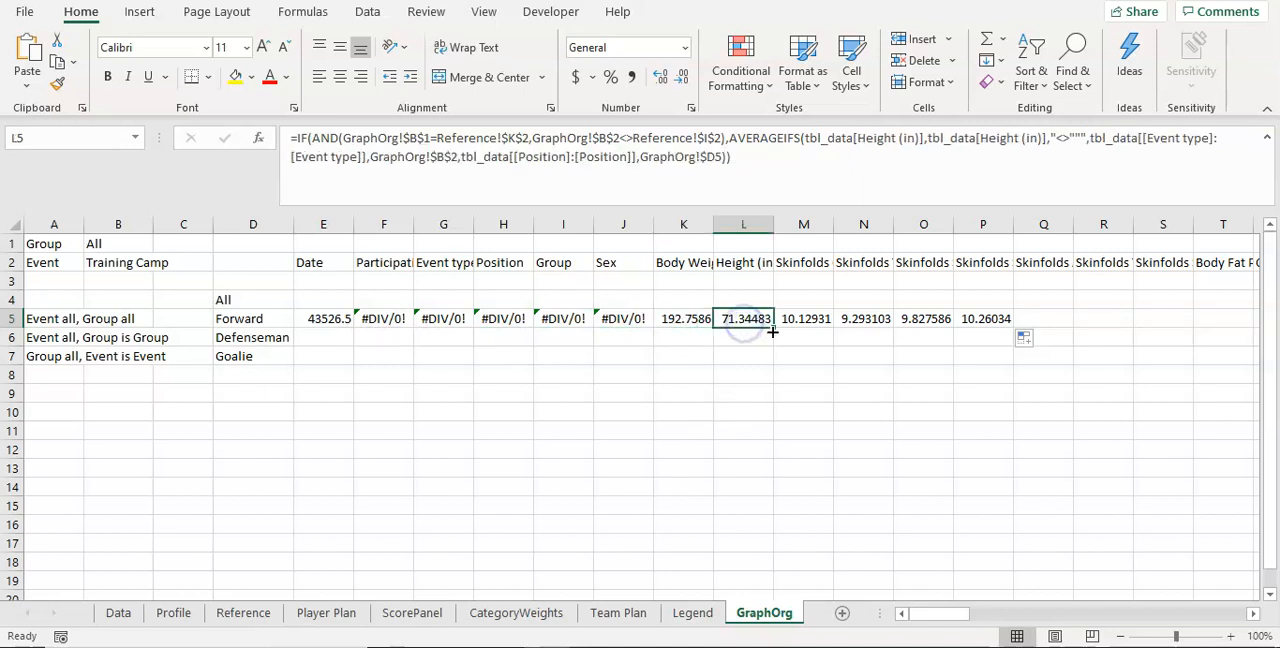
click(808, 319)
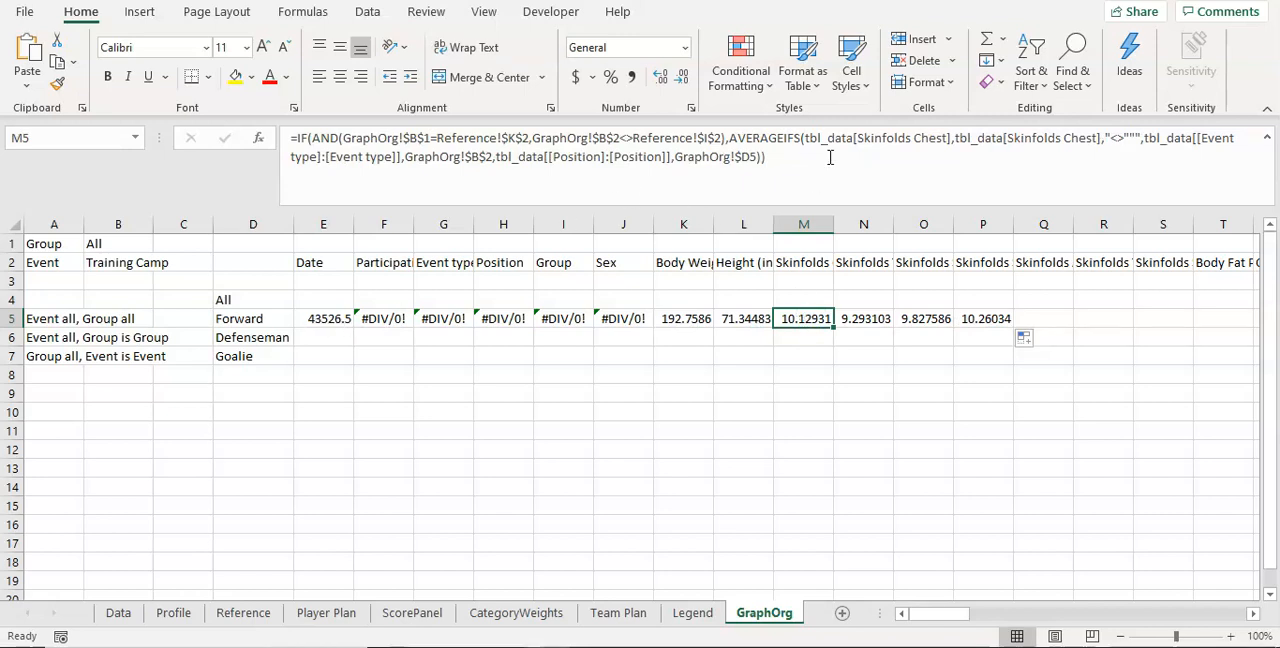
Step: Compare the column reference in the M5 formula with the M2 header, and inspect the E5 formula
click(908, 138)
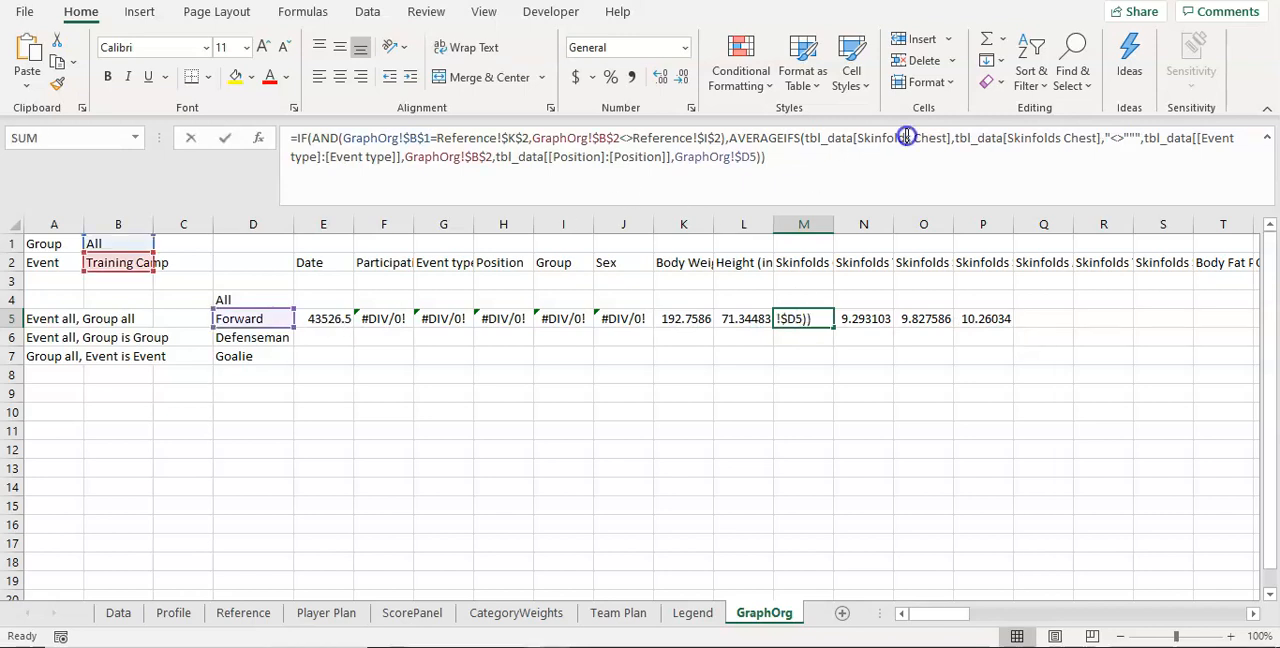
click(812, 266)
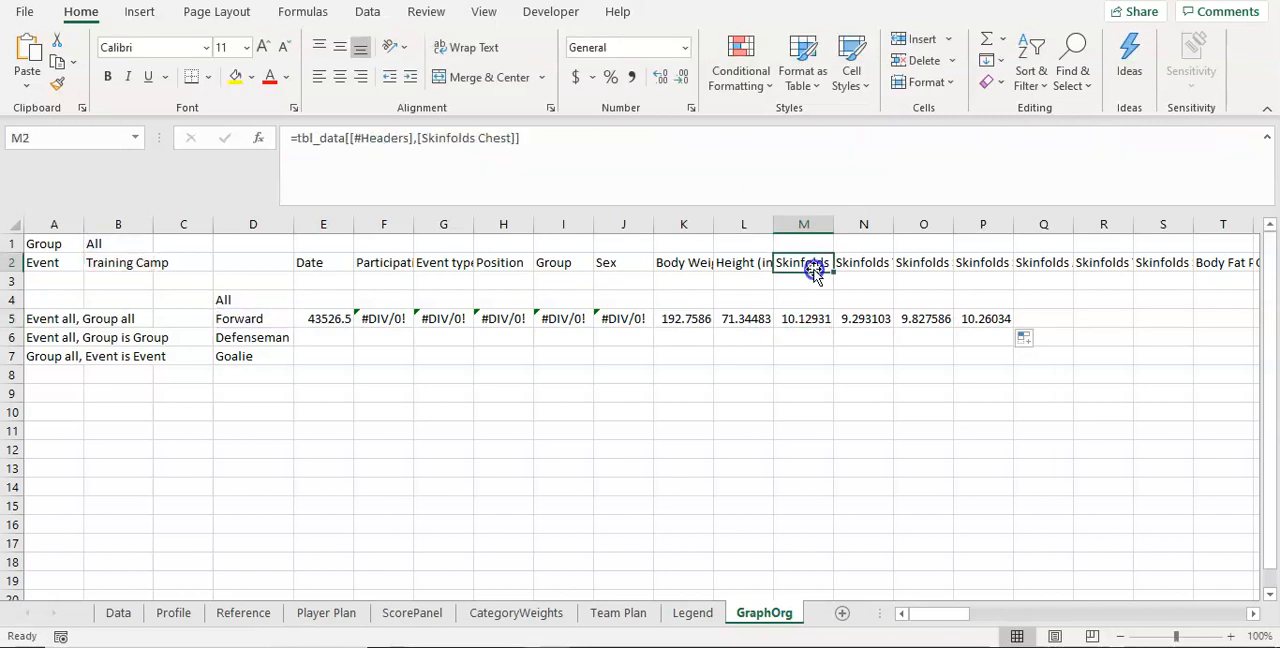
click(796, 328)
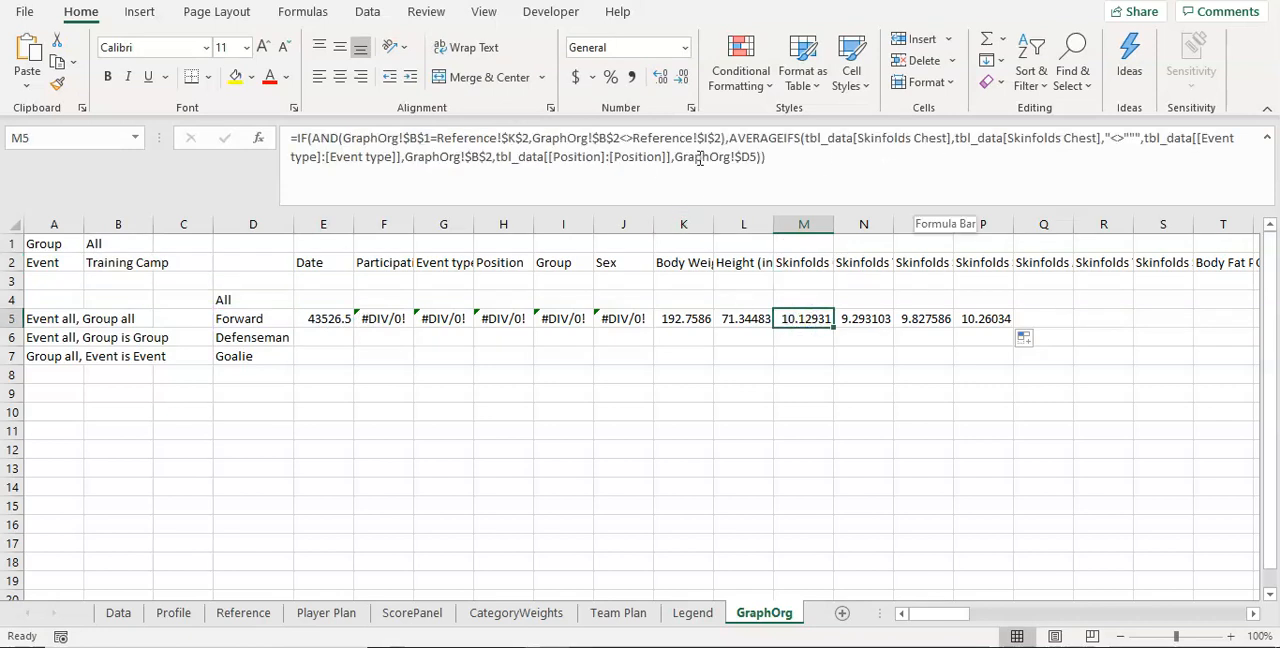
click(312, 324)
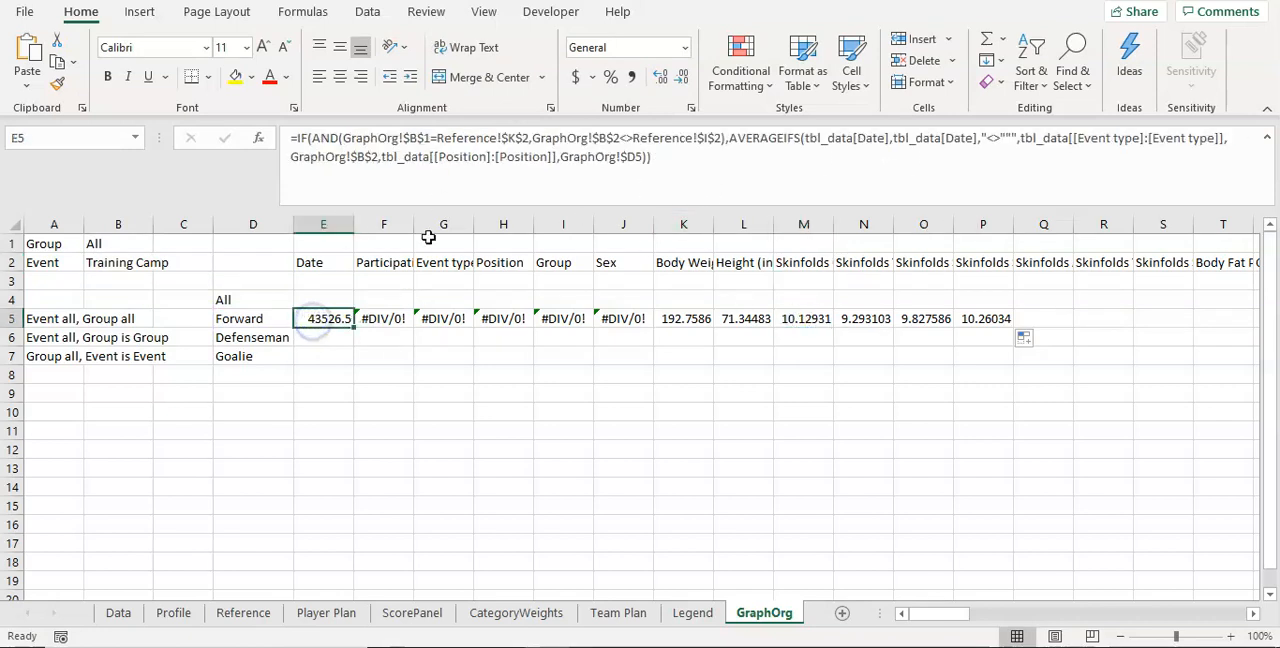
click(298, 140)
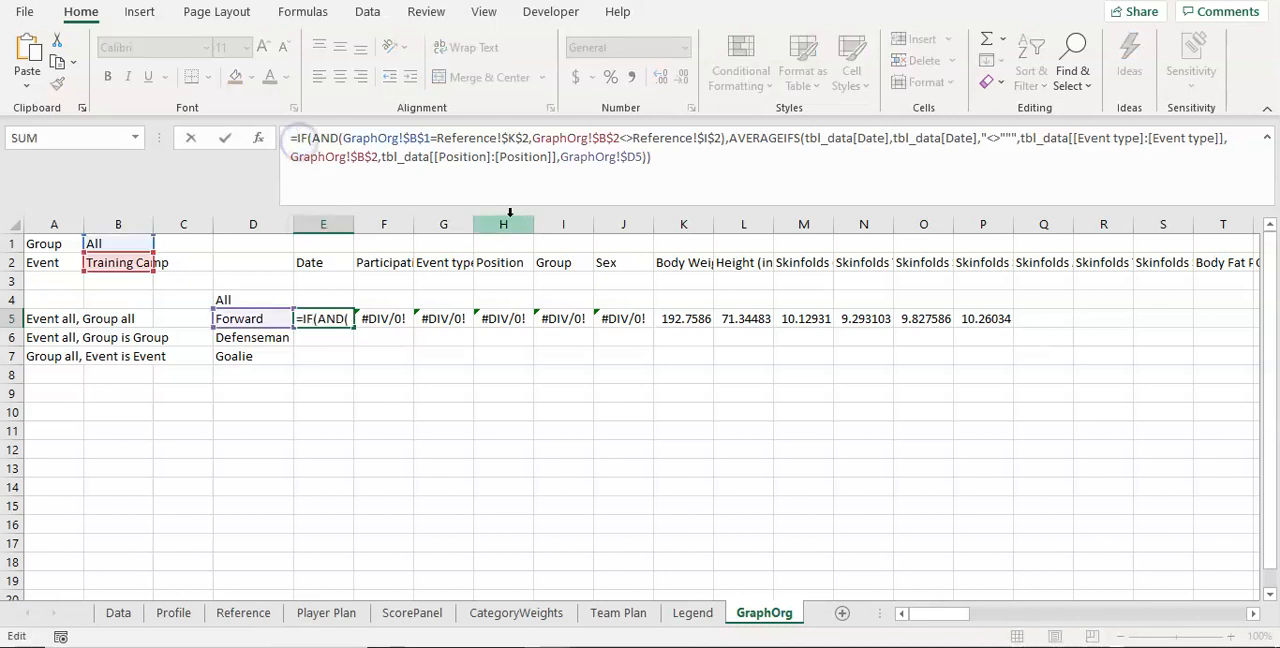
key(Escape)
Step: Clear the contents of the filled cells F5 to P5, keeping the formula in E5
drag(394, 320, 974, 316)
right_click(974, 316)
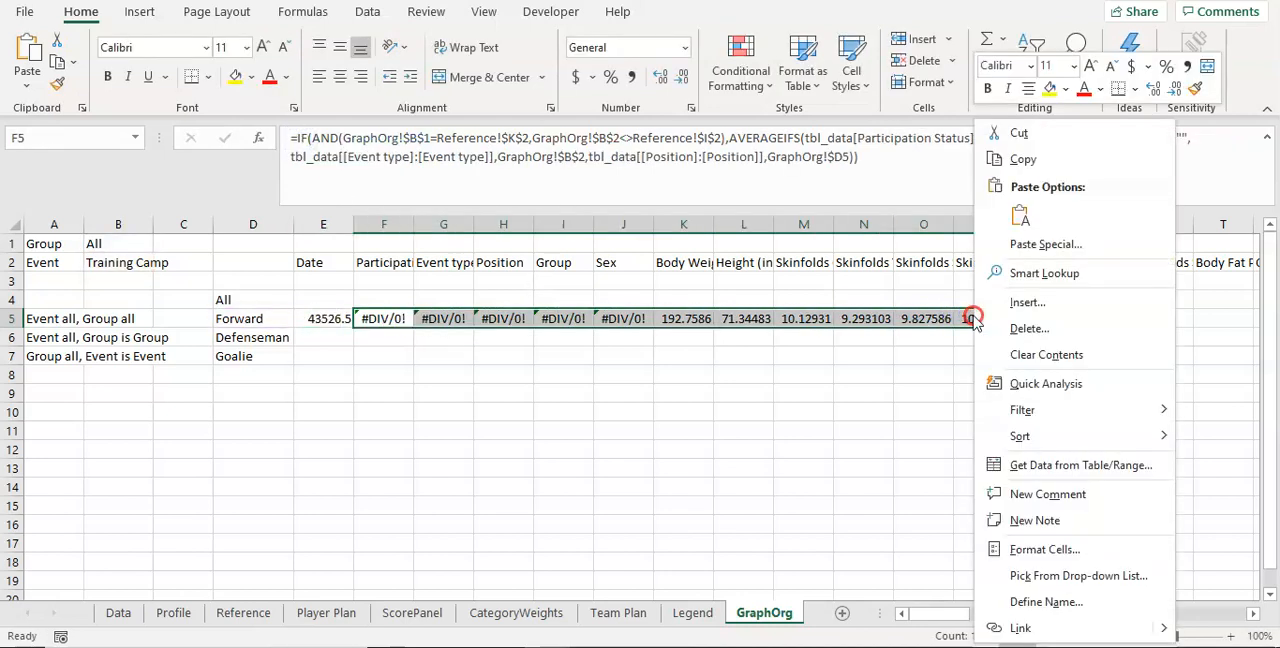
click(1015, 357)
Step: Extend the E5 formula with a copy of its IF(AND(...),AVERAGEIFS(...)) clause on a new line as the value_if_false argument
click(324, 320)
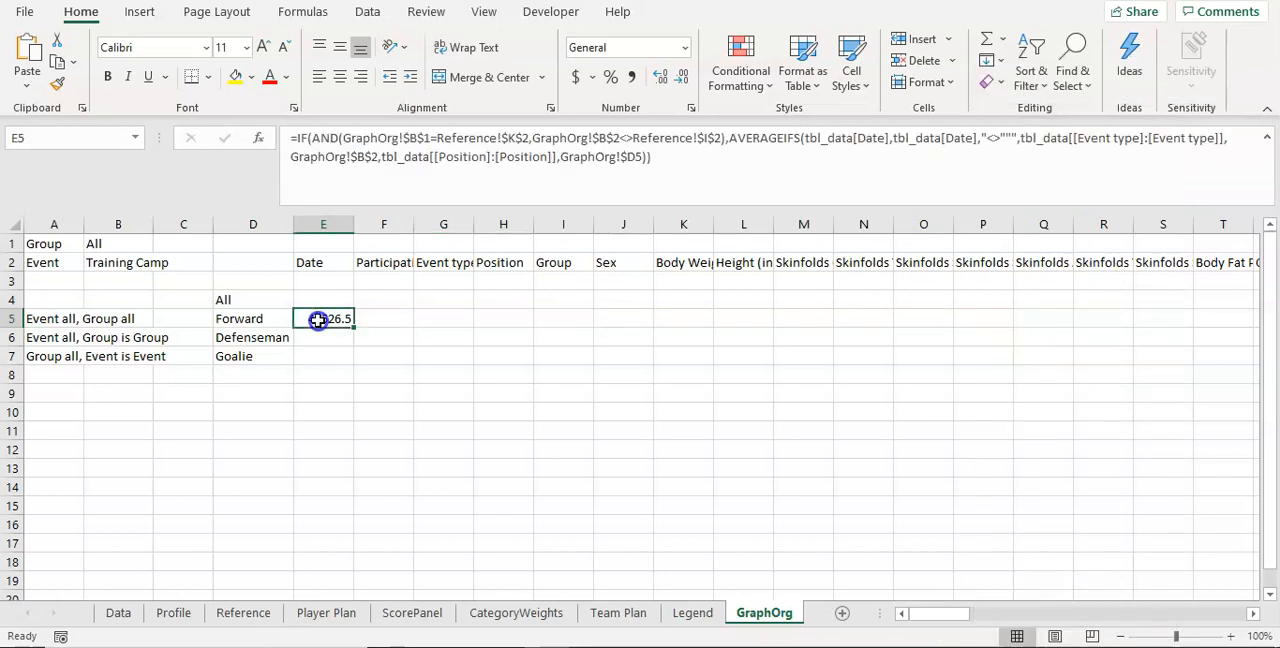
click(595, 175)
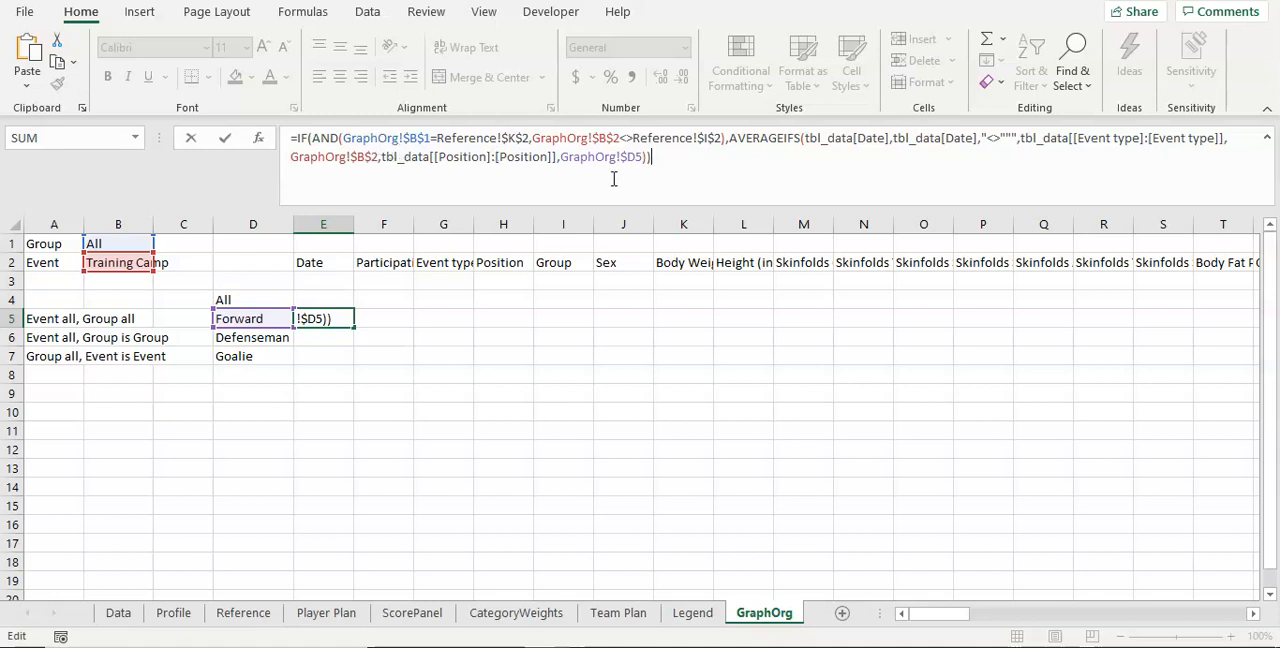
key(BackSpace)
text(,)
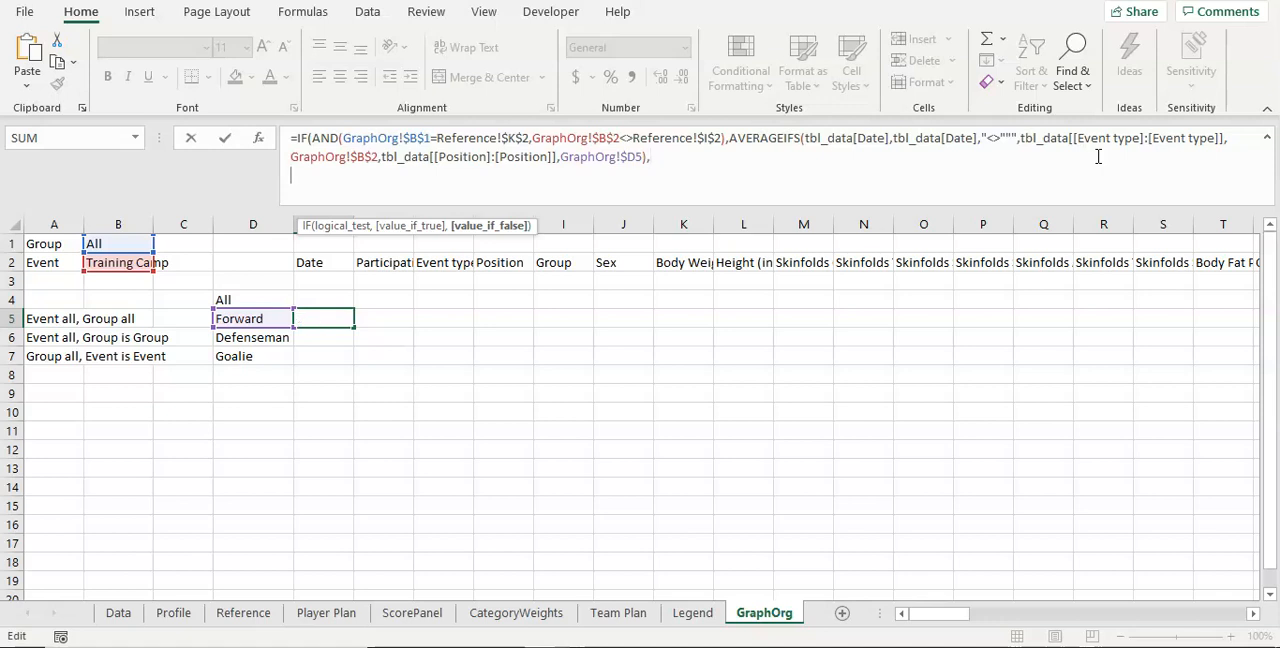
drag(295, 138, 714, 157)
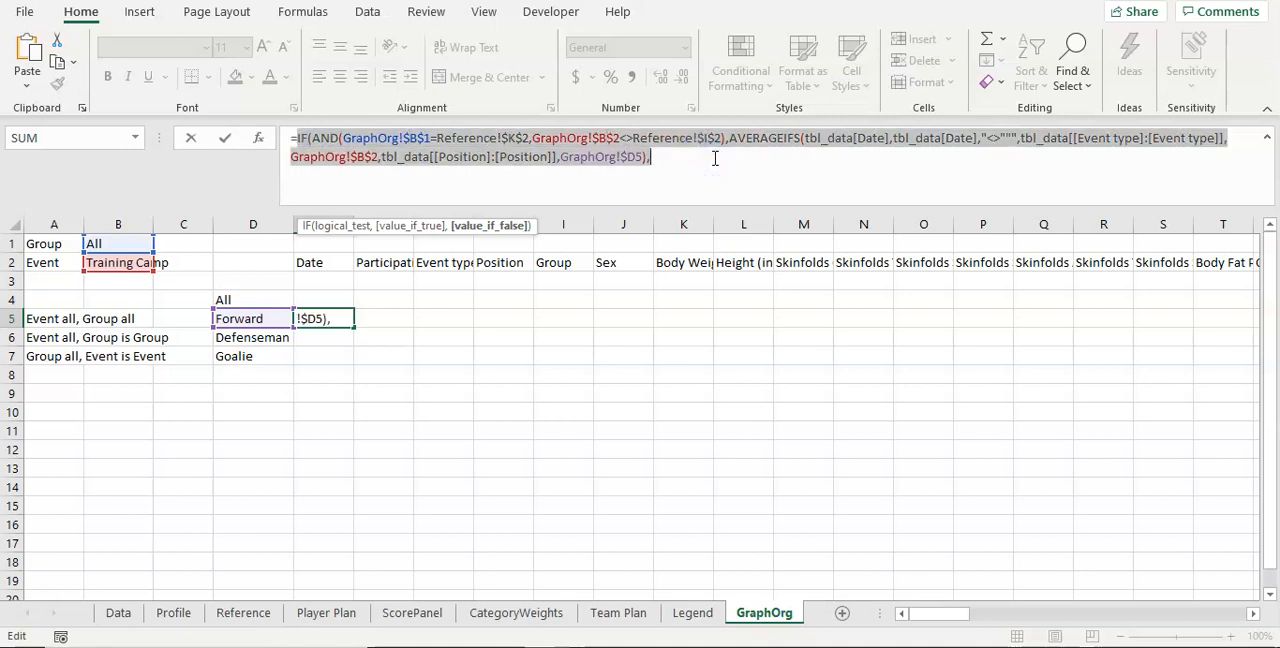
key(ctrl+c)
click(471, 183)
key(alt+Return)
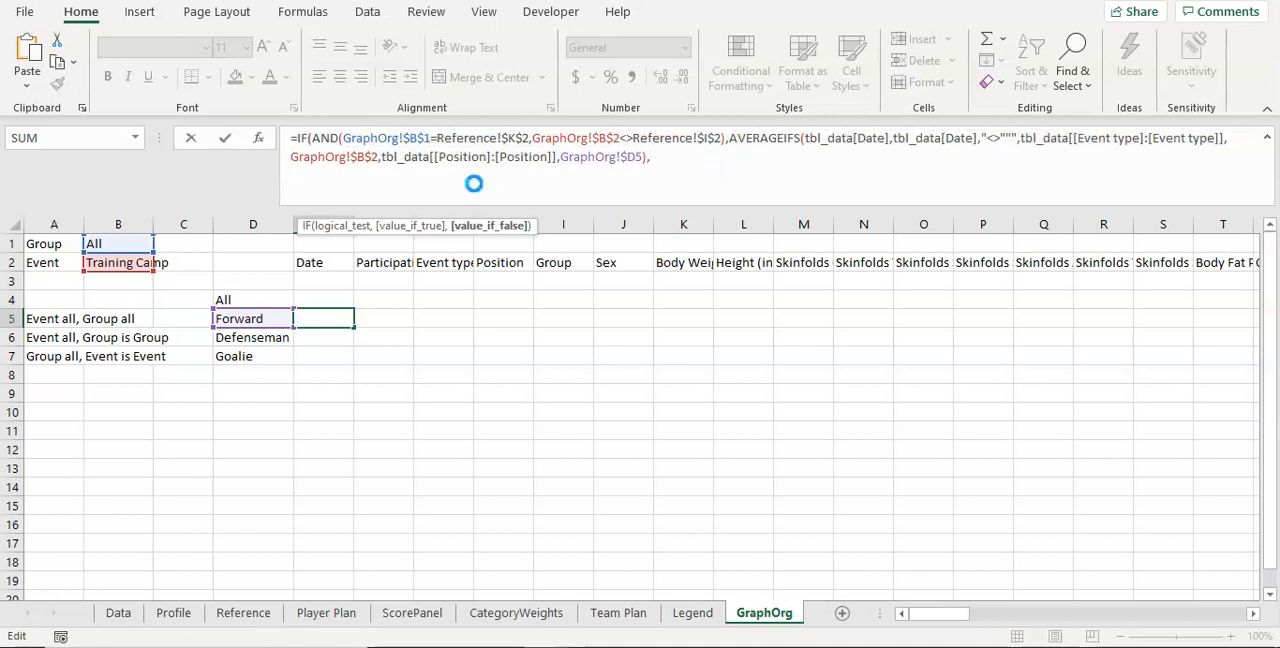
key(ctrl+v)
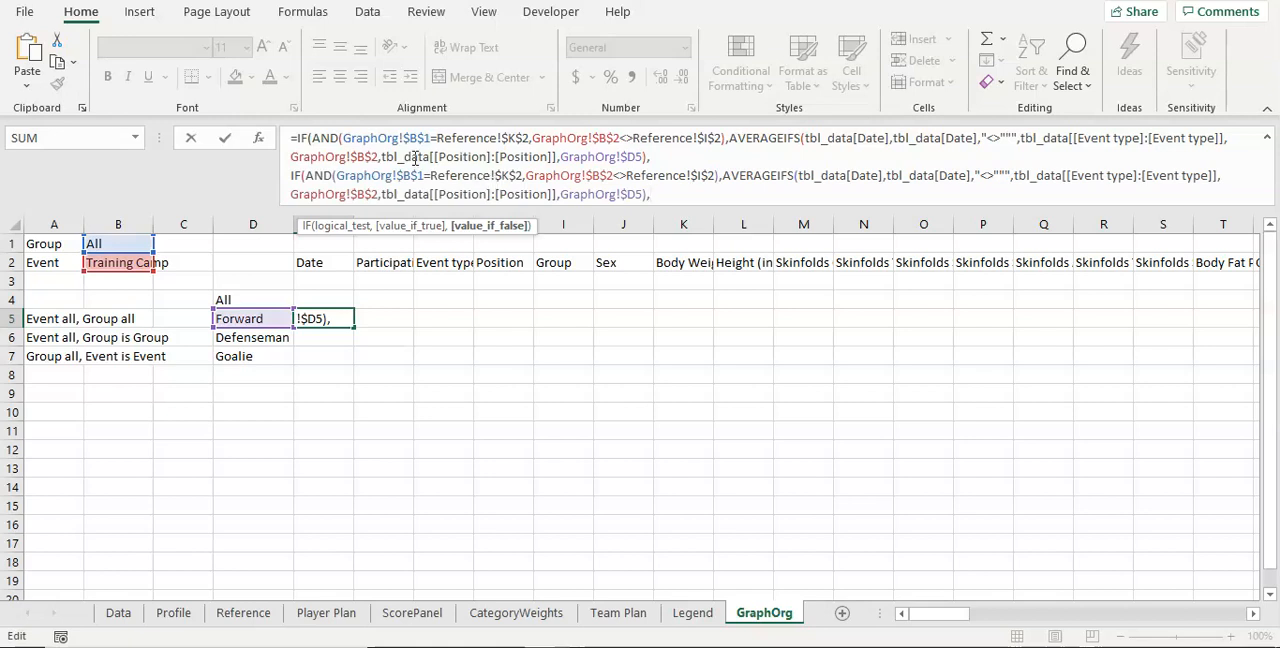
Step: Change the second IF's conditions in E5 to GraphOrg!$B$1<>Reference!$K$2 and GraphOrg!$B$2=Reference!$I$2
click(409, 173)
key(Delete)
text(<>)
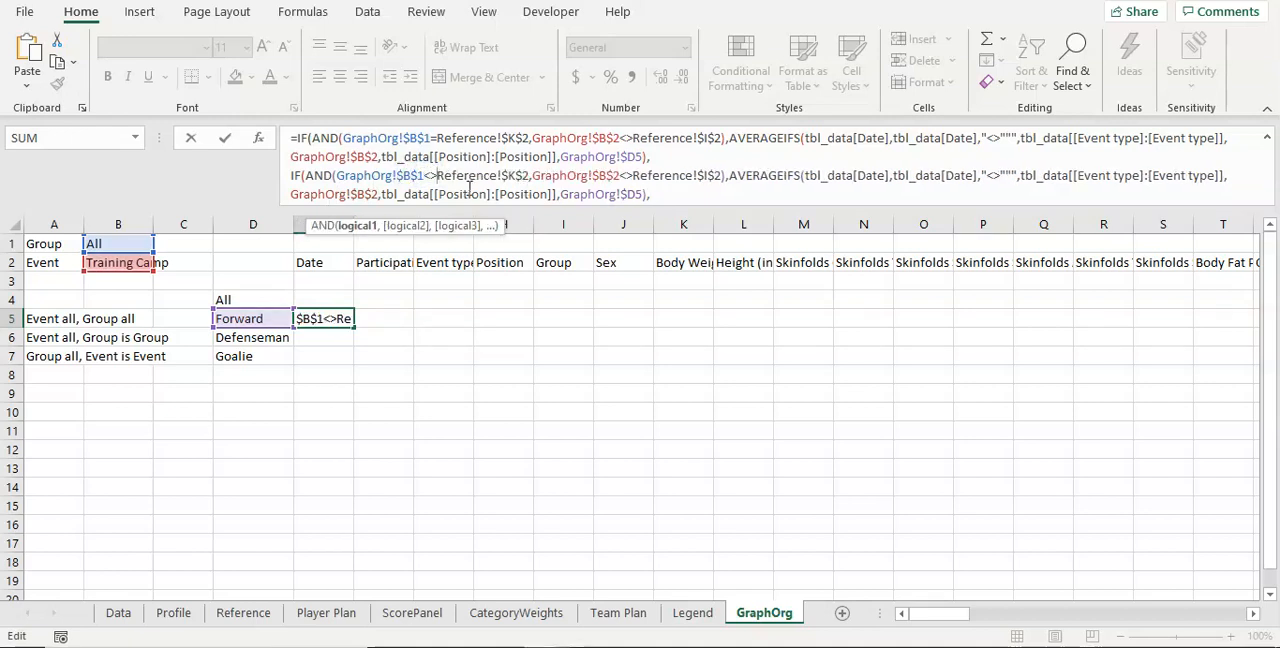
click(581, 176)
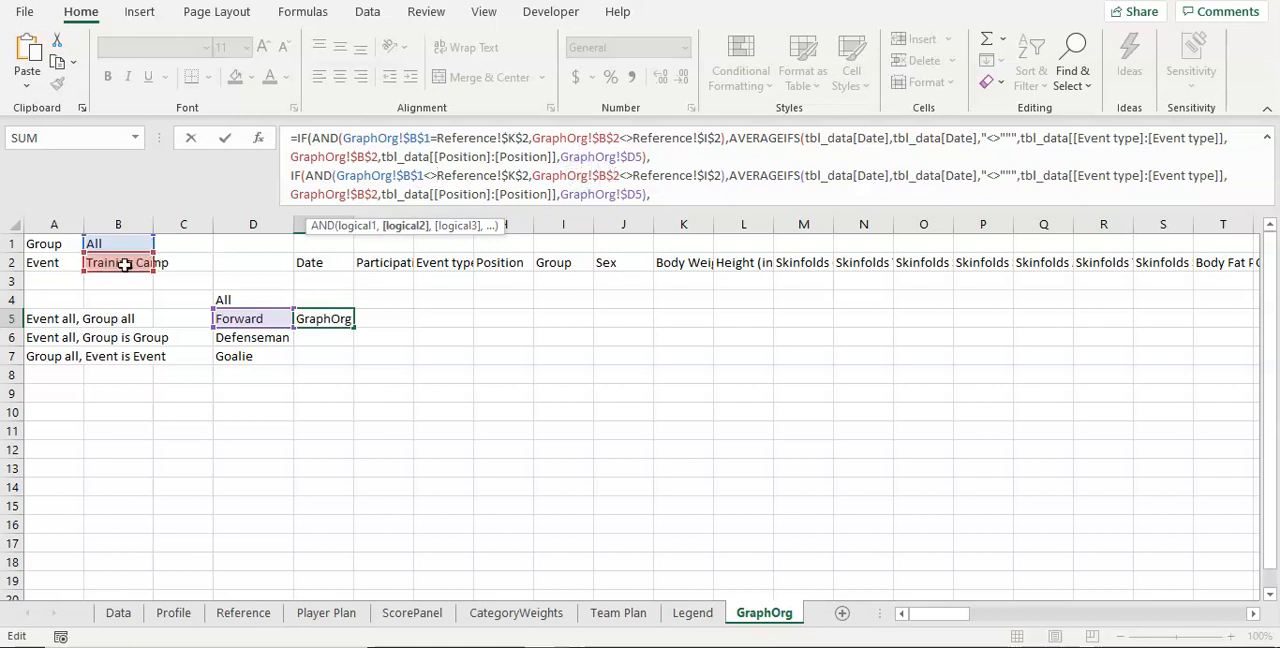
click(633, 175)
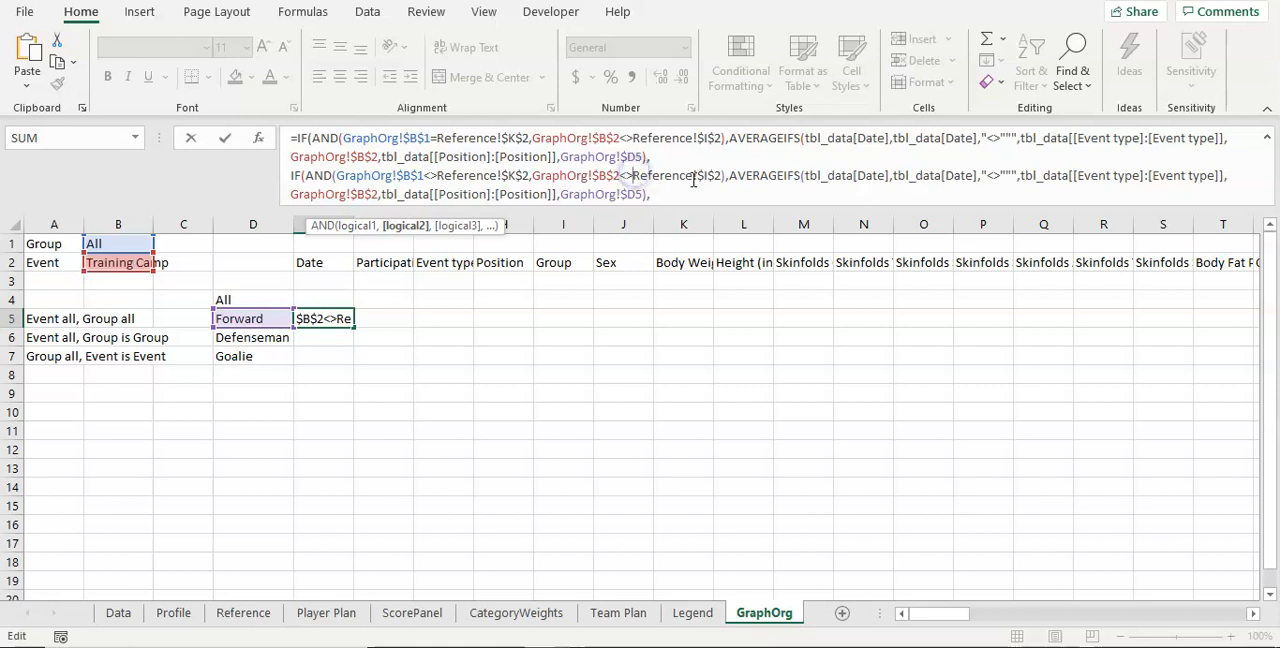
key(BackSpace)
key(BackSpace)
text(=)
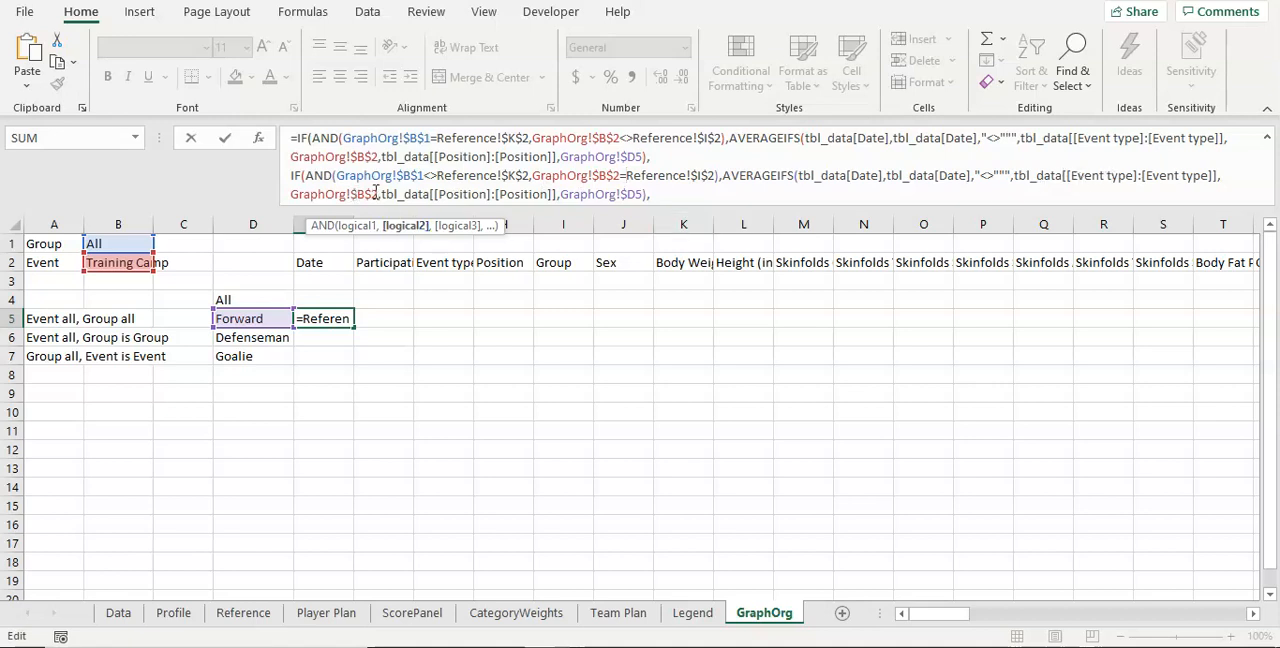
Step: Replace the second AVERAGEIFS's Event type criteria range with tbl_data[[Group]:[Group]] and its criterion with GraphOrg!$B$1
drag(1072, 177, 1131, 177)
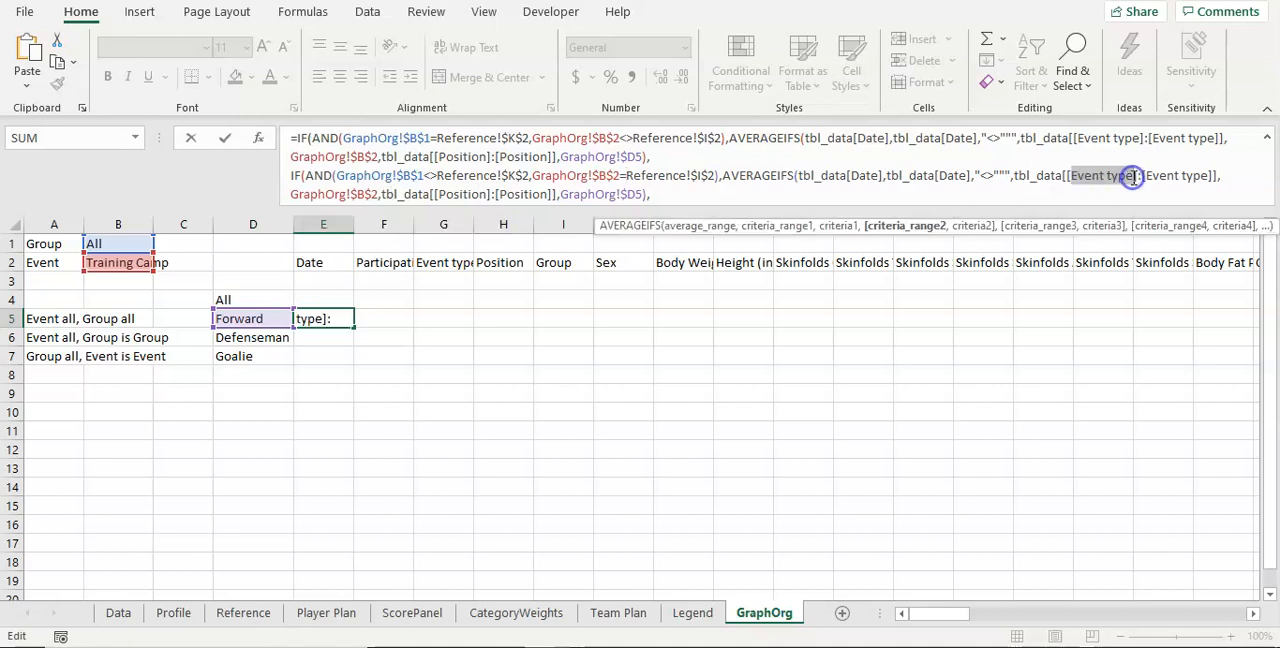
text(Group)
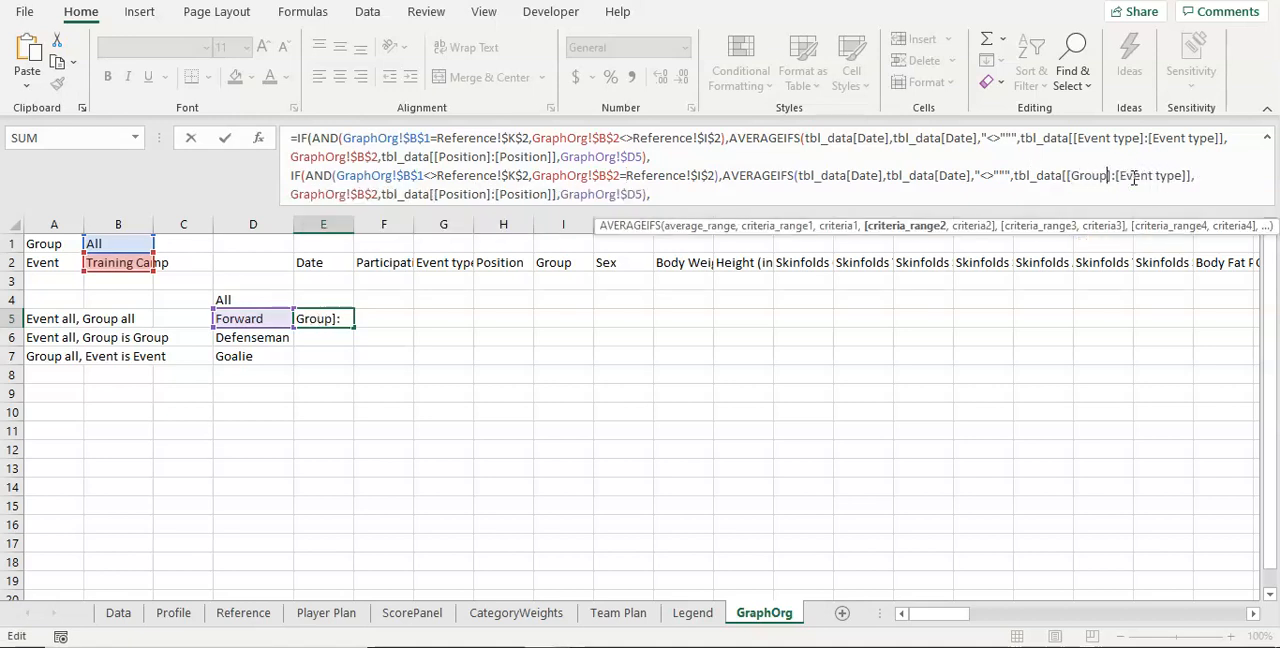
drag(1118, 177, 1181, 172)
key(BackSpace)
text(Group)
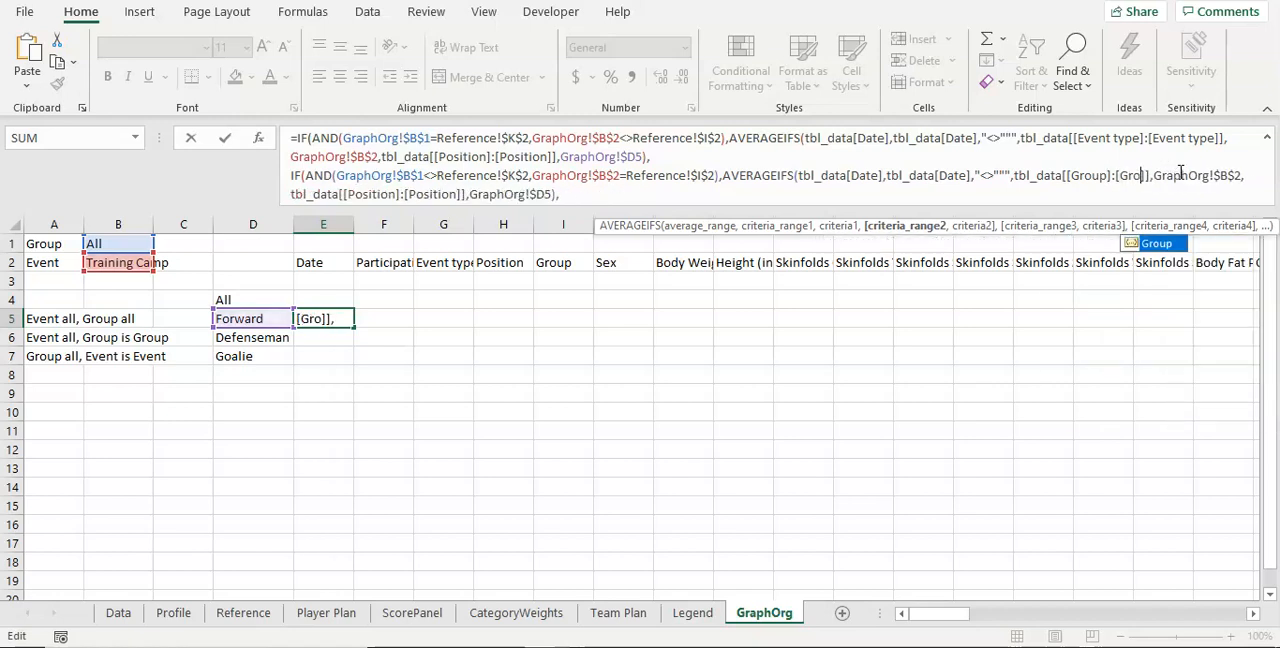
click(1063, 176)
click(318, 195)
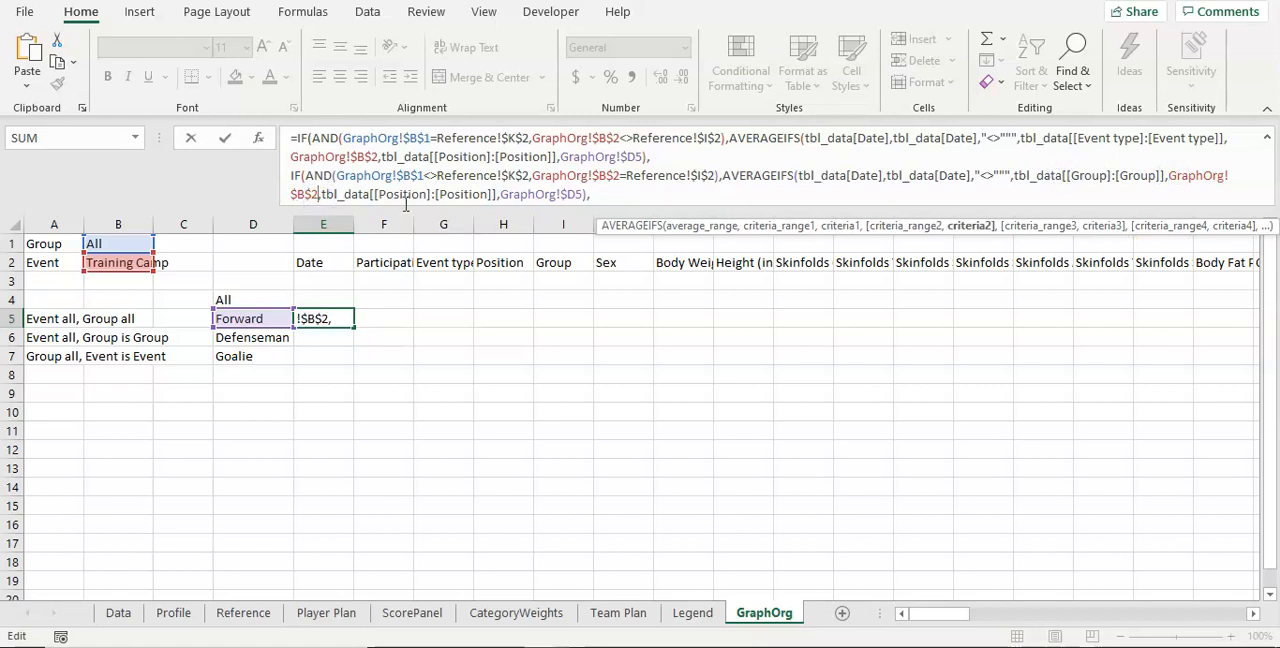
key(BackSpace)
text(1)
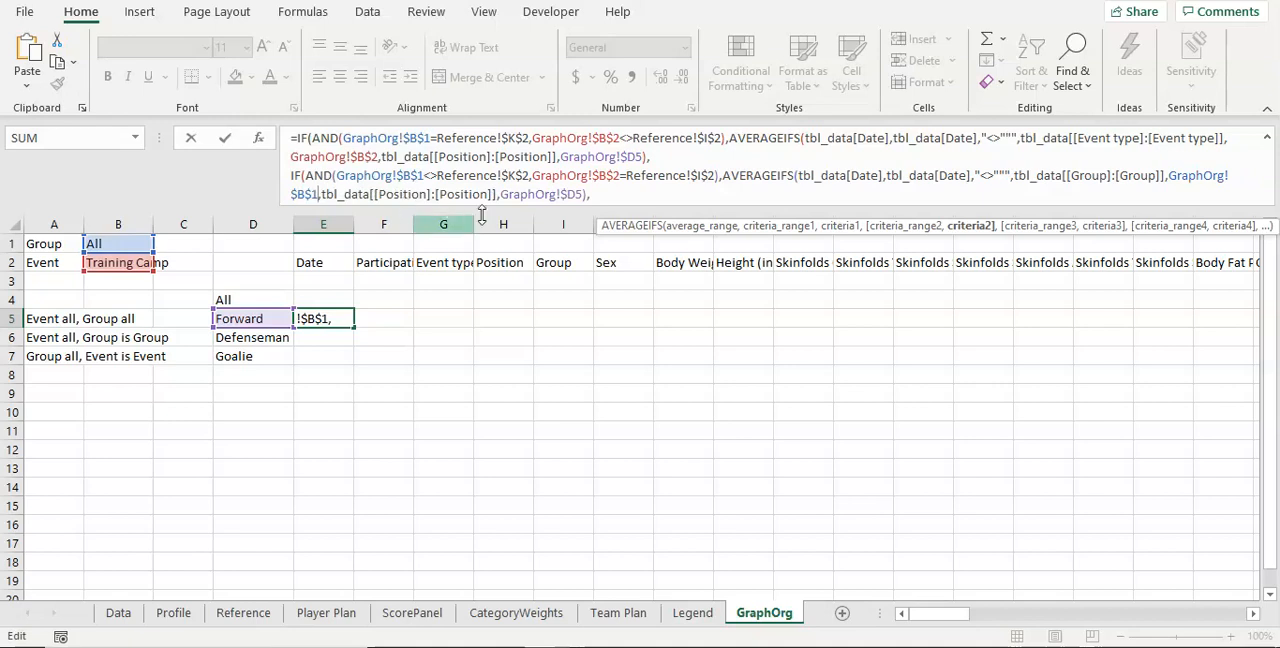
Step: Replace the trailing comma of the E5 formula with the closing parentheses of both IFs and enter the formula
click(605, 196)
key(BackSpace)
text())
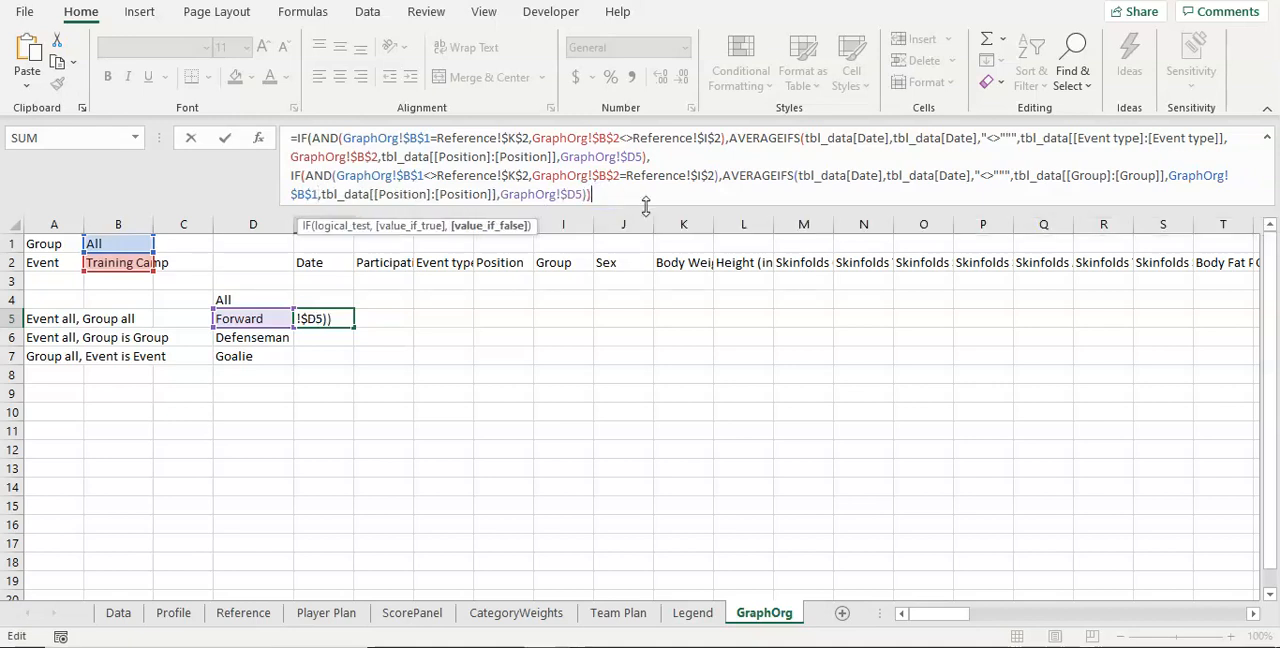
text())
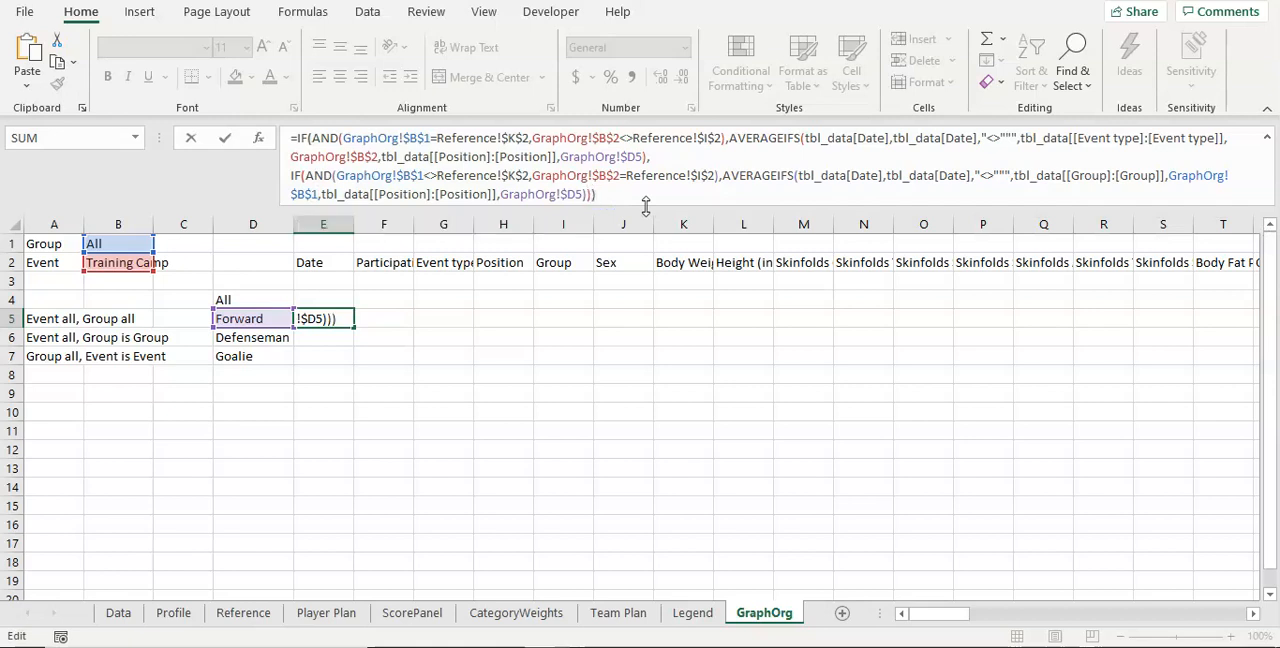
key(Return)
key(Up)
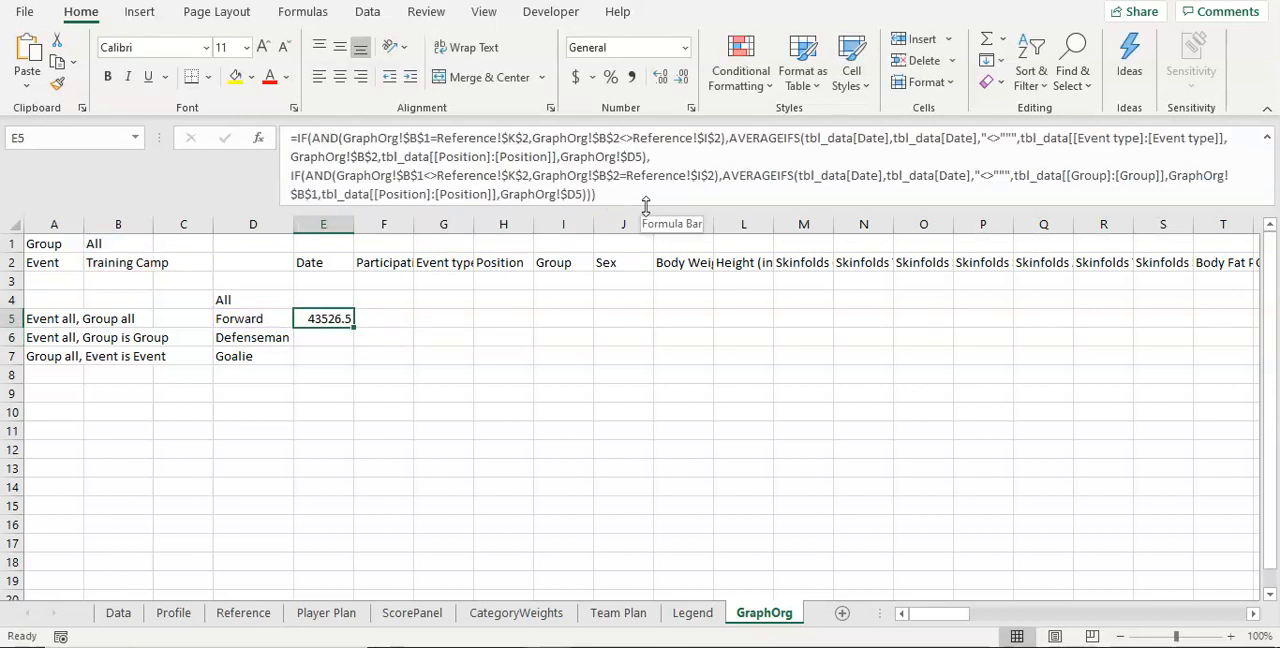
Step: Check the Group selector reference in B1 and fill the nested E5 formula across to L5
click(103, 248)
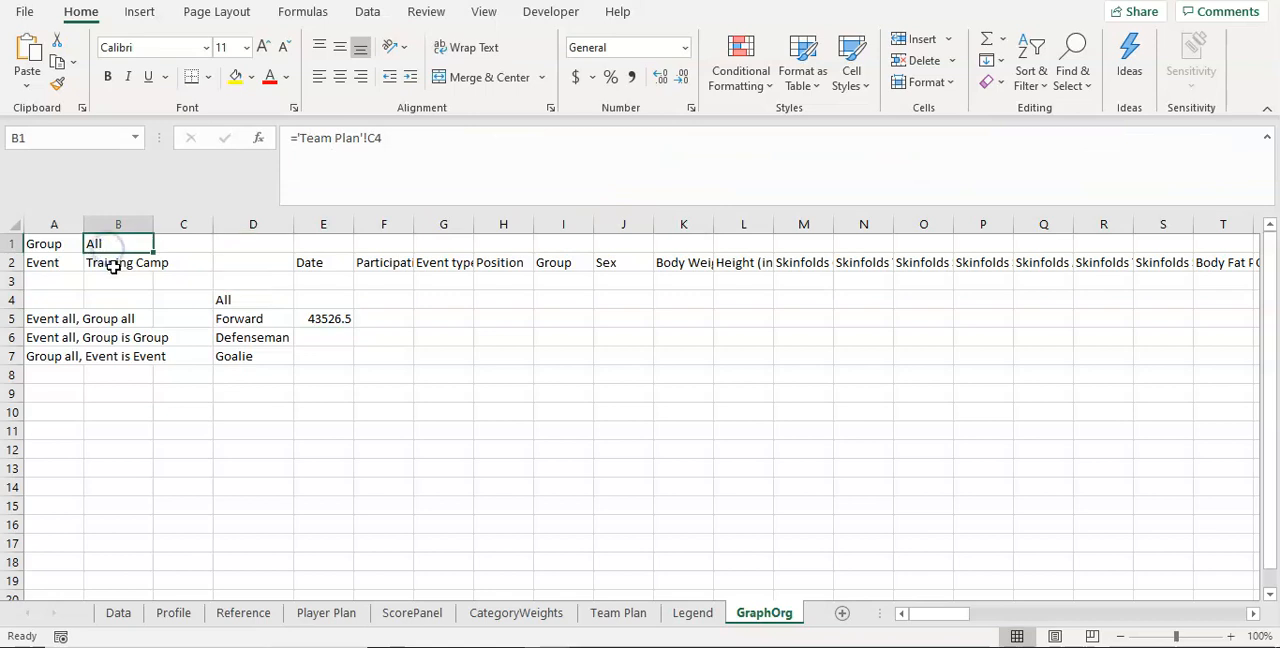
click(327, 319)
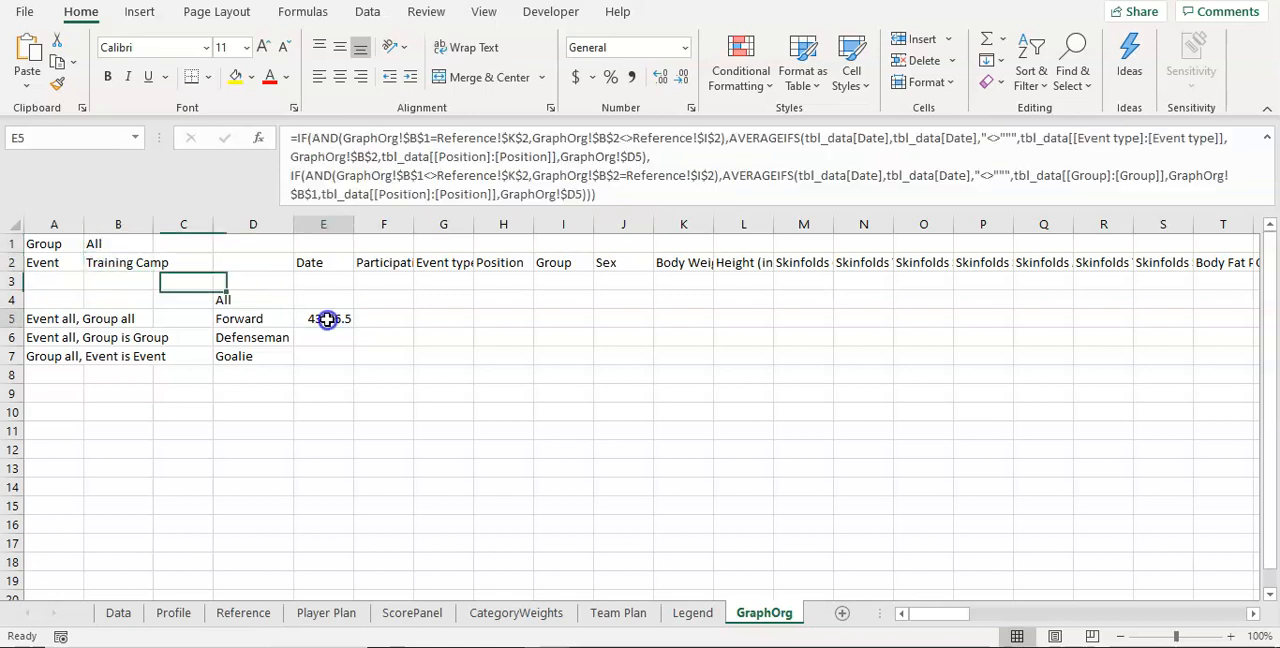
drag(354, 327, 765, 320)
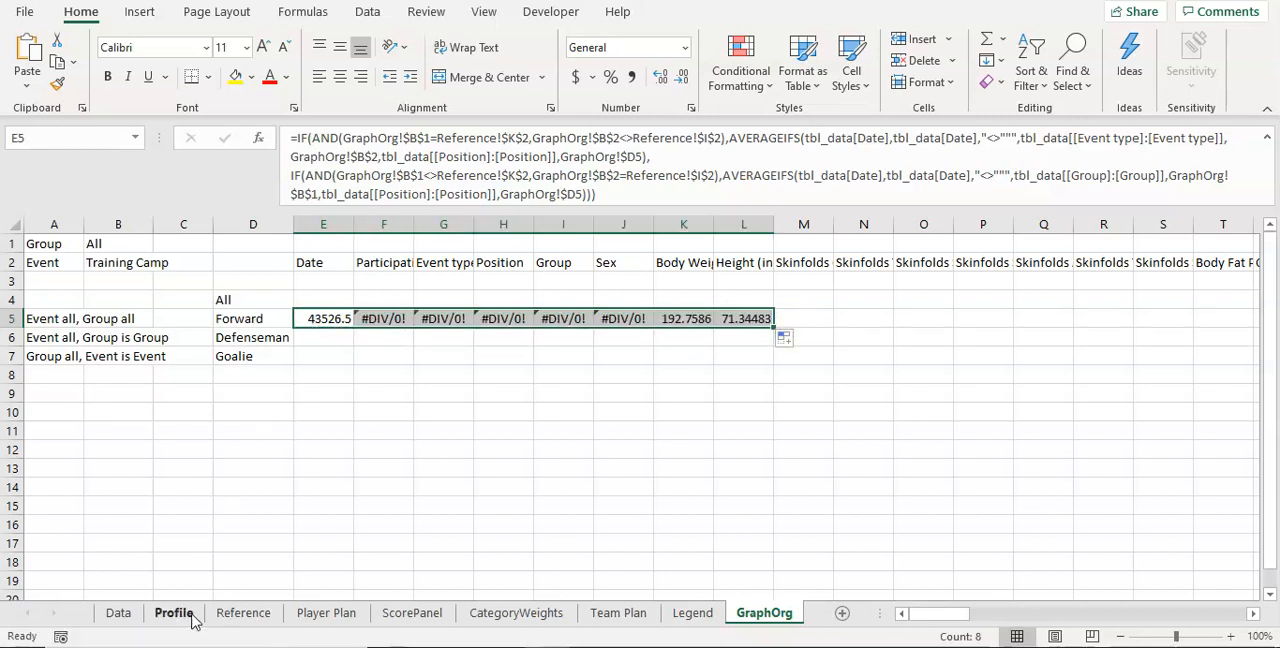
Step: On the Team Plan sheet, set the group selector C4 to U18 and the event selector C6 to All
click(592, 615)
text(U18)
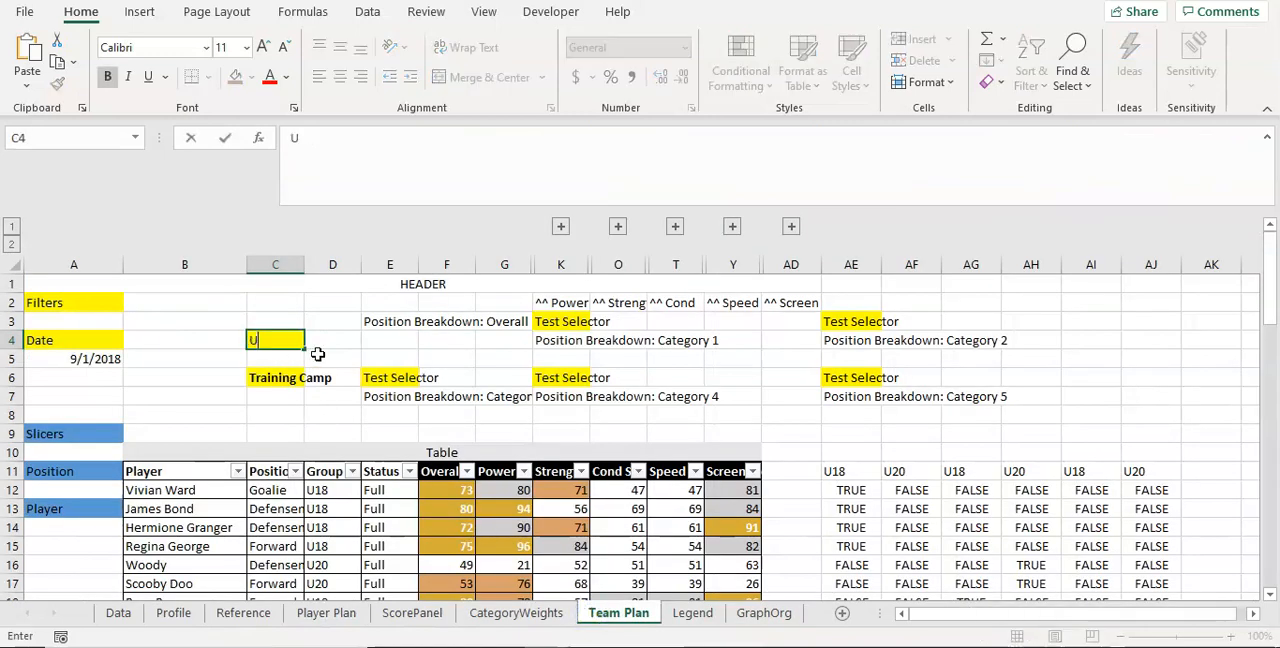
key(Return)
key(Return)
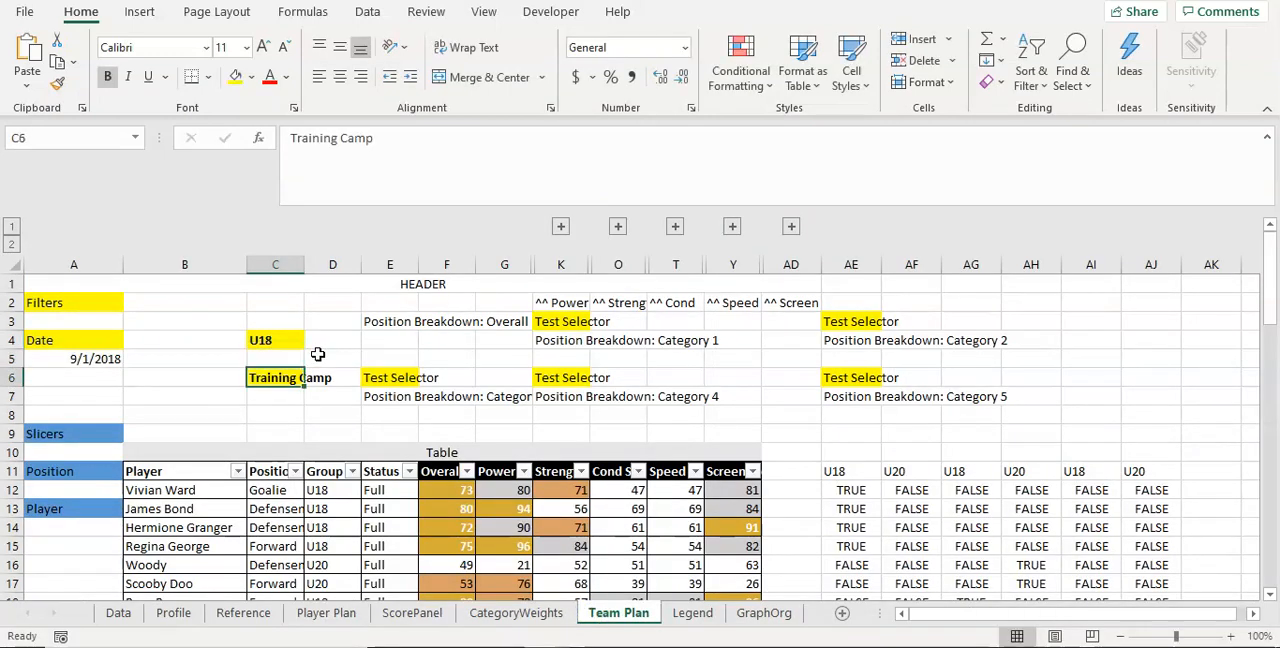
text(All)
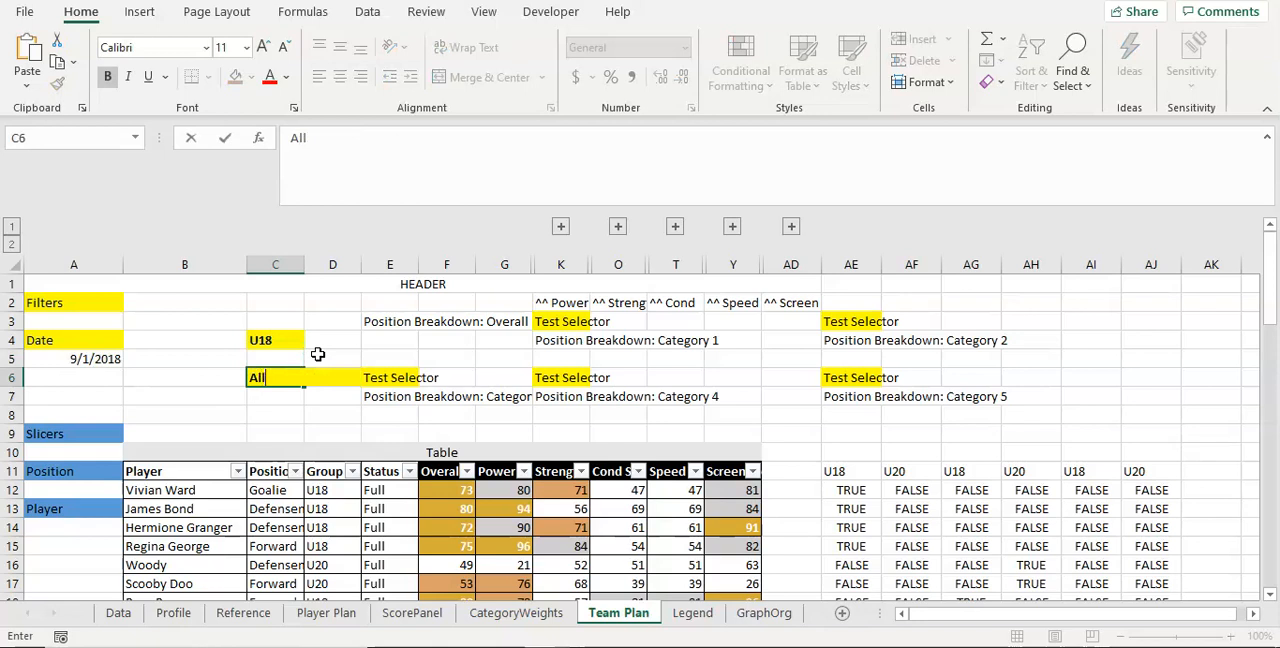
key(Return)
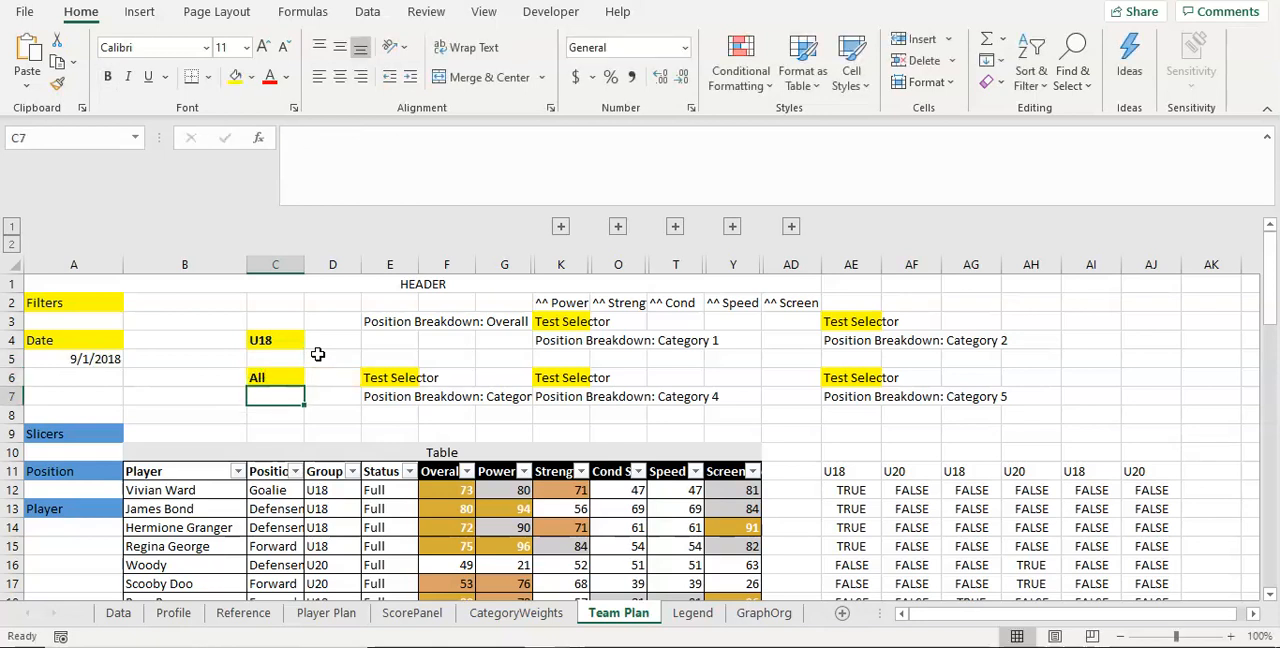
Step: On the GraphOrg sheet, reduce the Forward body weight average in K5 to one decimal place
click(768, 616)
click(675, 316)
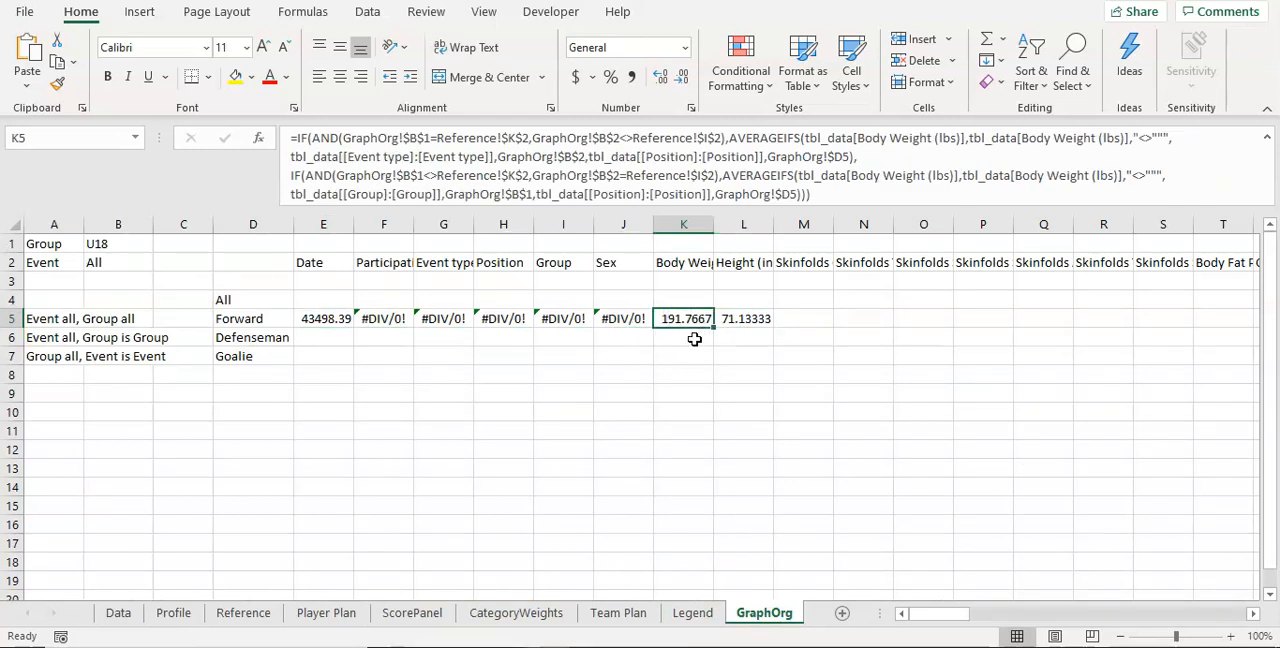
click(681, 78)
click(681, 78)
click(681, 78)
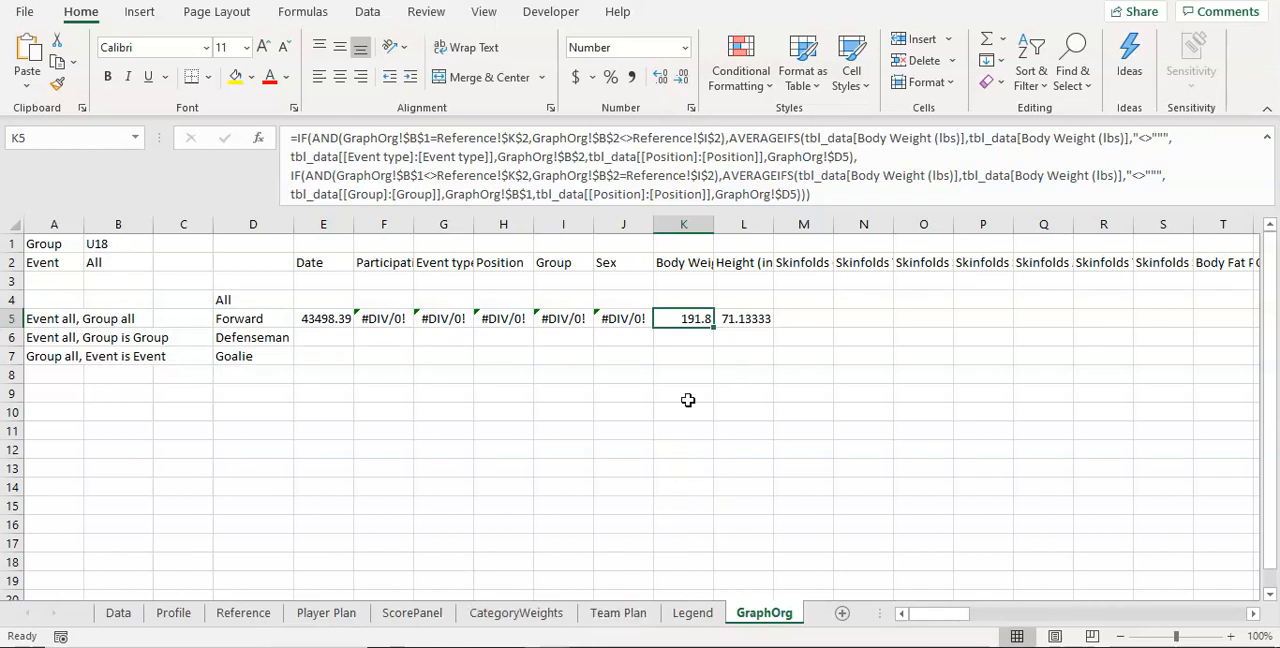
Step: Enter 191.8 in K7 as a comparison value for the body weight average
click(683, 357)
text(191.8)
key(Return)
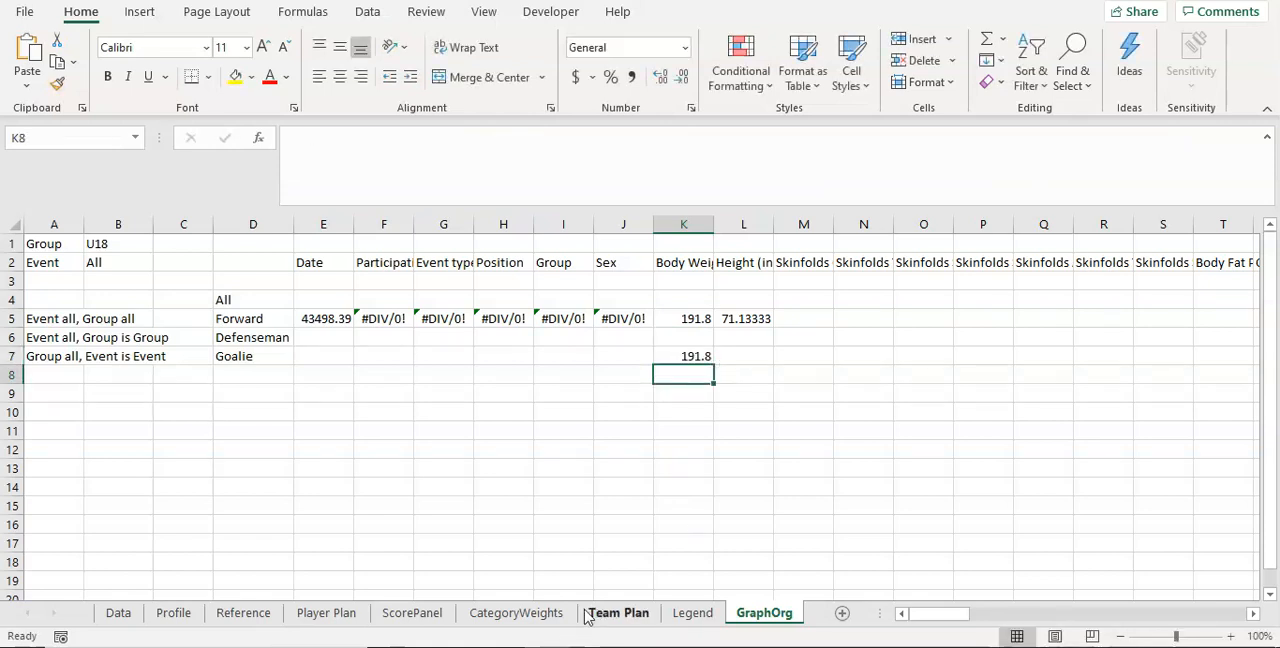
Step: On the Team Plan sheet, set the group selector C4 to All and the event selector C6 to Training Camp
click(616, 613)
click(285, 342)
text(All)
key(Return)
key(Return)
text(Tra)
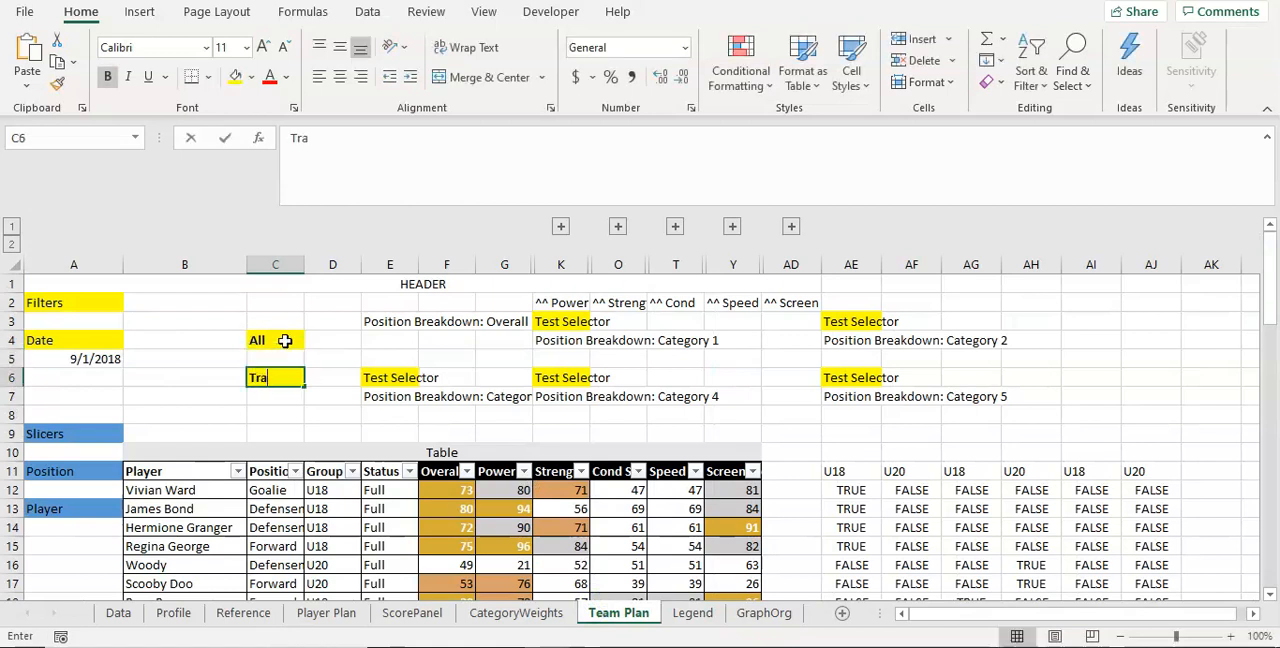
text(ining Camp)
key(Return)
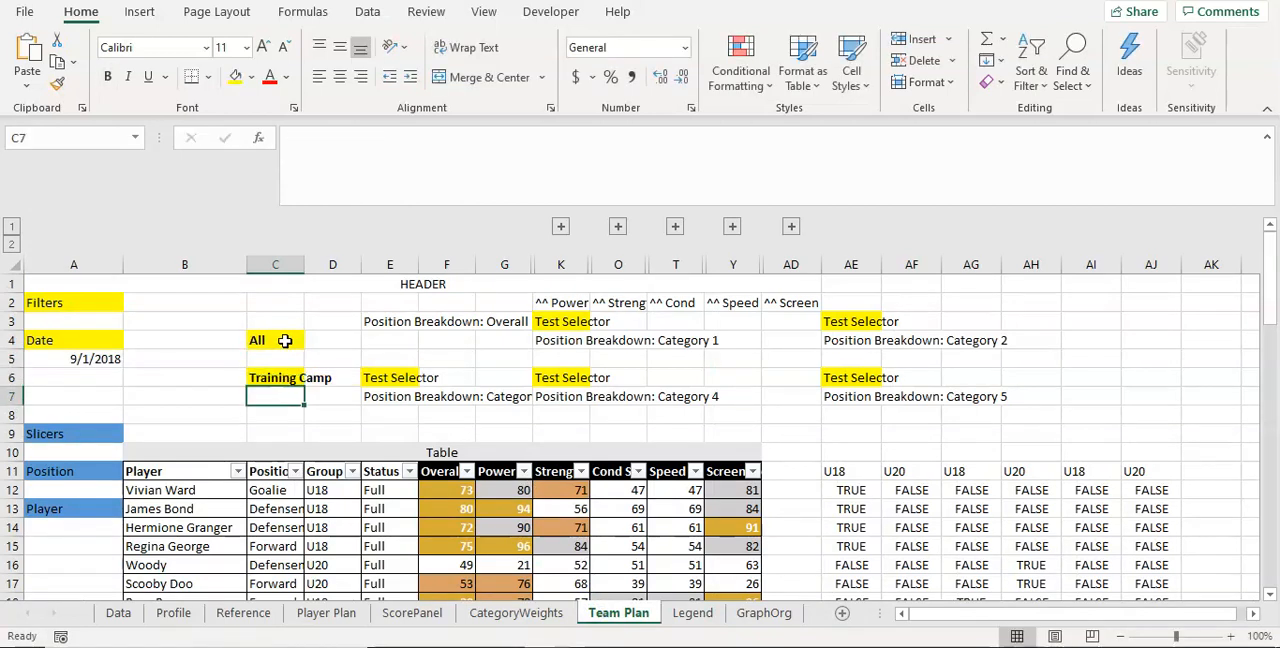
Step: On the GraphOrg sheet, compare the Forward body weight average in K5 with the comparison value in K7
click(764, 613)
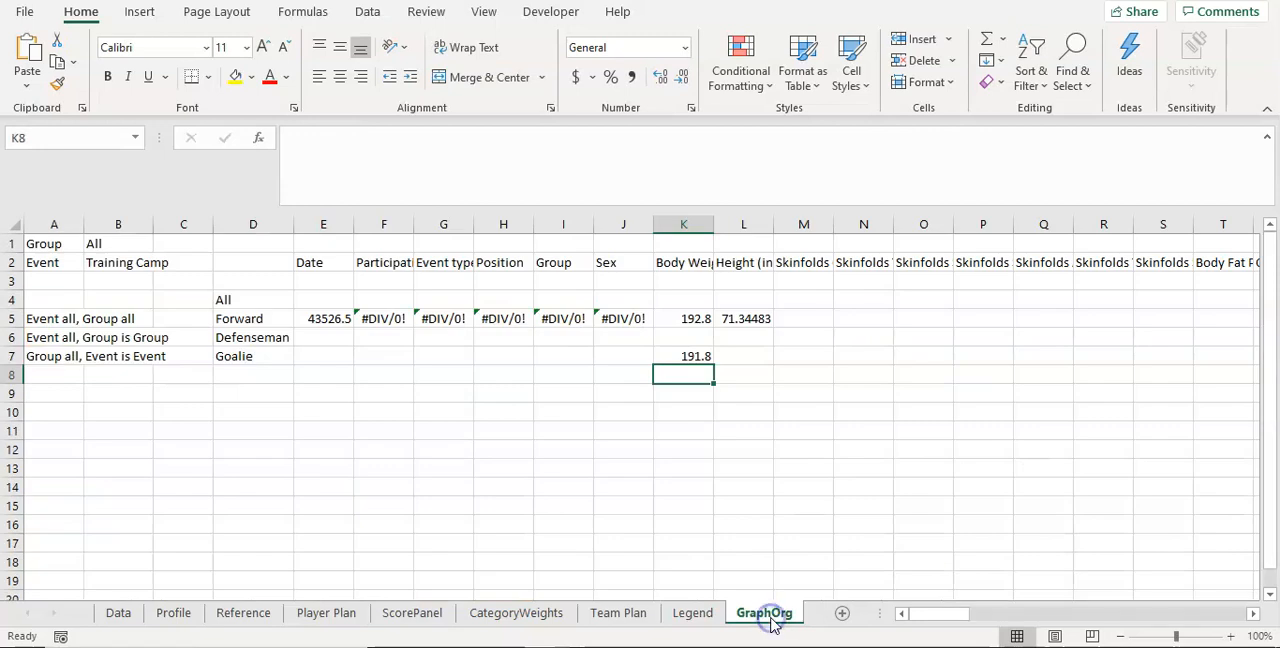
click(697, 319)
click(706, 360)
click(700, 322)
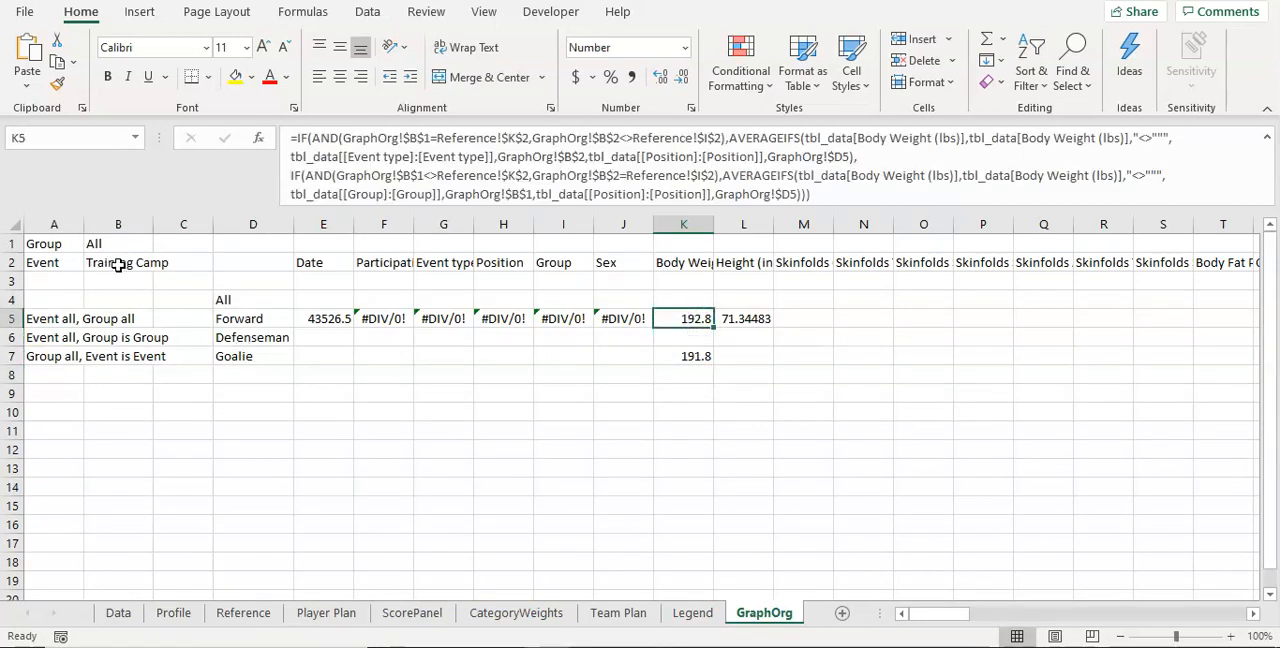
click(704, 358)
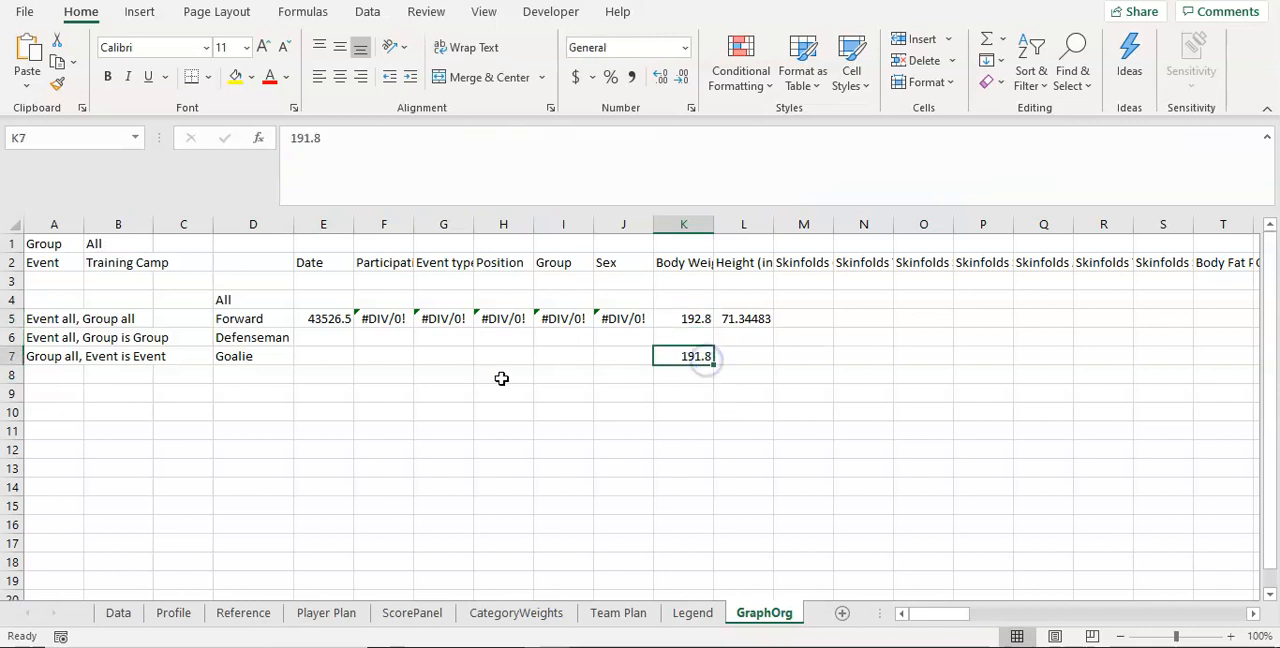
click(703, 318)
Step: Delete the comparison value in K7 and clear the filled formulas from F5 to L5
click(701, 356)
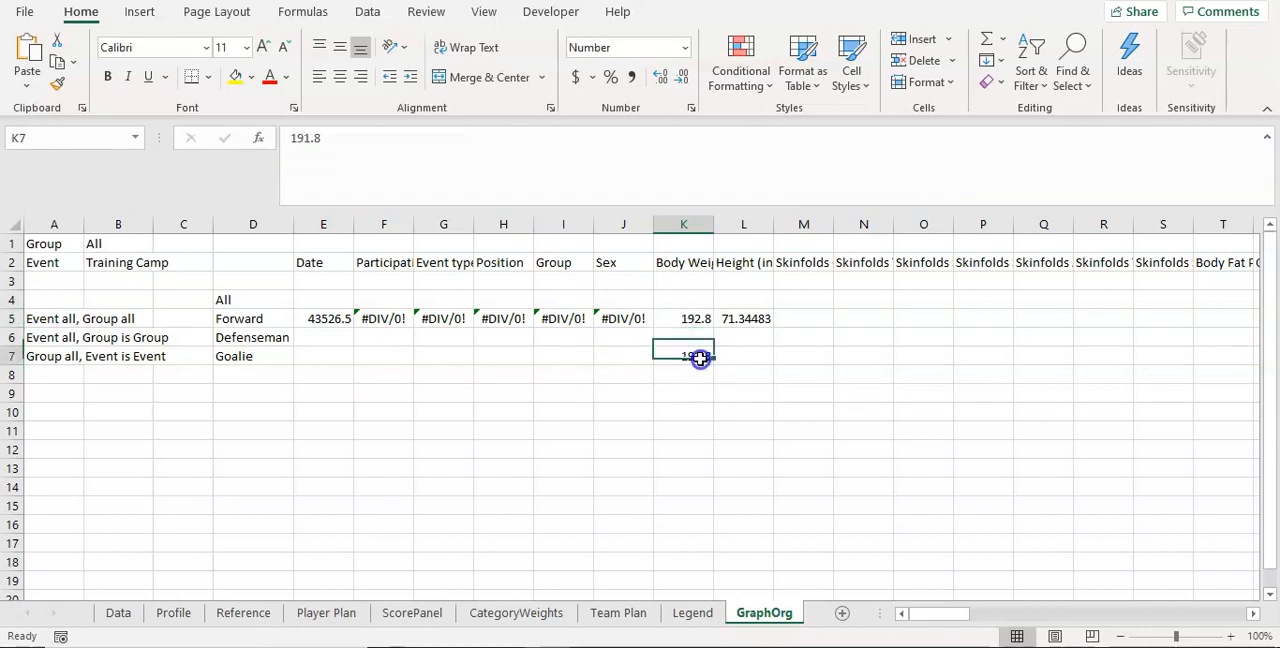
key(BackSpace)
click(703, 358)
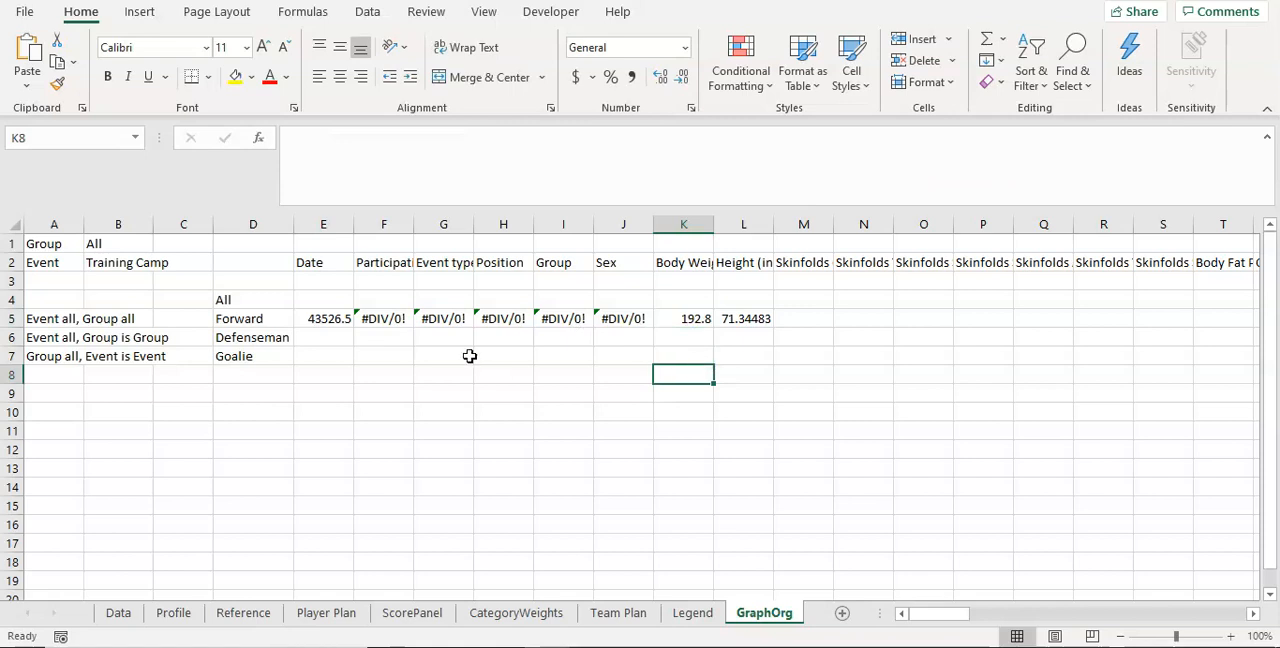
drag(388, 318, 735, 322)
right_click(735, 322)
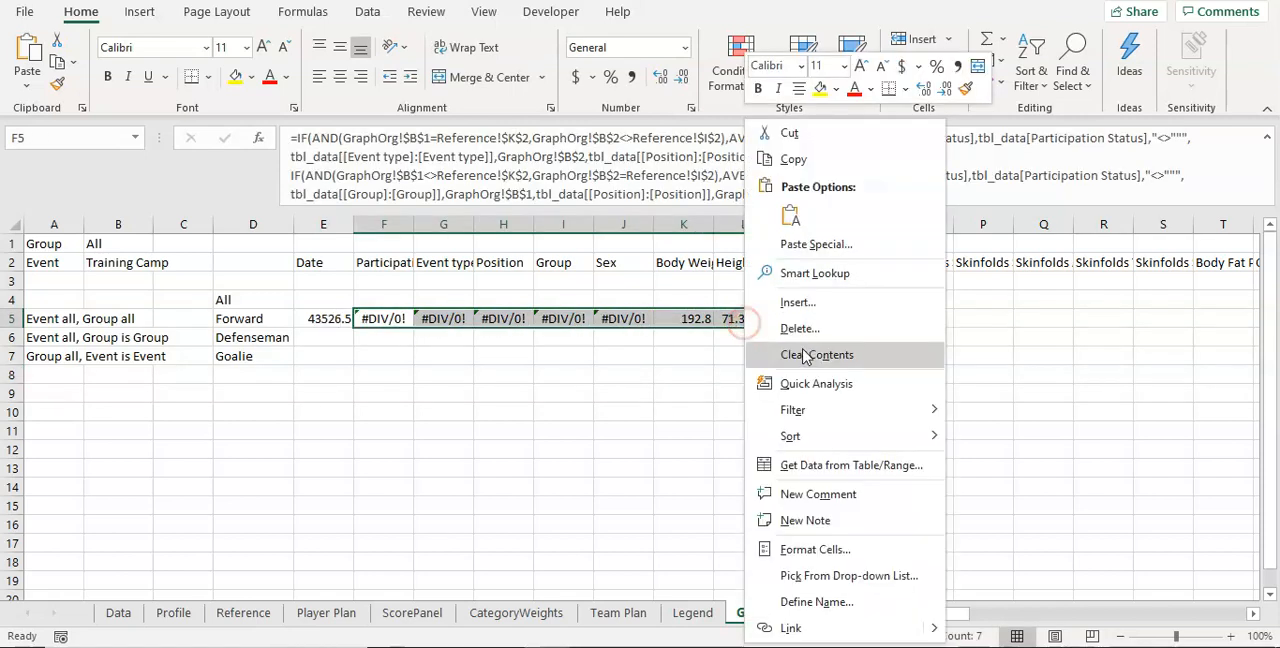
click(805, 347)
Step: Extend the E5 formula with a comma and, on a new line, a copy of its second IF(AND) AVERAGEIFS block
click(310, 320)
click(629, 203)
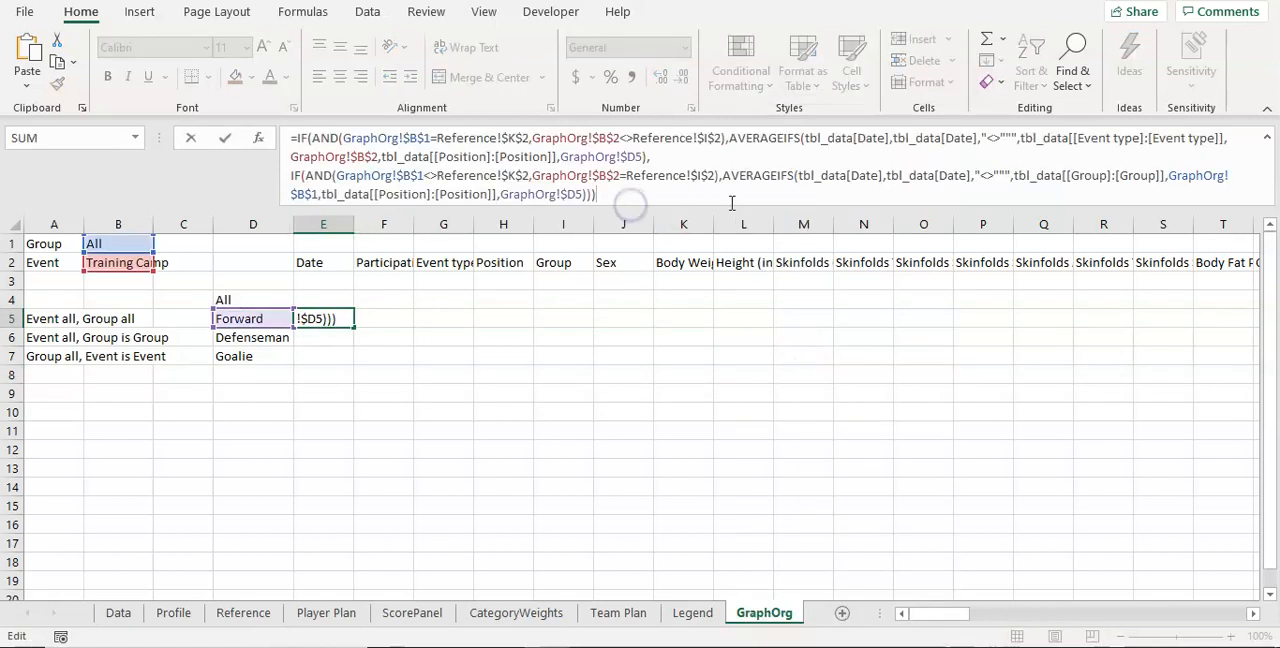
text(,)
key(alt+Return)
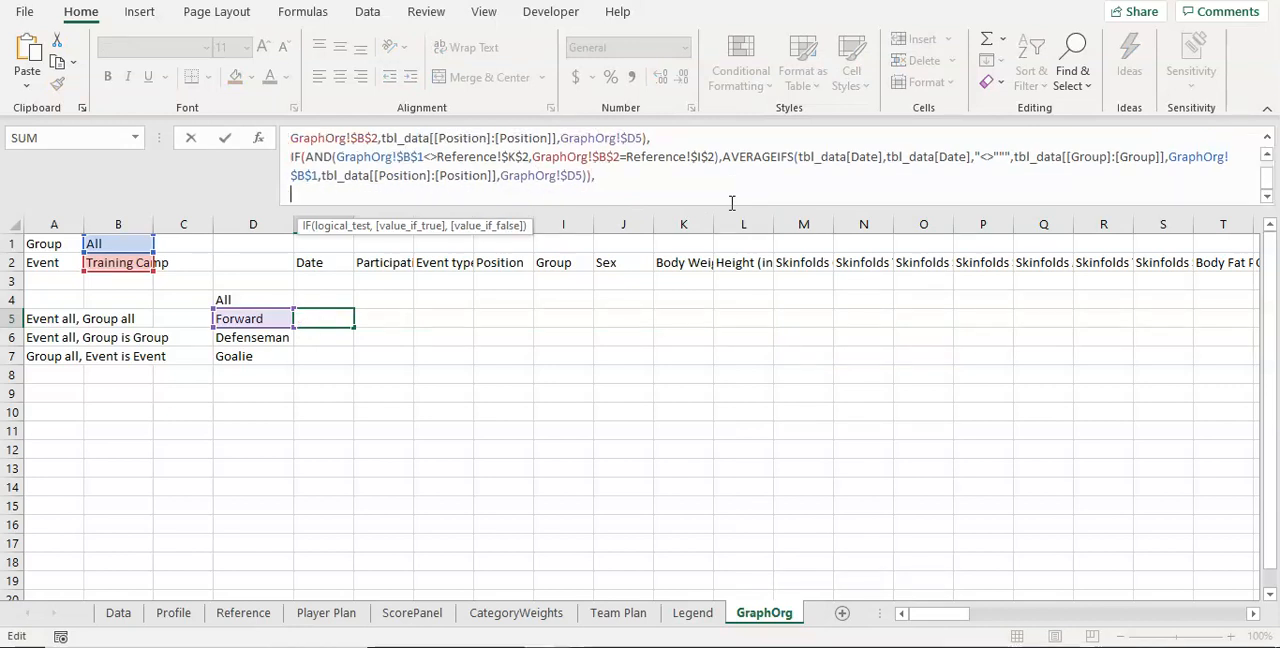
drag(289, 157, 663, 177)
key(Right)
key(ctrl+v)
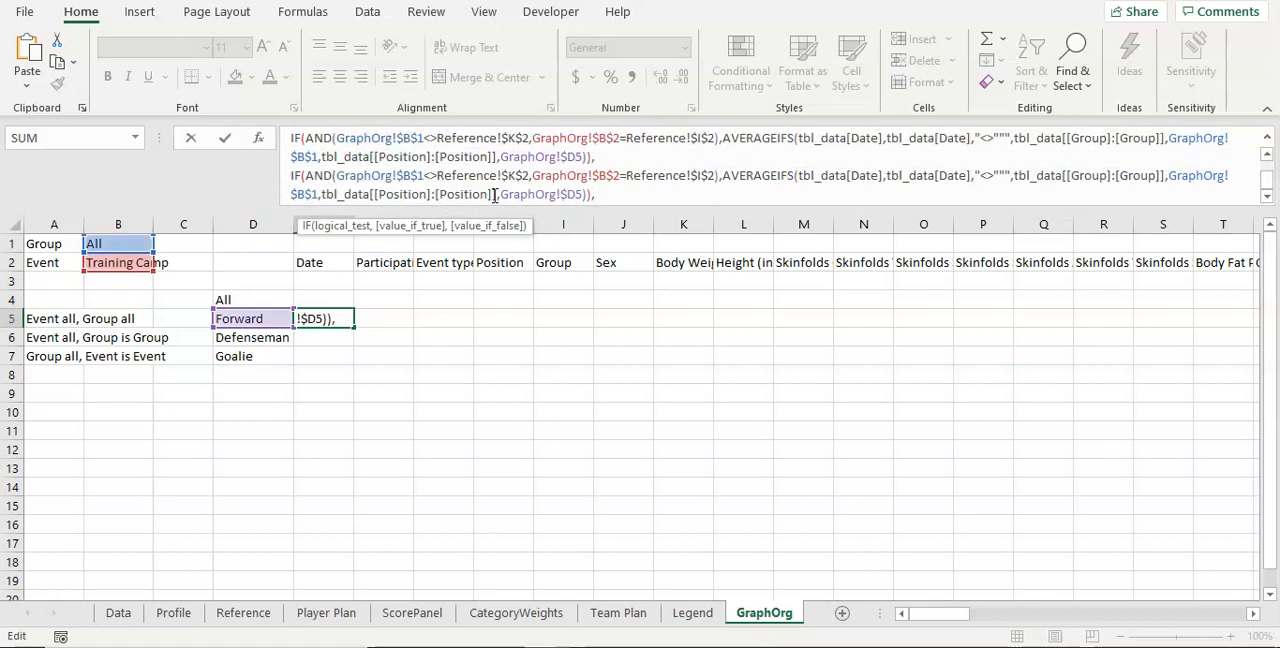
scroll(570, 190, up, 1)
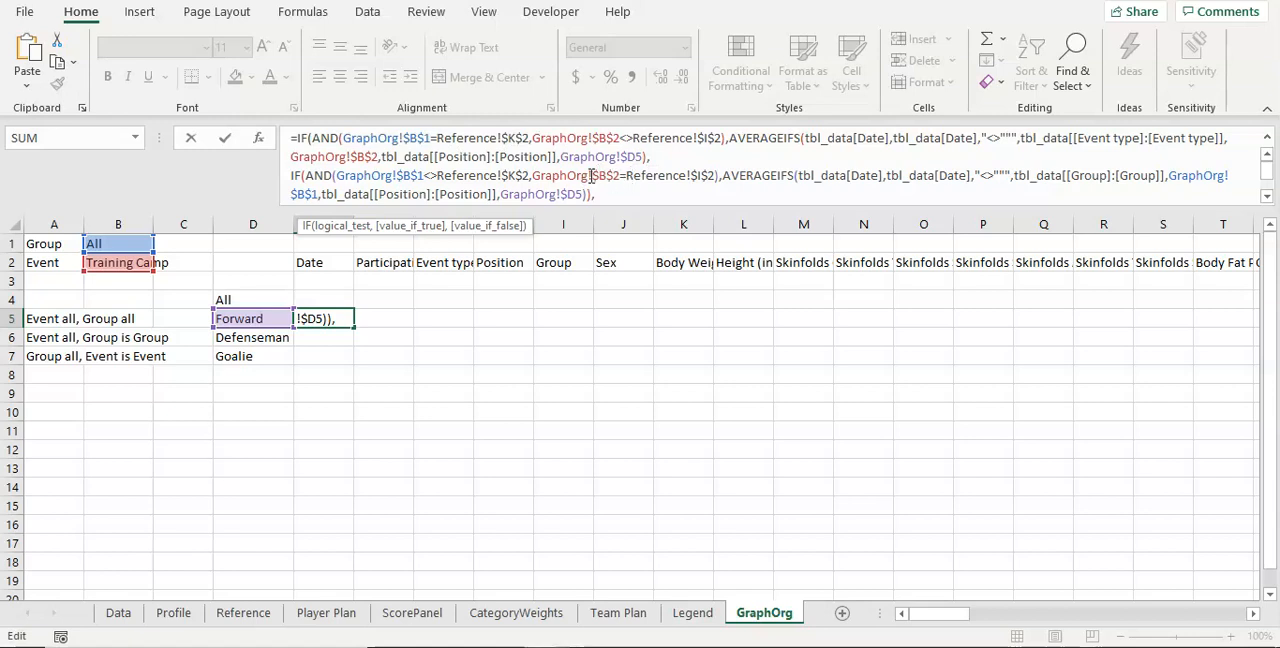
Step: In the E5 formula's third IF block, change the group condition to GraphOrg!$B$1=Reference!$K$2 and remove the Group criteria pair from its AVERAGEIFS
scroll(596, 176, down, 2)
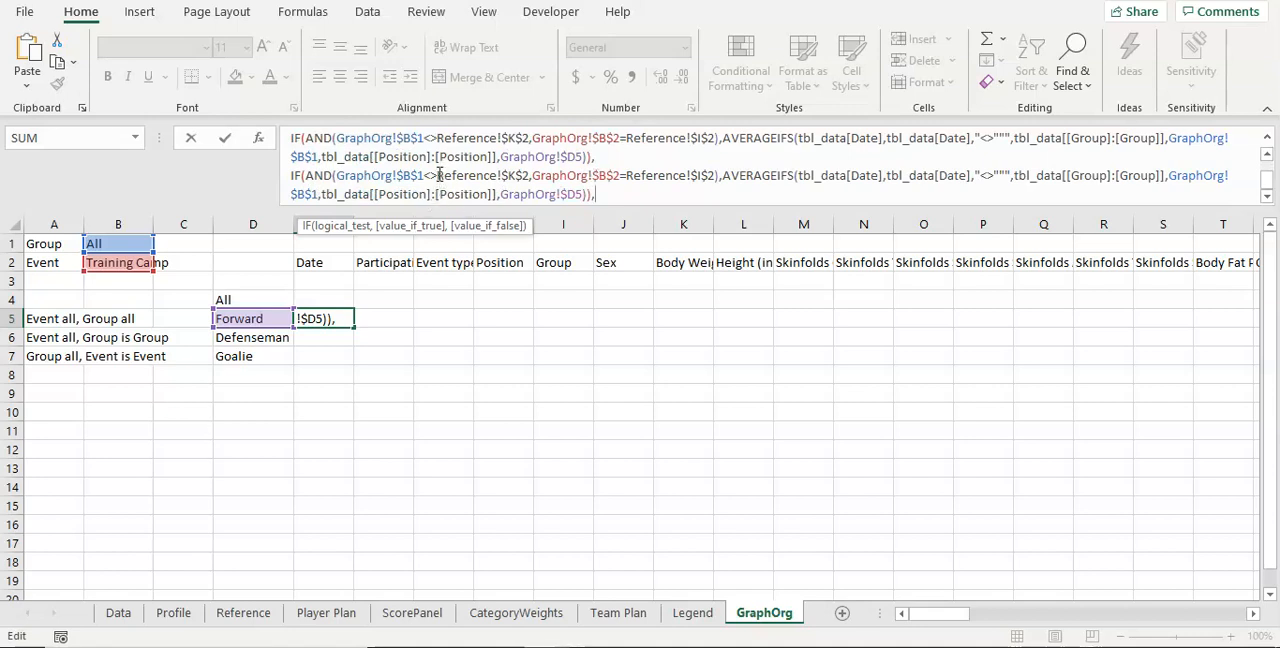
click(436, 175)
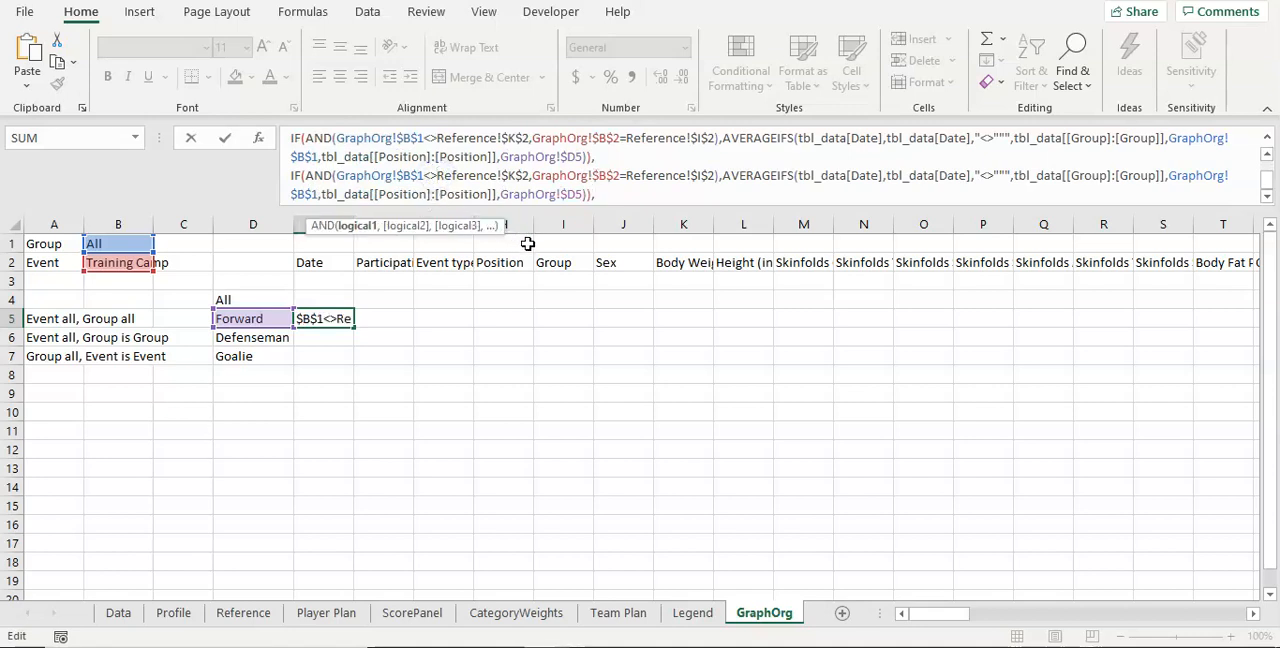
key(BackSpace)
key(BackSpace)
text(=)
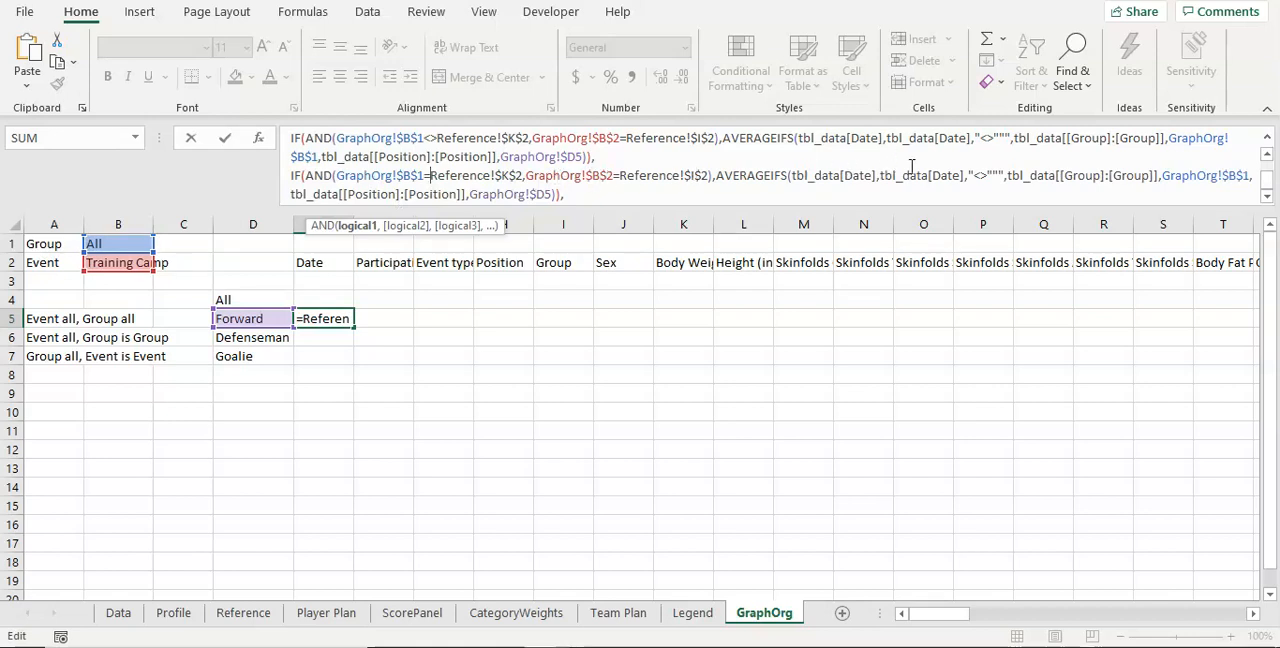
drag(1012, 176, 1256, 175)
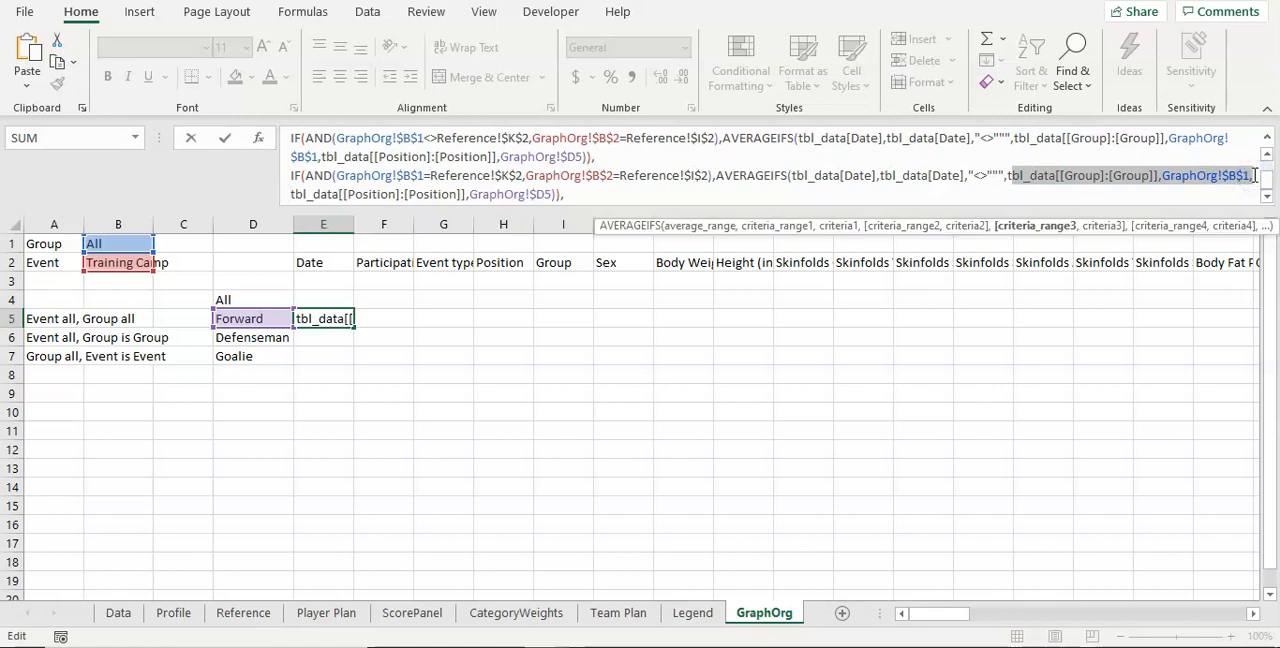
text(t)
key(BackSpace)
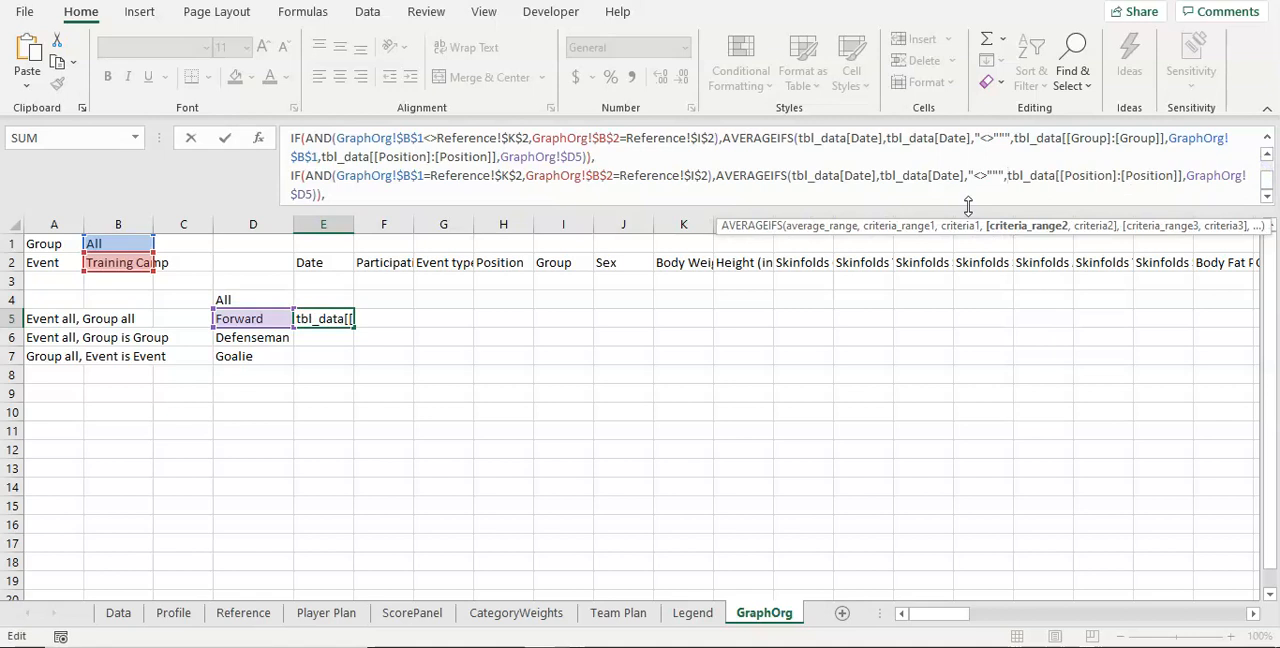
Step: Replace the E5 formula's trailing comma with a closing parenthesis and try to enter the formula
click(461, 188)
key(BackSpace)
text())
key(Return)
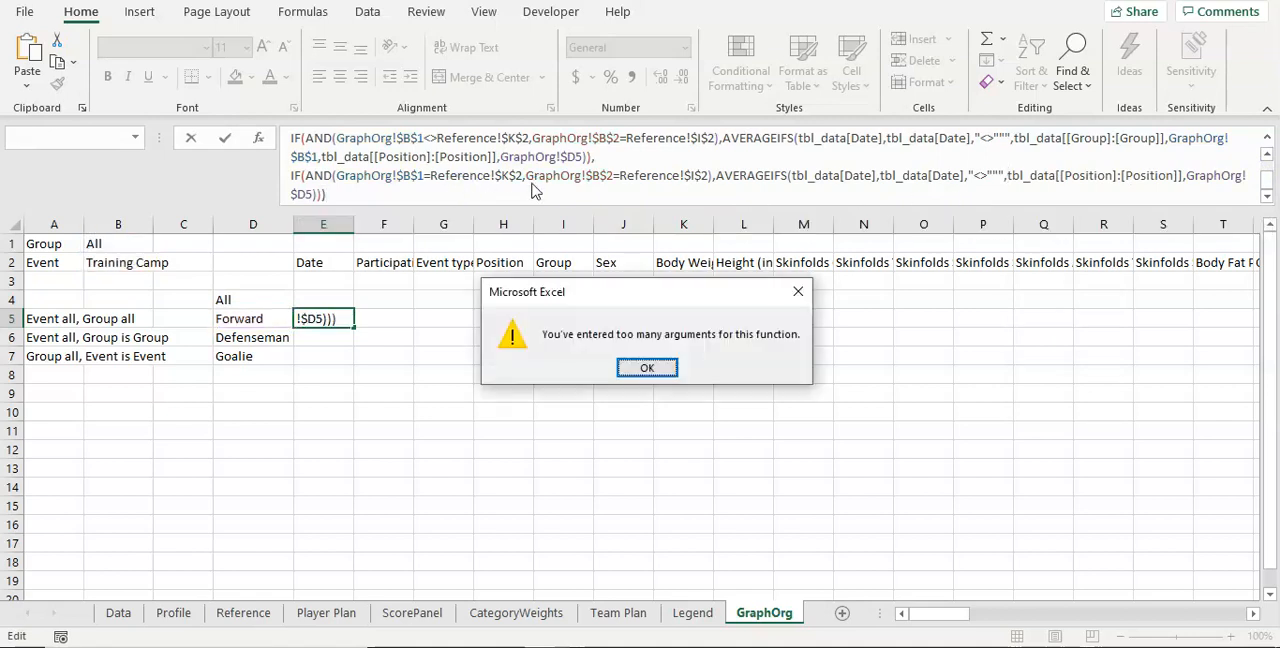
key(Return)
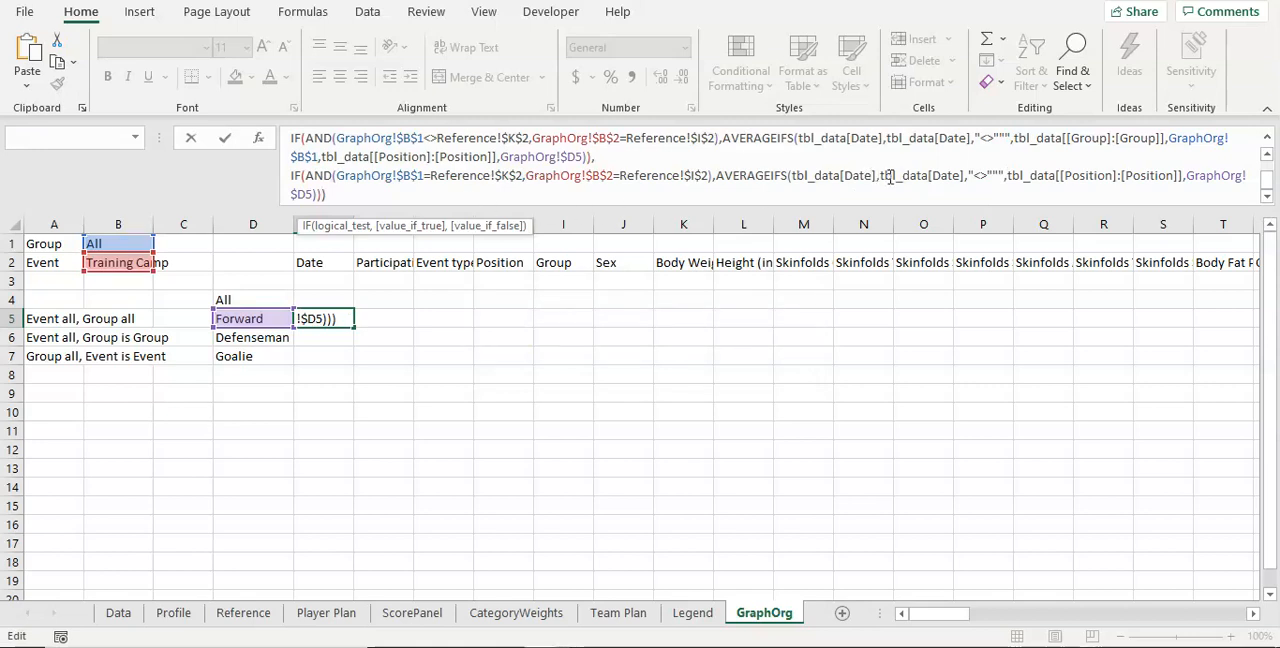
Step: Review the third IF block's arguments, remove the extra closing parenthesis after the second IF block, and enter the E5 formula
click(965, 172)
click(969, 172)
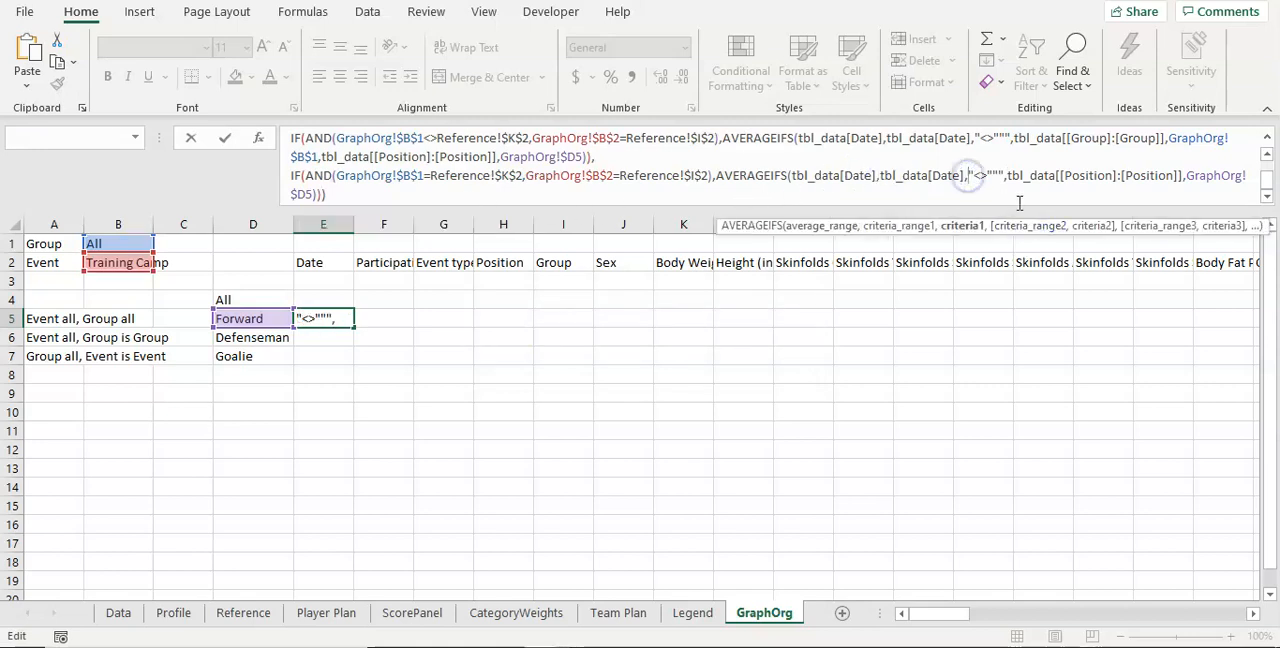
click(988, 173)
click(1068, 175)
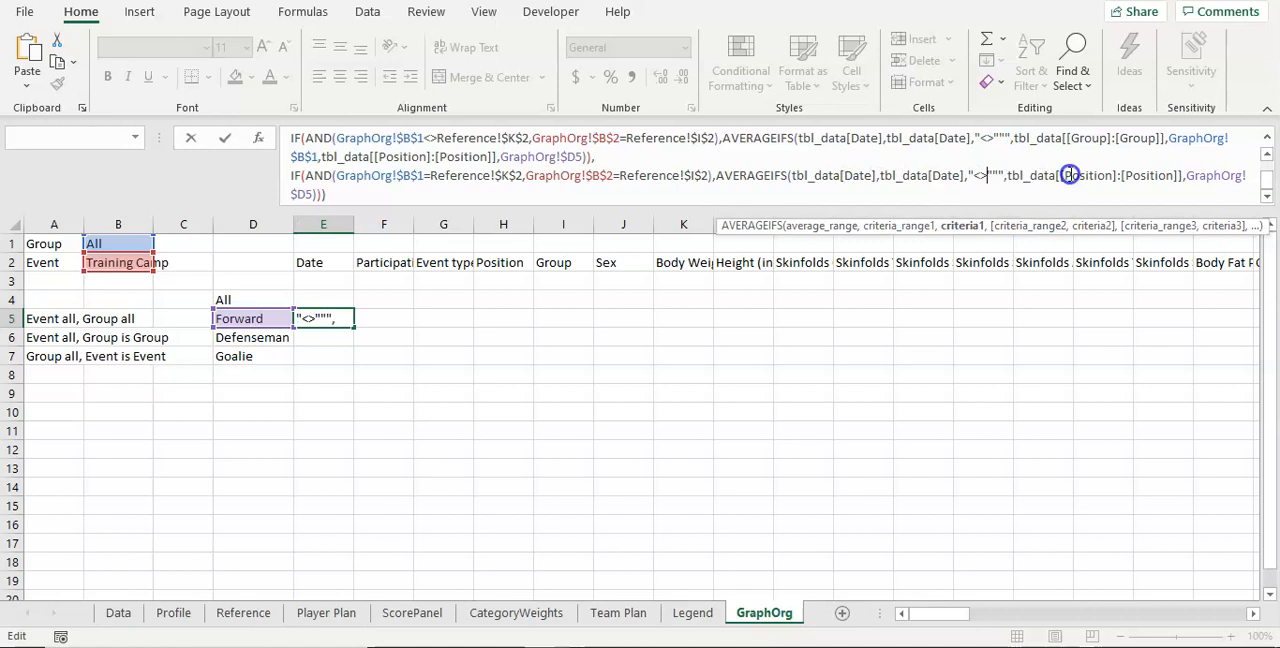
click(1199, 174)
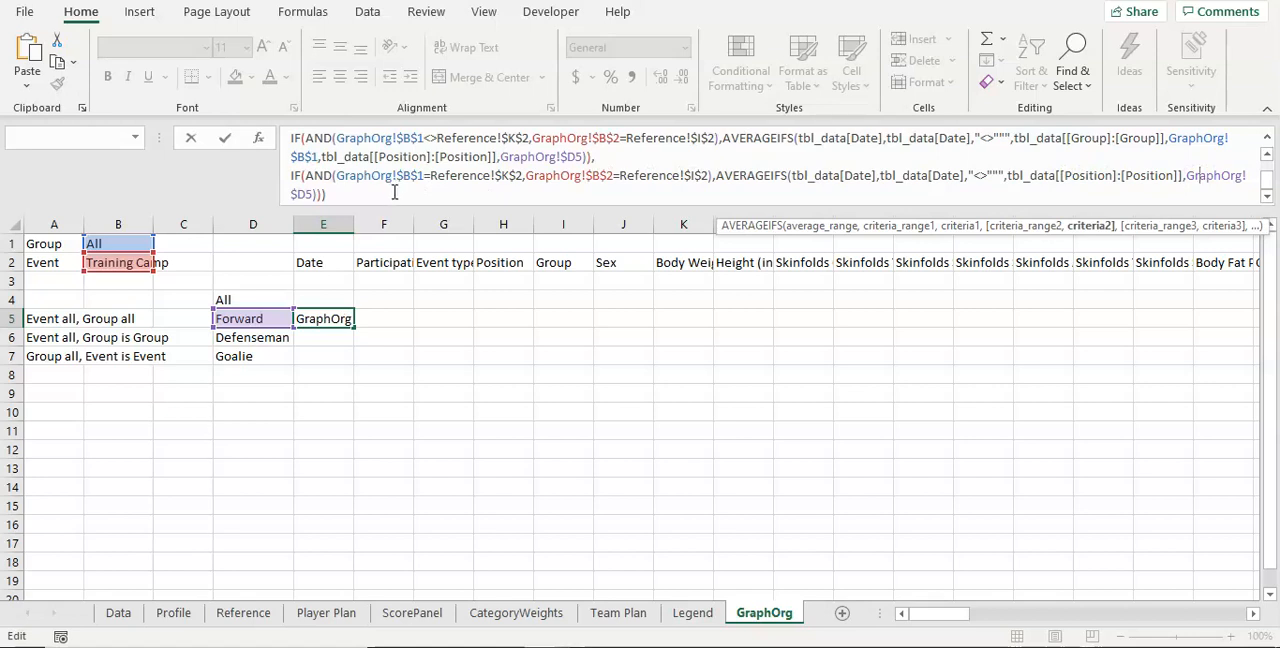
scroll(492, 170, up, 1)
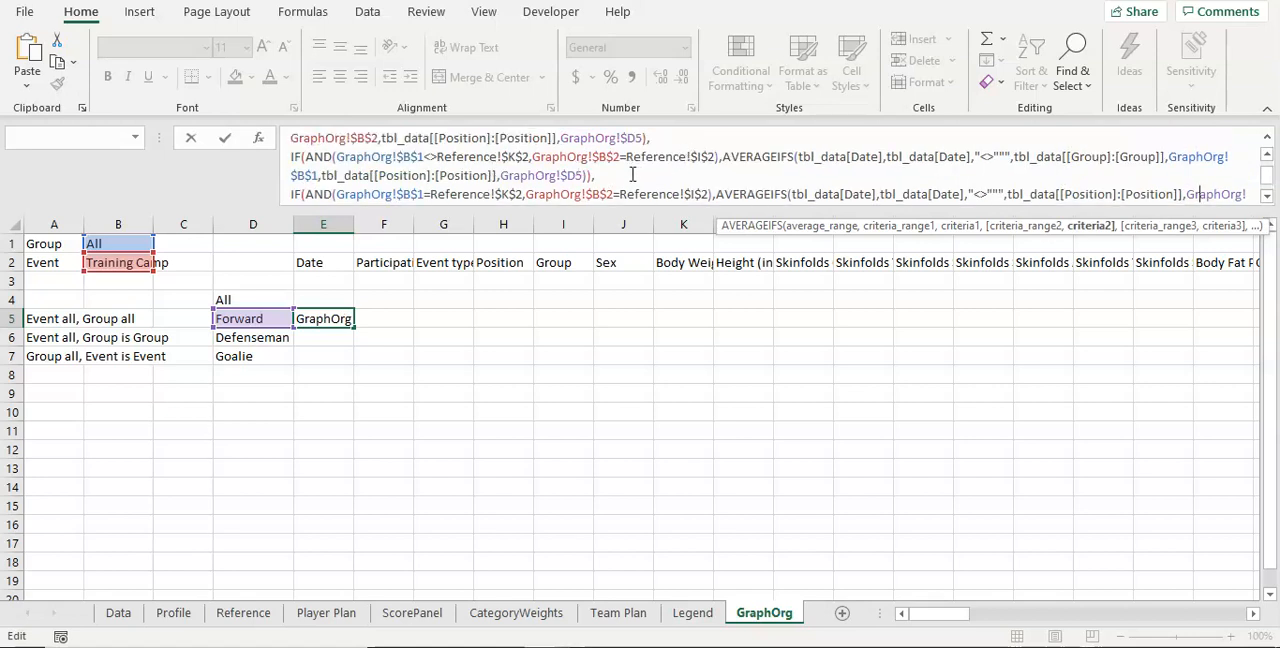
click(590, 175)
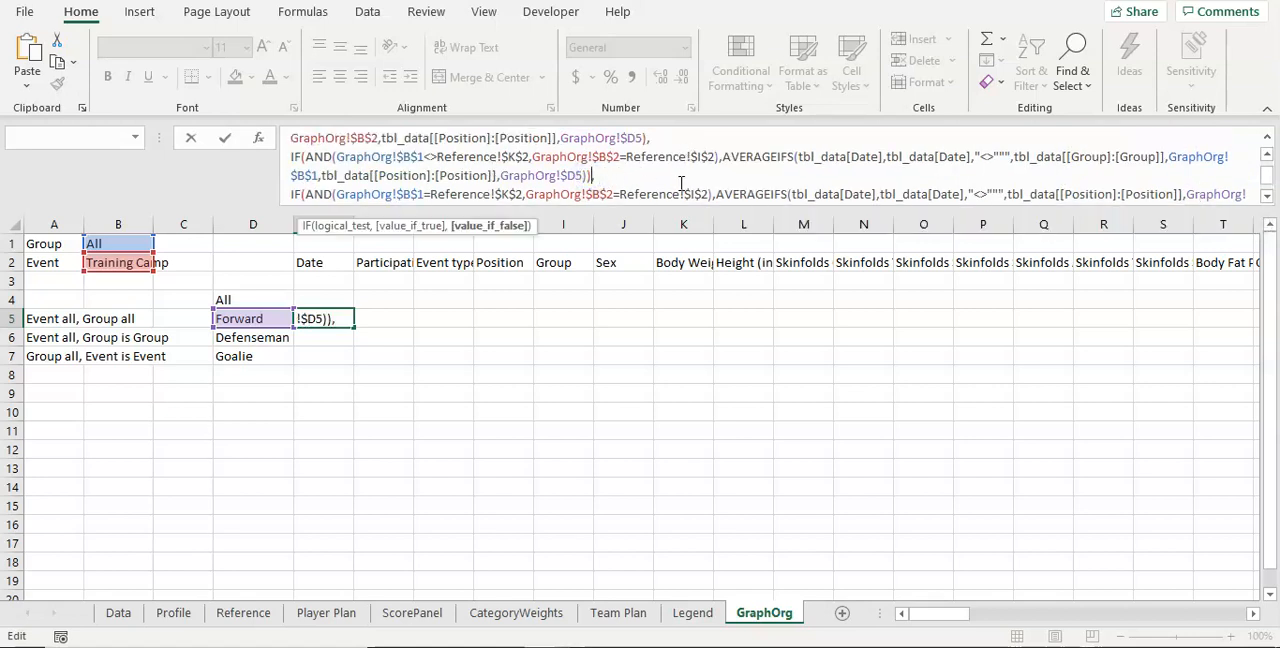
scroll(640, 172, down, 1)
click(467, 203)
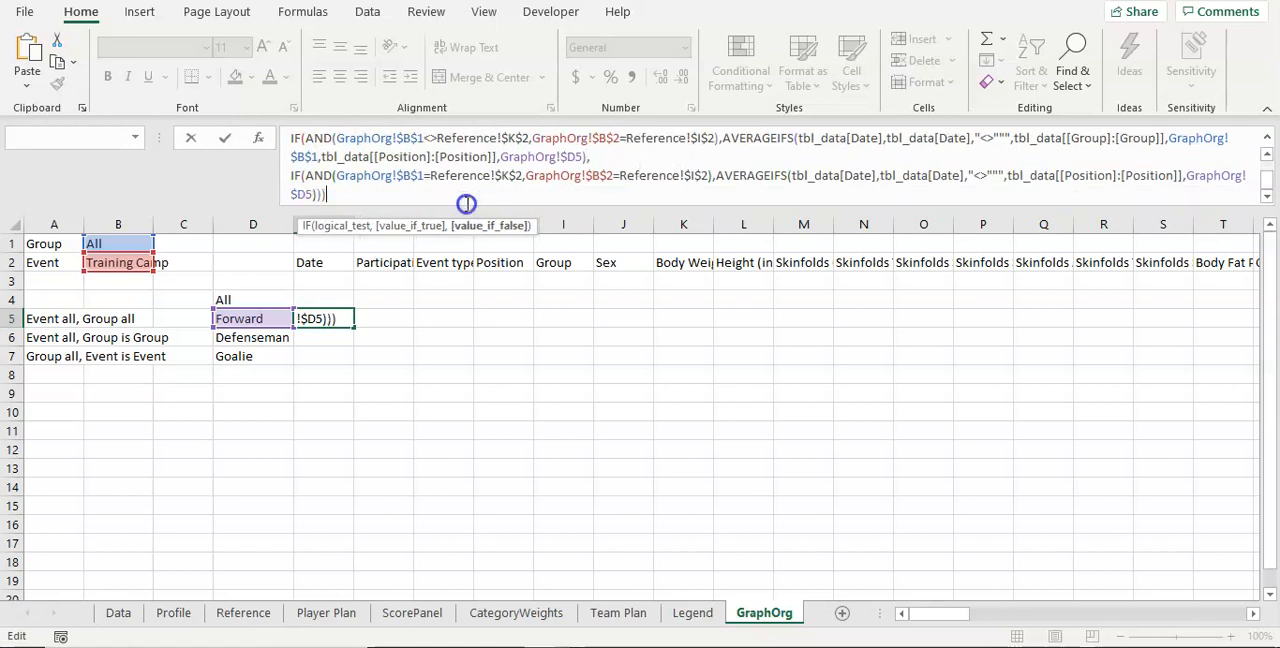
key(Return)
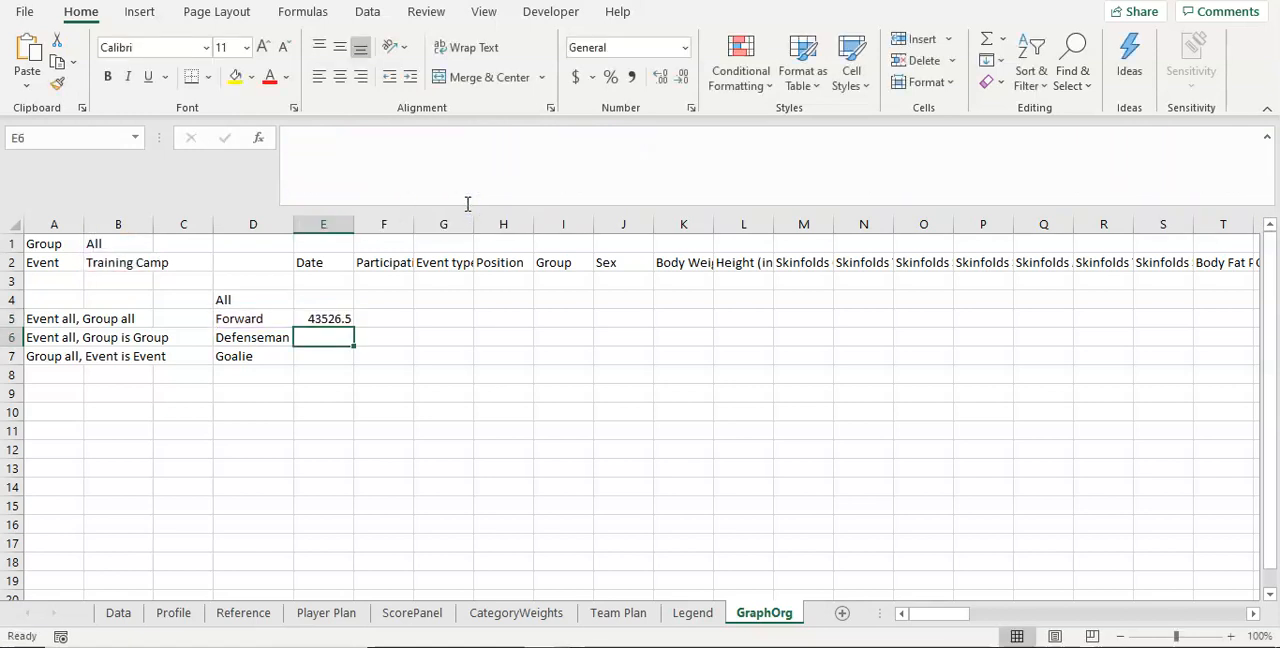
Step: Fill the E5 formula across to O5 and test it on GraphOrg with the Team Plan event selector C6 set to All
key(Up)
drag(350, 324, 940, 318)
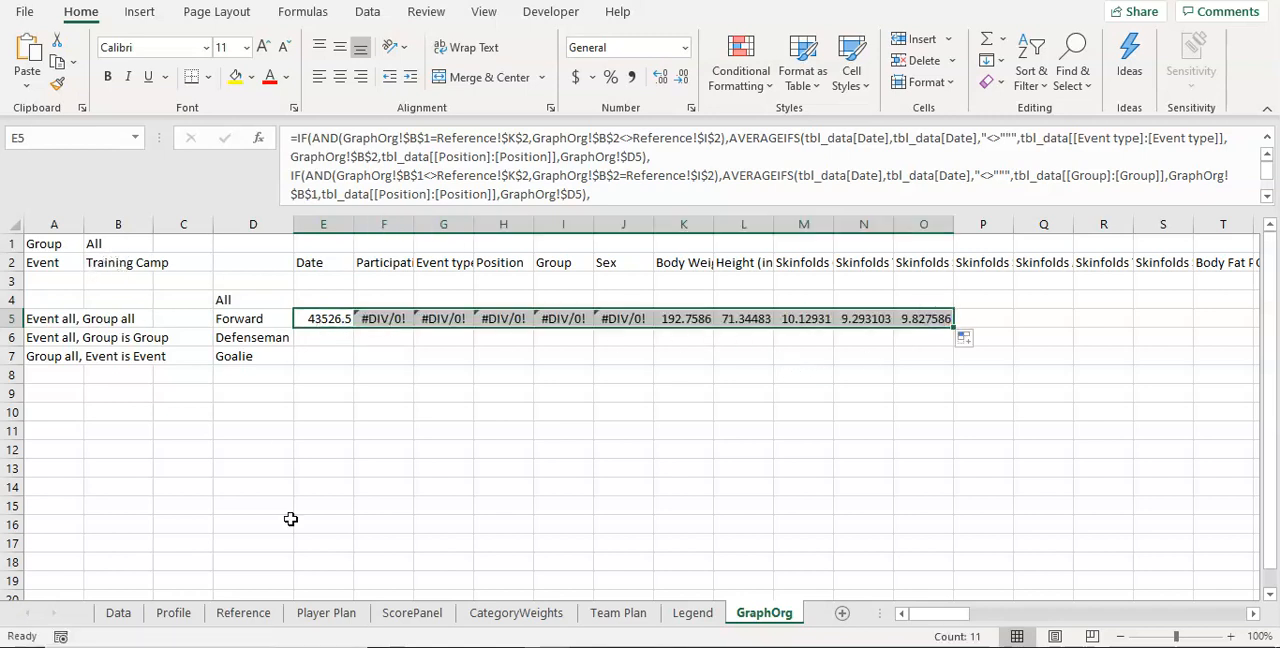
click(612, 613)
click(297, 380)
text(All)
key(Return)
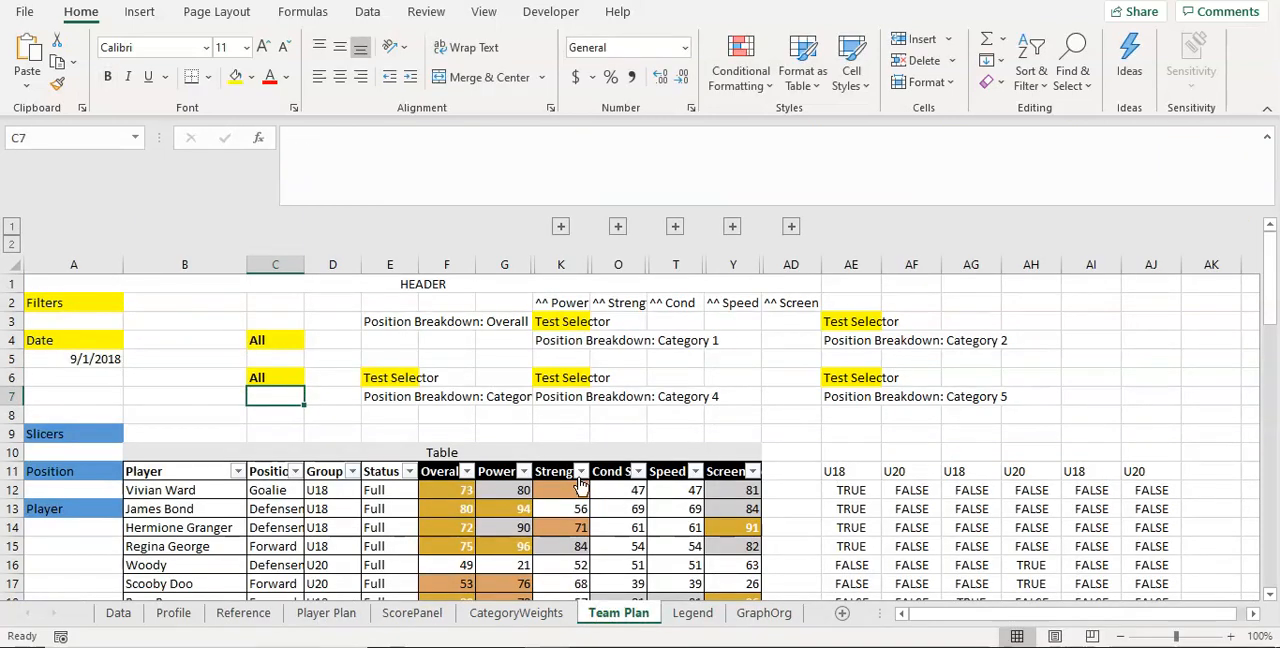
click(758, 612)
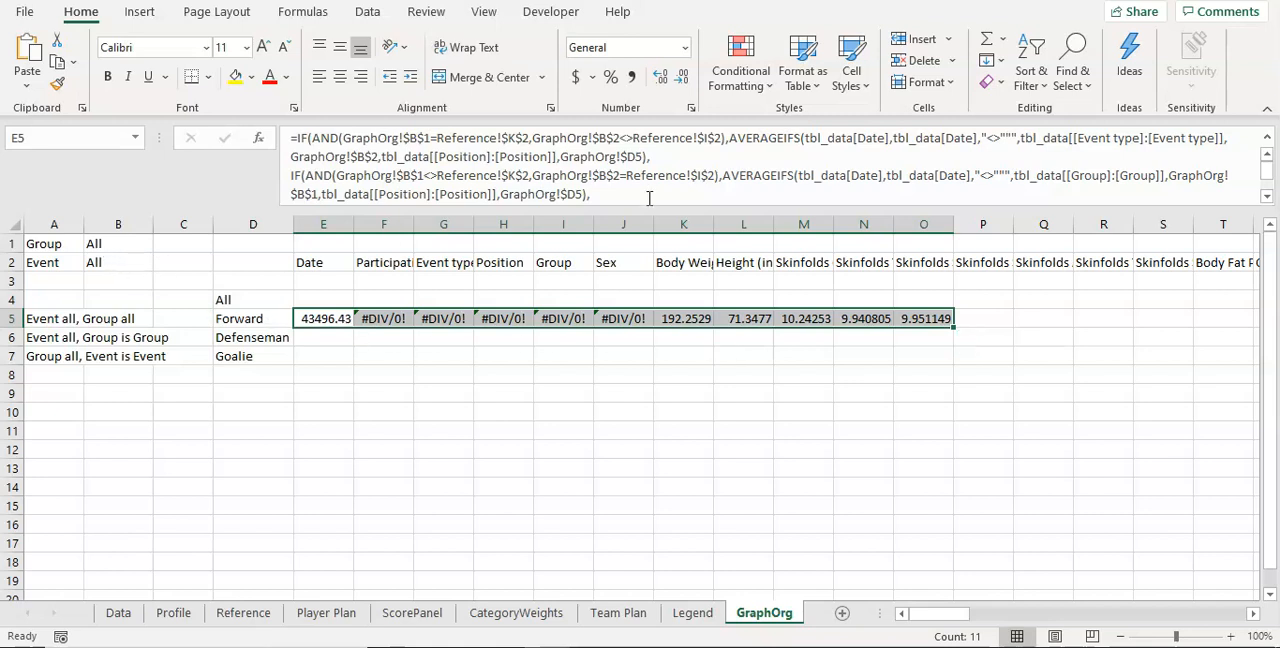
Step: Clear the filled formulas from F5 to O5
drag(378, 323, 917, 325)
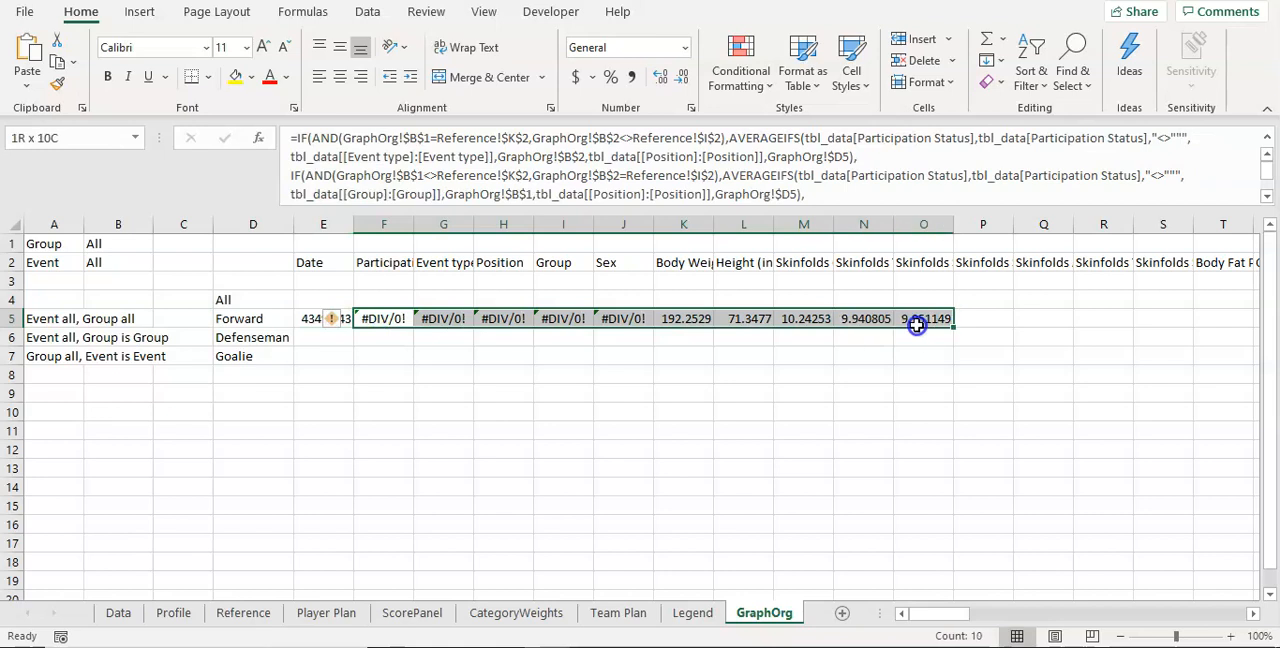
right_click(912, 322)
click(965, 346)
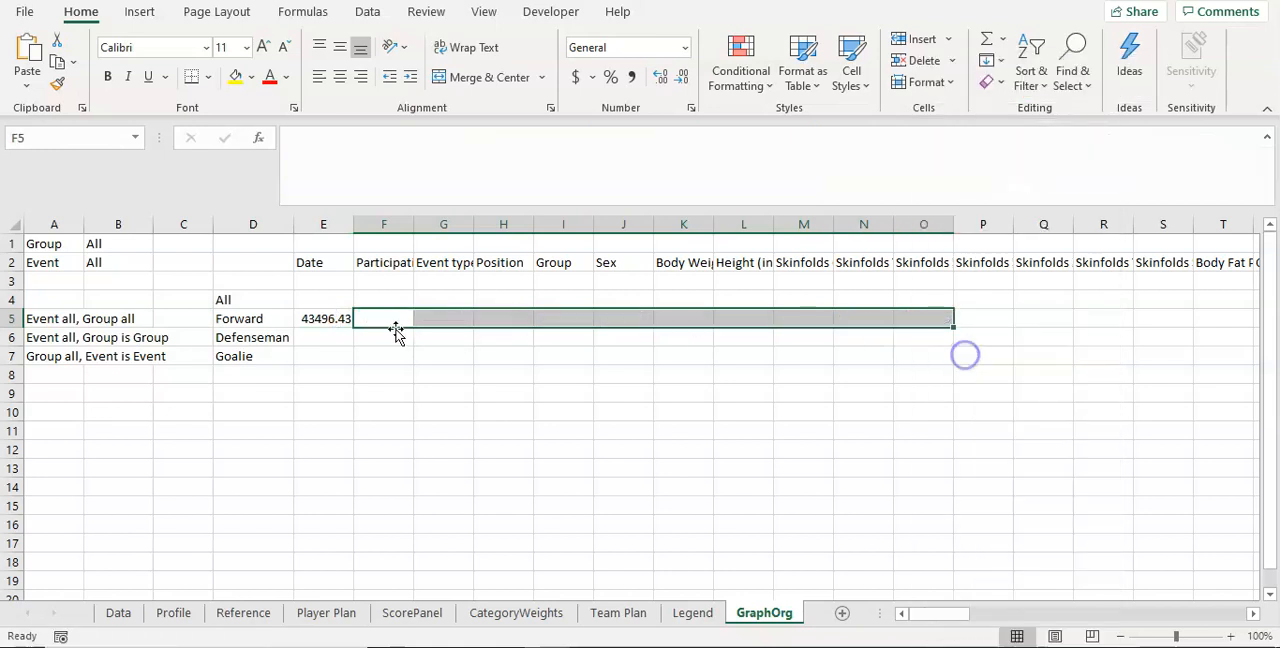
Step: Enlarge the formula editing area for E5 and replace the closing parentheses ending the third IF block with one parenthesis and a comma
click(337, 320)
click(631, 195)
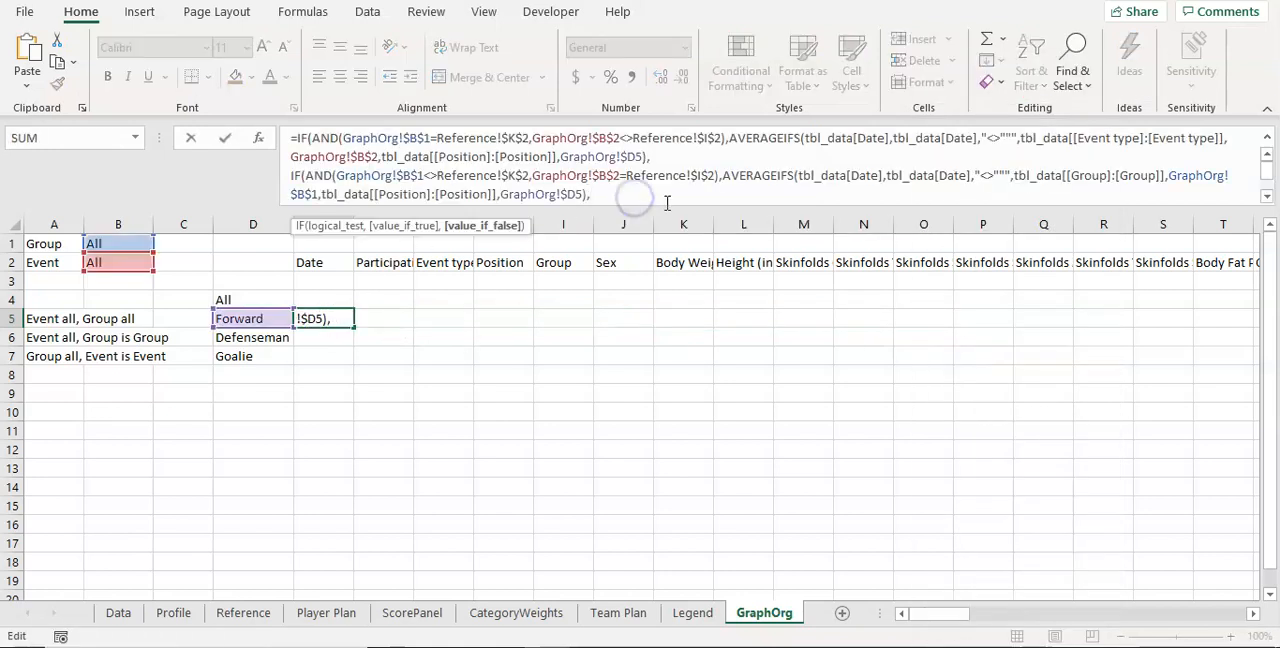
key(alt+Return)
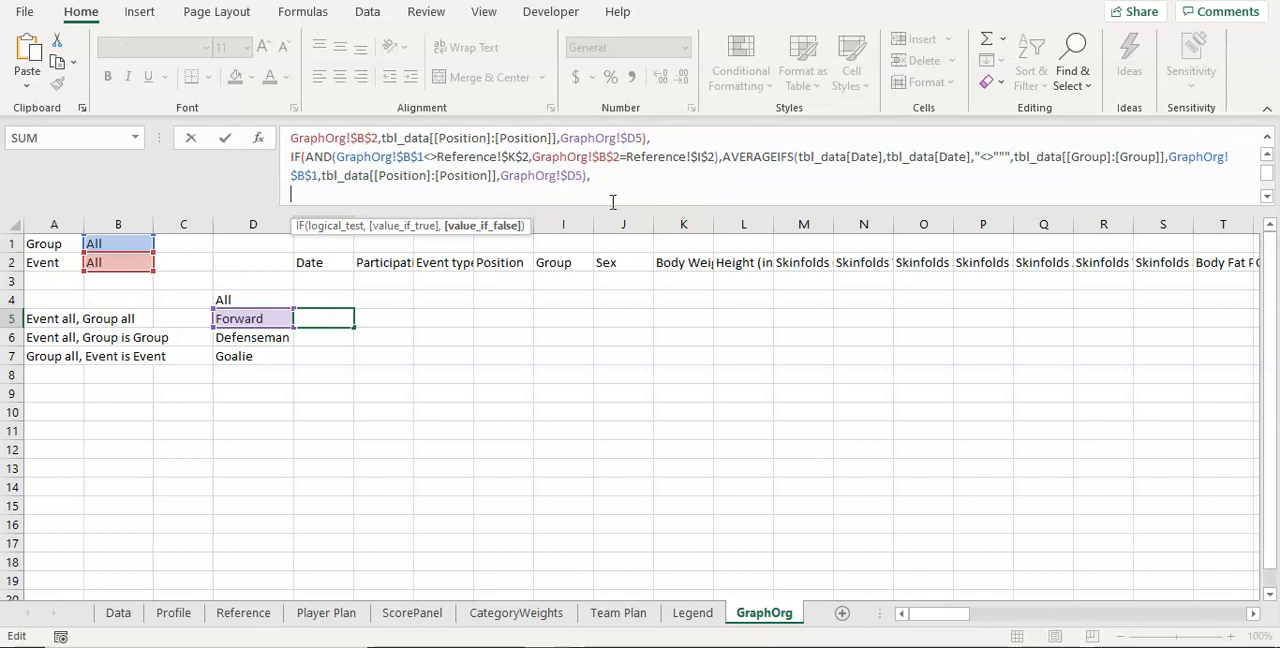
drag(611, 206, 610, 325)
click(386, 251)
text())
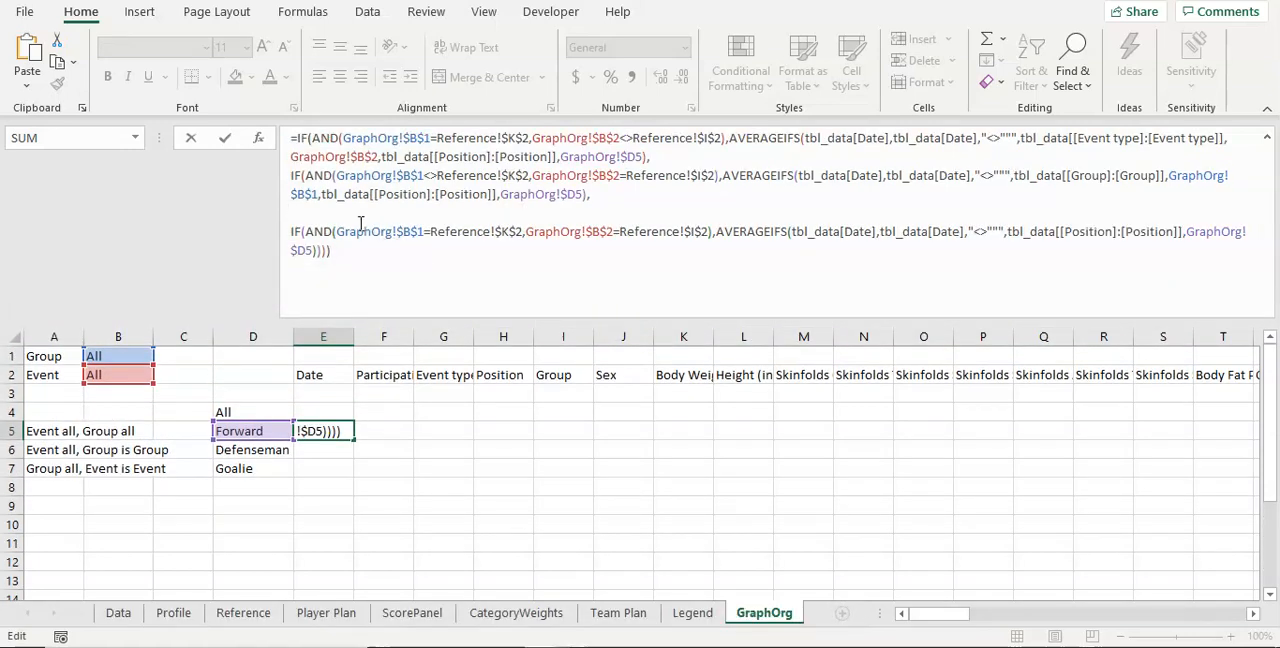
click(375, 214)
key(BackSpace)
click(389, 234)
key(BackSpace)
key(BackSpace)
key(BackSpace)
text(,)
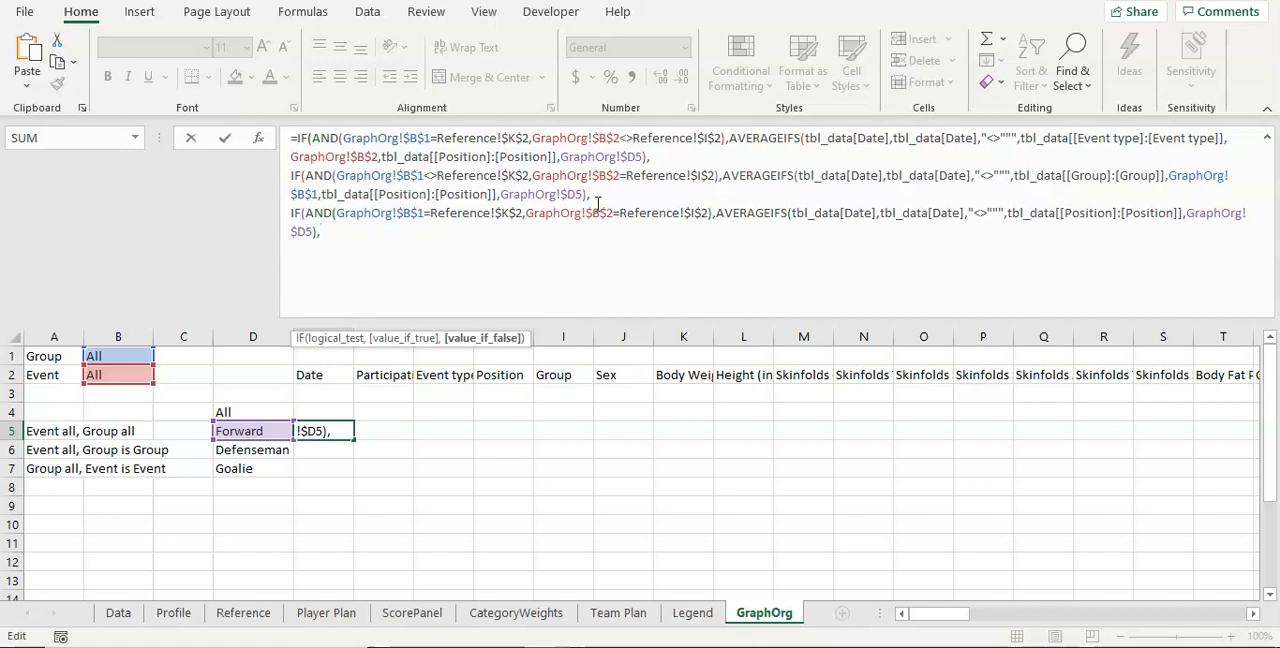
Step: Add a copy of the second IF(AND) AVERAGEIFS block on a new line at the end of the E5 formula
drag(600, 193, 292, 177)
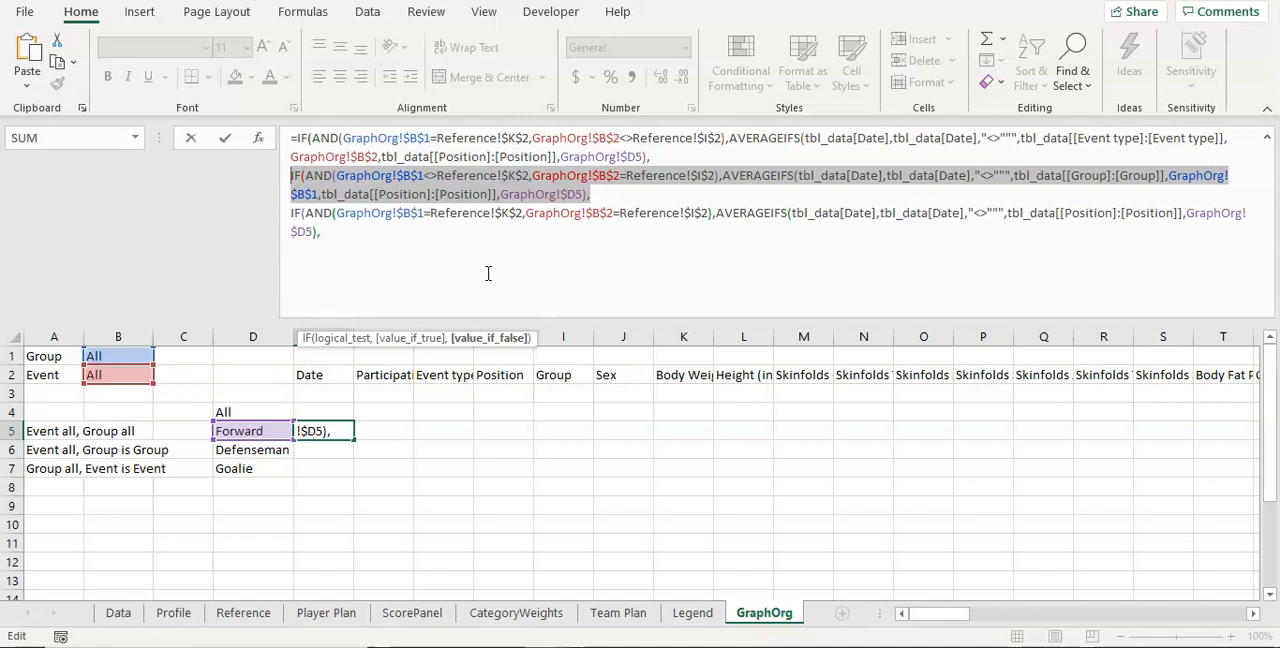
click(309, 250)
click(291, 256)
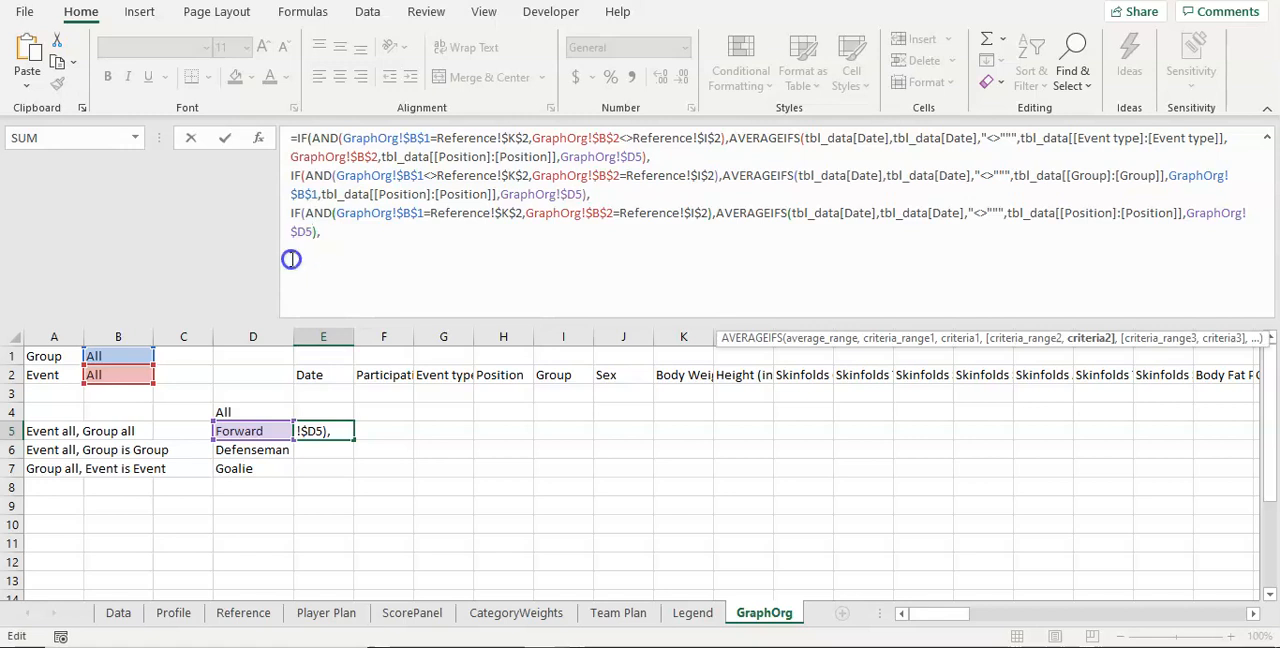
click(337, 237)
key(alt+Return)
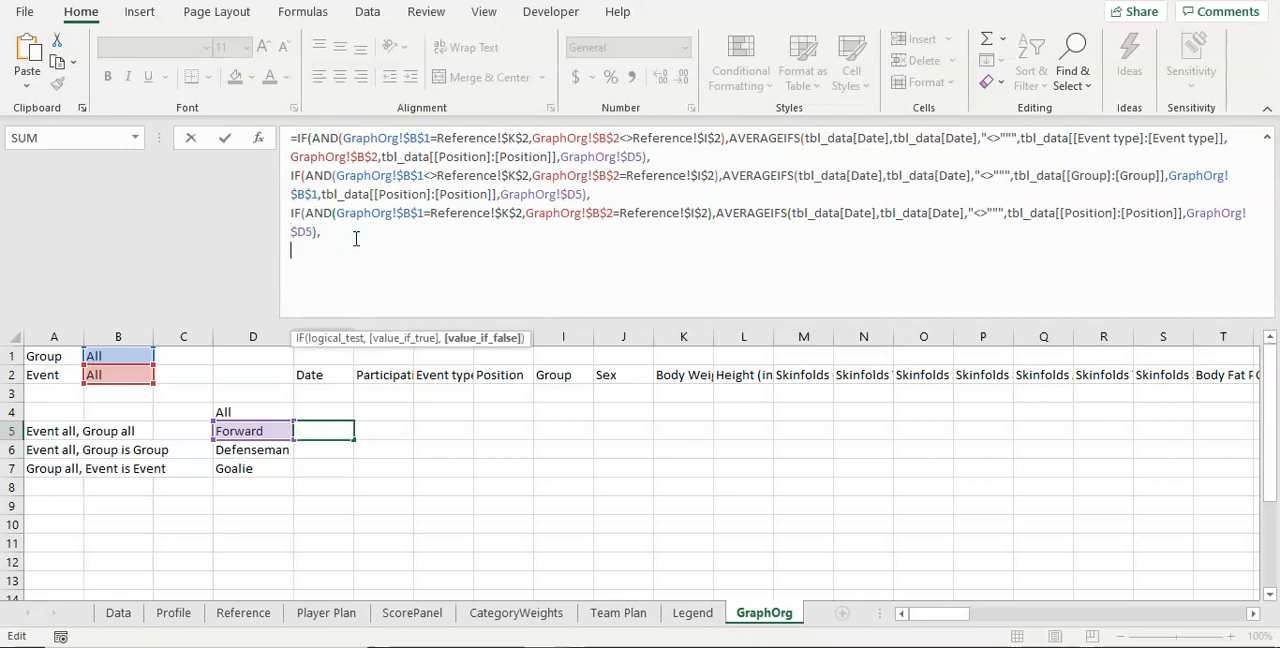
key(ctrl+v)
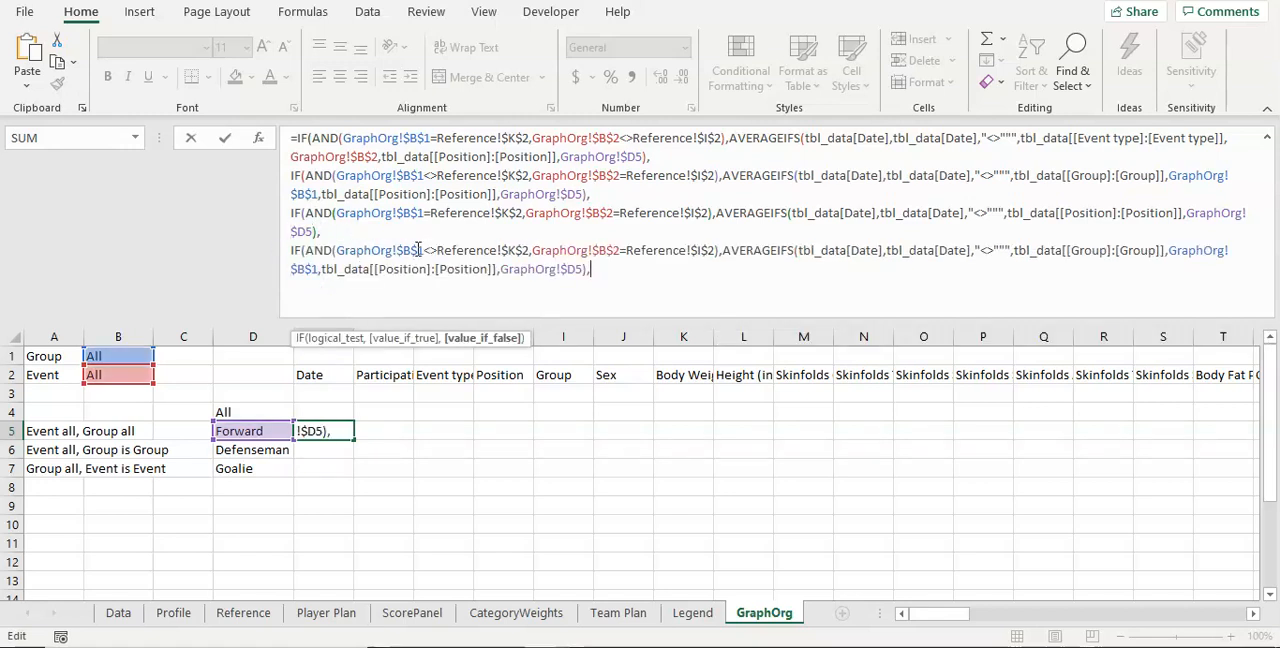
Step: Change the event condition in the E5 formula's fourth IF block to GraphOrg!$B$2<>Reference!$I$2
click(404, 250)
click(520, 250)
click(614, 250)
key(Delete)
text(<>)
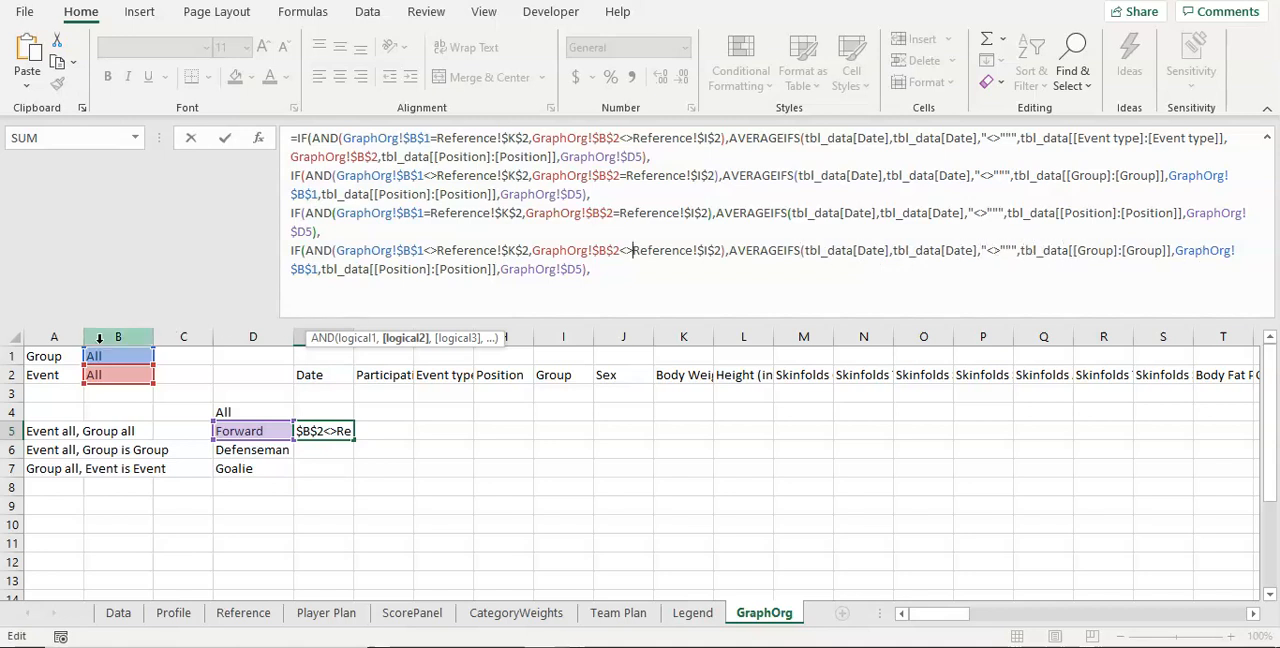
Step: Insert the copied criteria pair tbl_data[[Event type]:[Event type]],GraphOrg!$B$2 between the group and position criteria of the fourth AVERAGEIFS
click(323, 269)
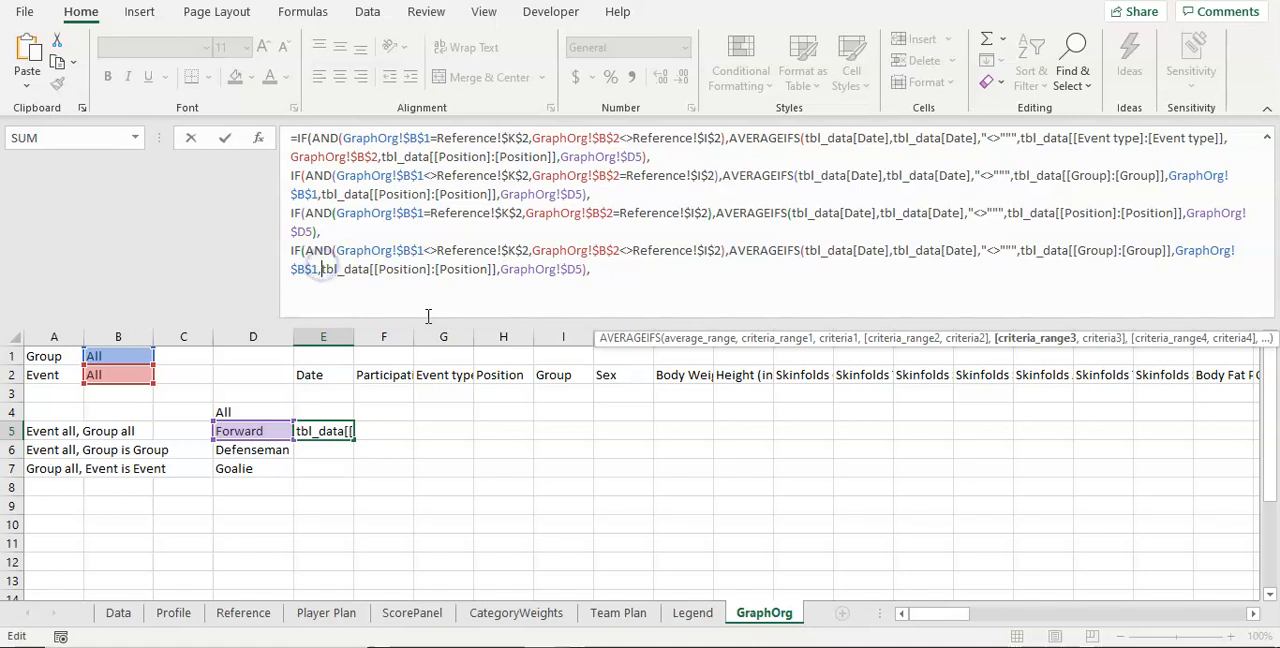
text(,)
key(BackSpace)
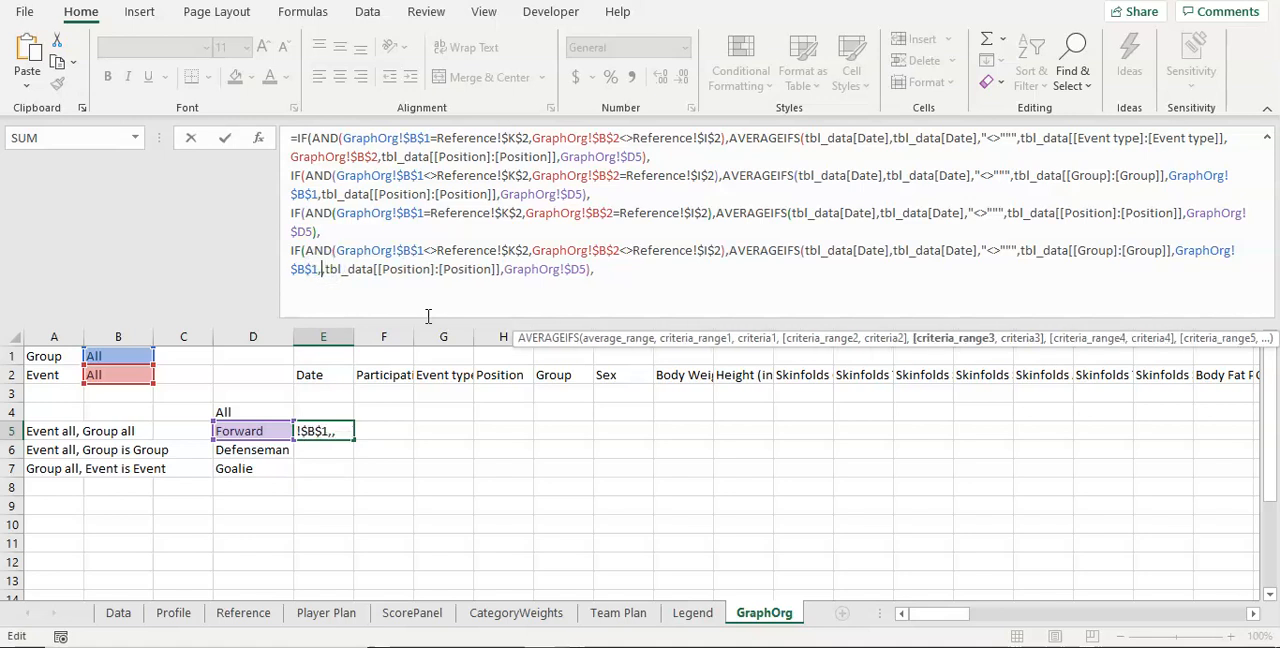
drag(1022, 140, 380, 155)
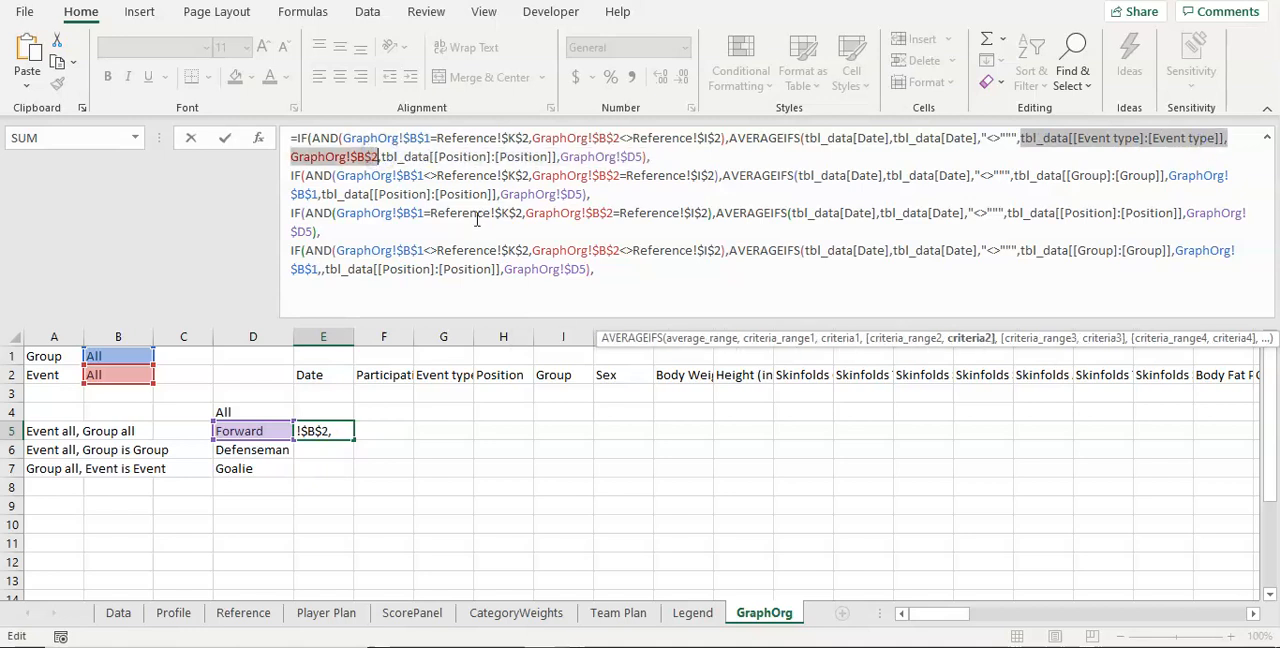
click(330, 270)
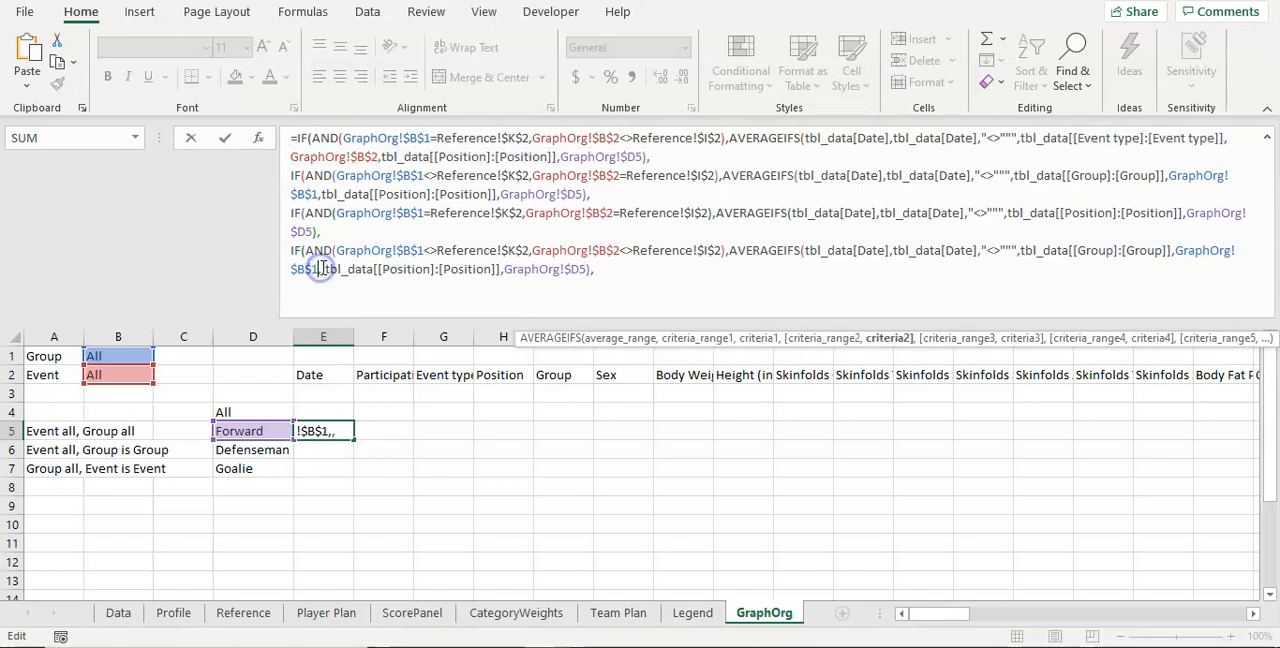
key(ctrl+v)
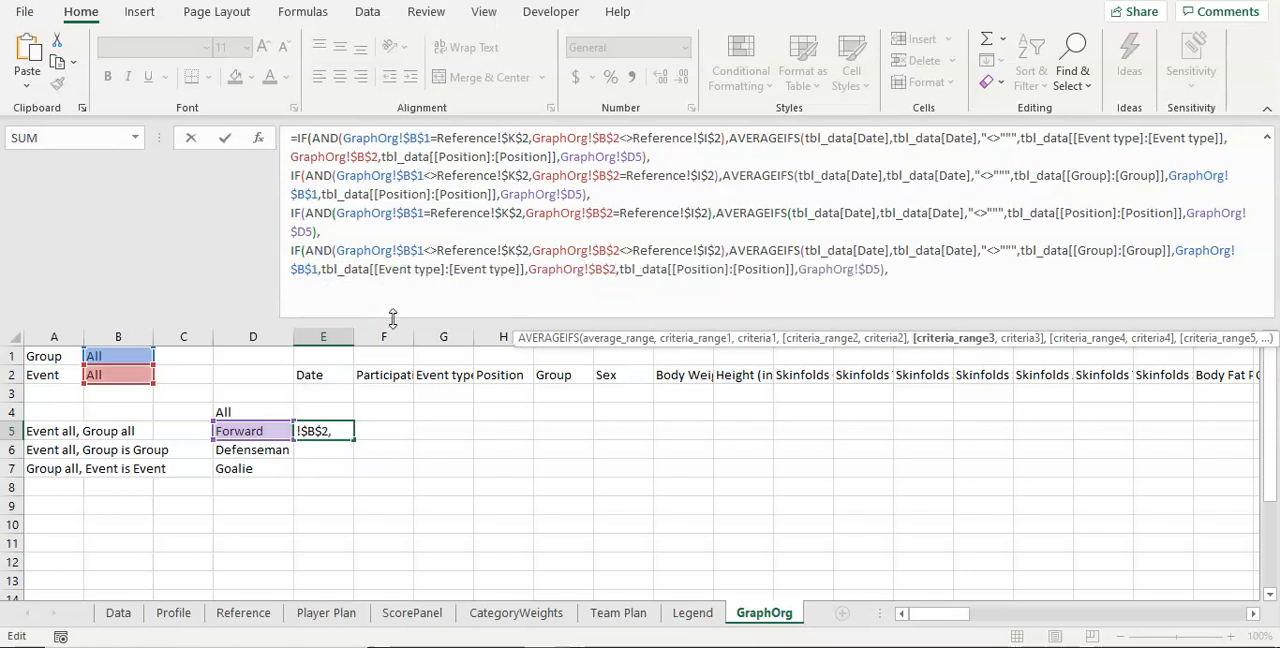
Step: Complete the E5 formula by replacing its trailing comma with four closing parentheses, and commit it
click(898, 270)
key(BackSpace)
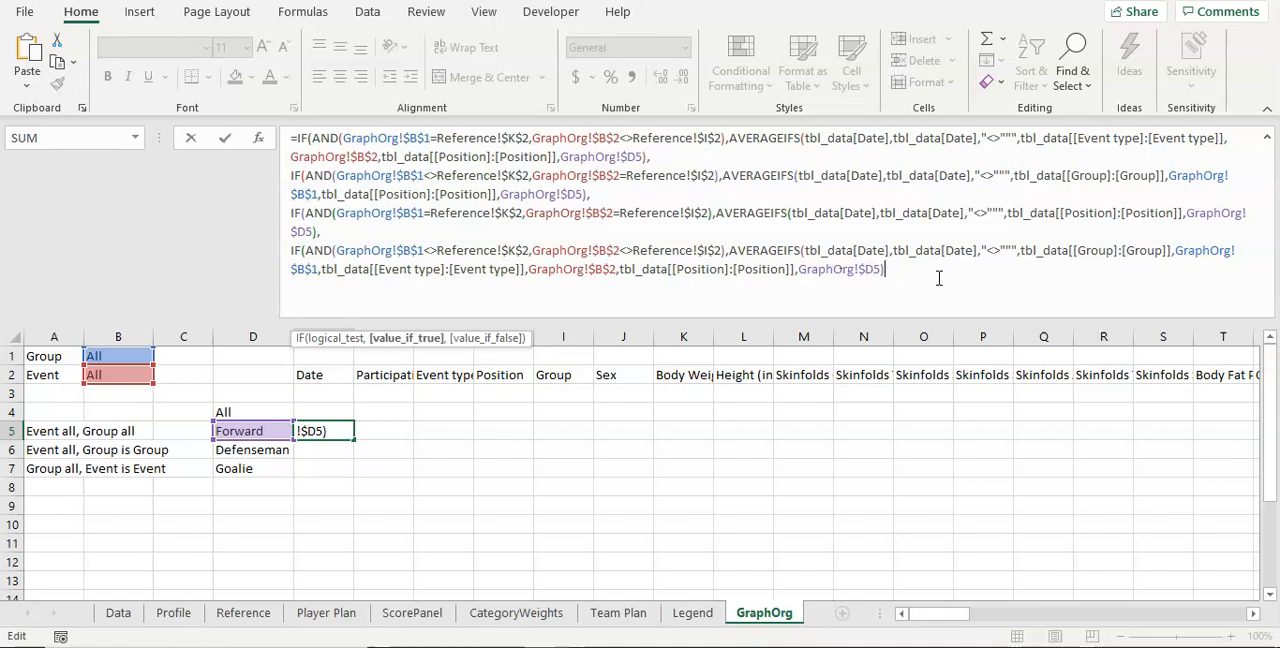
text()))
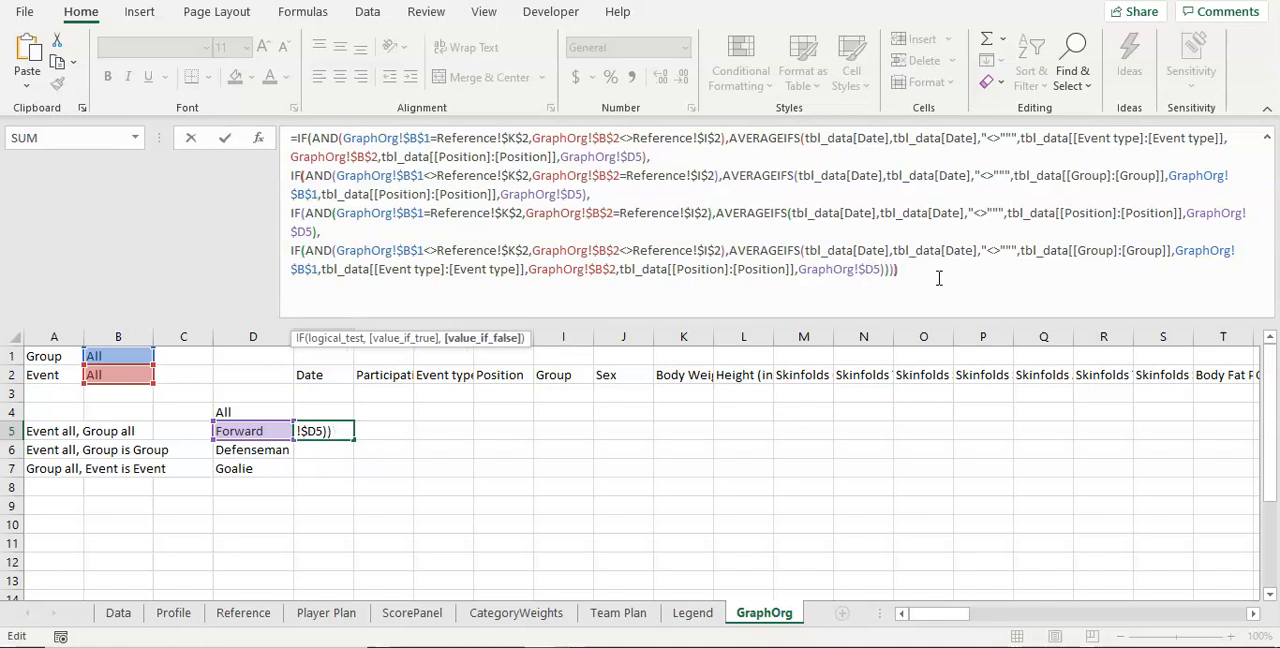
text()))
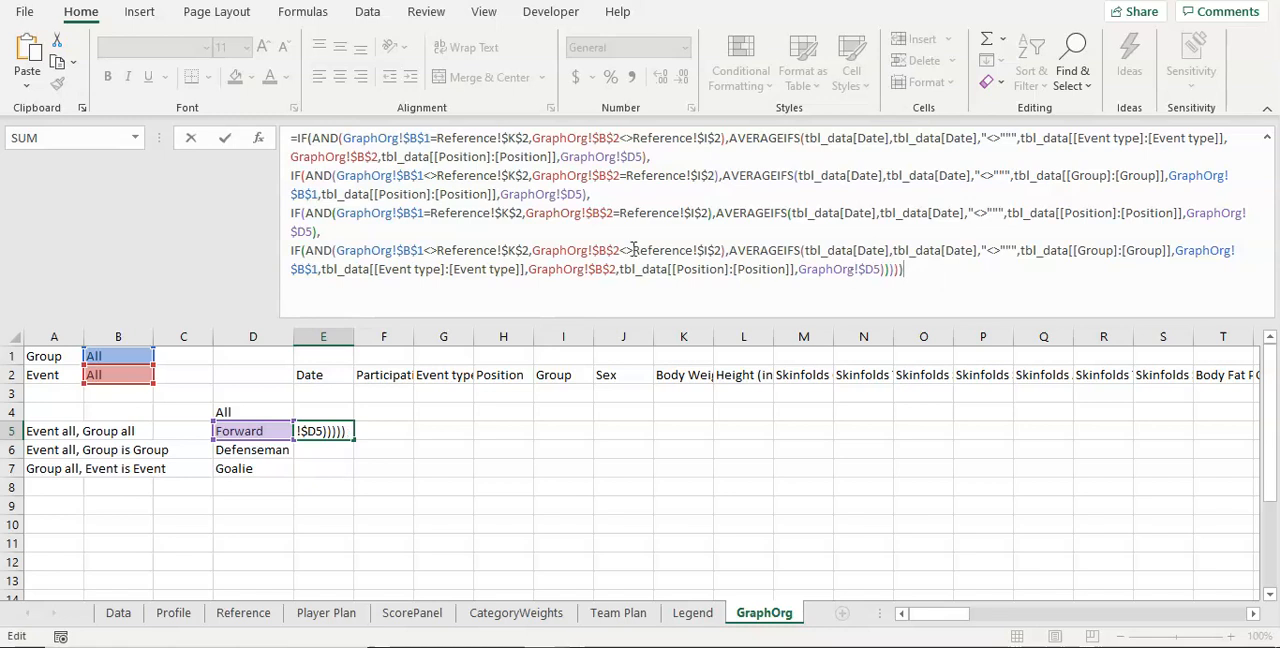
key(Return)
key(Up)
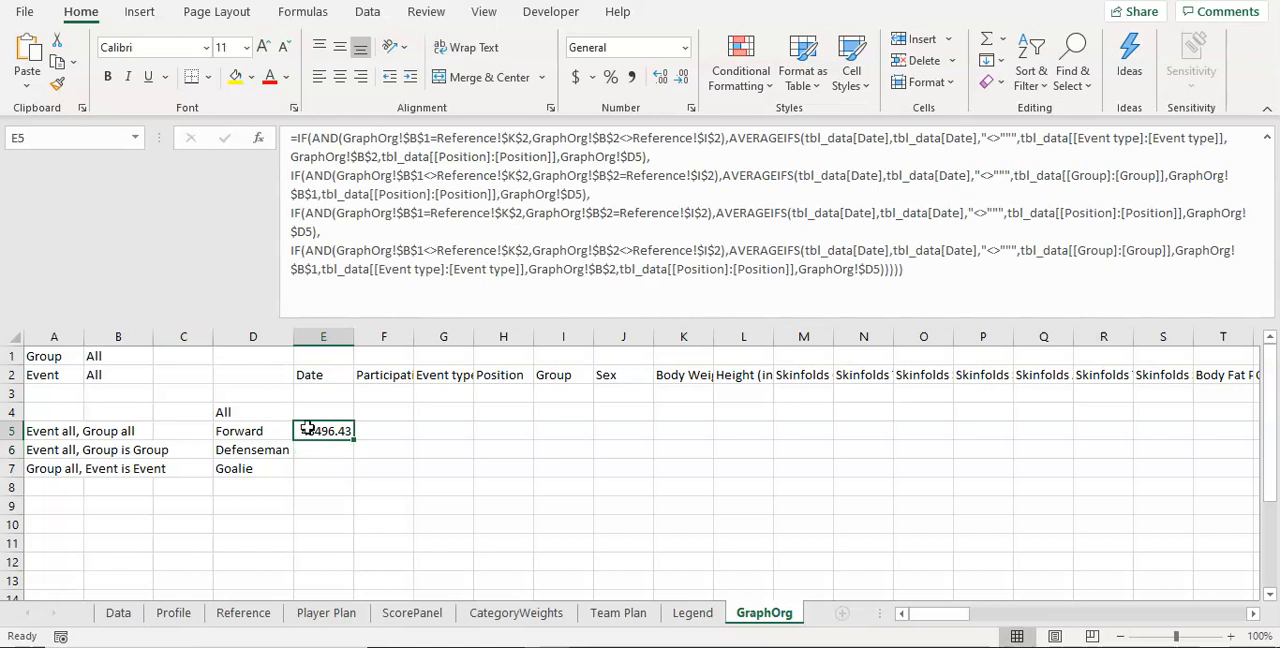
Step: Fill the E5 formula across to N5 and enter 192.25 in K7 as a comparison value for body weight
drag(353, 440, 900, 437)
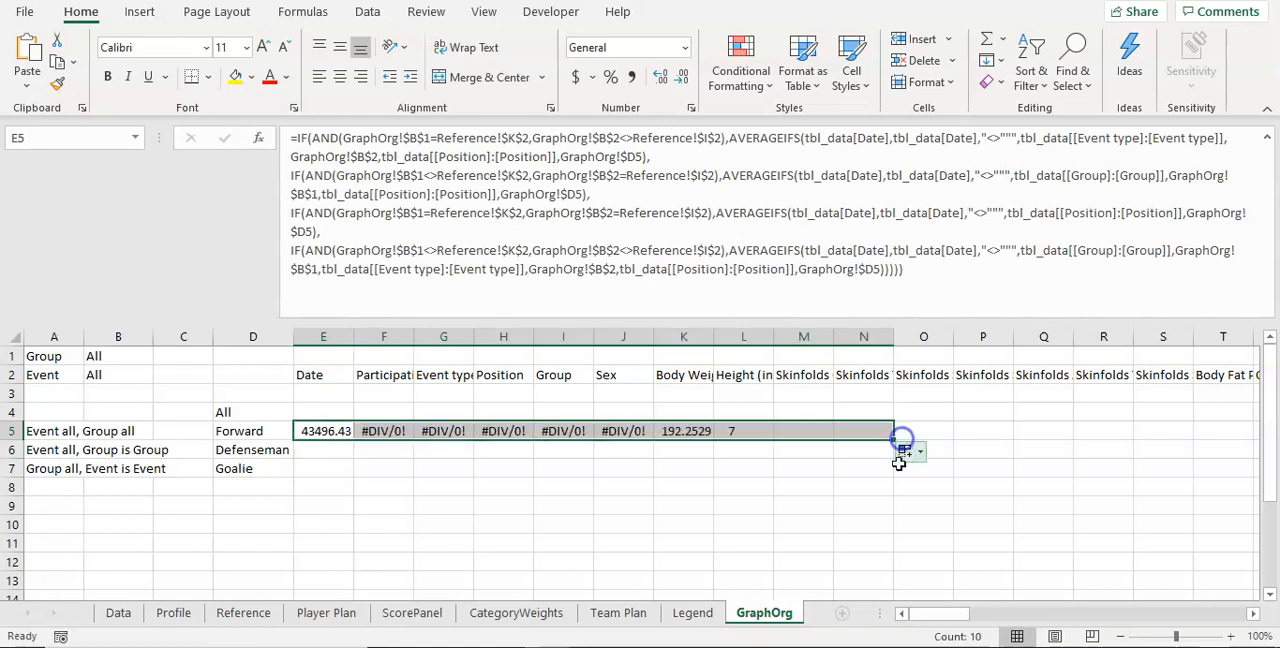
click(687, 467)
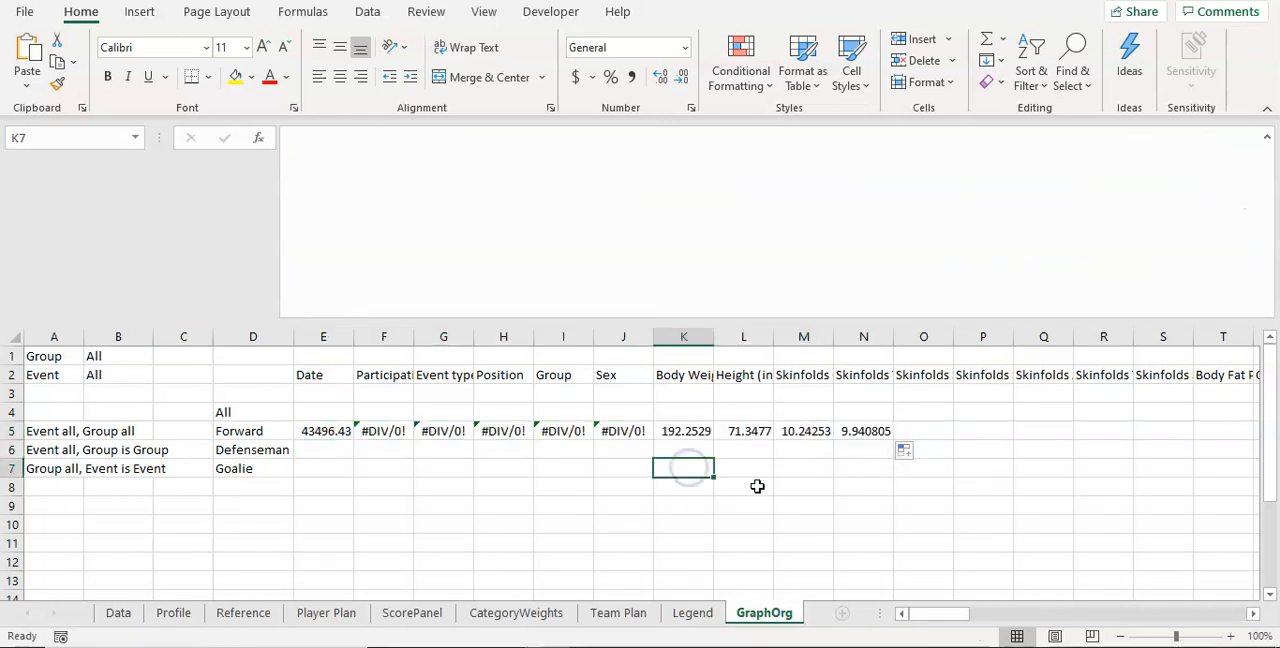
text(19)
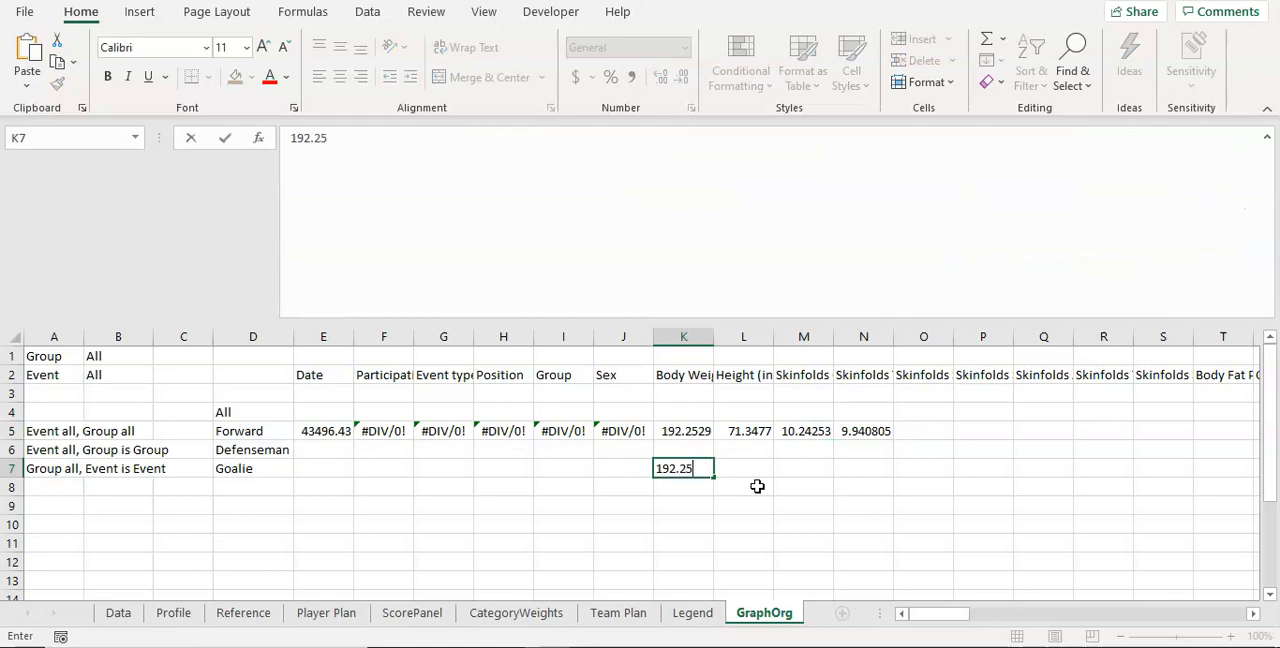
text(2.25)
key(Return)
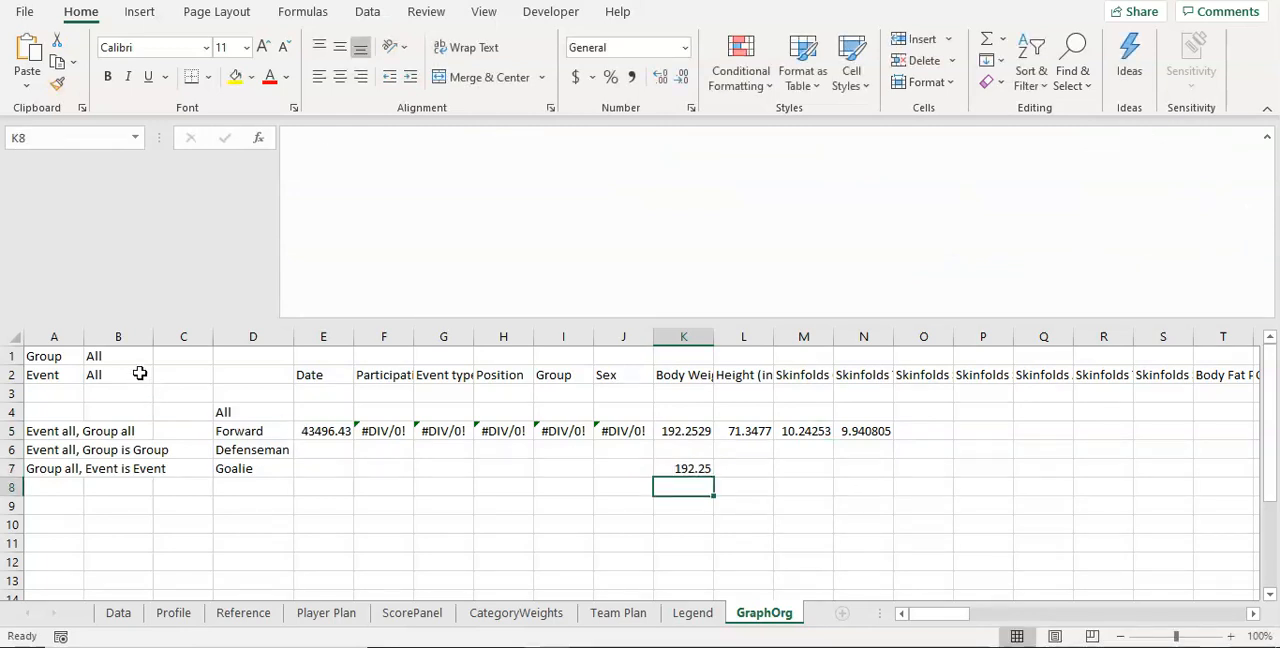
Step: Trace the source cells of GraphOrg B1 and B2, and set Team Plan C4 to U18 and C6 to Training Camp
drag(136, 358, 134, 371)
click(102, 357)
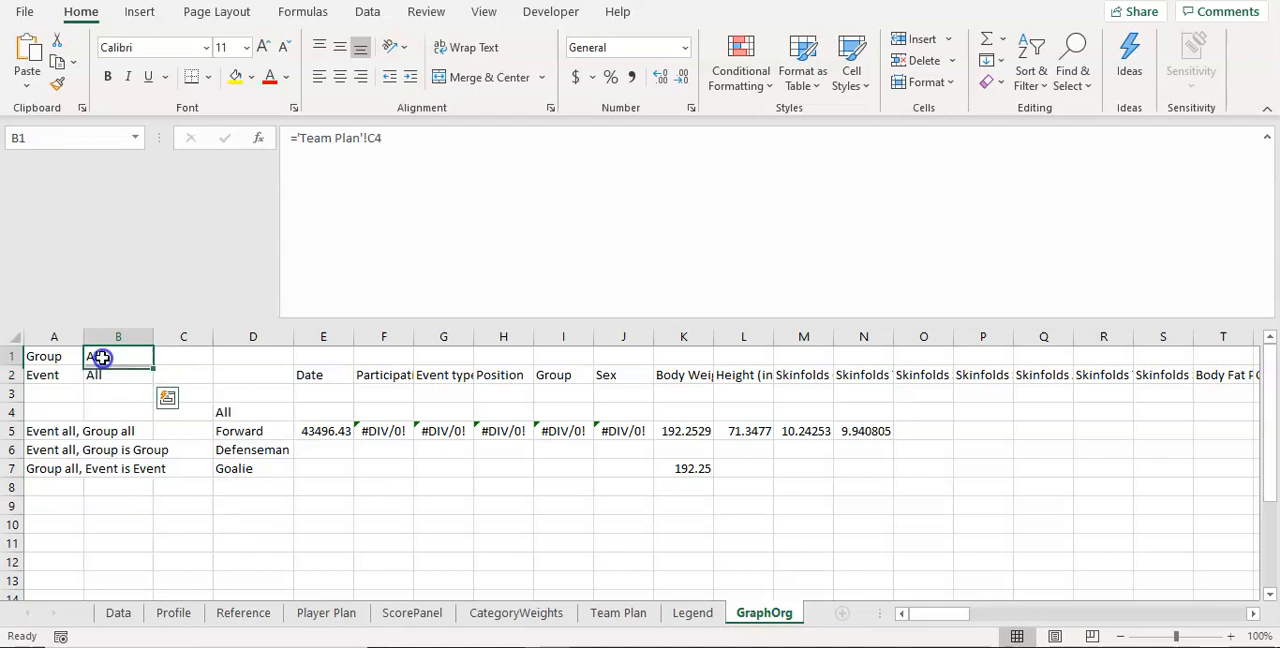
click(103, 373)
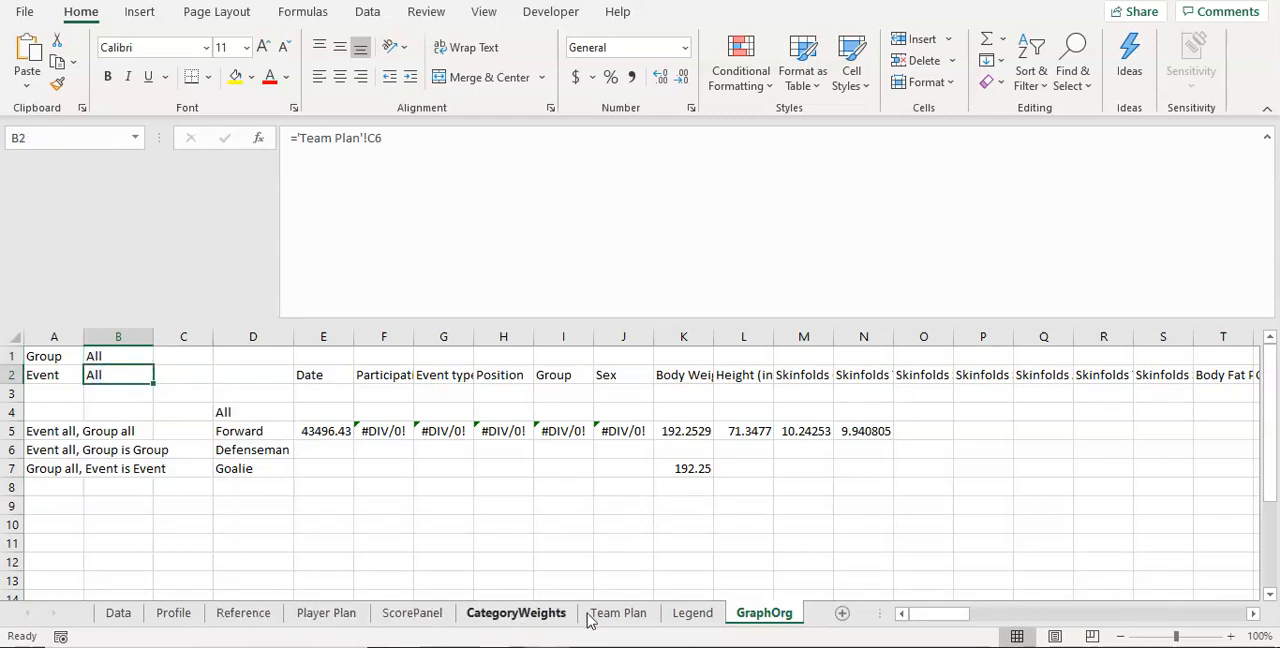
click(617, 613)
click(290, 452)
text(U18)
key(Return)
key(Return)
text(Traii)
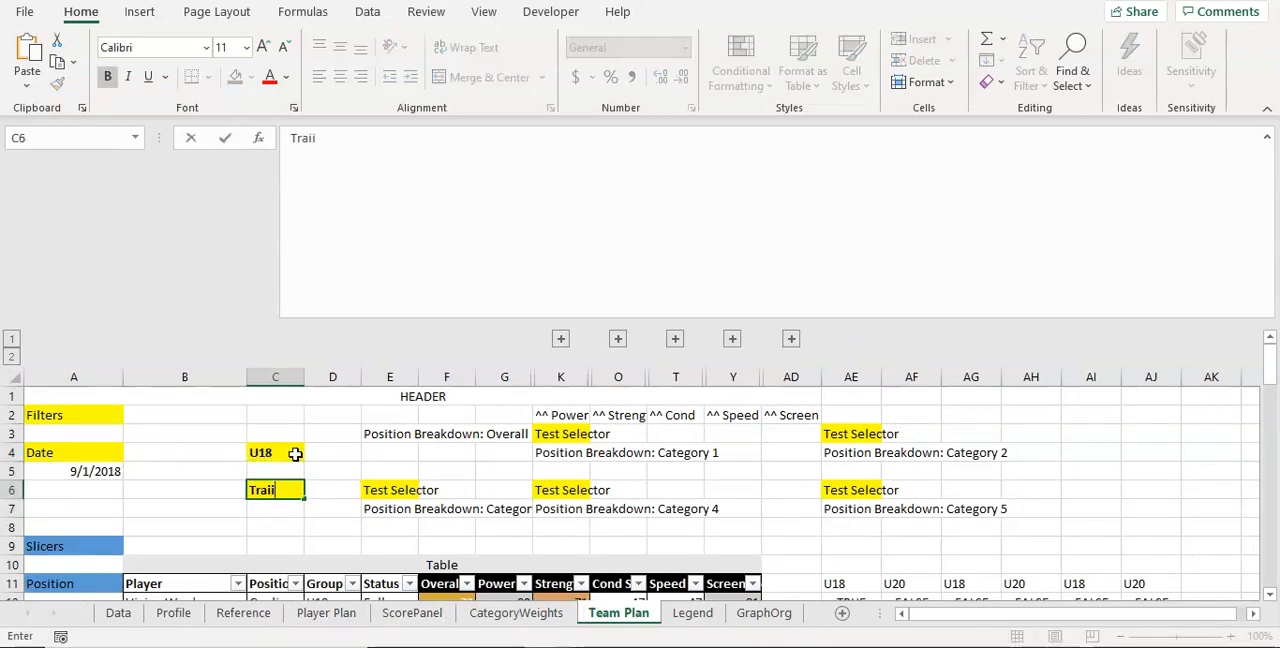
key(BackSpace)
text(ning Camp)
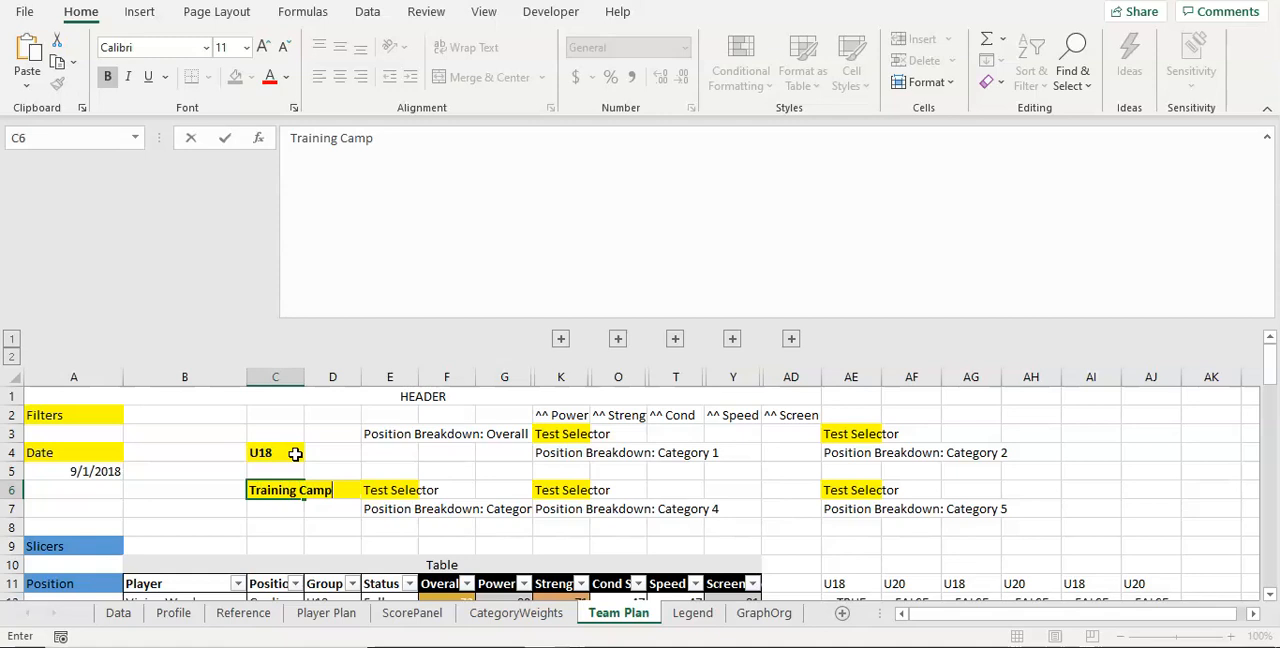
key(Return)
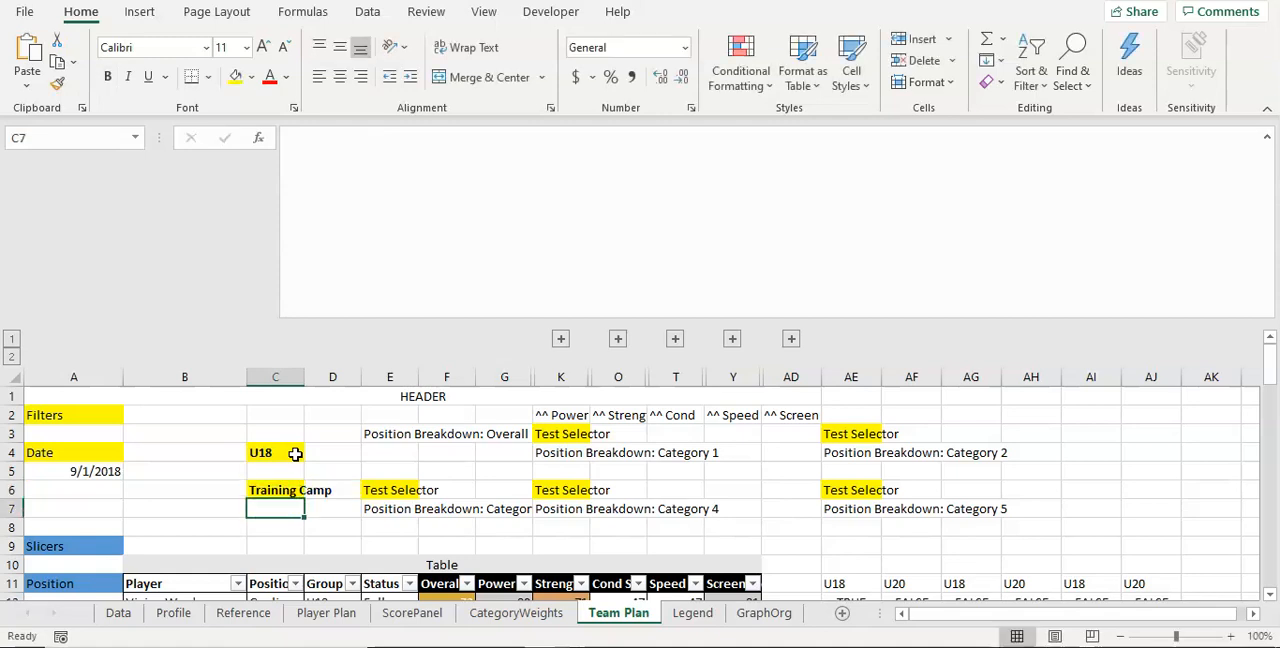
Step: Return to the GraphOrg sheet and format the Forward body weight average in K5 to two decimal places
click(760, 613)
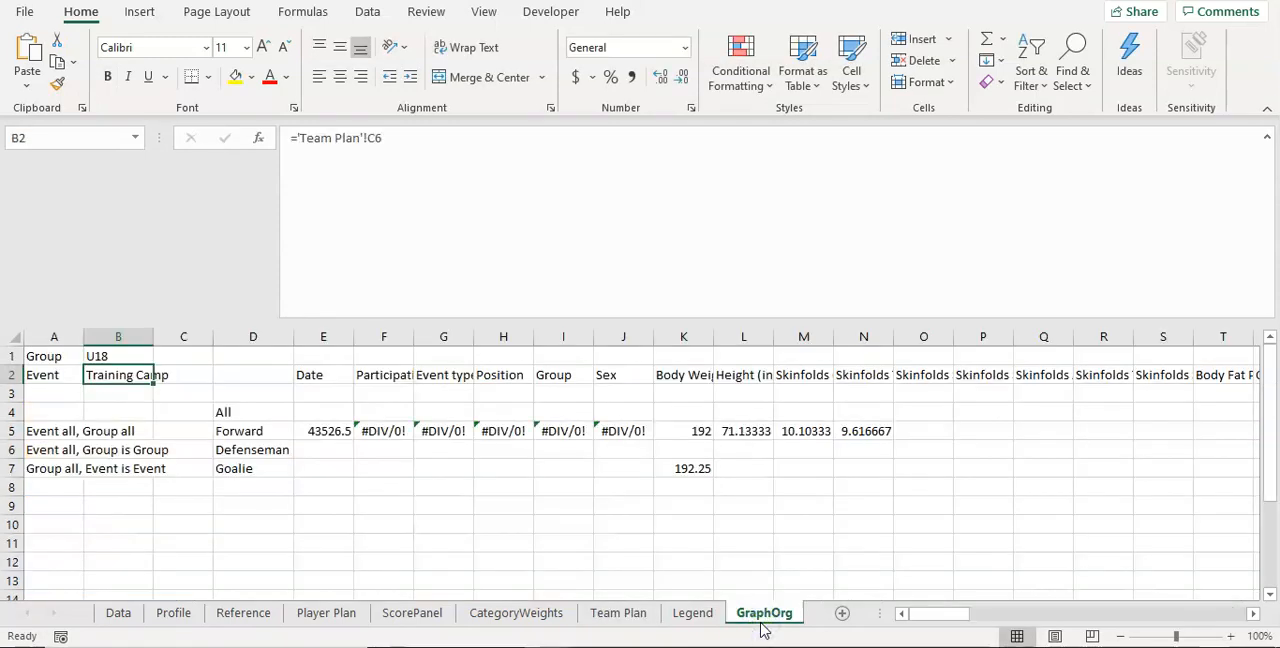
click(701, 427)
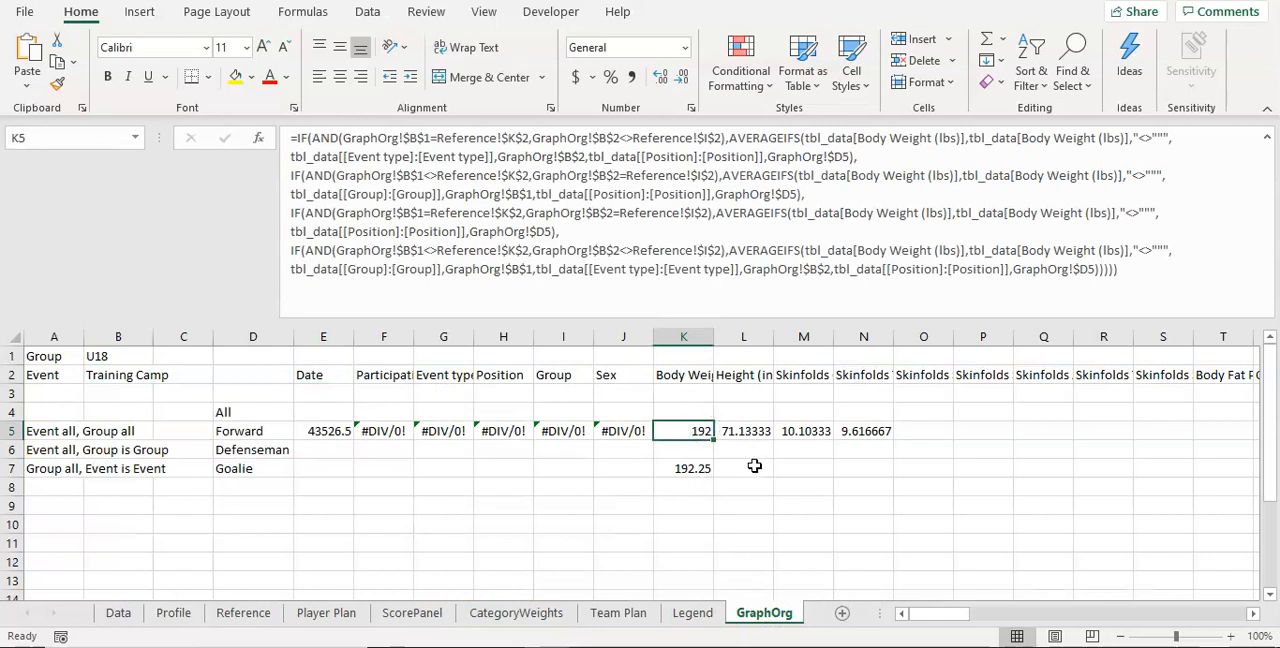
click(682, 78)
click(679, 79)
click(664, 78)
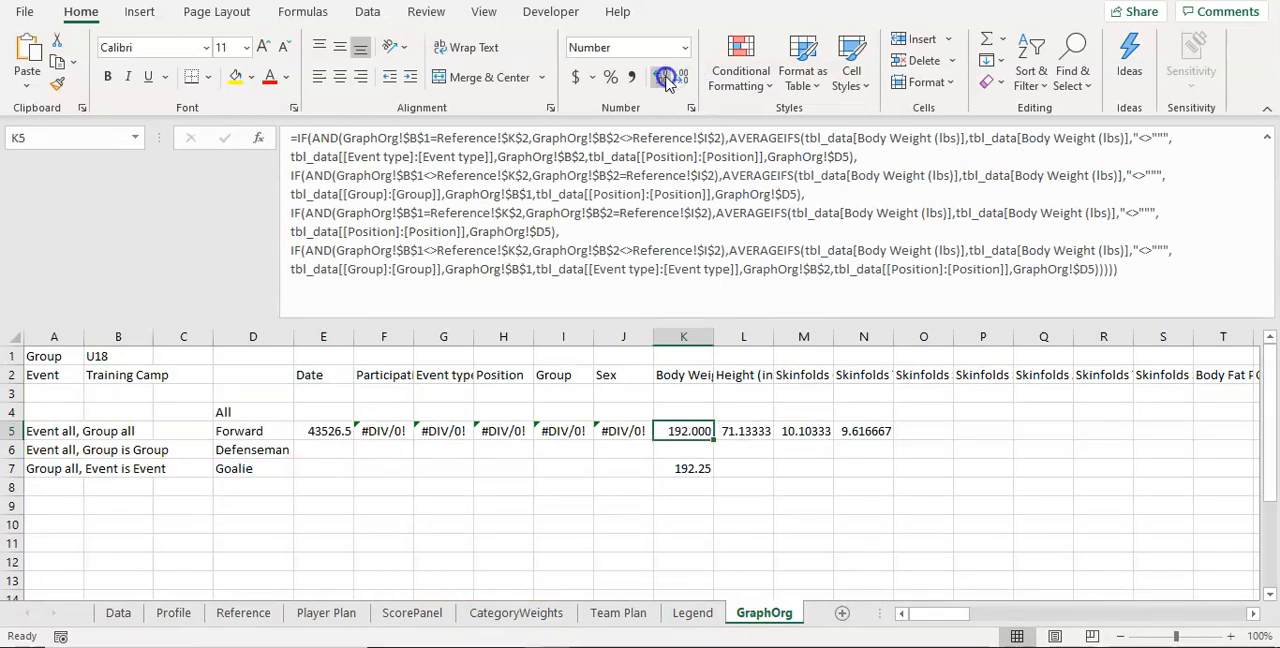
click(662, 77)
click(662, 77)
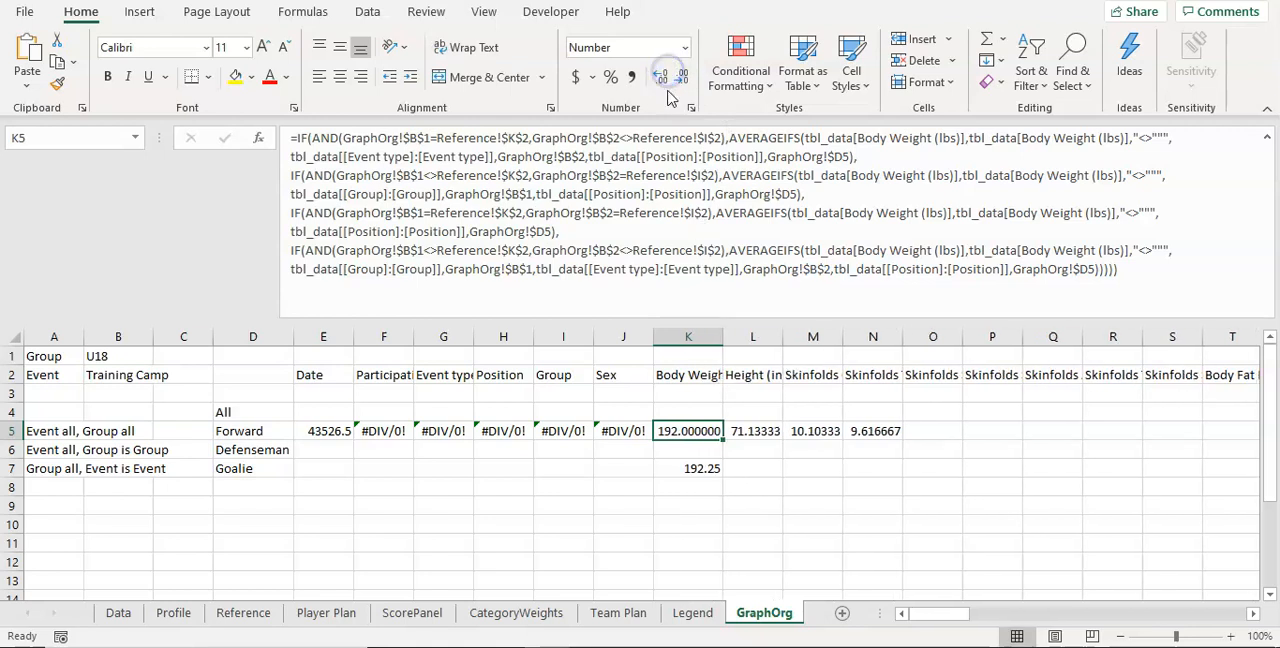
click(681, 77)
click(681, 77)
click(681, 77)
click(681, 77)
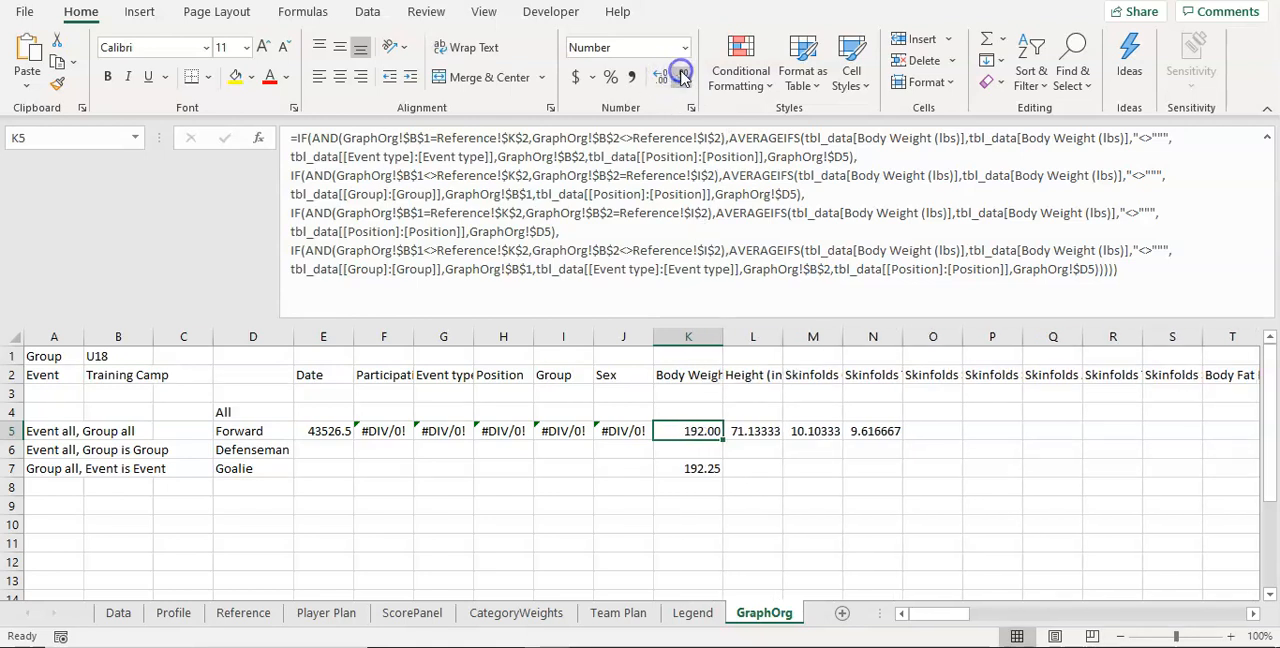
Step: Clear the test formulas from F5:N5 and the comparison value from K7
drag(889, 431, 406, 431)
right_click(408, 431)
click(484, 356)
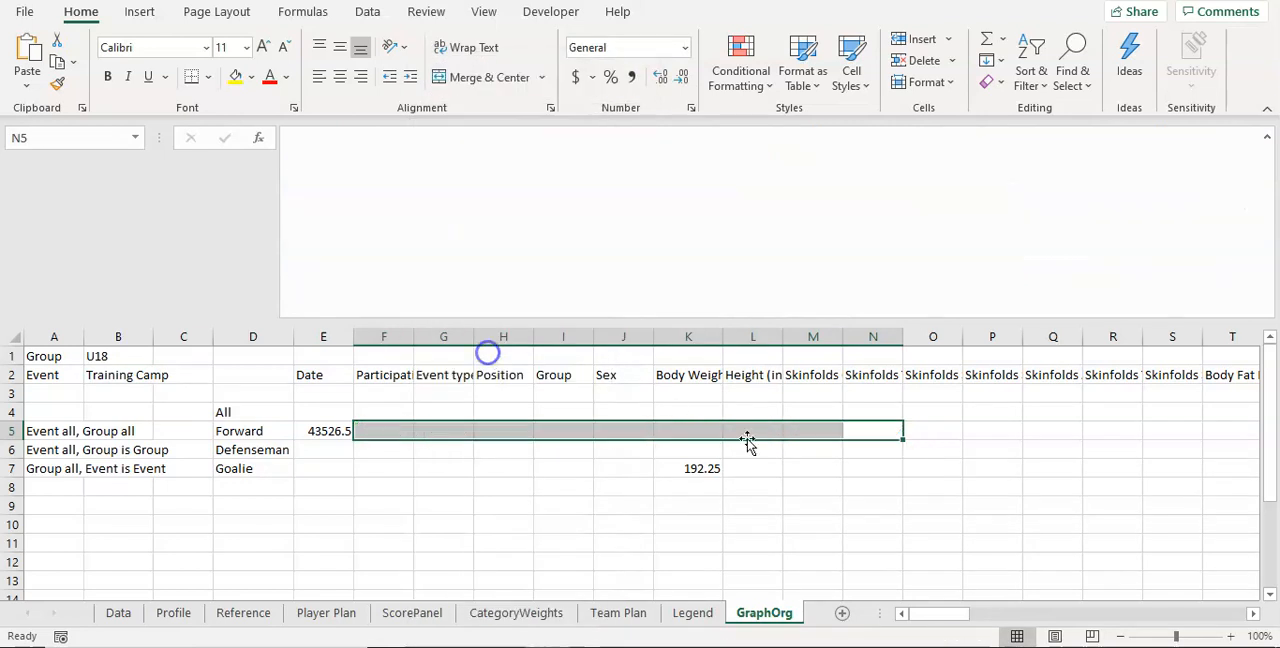
click(710, 467)
key(BackSpace)
key(Return)
Step: Wrap the entire E5 formula in IFERROR with NA() as the value if an error occurs
click(318, 432)
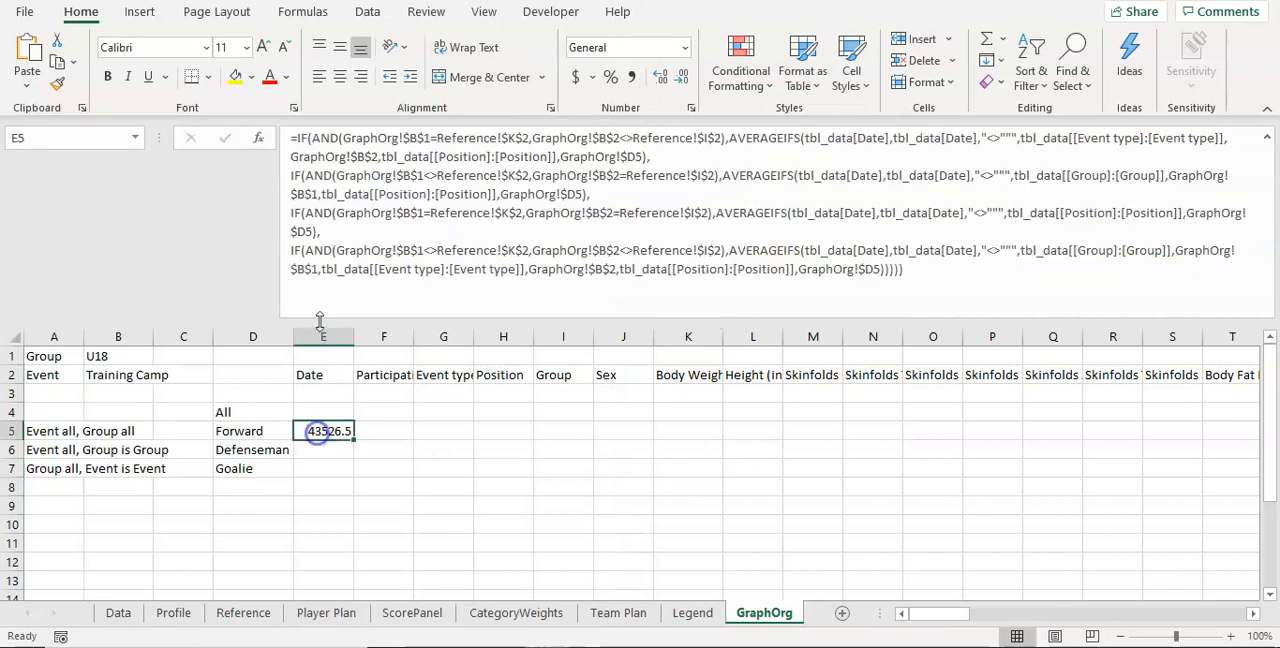
click(298, 140)
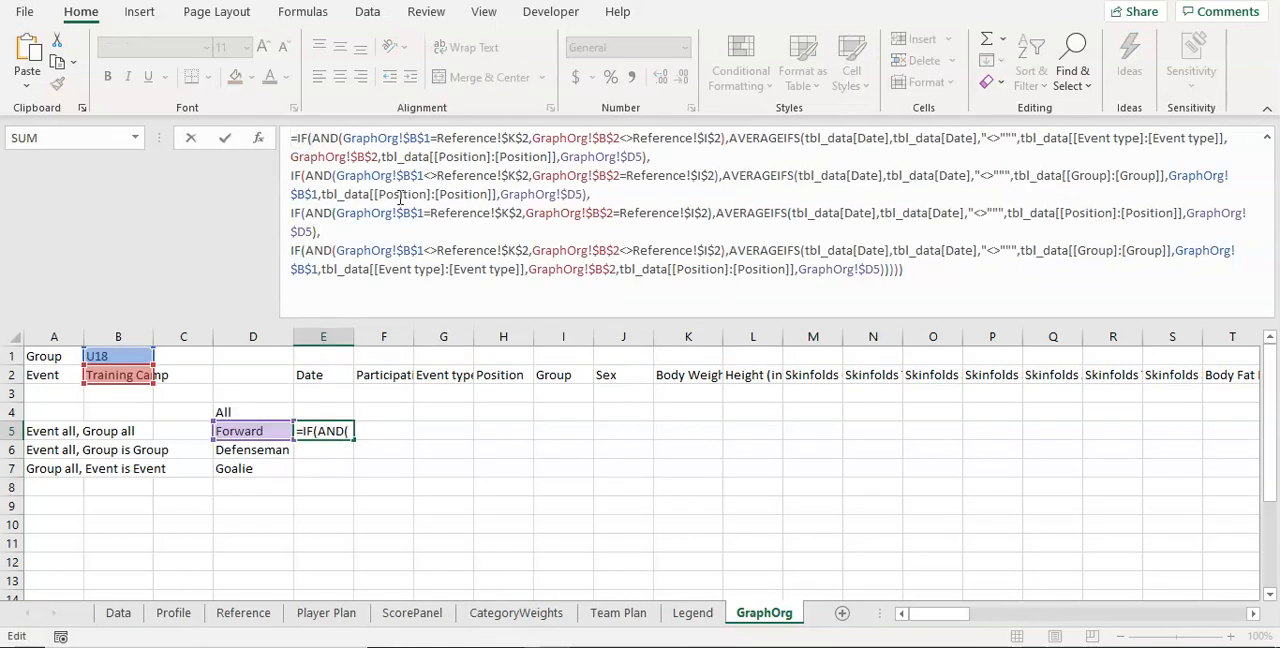
text(IFERRPR))
key(BackSpace)
key(BackSpace)
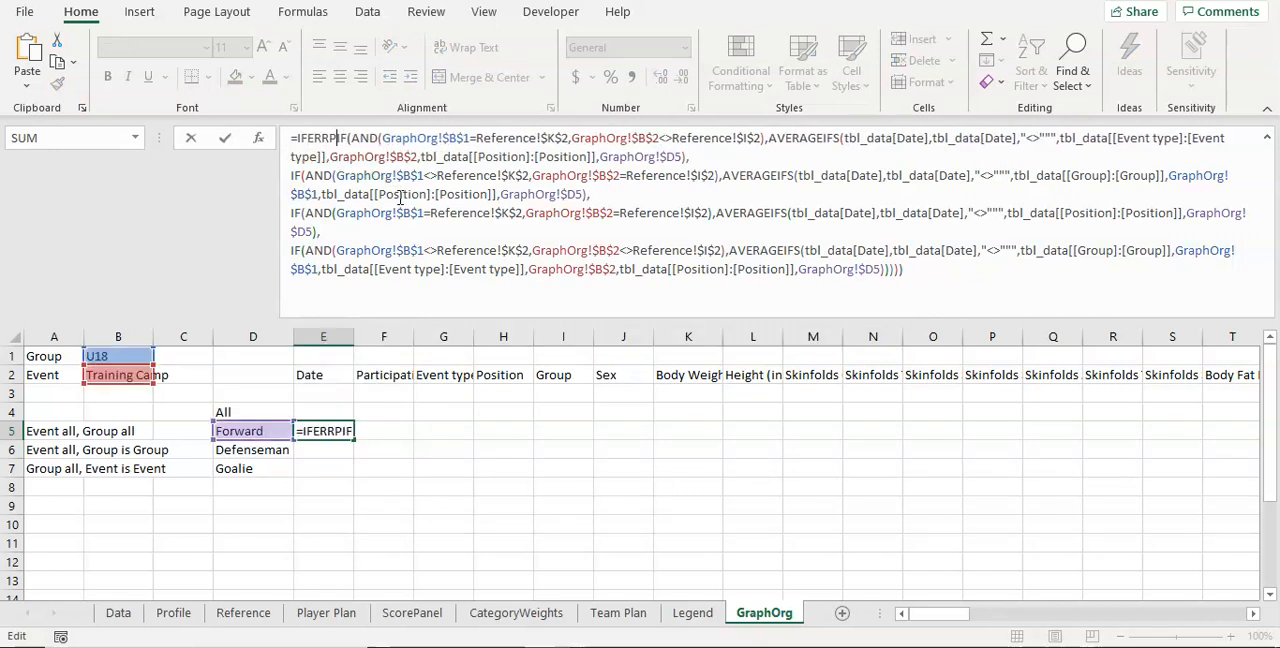
text(OR)
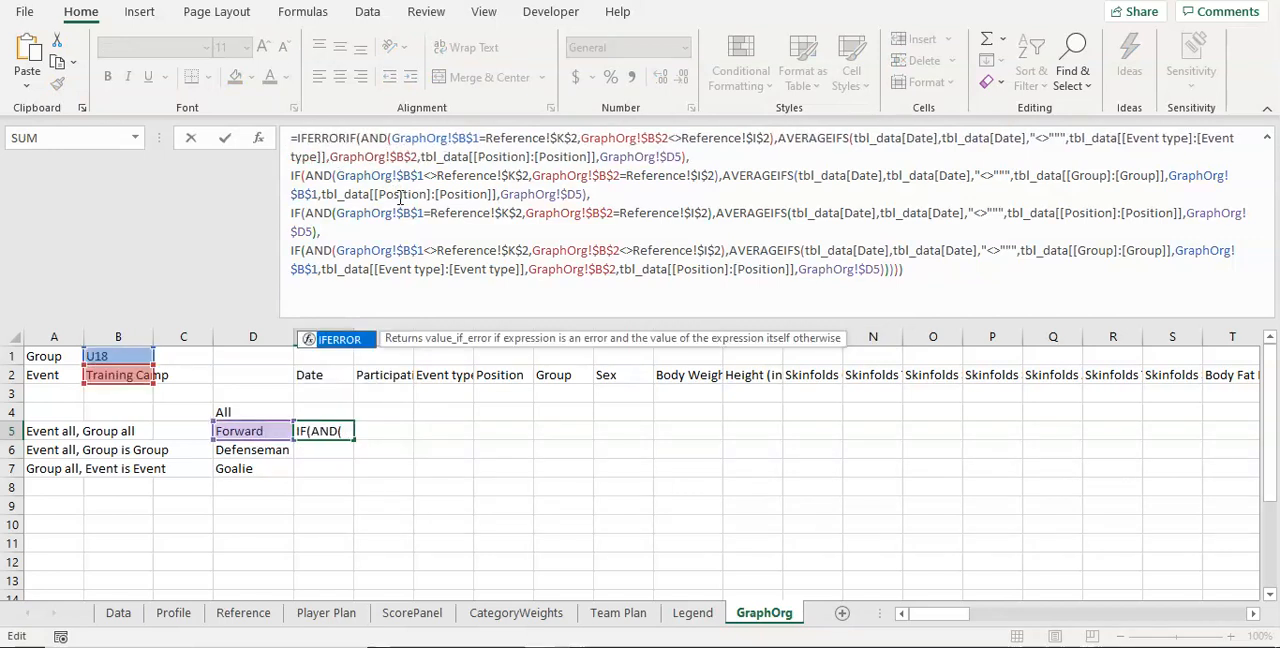
text(()
click(959, 285)
text(,)
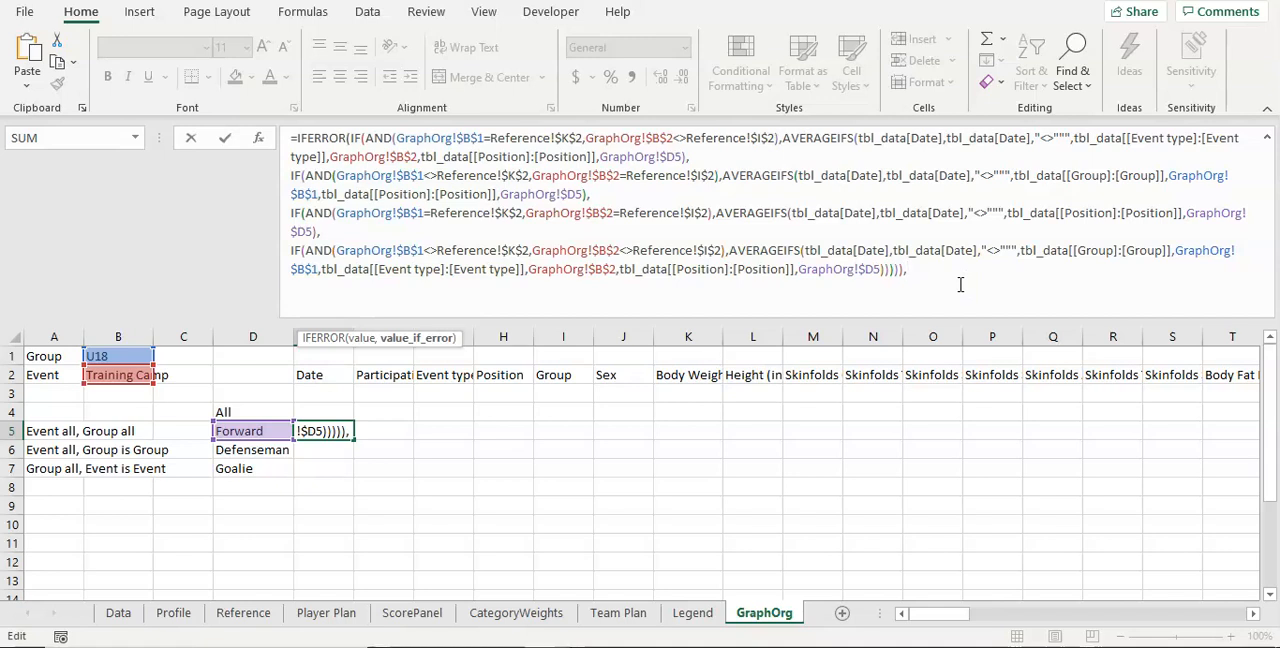
text(NA)
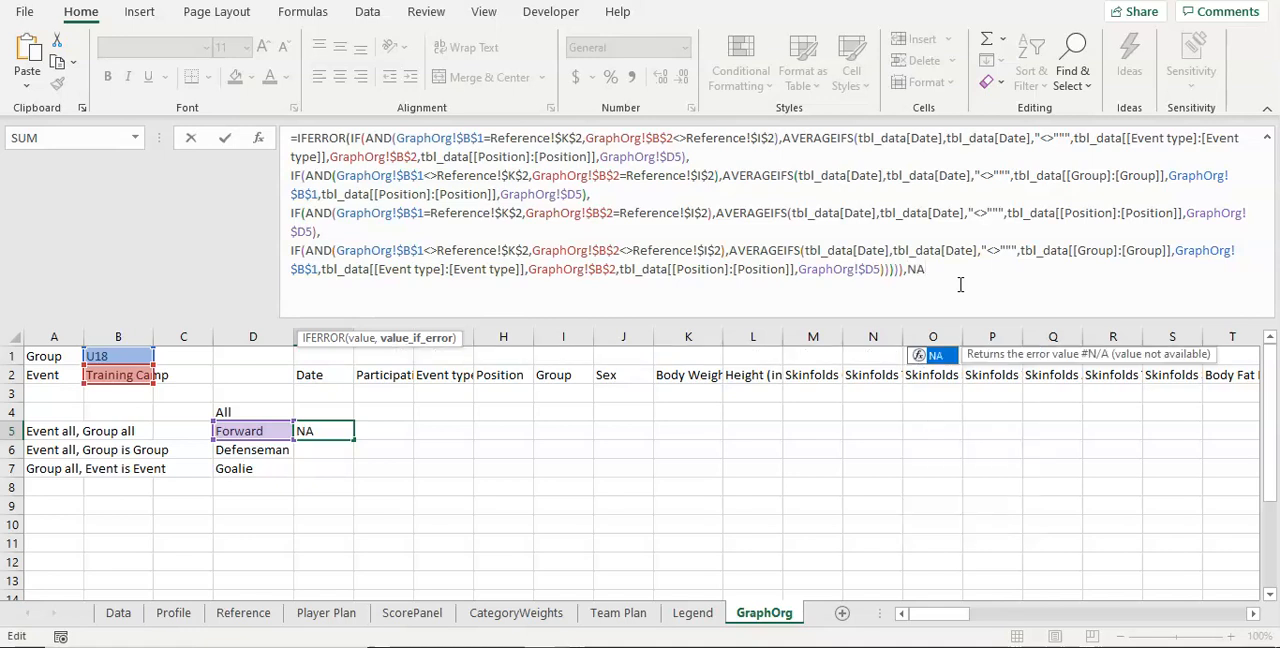
text(()))
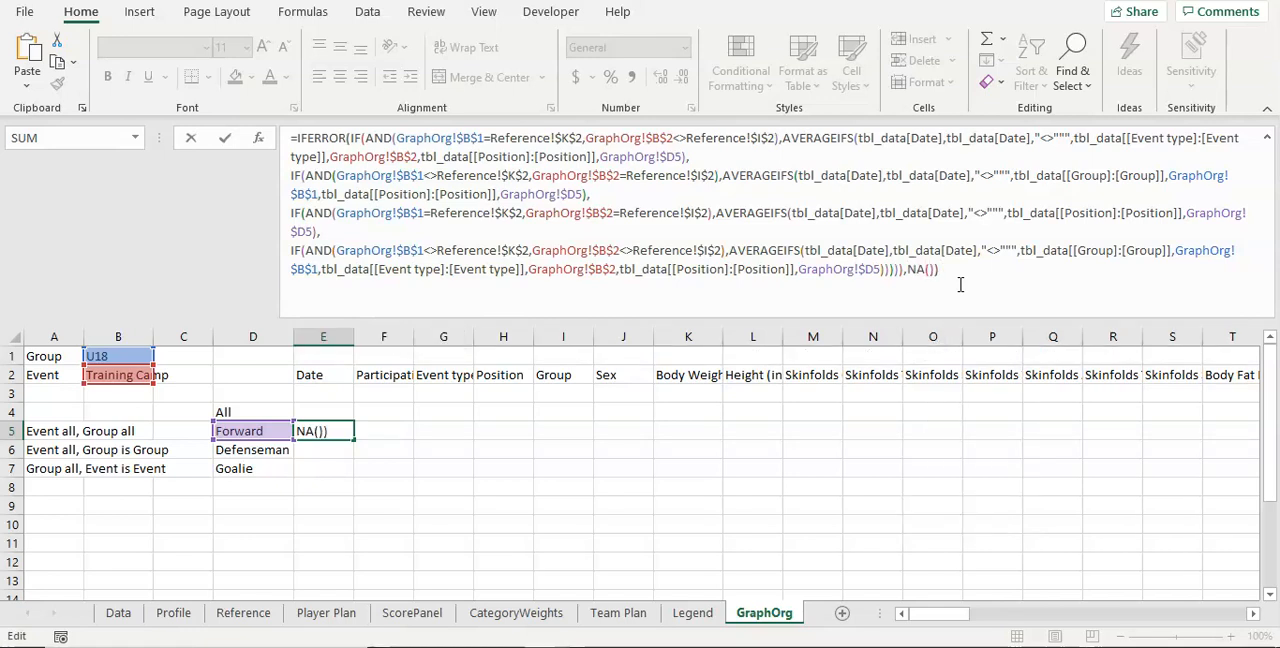
key(Return)
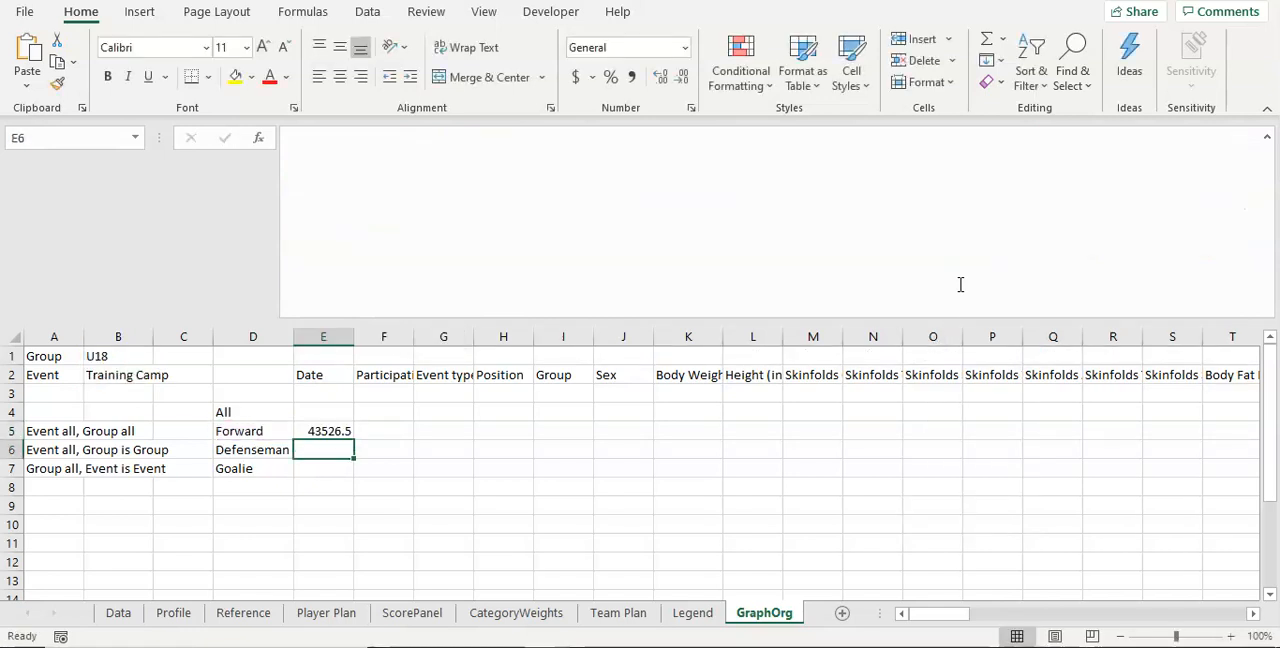
Step: Copy the E5 formula into E6 and E7 for the Defenseman and Goalie rows
click(314, 431)
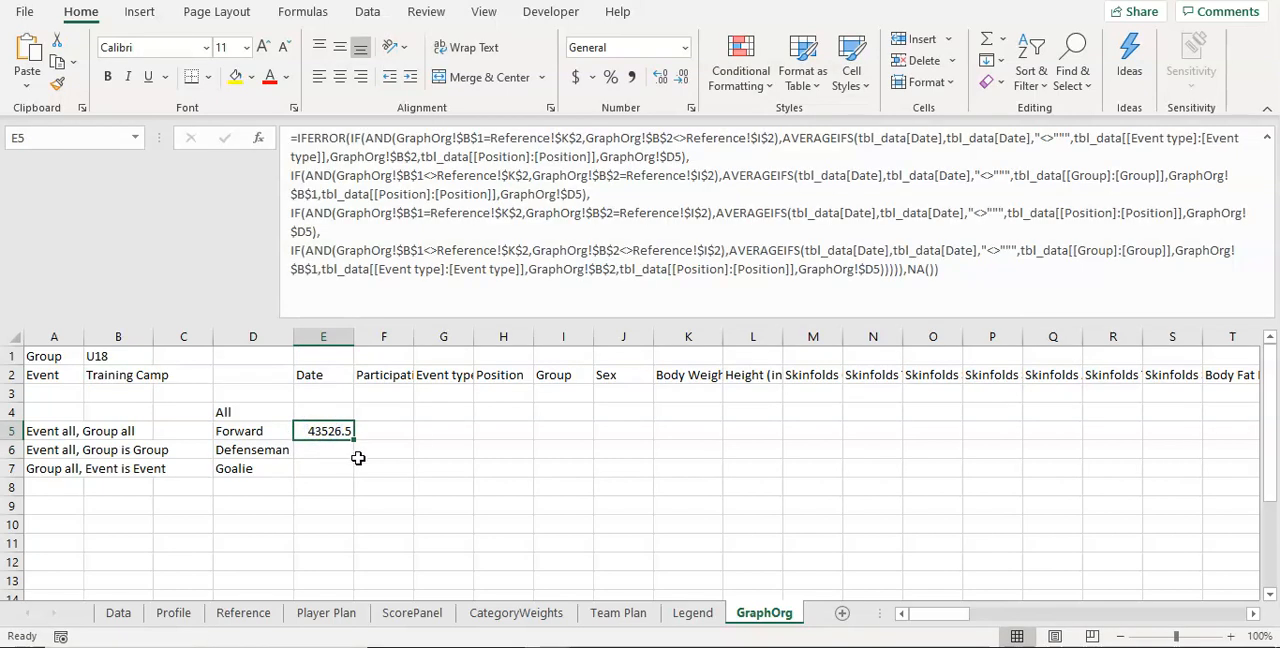
key(ctrl+c)
click(340, 448)
key(ctrl+v)
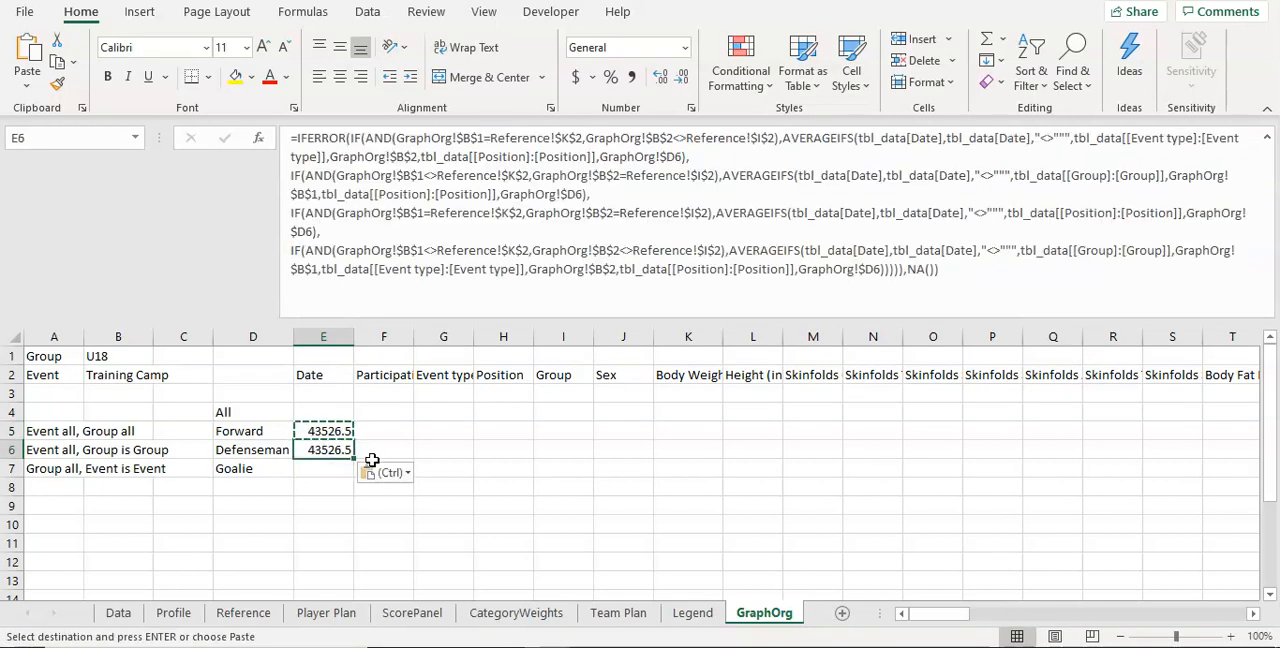
click(340, 463)
key(ctrl+v)
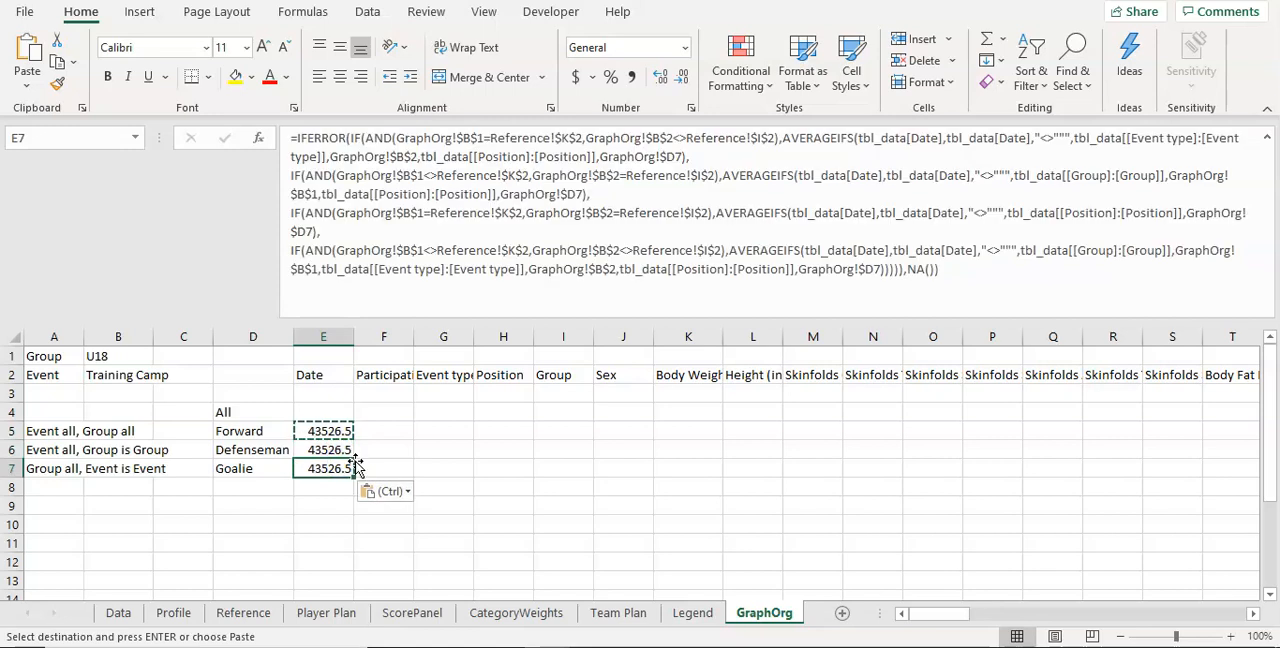
Step: Check that the formulas in E5:E7 each refer to the position in their own row of column D
click(533, 157)
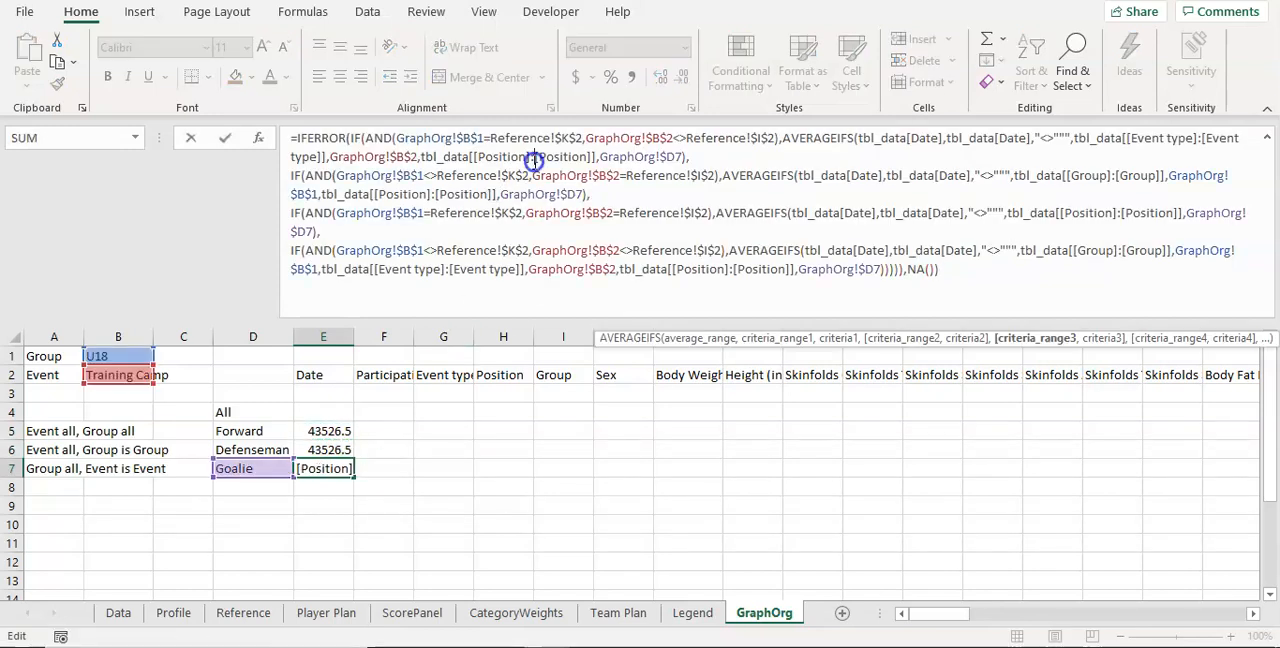
click(575, 194)
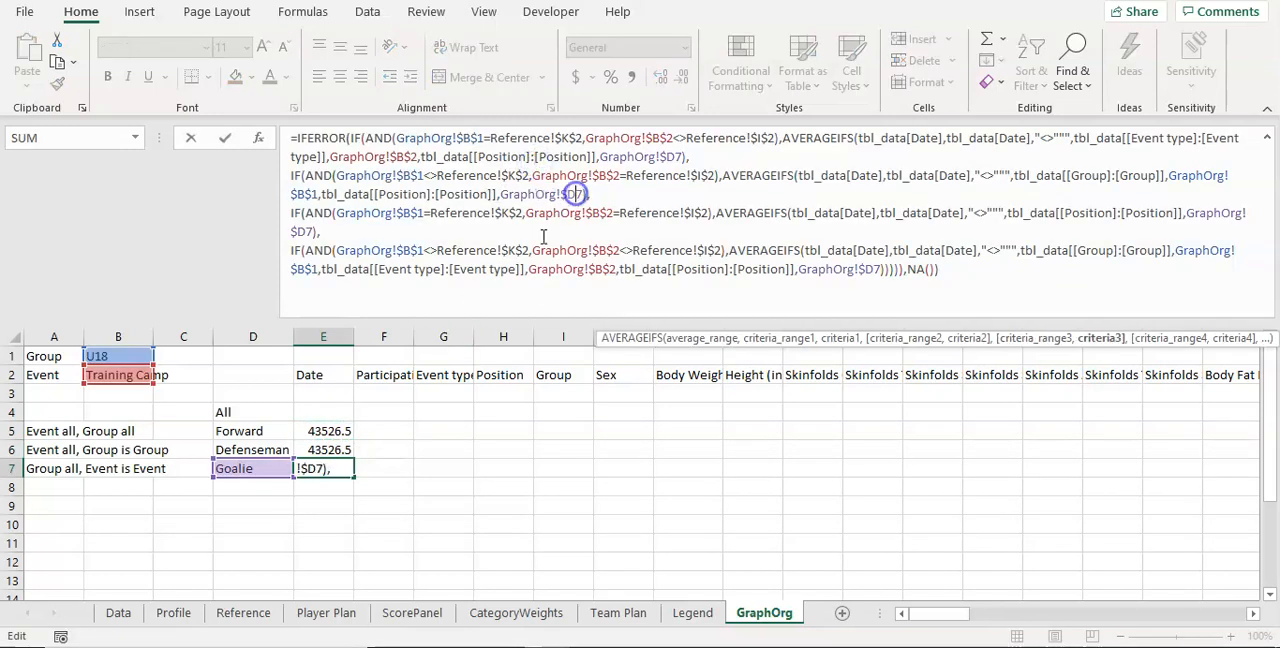
click(338, 431)
click(430, 250)
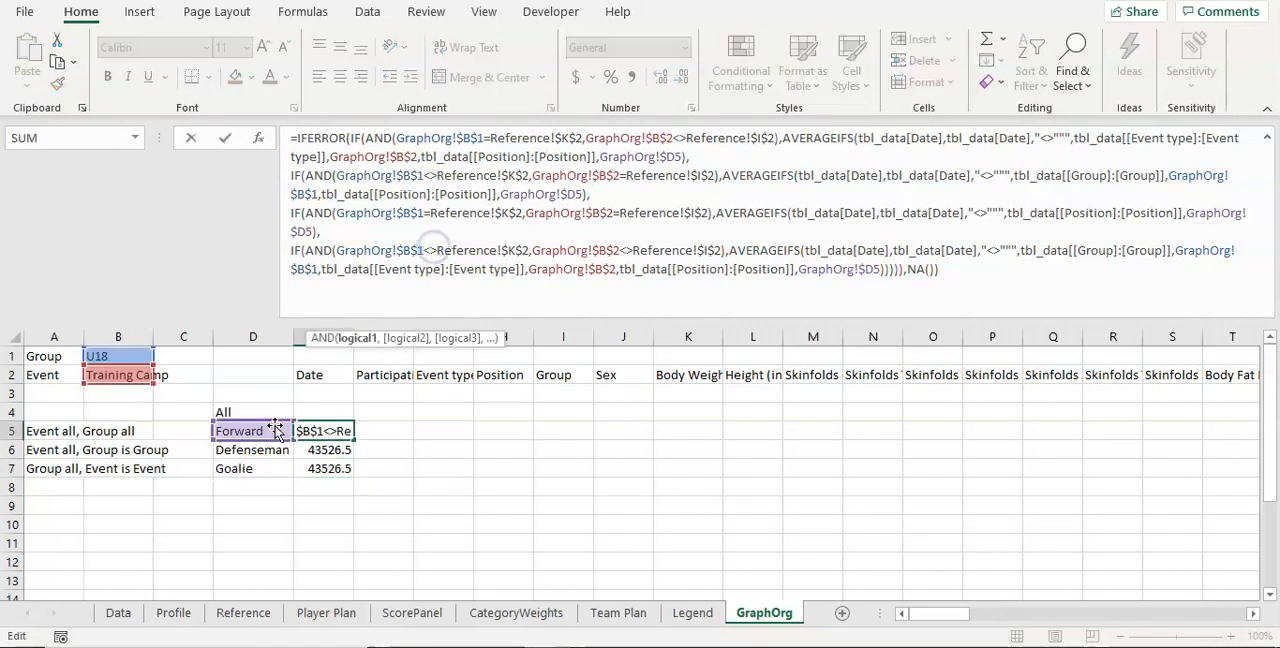
click(330, 450)
click(428, 229)
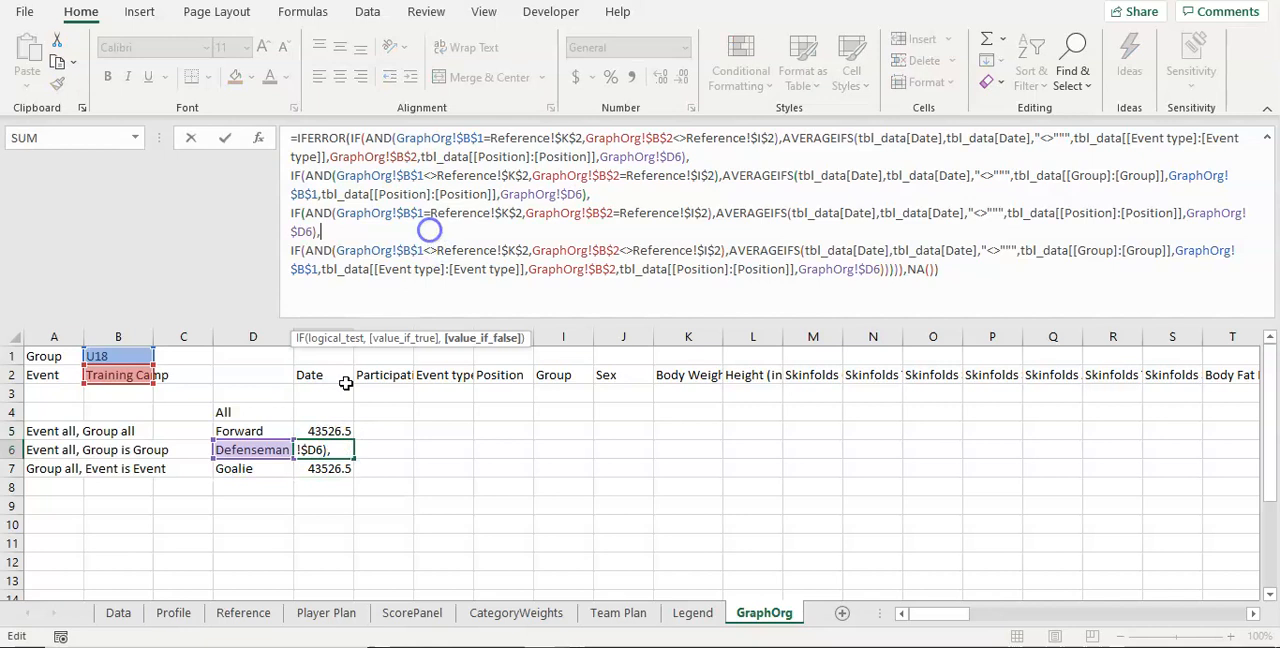
click(310, 445)
drag(330, 431, 336, 468)
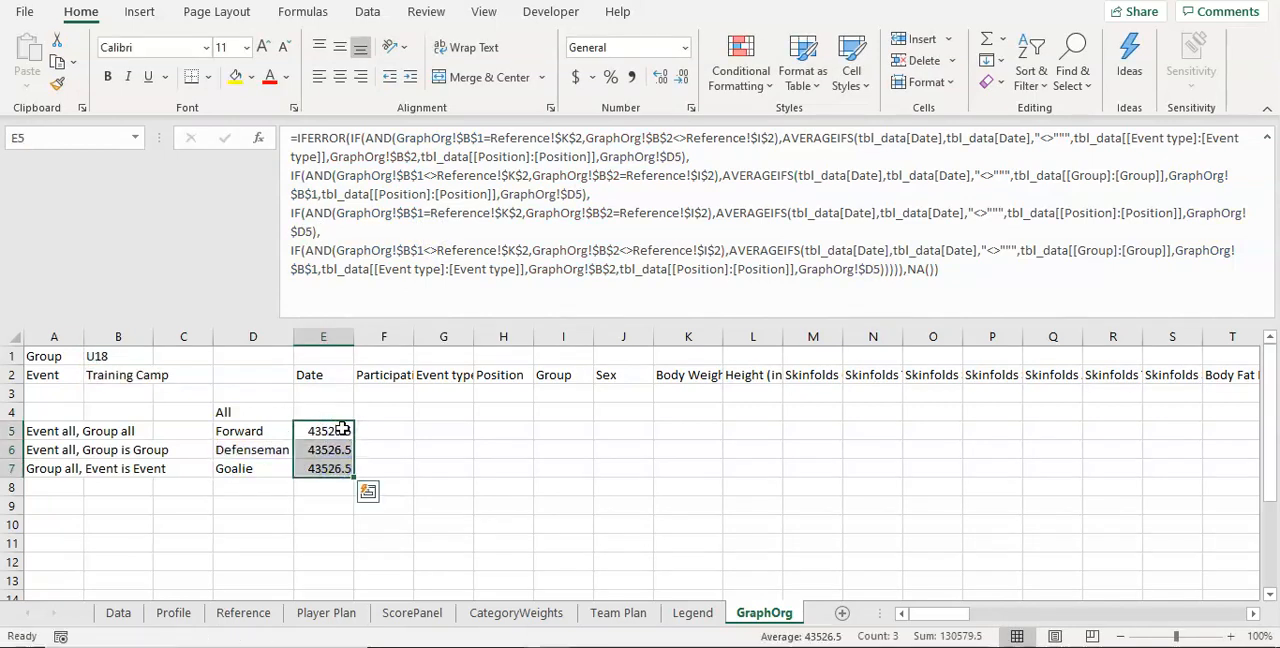
Step: Copy the E5 formula into E4 for the All row
click(342, 428)
key(ctrl+c)
click(343, 412)
key(ctrl+v)
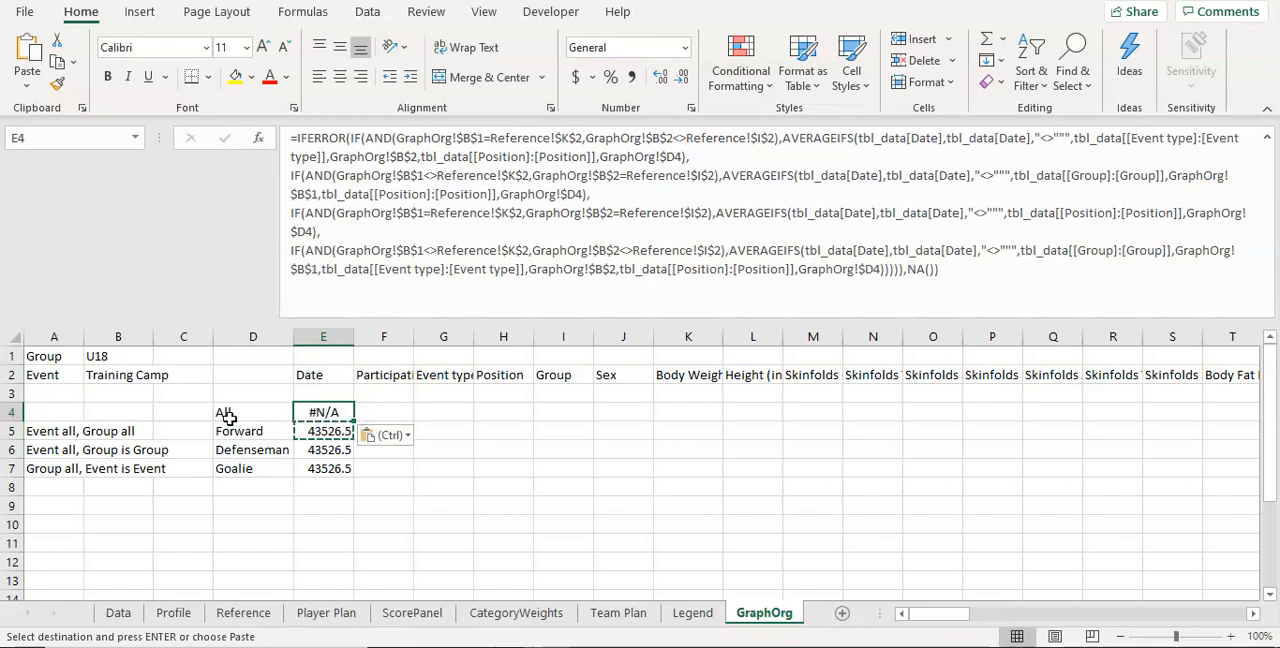
Step: Copy the criterion ",tbl_data[[Position]:[Position]],GraphOrg!$D4" out of the E4 formula and paste it as text into J6
click(724, 250)
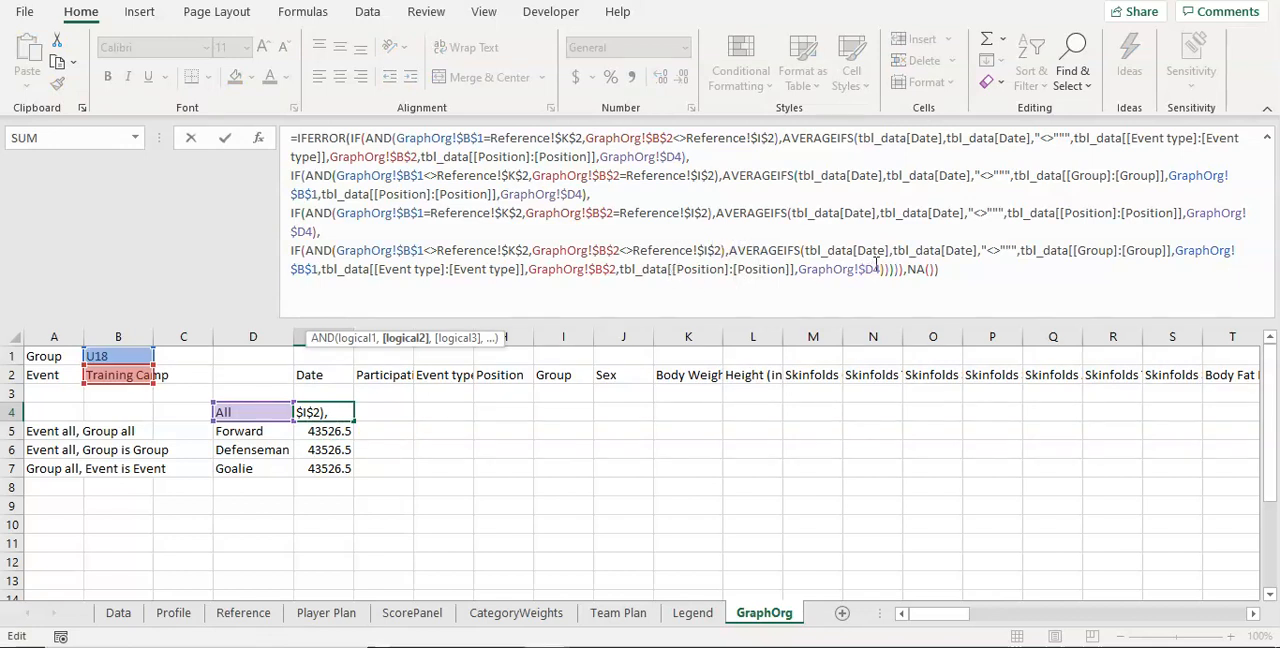
drag(882, 269, 617, 276)
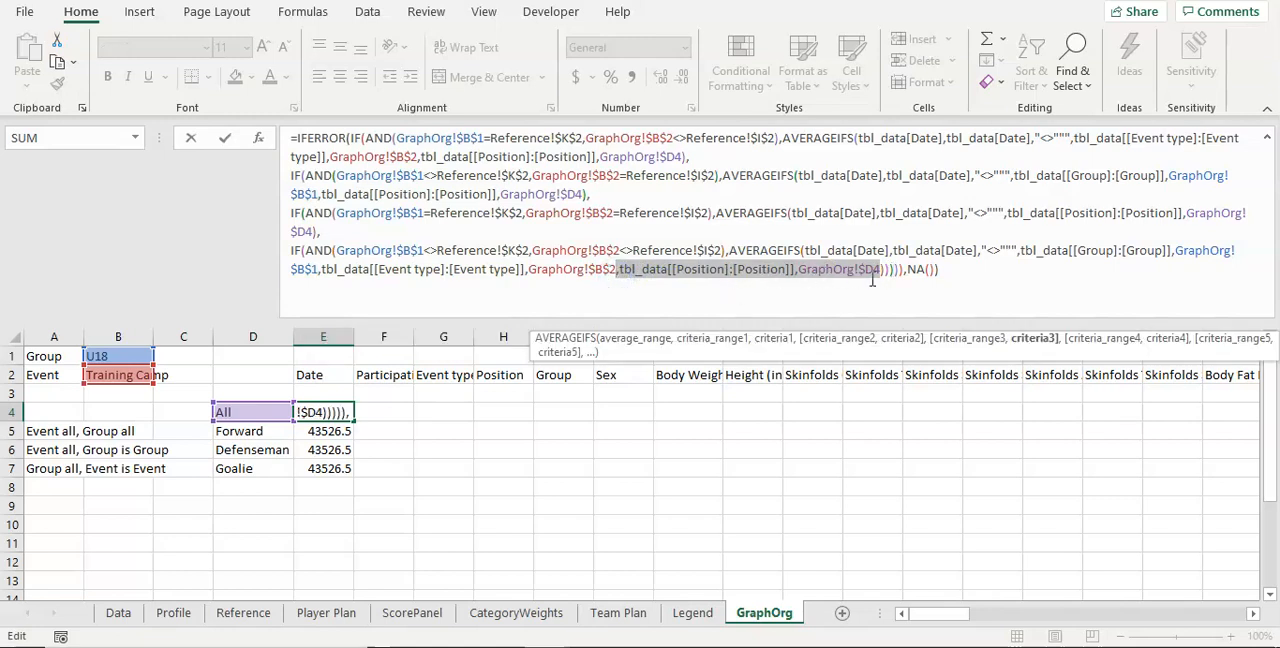
key(Escape)
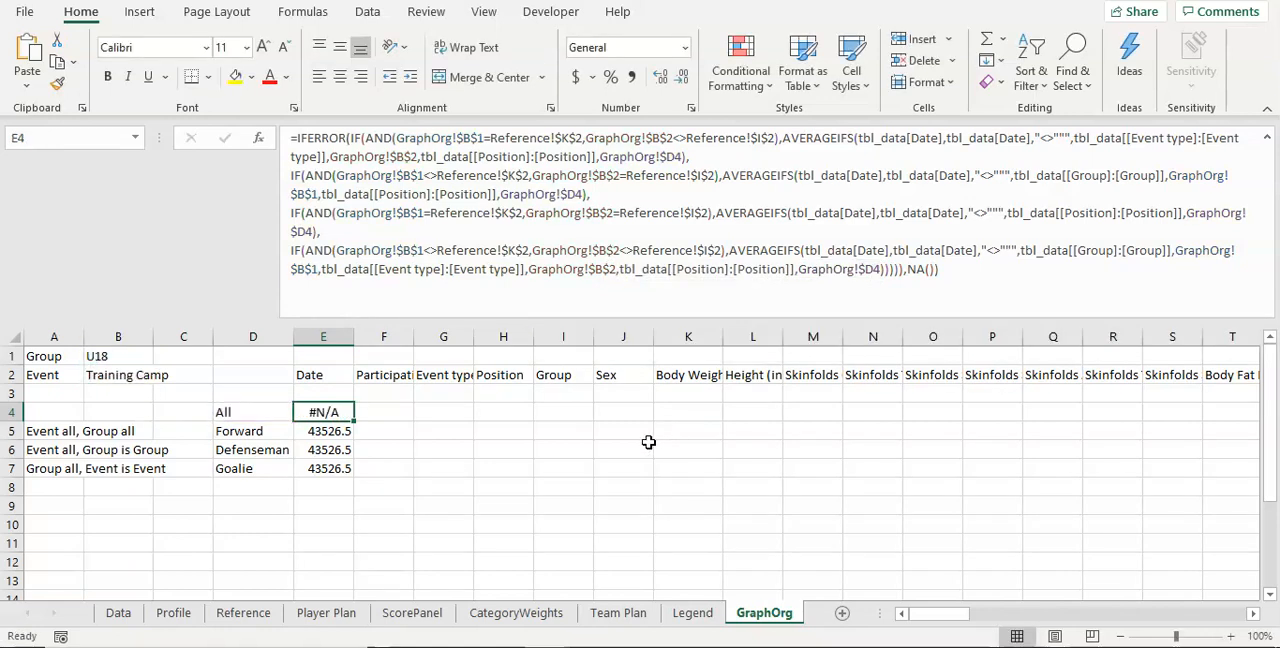
click(646, 443)
right_click(645, 449)
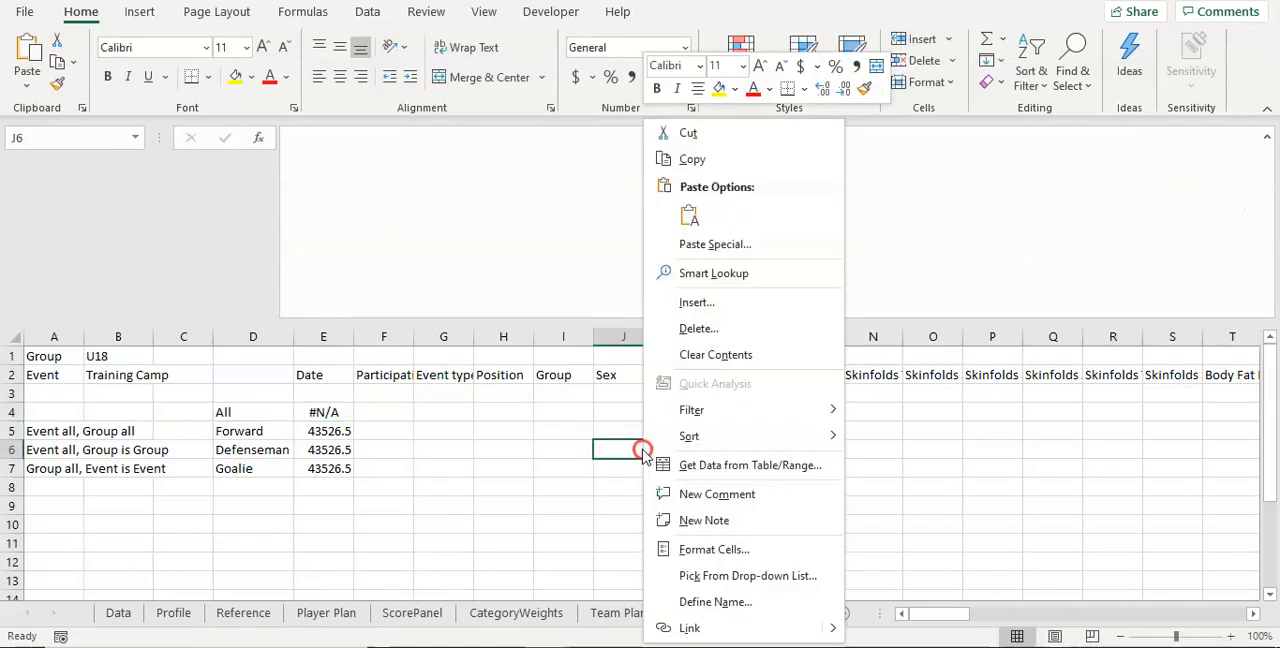
click(689, 218)
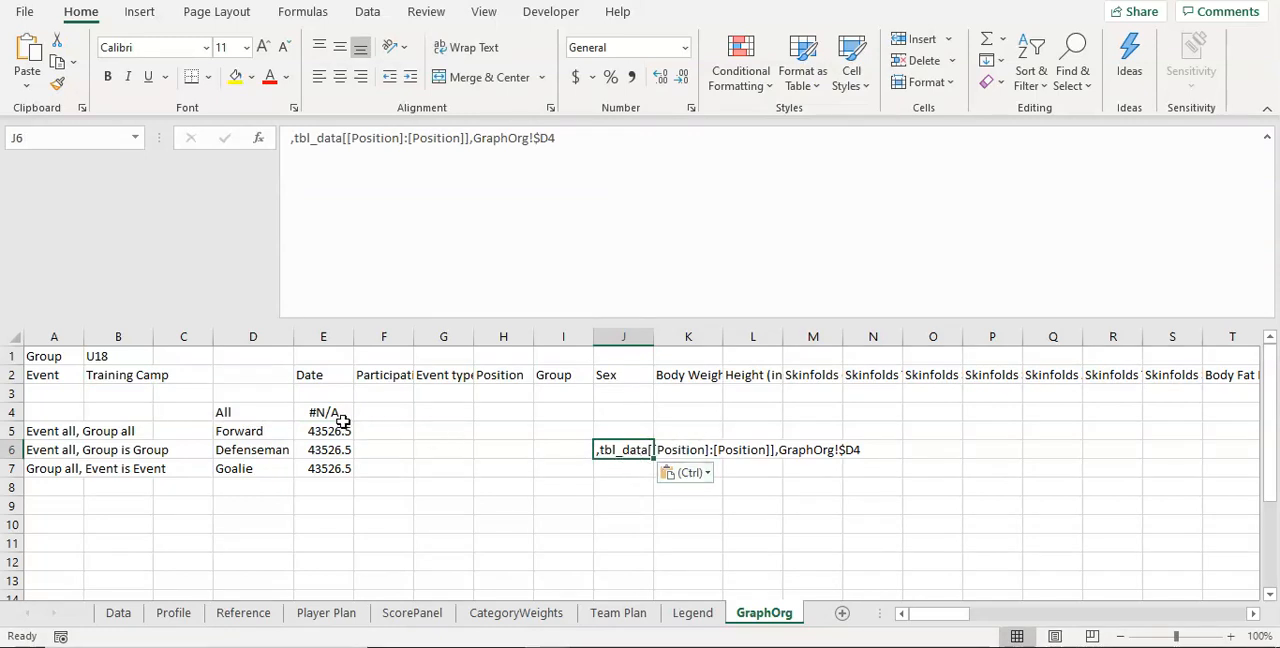
Step: Remove every ",tbl_data[[Position]:[Position]],GraphOrg!$D4" from the E4 formula by replacing all occurrences within E4:G4 with nothing
drag(323, 412, 437, 410)
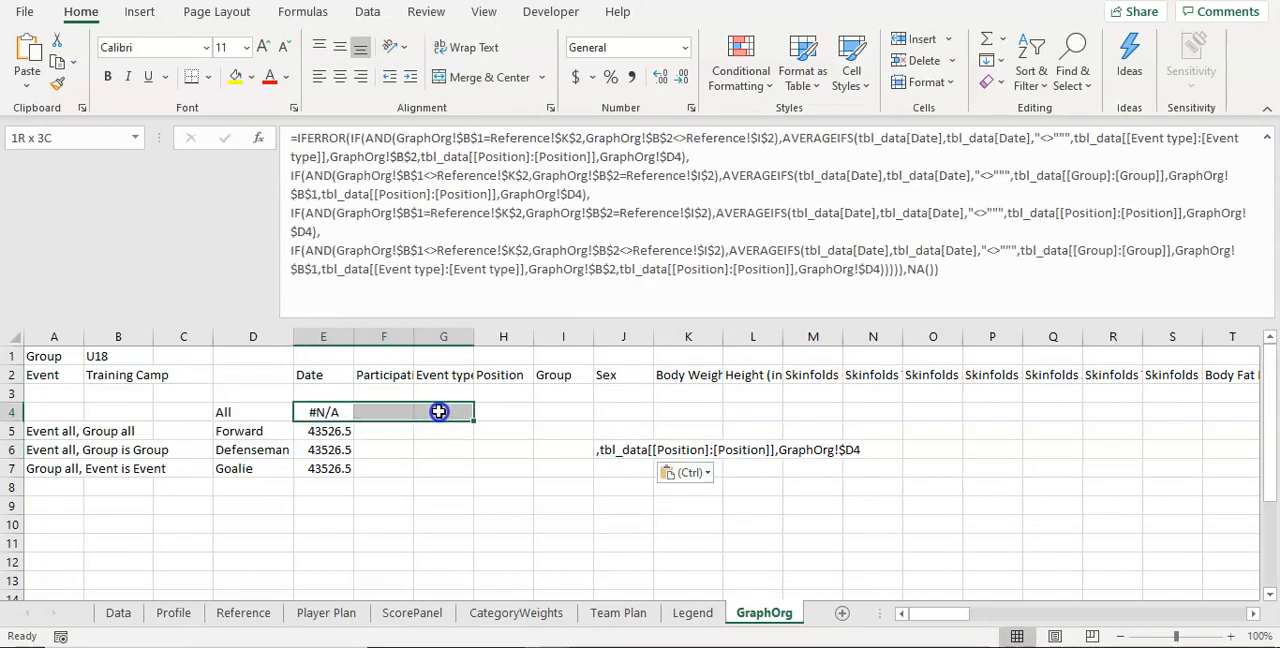
click(1072, 72)
click(1080, 137)
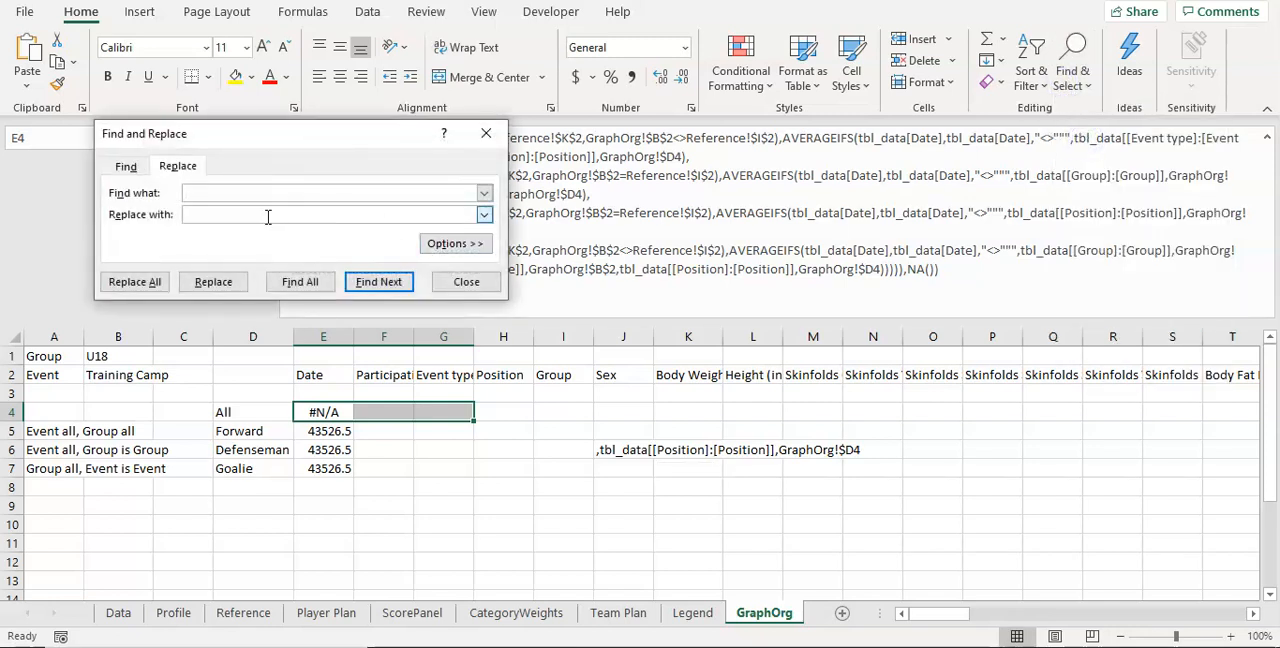
key(ctrl+v)
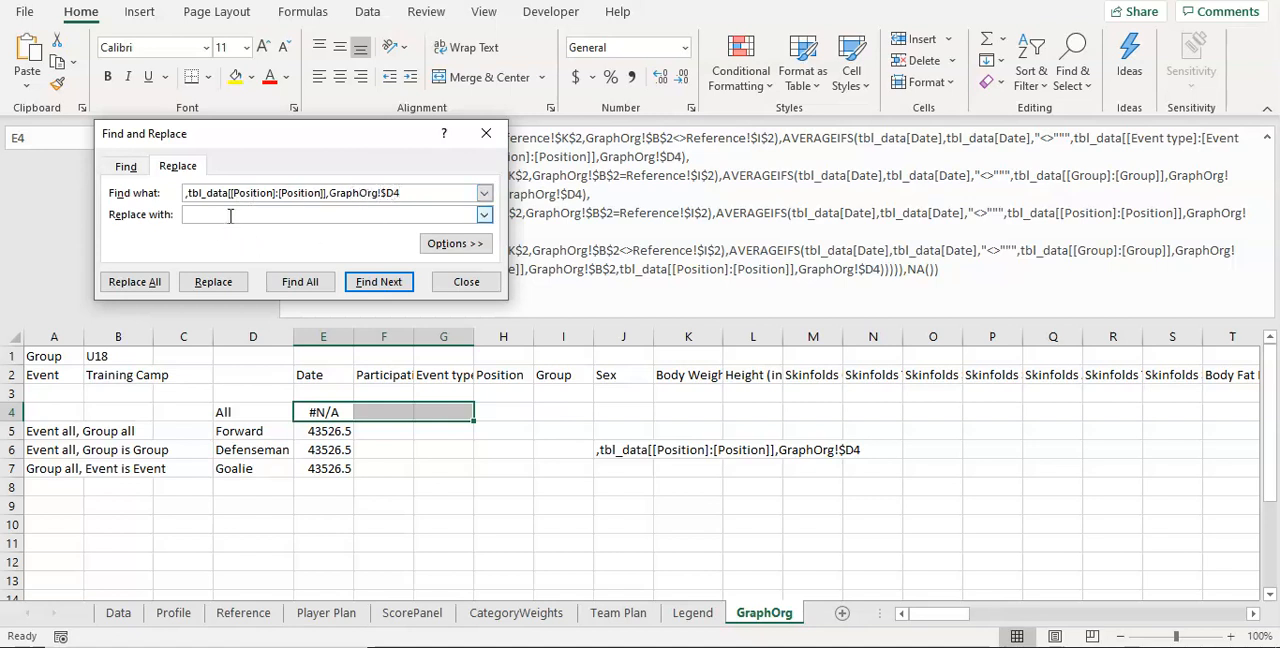
click(130, 281)
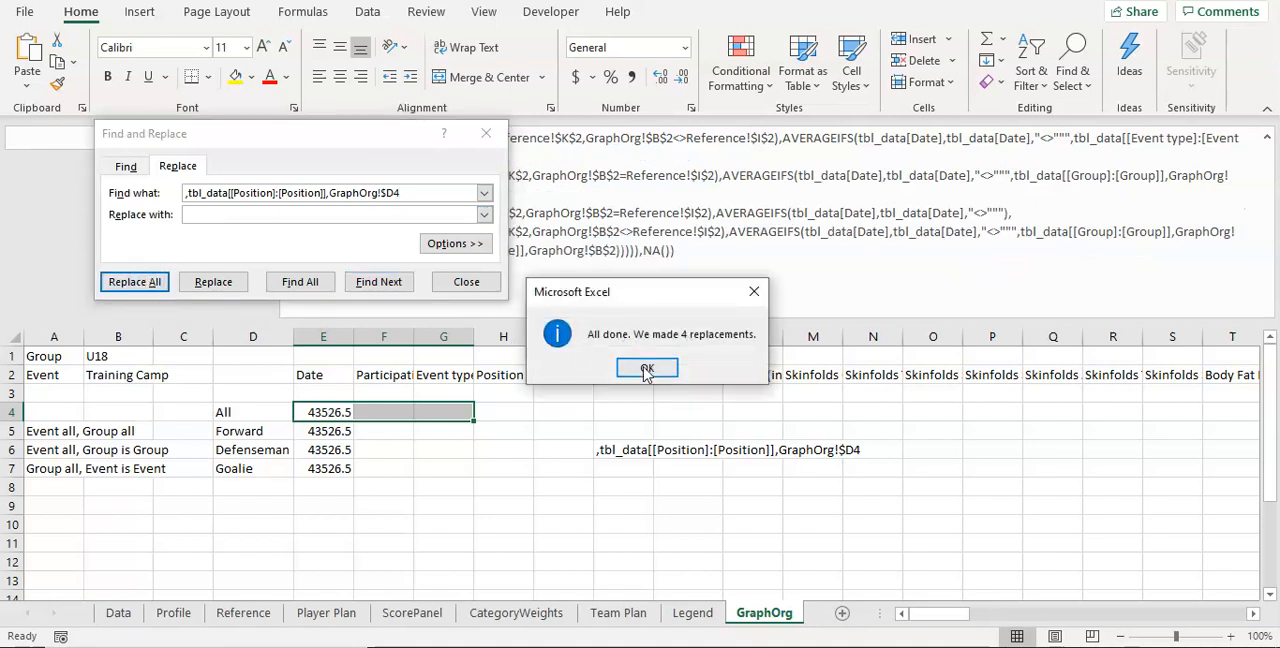
click(647, 369)
click(466, 282)
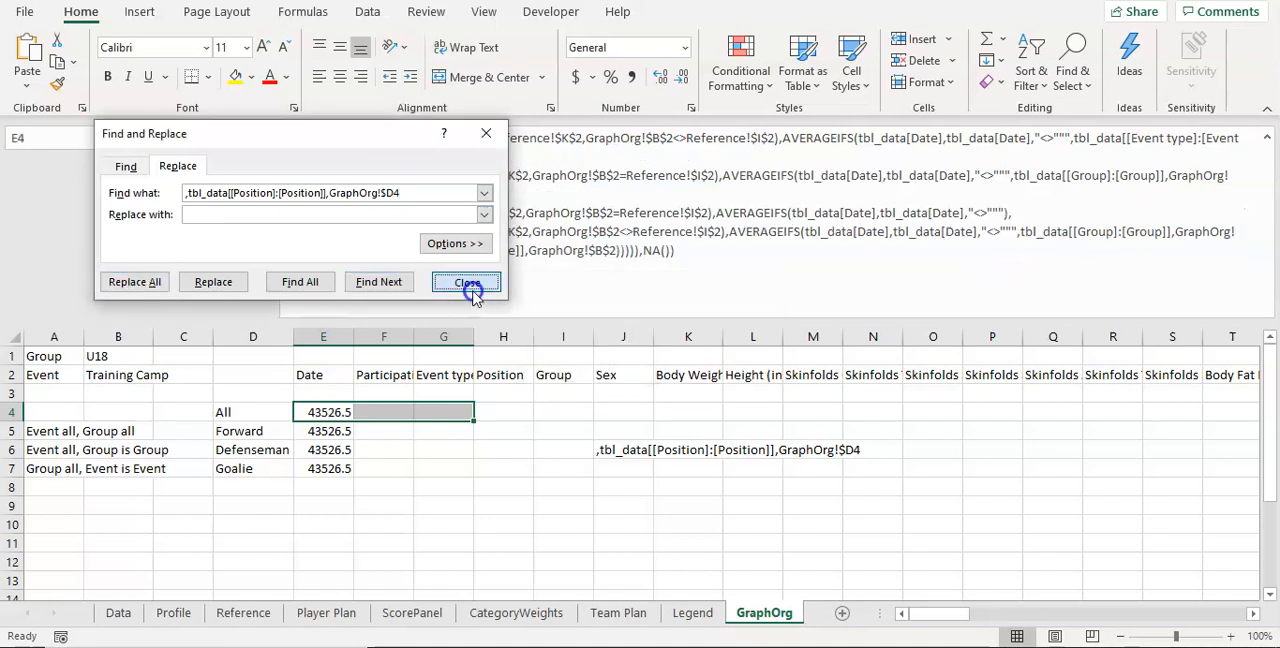
Step: Clear the pasted criterion text from J6 and the combination notes from A5:A7
click(569, 251)
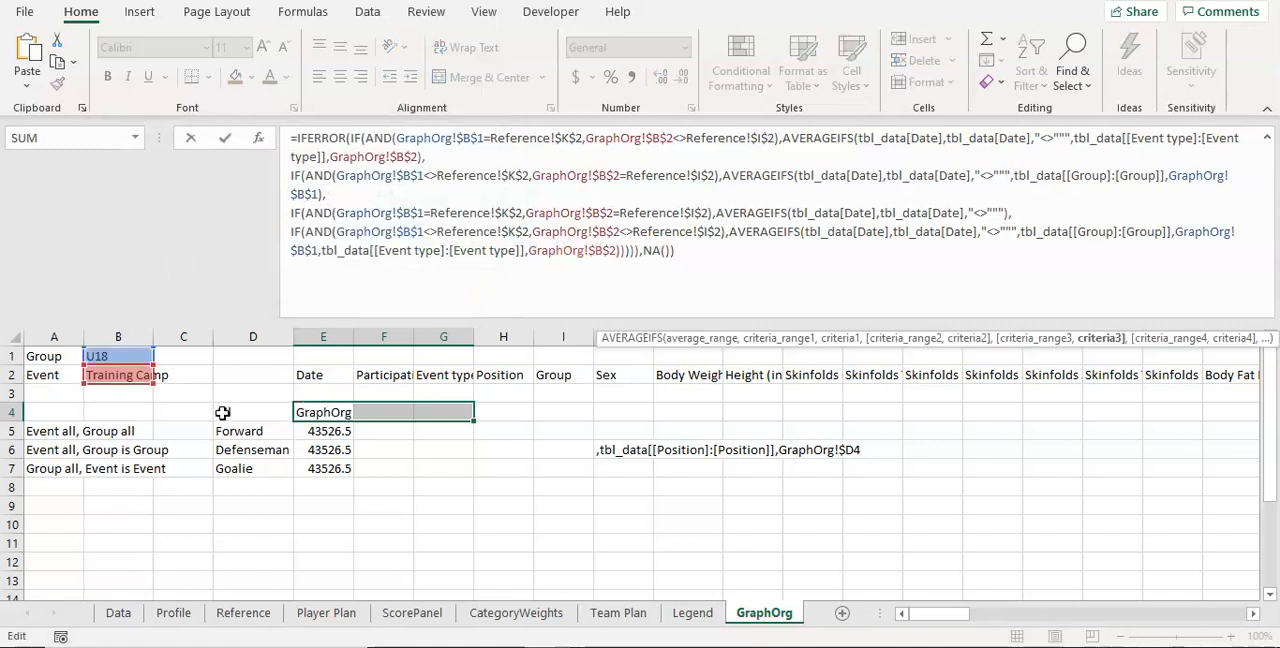
click(630, 450)
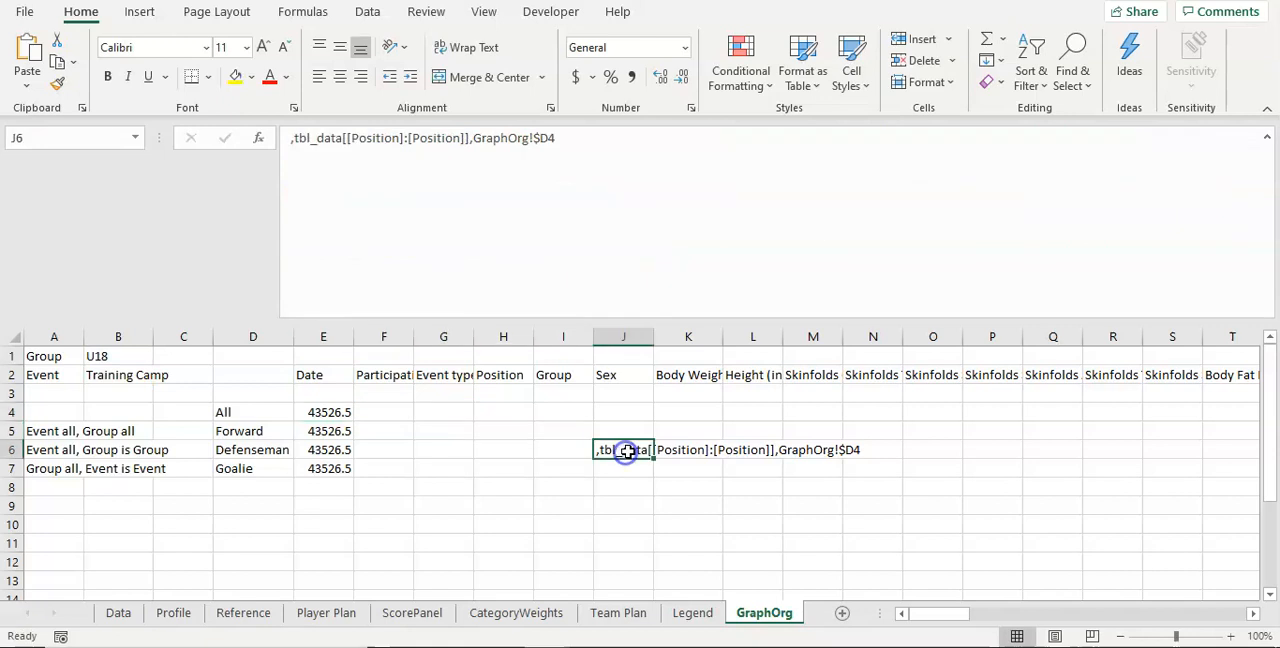
key(BackSpace)
key(Return)
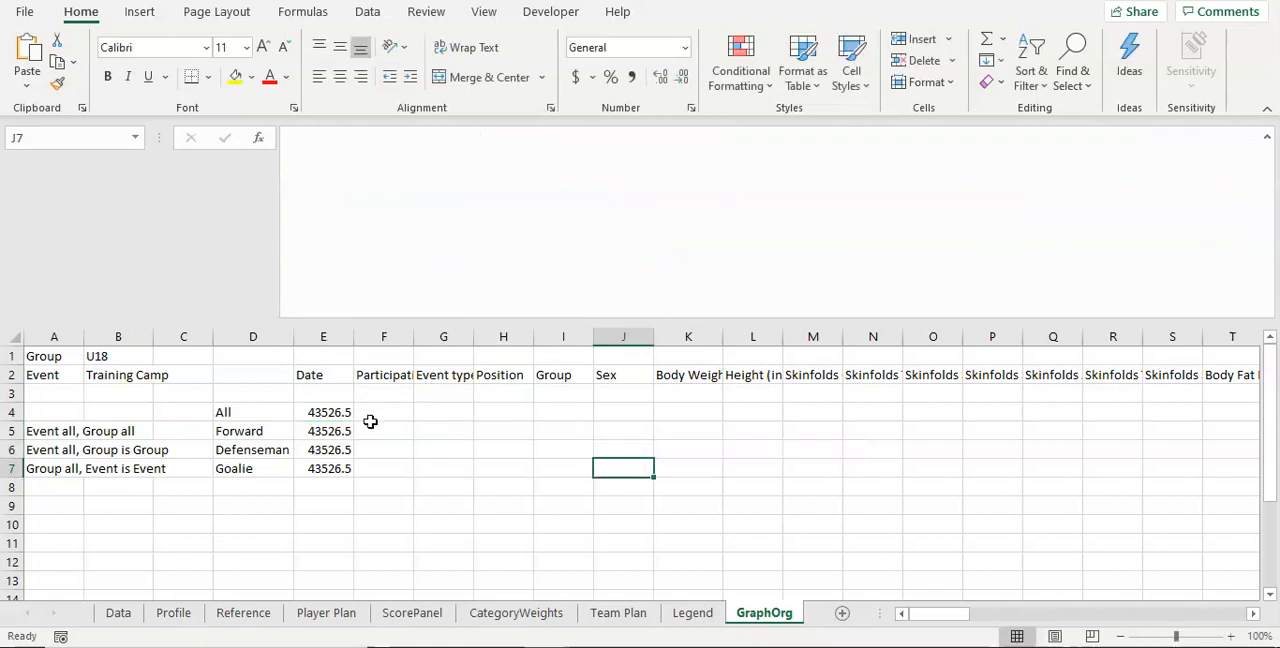
drag(327, 413, 329, 470)
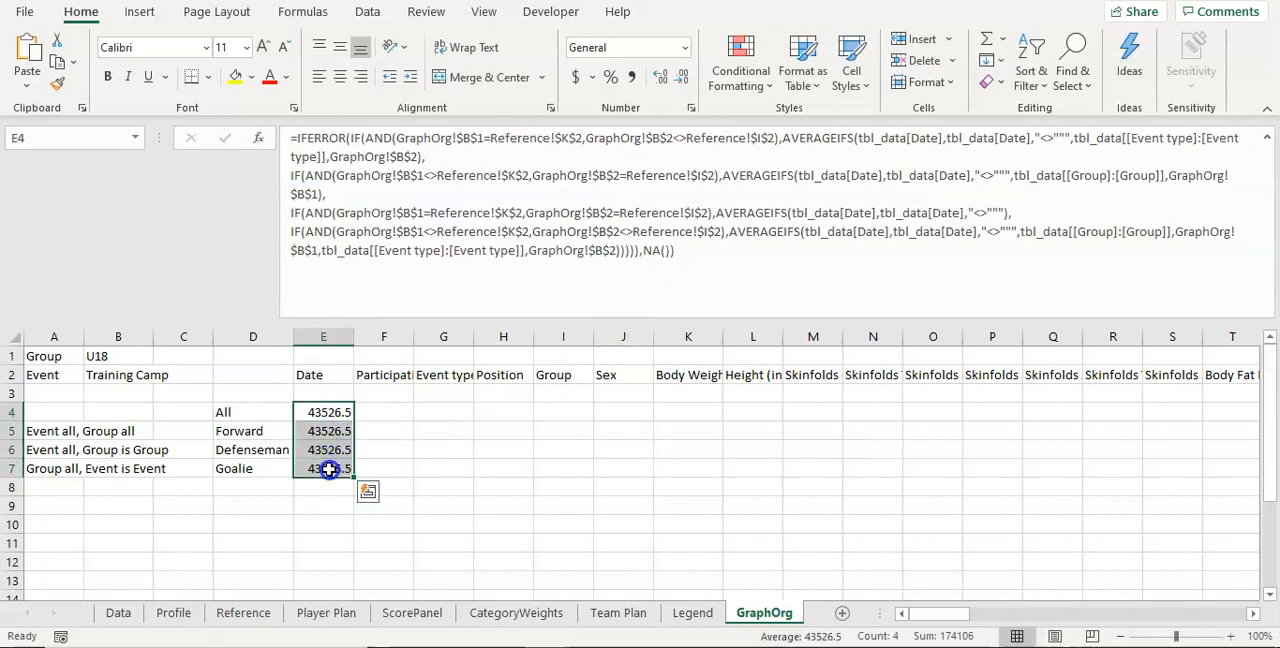
drag(40, 431, 46, 468)
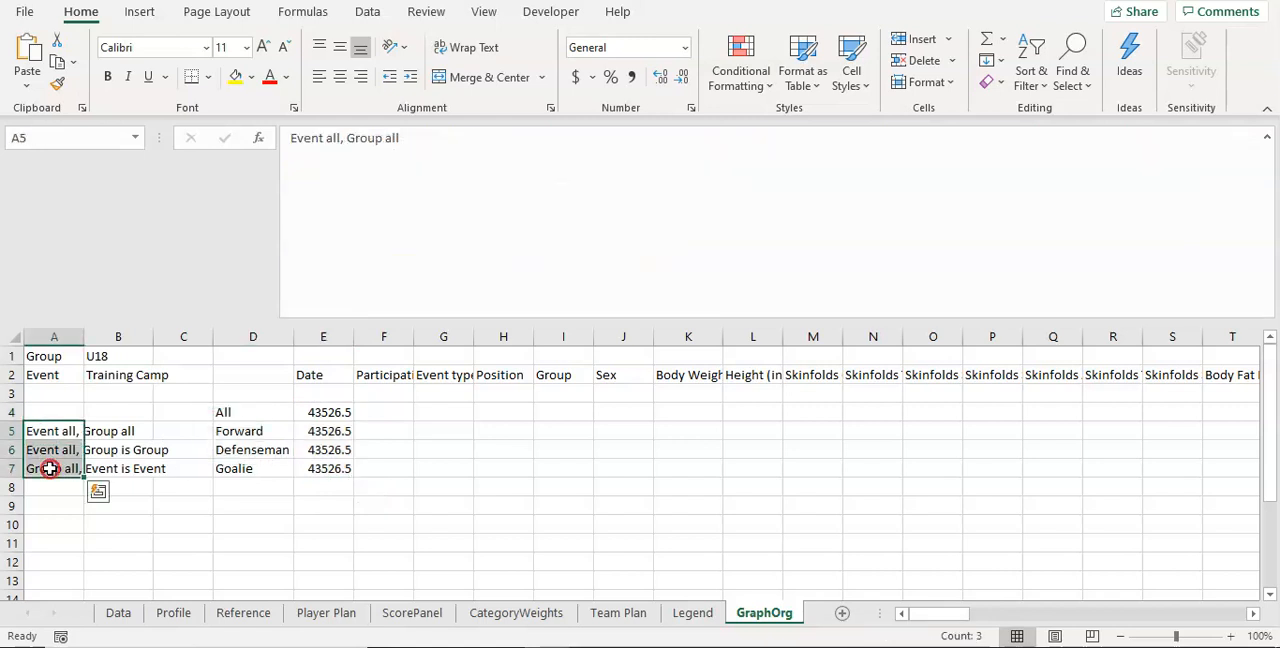
right_click(46, 468)
click(119, 326)
Step: Fill the E4:E7 formulas across to column DH and clear the surplus cells DG4:DH7 beyond the last header
mouse_move(329, 415)
mouse_down()
mouse_move(331, 470)
mouse_move(355, 477)
mouse_move(1273, 474)
mouse_move(1093, 477)
mouse_up()
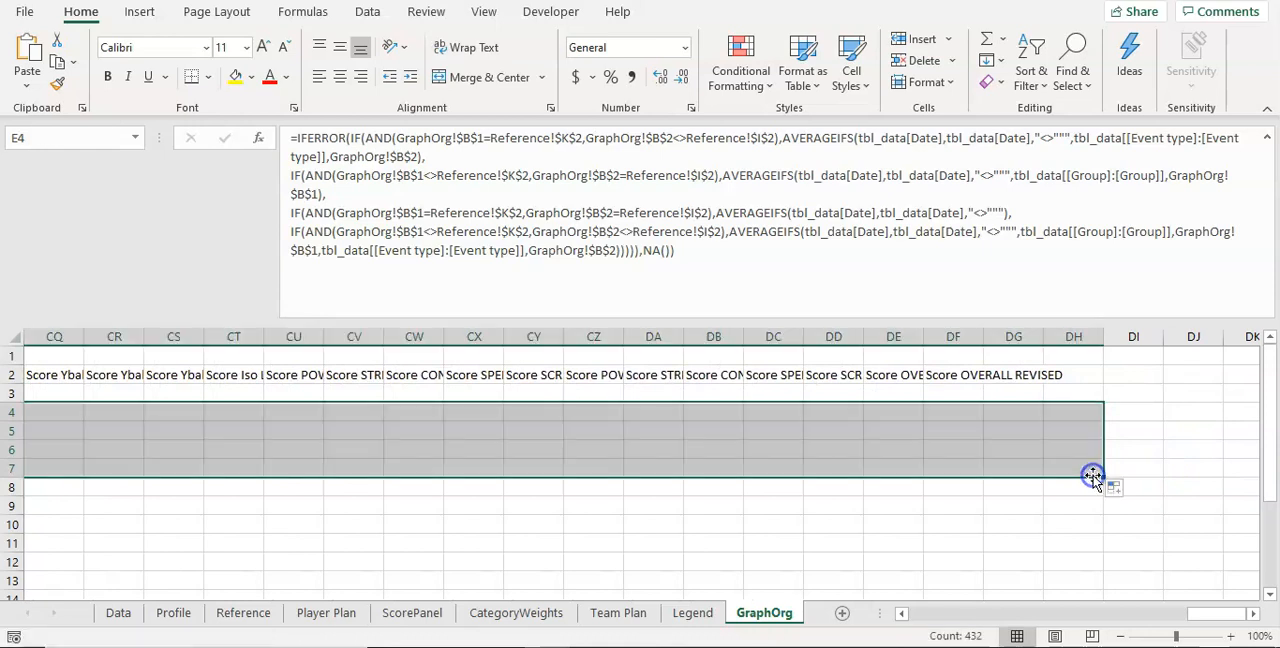
drag(1070, 412, 1010, 468)
right_click(1010, 470)
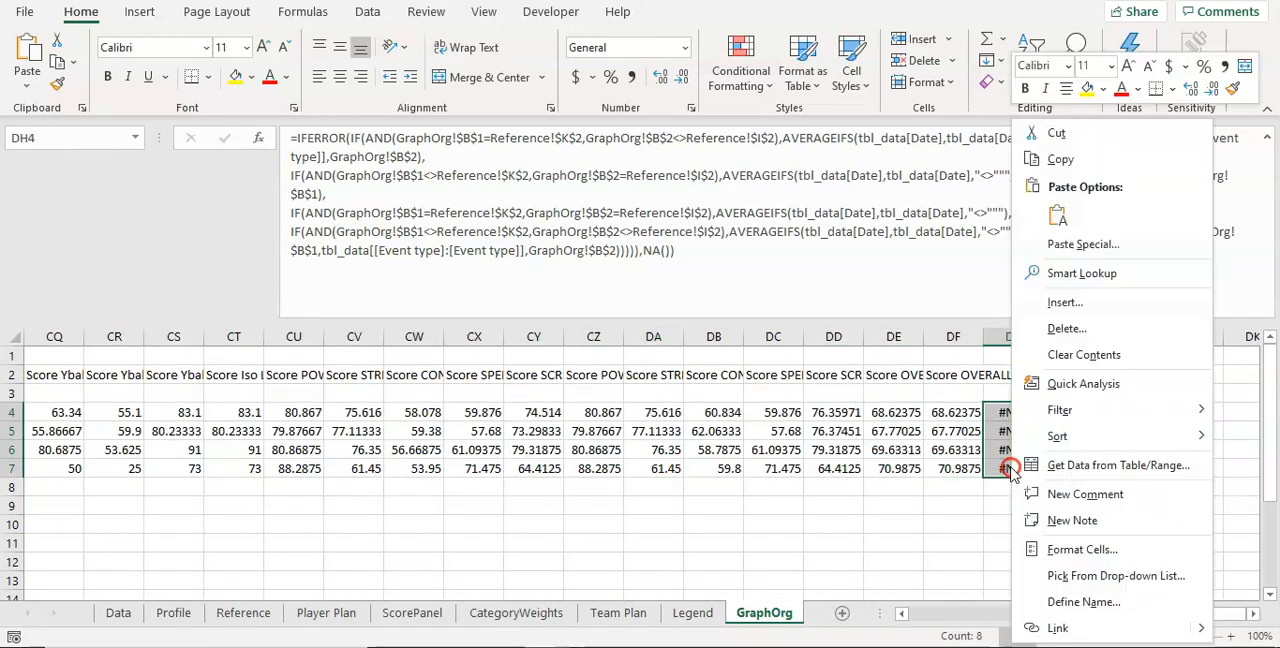
click(1076, 355)
click(1015, 450)
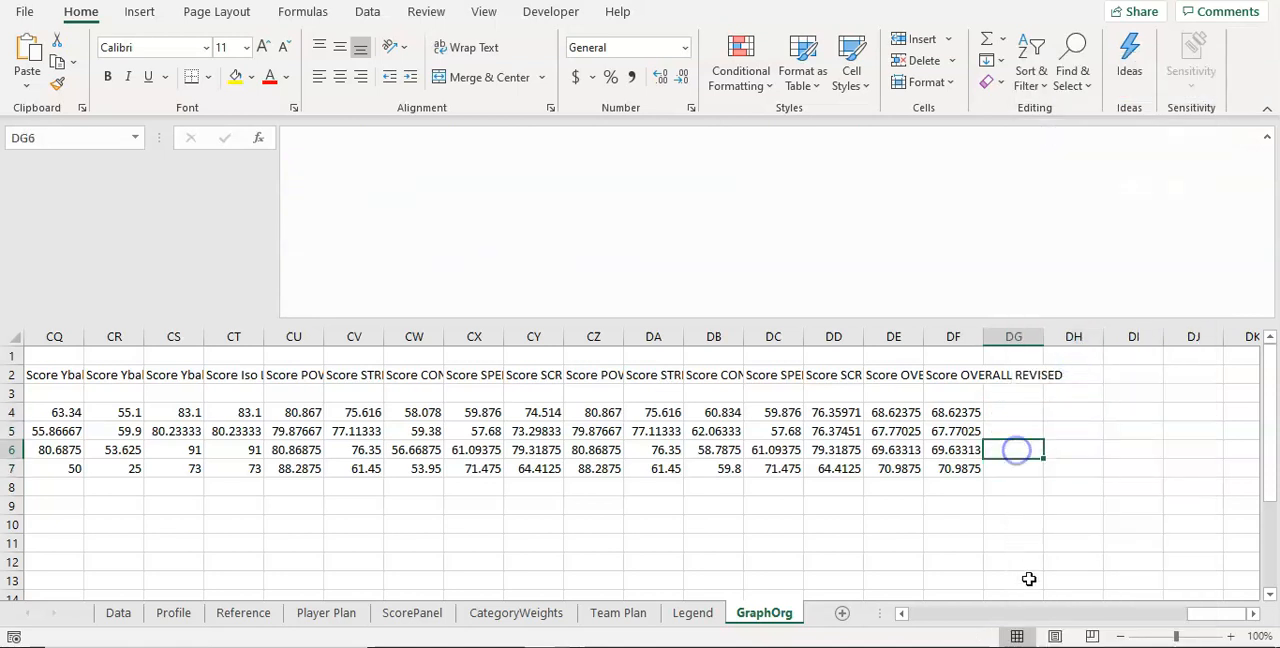
Step: Apply the Number format to the averages in E4:DF7
drag(963, 411, 190, 468)
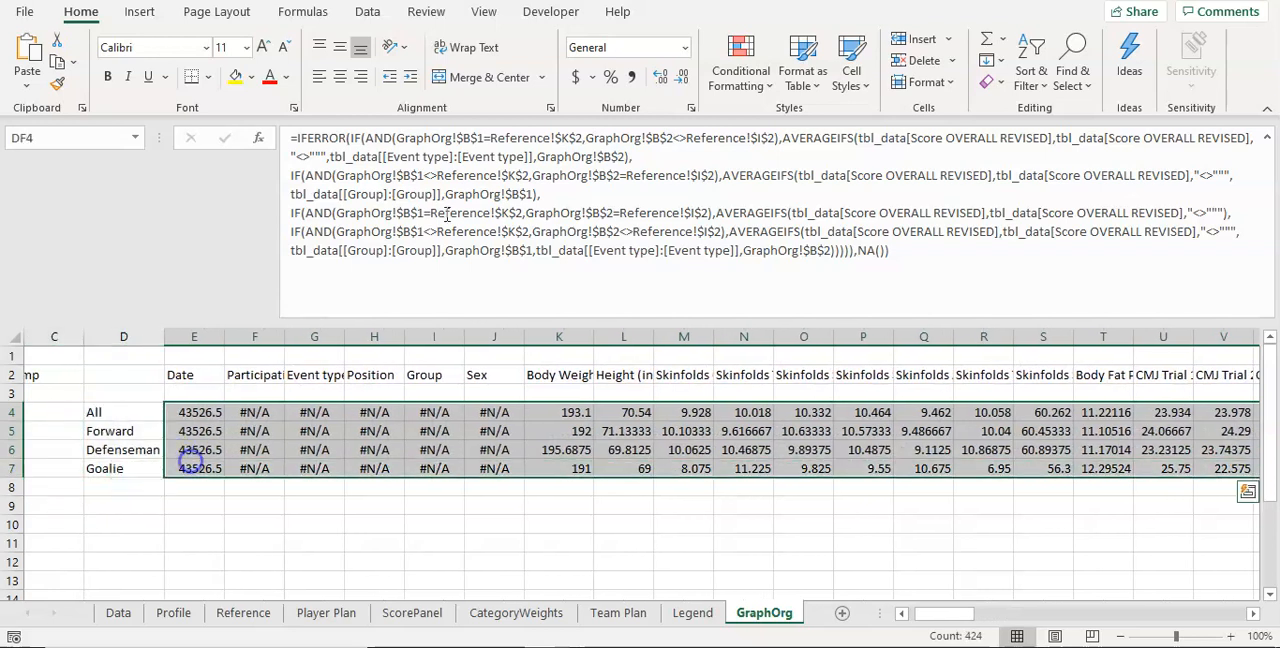
click(629, 48)
key(Return)
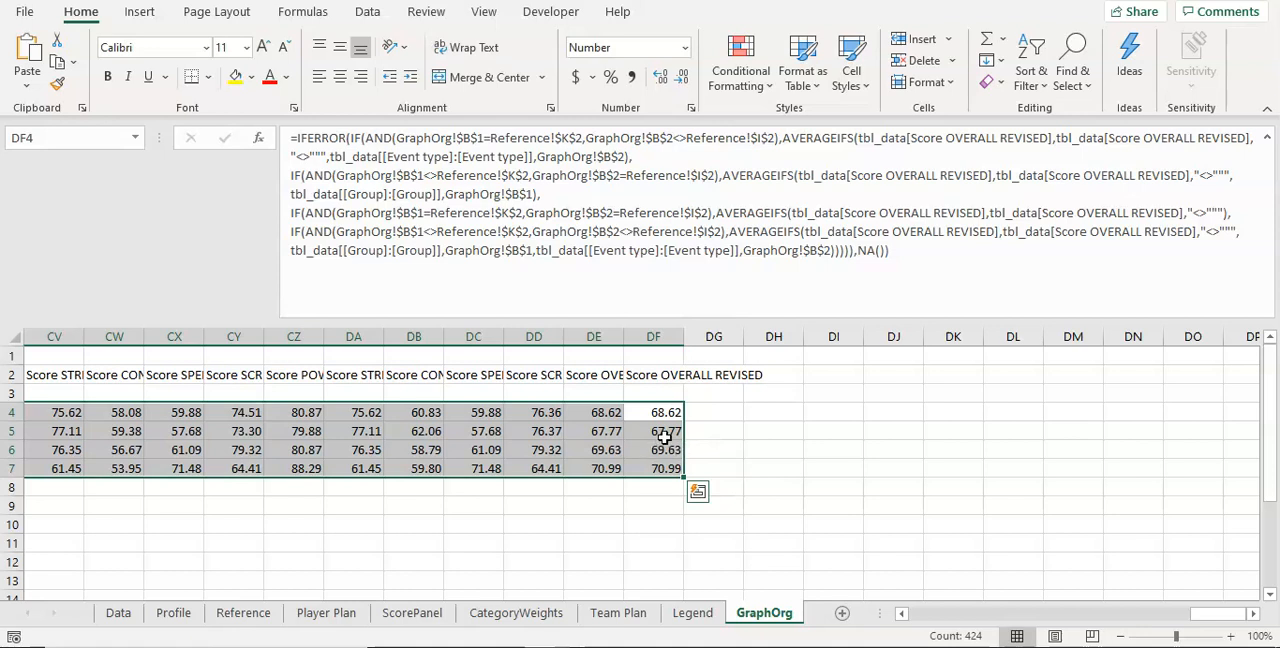
click(632, 508)
Step: Check that the formulas in DF4:DF7 average the Score OVERALL REVISED column named in the DF2 header and use each row's position
mouse_move(1214, 612)
mouse_down()
mouse_move(1163, 620)
mouse_move(1195, 620)
mouse_up()
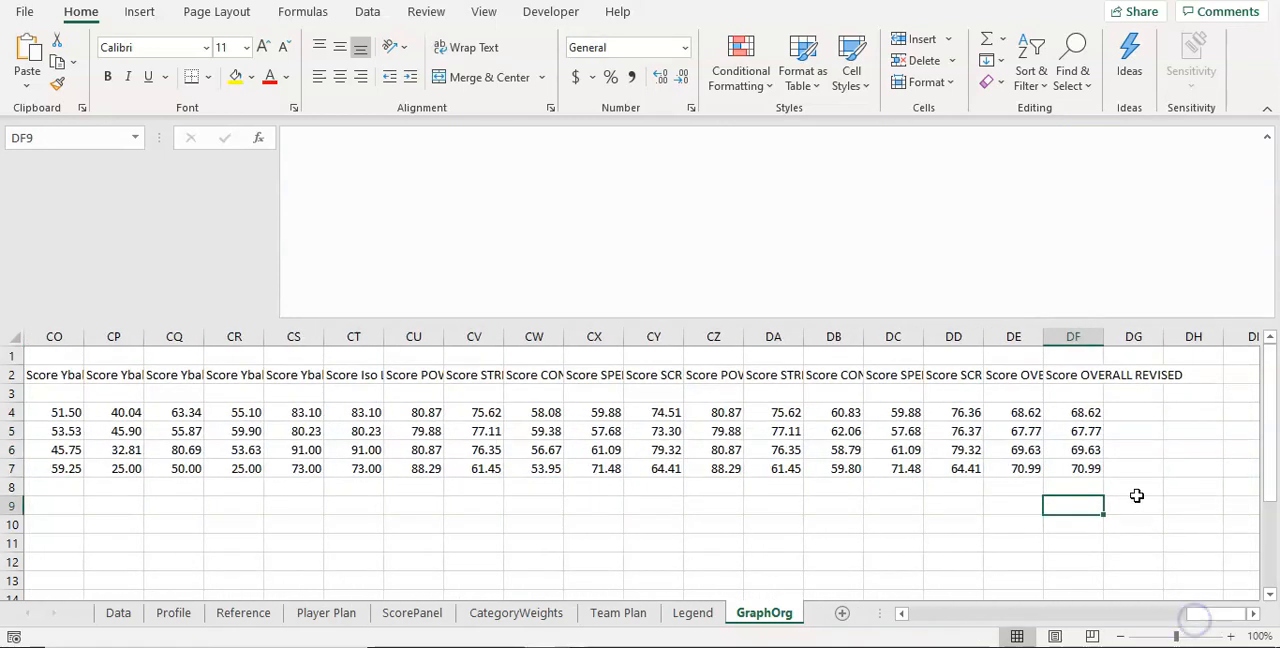
click(1084, 409)
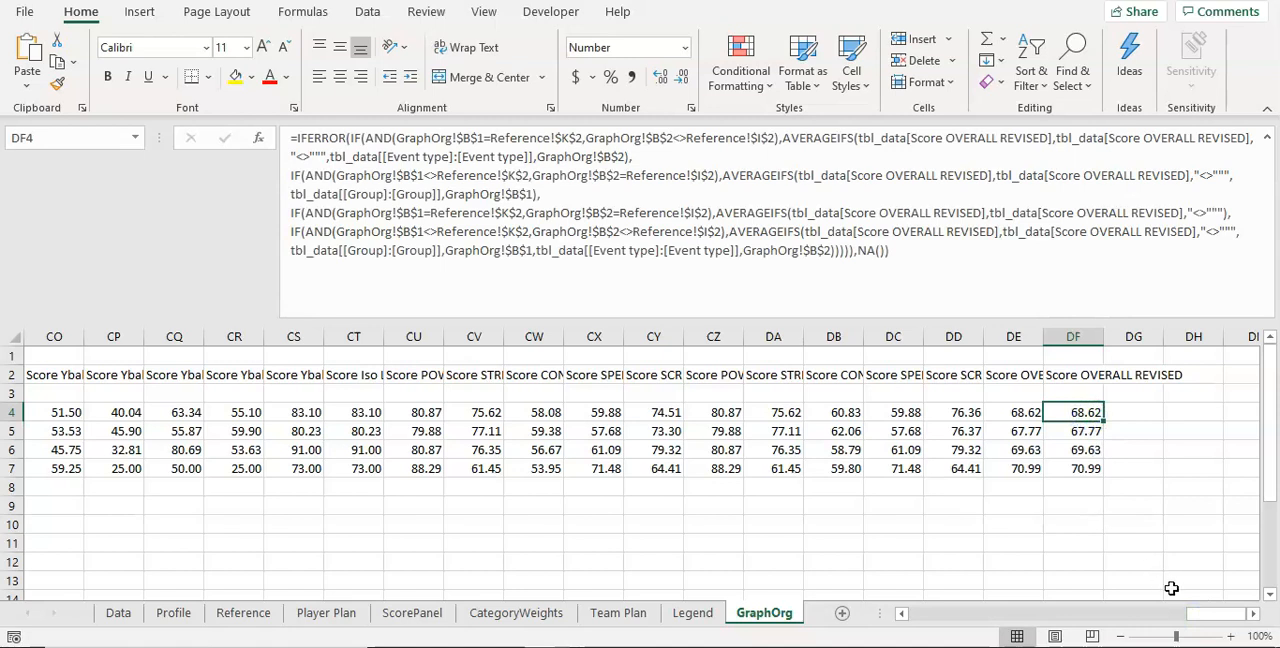
drag(1203, 612, 820, 612)
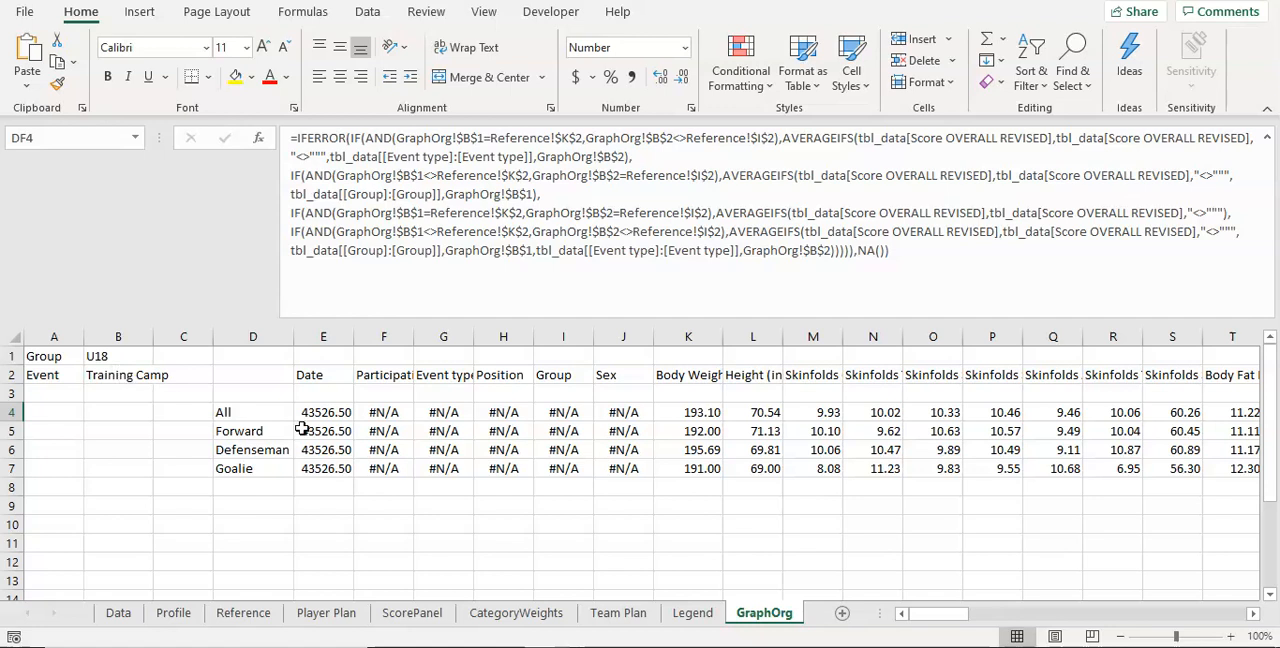
drag(978, 614, 1257, 611)
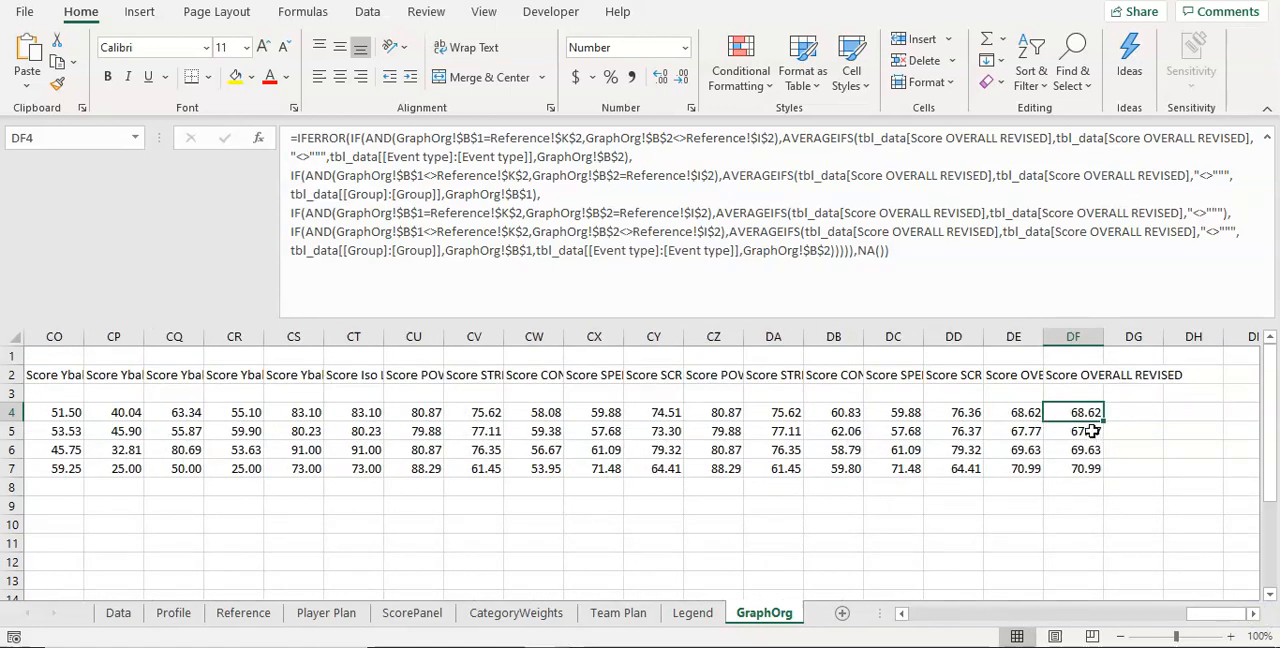
click(1092, 432)
click(1083, 452)
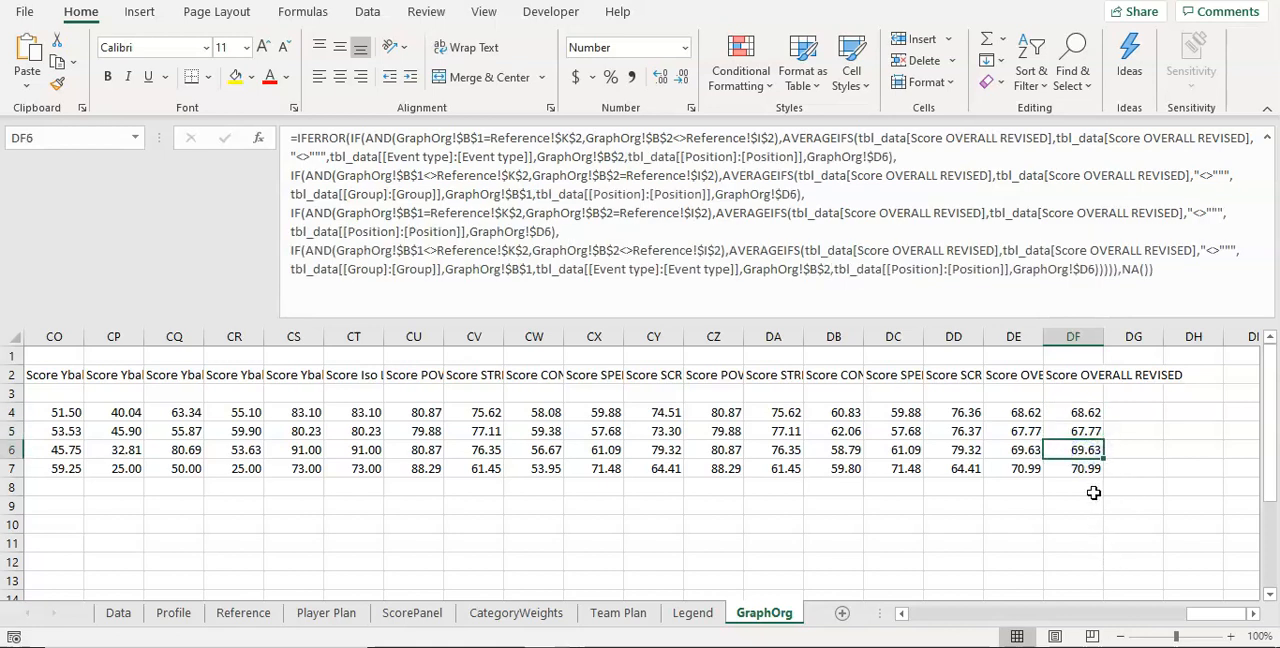
click(1090, 472)
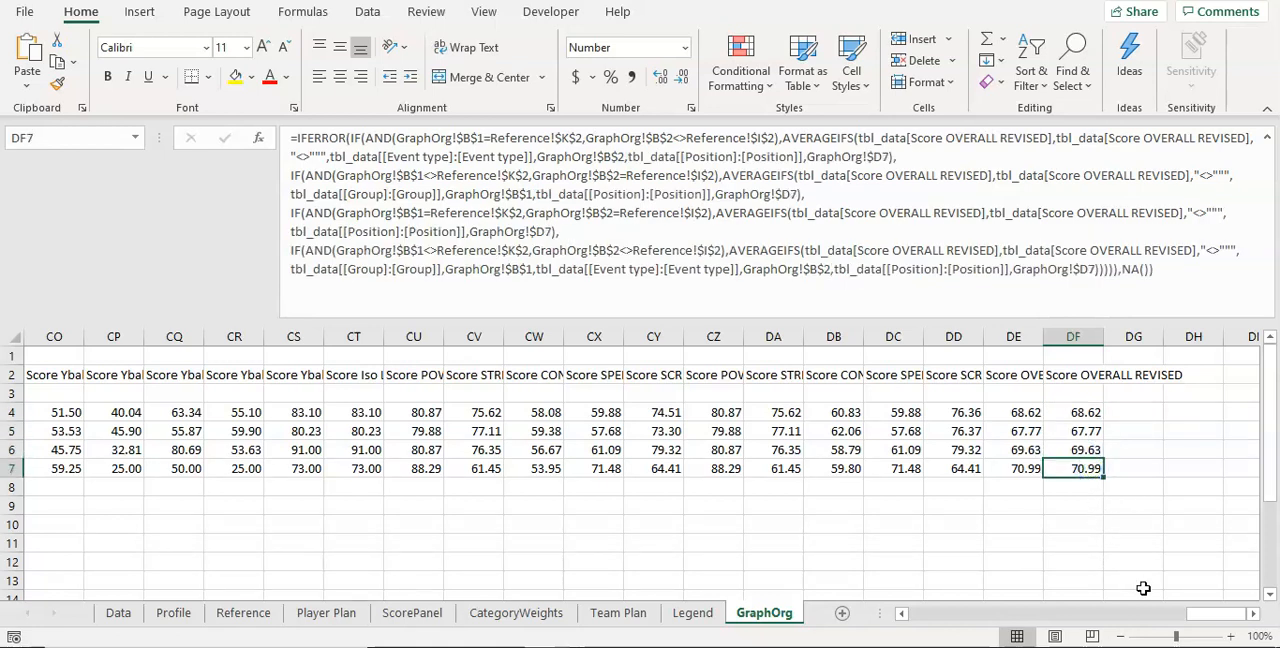
click(922, 272)
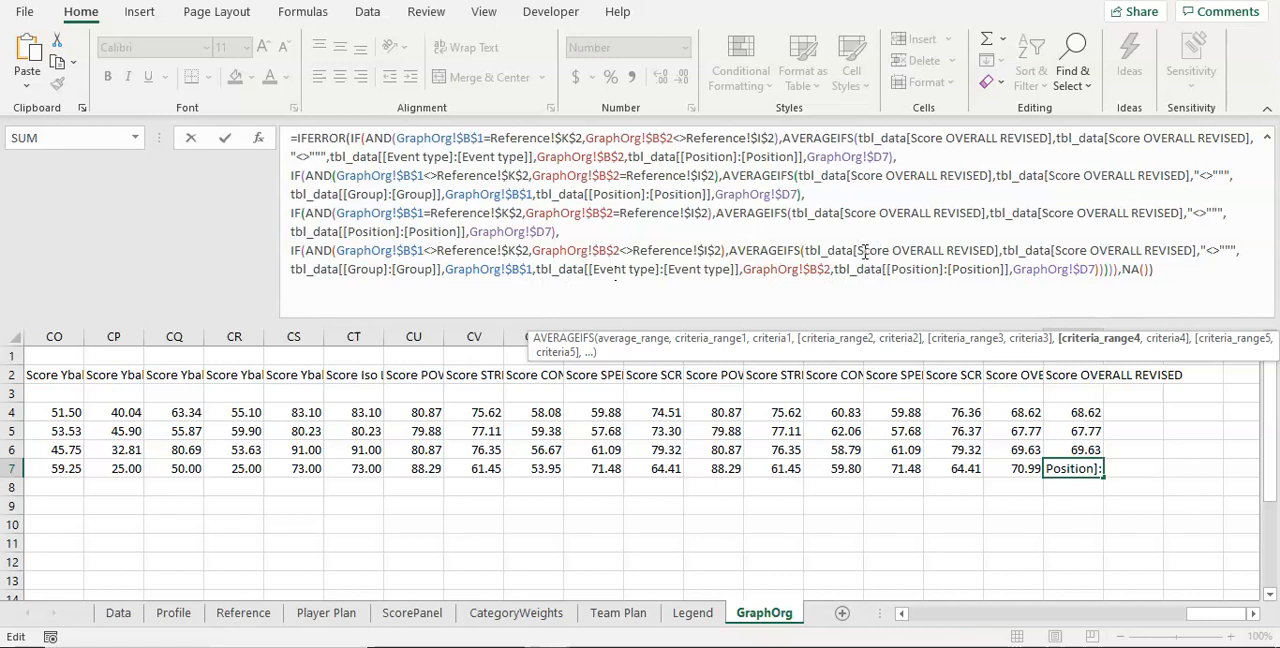
drag(861, 251, 988, 251)
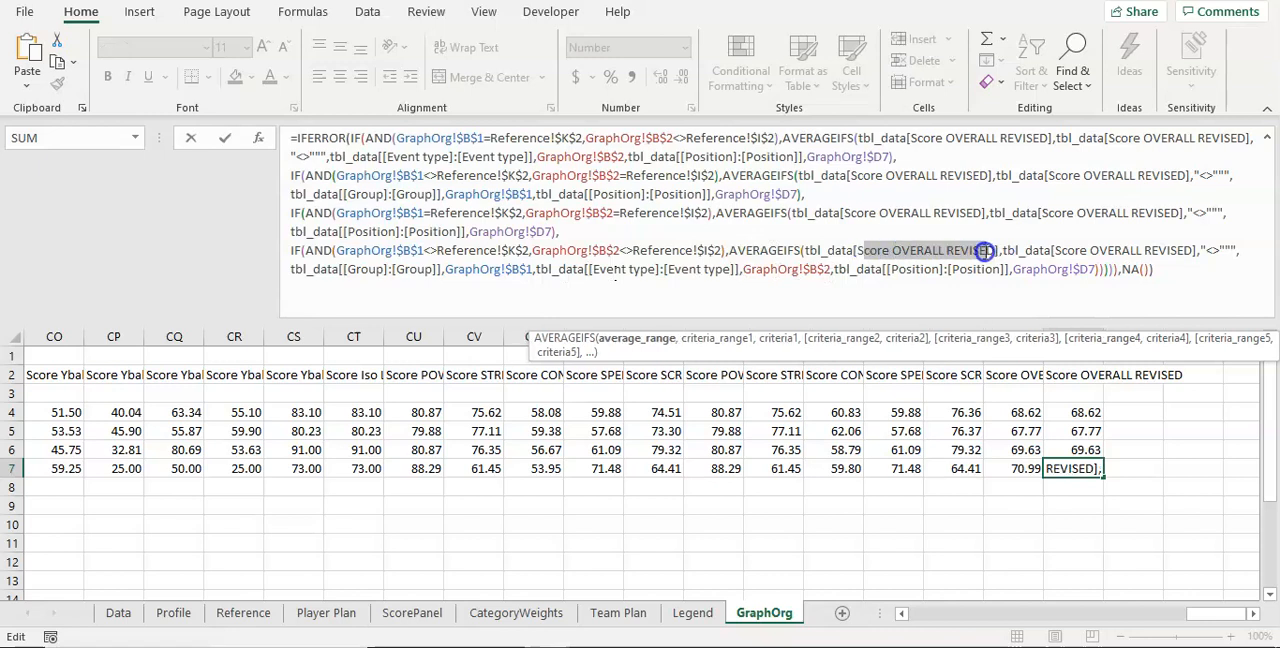
key(Escape)
click(1072, 375)
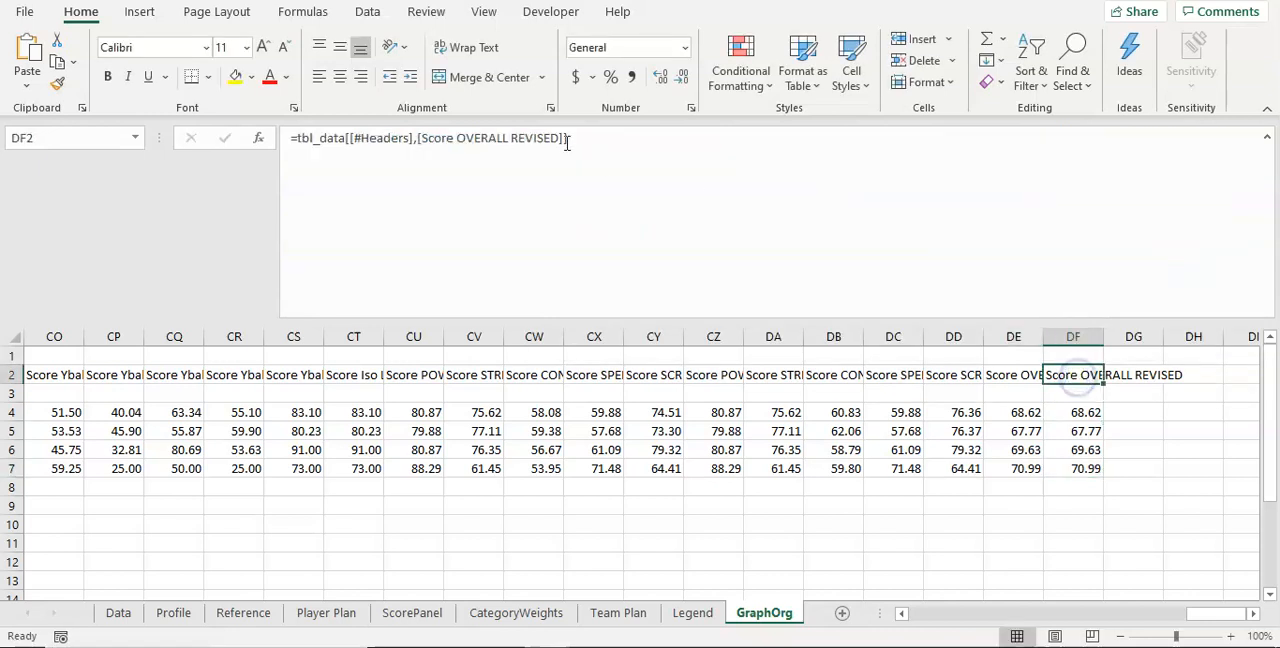
Step: Insert a 2-D clustered column chart from the Body Weight averages in K5:K7
drag(1209, 613, 897, 605)
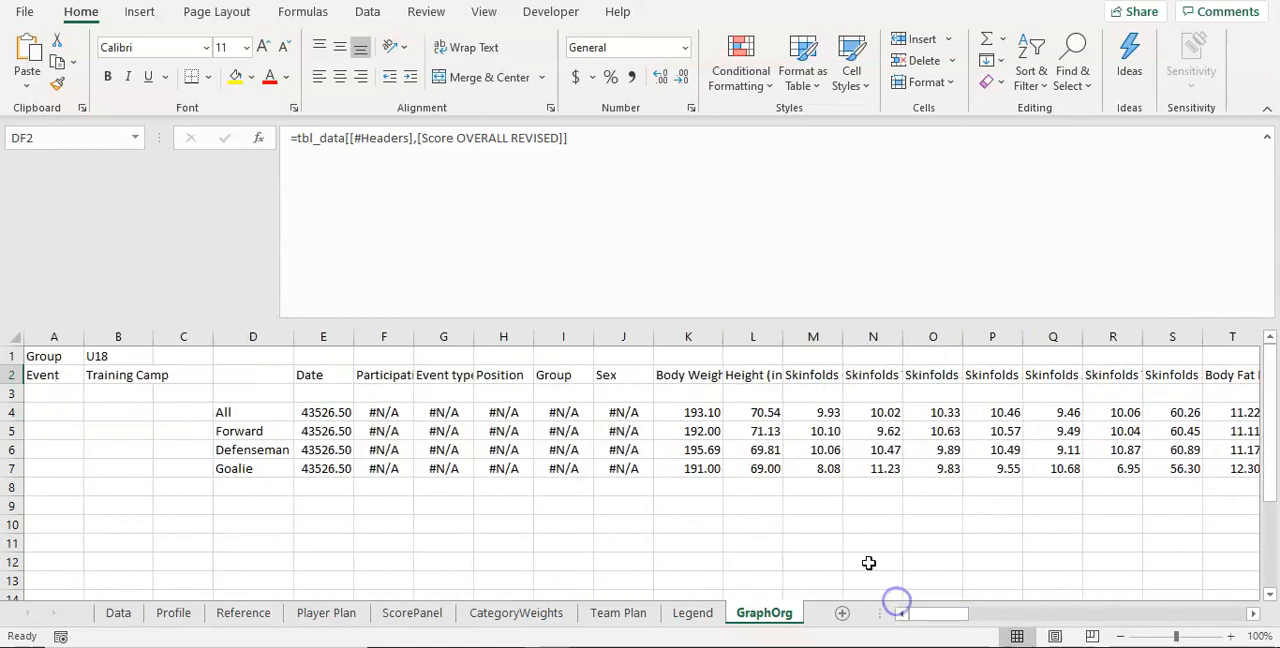
drag(697, 425, 700, 467)
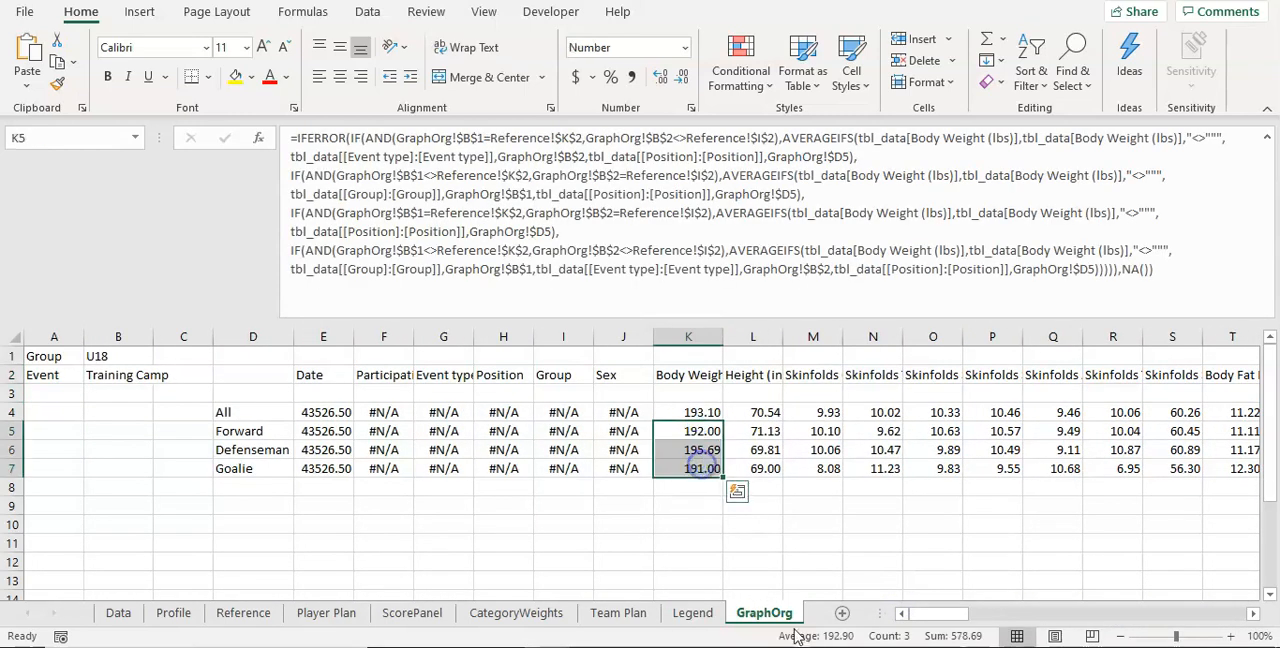
click(142, 12)
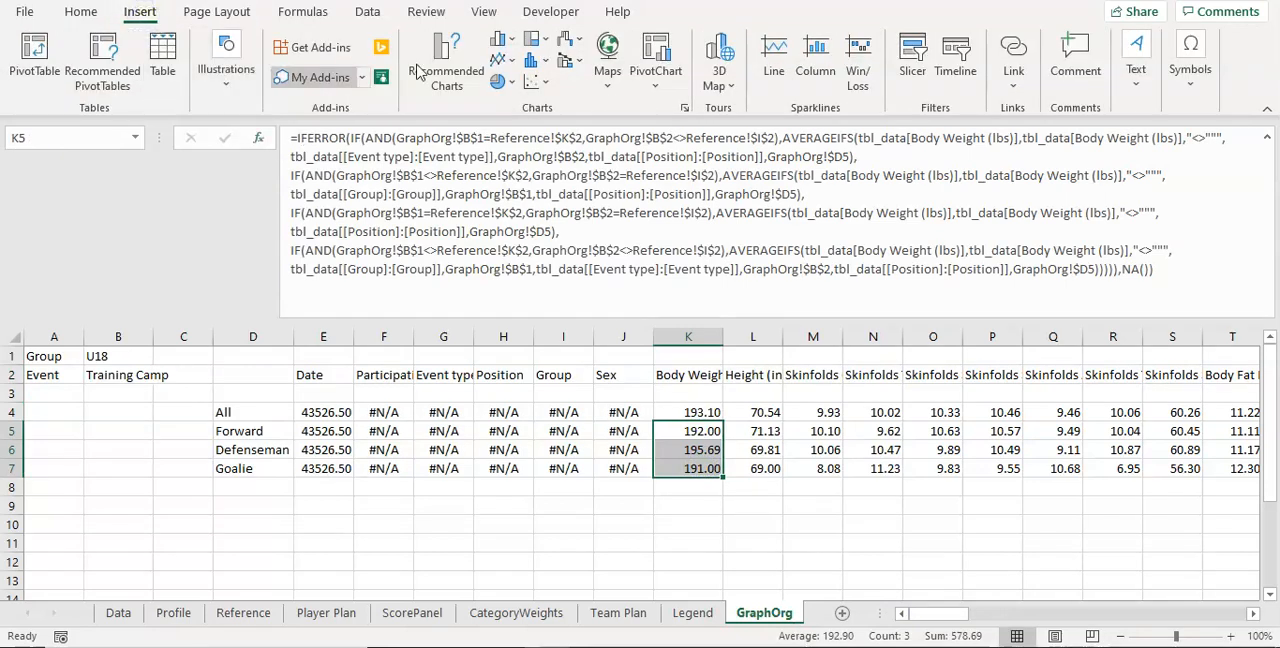
click(500, 40)
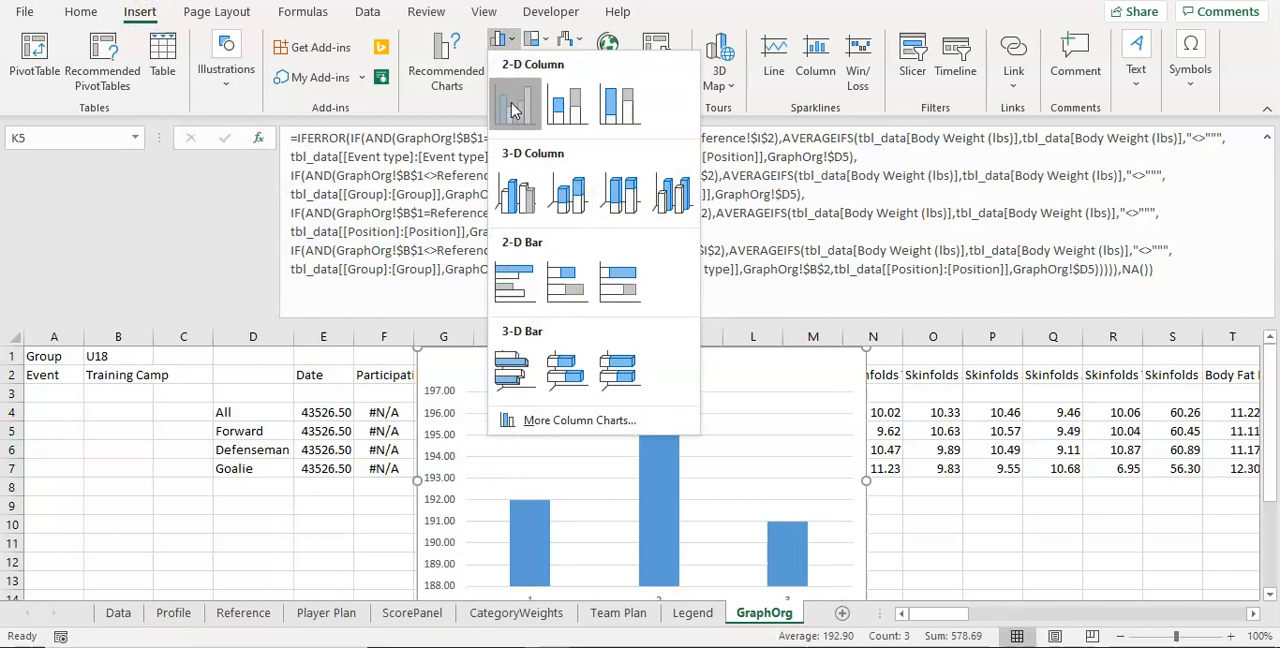
click(512, 108)
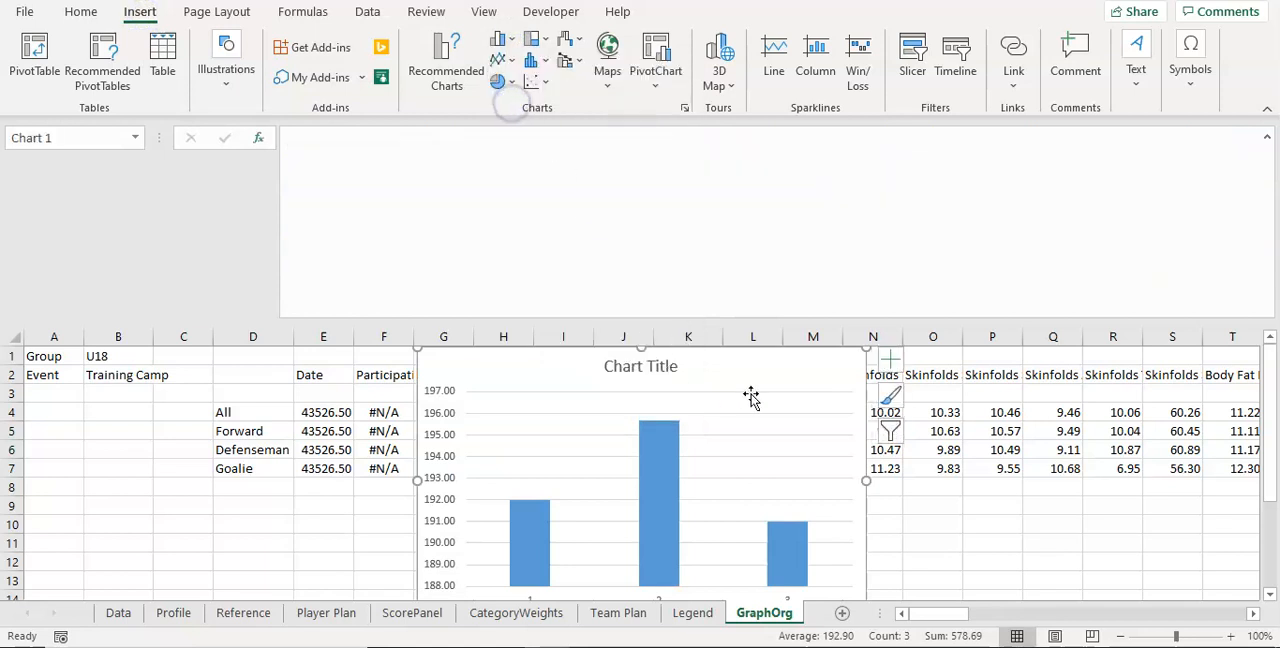
Step: Shrink the formula bar to one line and move the column chart below the averages, clear of rows 1 to 7
scroll(900, 405, down, 2)
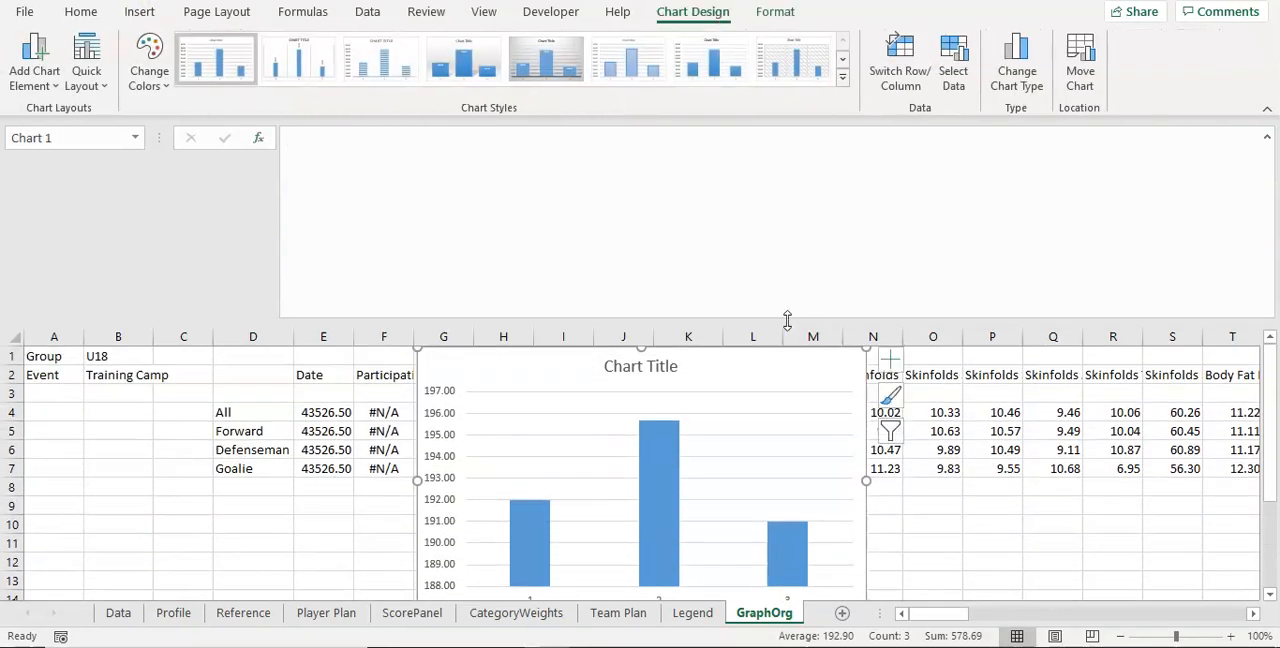
click(975, 340)
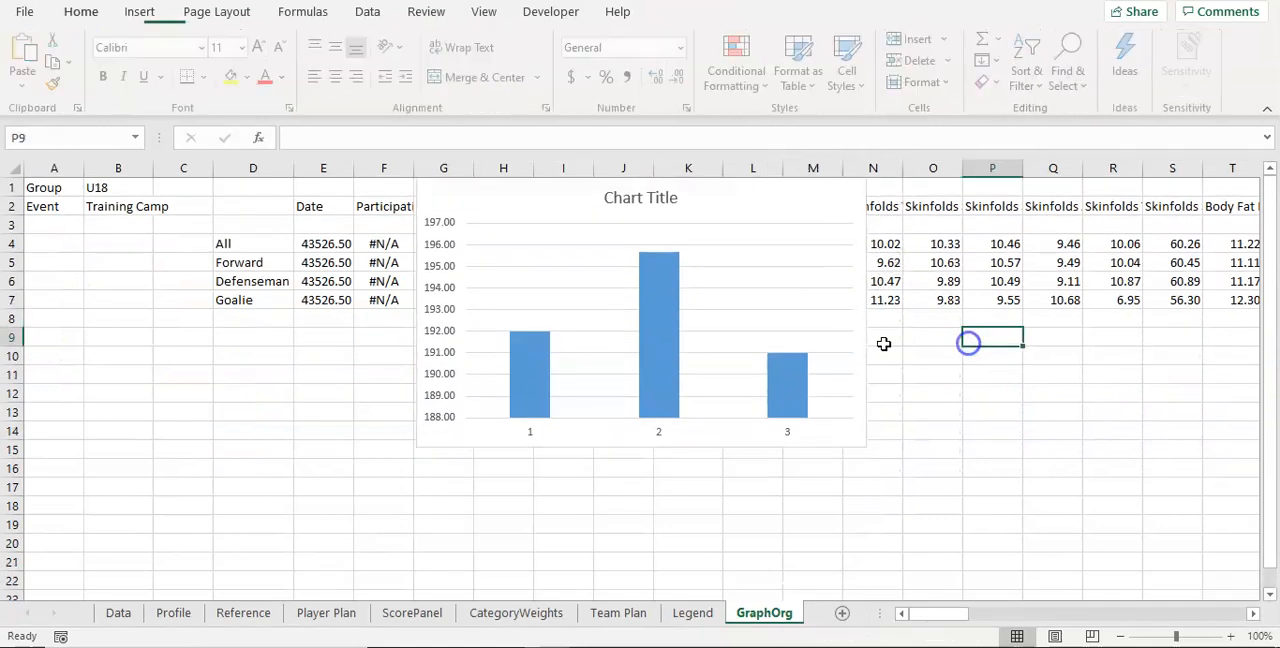
drag(866, 340, 919, 488)
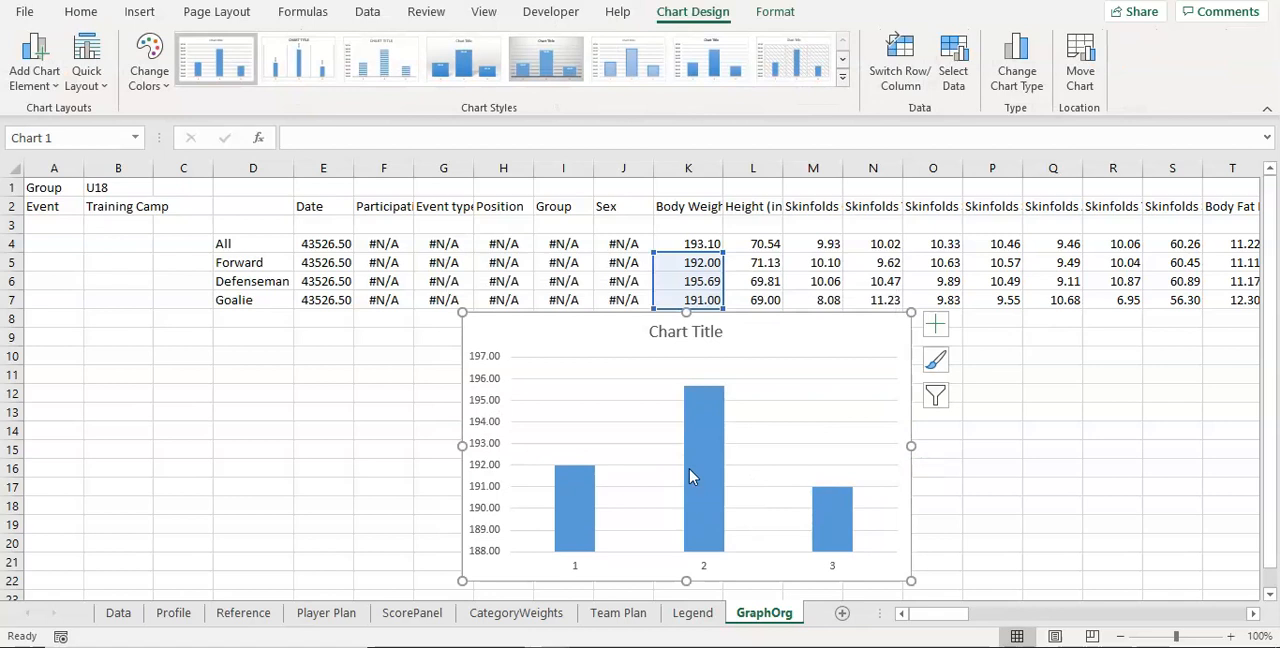
Step: Set the chart's horizontal category labels to the position names in D5:D7
click(716, 562)
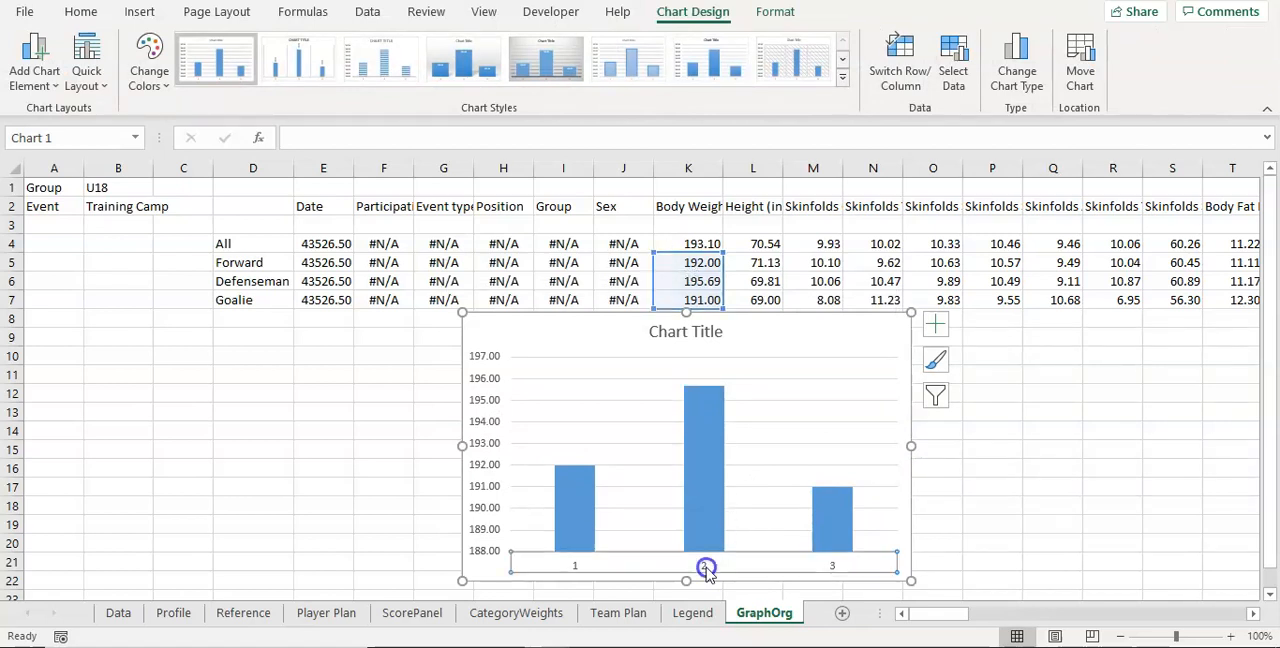
right_click(757, 427)
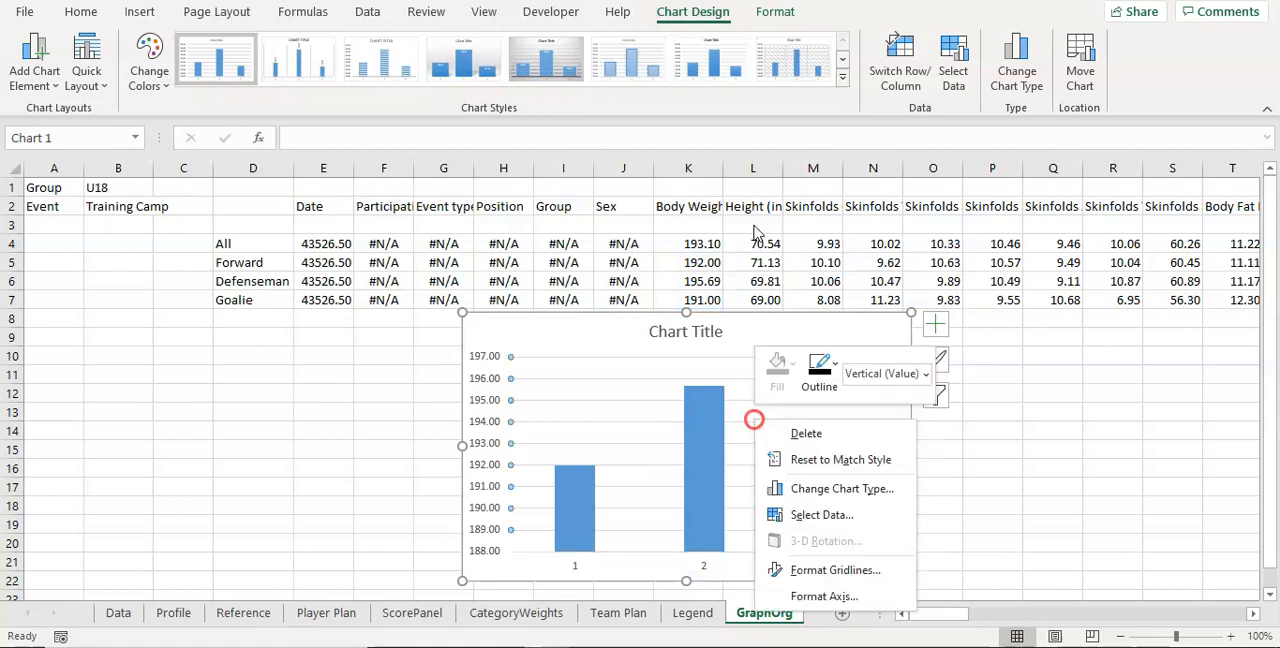
click(808, 513)
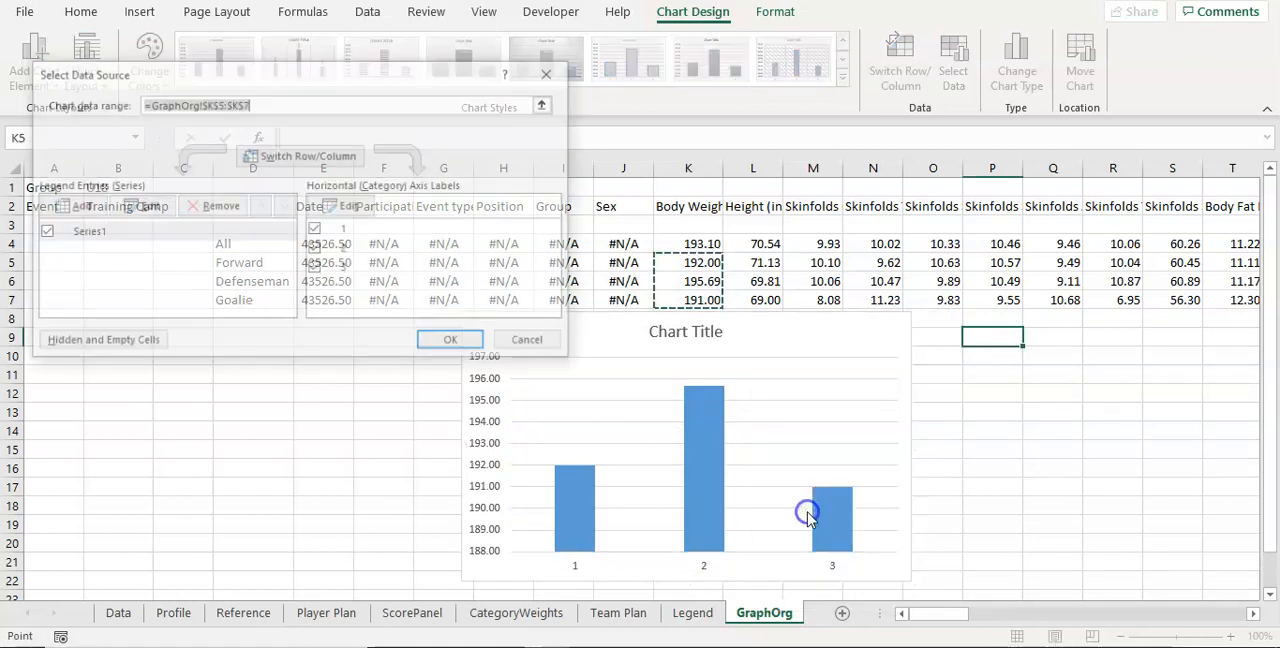
click(356, 206)
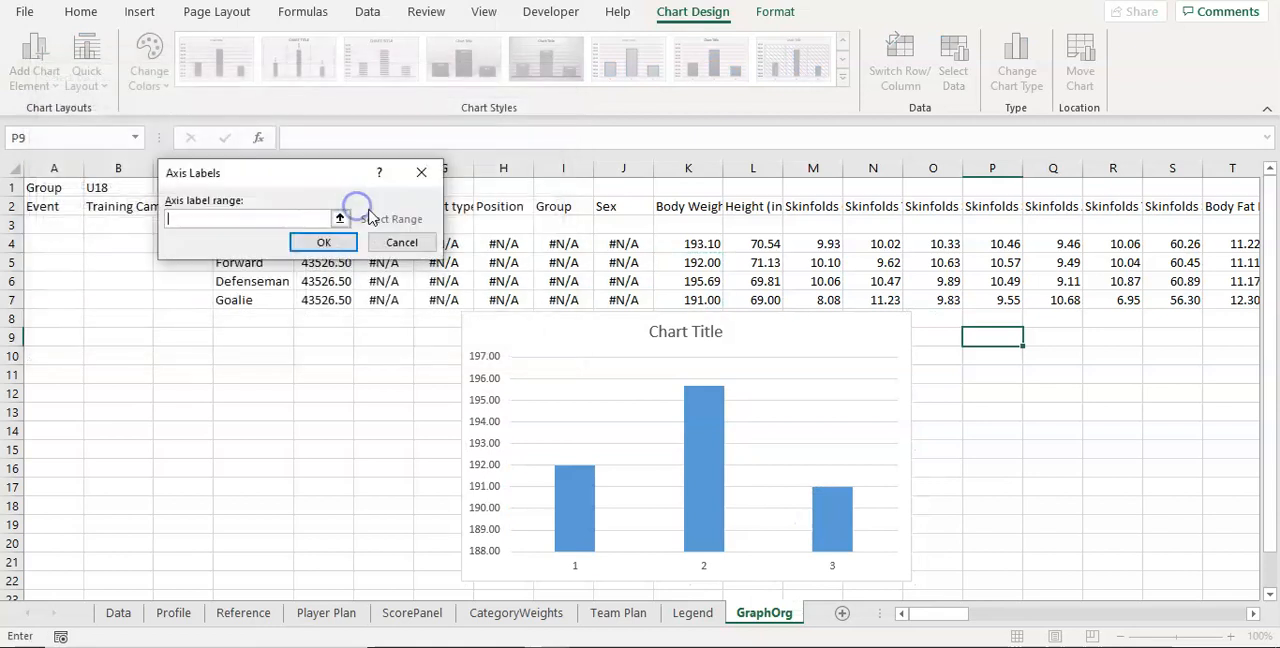
drag(270, 180, 528, 161)
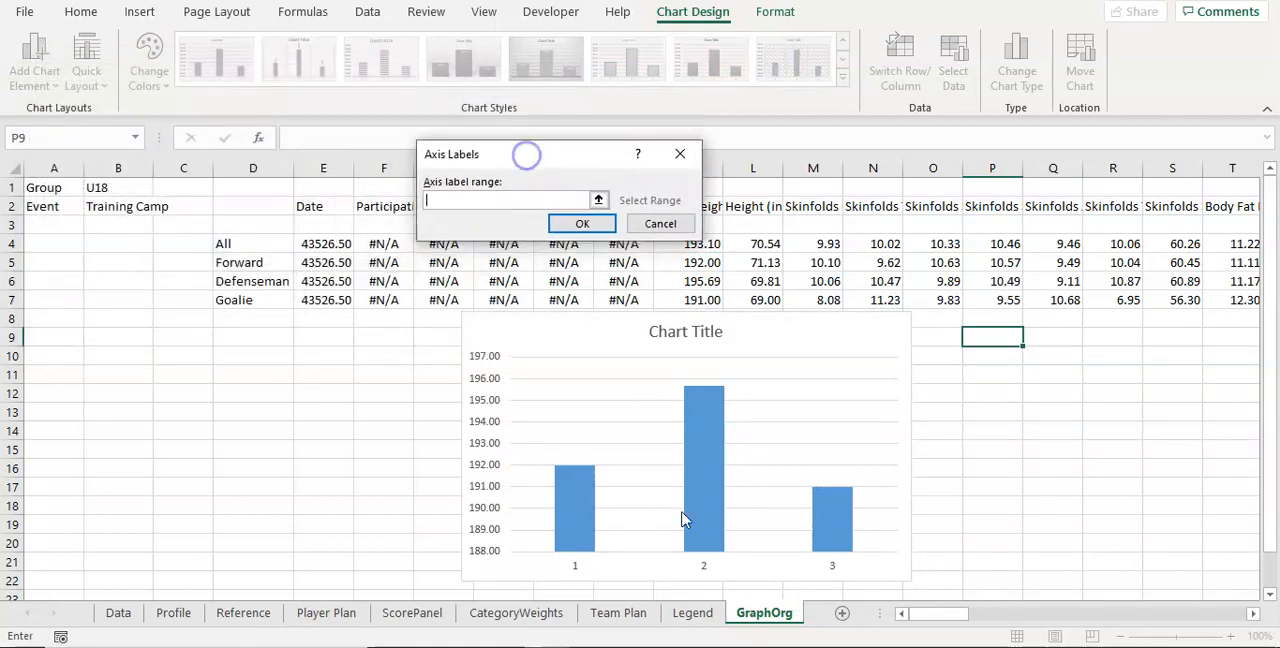
click(252, 262)
drag(252, 262, 251, 300)
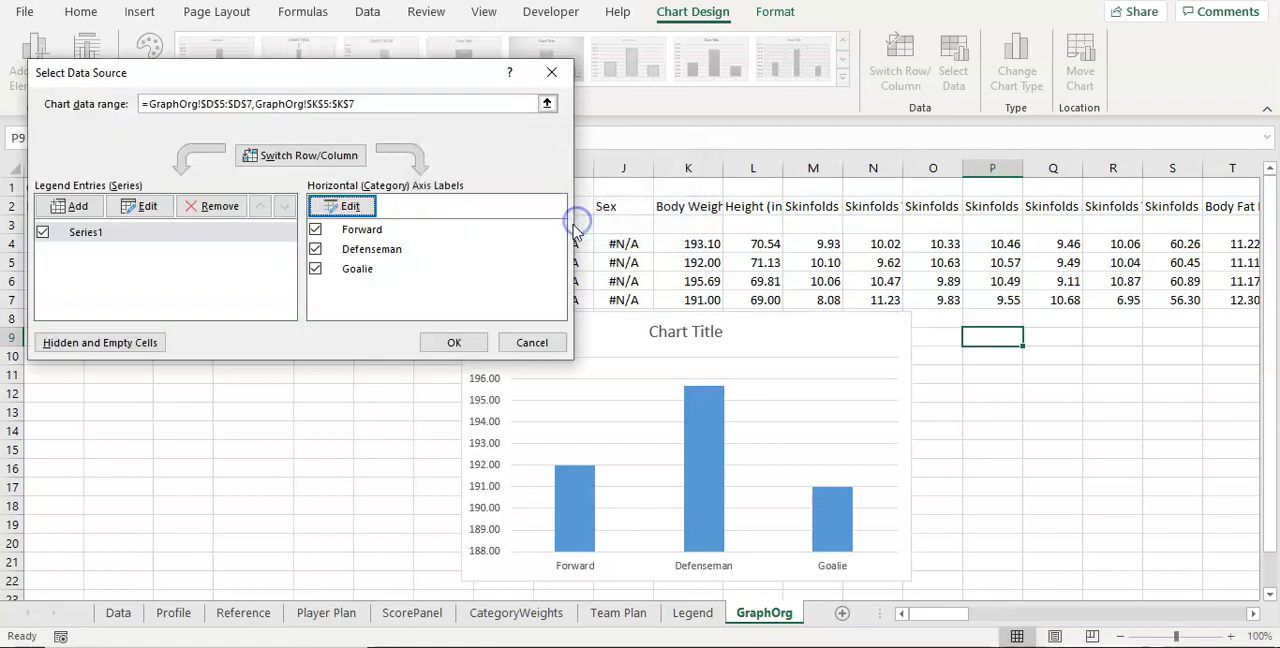
Step: Name the chart's data series Body Weight and apply the data source changes
click(152, 210)
click(425, 177)
text(Body Weight)
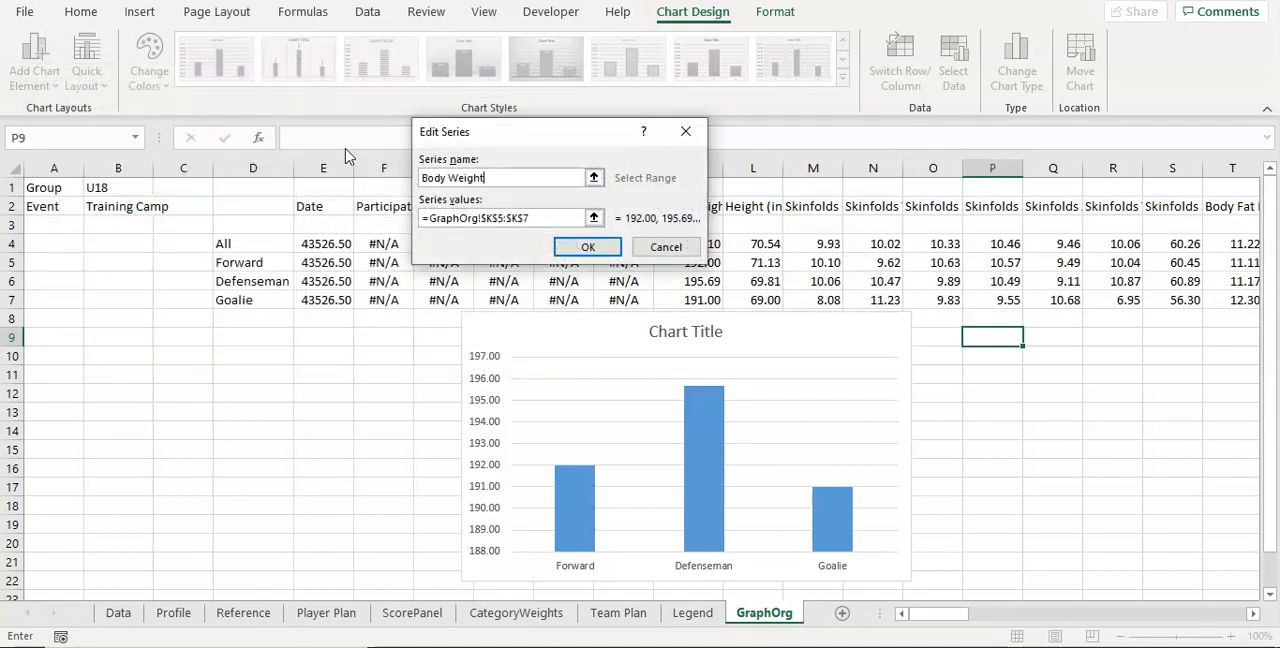
key(Return)
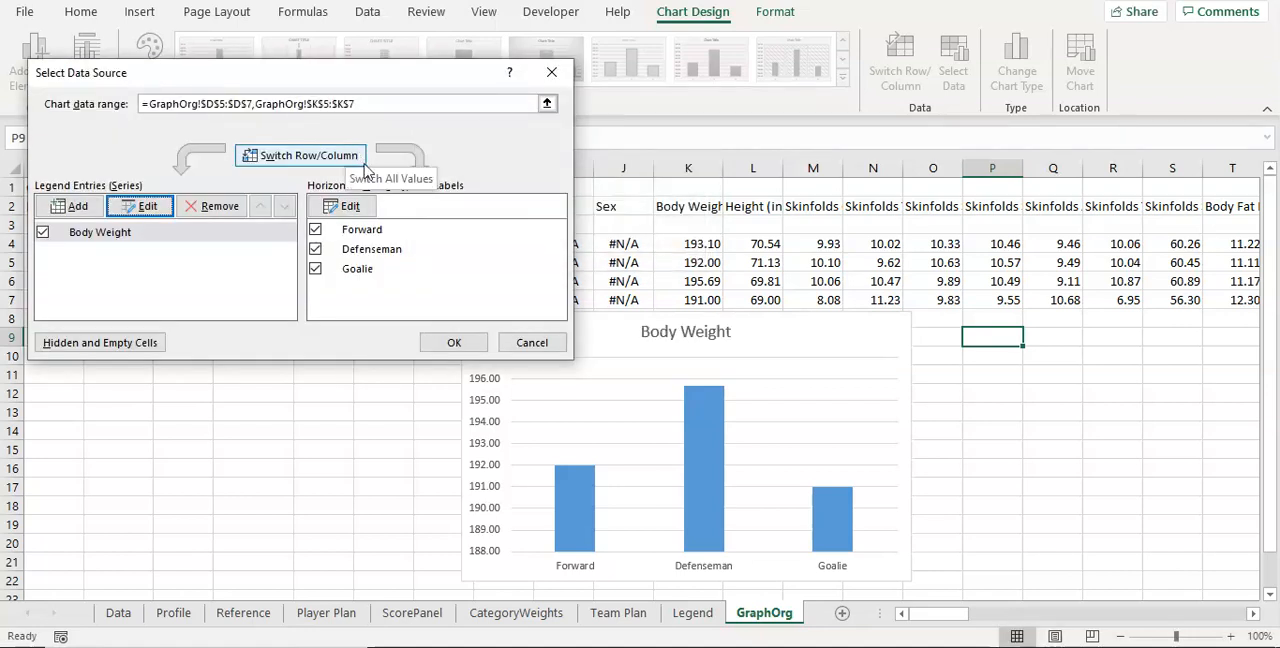
click(445, 342)
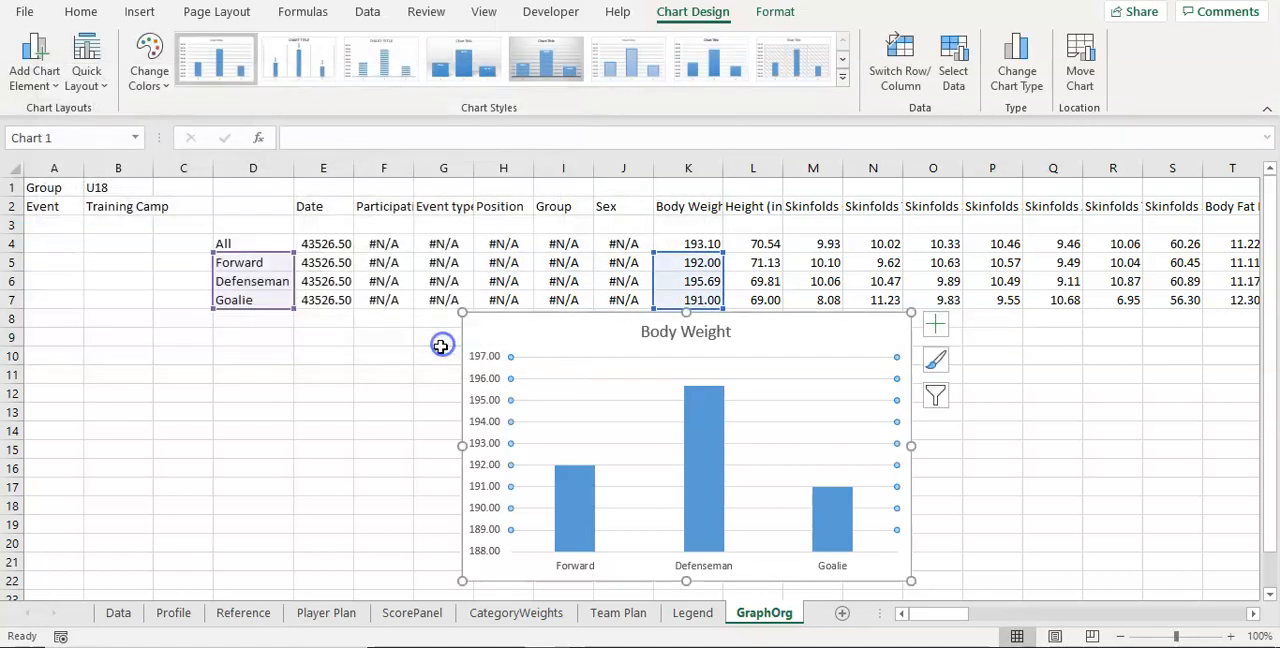
Step: Set the Body Weight series overlap to 0% and its gap width to 50%
click(712, 452)
right_click(712, 460)
click(755, 442)
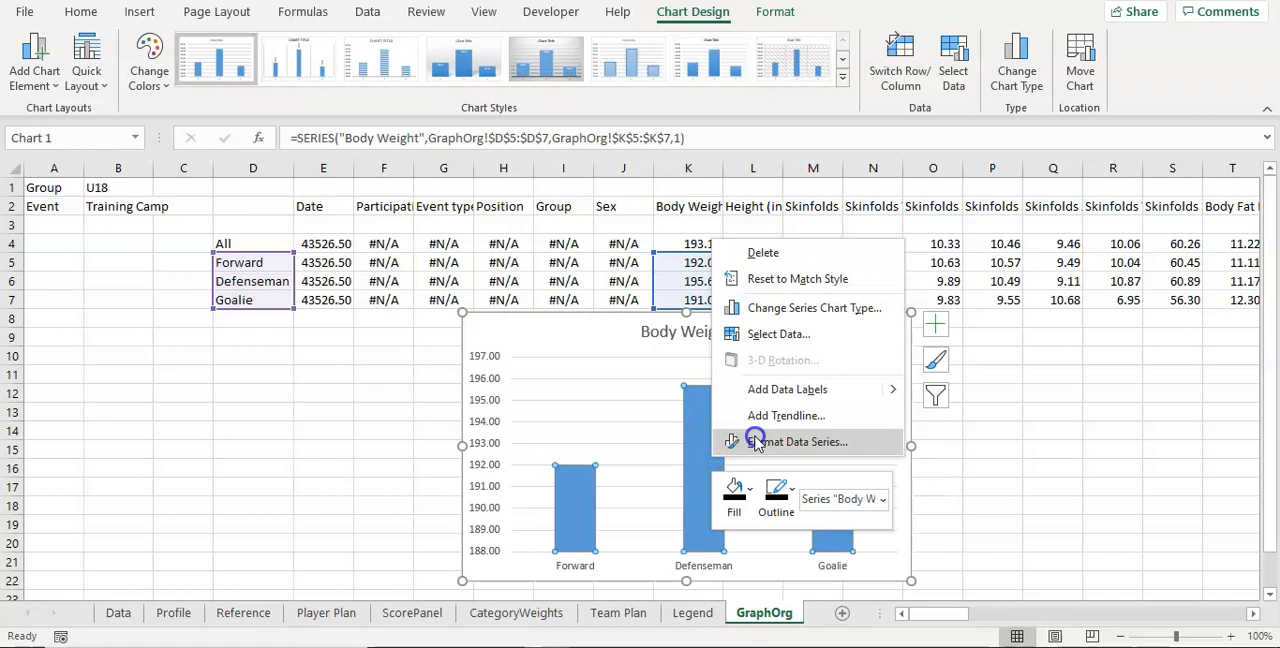
click(737, 446)
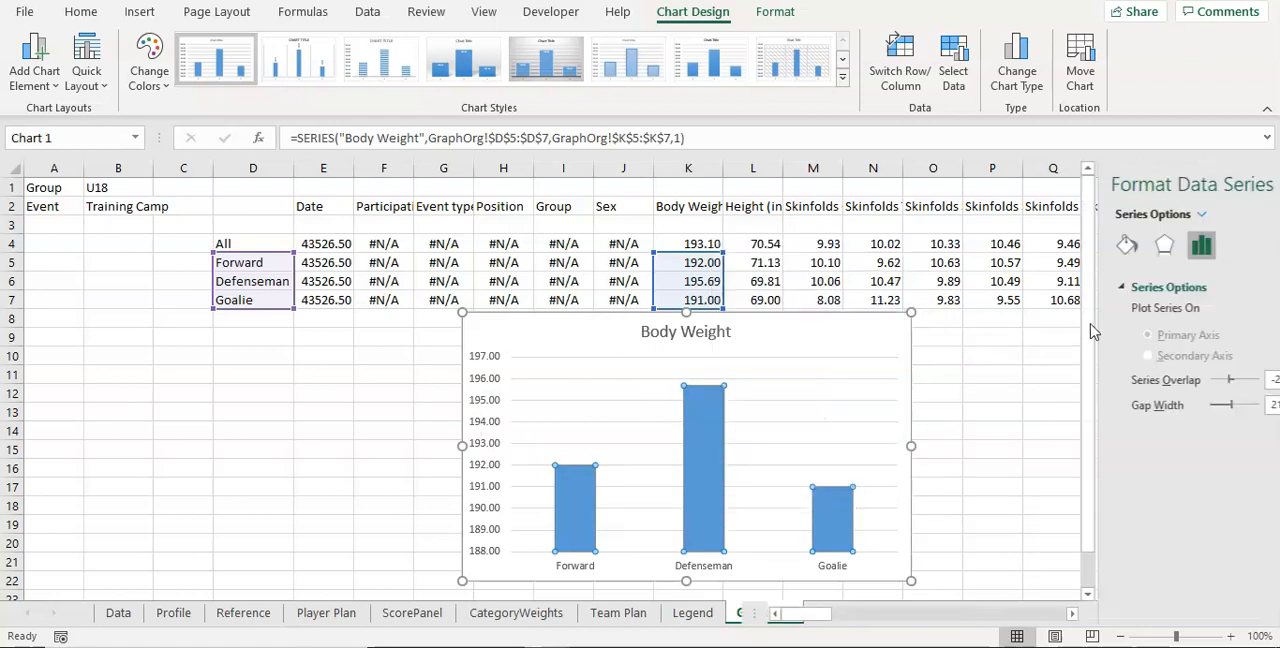
click(1147, 381)
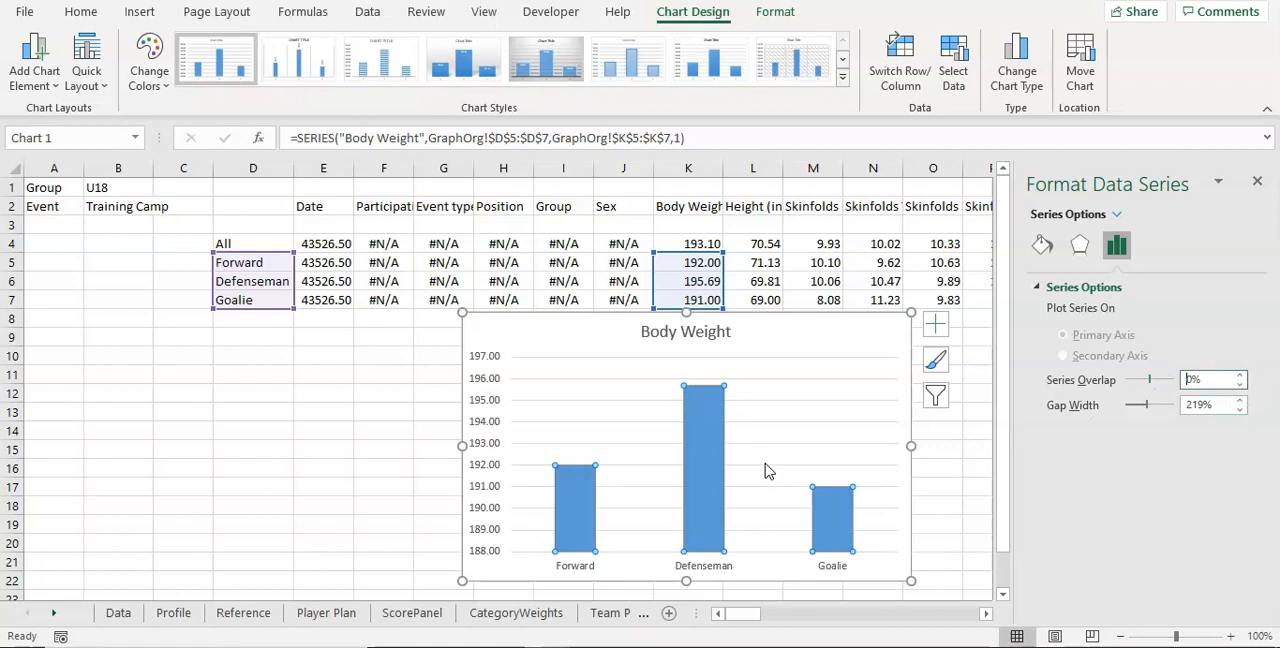
click(1147, 405)
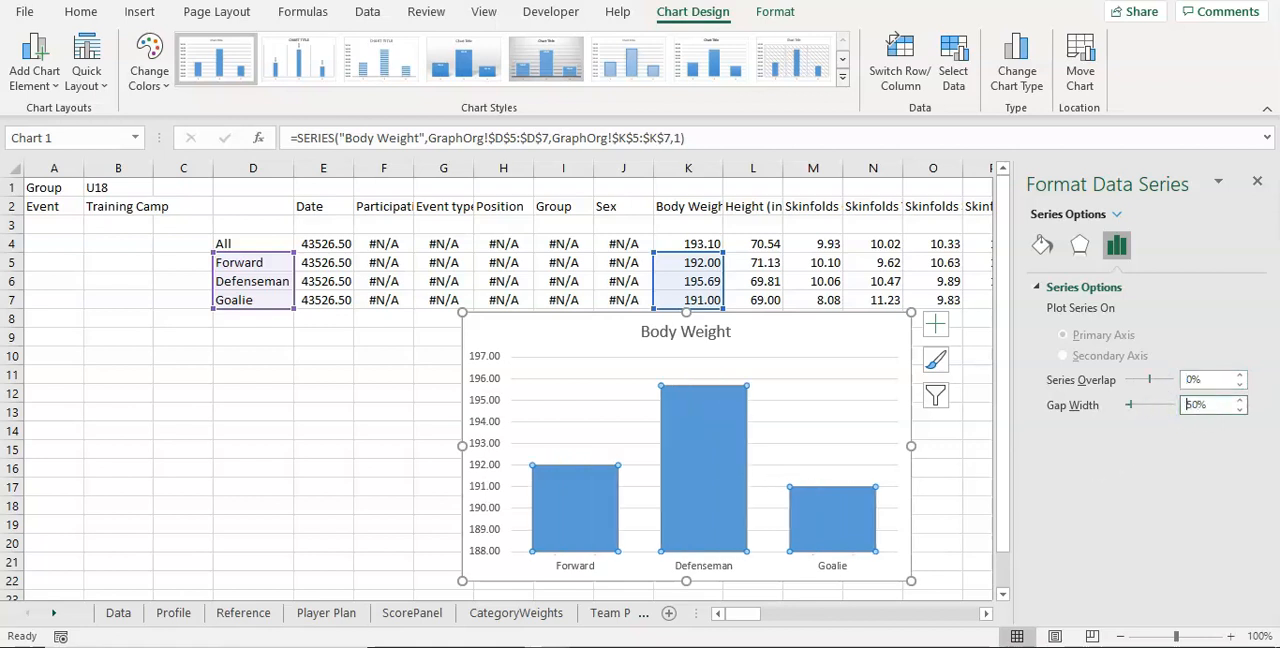
click(1257, 182)
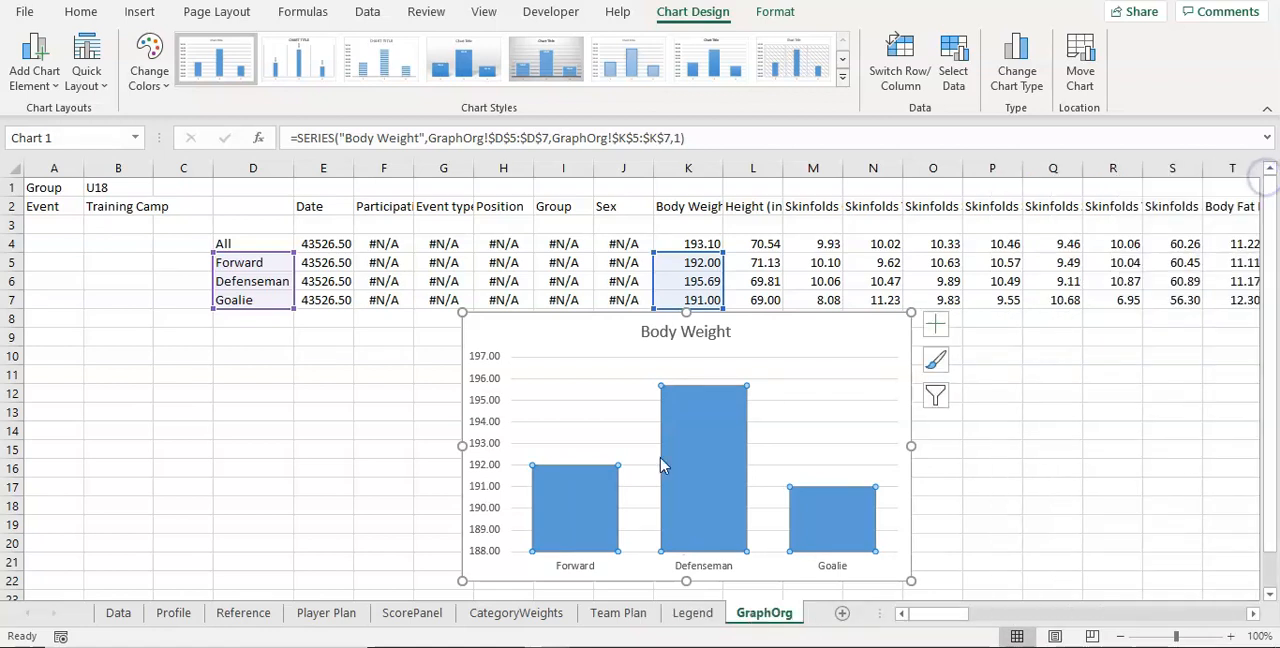
Step: Delete the horizontal gridlines from the Body Weight chart
click(603, 382)
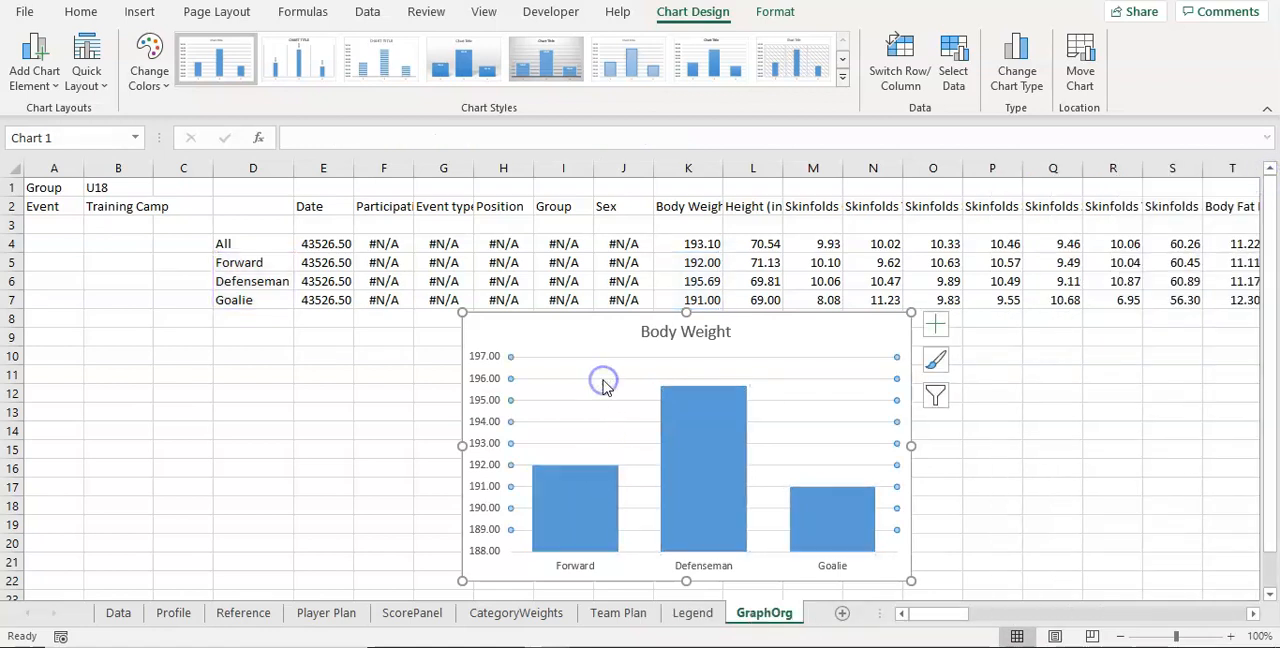
click(489, 398)
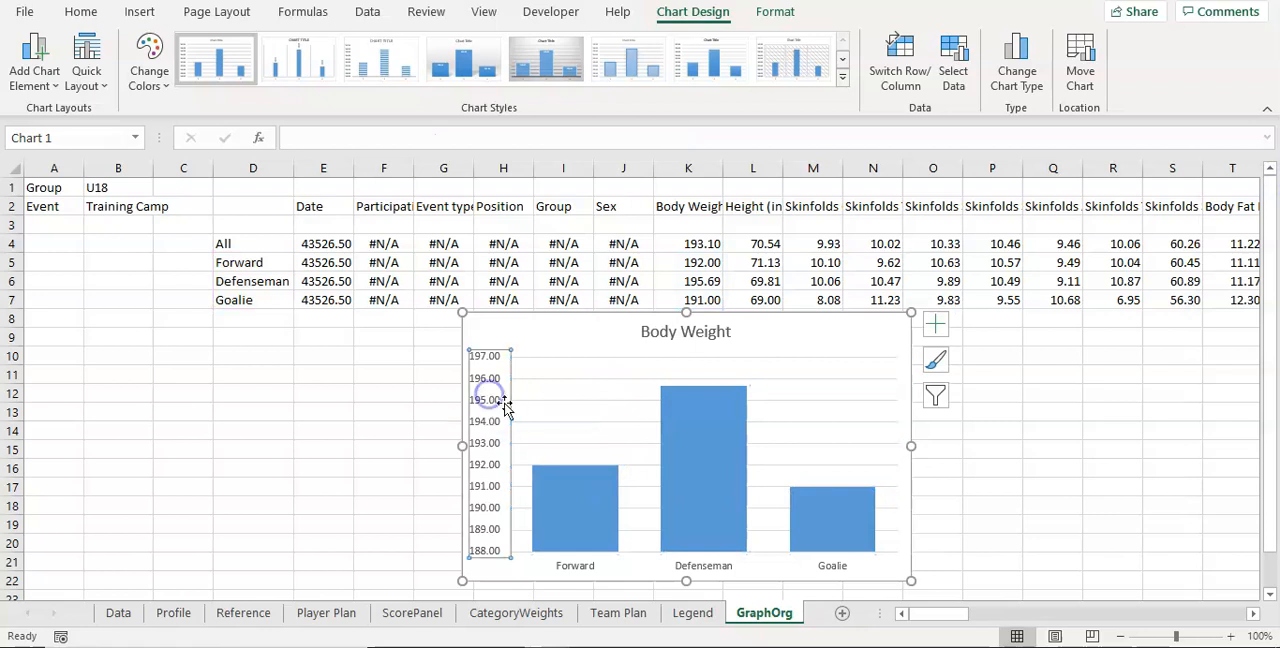
click(576, 394)
click(583, 389)
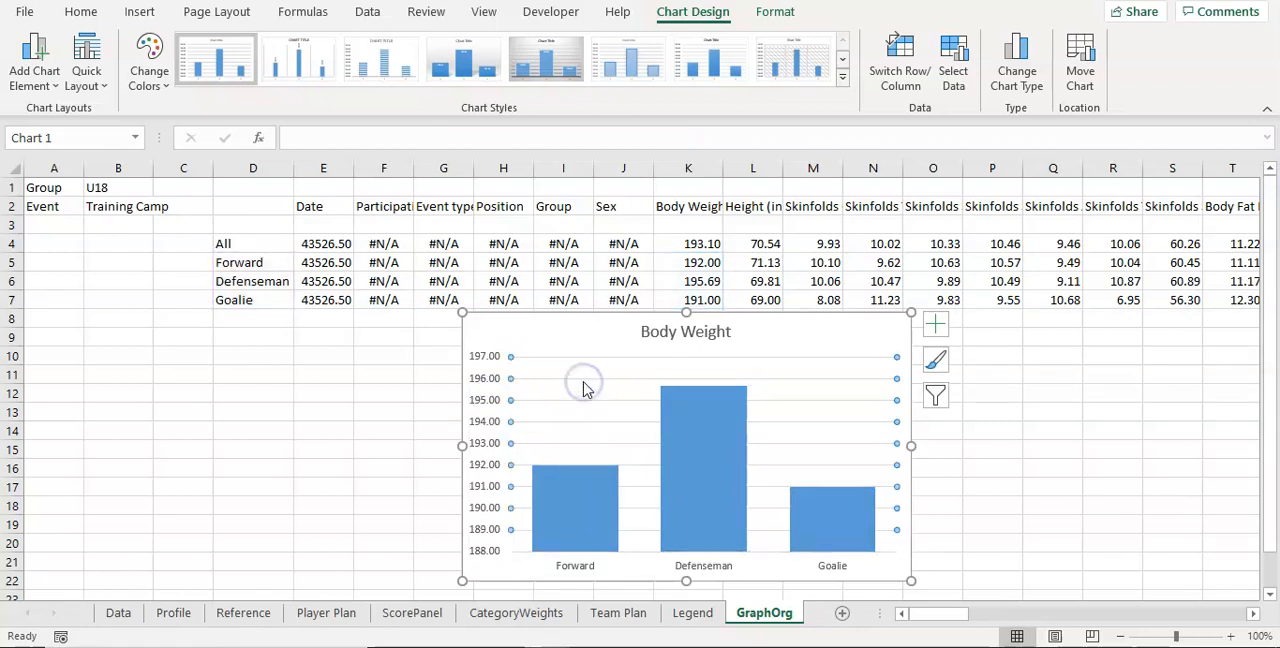
Step: Add data labels to the Body Weight columns
click(683, 432)
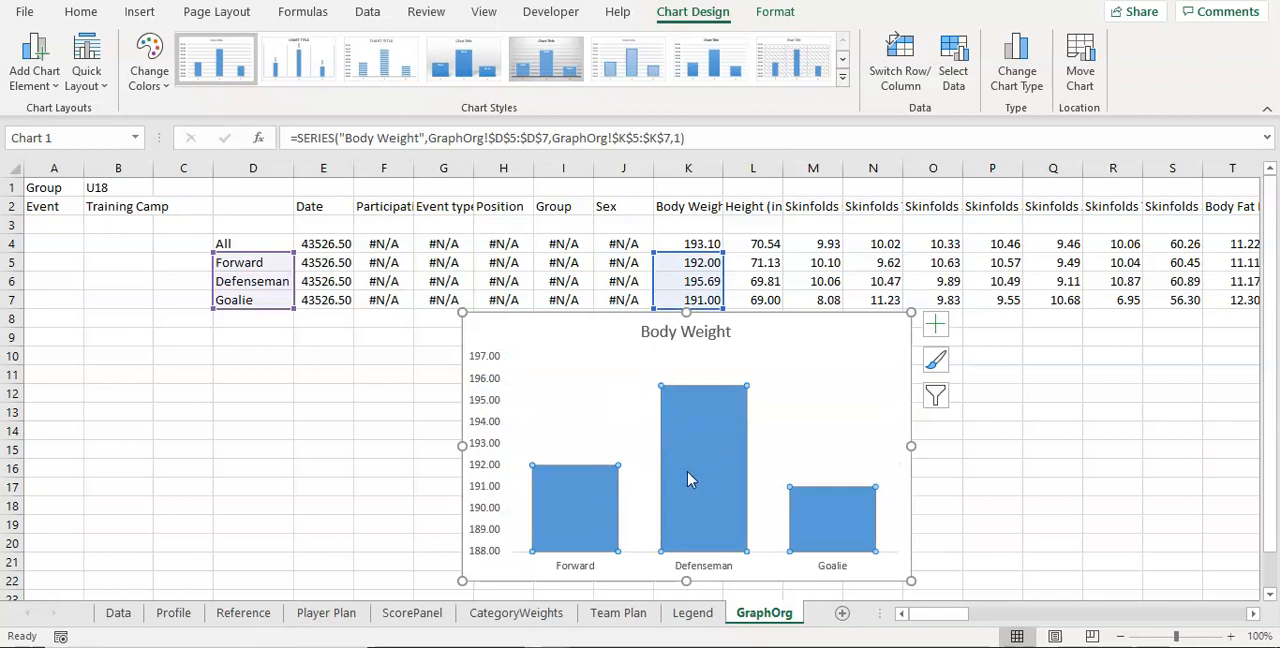
right_click(700, 452)
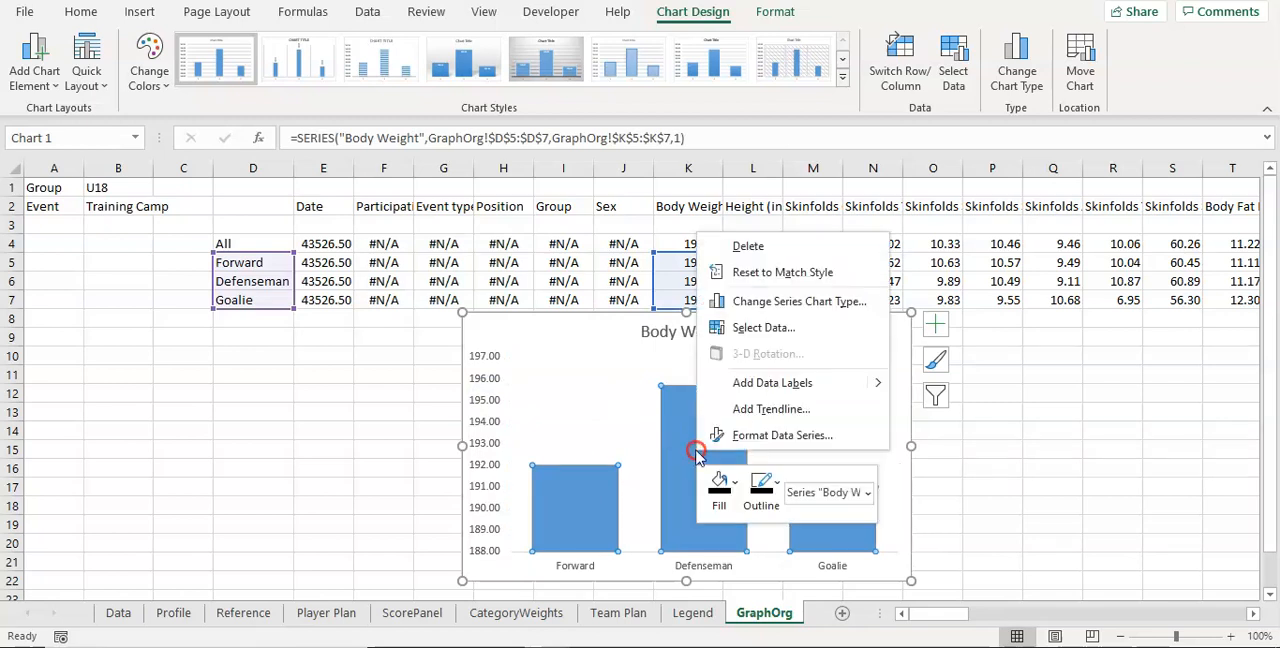
click(770, 386)
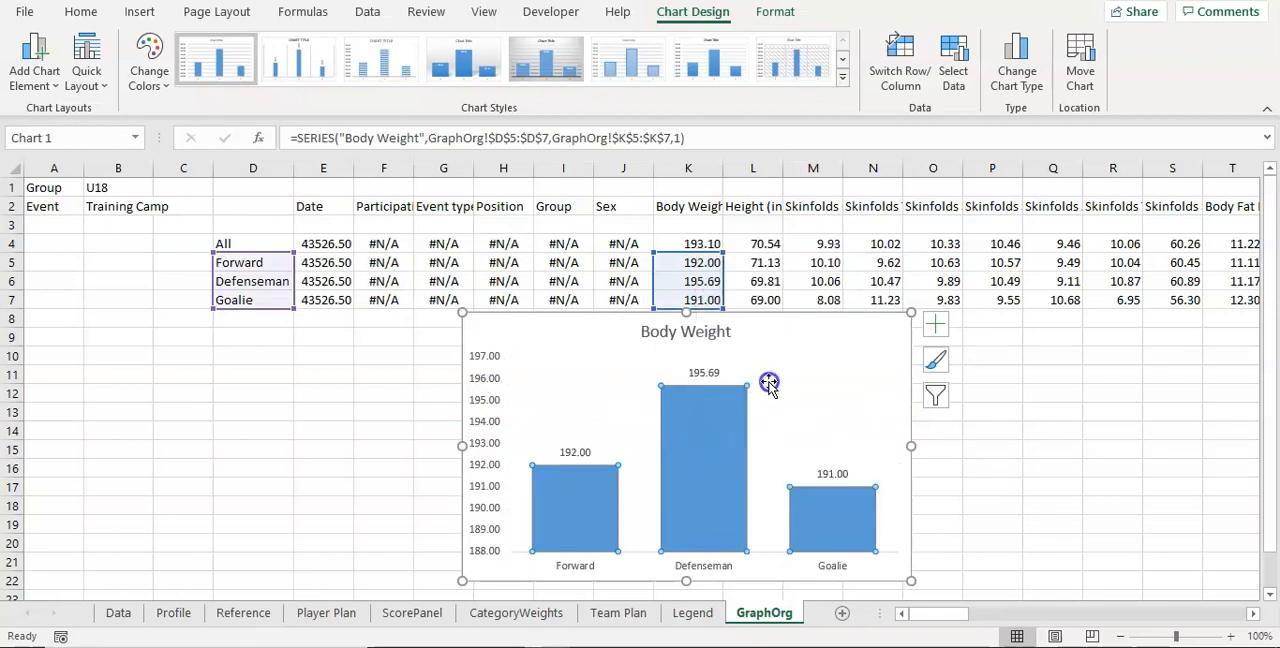
Step: Position the Body Weight data labels at Inside End and make their text white
click(715, 376)
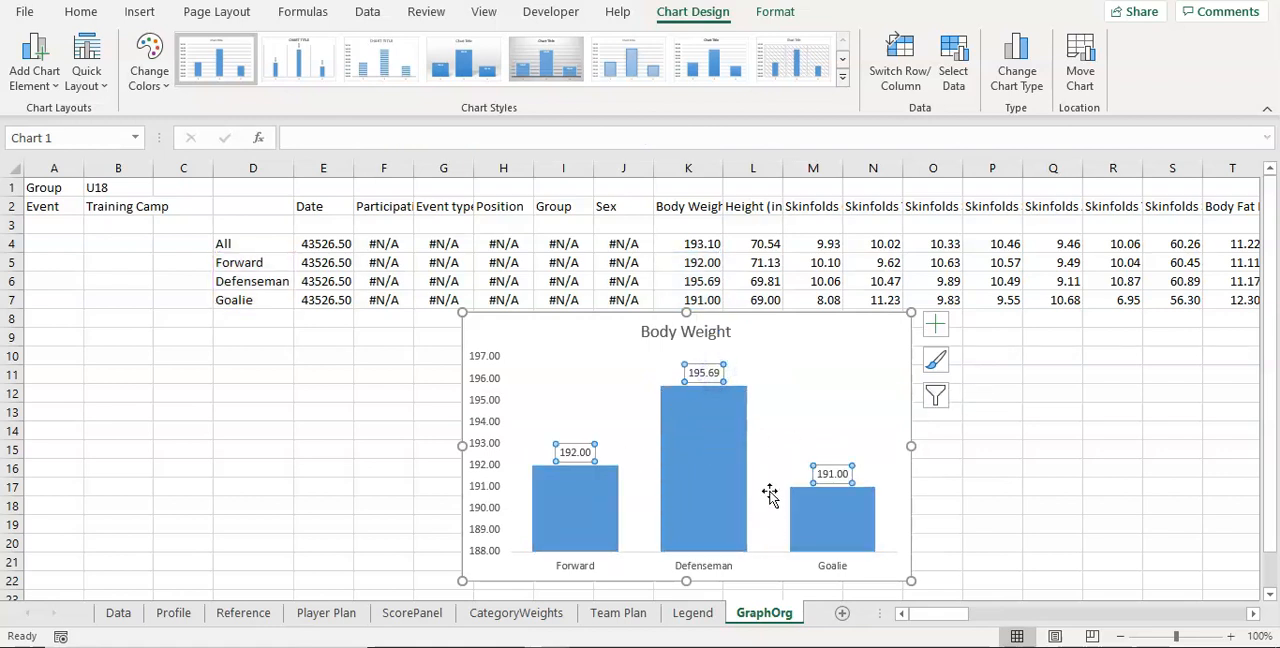
right_click(715, 376)
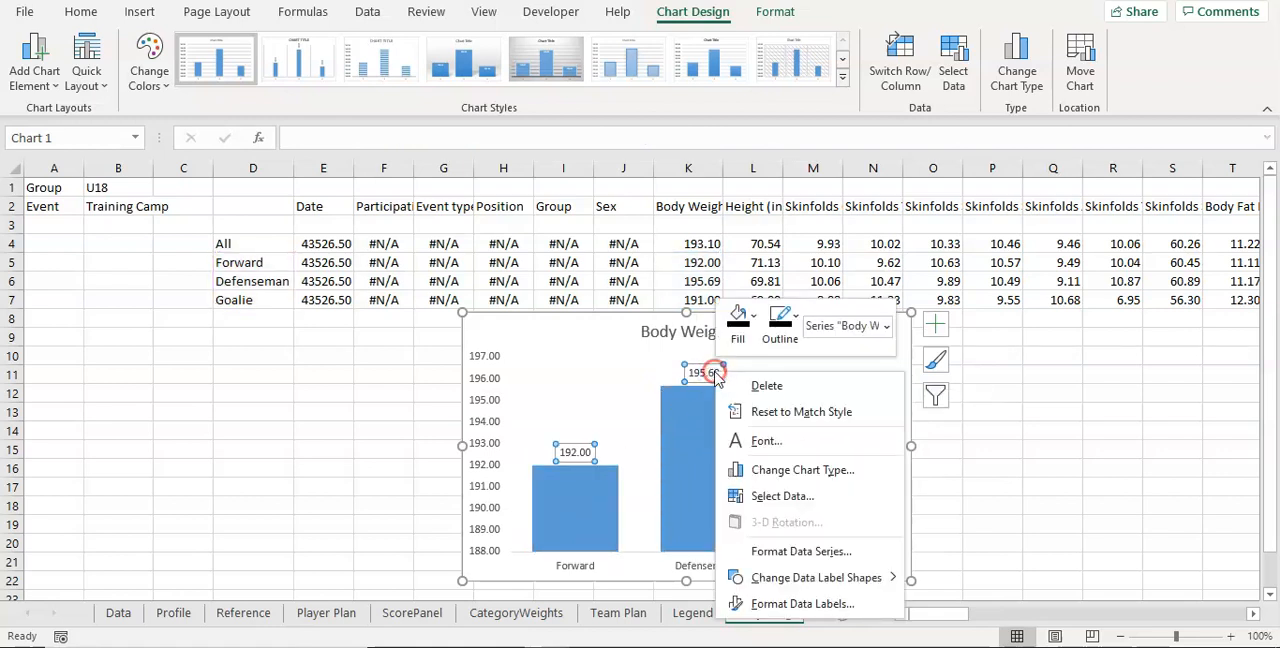
click(794, 603)
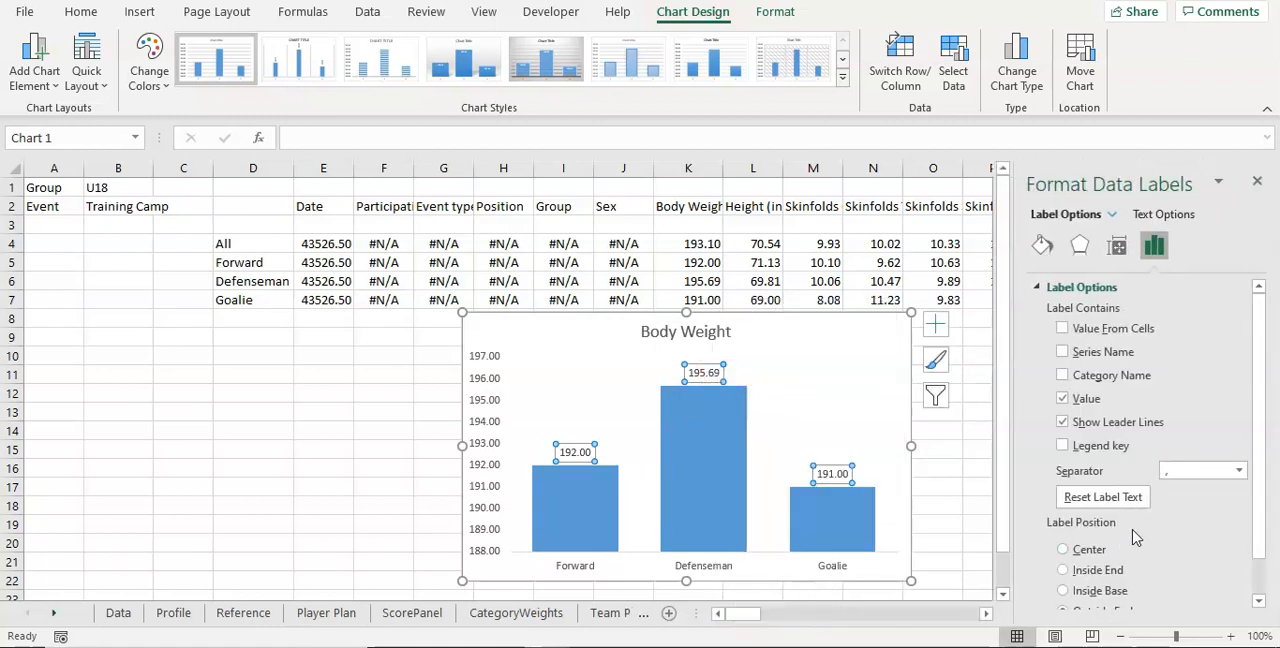
scroll(1135, 538, down, 1)
click(1080, 552)
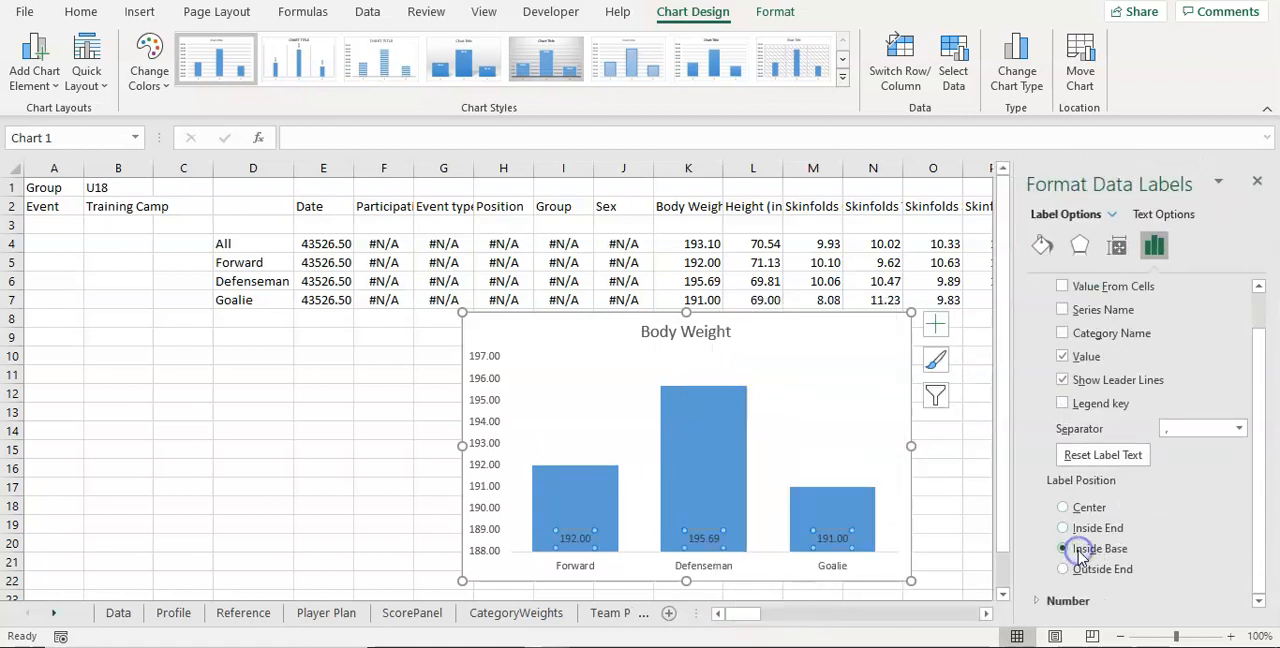
click(1080, 552)
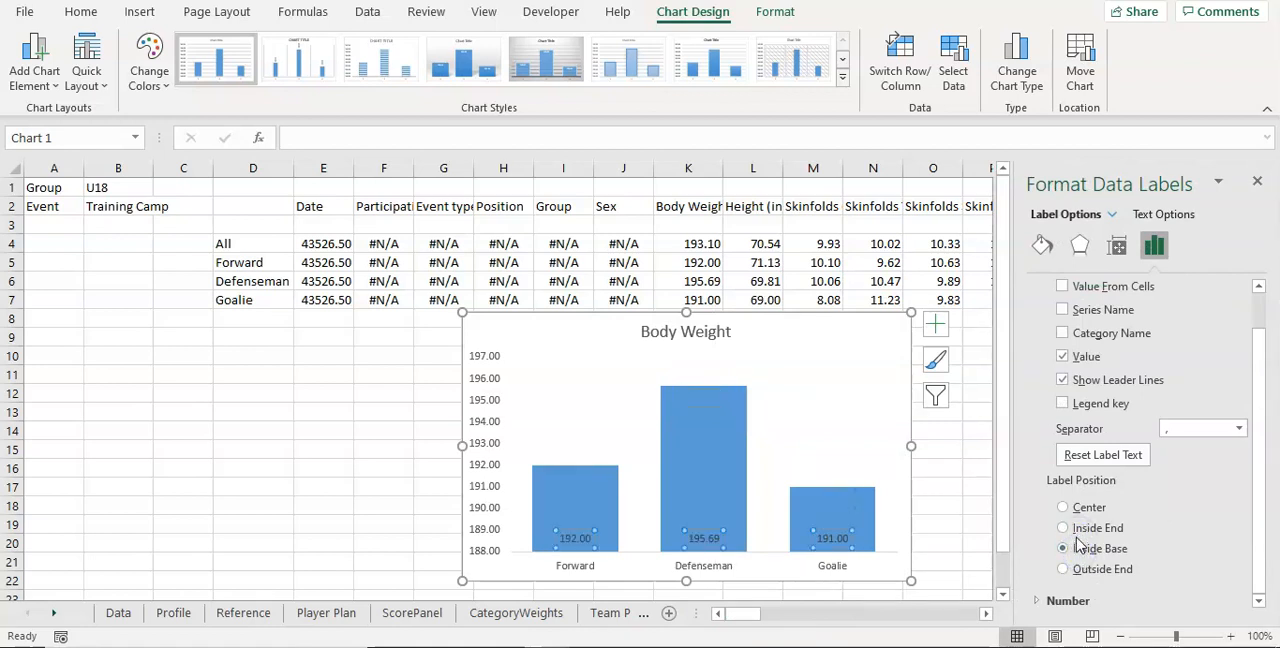
click(1078, 530)
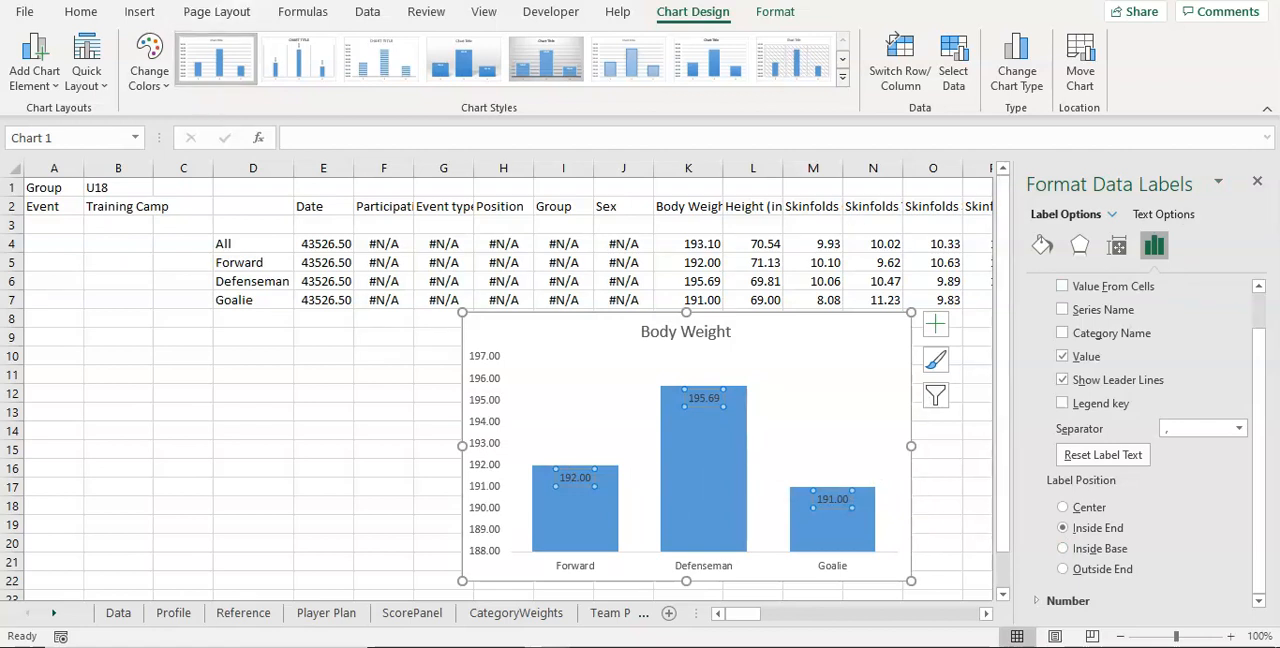
click(80, 12)
click(268, 77)
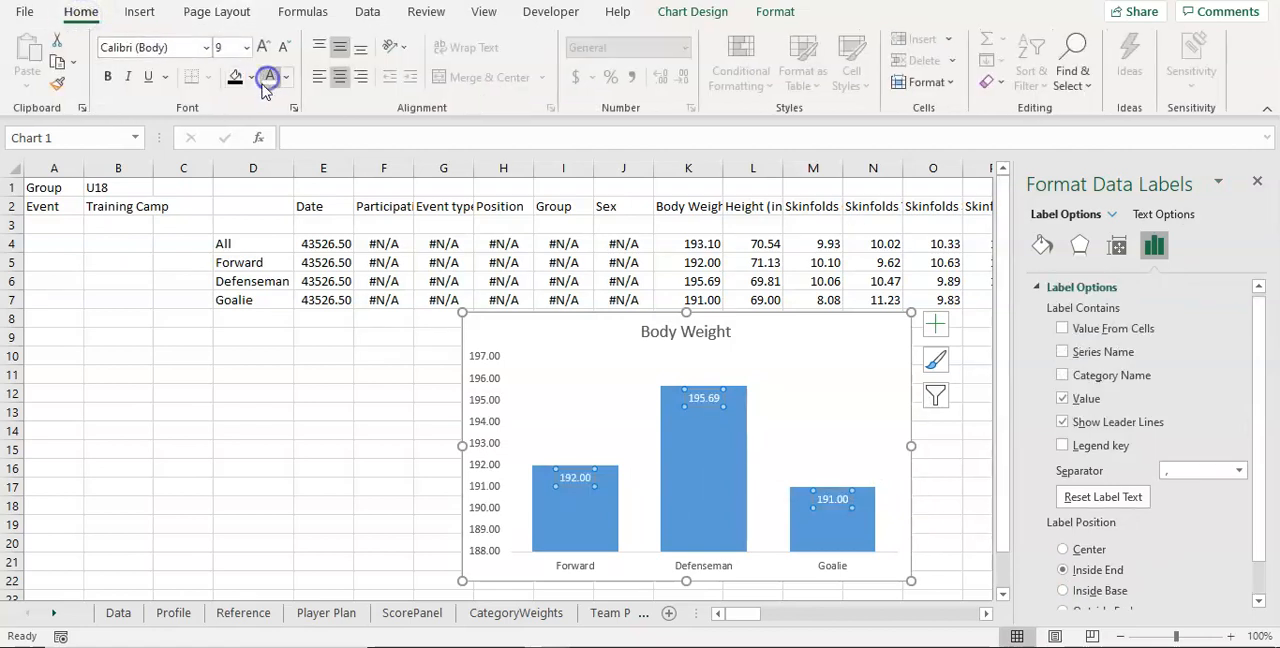
Step: Set the font of the whole Body Weight chart to Bahnschrift
click(538, 318)
click(160, 47)
text(Bahnschrift)
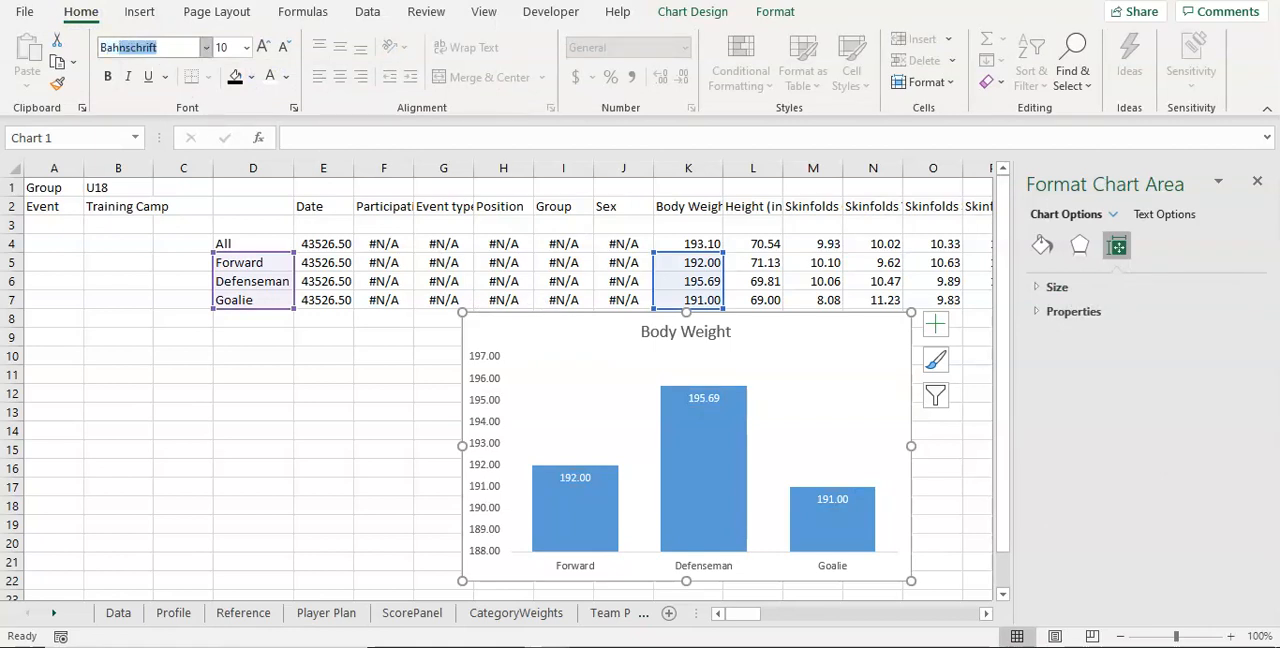
key(Return)
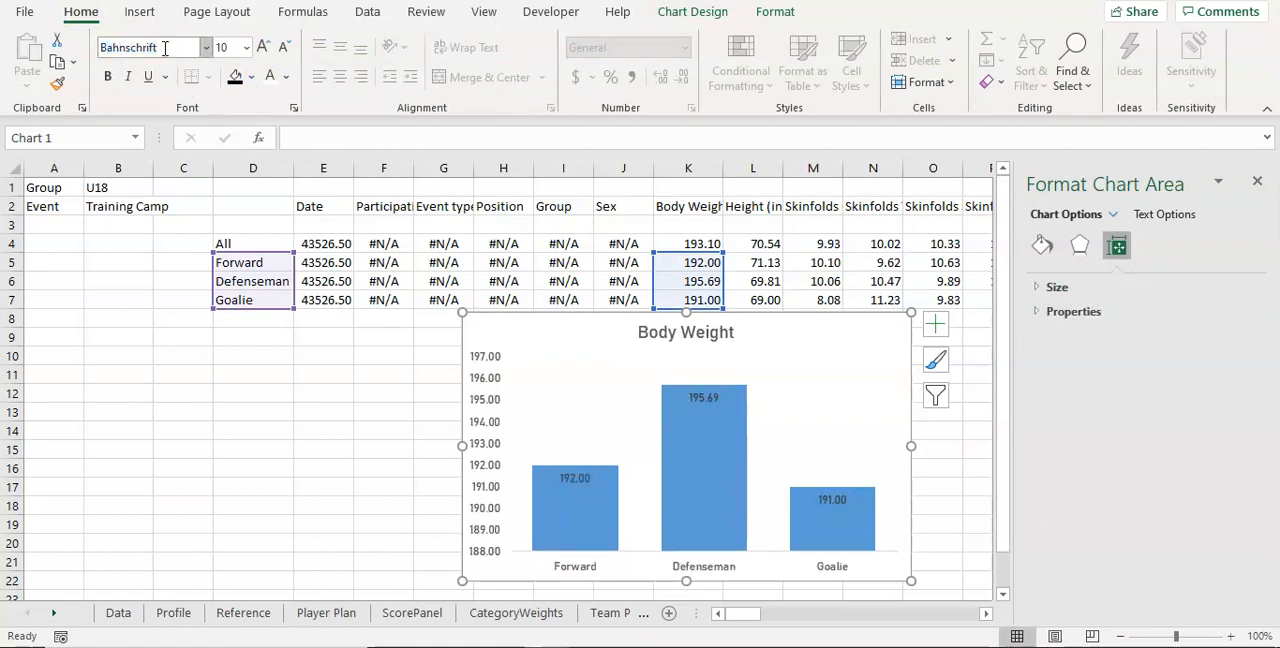
Step: Reapply the white font color to the data labels inside the columns
click(698, 399)
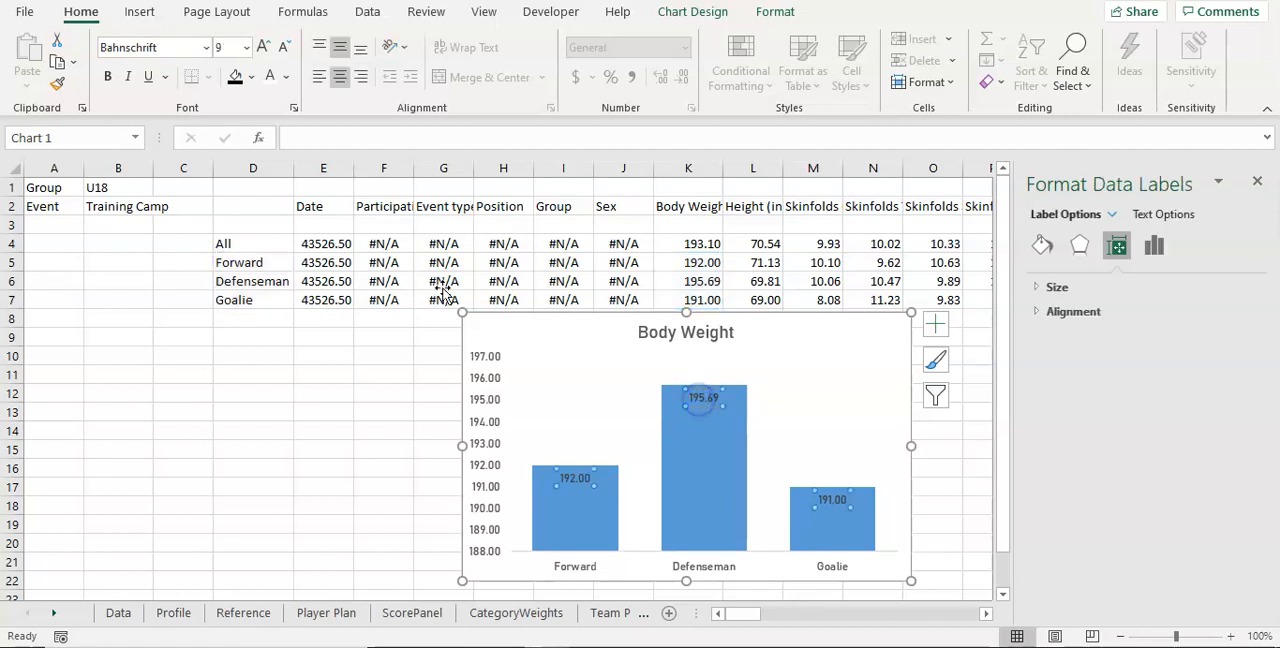
click(268, 77)
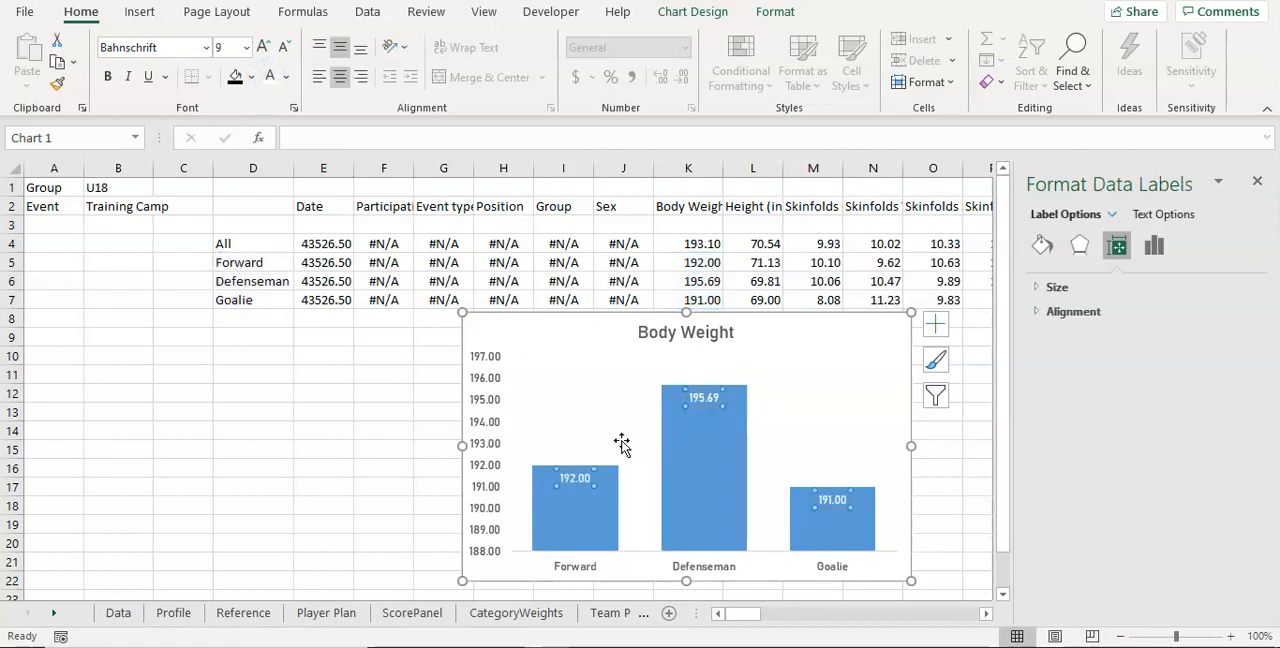
click(618, 438)
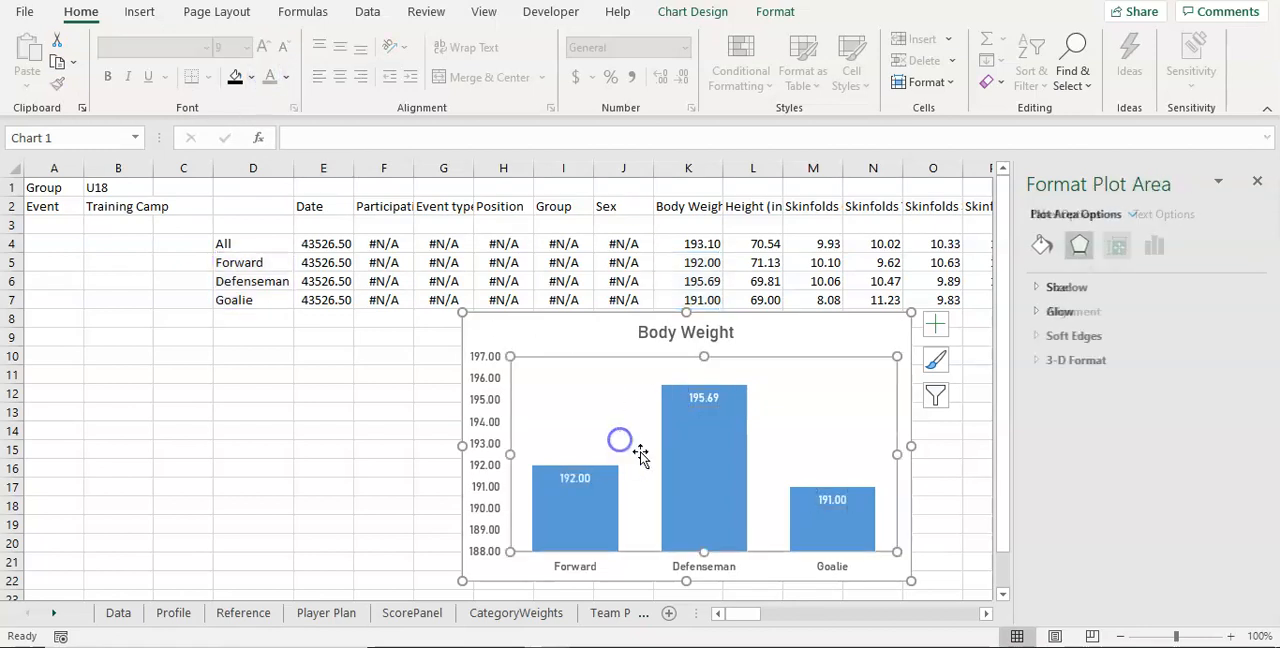
Step: Fill only the Forward column of the Body Weight chart with the standard dark blue
click(662, 340)
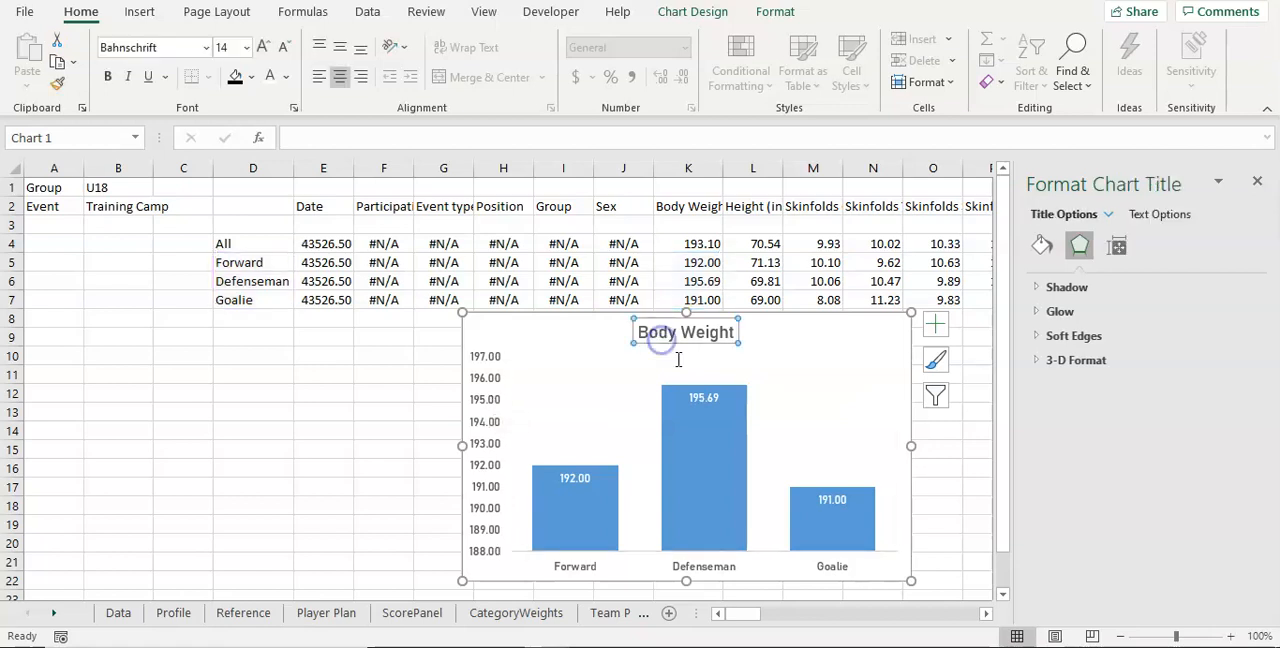
click(718, 490)
click(590, 525)
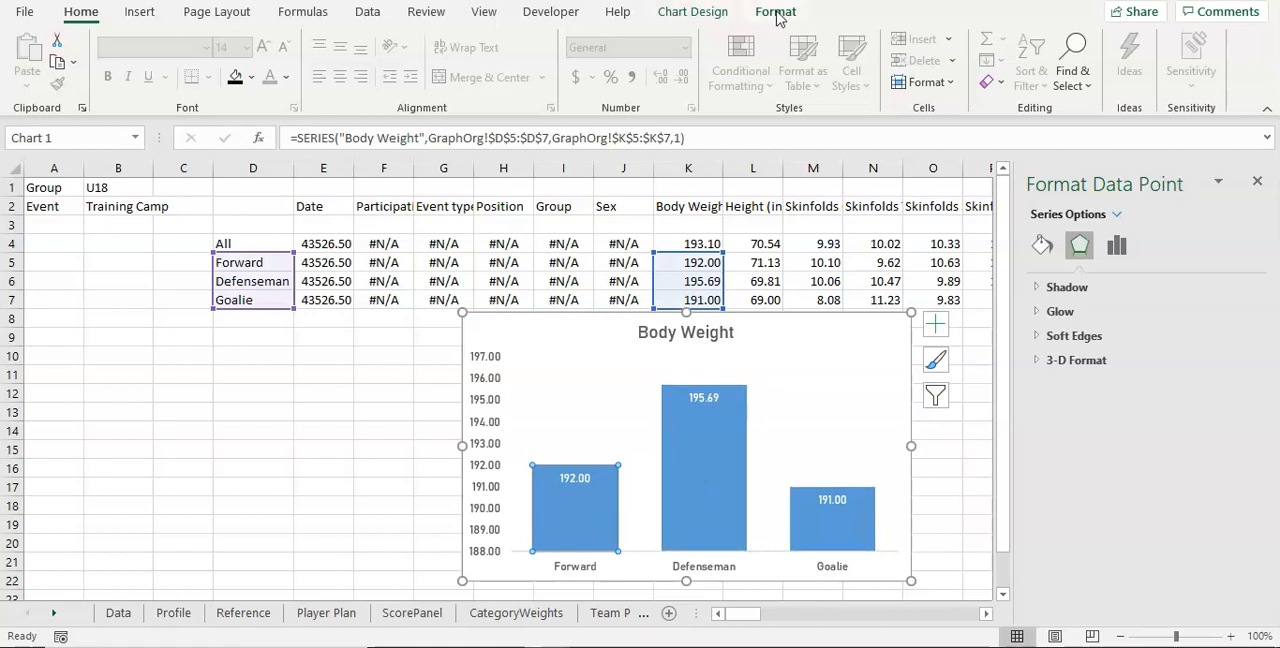
click(776, 12)
click(541, 39)
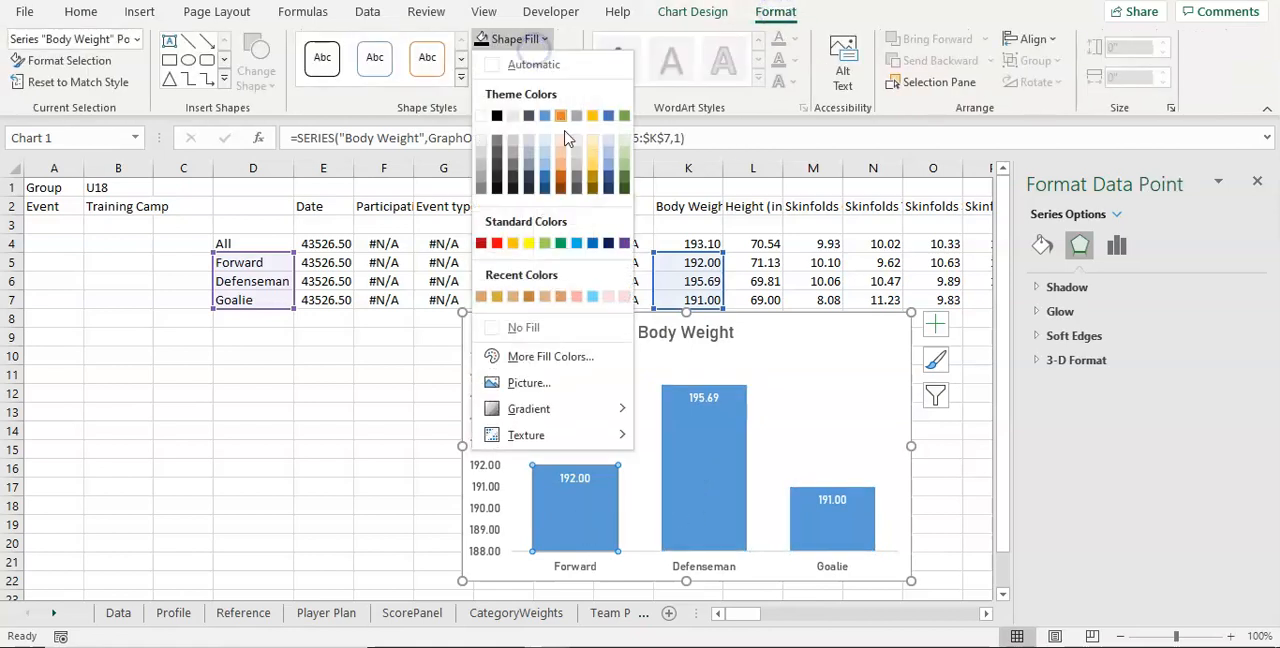
click(608, 243)
Step: Try a black fill on the Defenseman column and a standard blue fill on the Goalie column
click(699, 498)
click(541, 39)
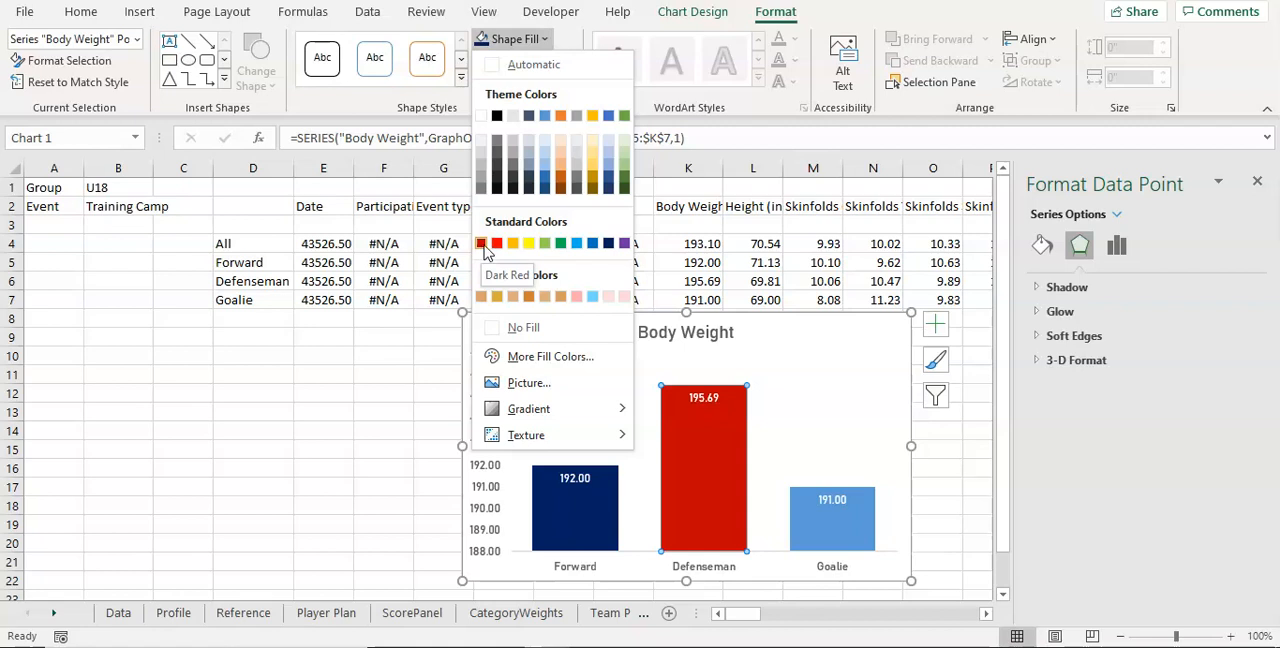
click(498, 117)
click(849, 537)
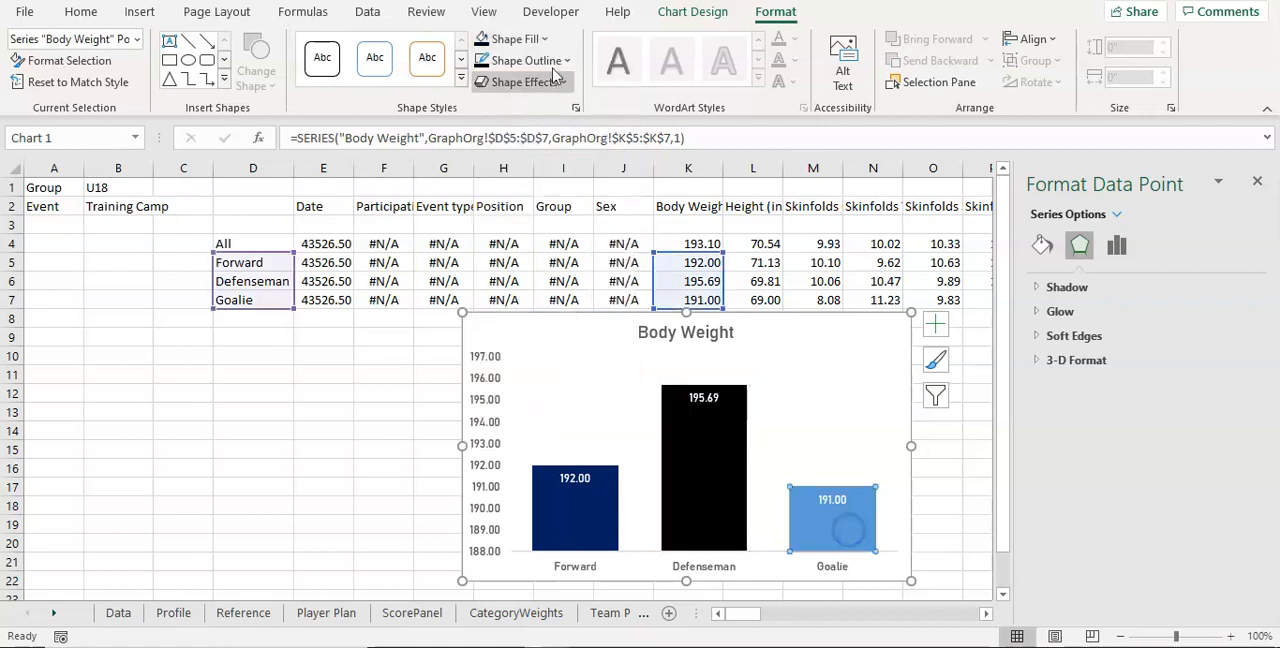
click(528, 39)
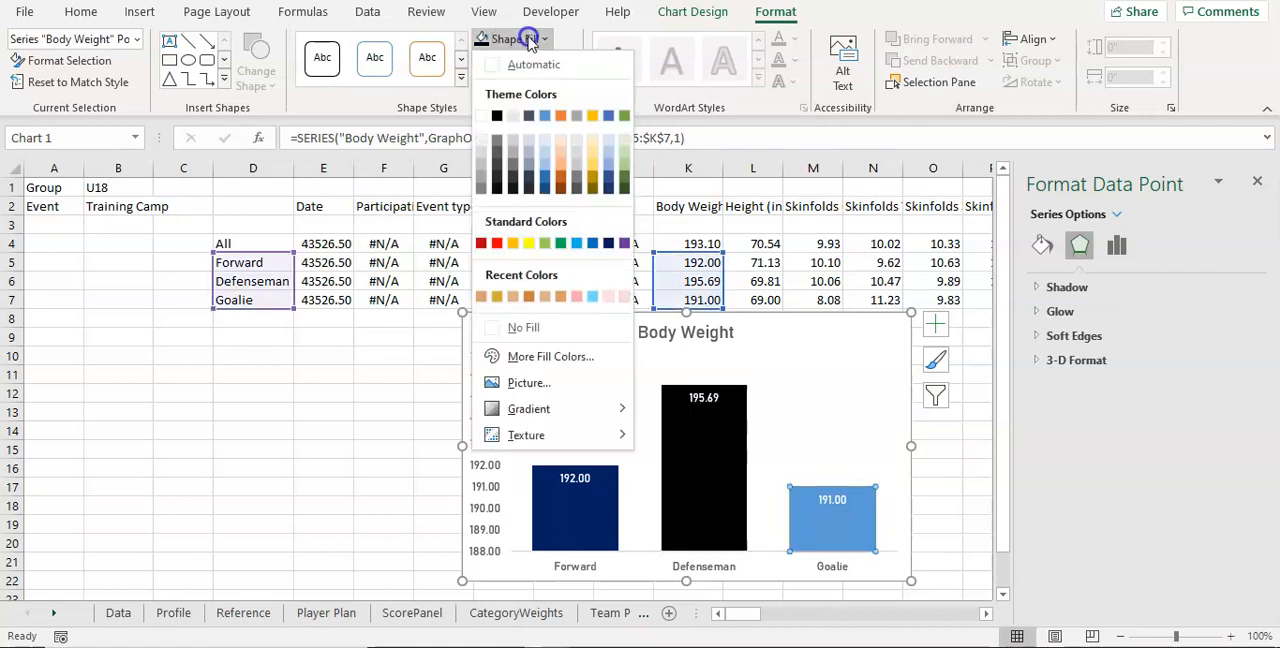
click(592, 243)
Step: Fill the Defenseman column with standard blue and the Goalie column with black
key(Left)
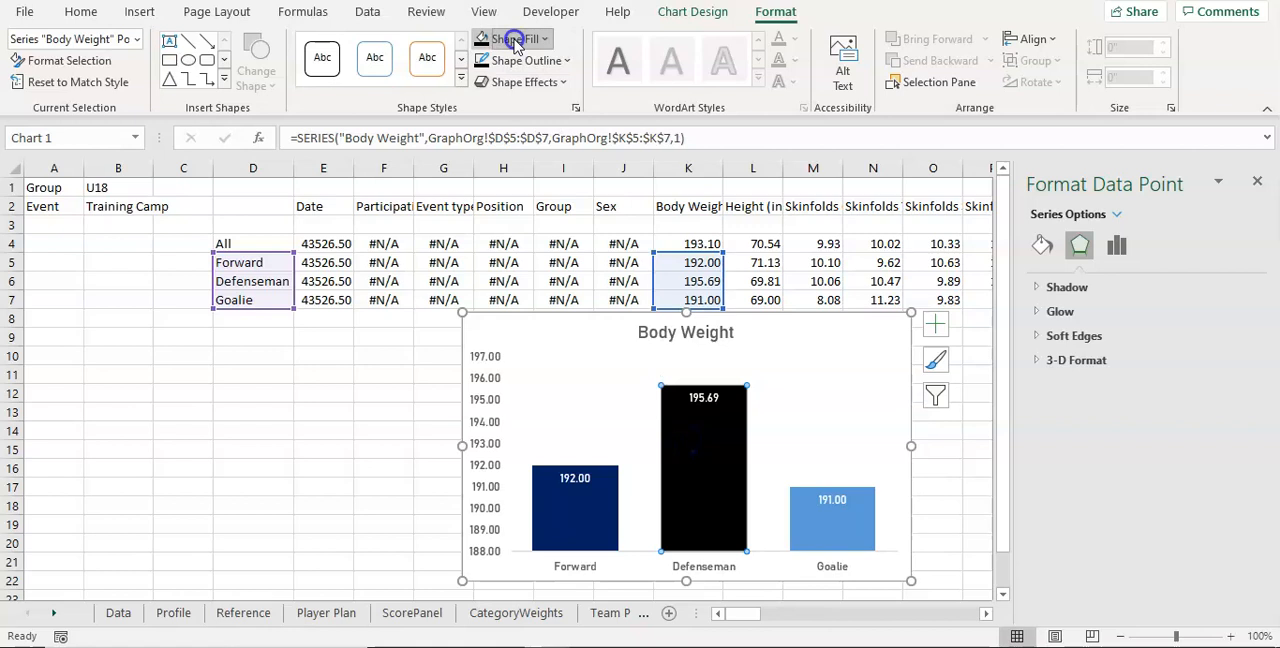
click(514, 40)
click(595, 243)
click(840, 522)
click(514, 39)
click(500, 120)
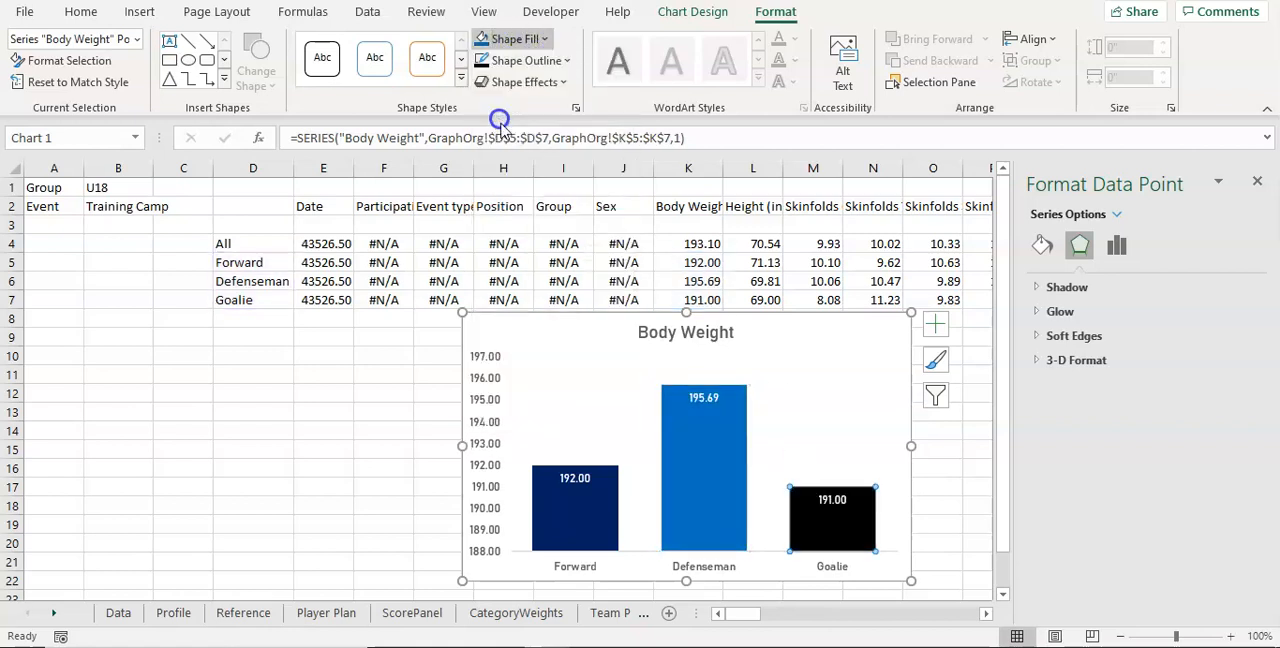
Step: Give the chart area of the Body Weight chart a solid black fill
click(738, 322)
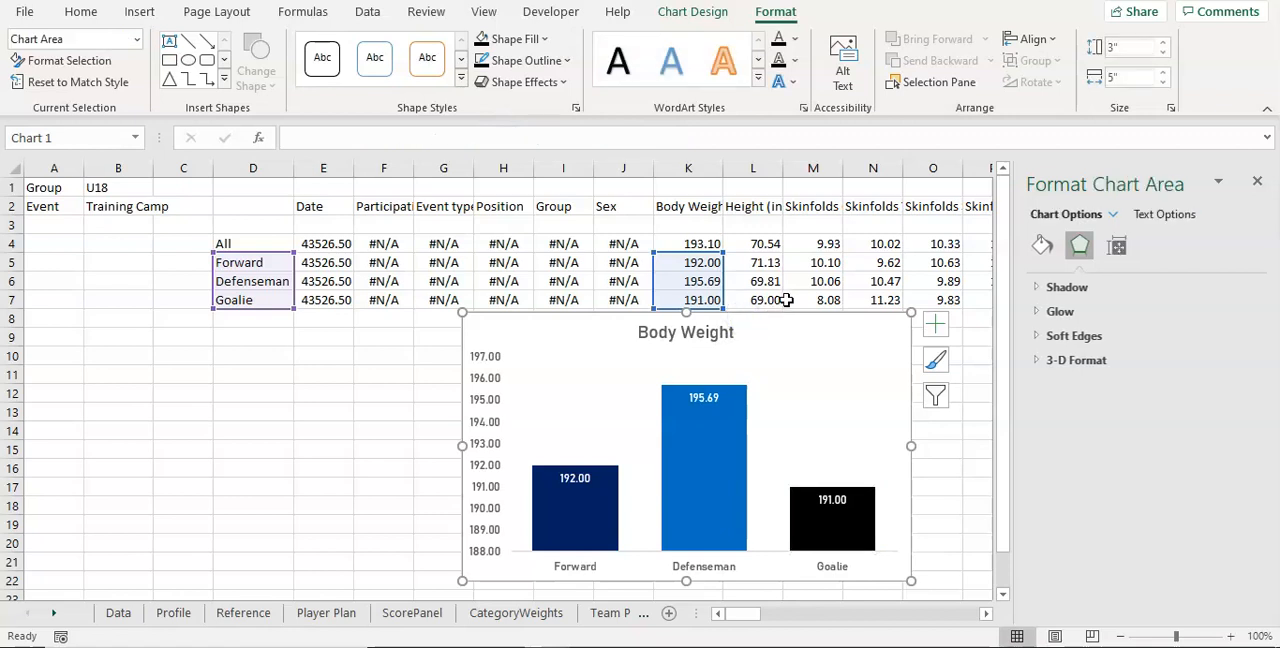
right_click(832, 374)
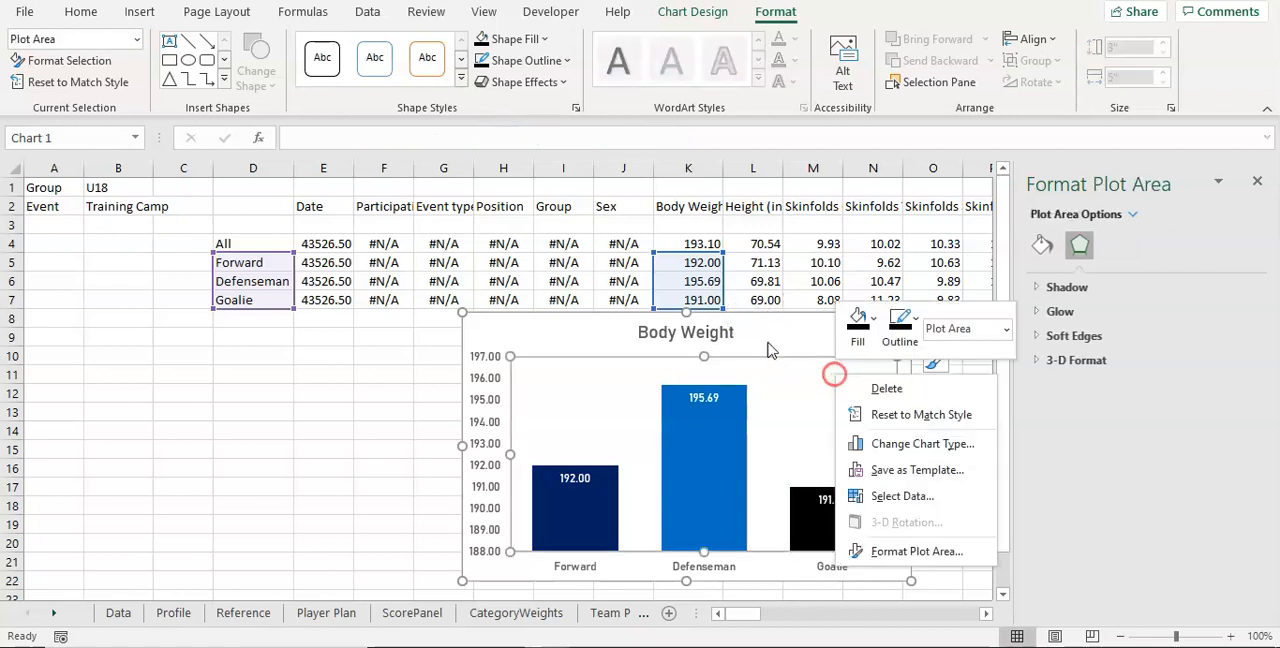
click(605, 329)
click(560, 332)
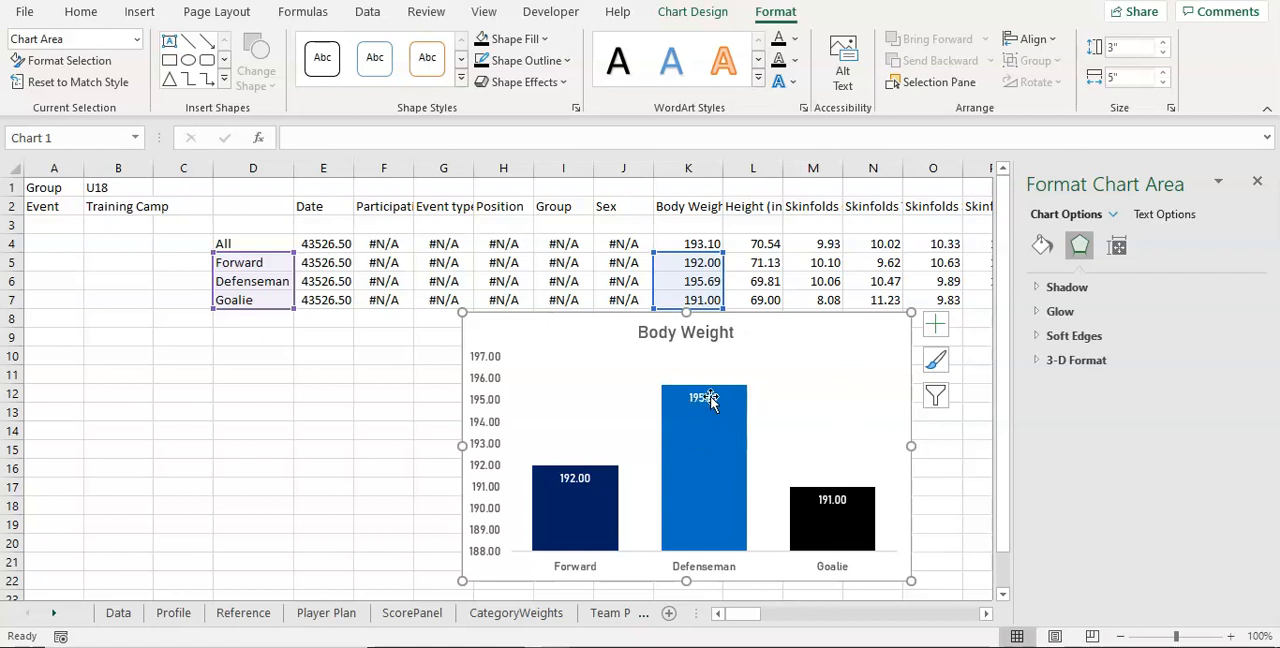
right_click(788, 348)
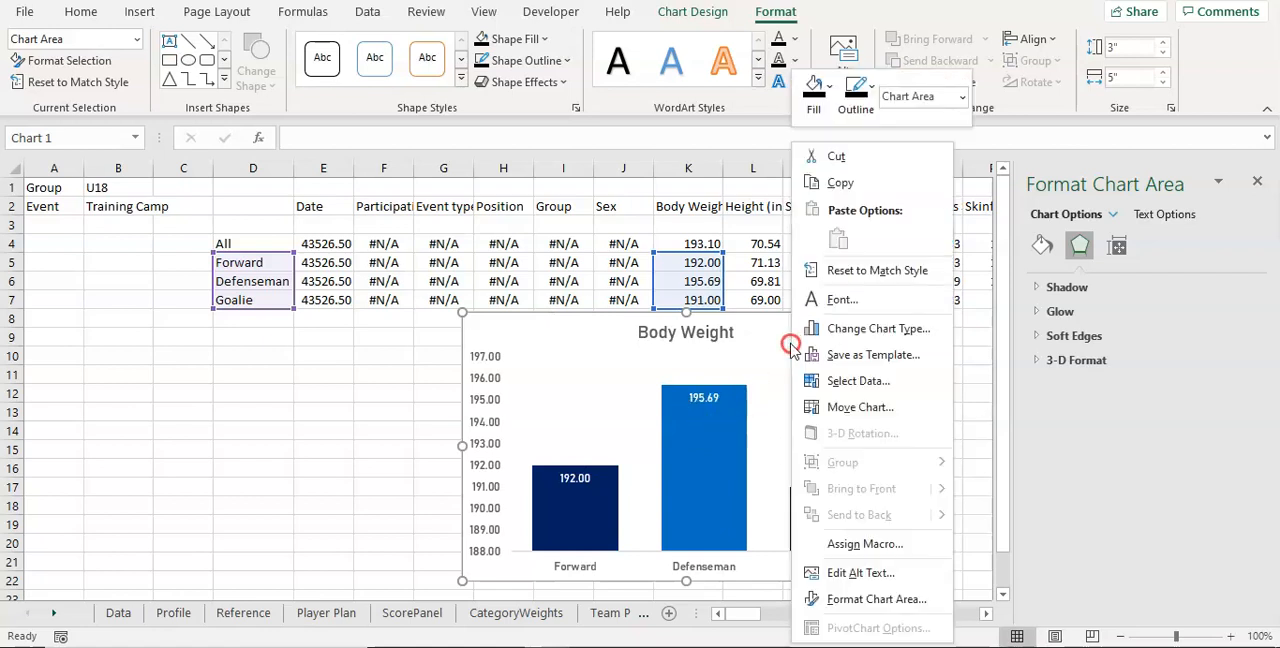
click(877, 598)
click(1053, 288)
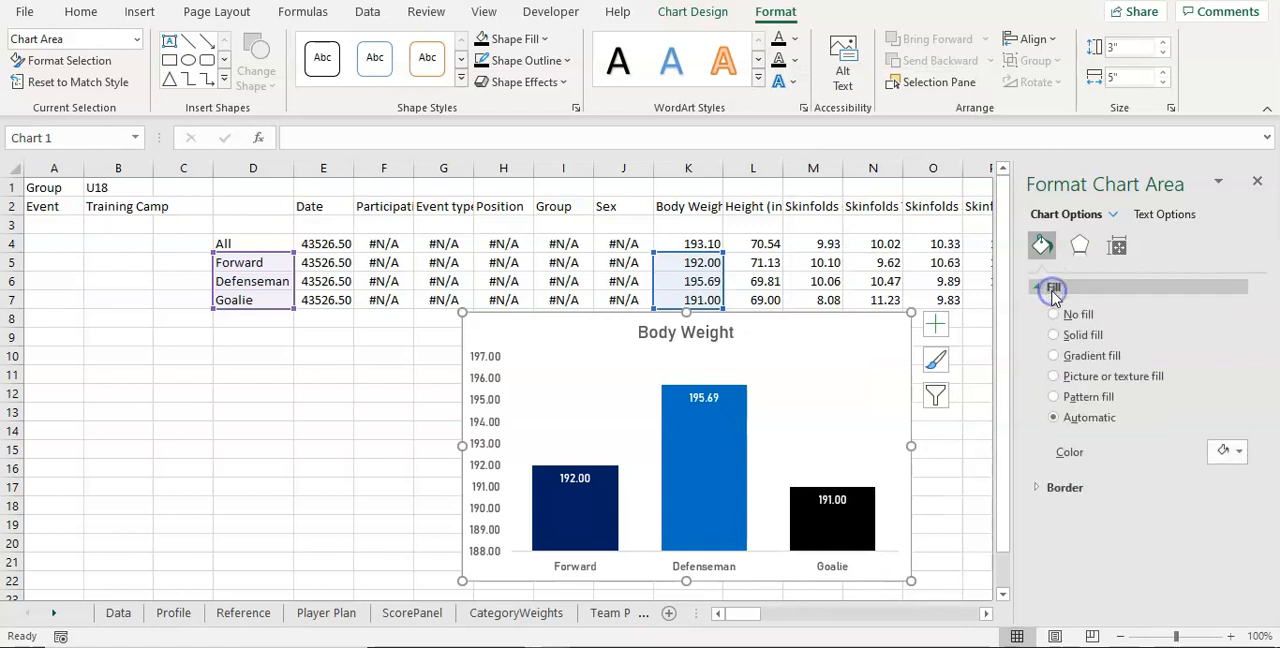
click(1064, 318)
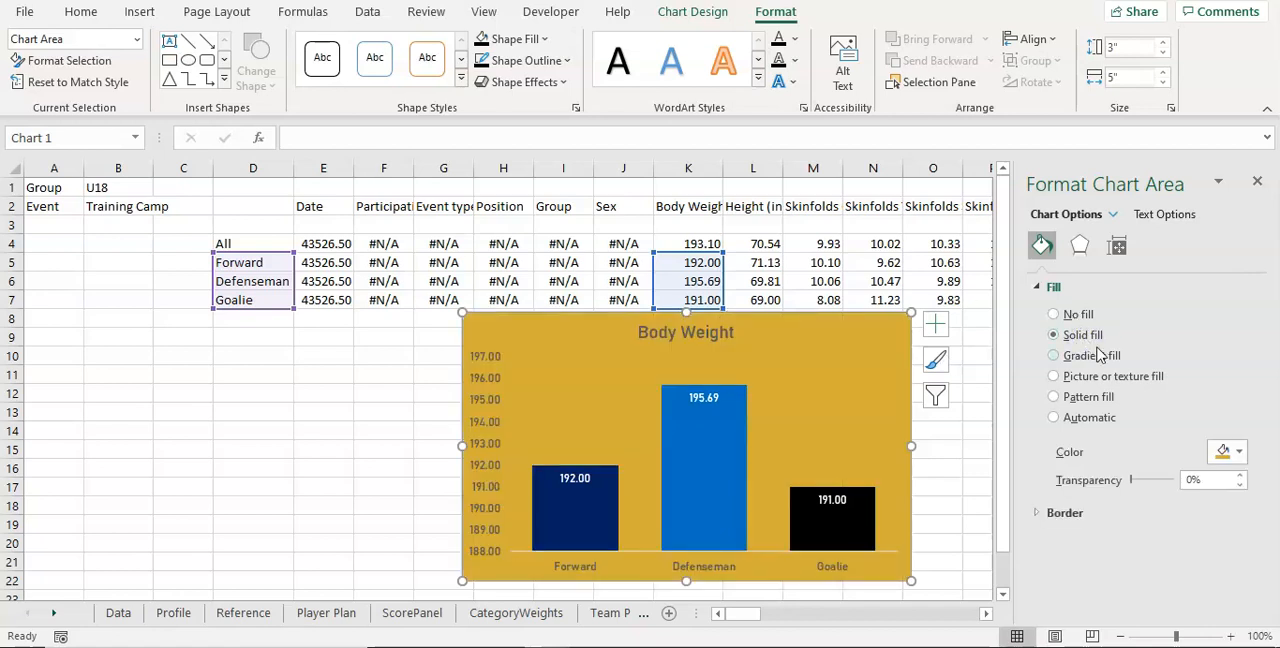
click(1229, 452)
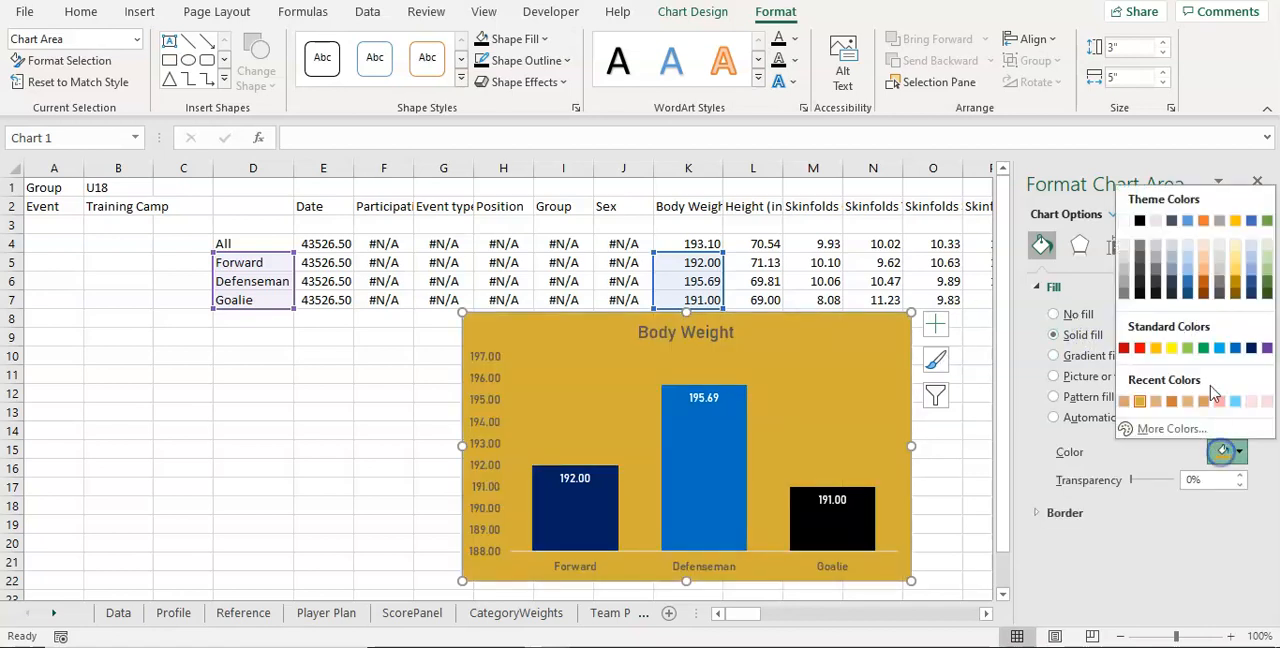
click(1140, 223)
Step: Set the transparency of the chart area's black fill to 95%
click(1129, 480)
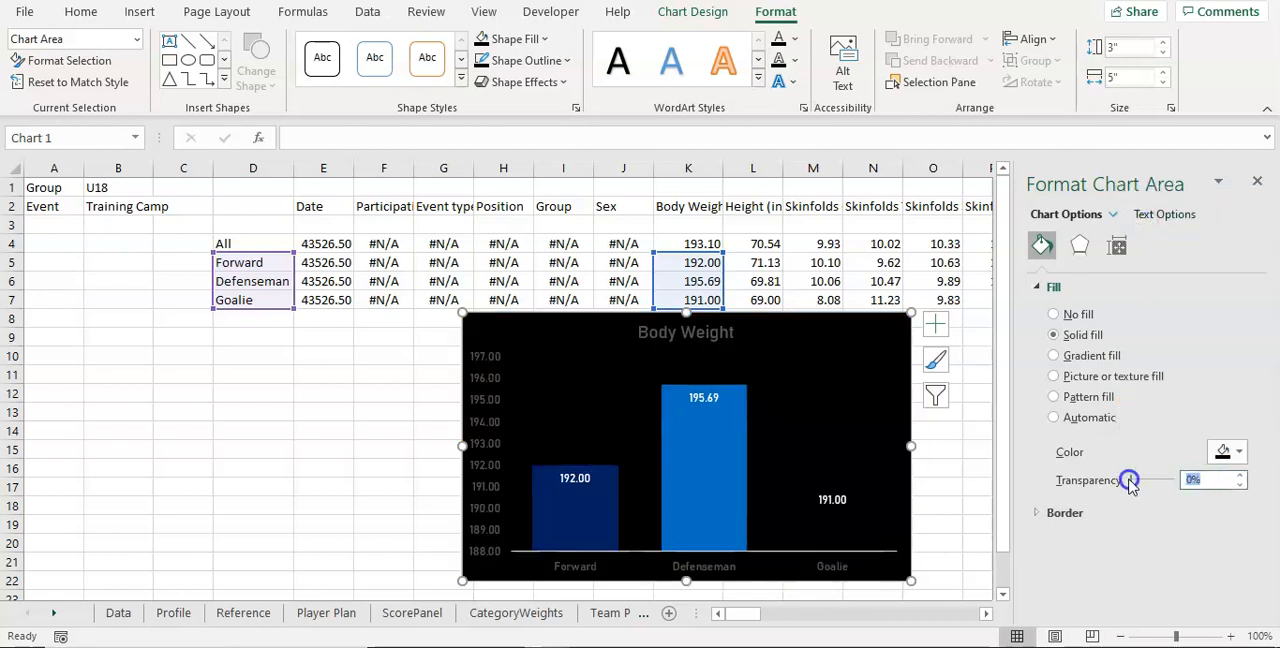
text(90)
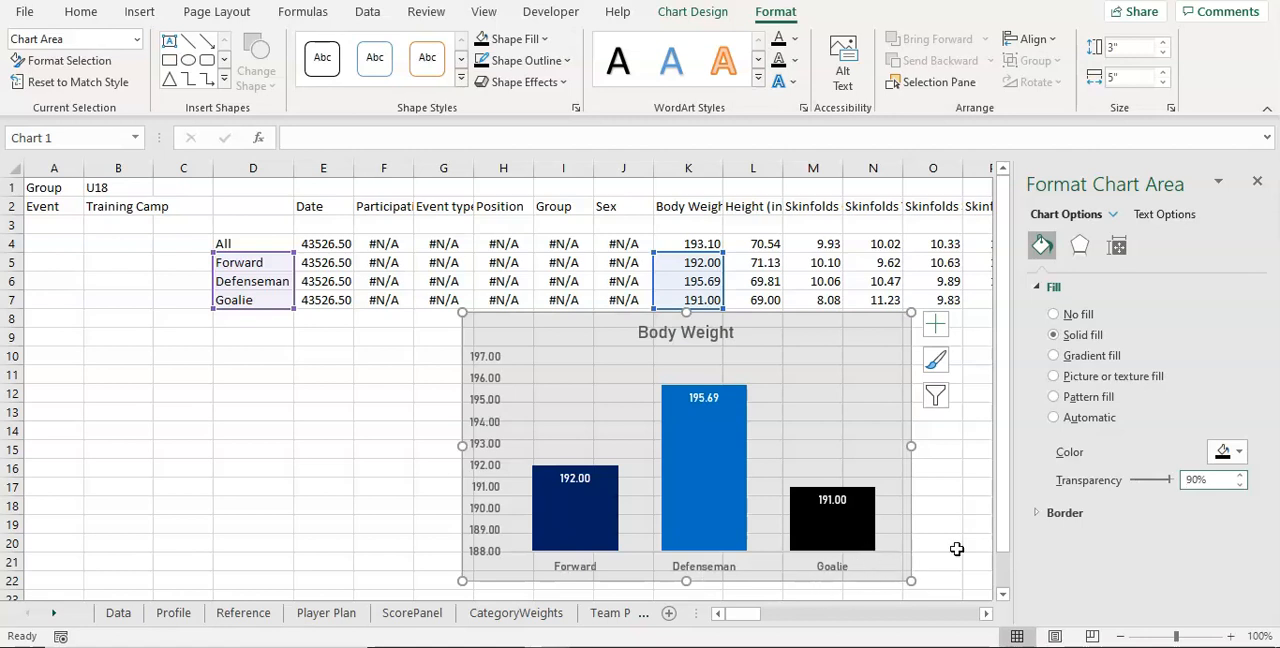
key(BackSpace)
key(BackSpace)
text(5)
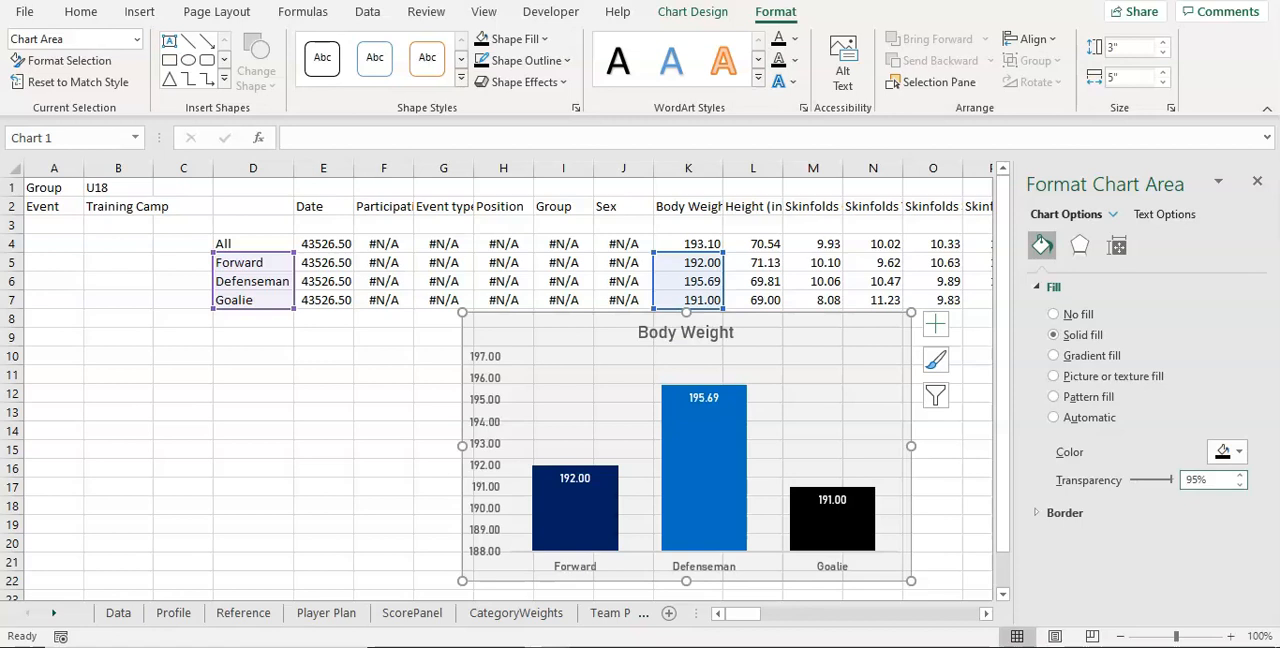
Step: Delete the chart's built-in title and lower the upper edge of the plot area to leave space above the columns
click(698, 338)
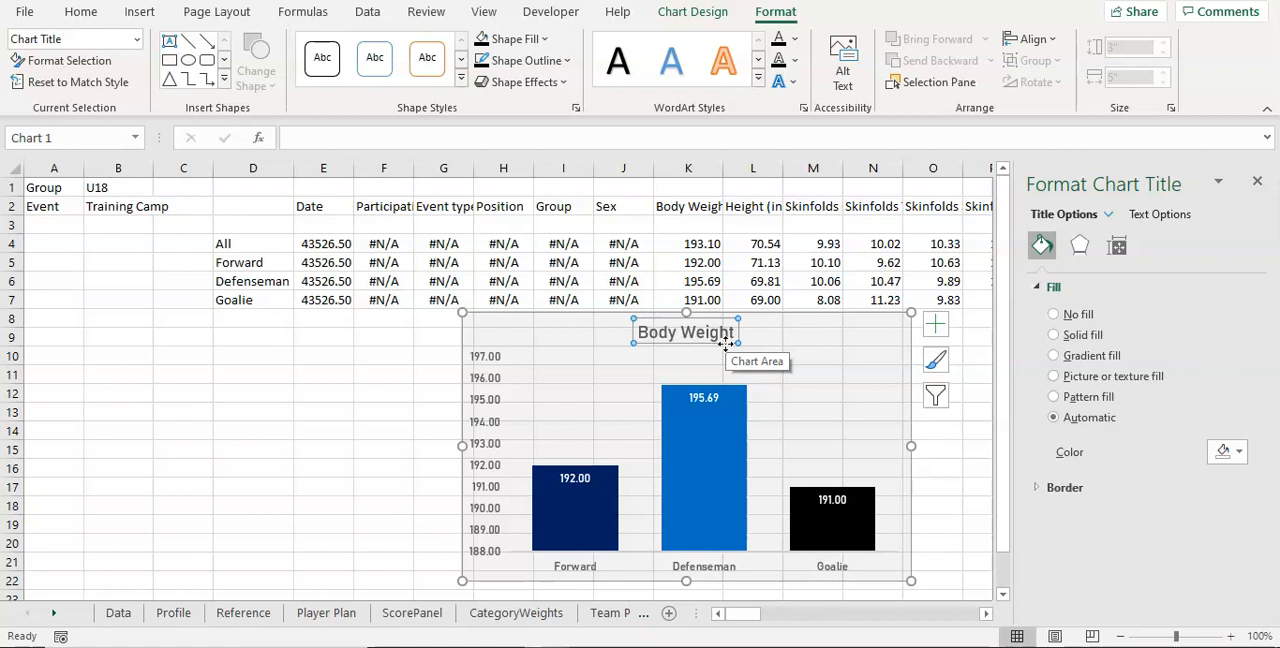
click(725, 345)
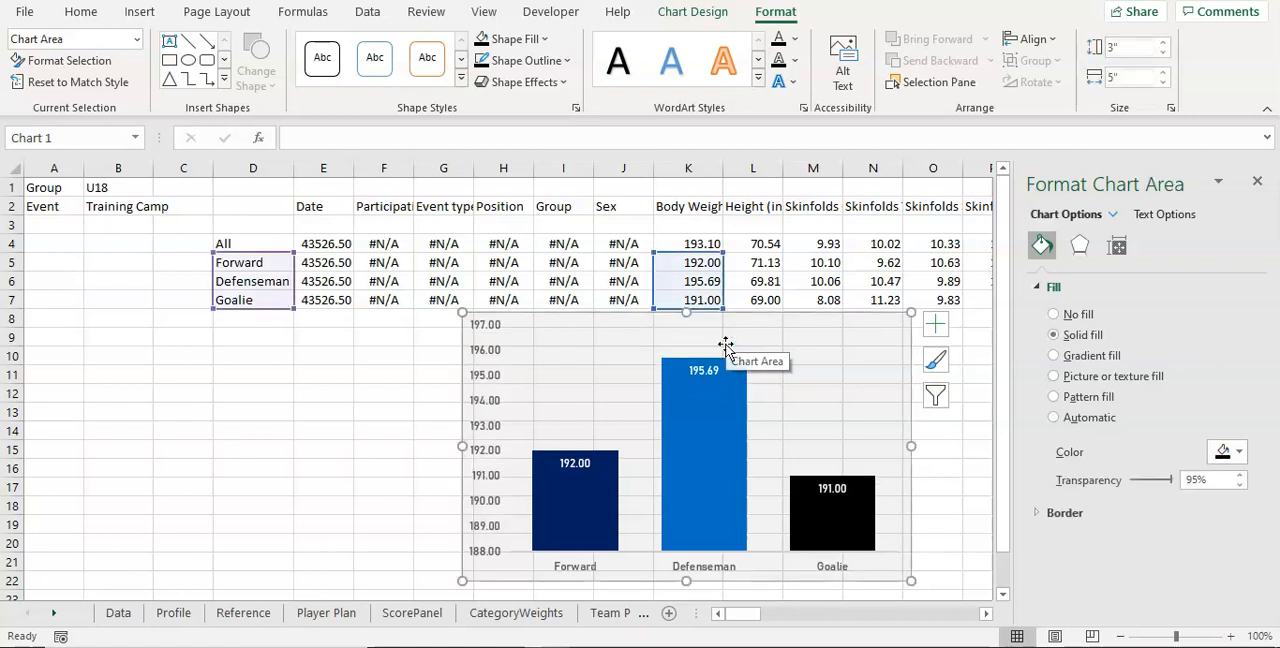
click(723, 347)
drag(715, 324, 711, 349)
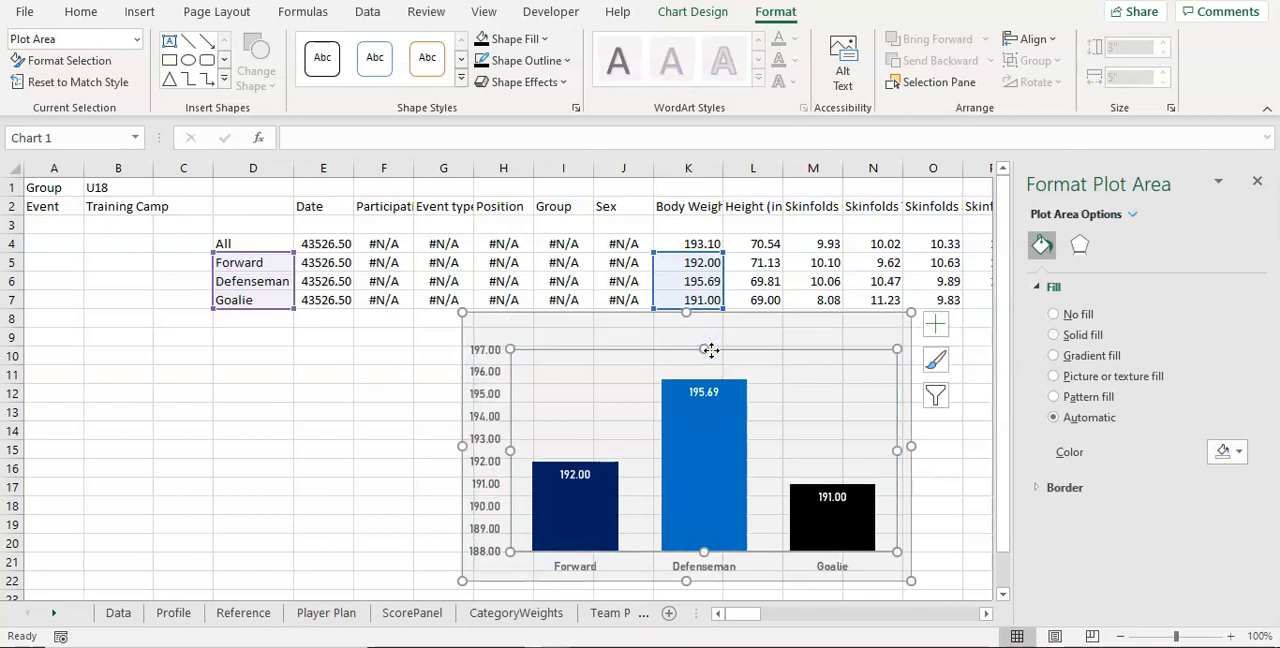
Step: Draw a rounded rectangle about 0.41" high and 4.92" wide across the chart's upper edge and label it Body Weight
click(631, 323)
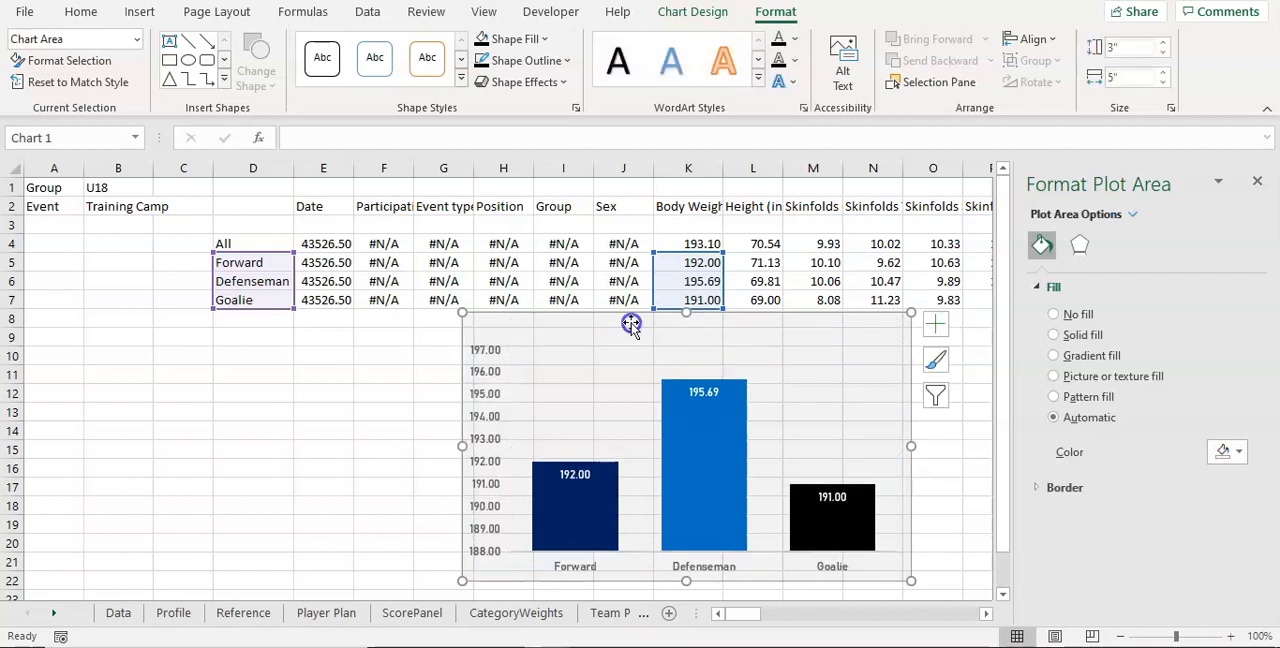
click(150, 14)
click(226, 72)
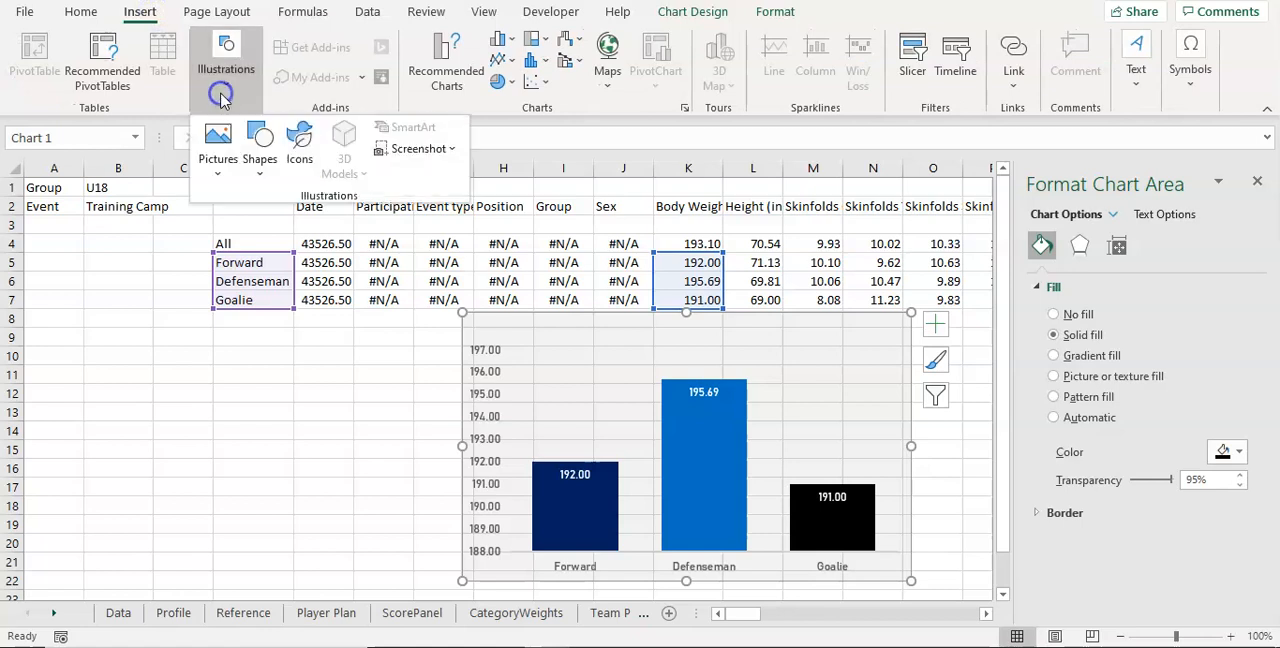
click(258, 160)
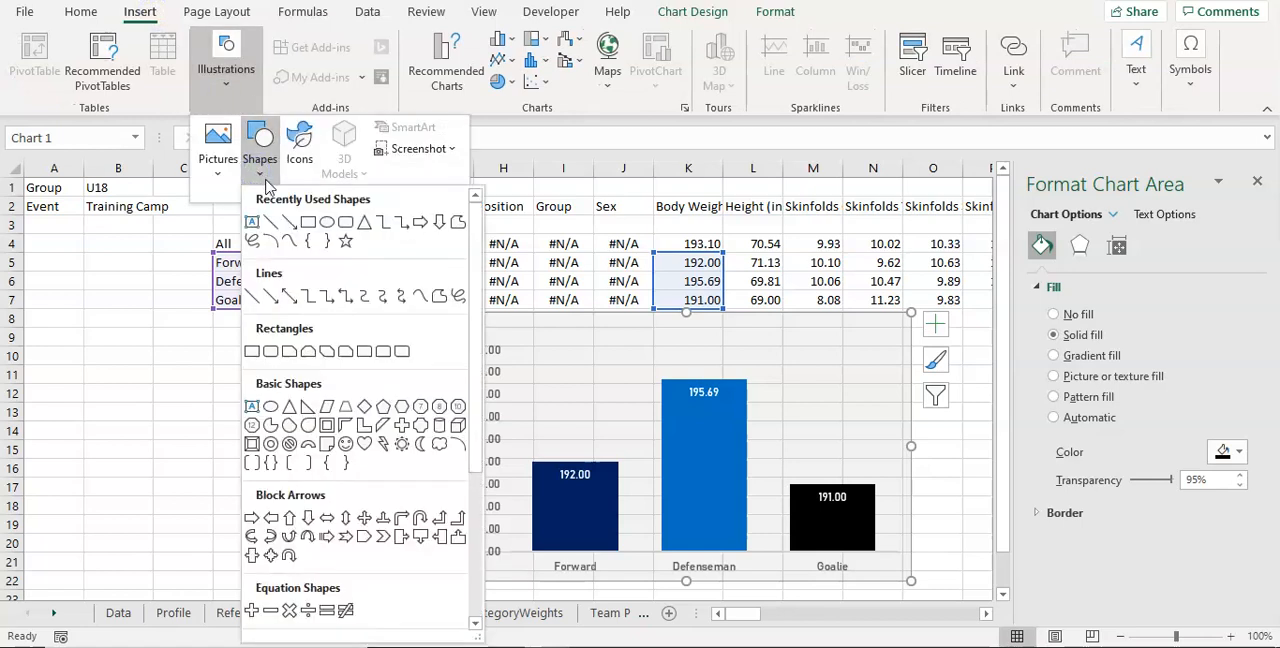
click(345, 222)
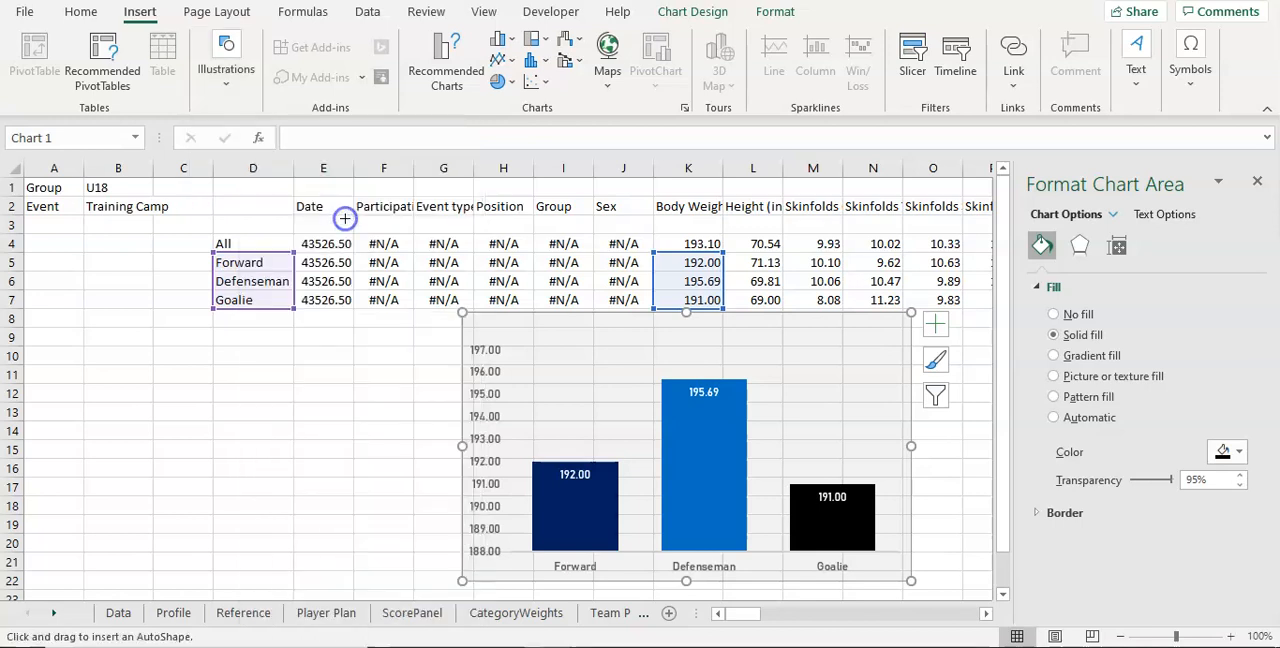
click(656, 333)
drag(699, 390, 641, 301)
drag(644, 400, 407, 331)
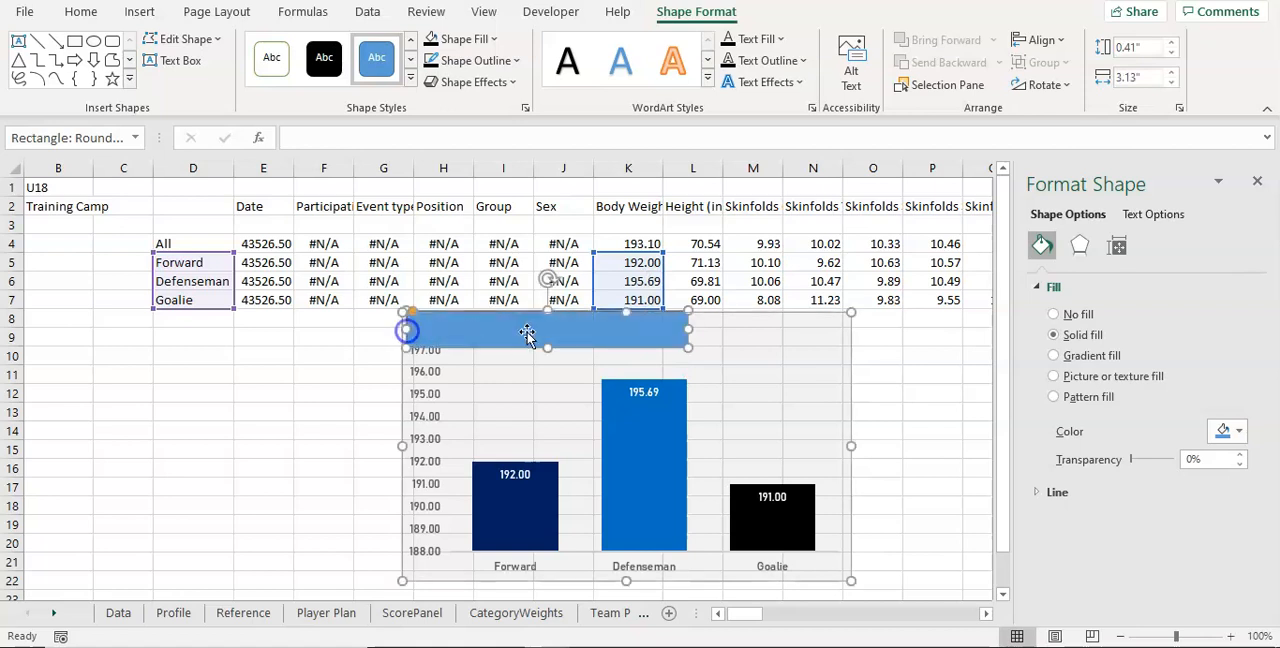
drag(689, 330, 850, 329)
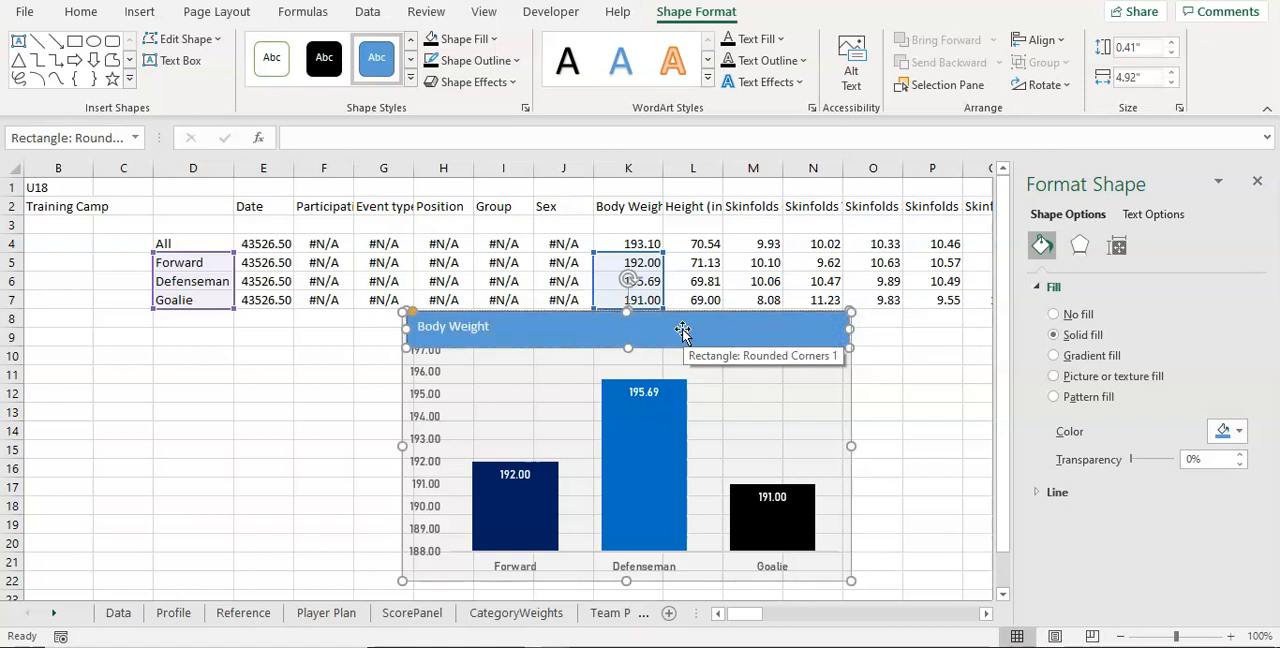
Step: Center the Body Weight text horizontally in the rounded rectangle and set its vertical alignment to Middle
click(83, 12)
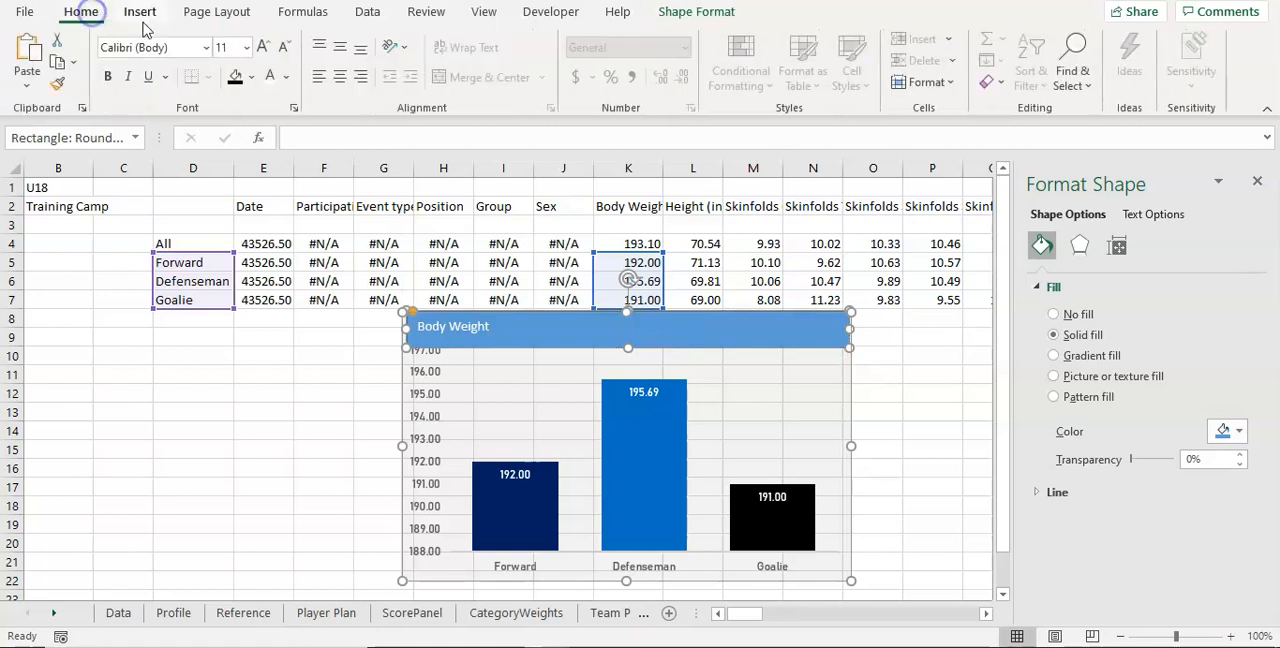
click(333, 85)
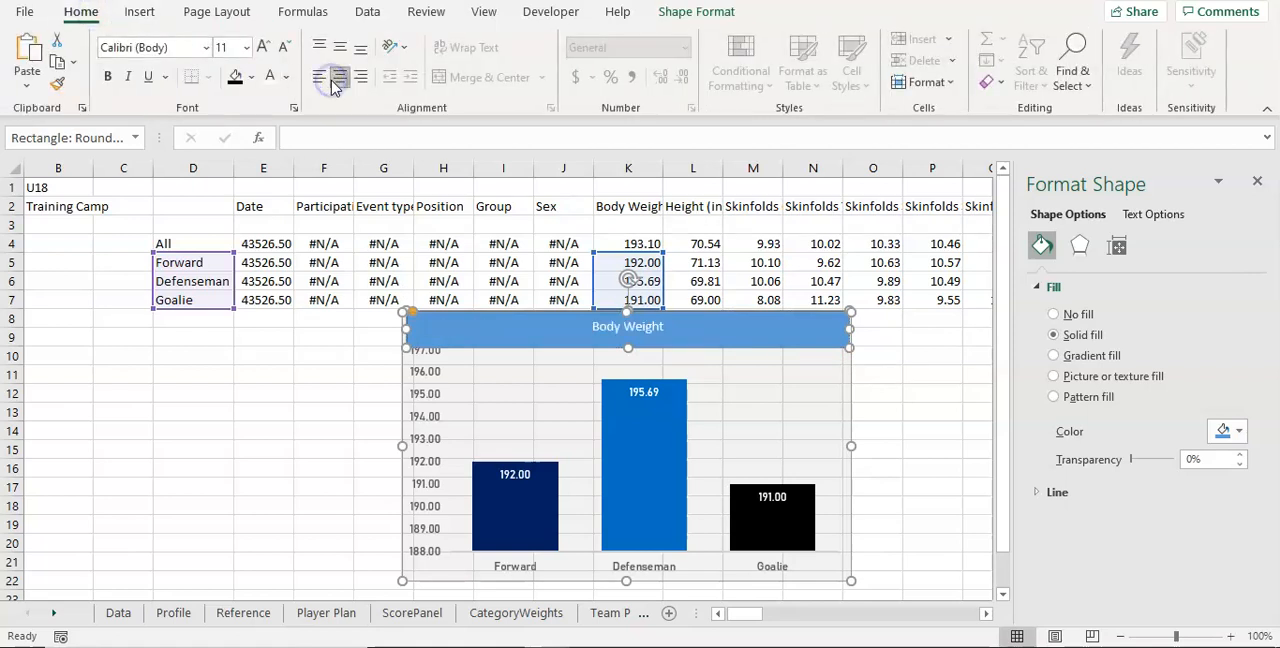
click(1120, 246)
click(1052, 289)
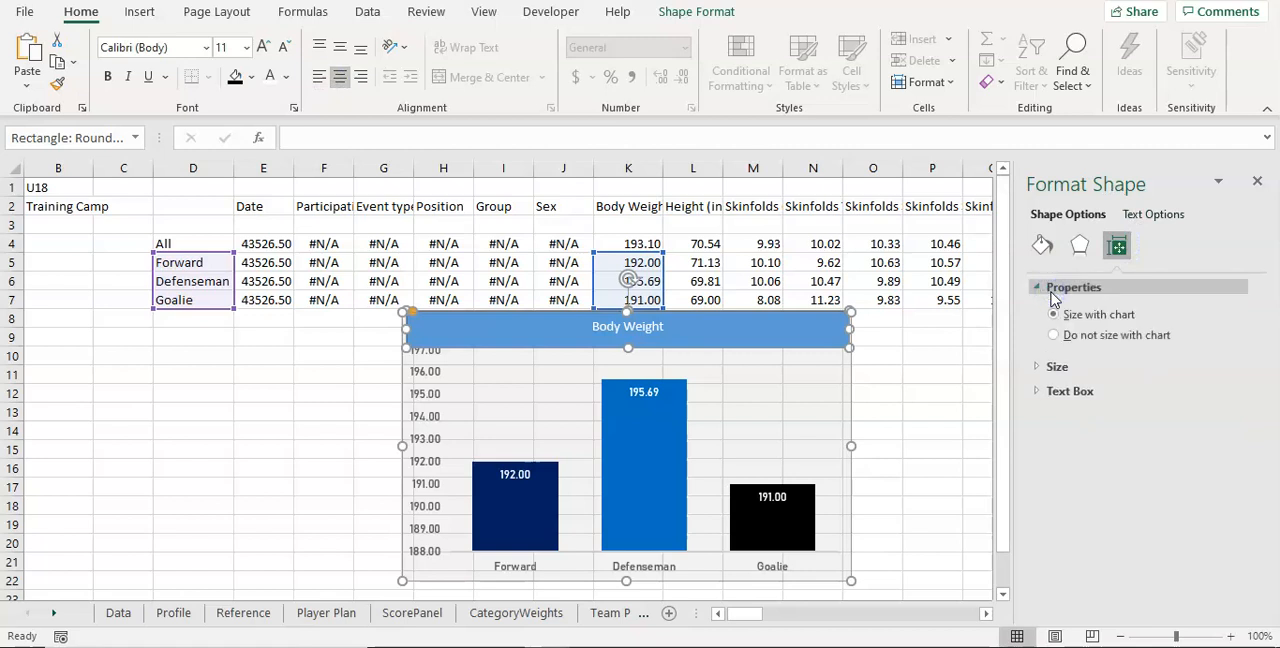
click(1056, 367)
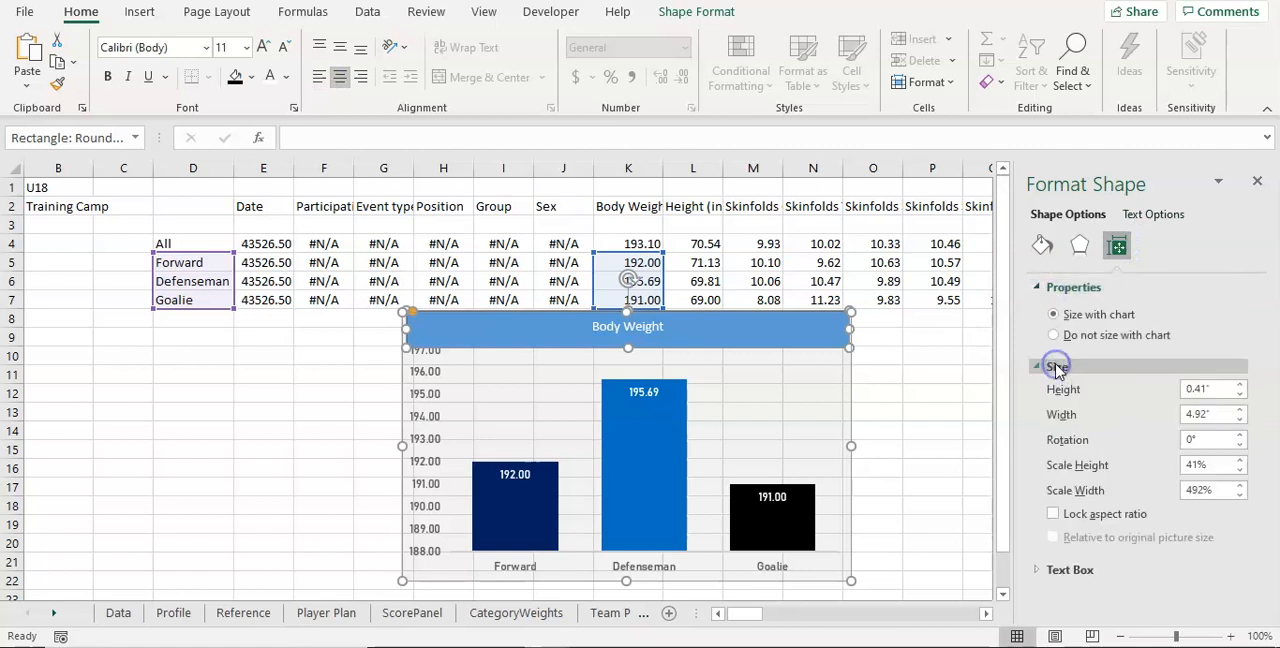
click(1142, 214)
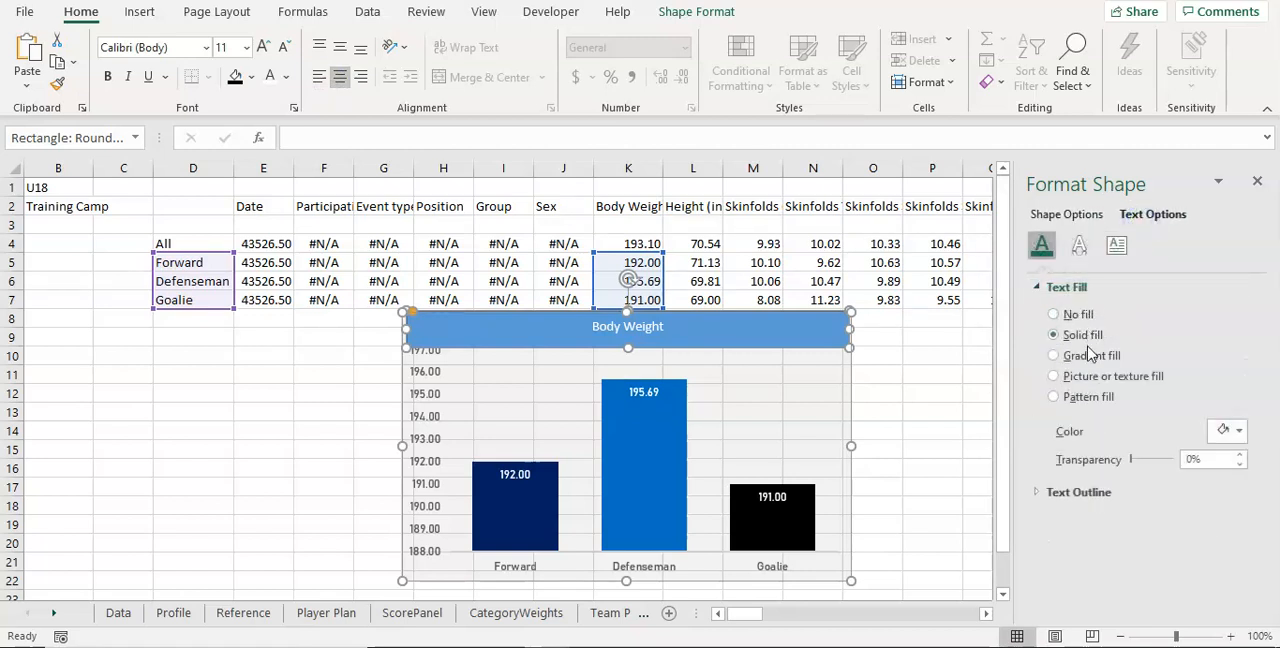
click(1116, 245)
click(1176, 312)
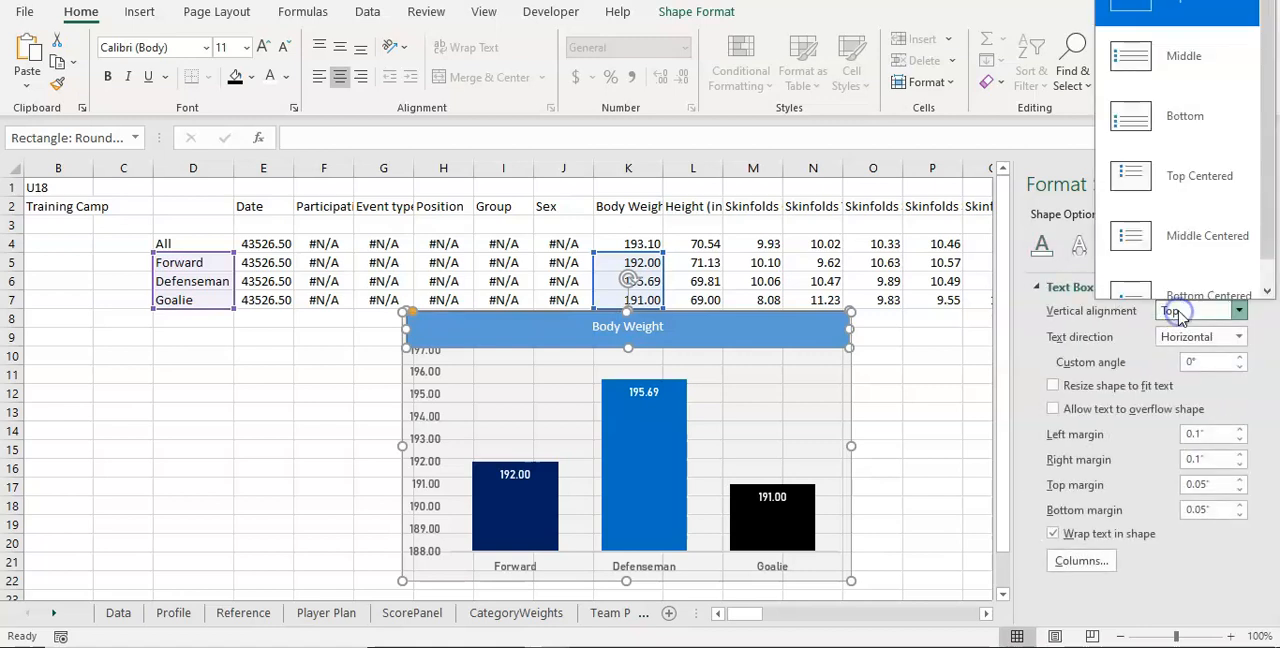
click(1176, 76)
Step: Format the banner's Body Weight text as bold Bahnschrift at size 12
click(157, 49)
text(Bahnschrift)
key(Return)
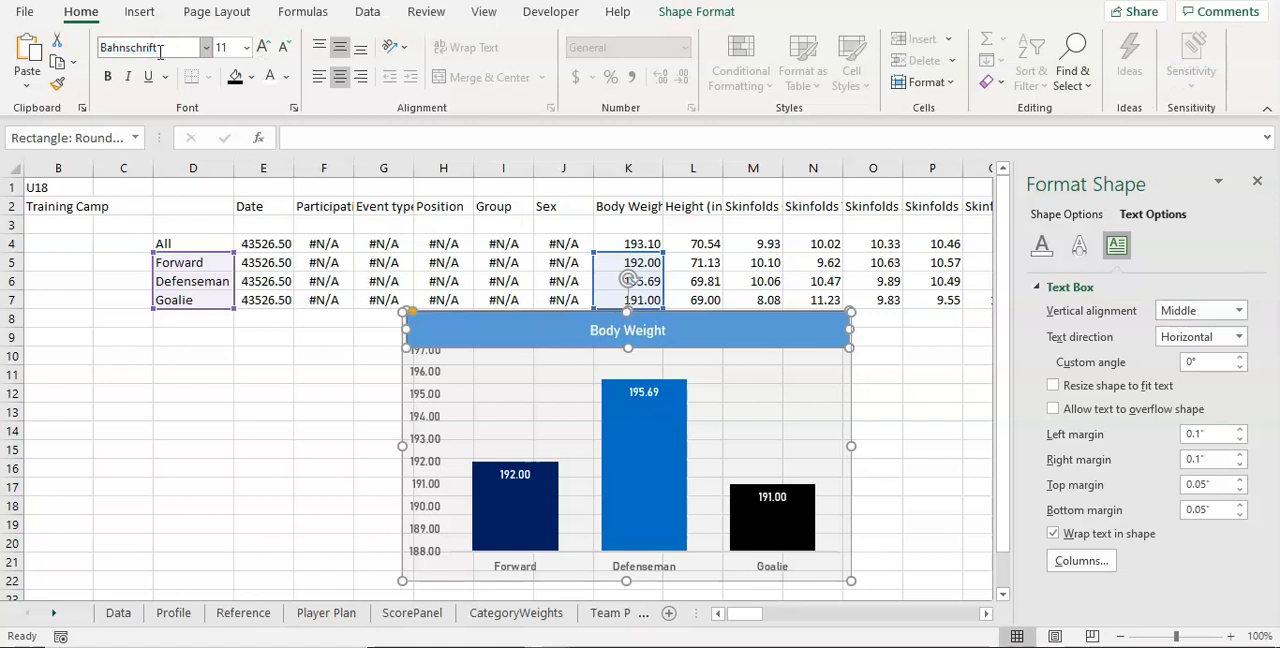
click(224, 47)
text(12)
key(Return)
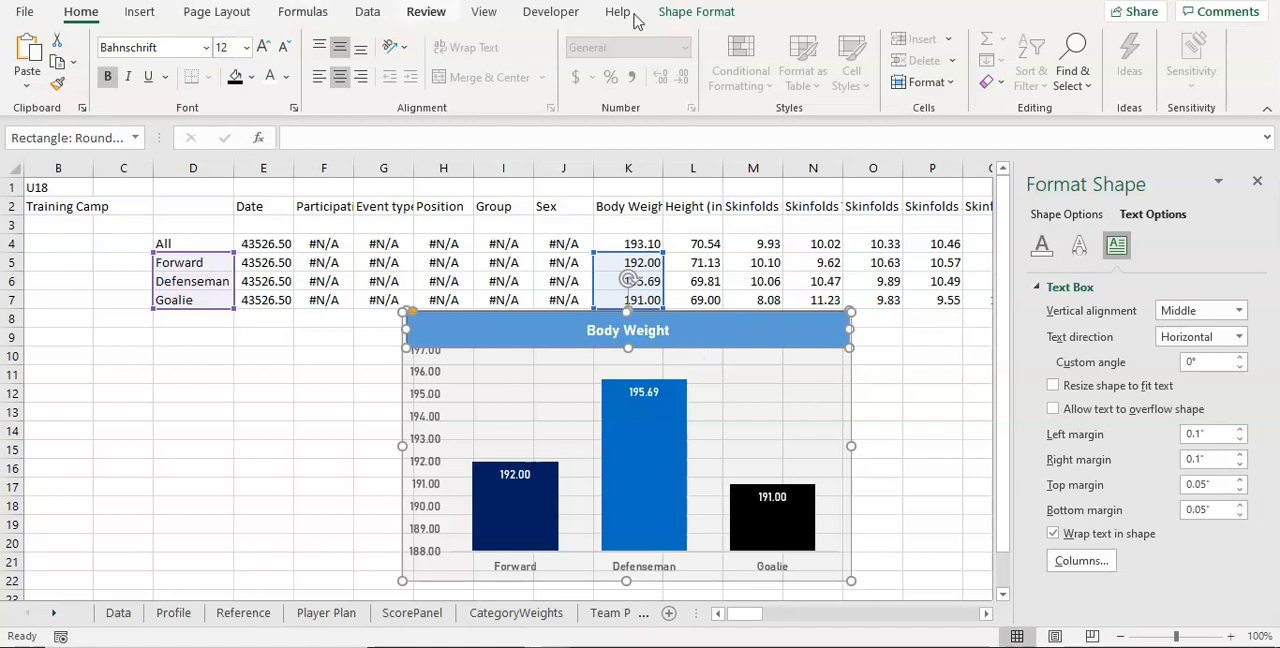
Step: Fill the Body Weight banner with the recent gold color and give it a black 2¼ pt outline
click(252, 78)
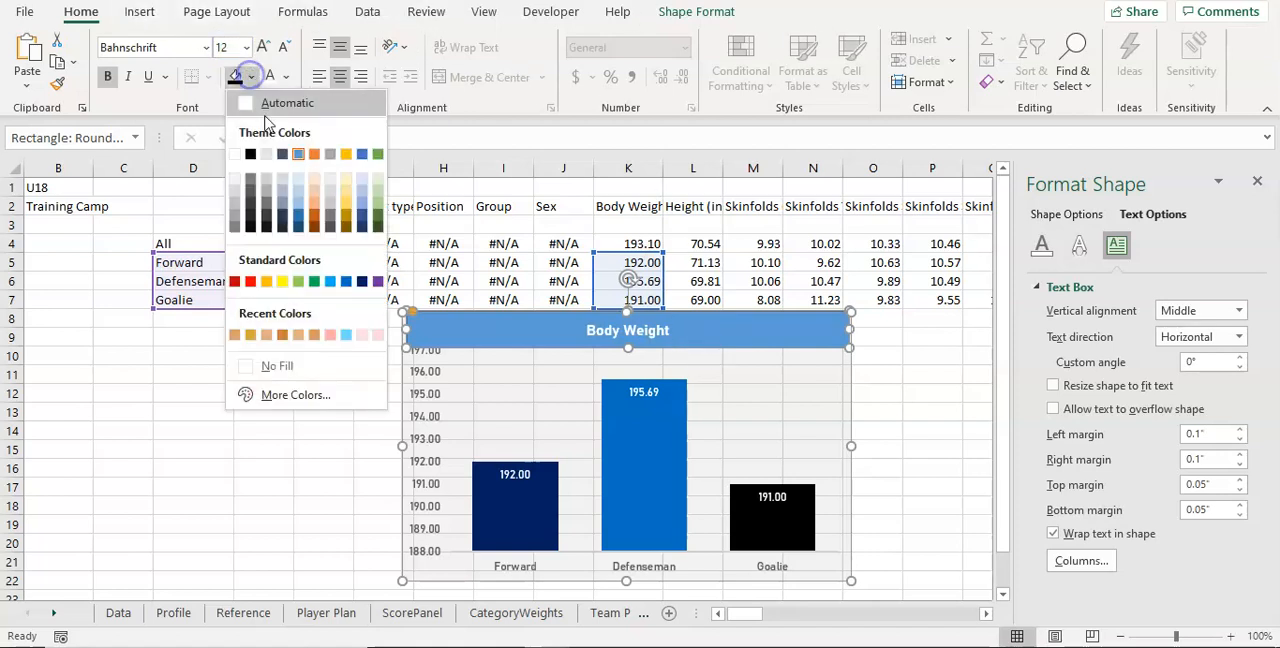
click(246, 337)
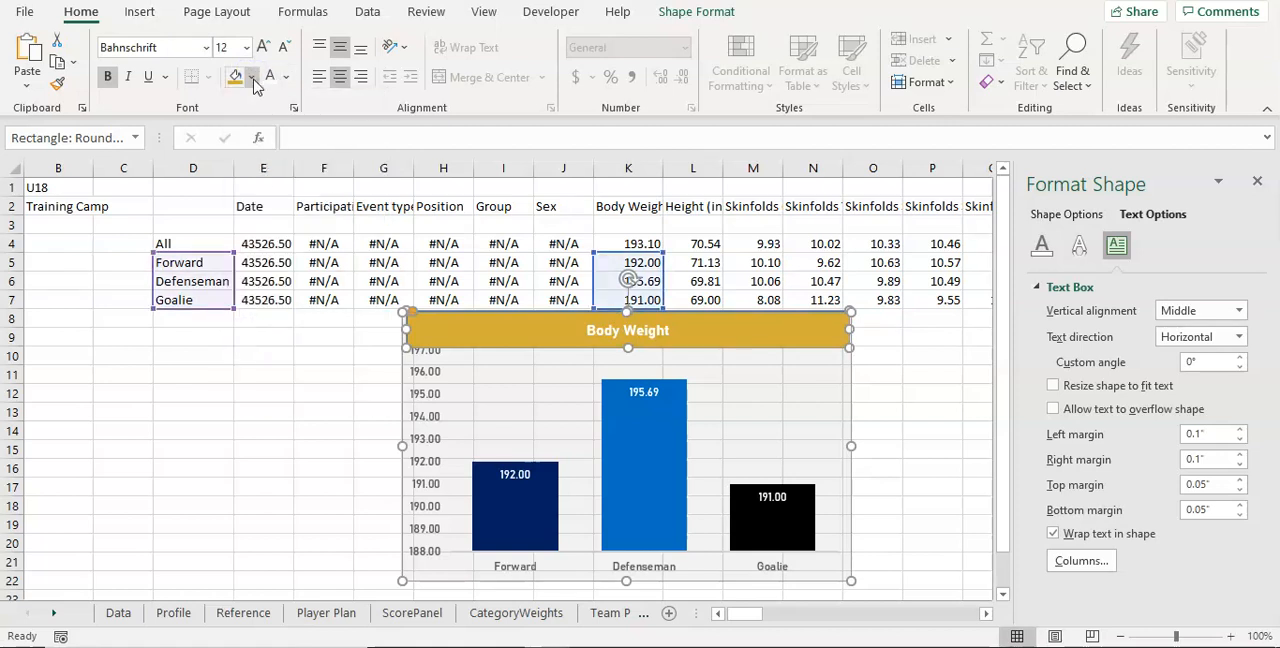
click(692, 12)
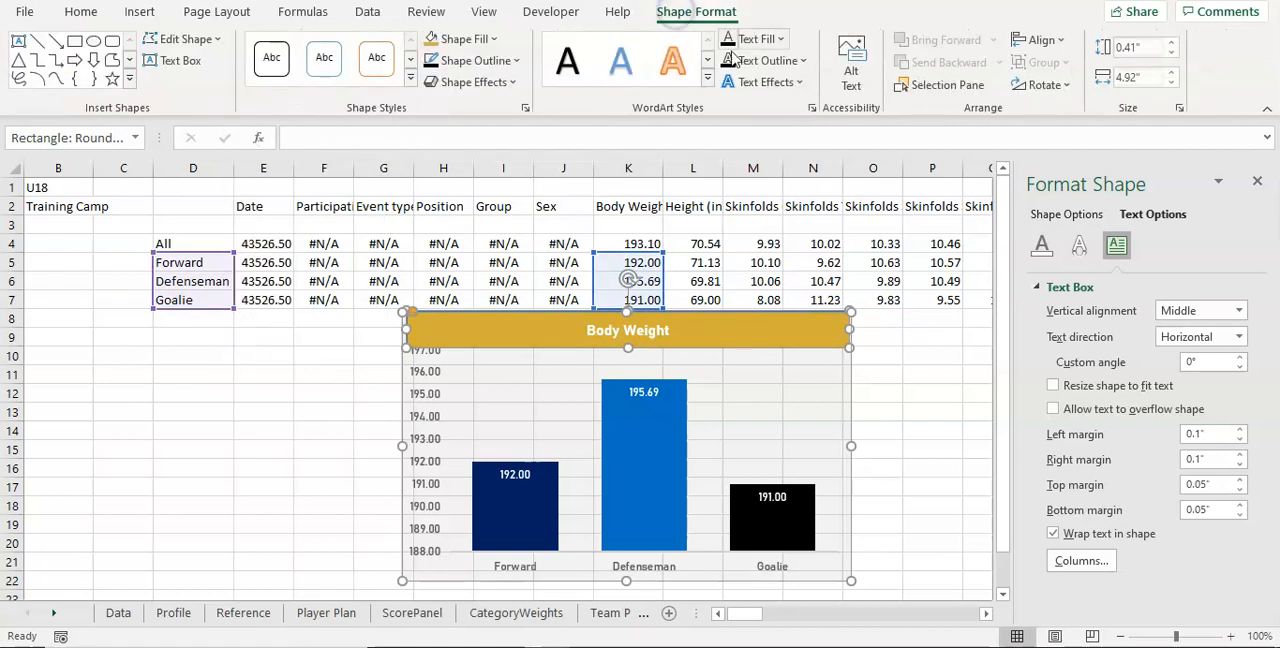
click(476, 60)
click(476, 60)
click(450, 60)
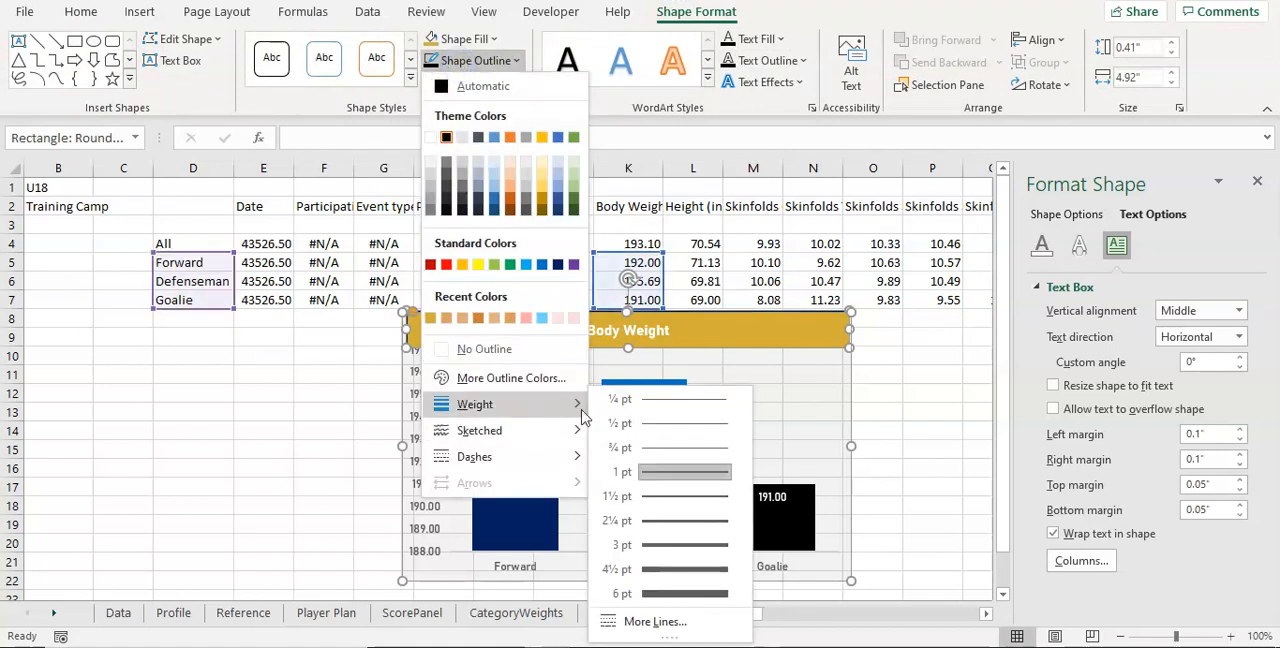
click(700, 524)
click(751, 406)
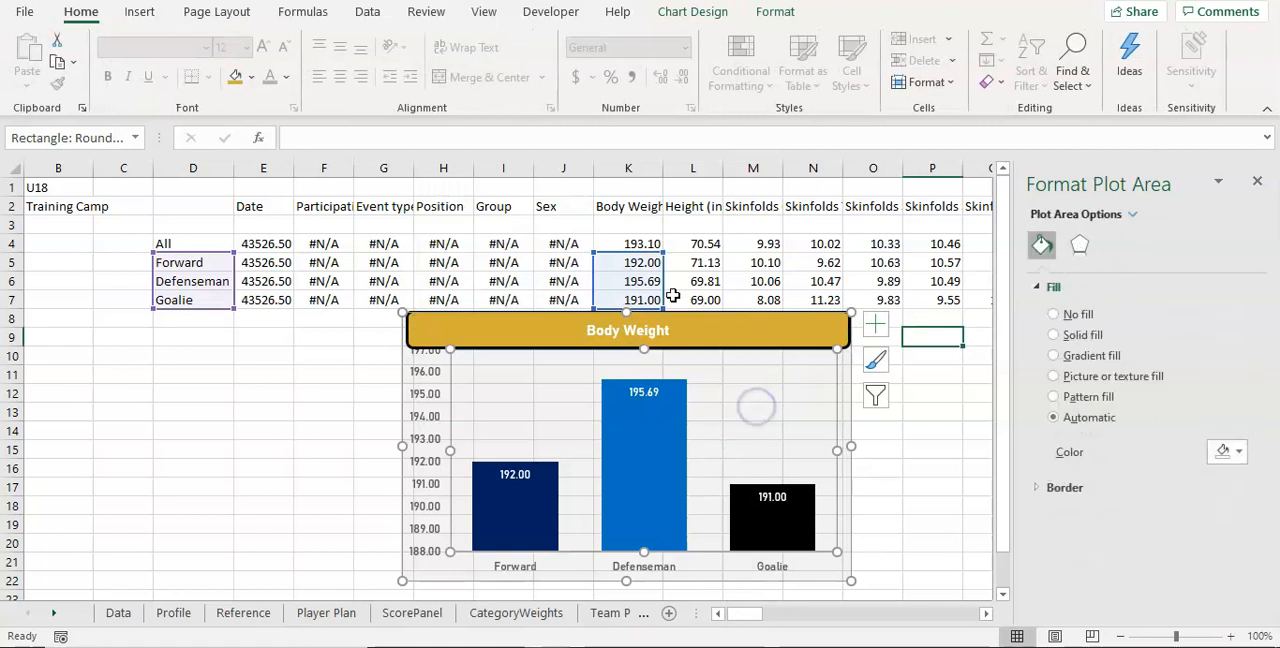
Step: Increase the Body Weight banner's text to font size 14
click(693, 262)
click(723, 340)
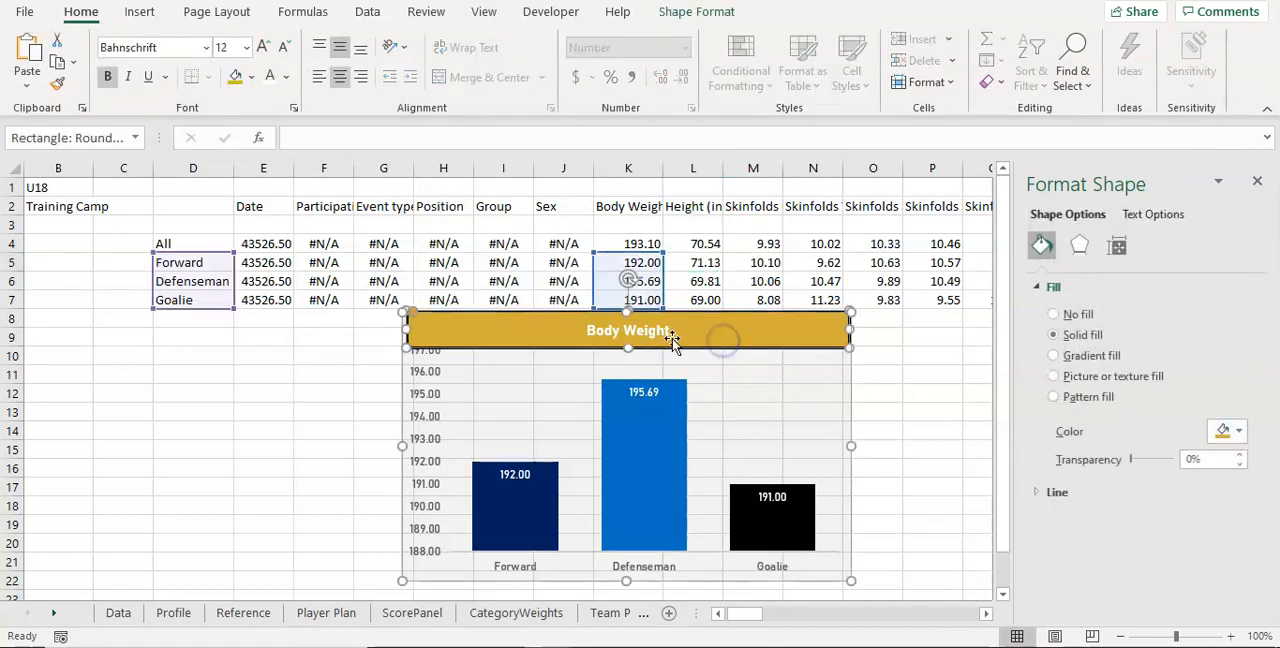
click(219, 47)
text(14)
key(Return)
click(816, 482)
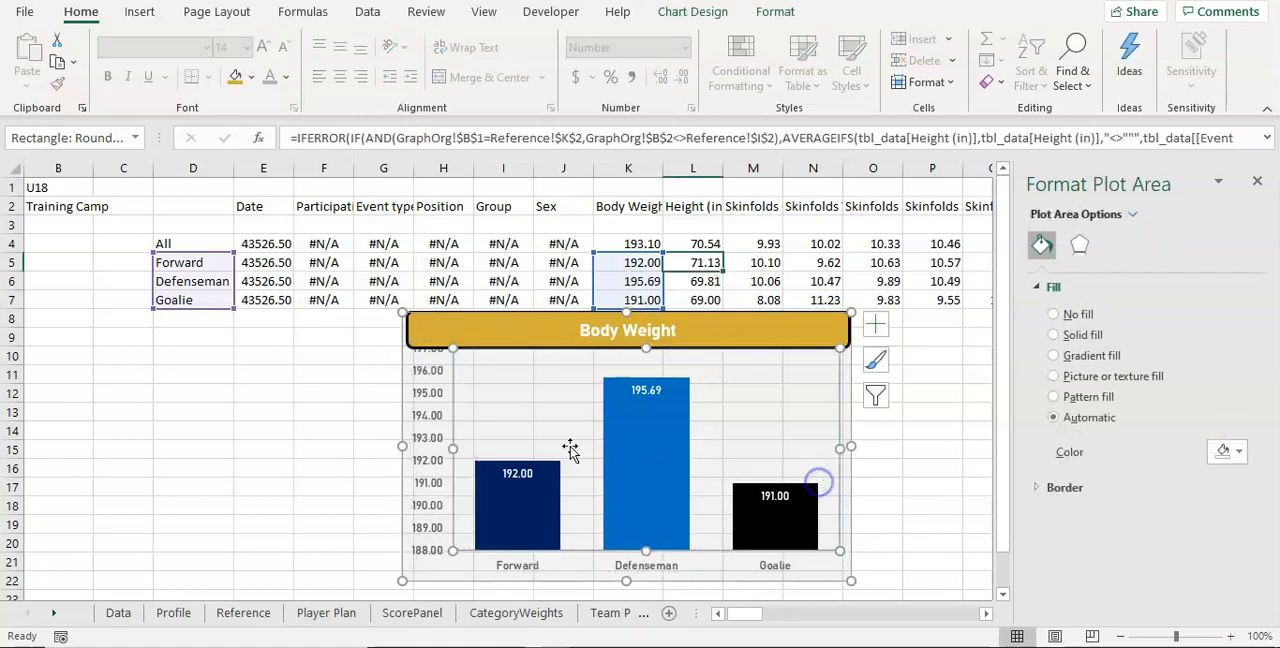
Step: Format the Body Weight averages in K4:K7 with no decimal places
drag(437, 357, 434, 358)
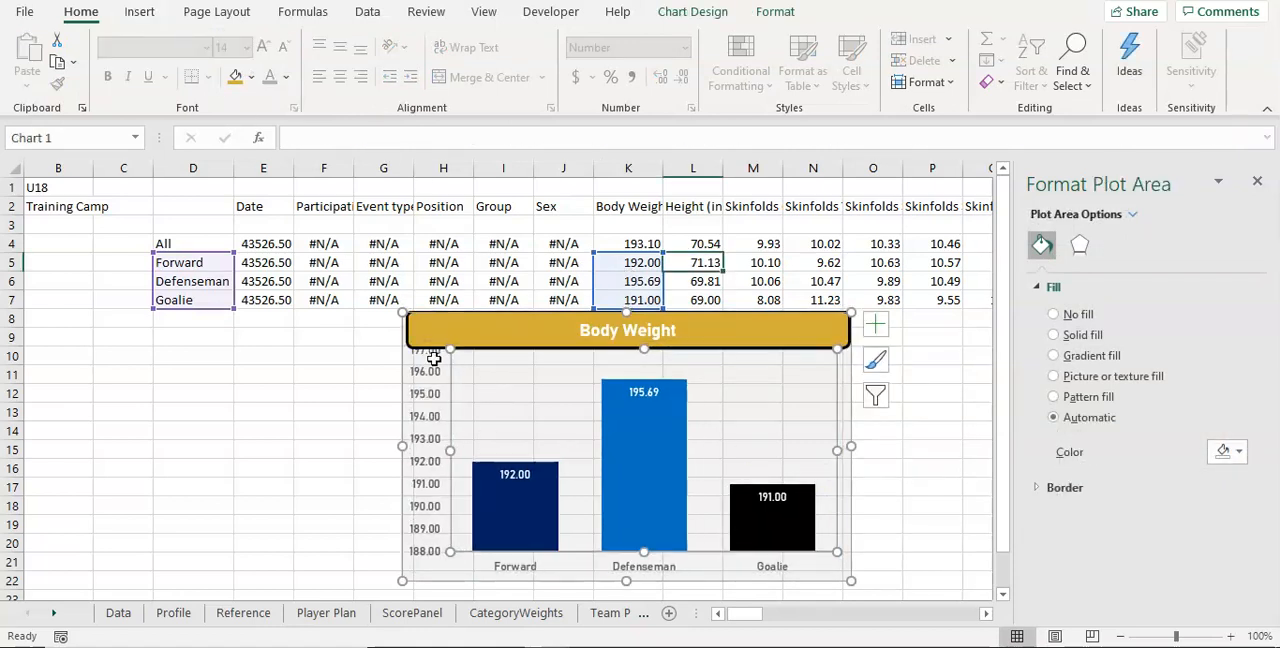
click(443, 421)
click(430, 418)
drag(628, 243, 634, 286)
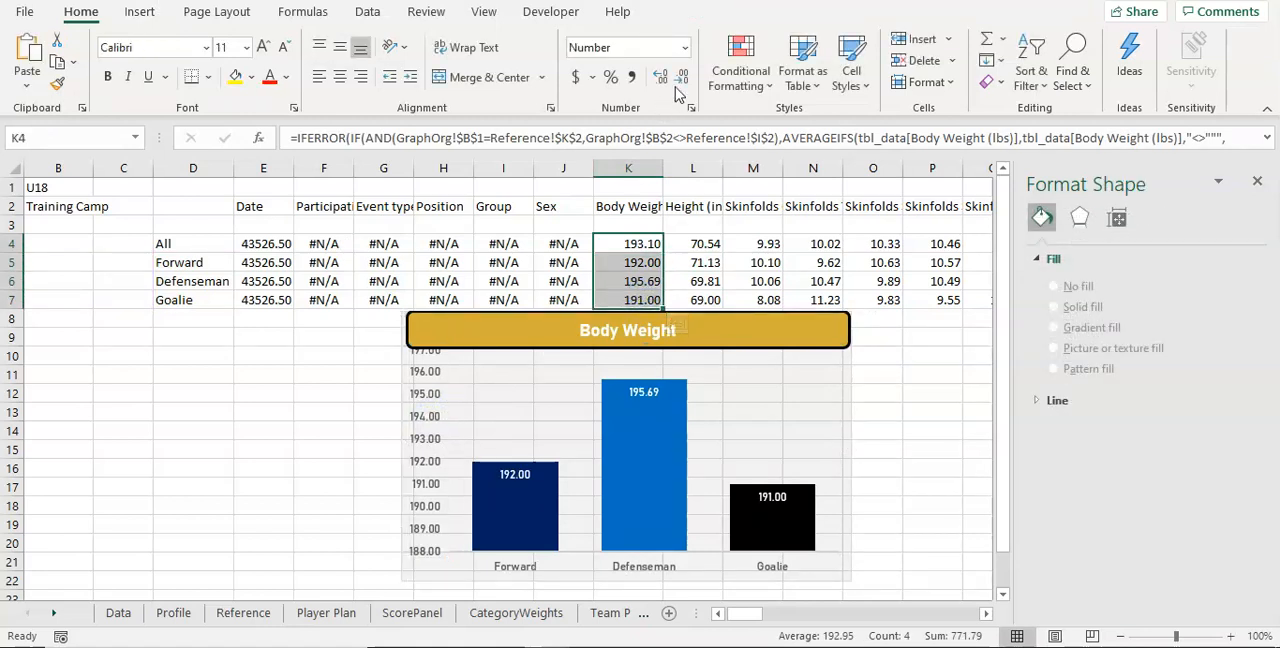
click(681, 84)
click(681, 84)
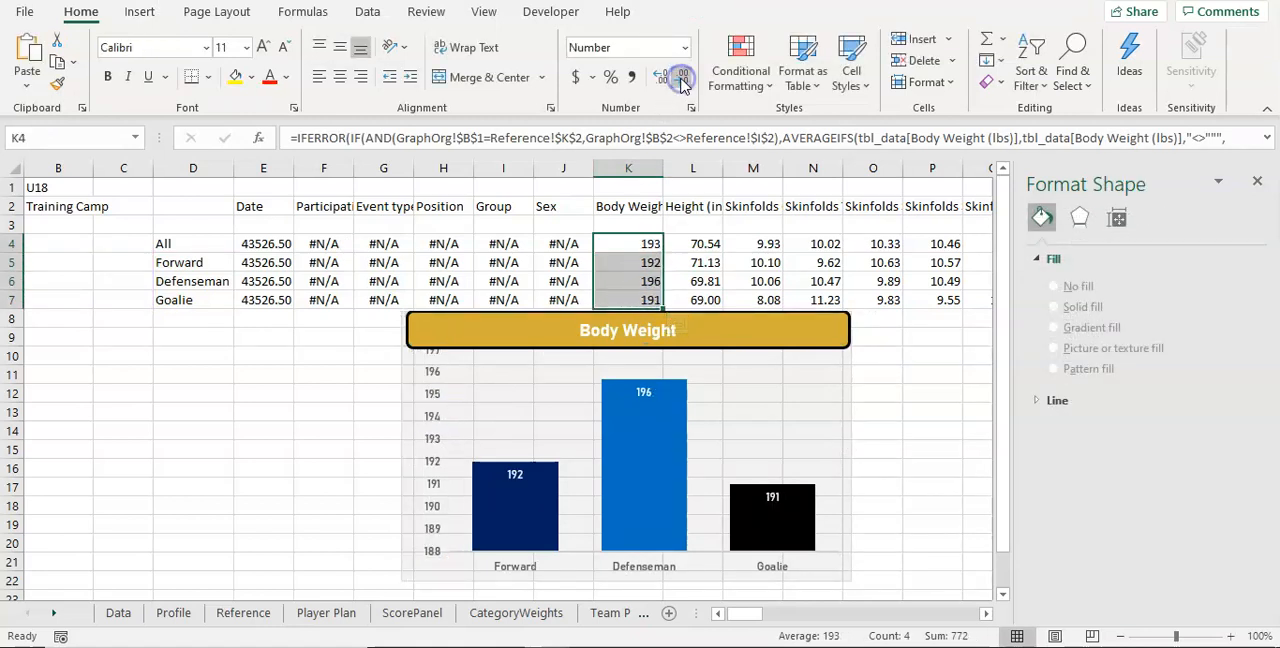
Step: Copy the entire Body Weight chart with its banner and switch to the Team Plan sheet
click(436, 432)
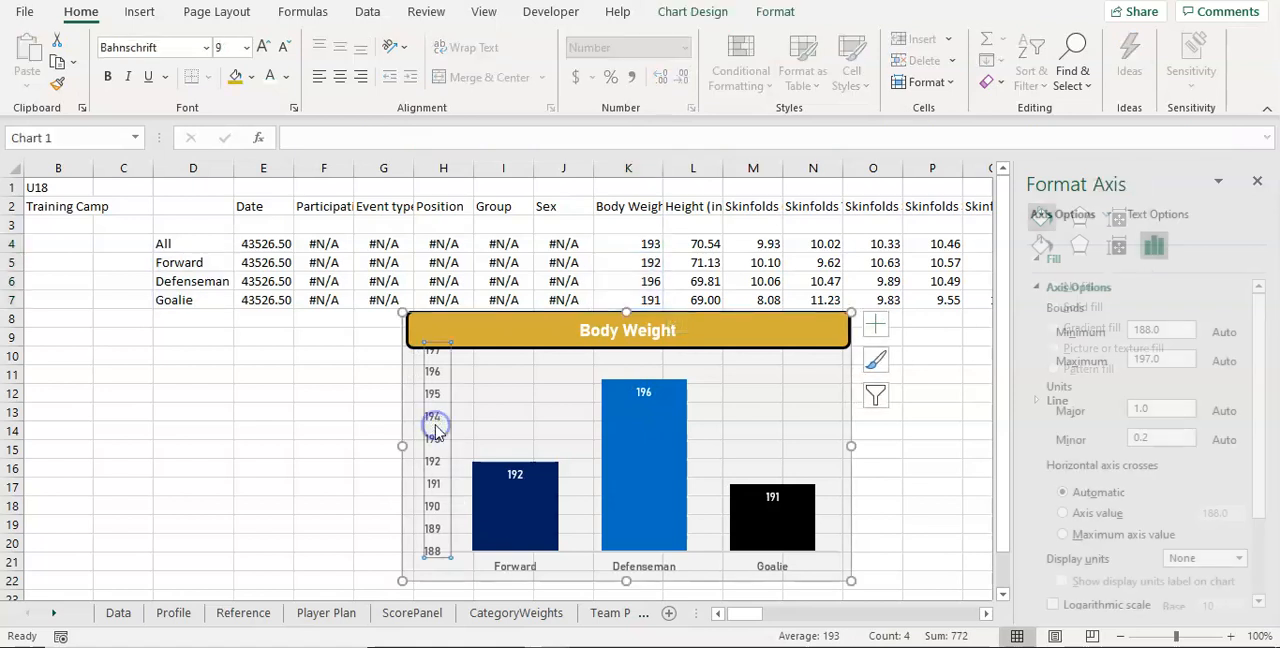
click(849, 412)
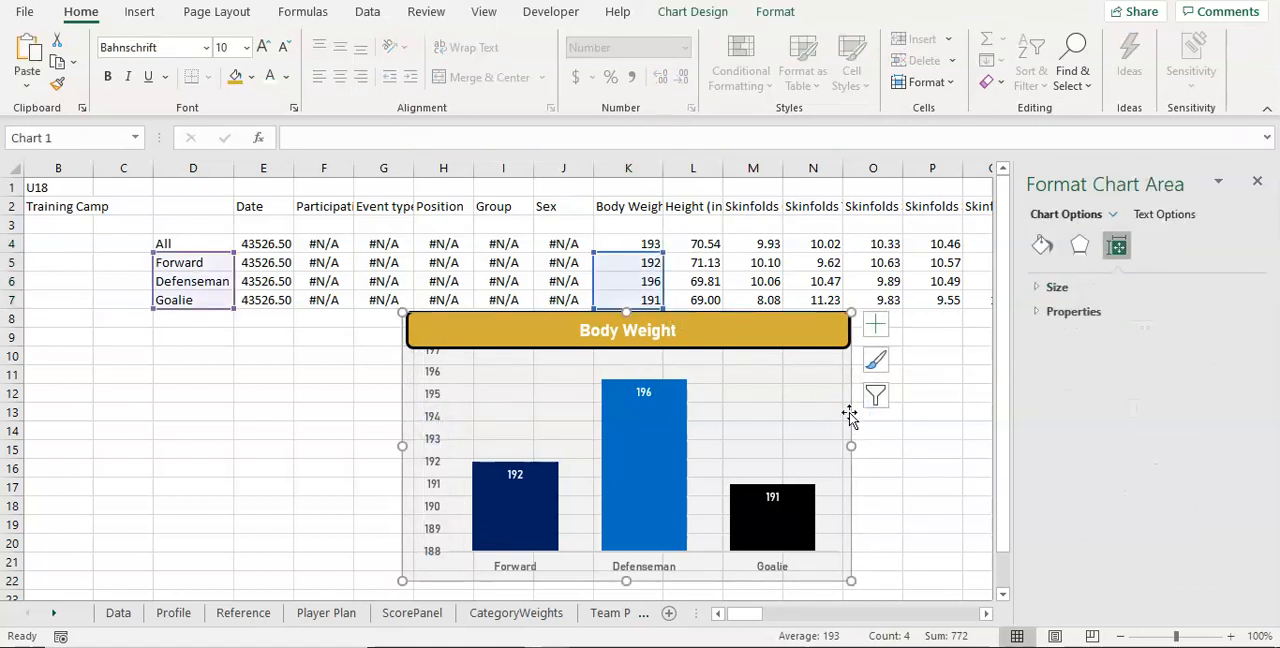
click(466, 617)
click(600, 618)
click(725, 321)
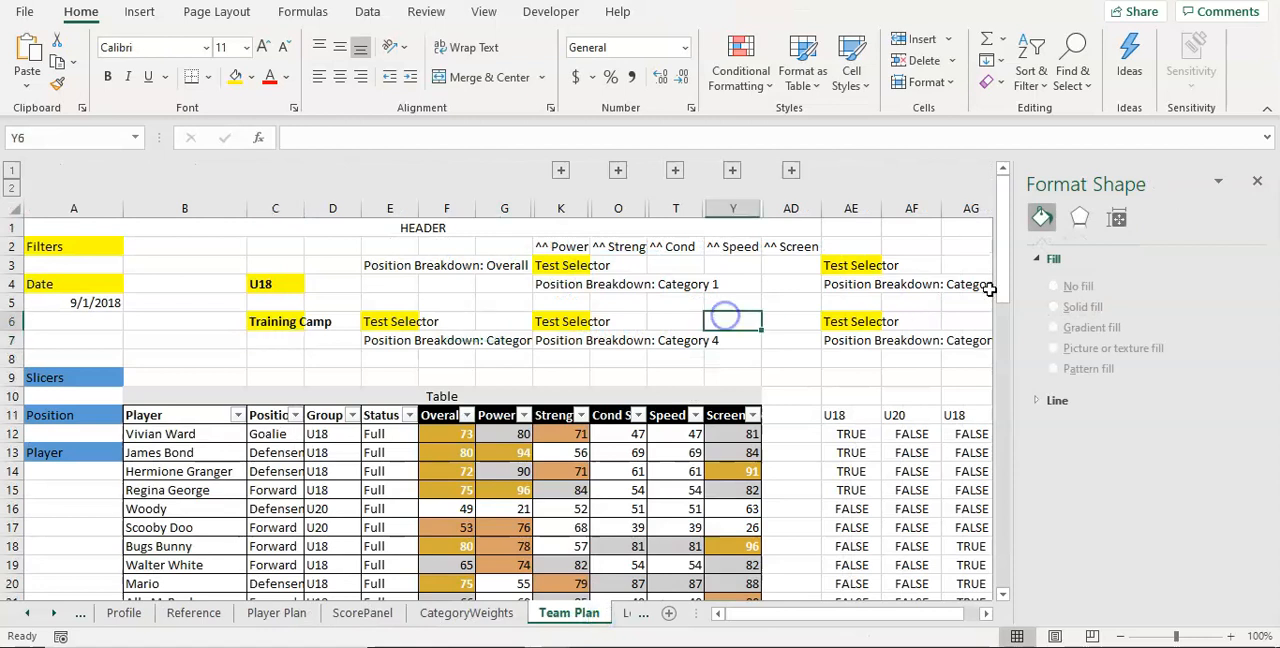
Step: Close the Format Shape pane and hide the gridlines on the Team Plan sheet
click(1257, 181)
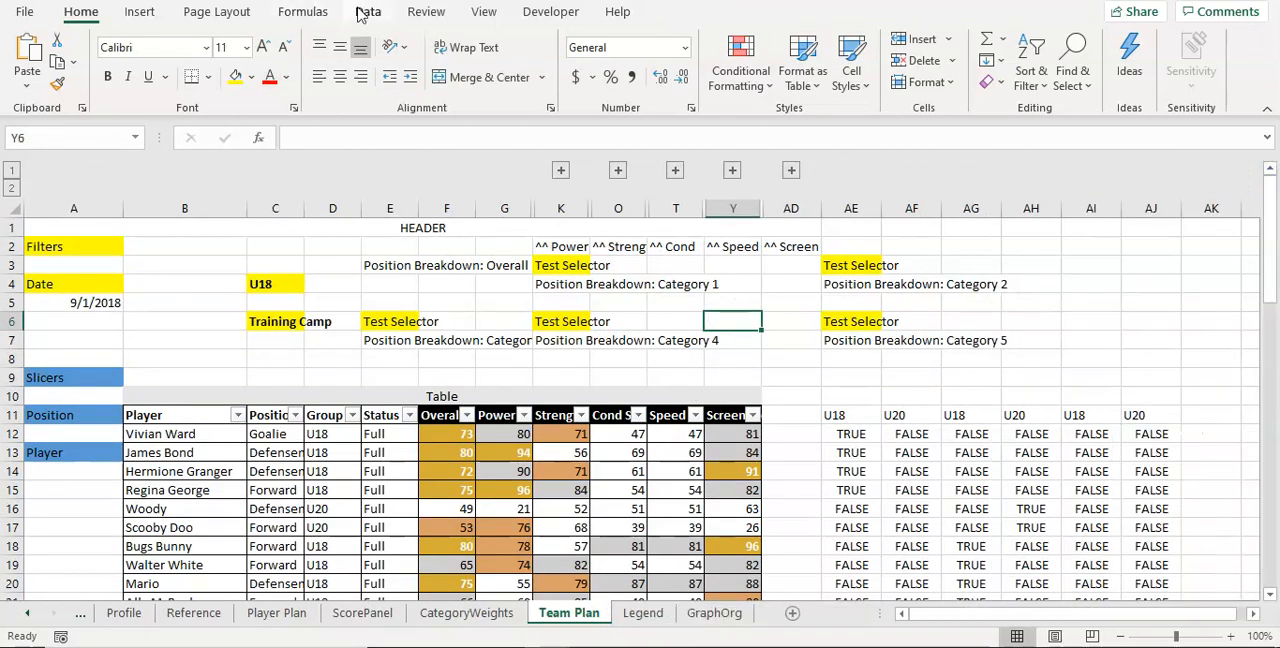
click(470, 14)
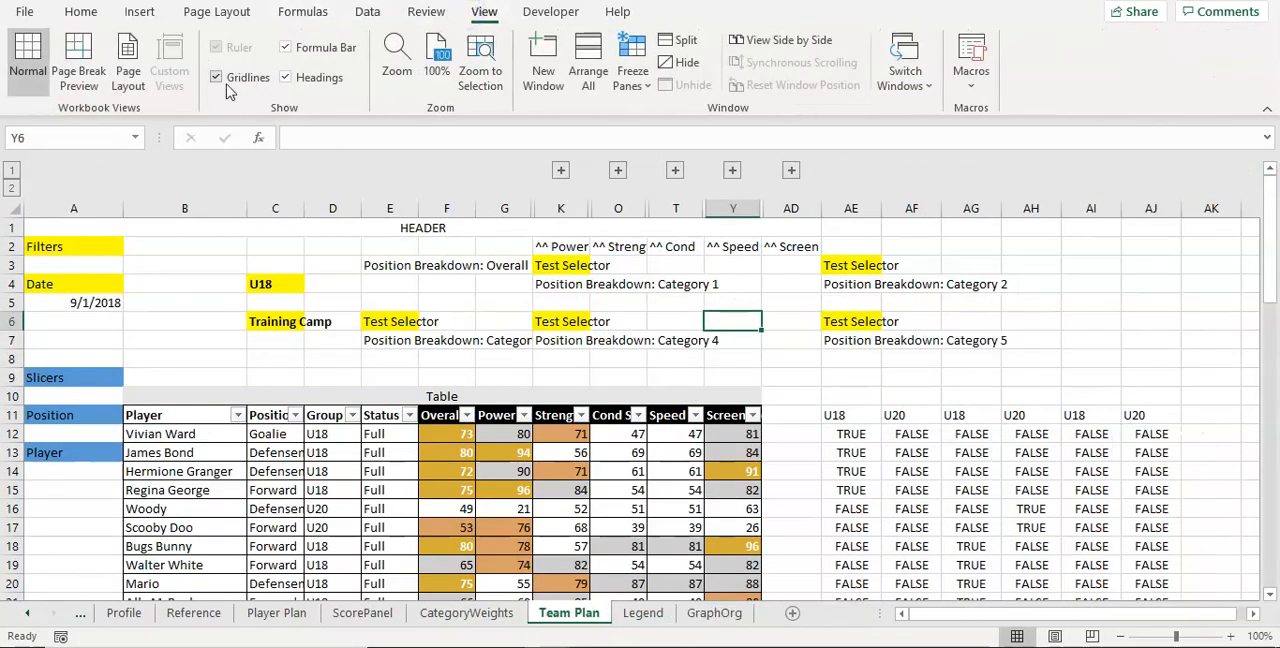
click(216, 77)
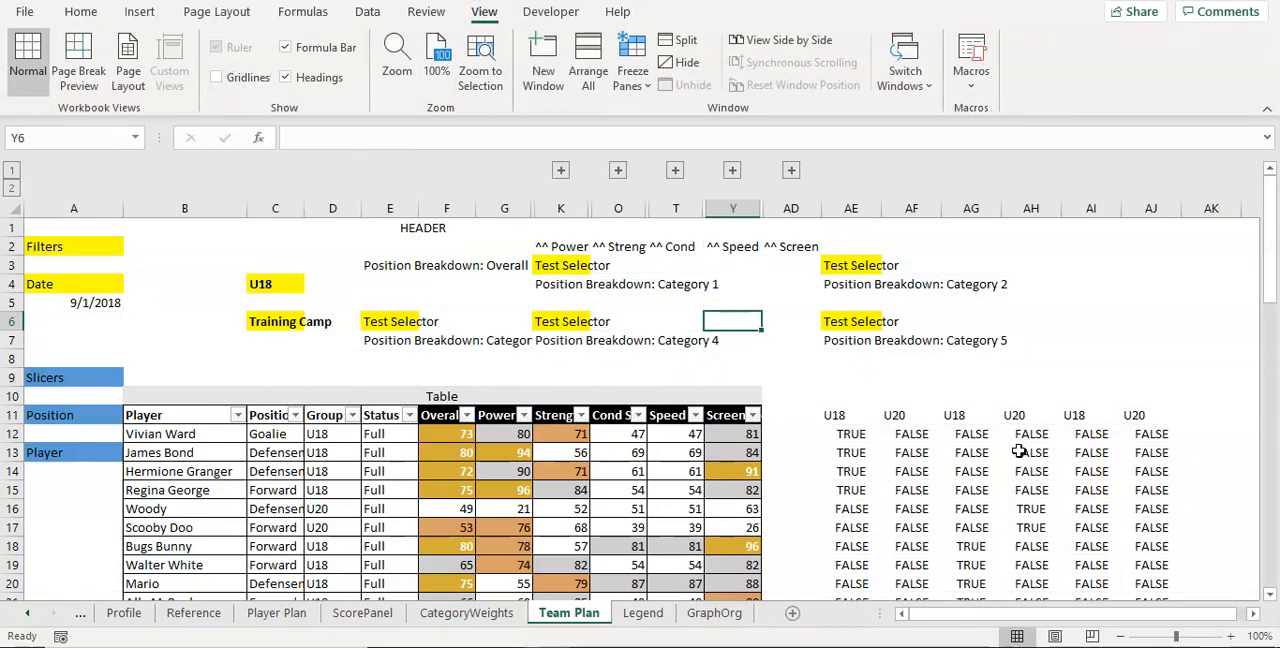
Step: Paste the Body Weight chart near column AJ on Team Plan and move it up to row 1
click(1147, 357)
key(ctrl+v)
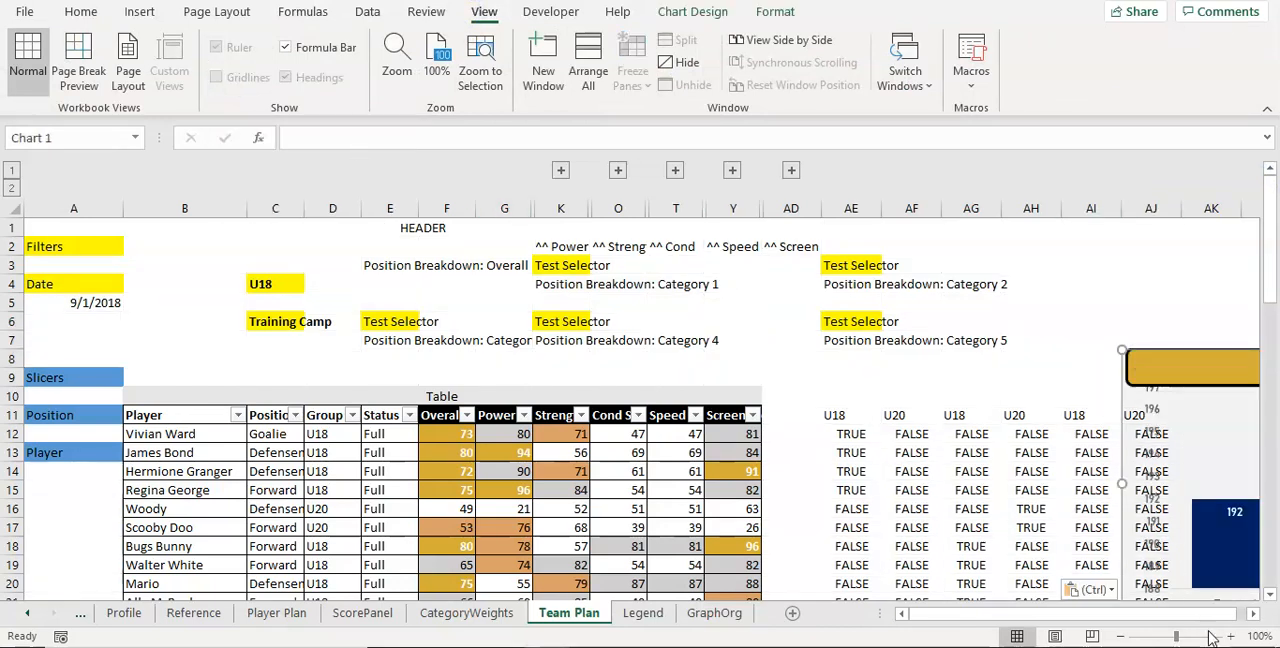
drag(1153, 614, 1211, 614)
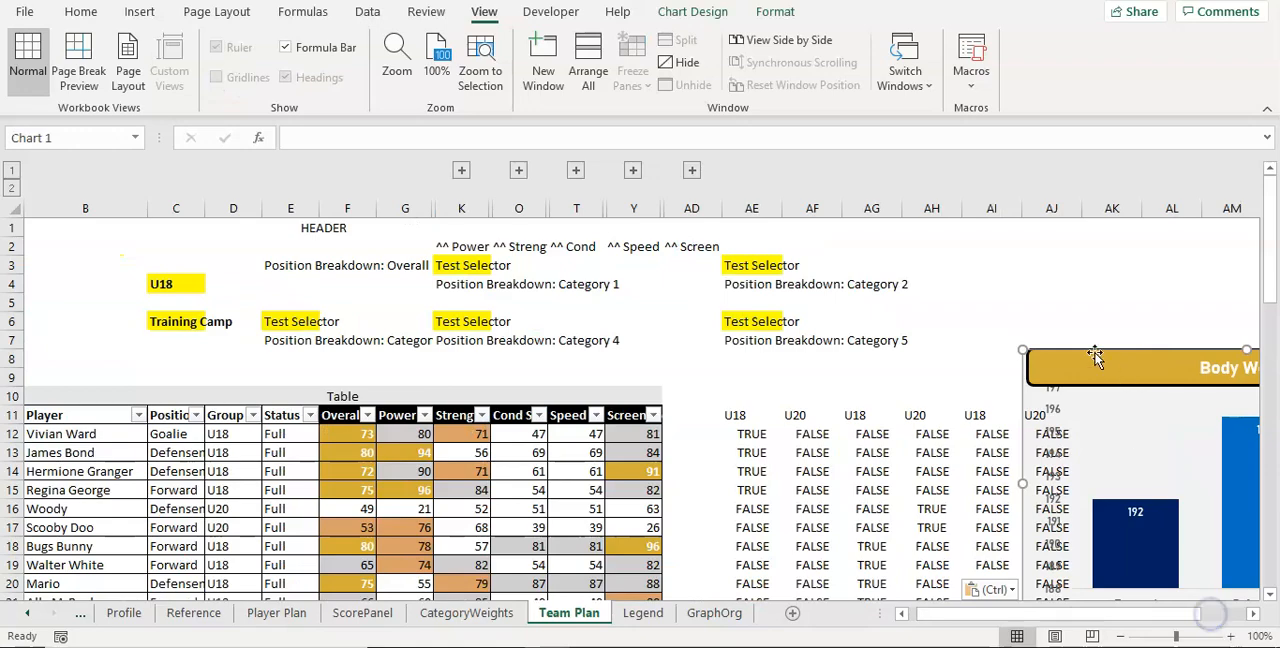
drag(1095, 349, 1099, 221)
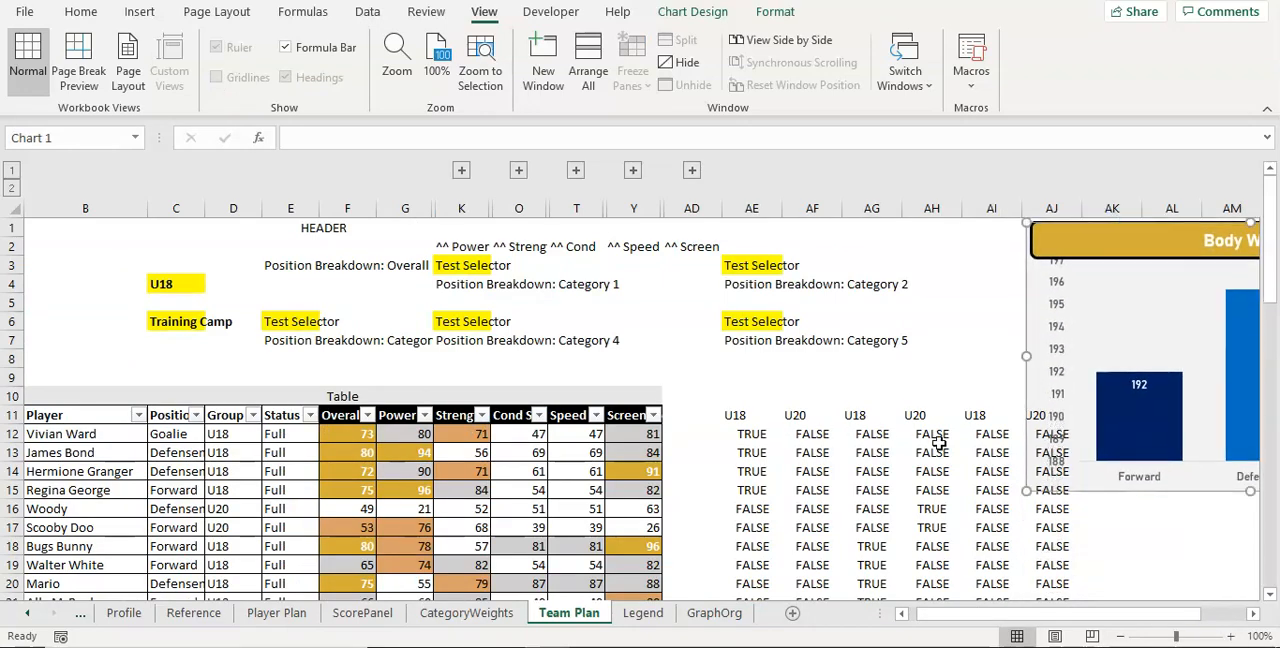
Step: Clear the contents of the U18/U20 TRUE/FALSE helper range AE11:AJ61 beside the player table
drag(749, 416, 1044, 550)
right_click(1044, 550)
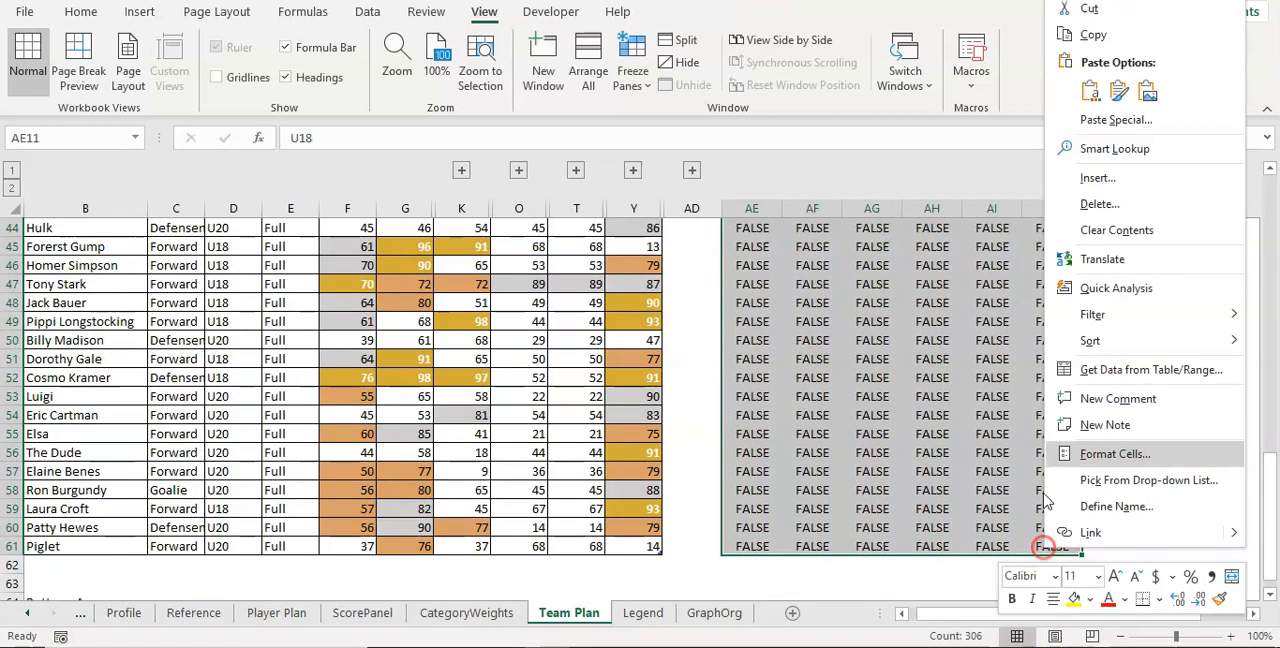
click(1110, 230)
scroll(1020, 423, up, 14)
click(1029, 414)
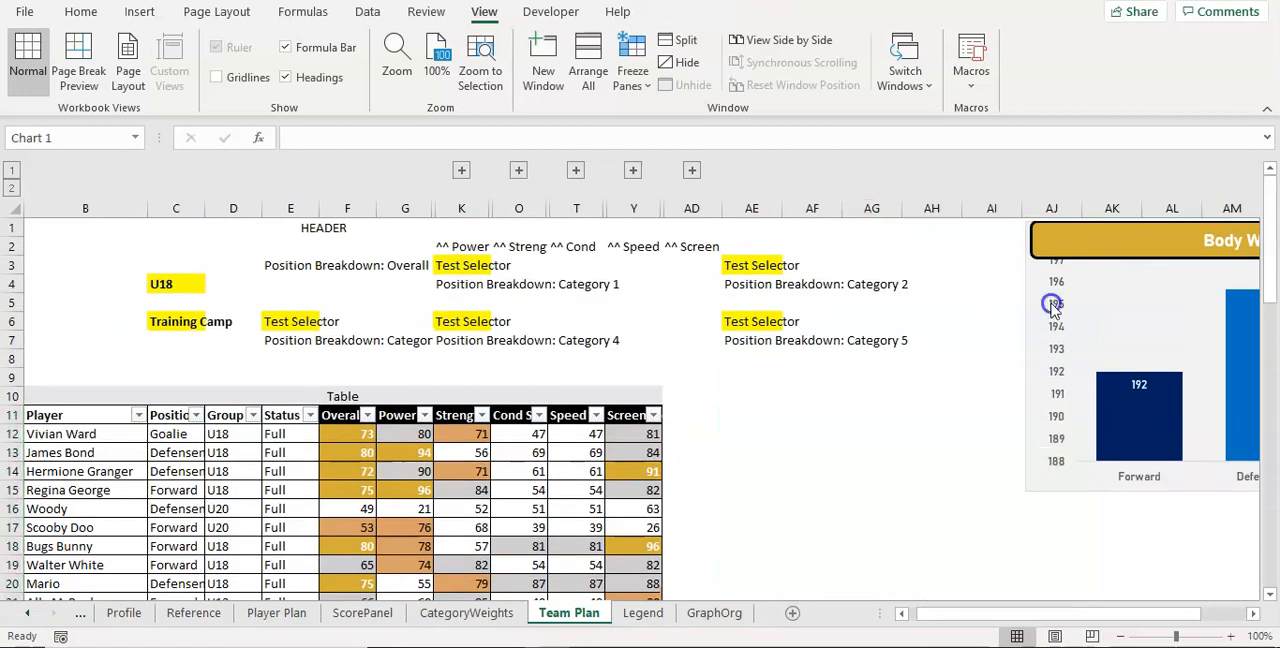
Step: Narrow the Body Weight chart to about six columns beside the table and reduce its banner's height to clear the uppermost axis label
click(1052, 303)
drag(1023, 337, 777, 484)
drag(1230, 503, 1134, 505)
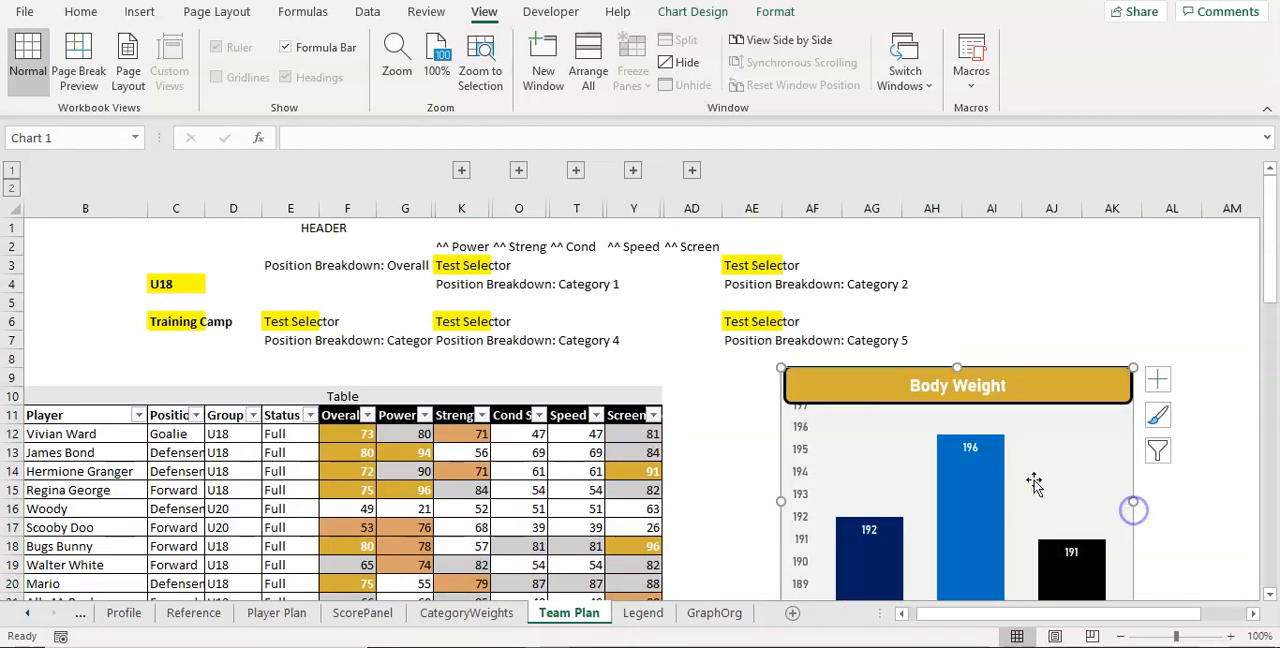
click(879, 396)
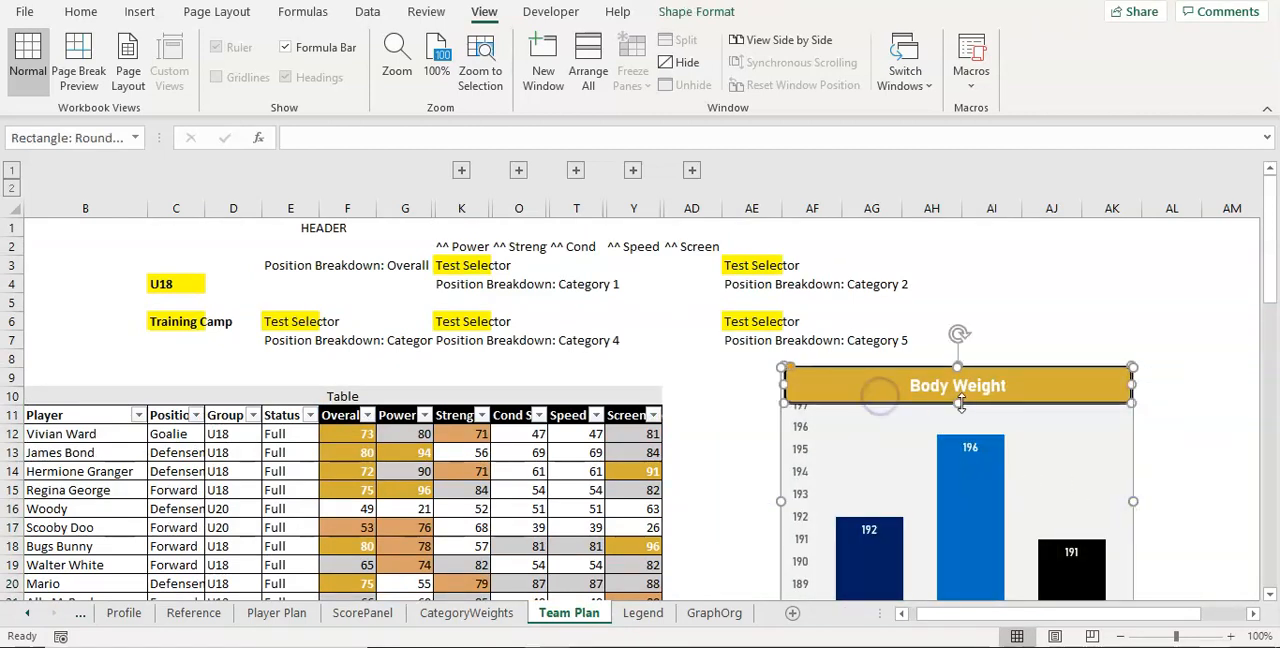
drag(958, 401, 958, 394)
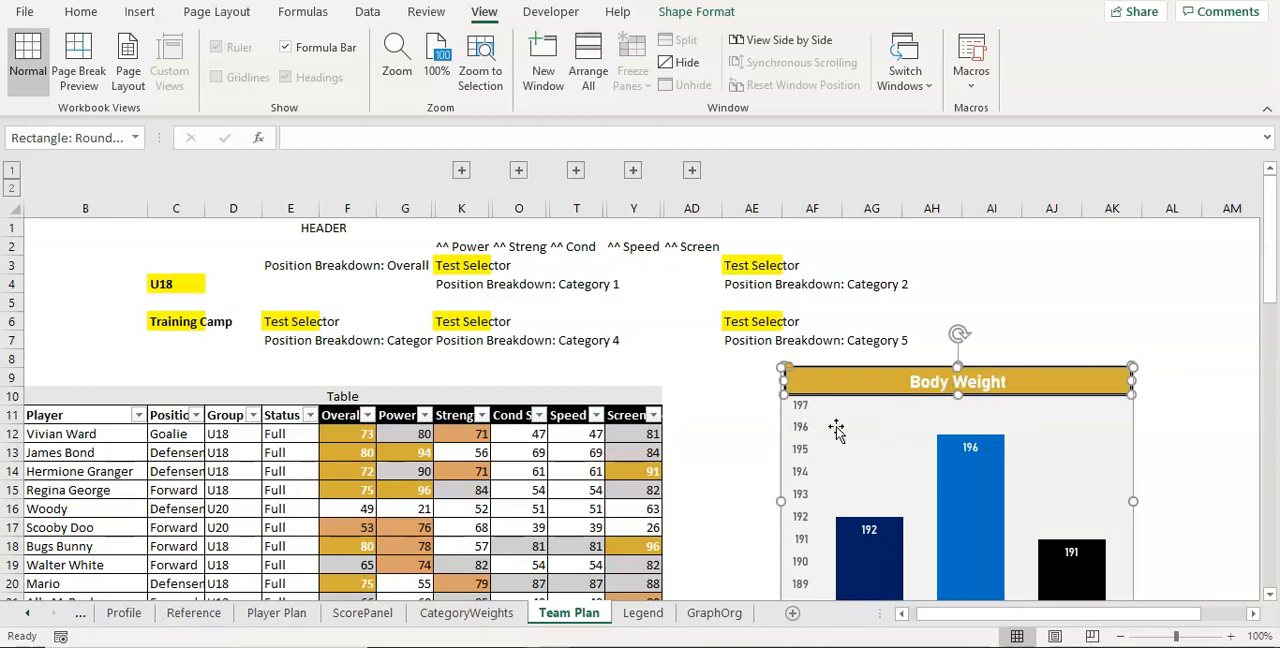
Step: Move the resized Body Weight chart to the upper rows of Team Plan, spanning about columns AI to AM
drag(1016, 367, 1151, 235)
click(1141, 543)
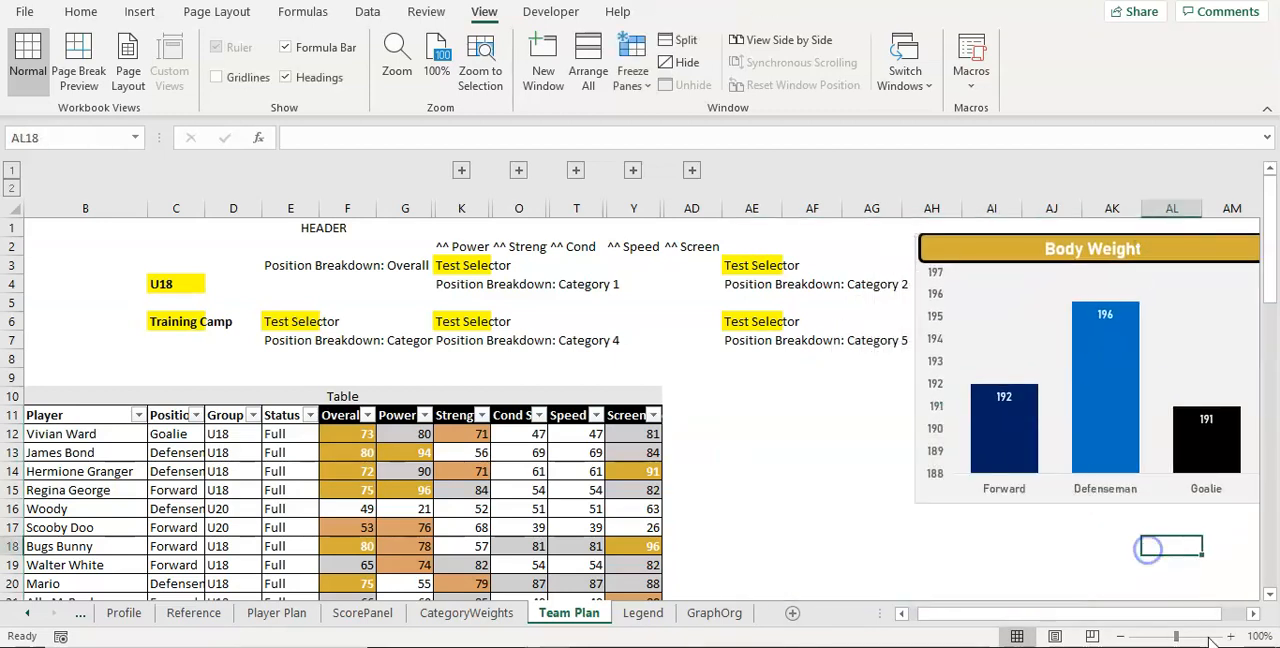
click(1253, 613)
click(1253, 613)
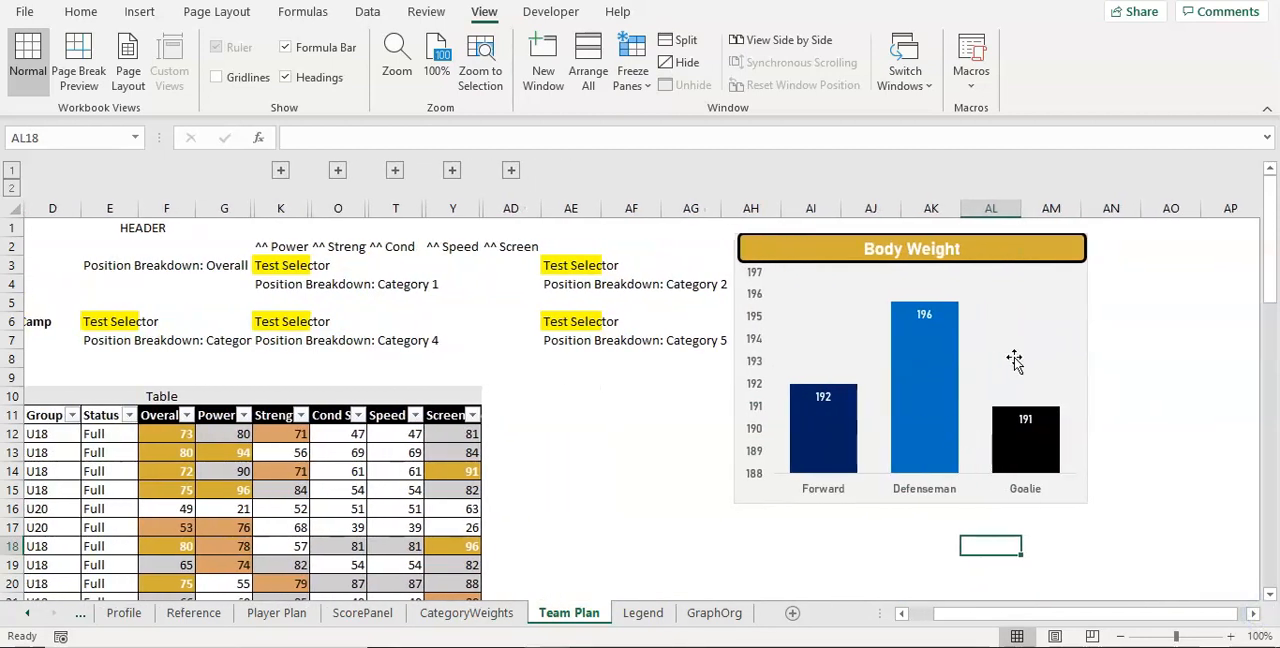
click(1083, 322)
drag(1083, 322, 1124, 315)
Step: Select the pasted chart's data labels, then inspect the Group and Event links in B1 and B2 on the GraphOrg sheet
click(962, 312)
click(963, 308)
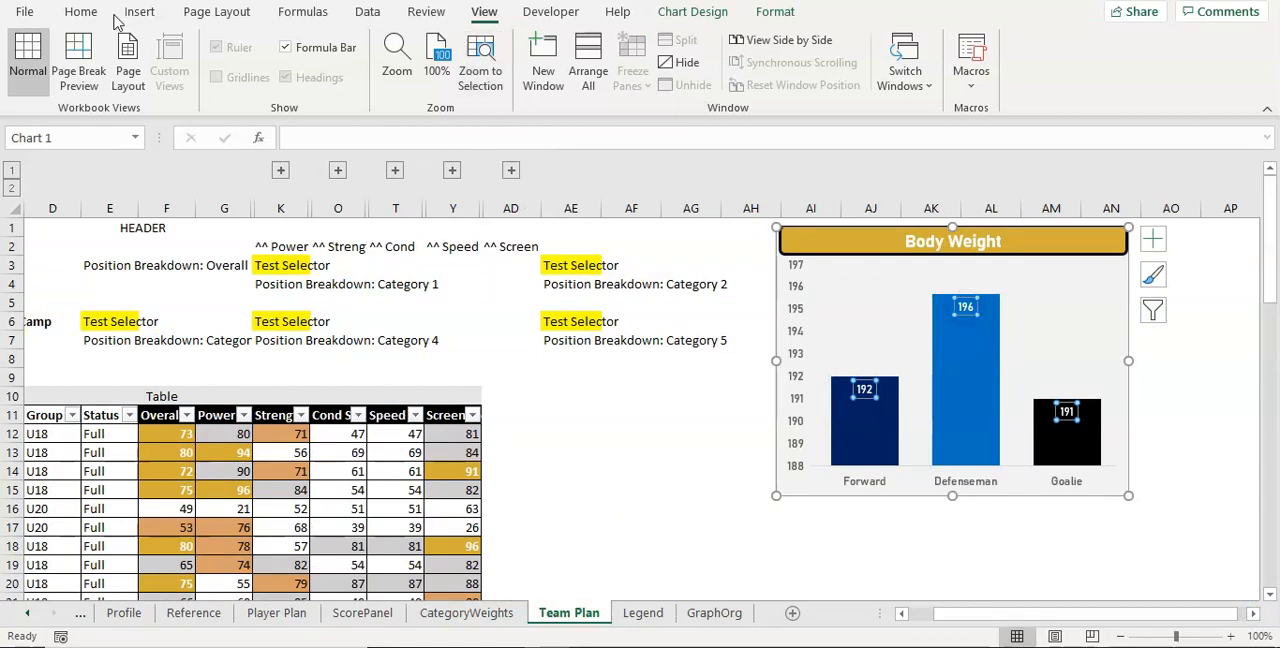
click(718, 614)
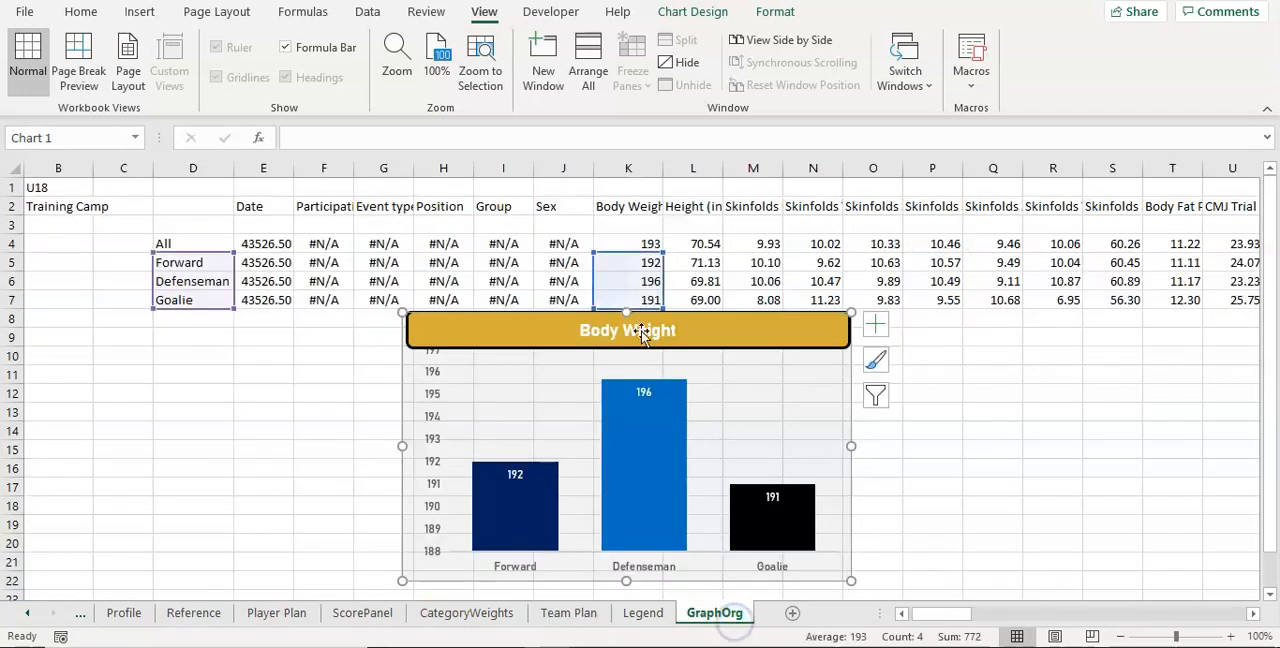
click(55, 204)
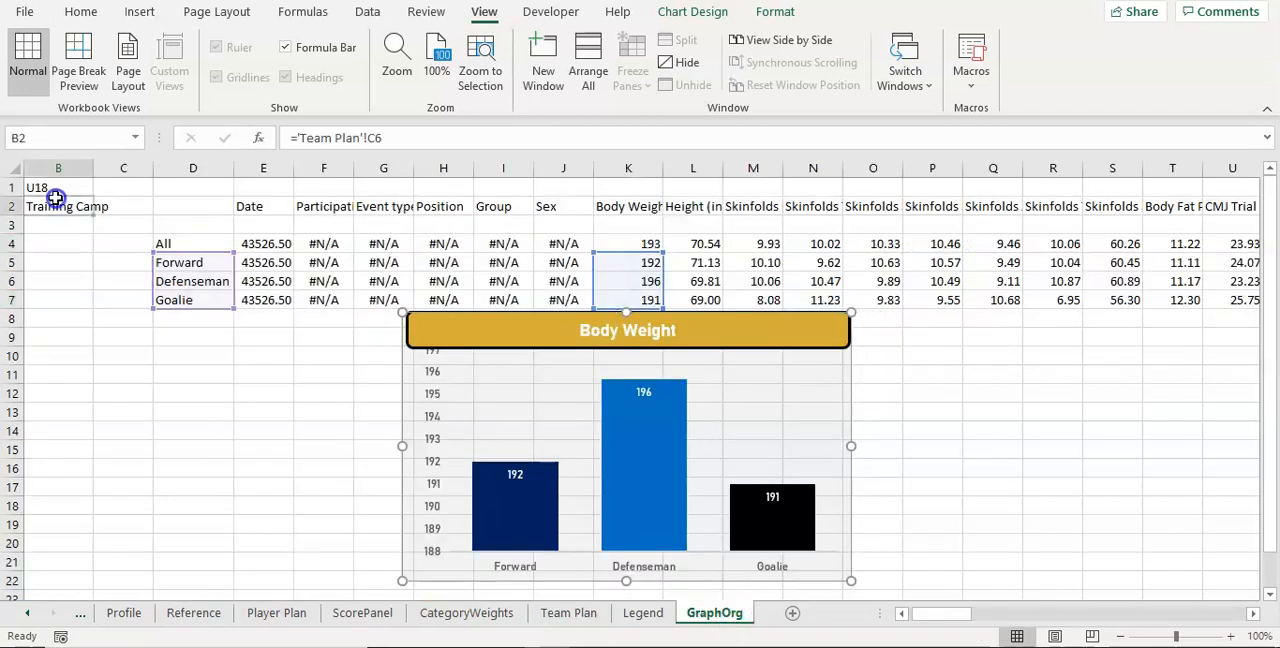
click(55, 187)
Step: Format the Body Weight averages in K4:K7 on GraphOrg with two decimal places
click(643, 393)
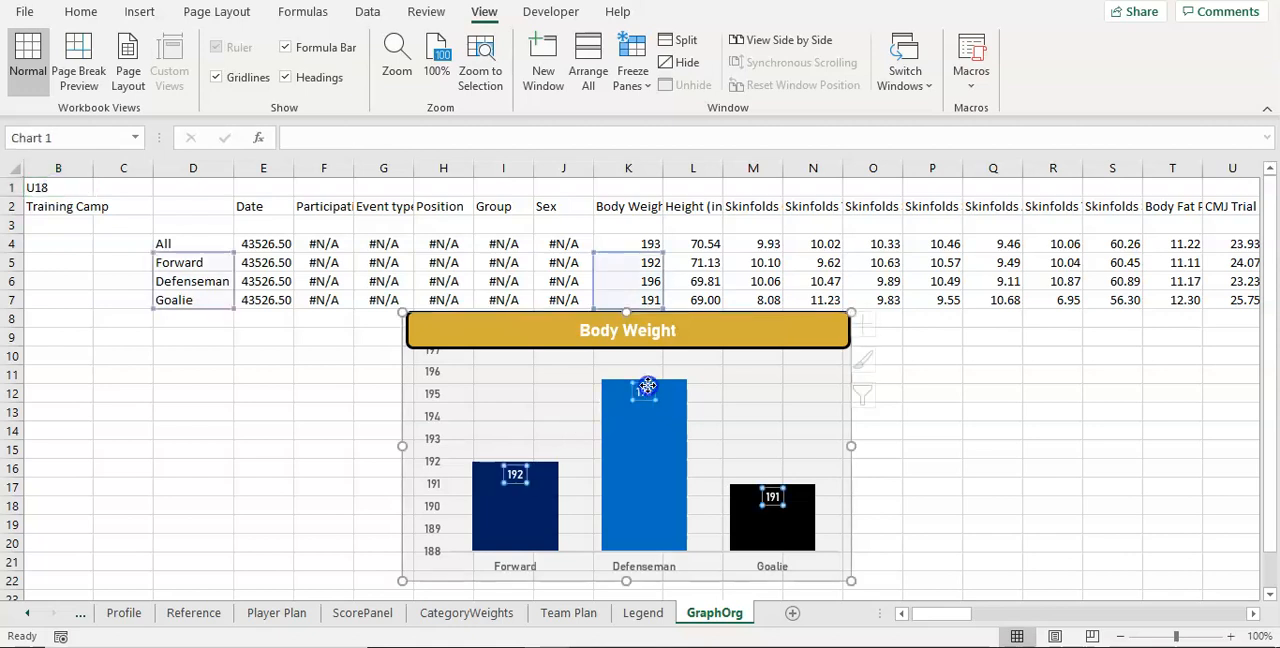
click(80, 12)
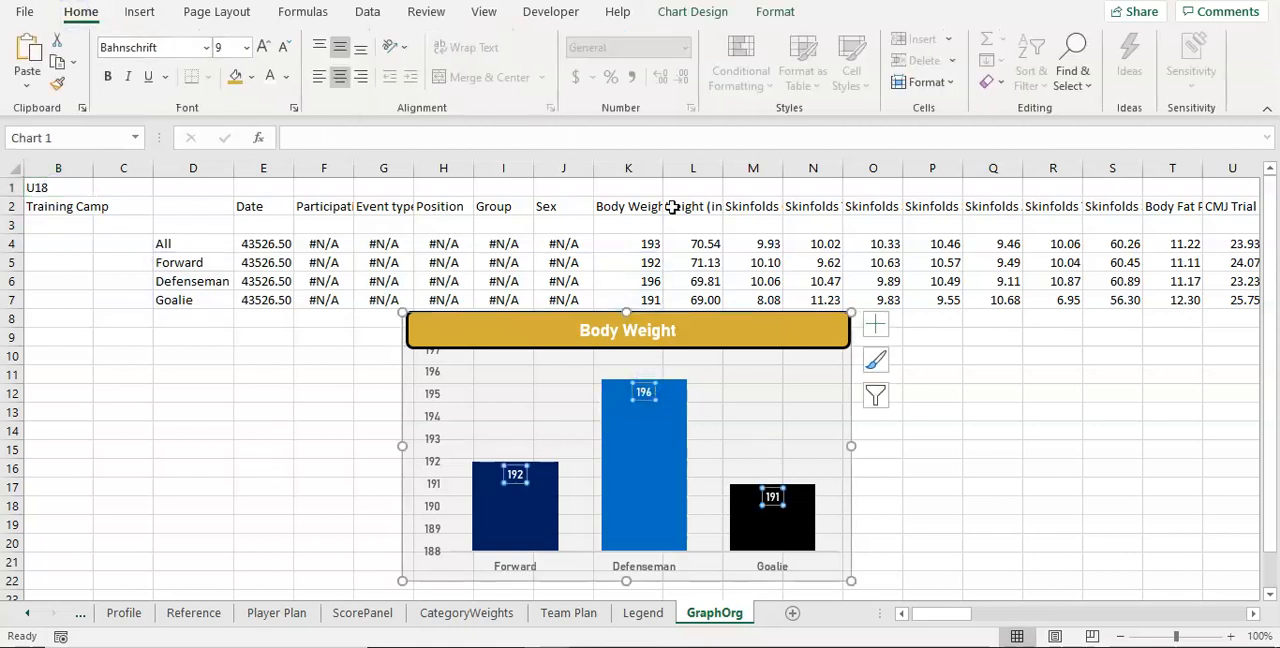
drag(625, 244, 628, 300)
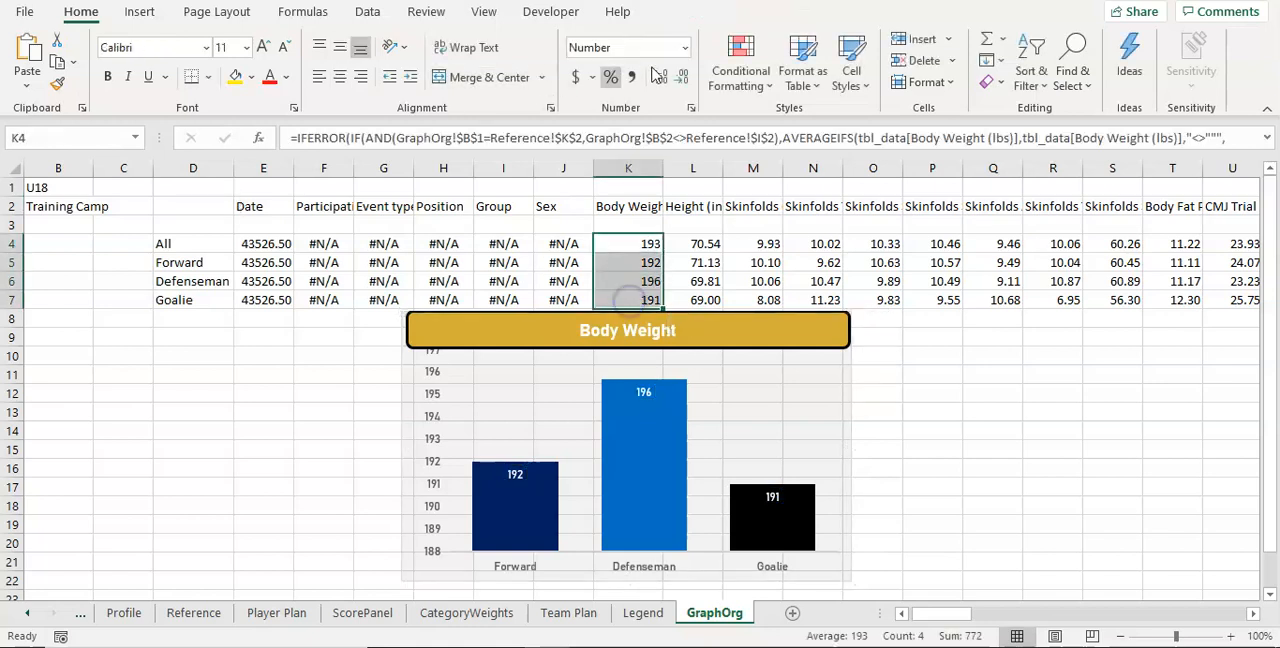
click(658, 79)
click(657, 80)
Step: Enter the sample values 192, 195.69 and 191 in cells D13:D15 of GraphOrg
click(192, 412)
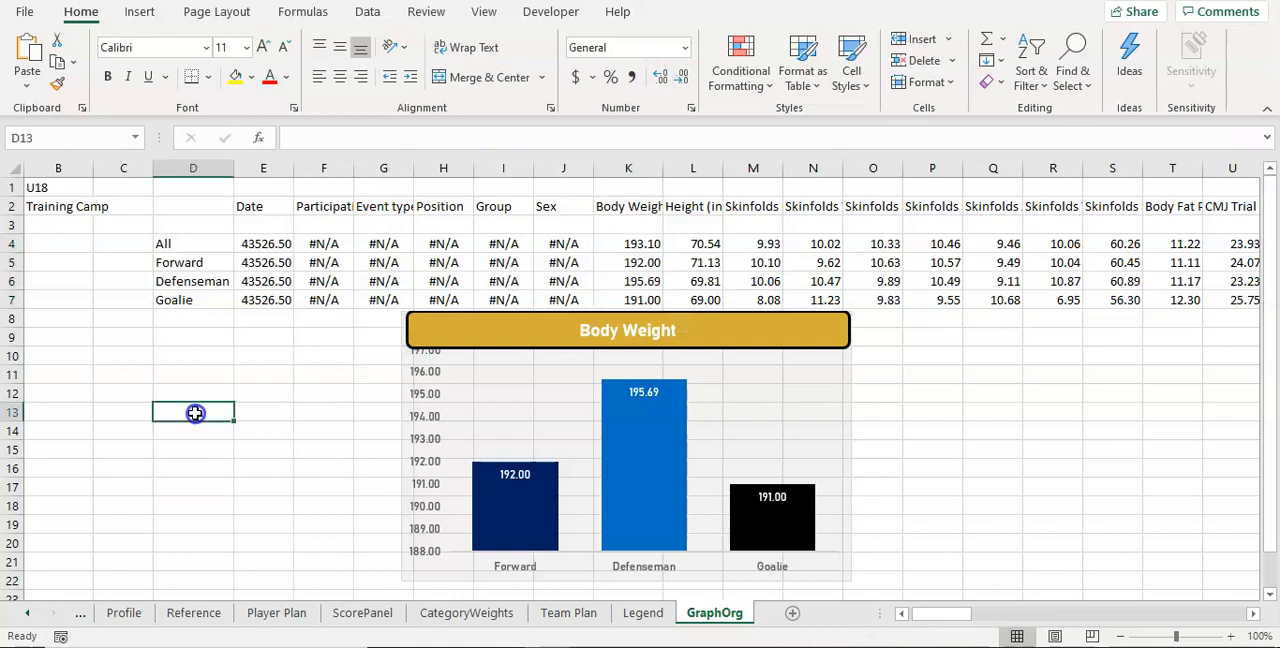
text(192)
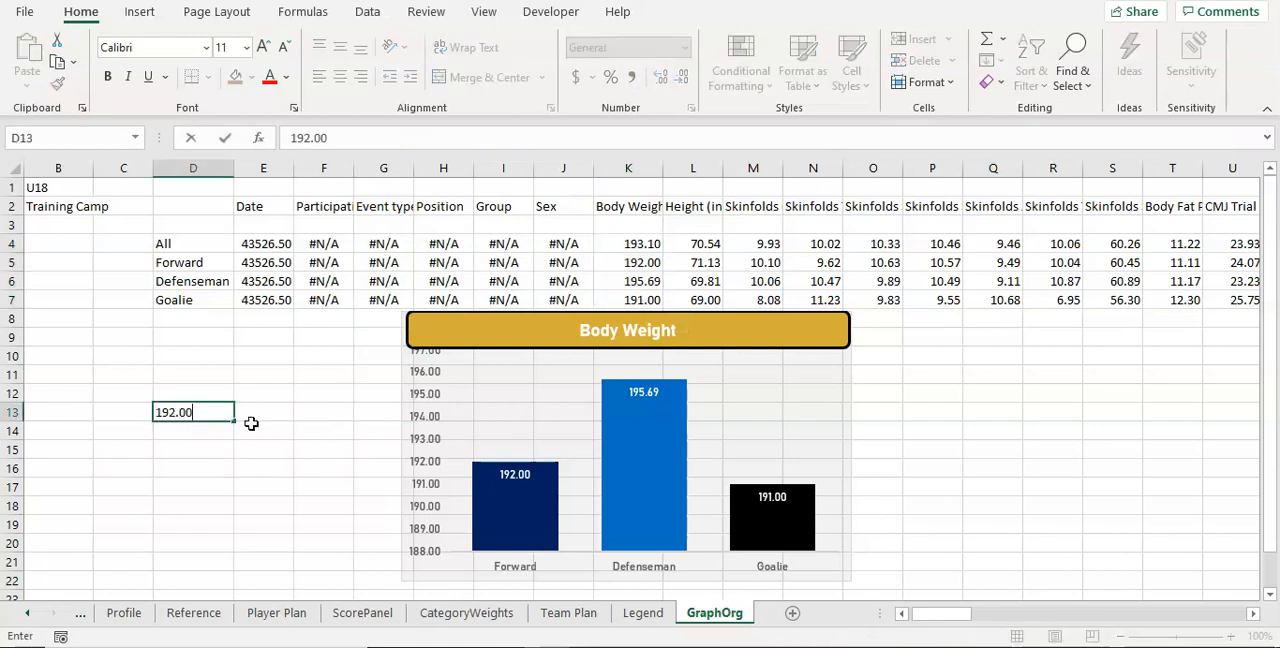
key(Return)
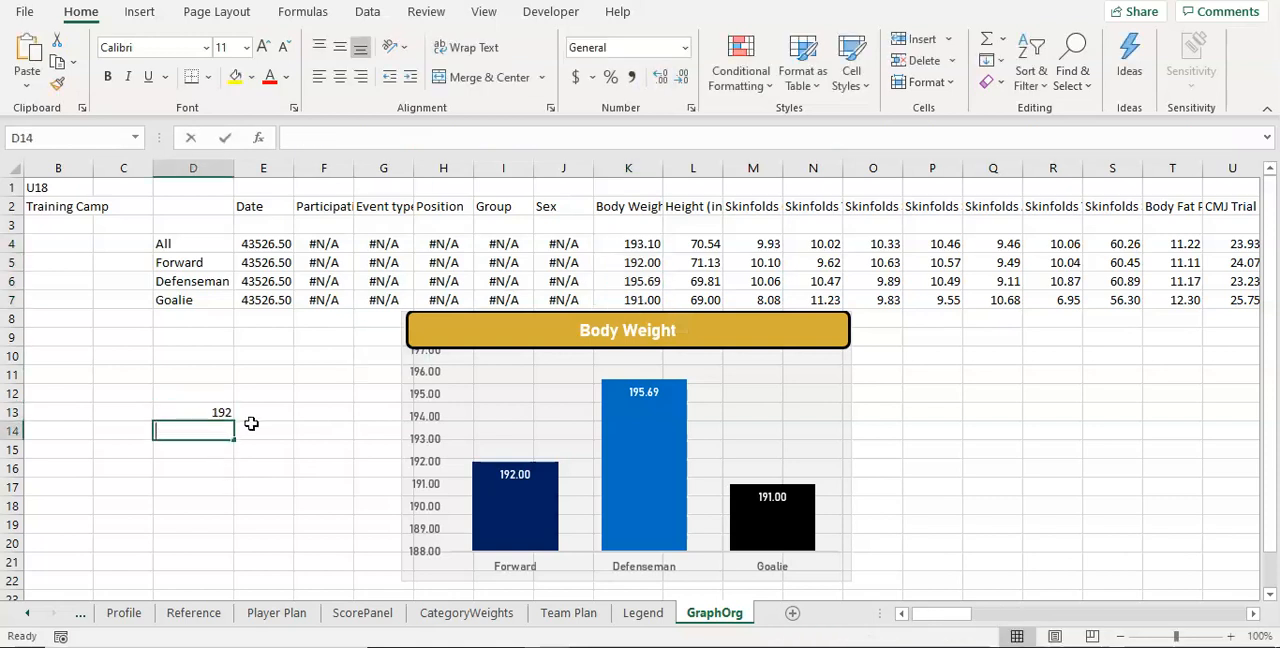
text(195.6)
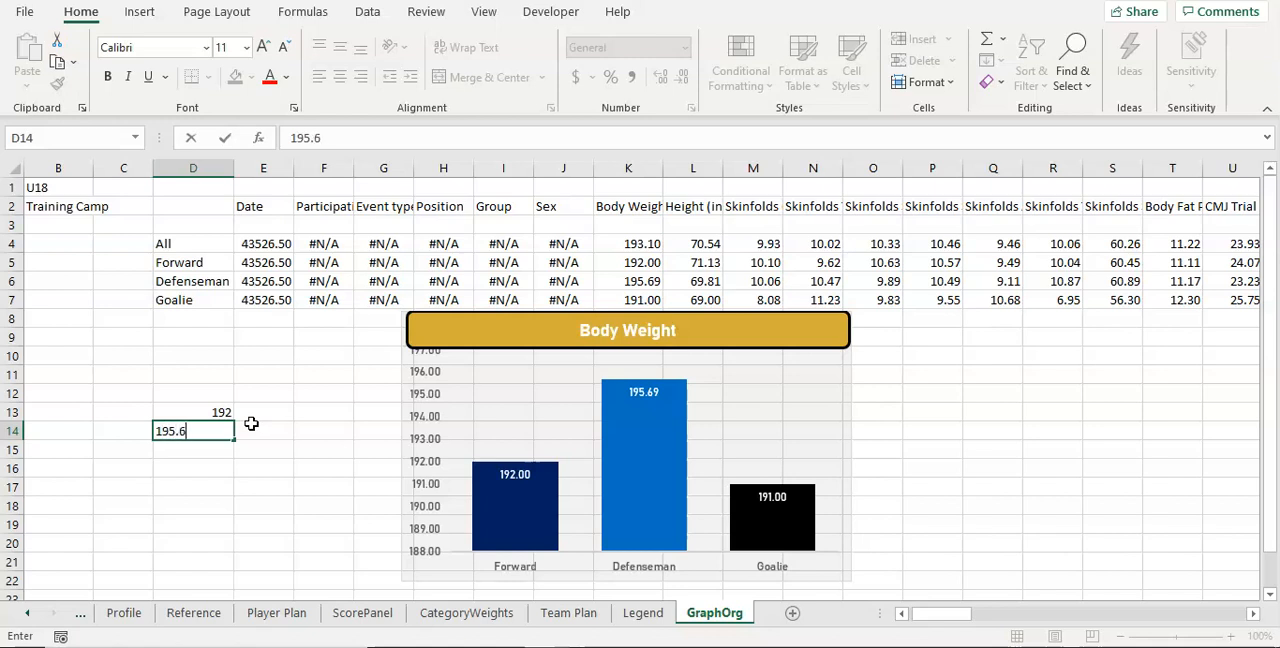
text(9)
key(Return)
text(1)
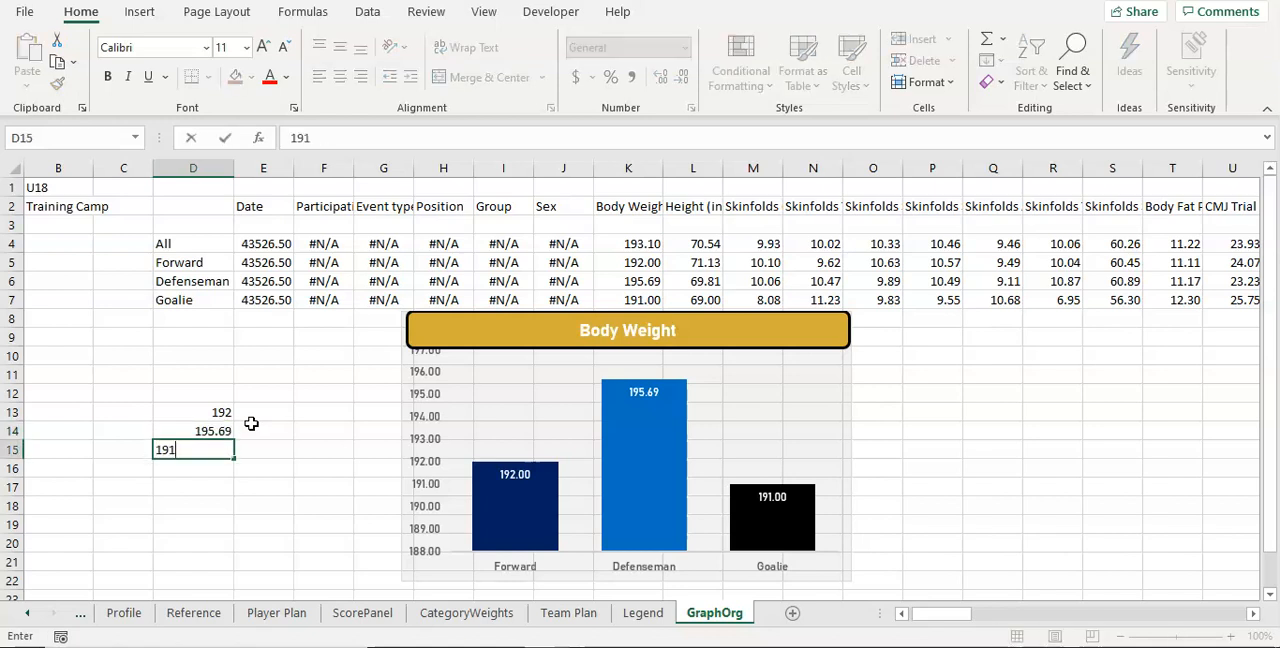
text(91)
key(Return)
Step: Reduce the sample values in D13:D15 to whole-number display, and format them with two decimal places
drag(224, 417, 214, 460)
click(680, 78)
click(680, 78)
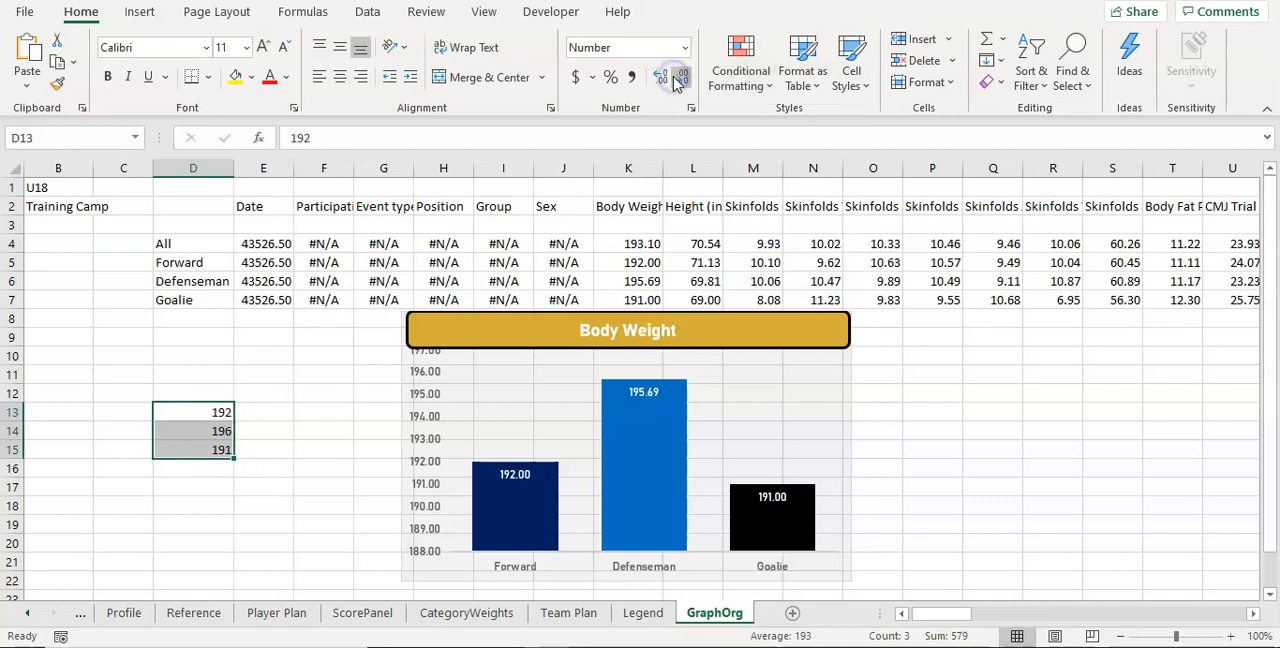
click(662, 78)
click(662, 78)
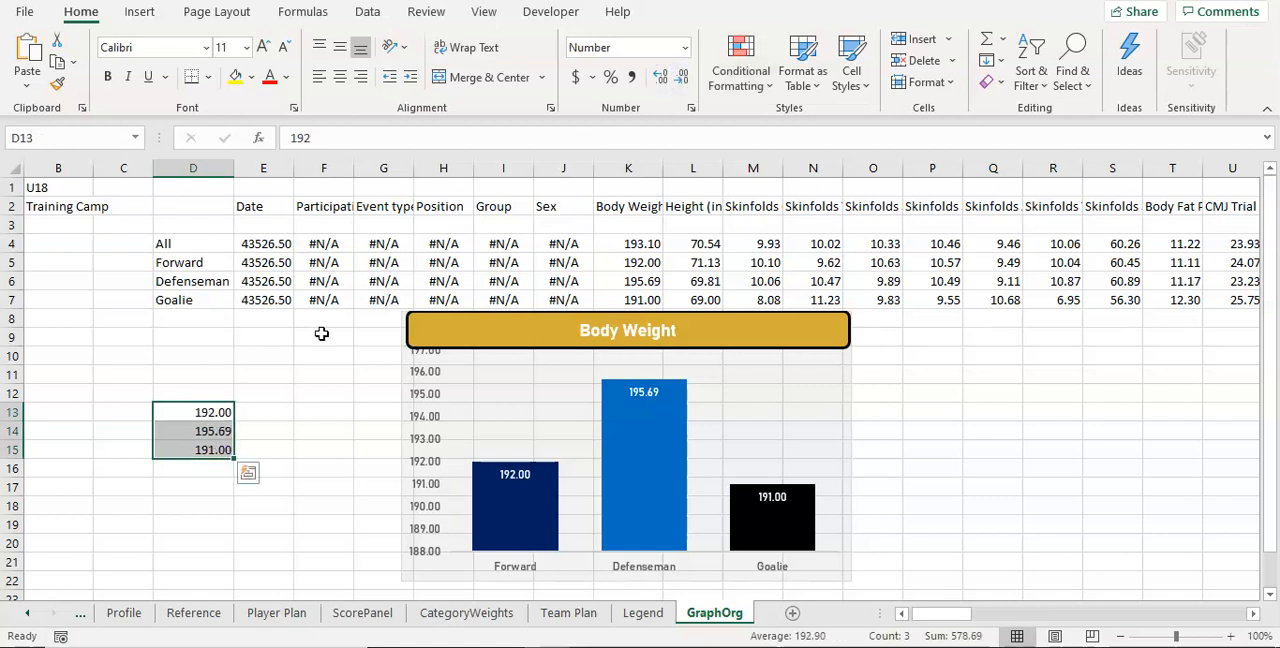
Step: Move the Body Weight chart on Team Plan beneath the Category 5 breakdown, spanning about columns AE to AJ from row 8
click(85, 210)
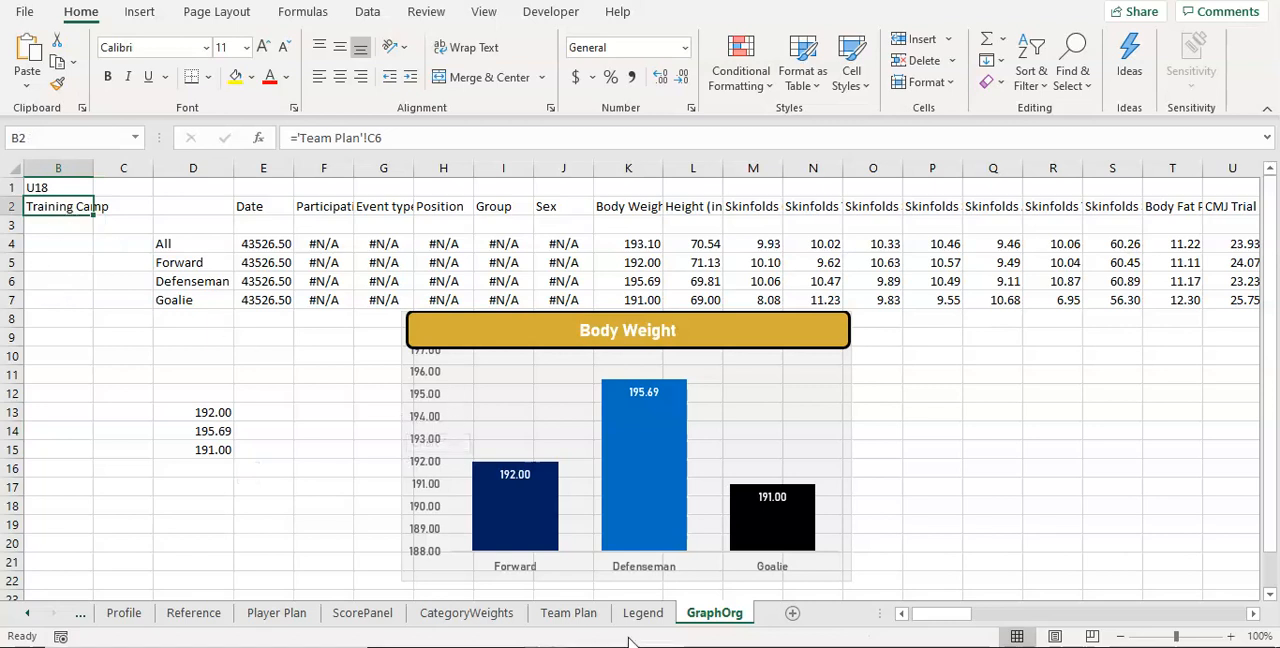
click(568, 614)
drag(1057, 617, 962, 615)
click(298, 285)
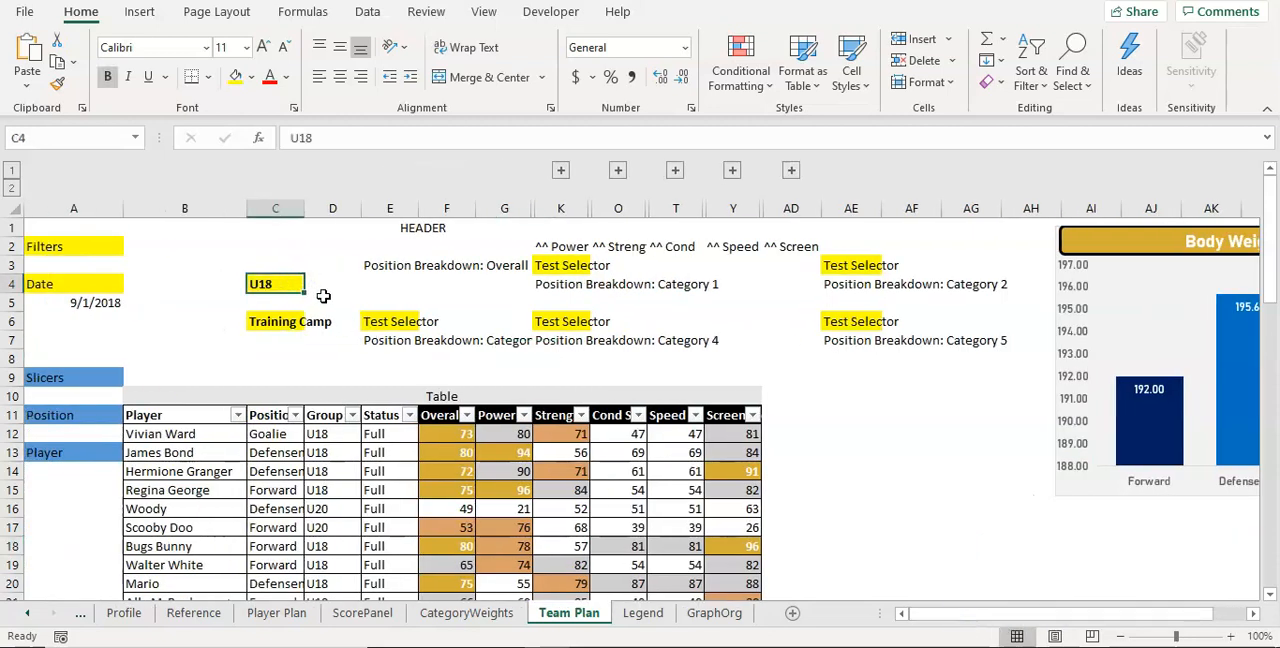
drag(1107, 281, 831, 349)
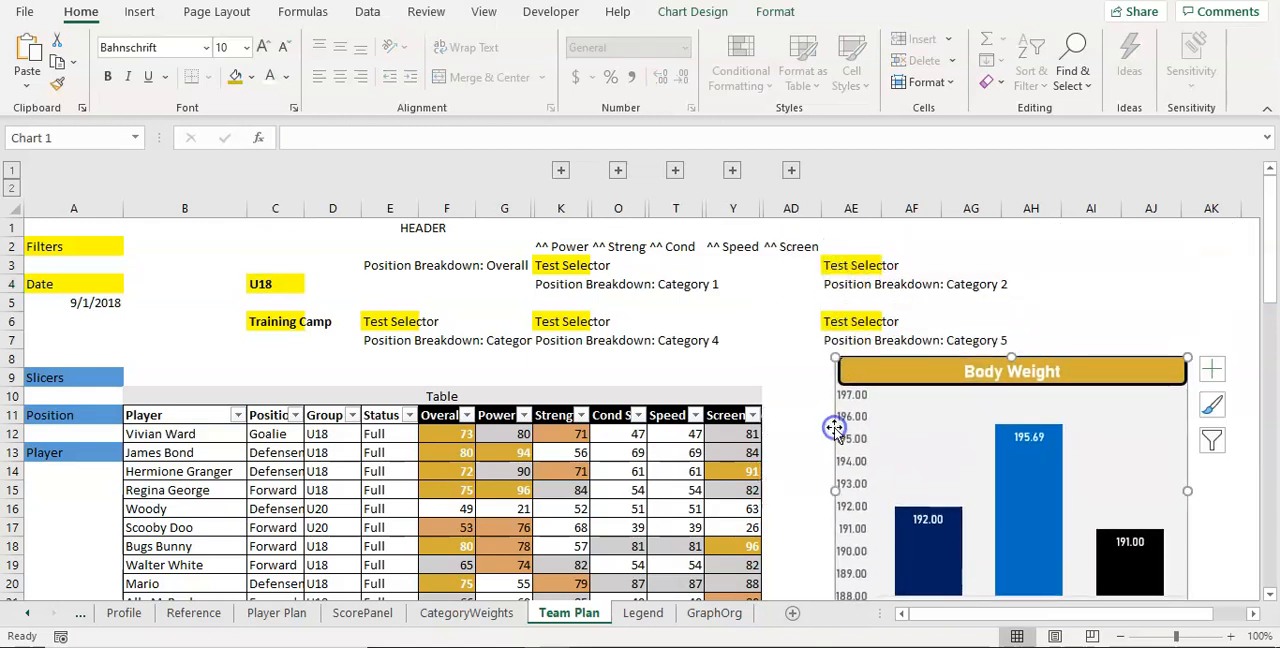
Step: Set both the group filter in C4 and the event filter in C6 on Team Plan to All
click(287, 287)
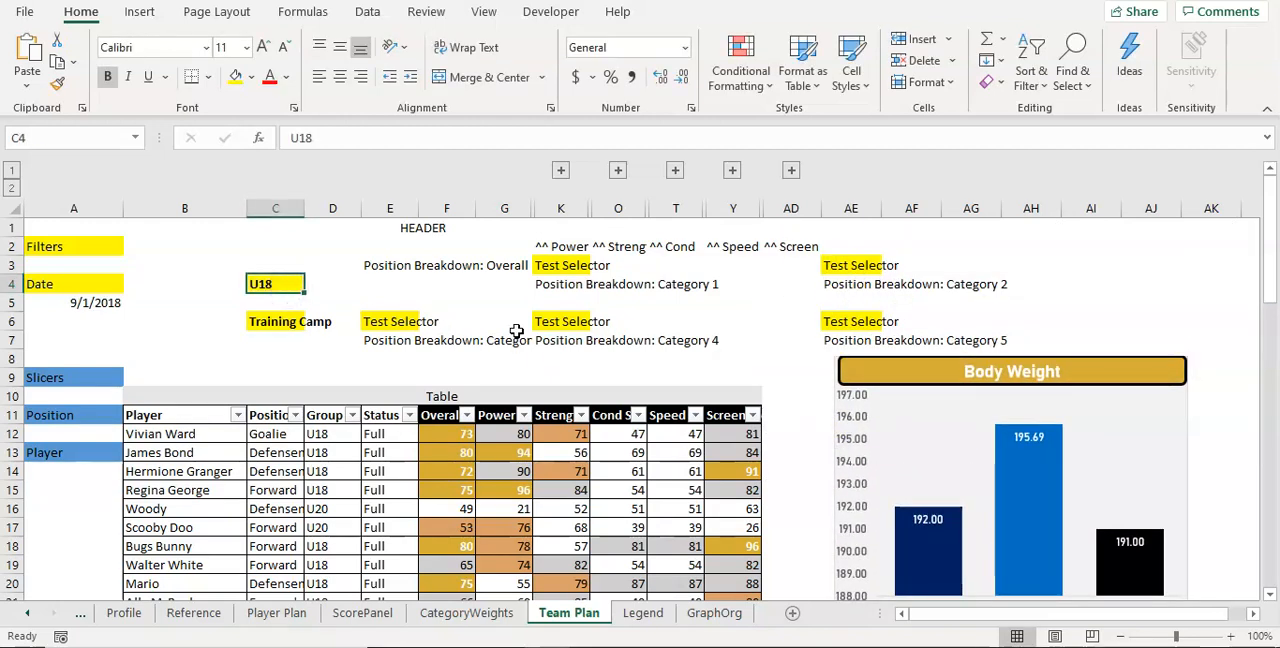
text(All)
key(Return)
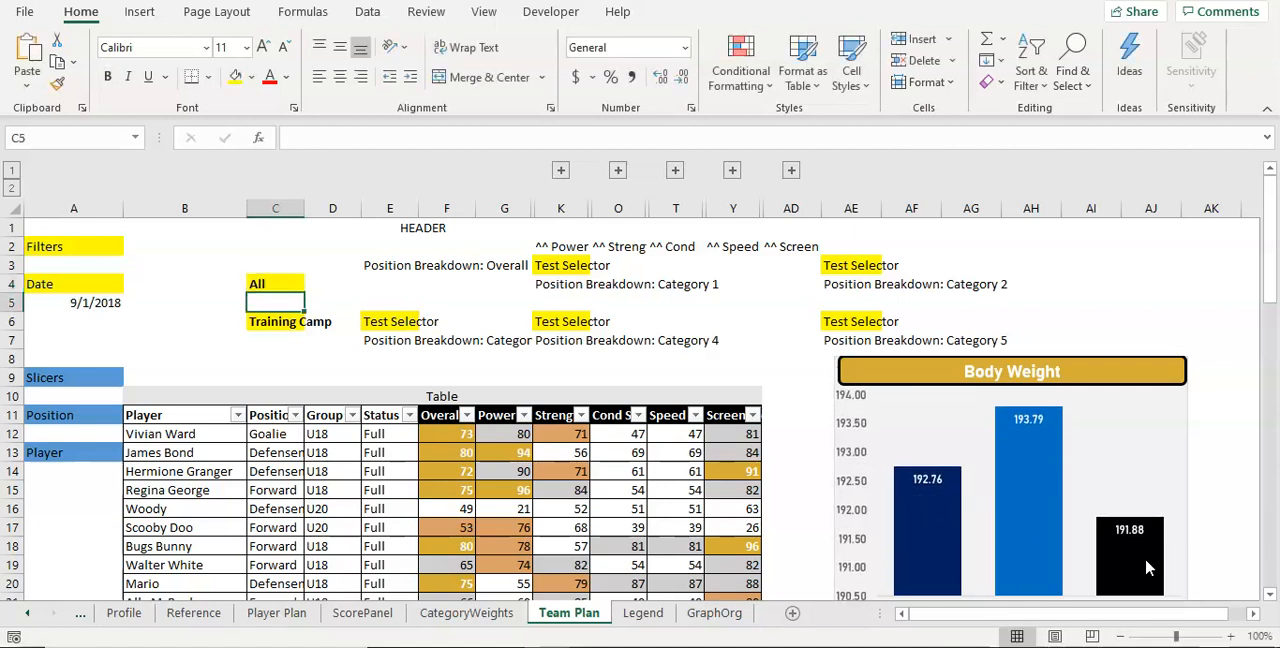
click(280, 321)
text(A)
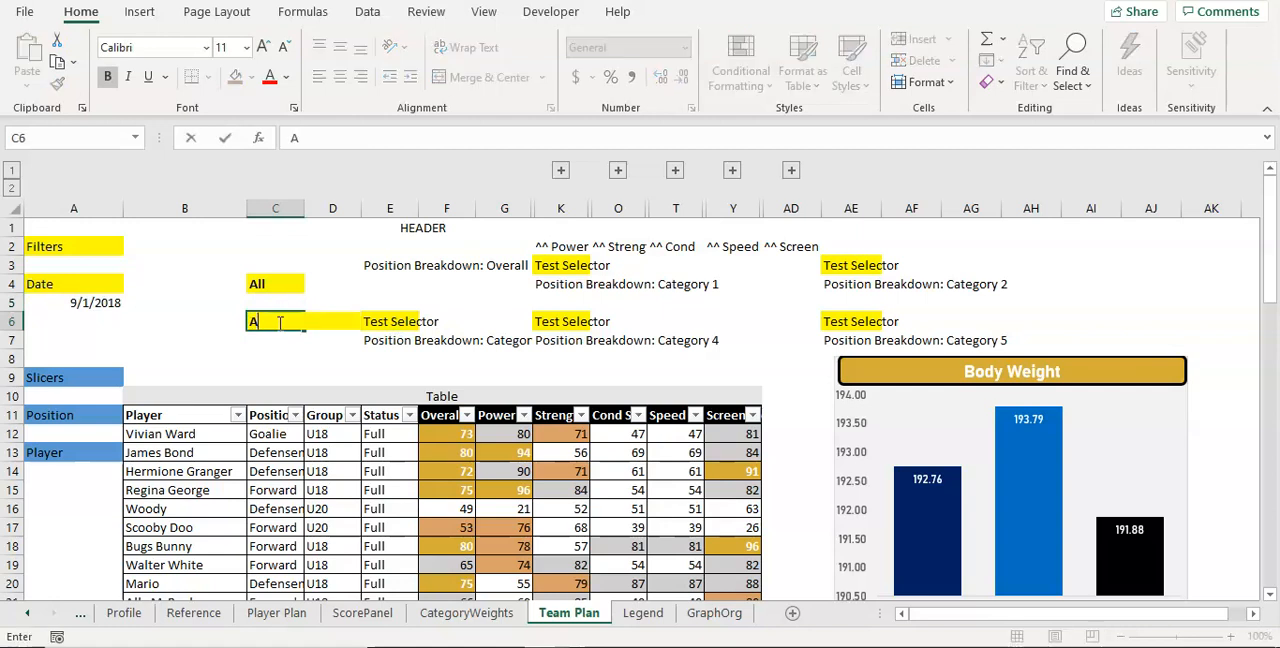
text(ll)
key(Return)
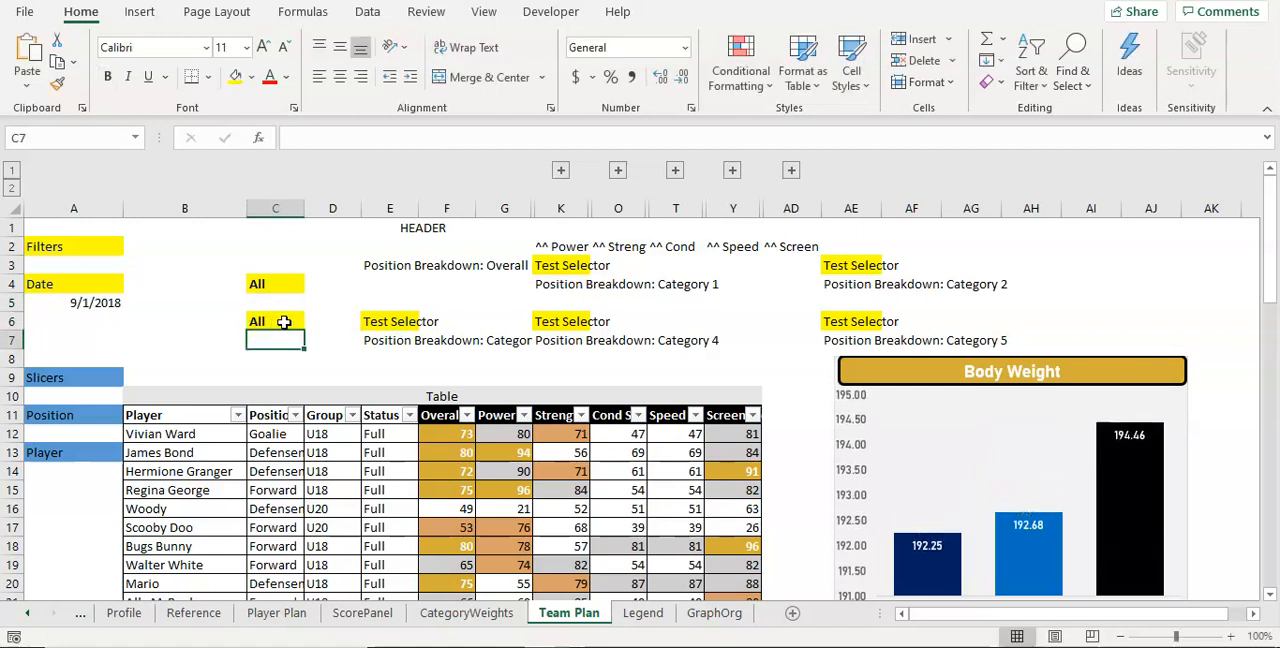
Step: Set the group filter in C4 to U16 to test the Body Weight chart
click(251, 283)
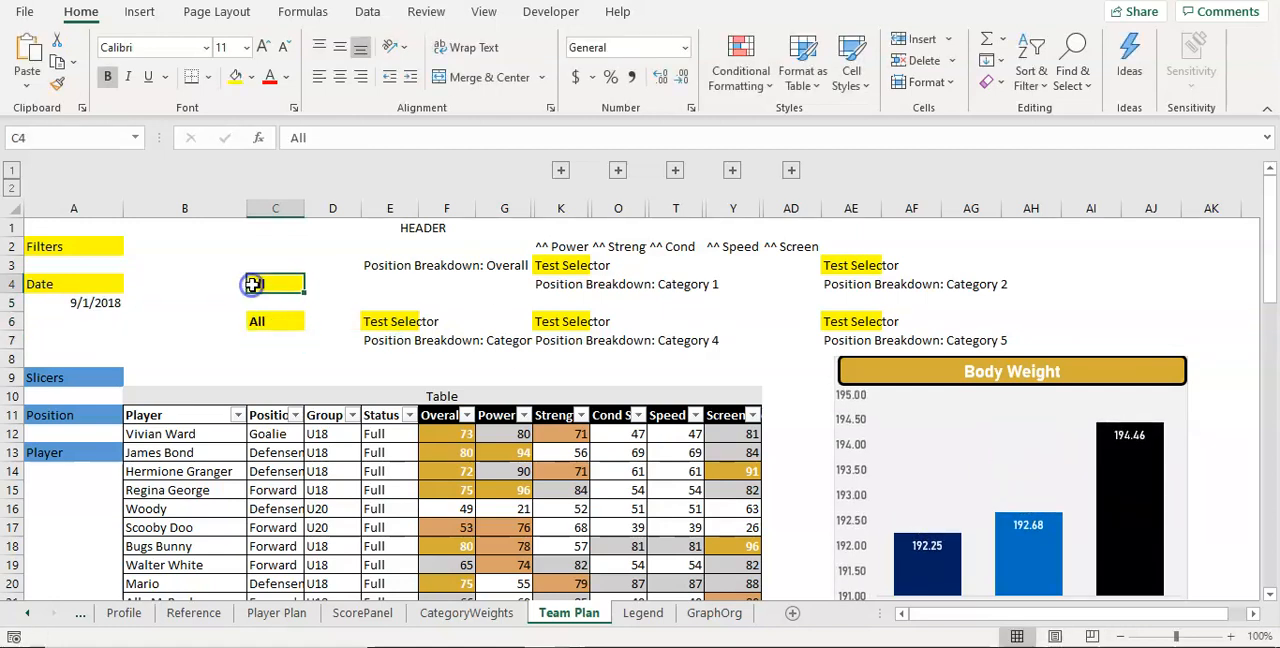
text(U)
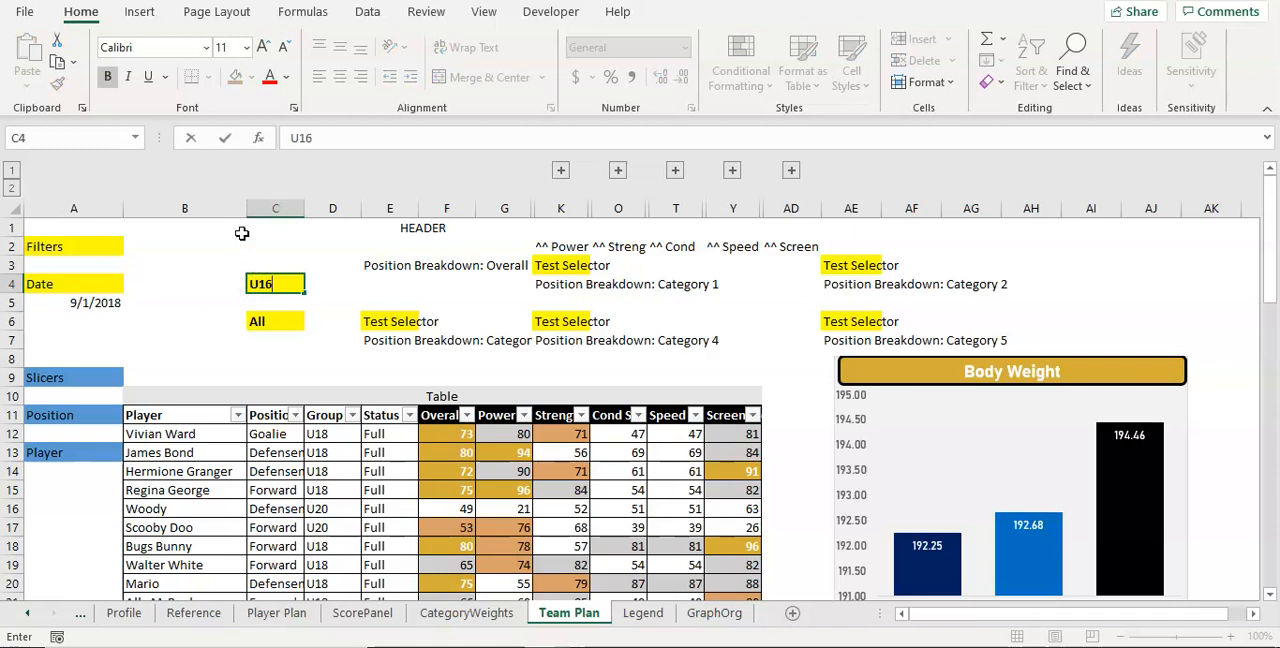
text(16)
key(Return)
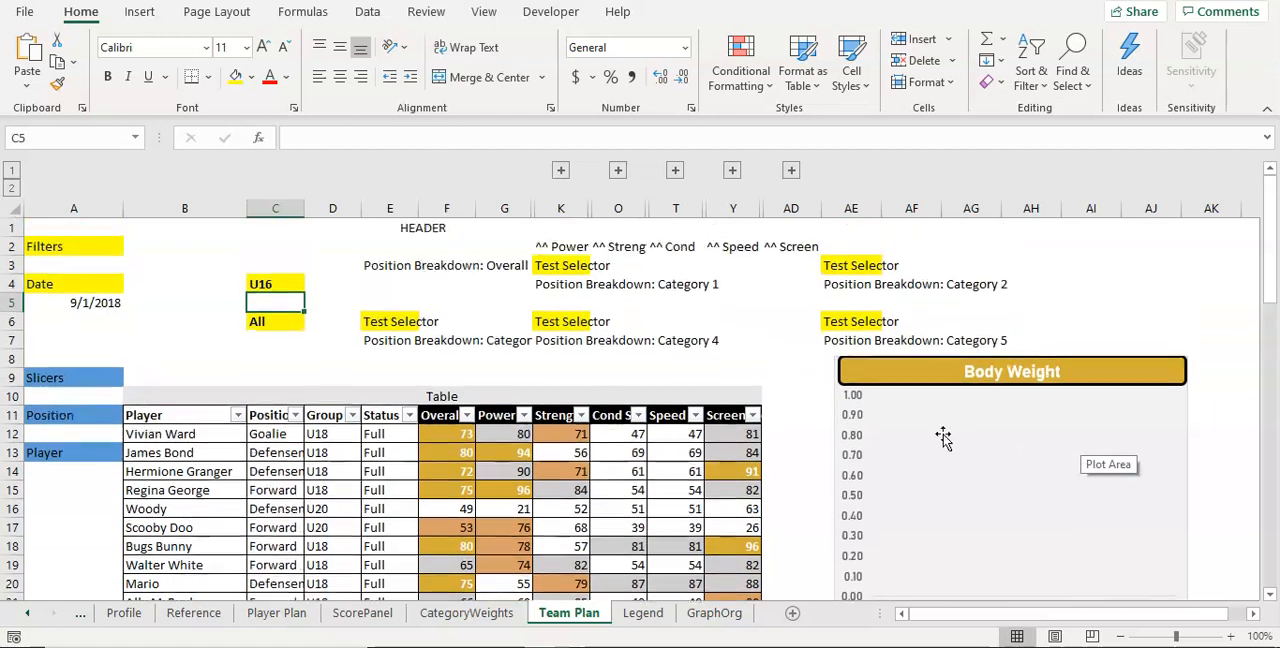
Step: Set the group filter in C4 on Team Plan to U20
click(283, 284)
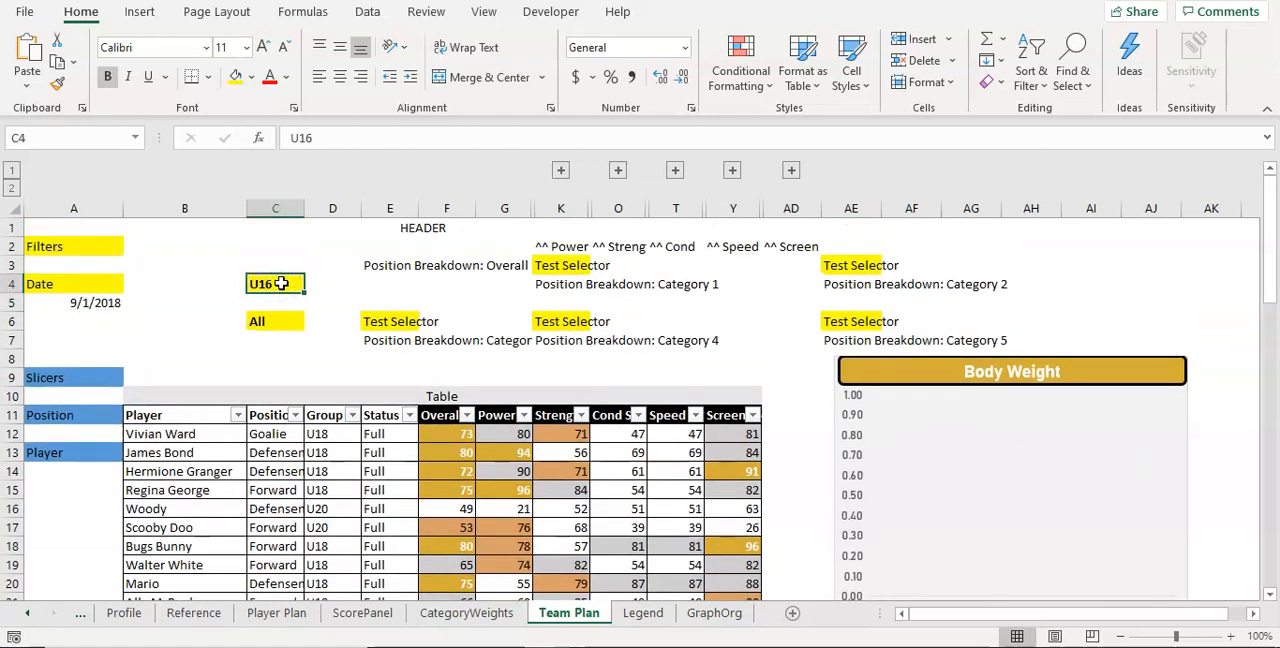
text(U20)
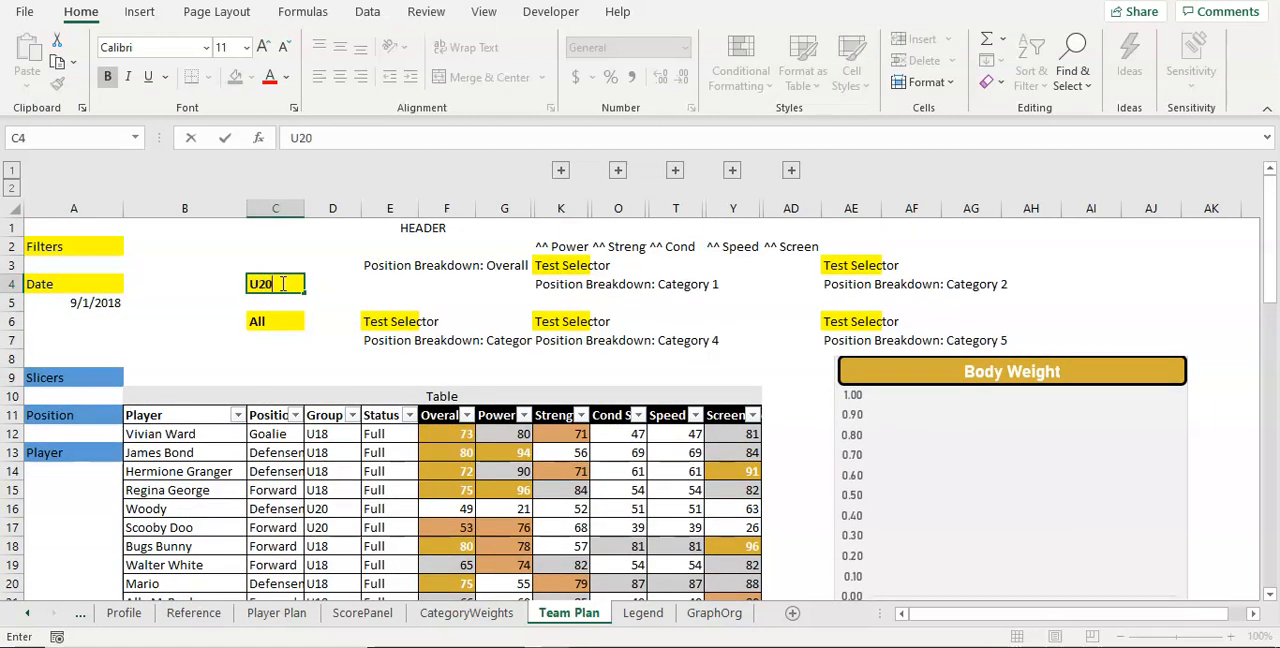
key(Return)
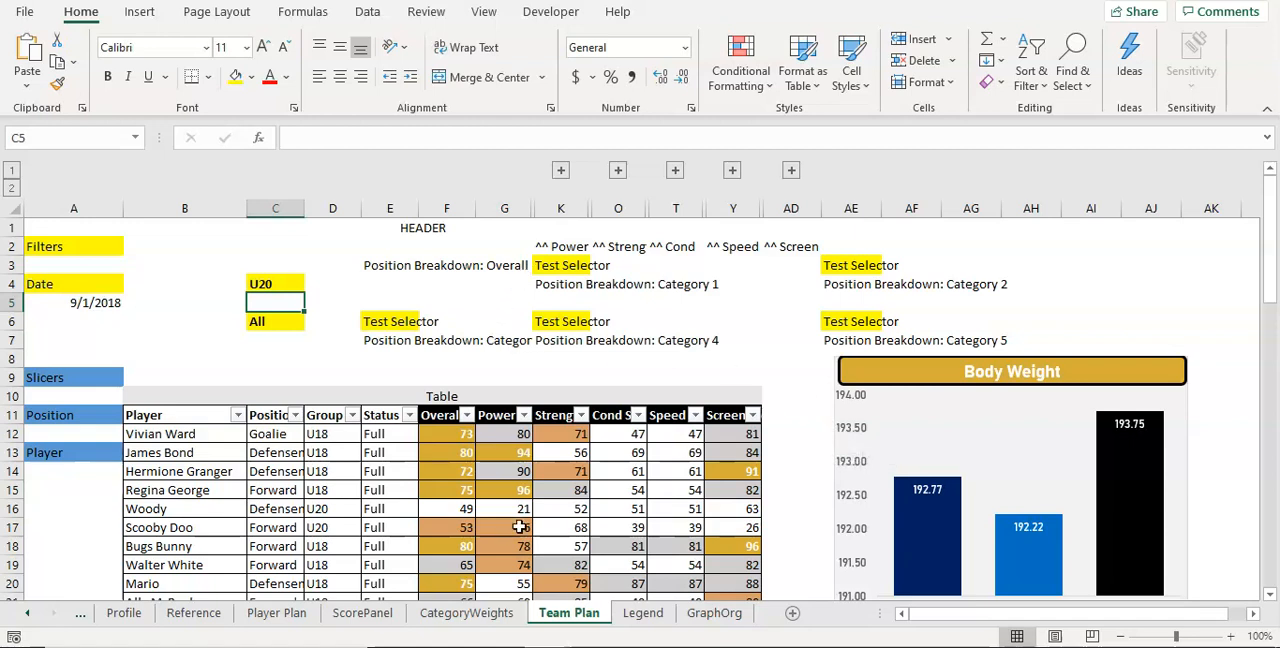
Step: Examine the test headers in row 2 of GraphOrg and the Body Weight averages in K4:K6 that feed the chart
click(703, 615)
drag(317, 206, 684, 212)
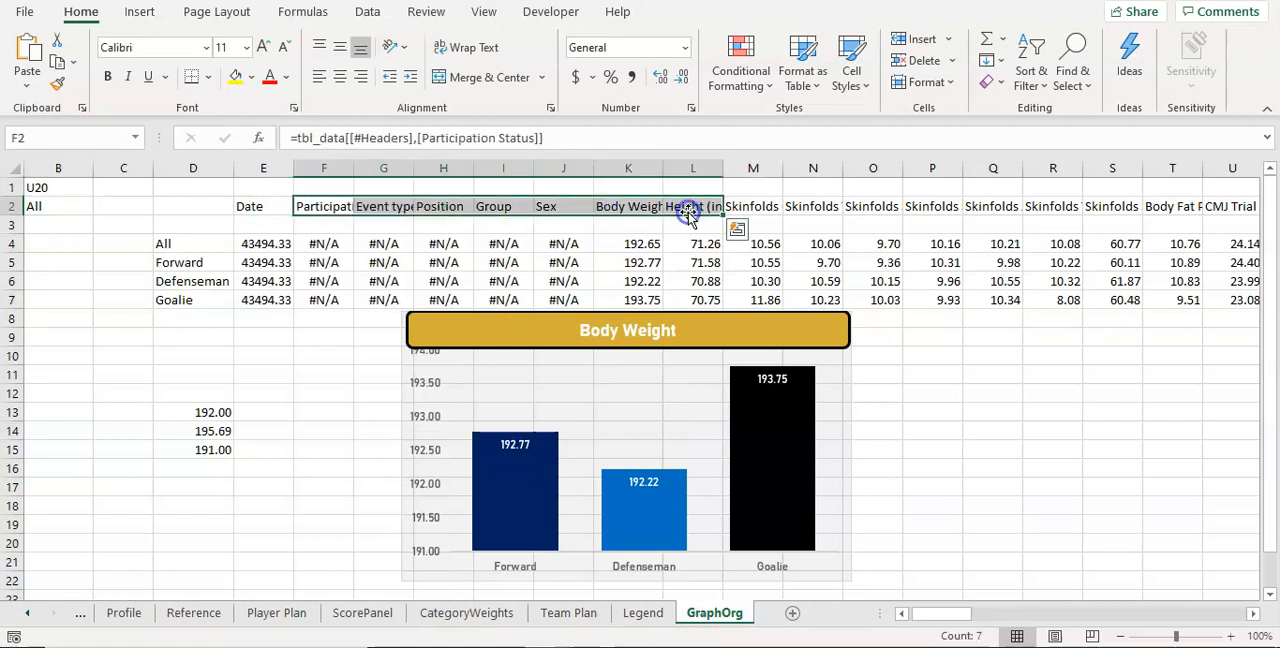
click(651, 208)
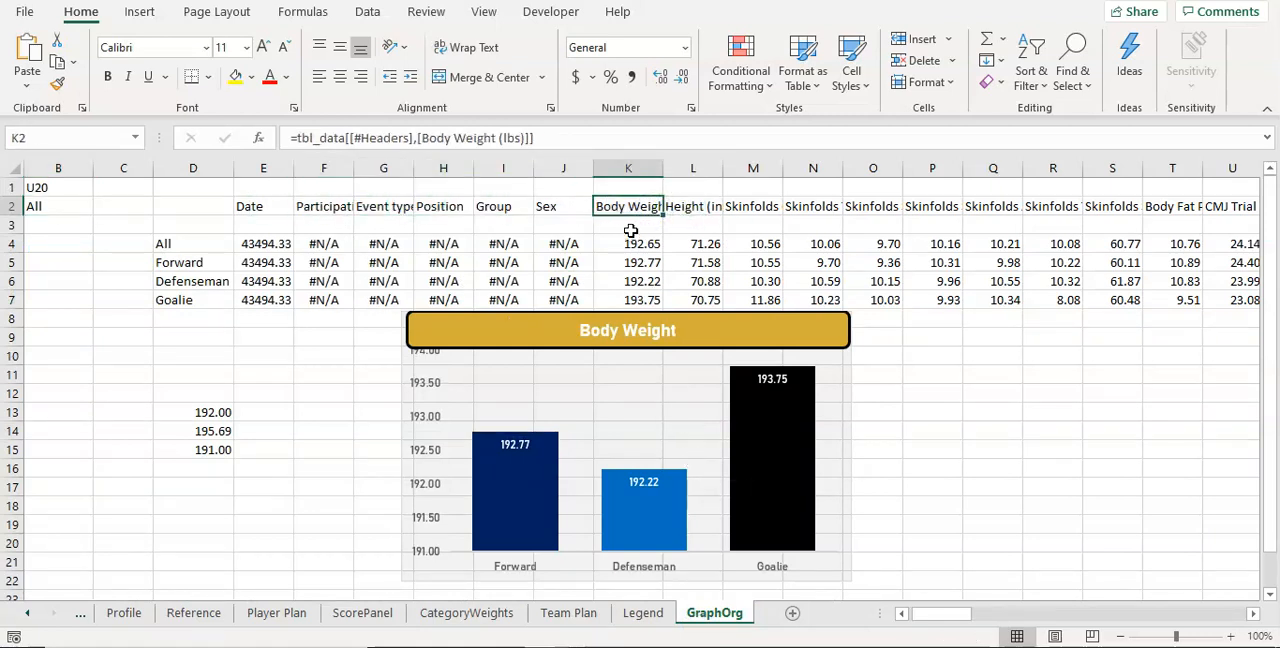
click(636, 242)
click(630, 265)
click(630, 282)
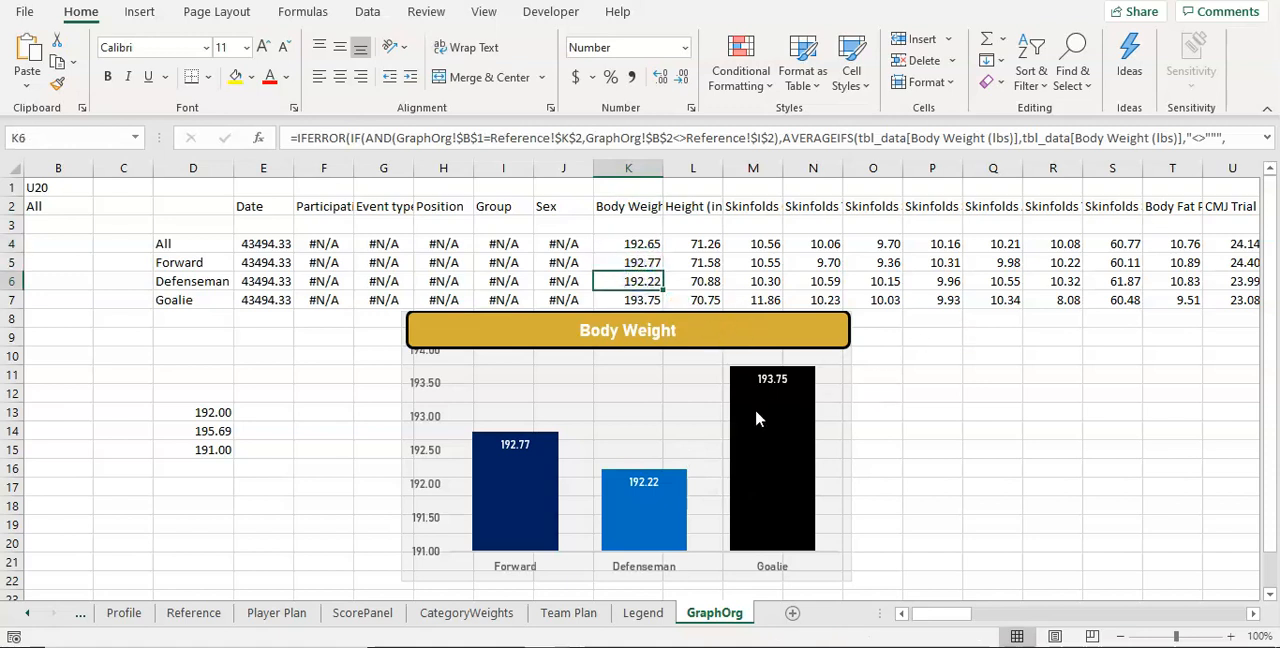
mouse_move(757, 418)
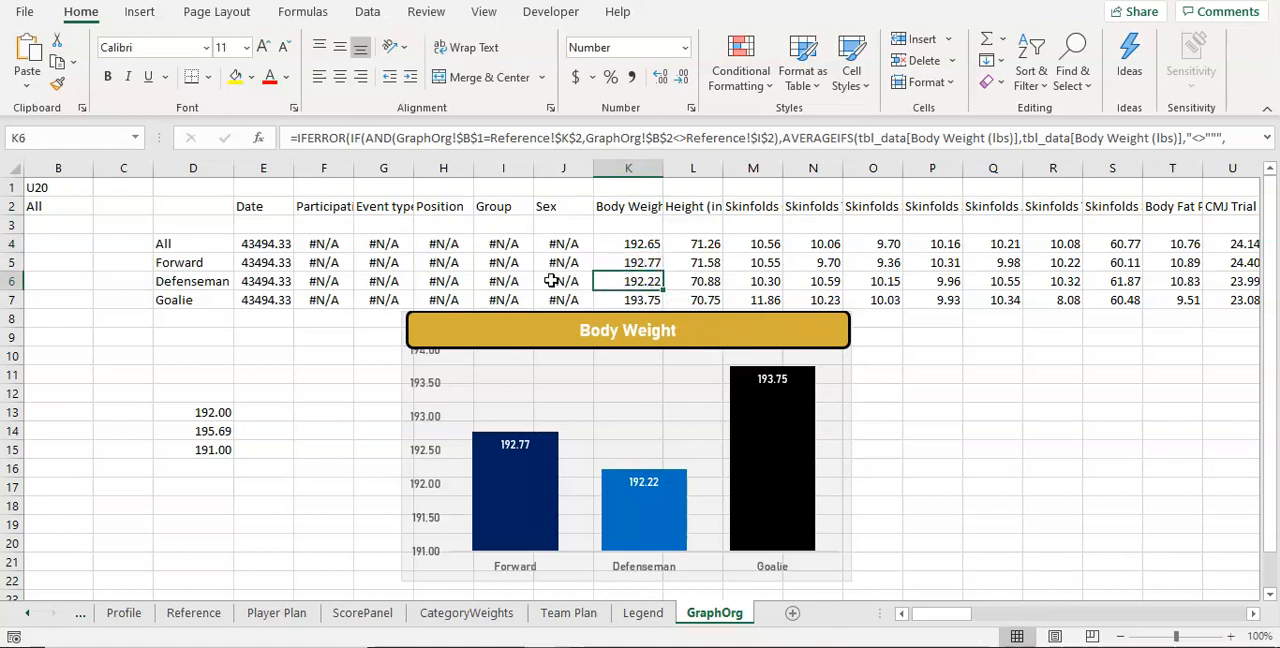